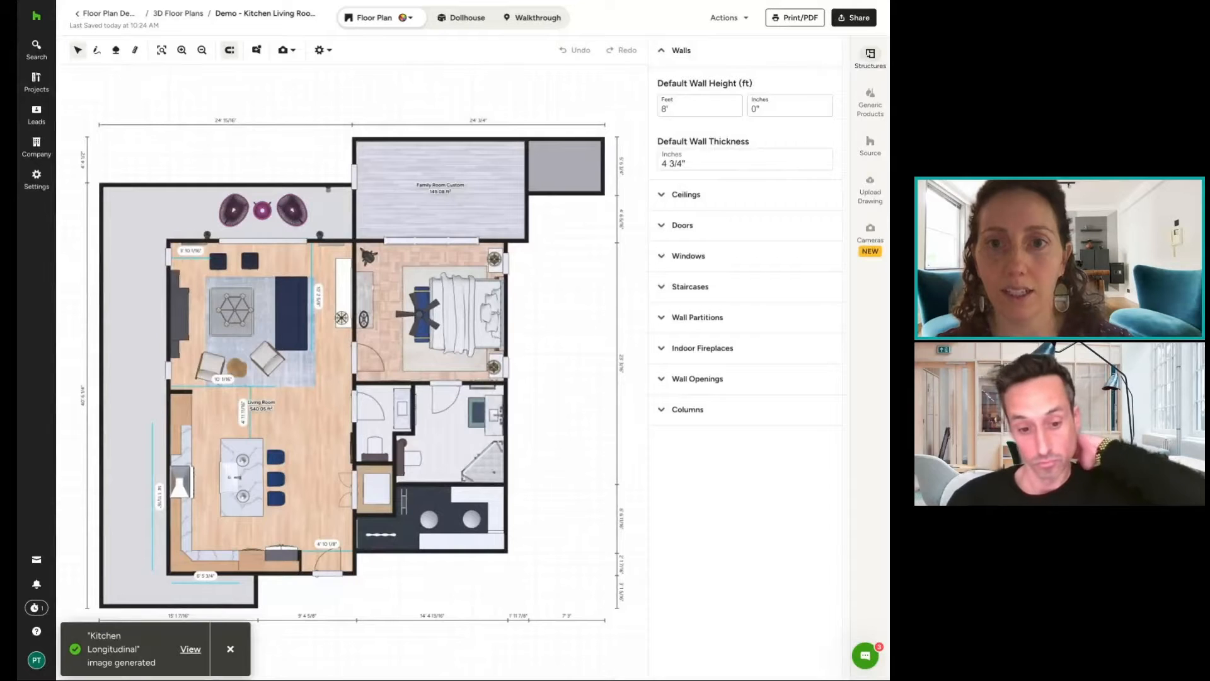
Dismiss the notification about the generated "Kitchen Longitudinal" image.
click(230, 648)
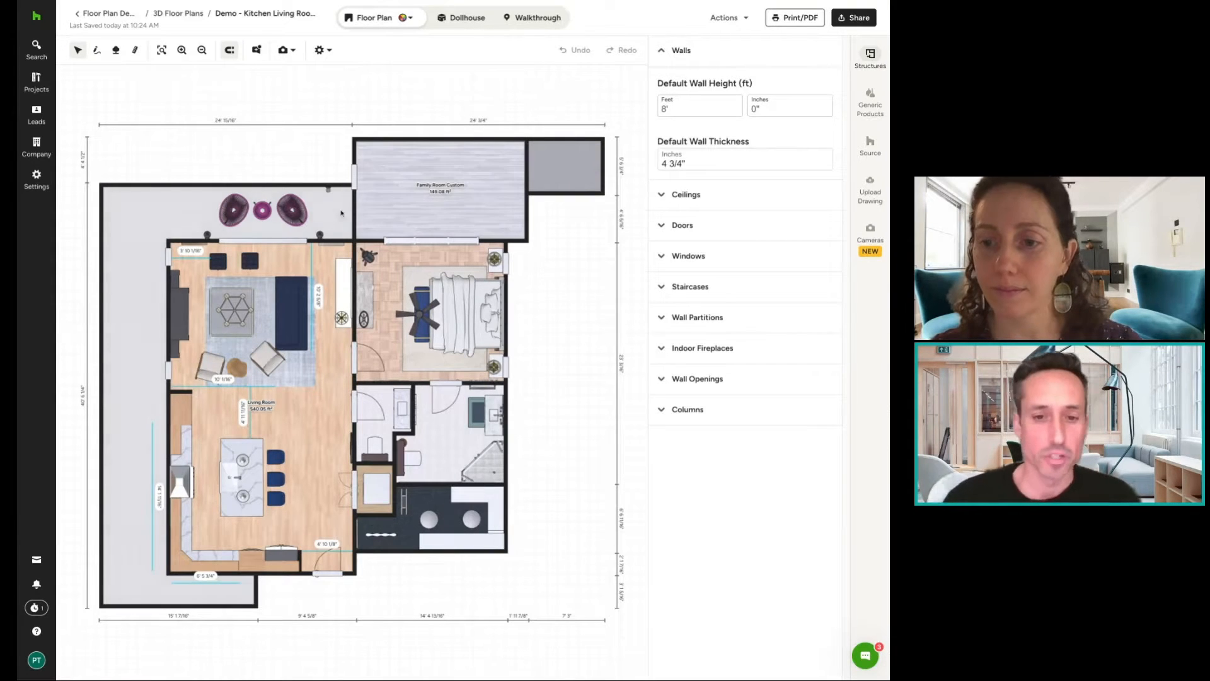
scroll(263, 152, left, 1)
scroll(263, 151, down, 1)
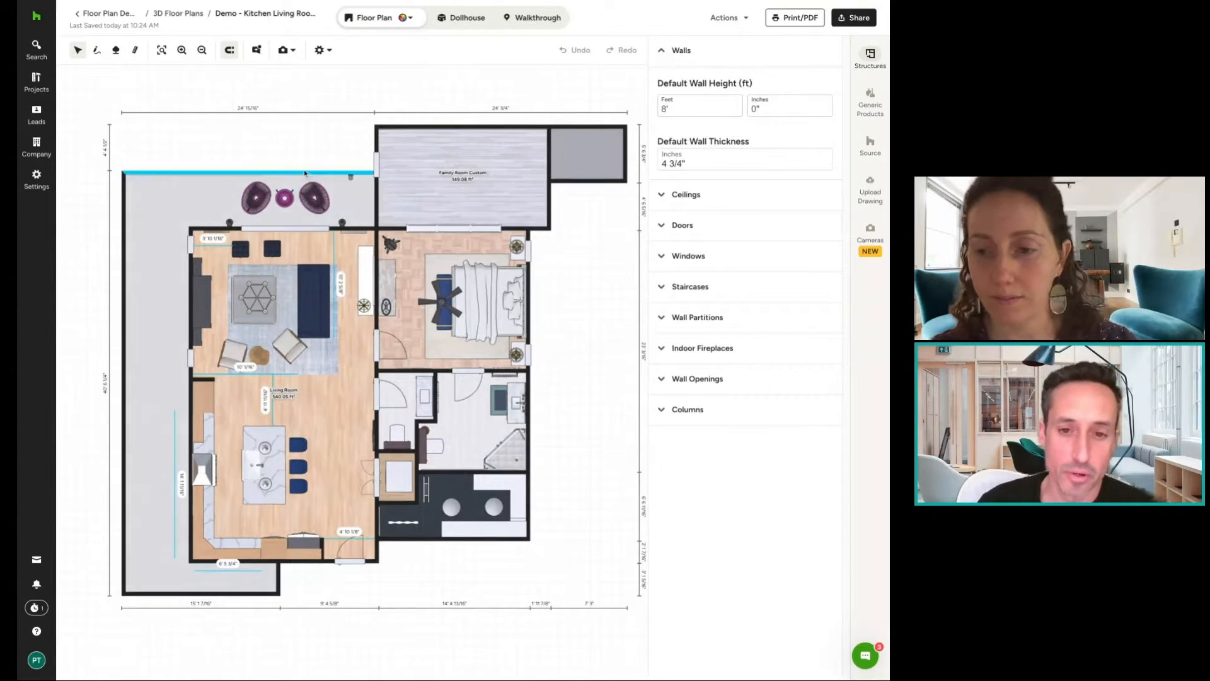
scroll(305, 158, left, 1)
scroll(305, 158, down, 1)
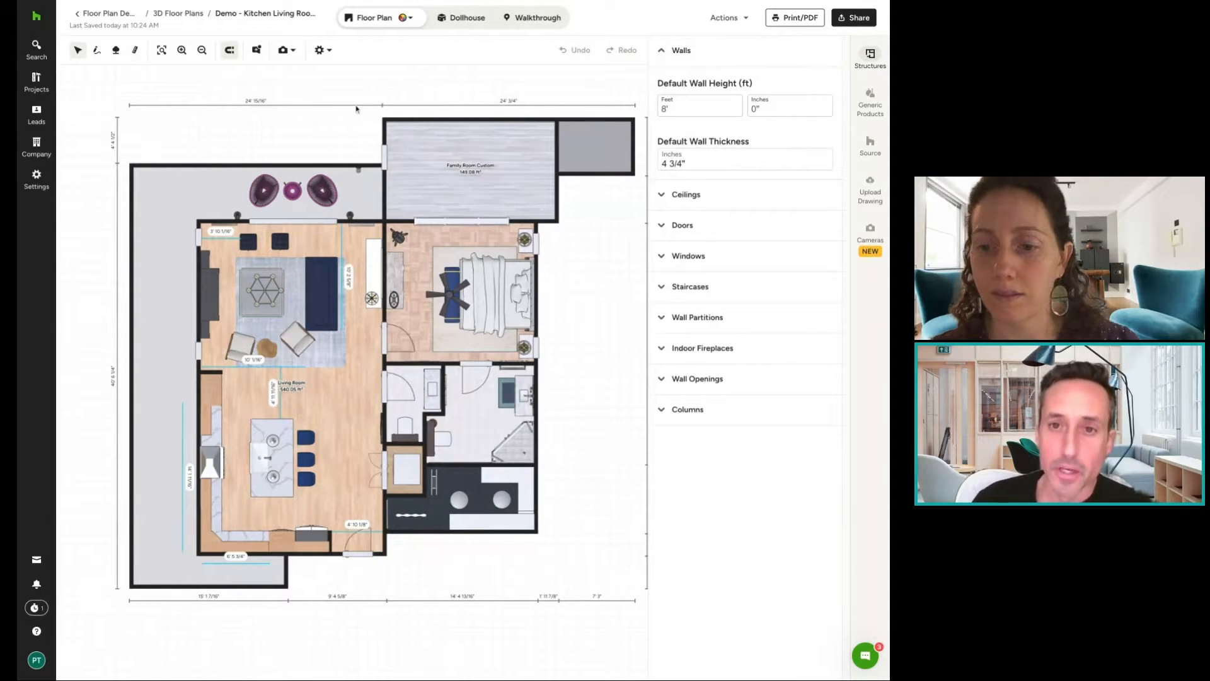
click(404, 20)
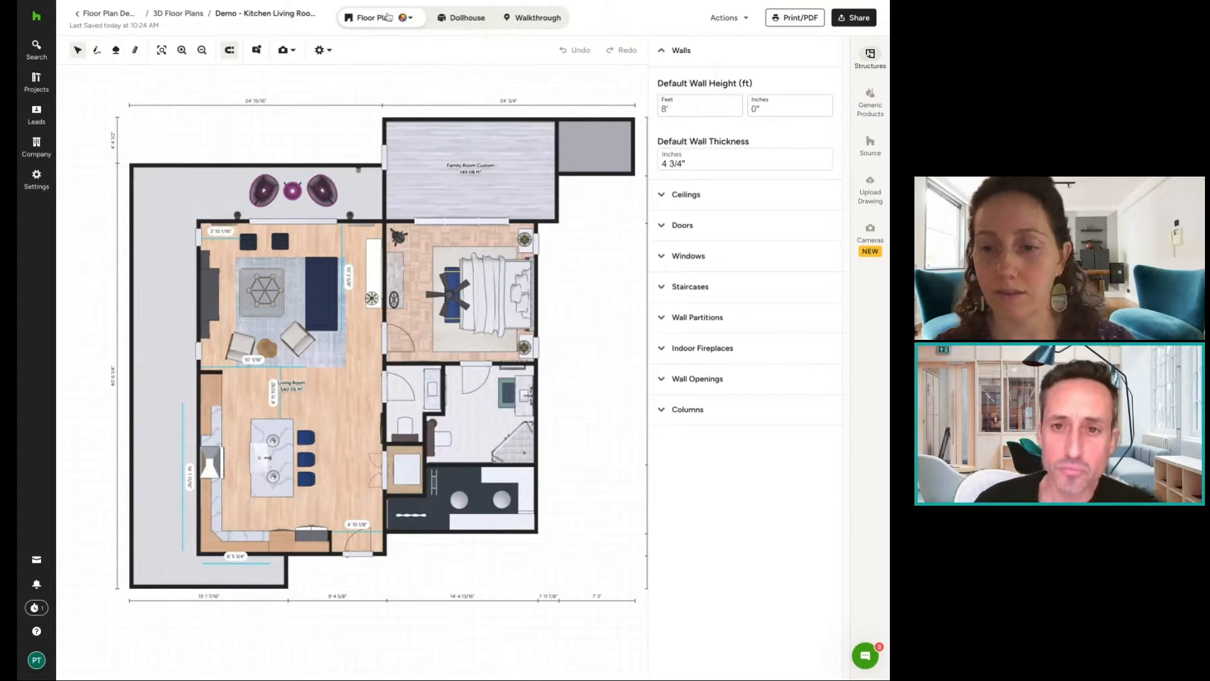
drag(293, 143, 295, 140)
Examine the kitchen, living room, bathrooms and bedroom in the 3D dollhouse view, and return to the floor plan view.
click(464, 24)
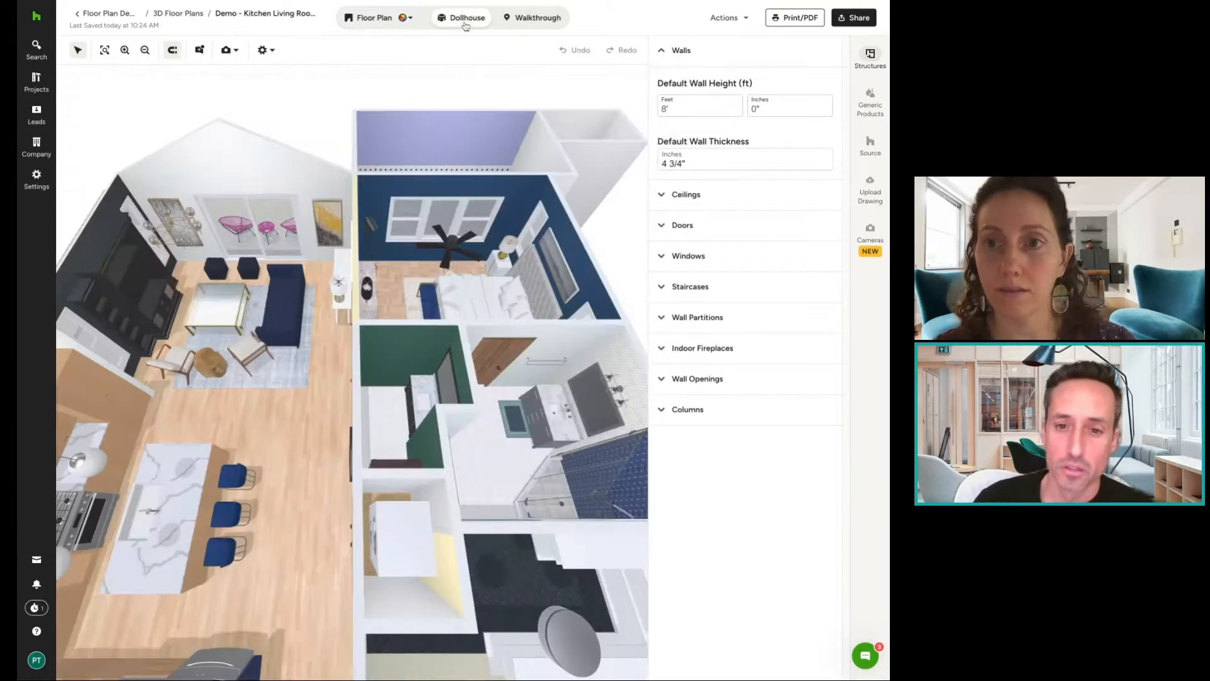
drag(391, 382, 451, 317)
scroll(348, 392, up, 6)
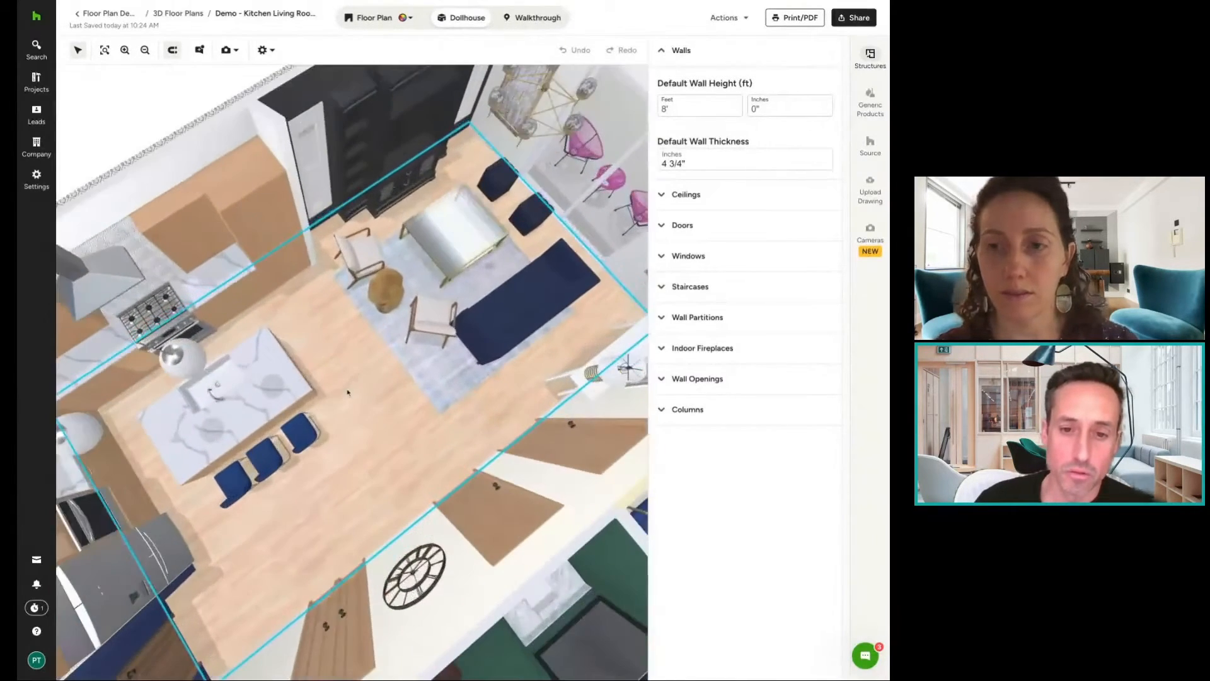
drag(348, 393, 450, 429)
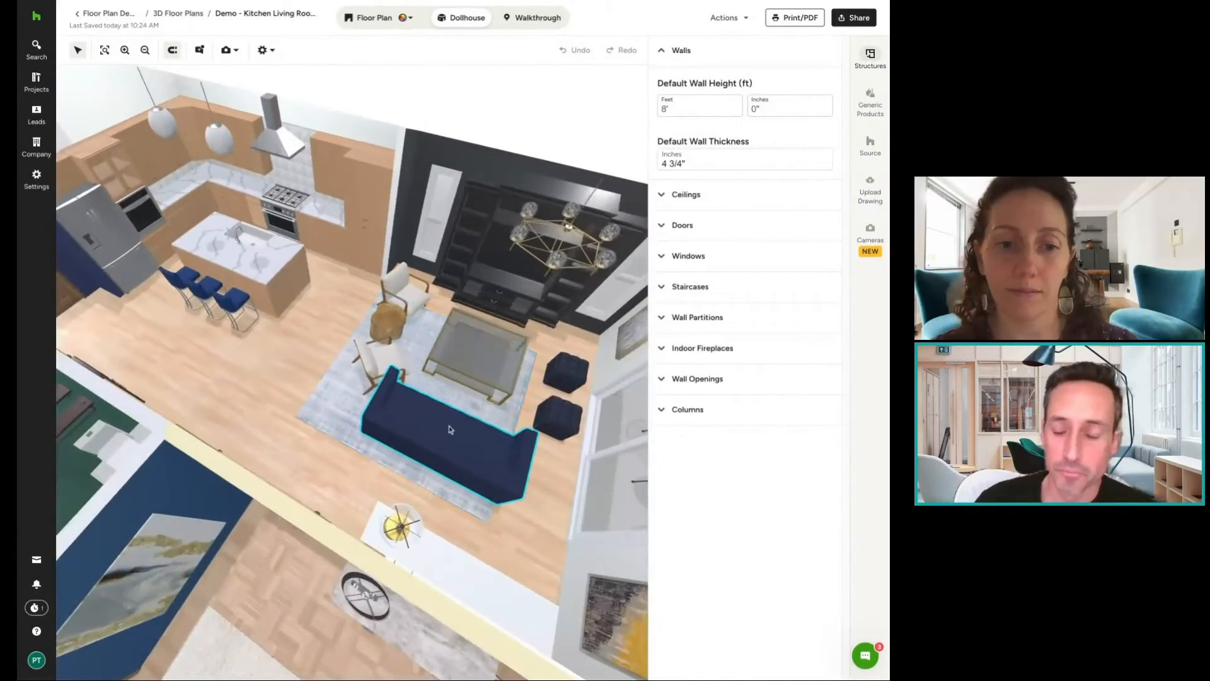
drag(344, 387, 421, 350)
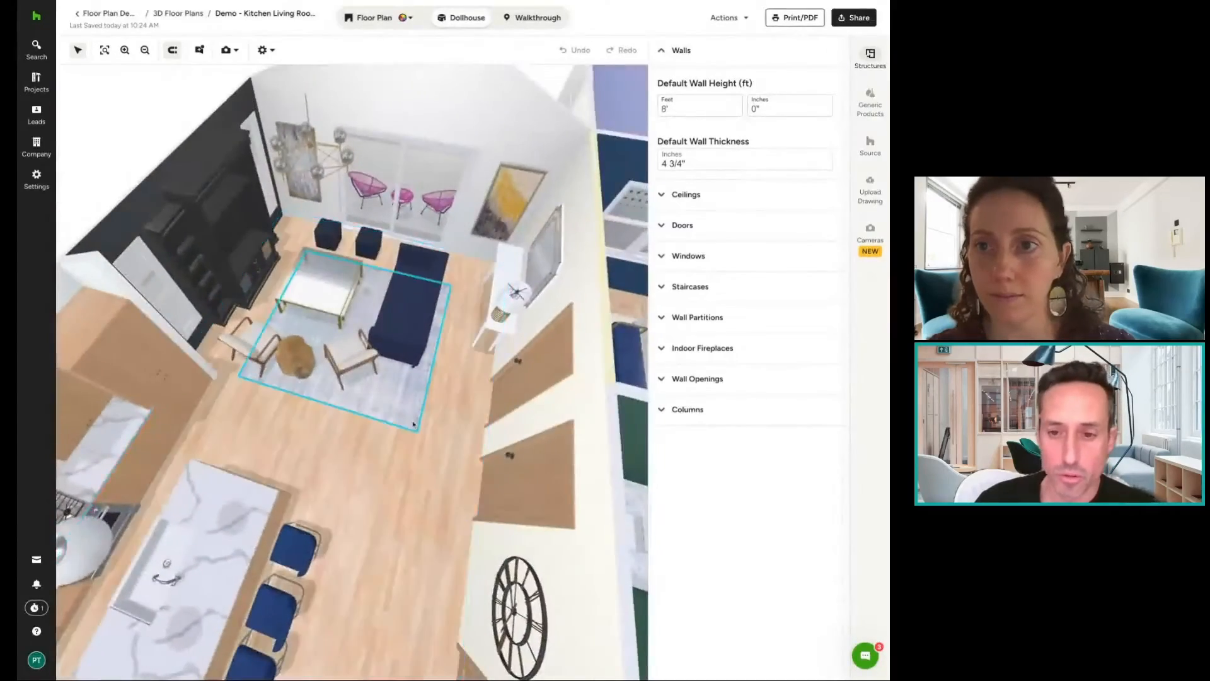
right_drag(449, 504, 315, 441)
drag(316, 441, 321, 494)
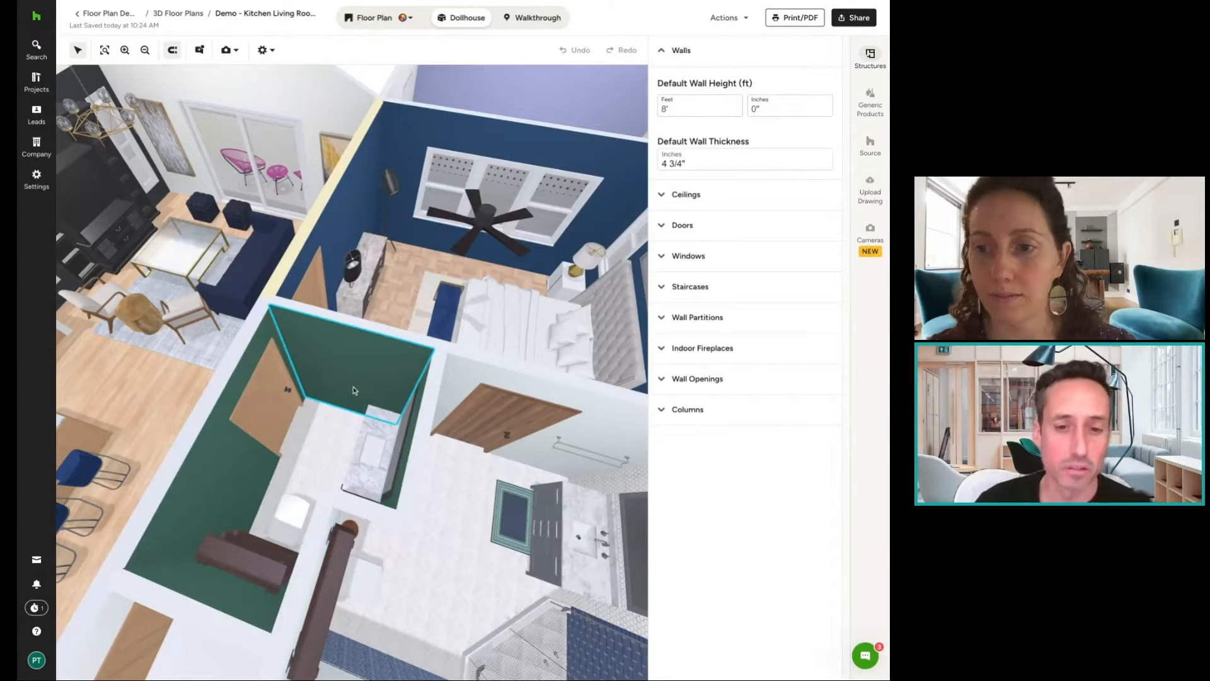
right_drag(335, 454, 433, 348)
scroll(432, 347, down, 3)
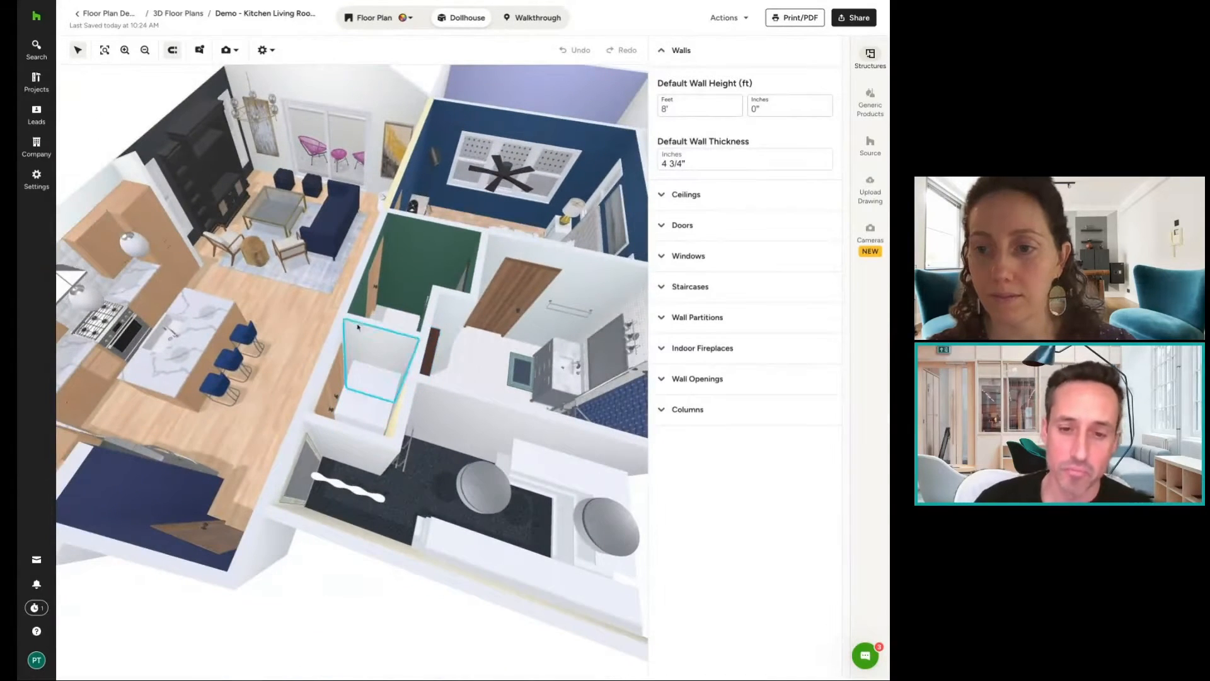
drag(327, 570, 324, 560)
drag(233, 449, 264, 427)
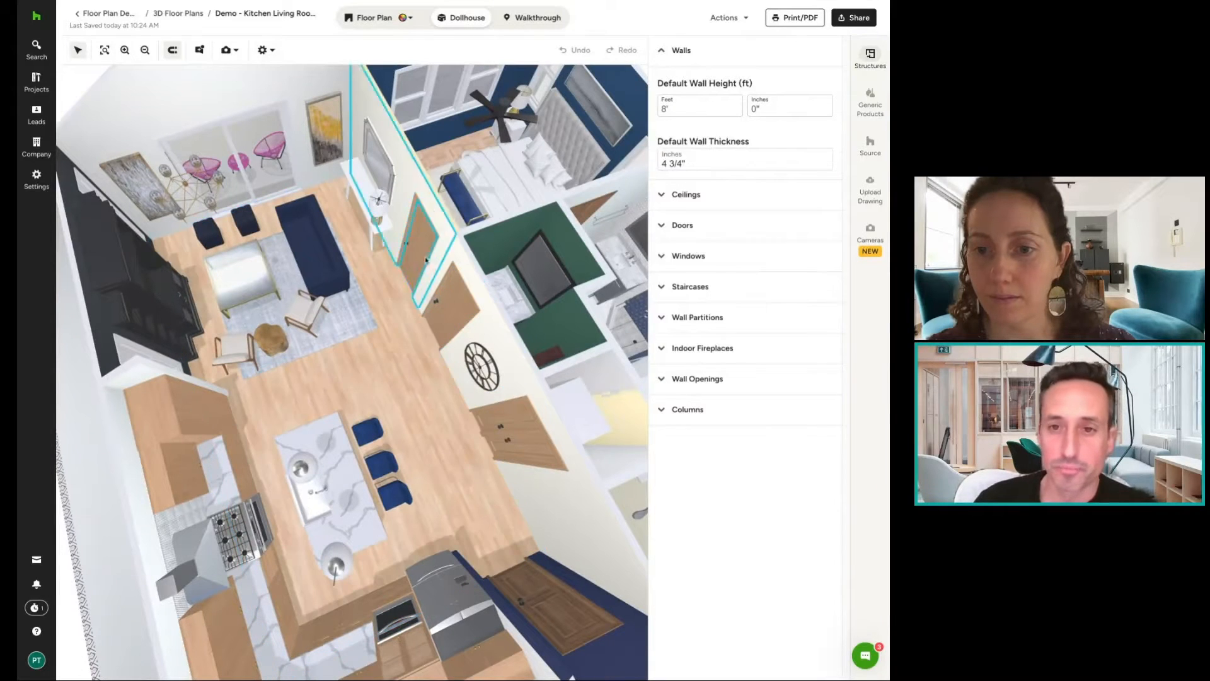
click(375, 18)
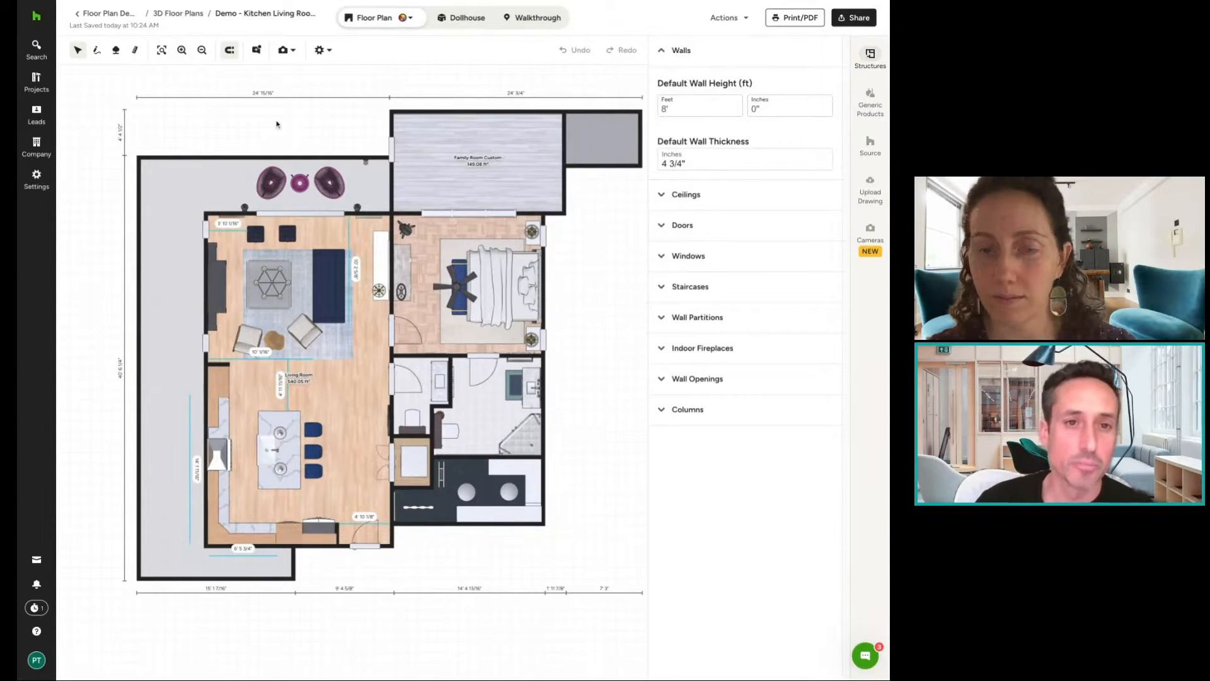
Leave the current plan and open the 3D floor plans of the Floor Plan Demos project.
click(36, 17)
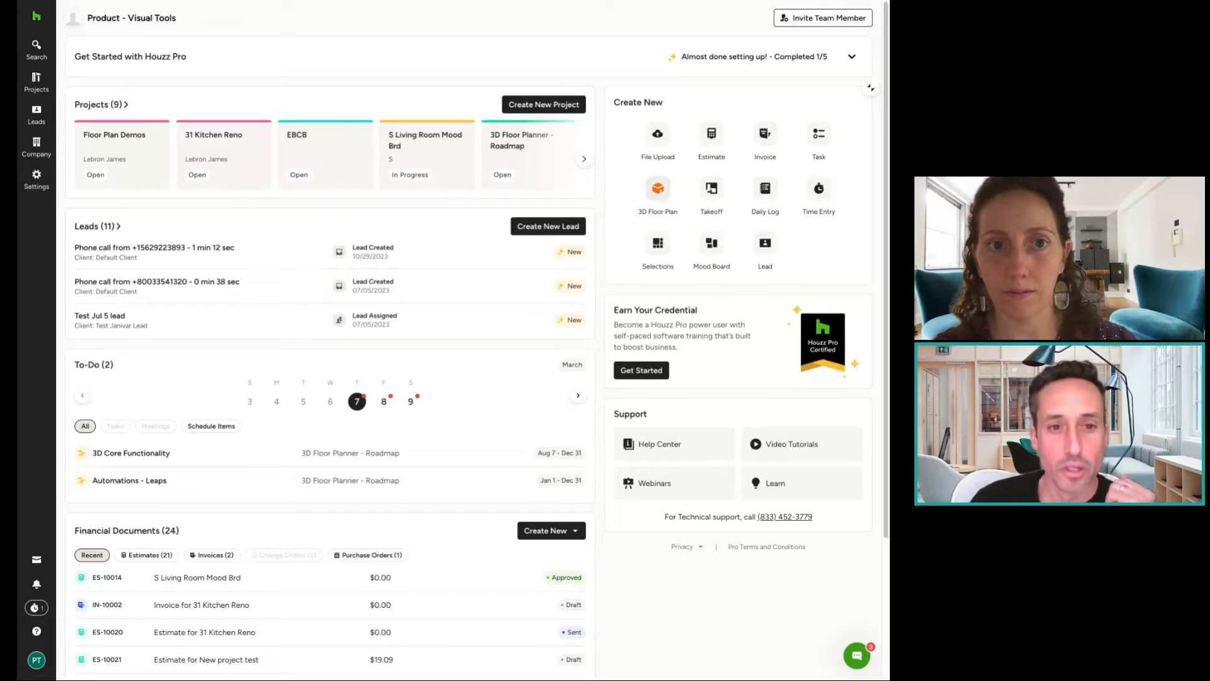
mouse_move(37, 80)
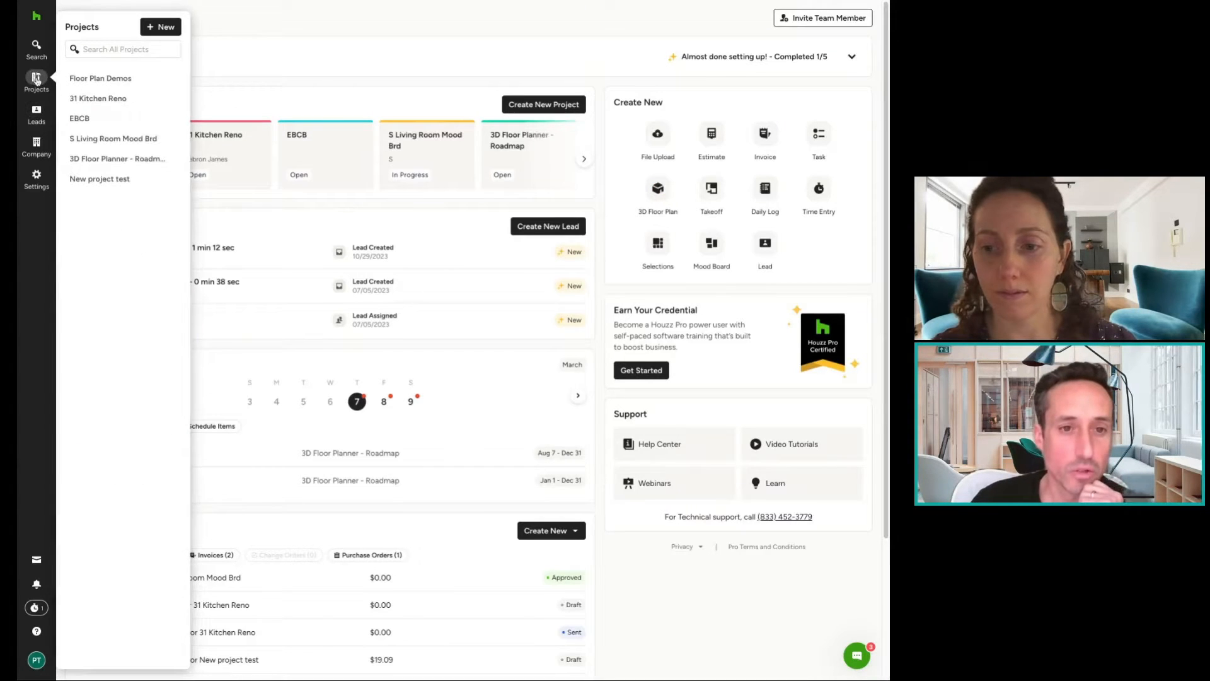
click(101, 78)
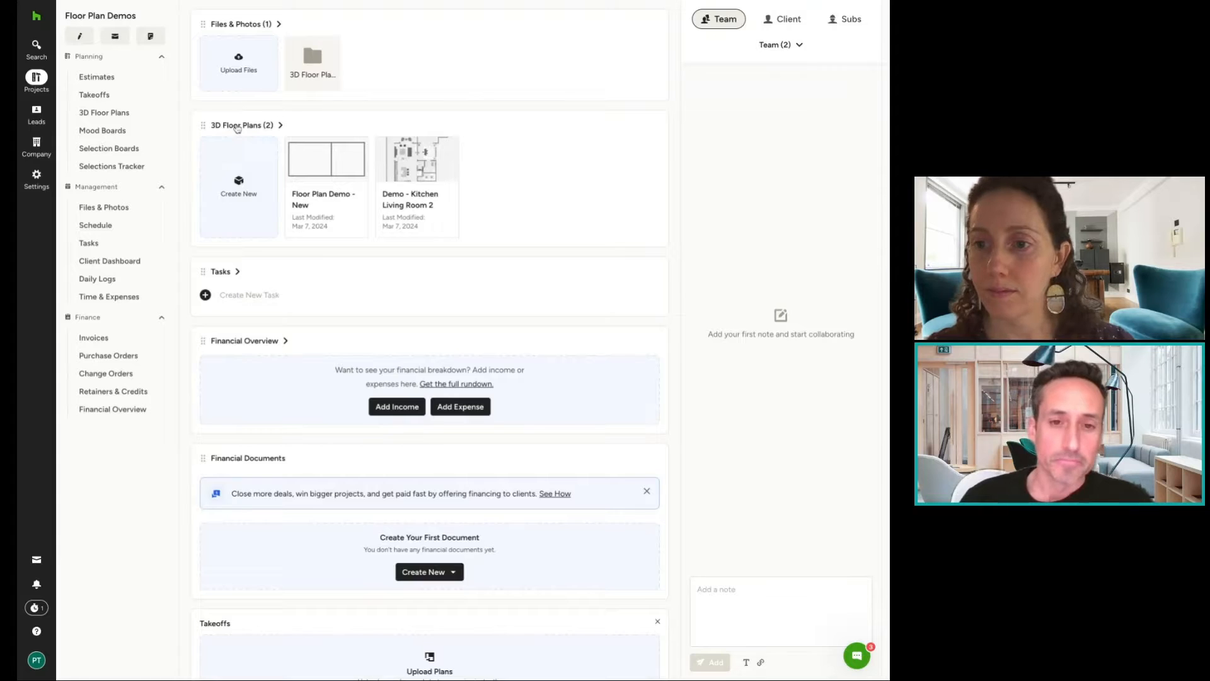
click(237, 126)
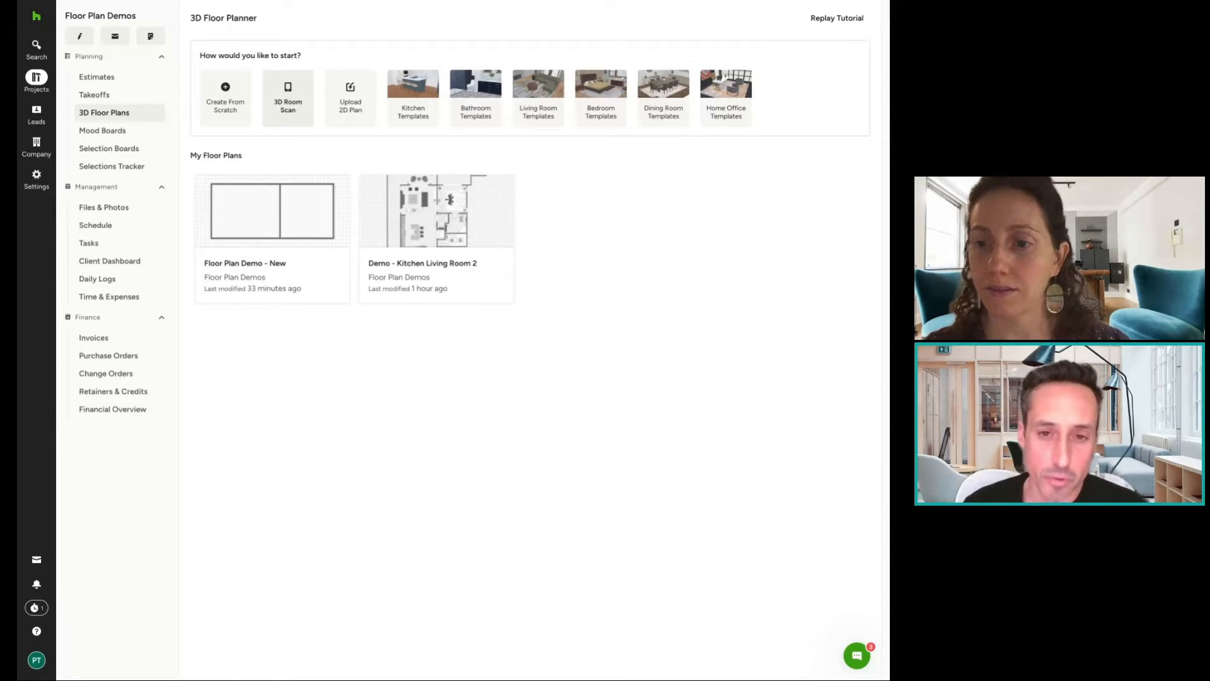
View the information about creating a floor plan with a 3D Room Scan, and close it.
click(296, 107)
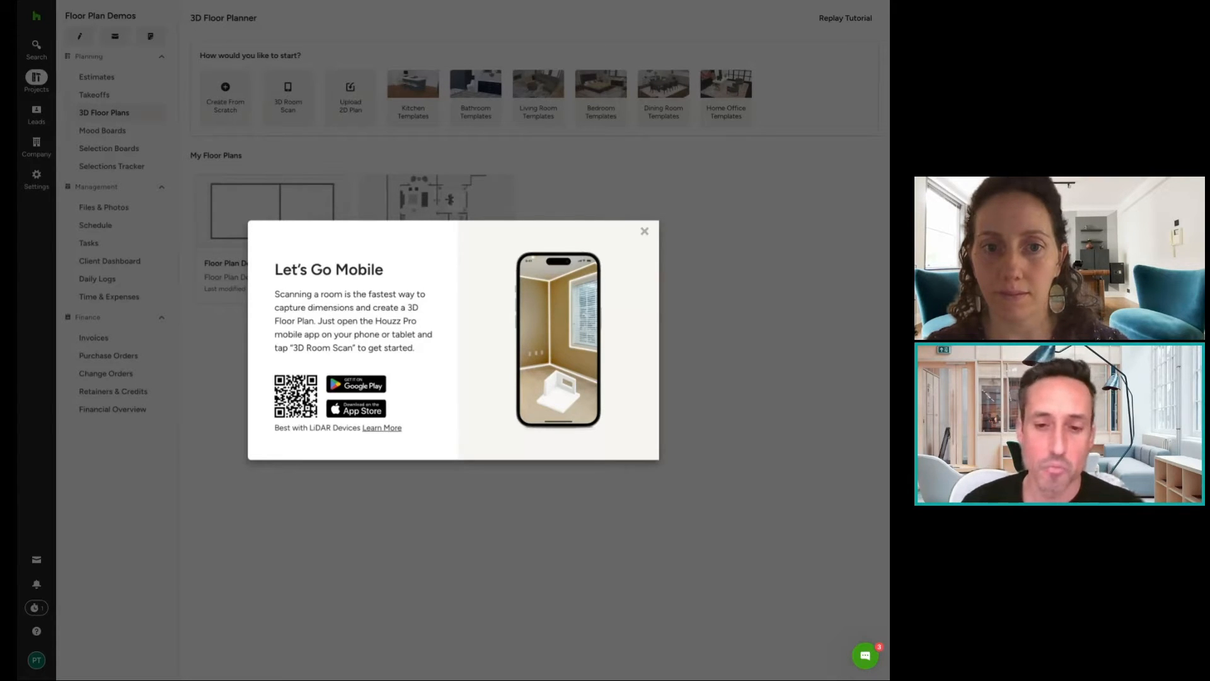
click(644, 231)
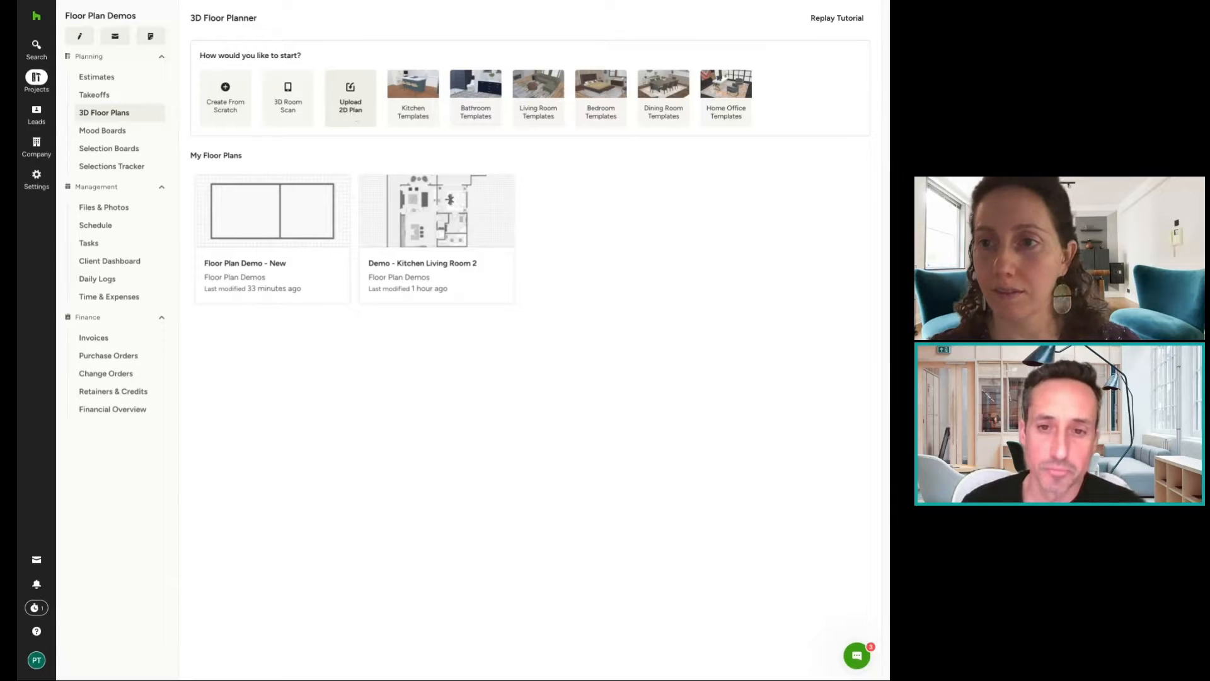
Upload a 2D plan and place the scale line along the kitchen's left exterior wall, from the upper corner to the dimension's lower end.
click(355, 116)
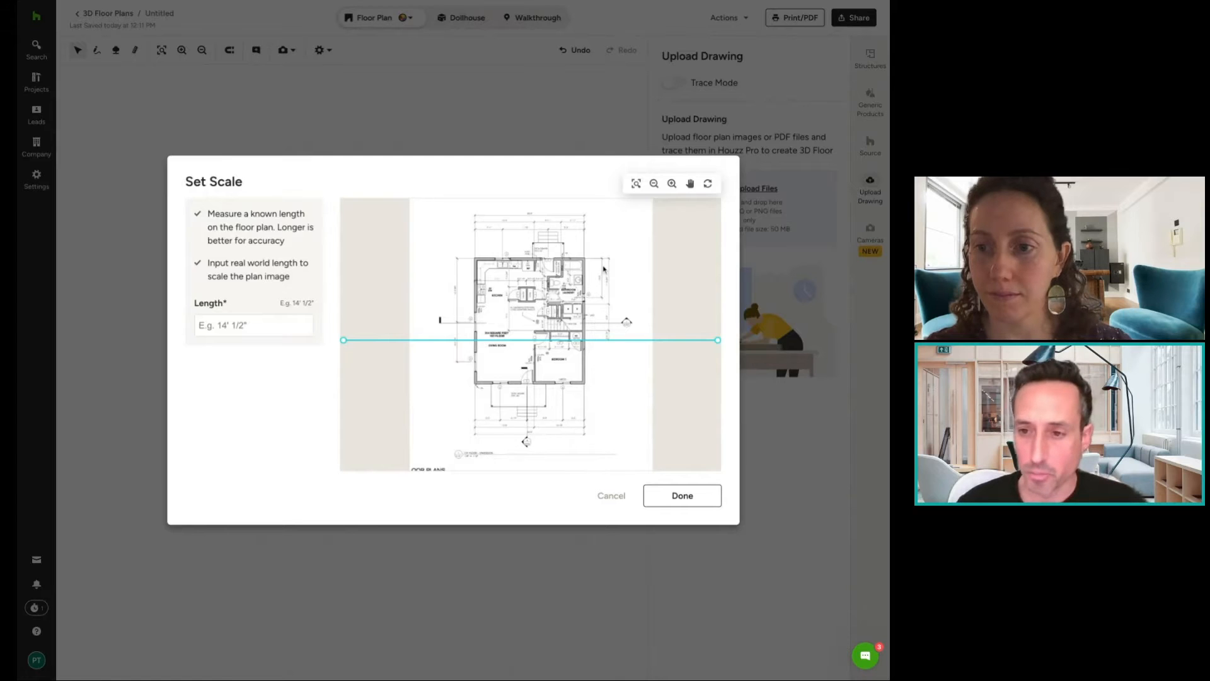
click(673, 184)
click(673, 184)
click(673, 183)
click(673, 183)
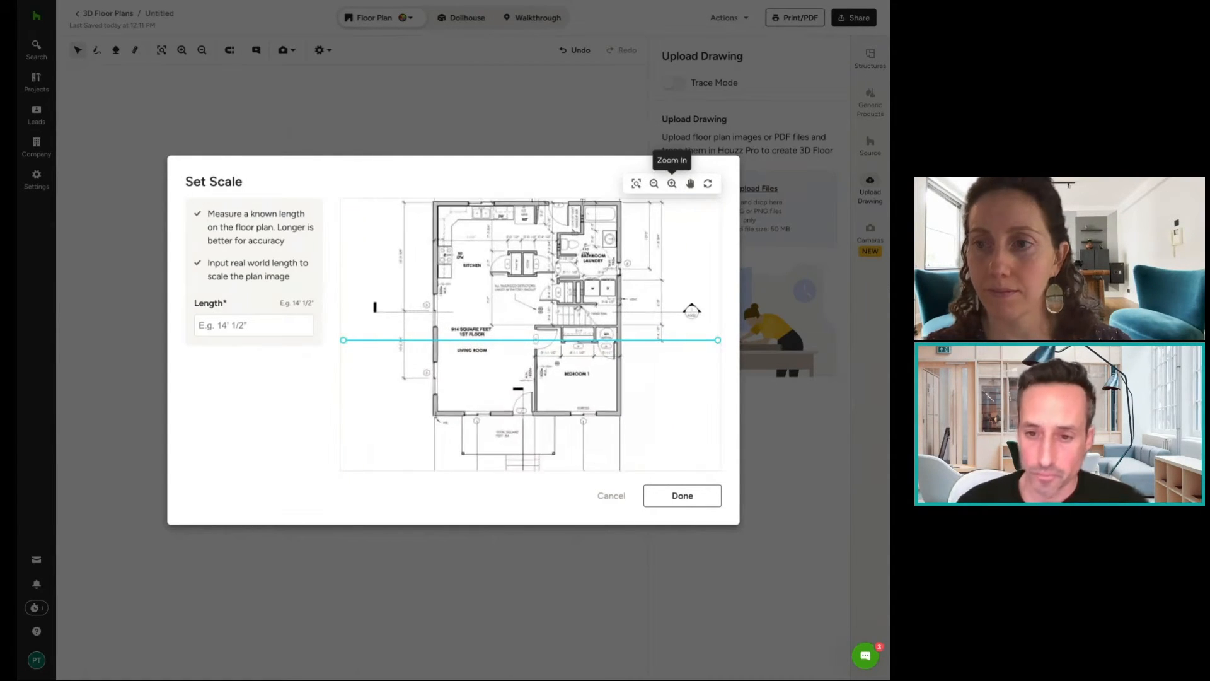
click(673, 184)
click(673, 183)
click(673, 183)
click(672, 184)
click(673, 184)
click(672, 183)
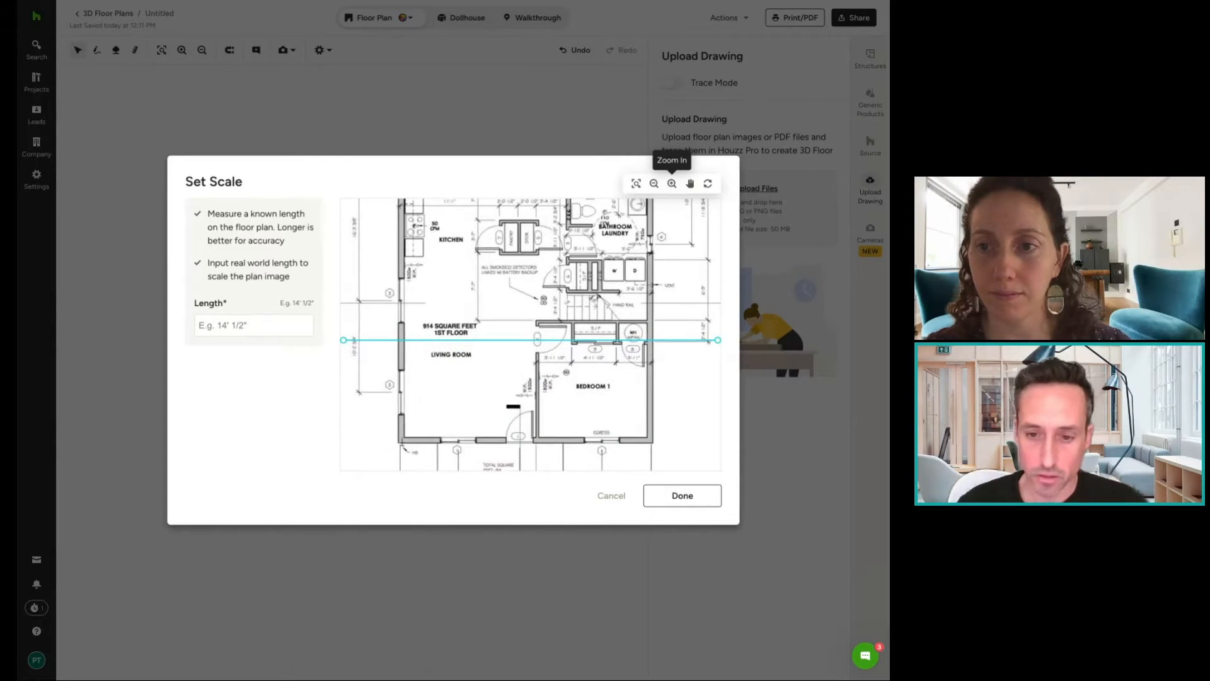
click(673, 184)
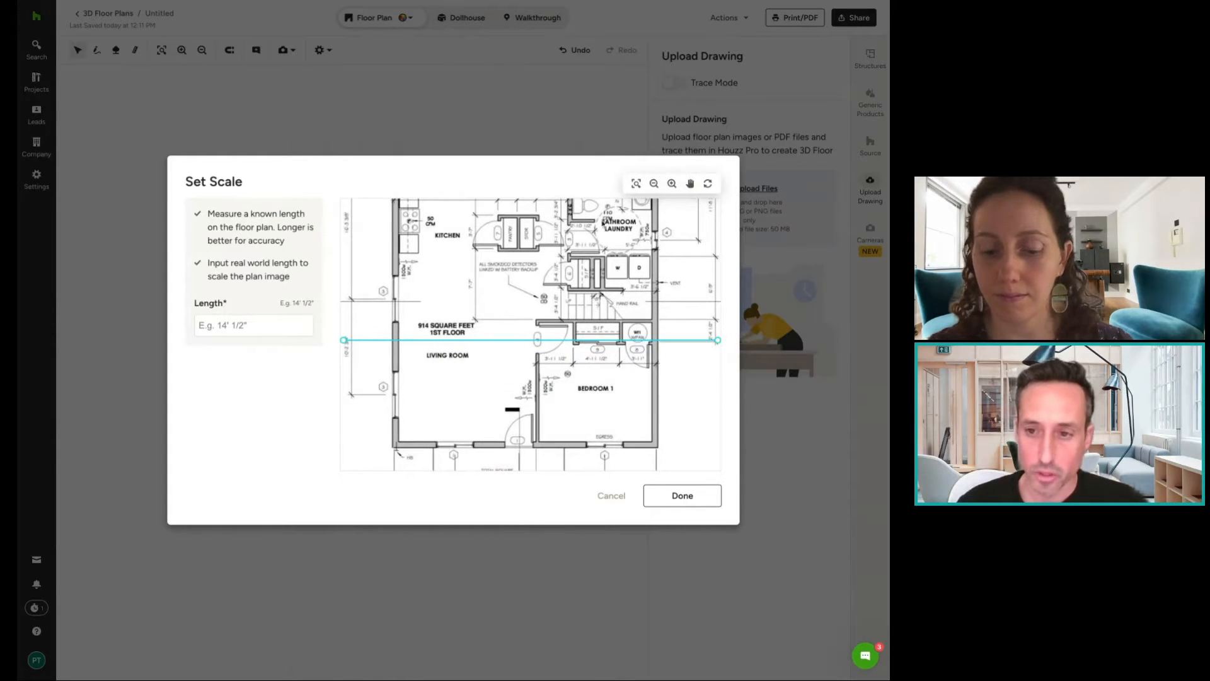
click(691, 183)
drag(477, 355, 488, 294)
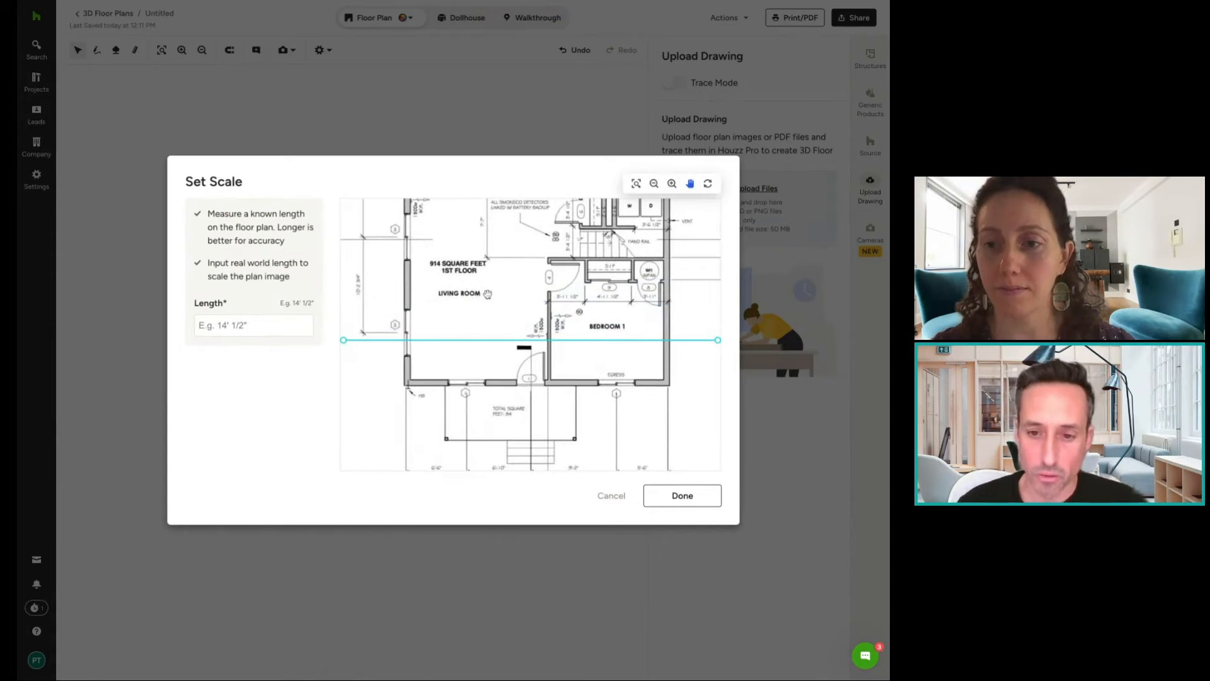
mouse_move(479, 338)
mouse_down()
mouse_move(488, 307)
mouse_move(503, 374)
mouse_move(499, 343)
mouse_up()
mouse_move(511, 279)
mouse_down()
mouse_move(488, 406)
mouse_move(493, 459)
mouse_move(498, 302)
mouse_move(512, 300)
mouse_up()
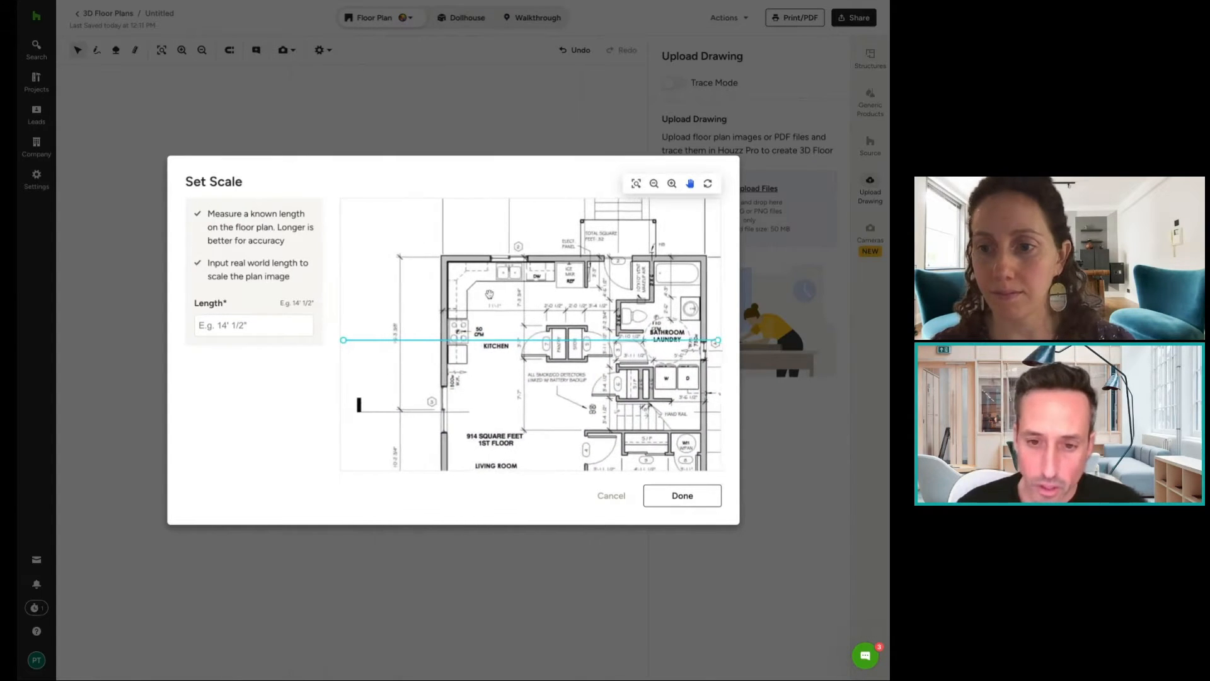
drag(343, 341, 443, 253)
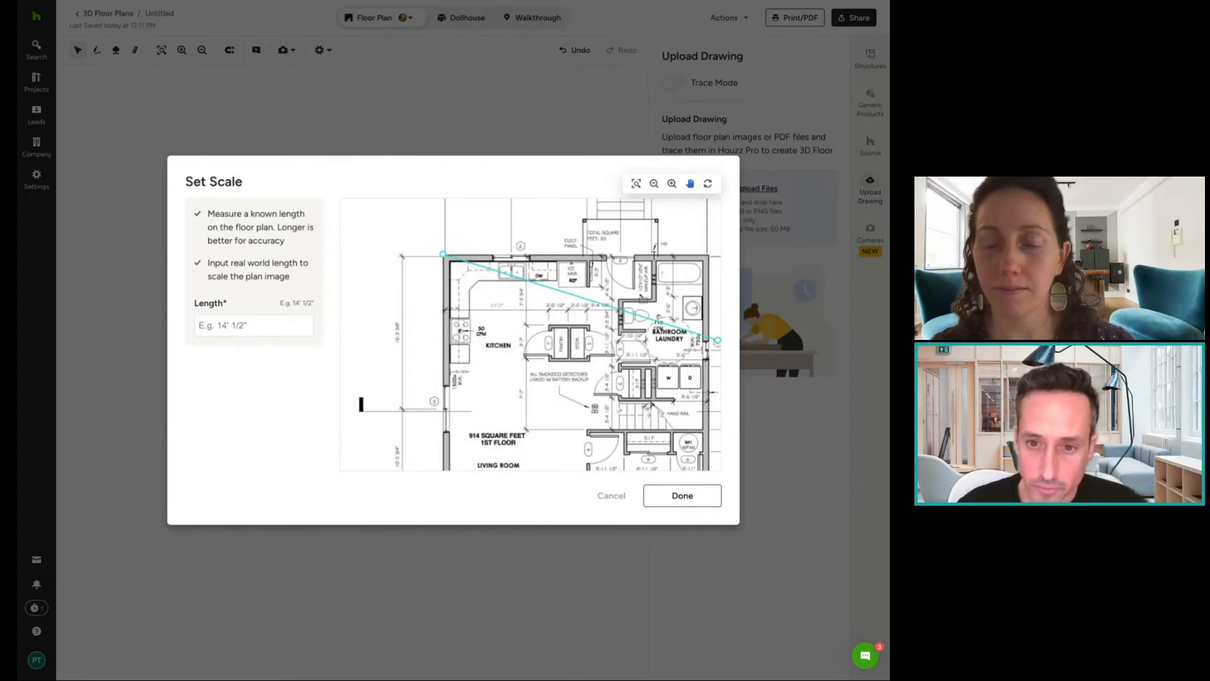
drag(718, 342, 444, 408)
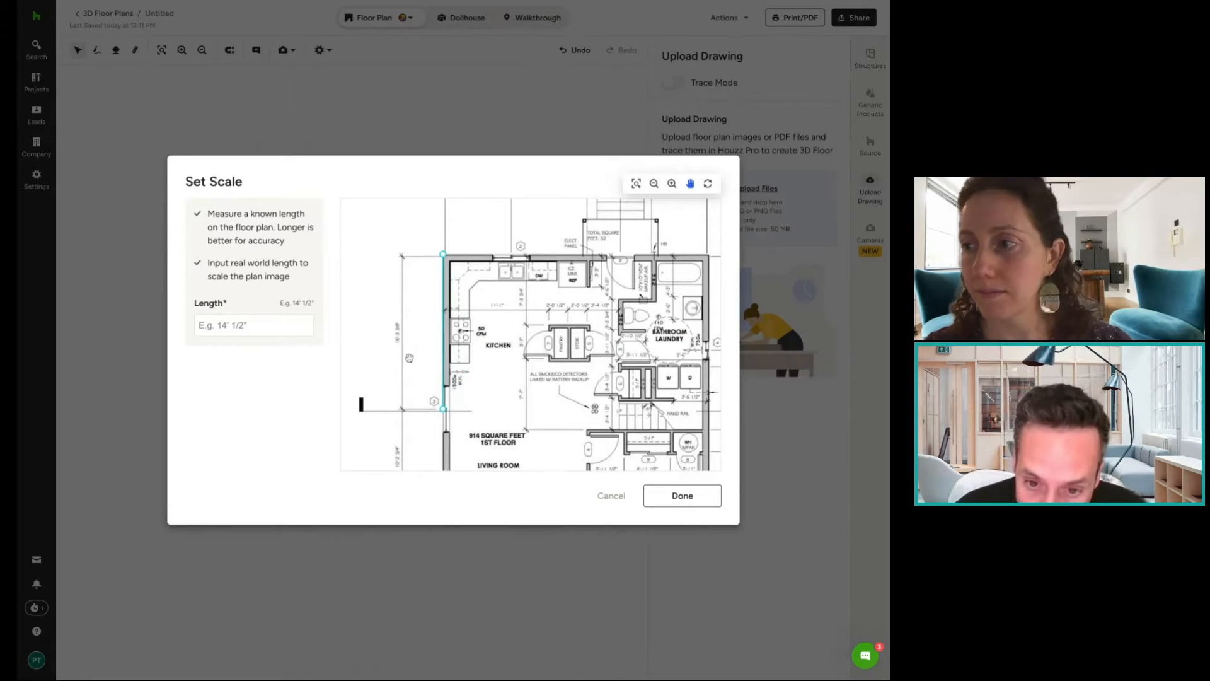
Set the scale line's real-world length to 16'-3" and apply the scale to the drawing.
click(276, 329)
text(16'-3)
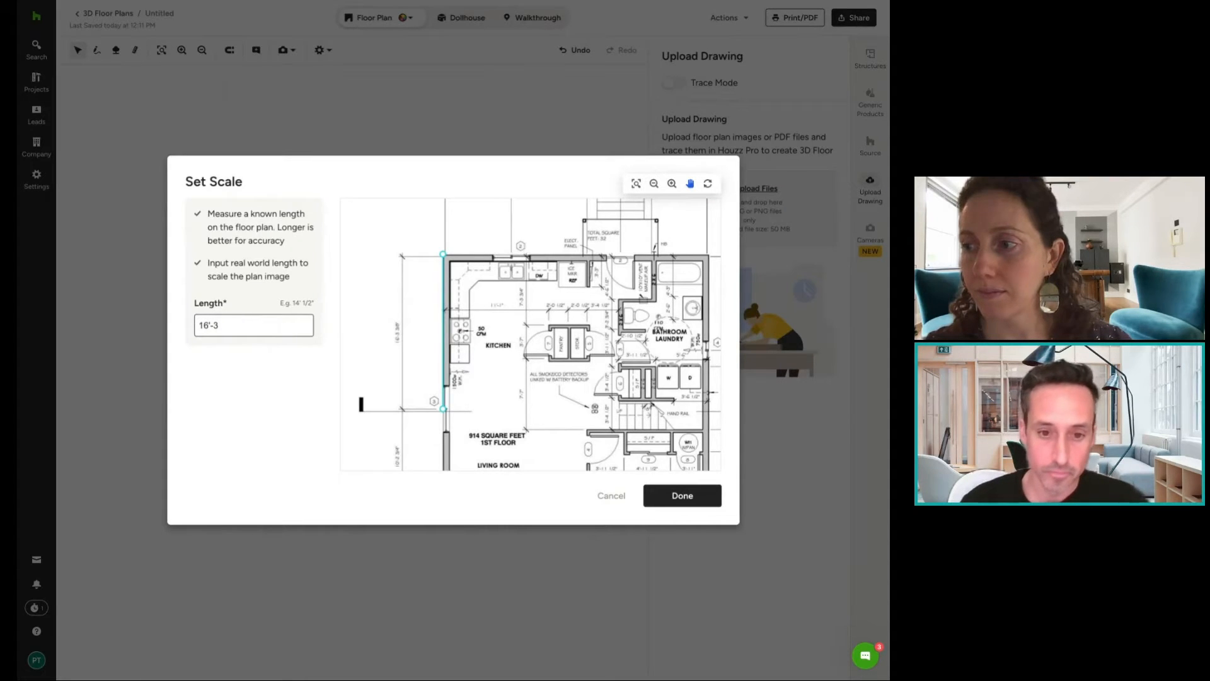
text(")
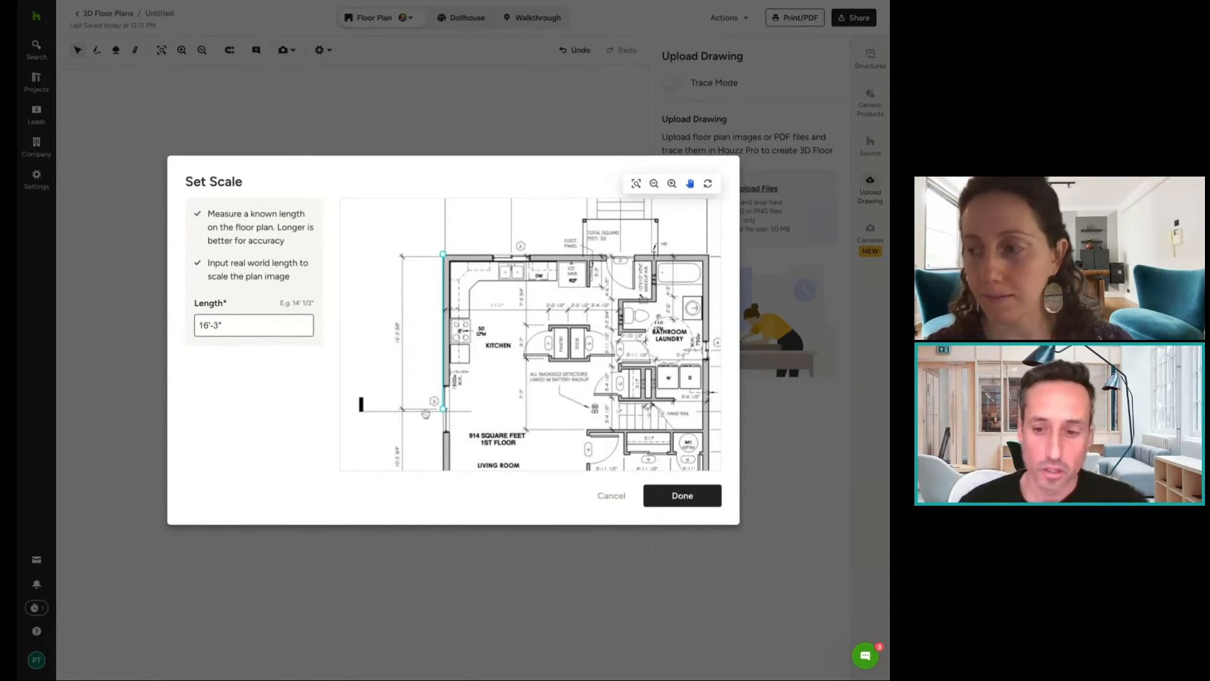
click(682, 496)
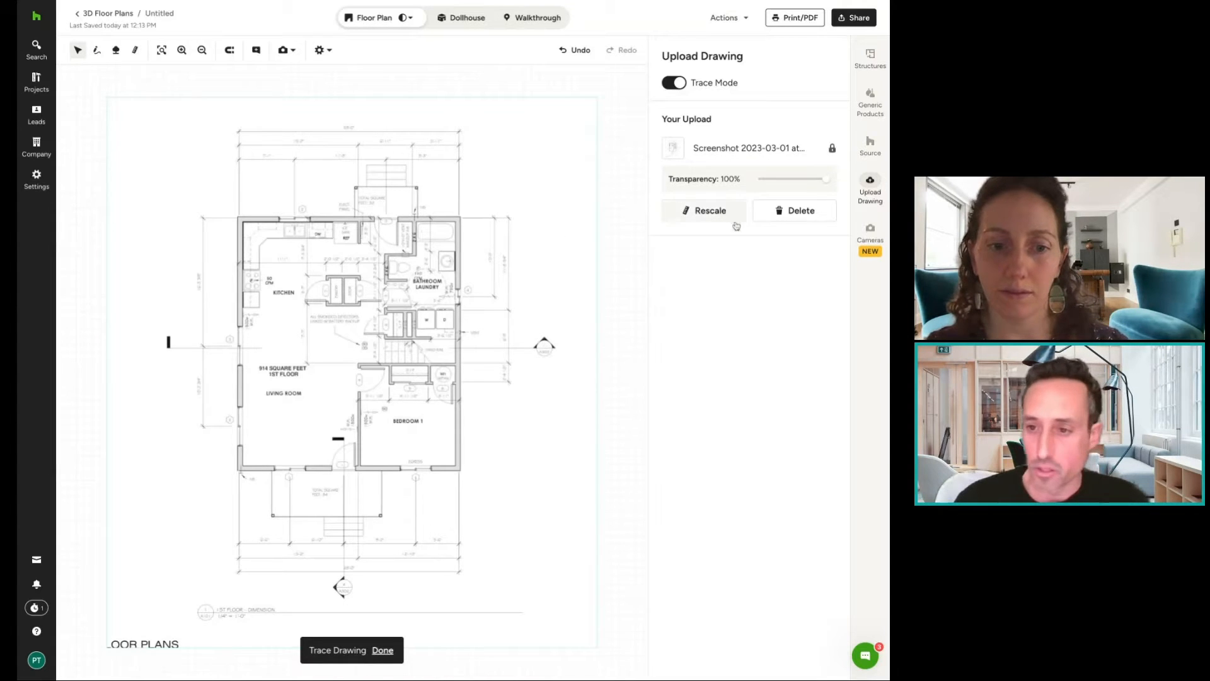
Trace the plan's top exterior wall with a length of 28' and its right exterior wall at about 31' 1".
scroll(273, 235, up, 3)
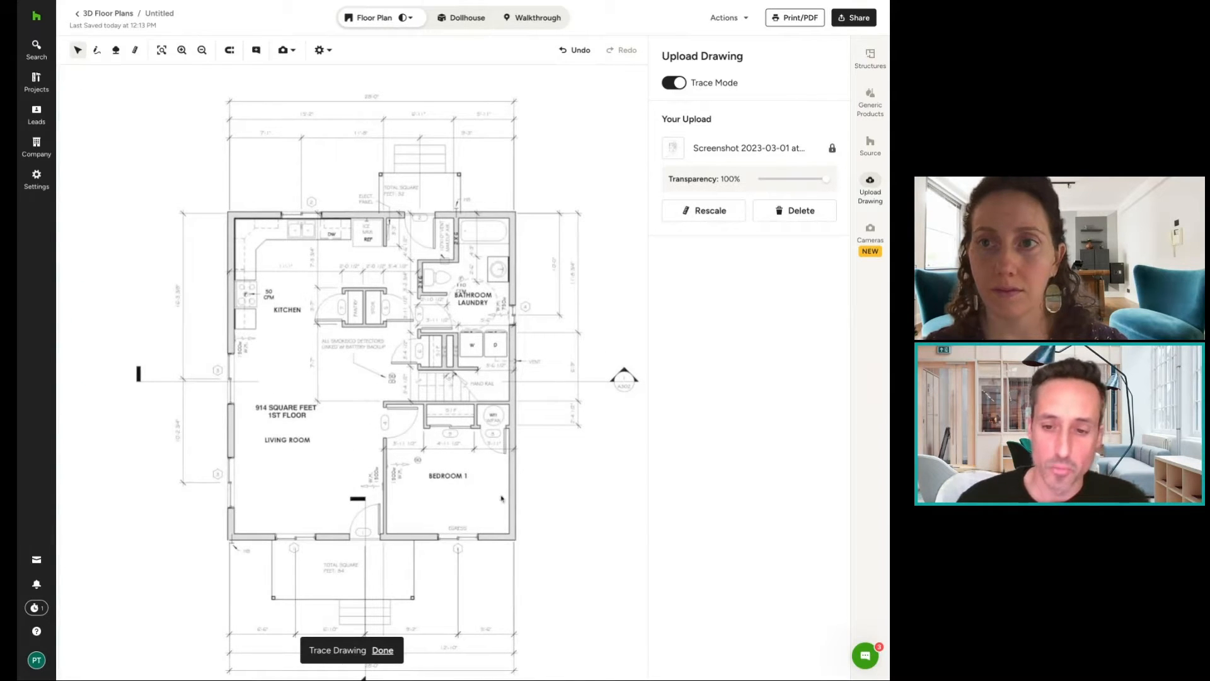
click(97, 50)
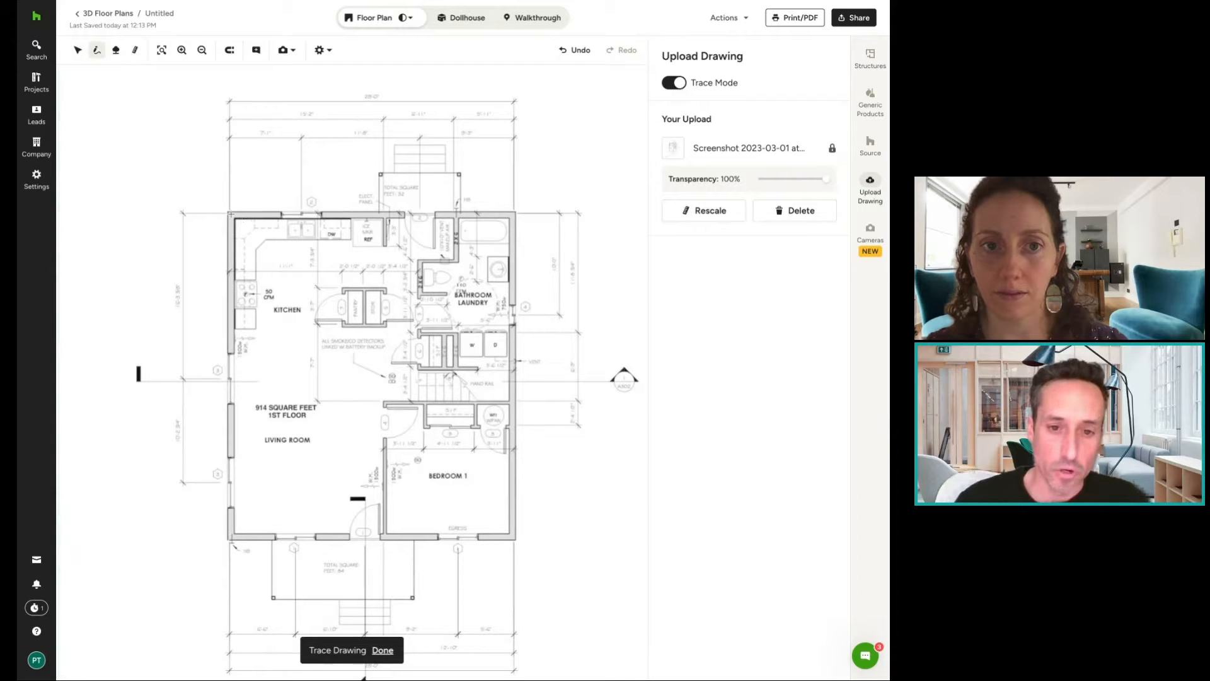
click(230, 215)
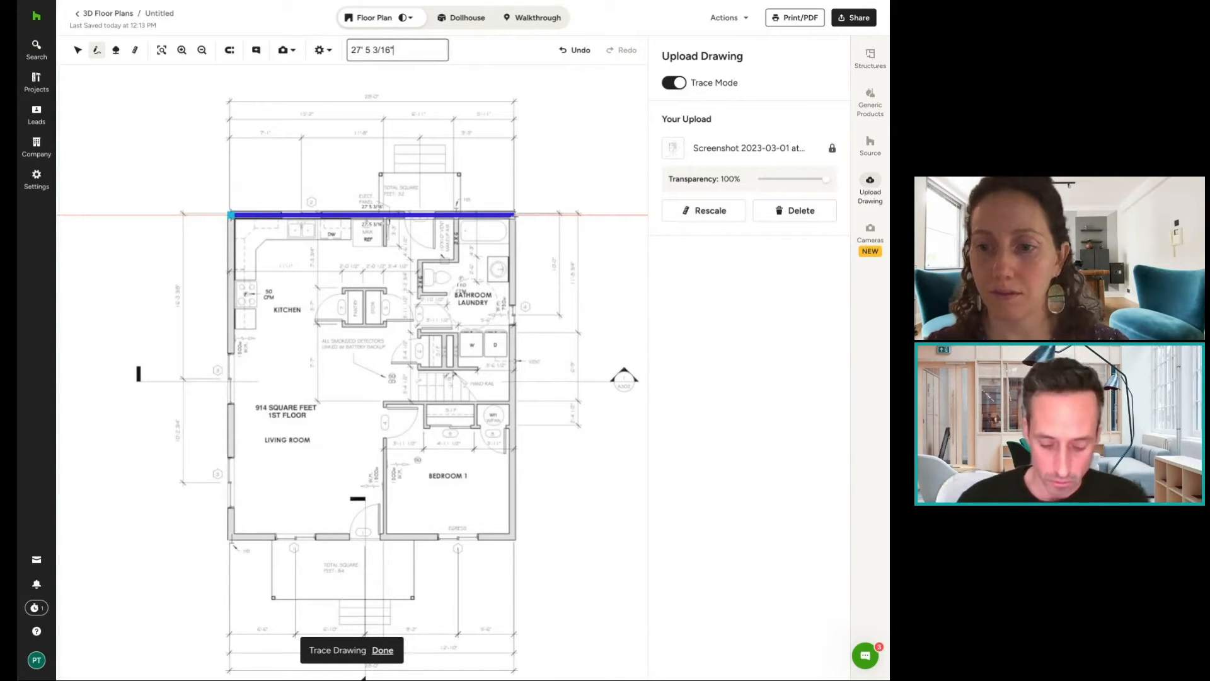
key(ctrl+a)
key(BackSpace)
text(28)
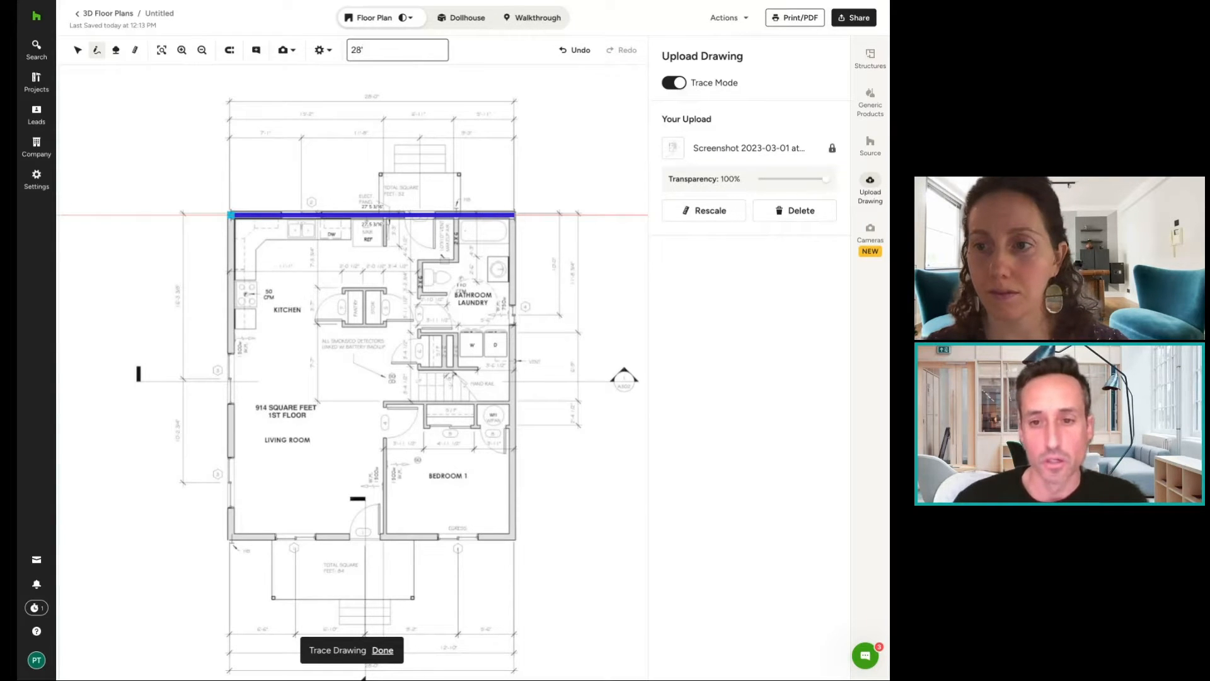
key(Return)
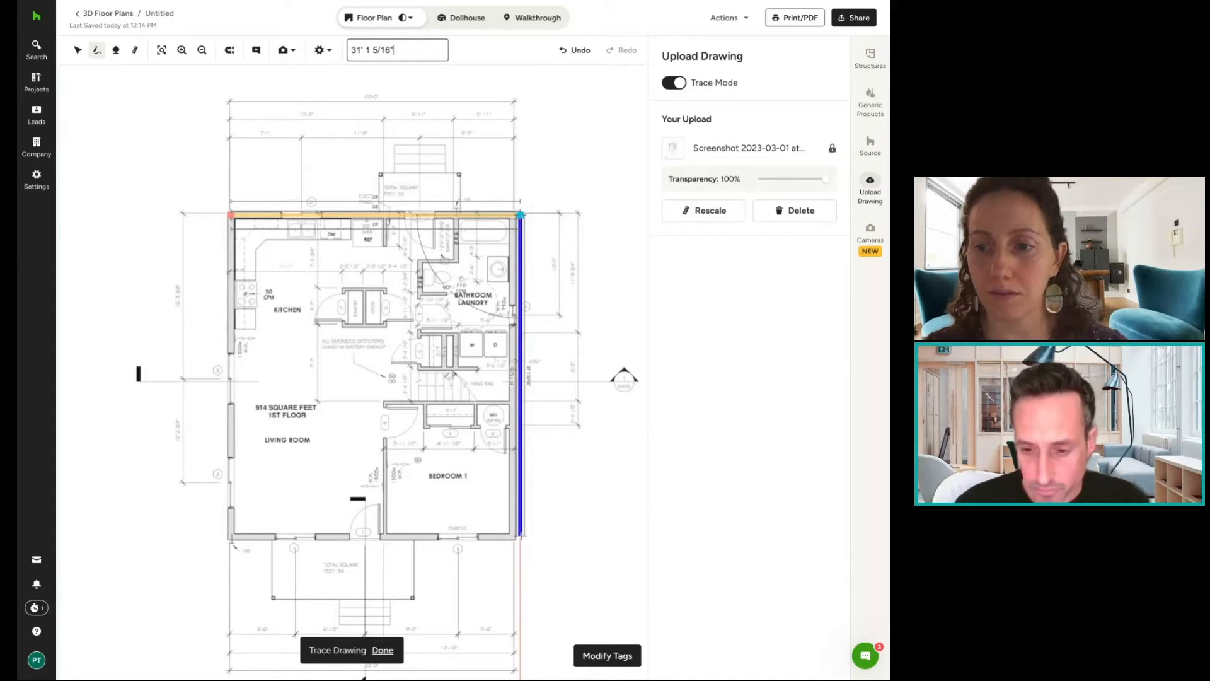
click(521, 535)
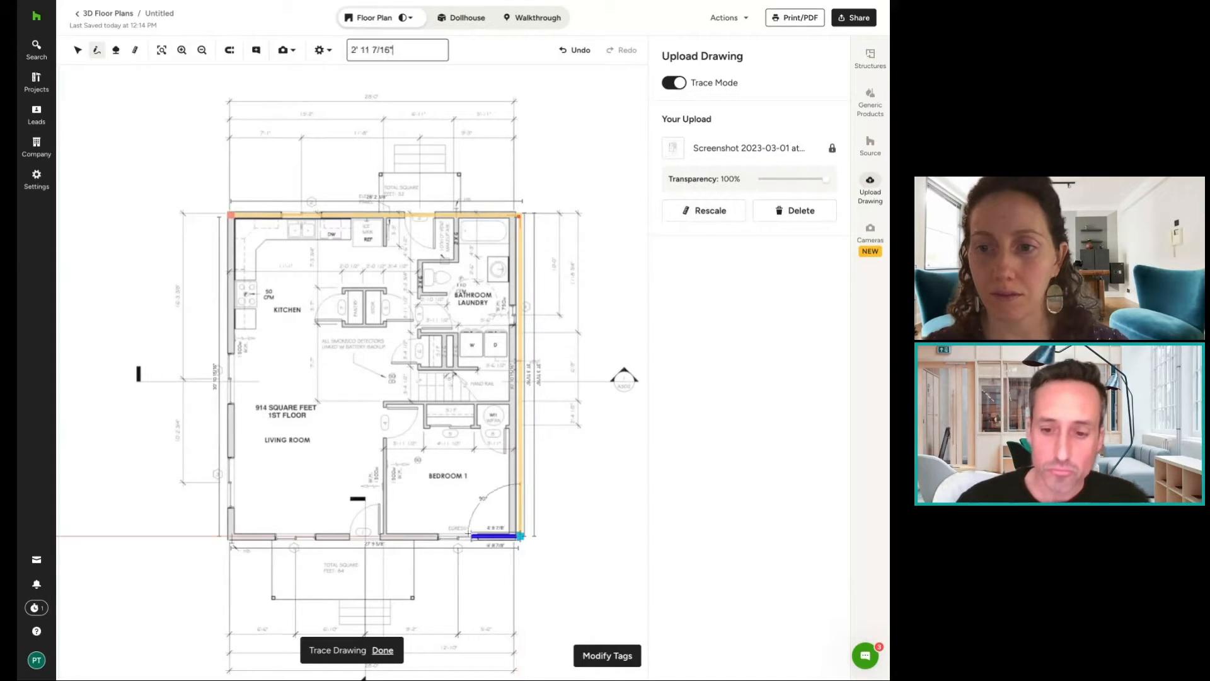
Trace the bottom and left exterior walls to close the outline, and move the right exterior wall inward onto the plan's wall line.
click(229, 535)
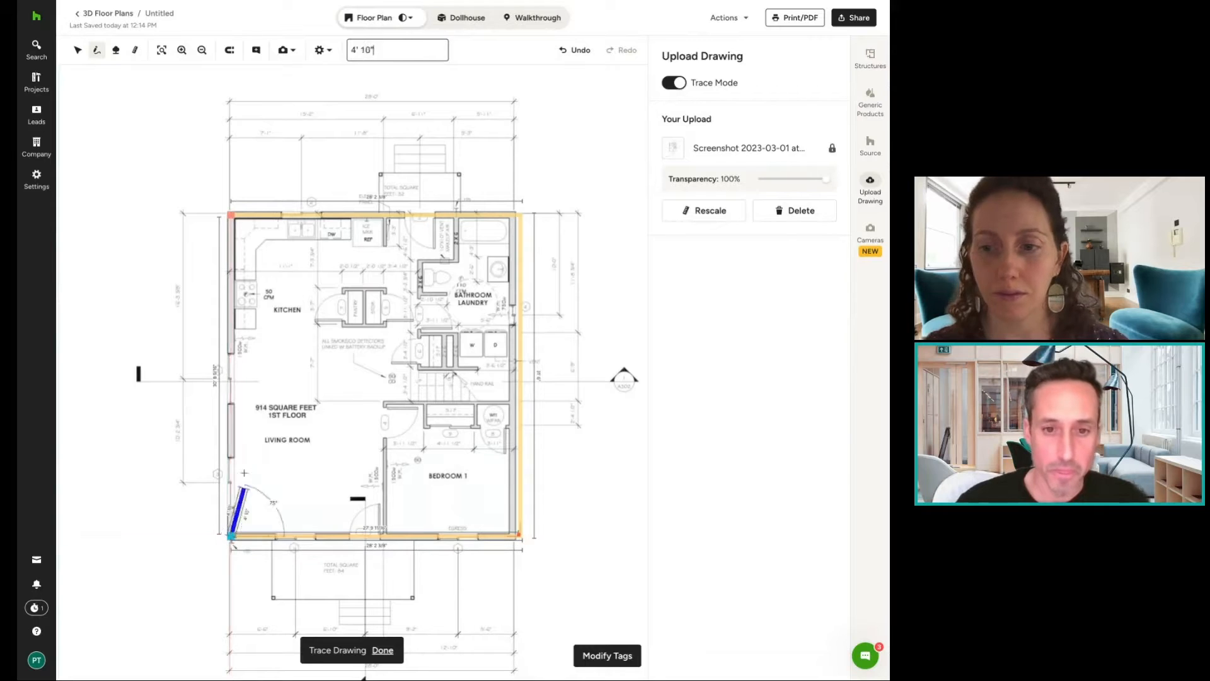
click(230, 215)
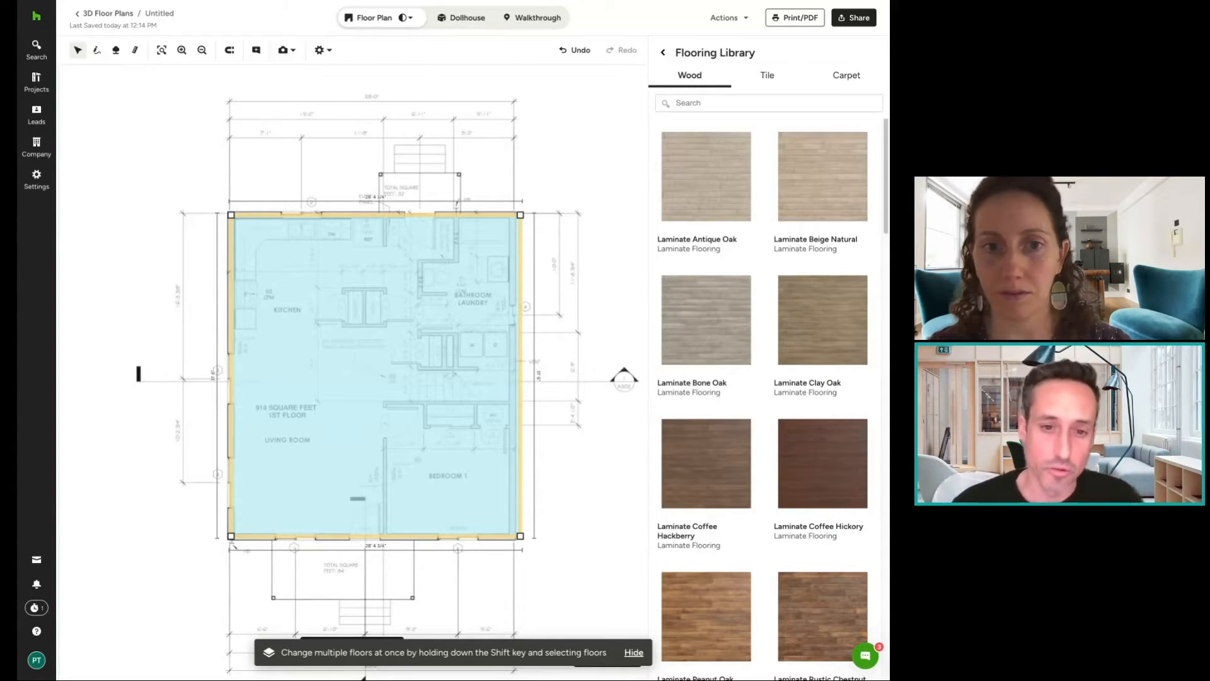
click(155, 228)
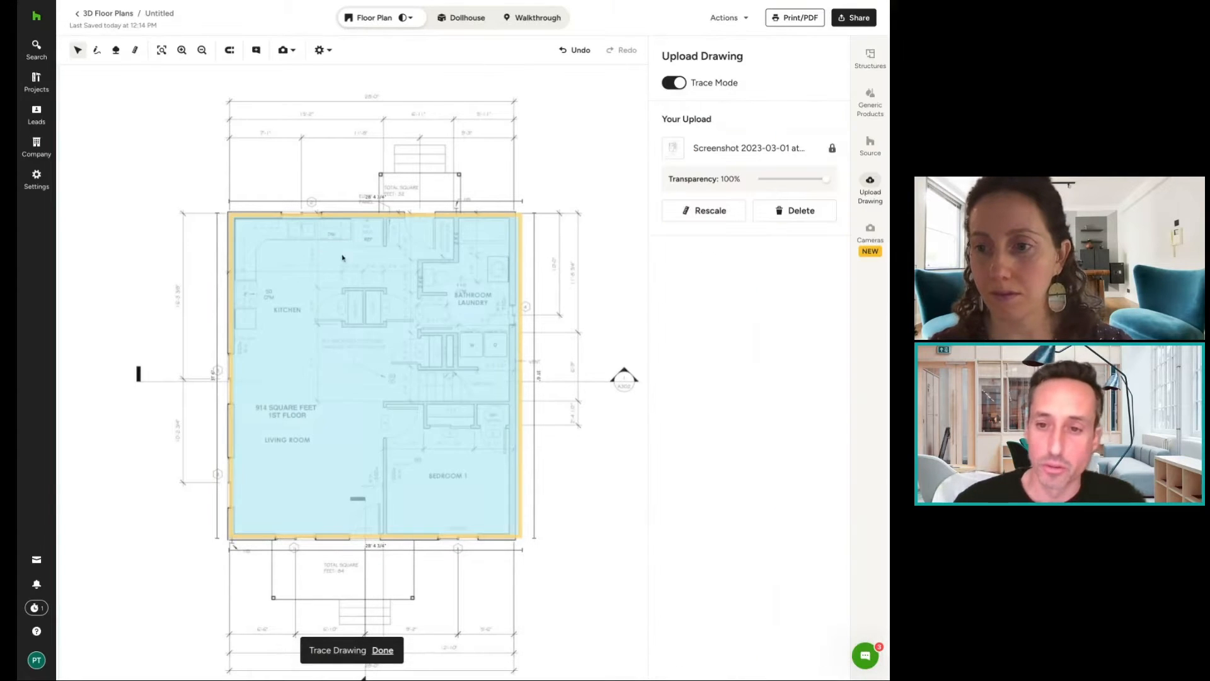
click(520, 324)
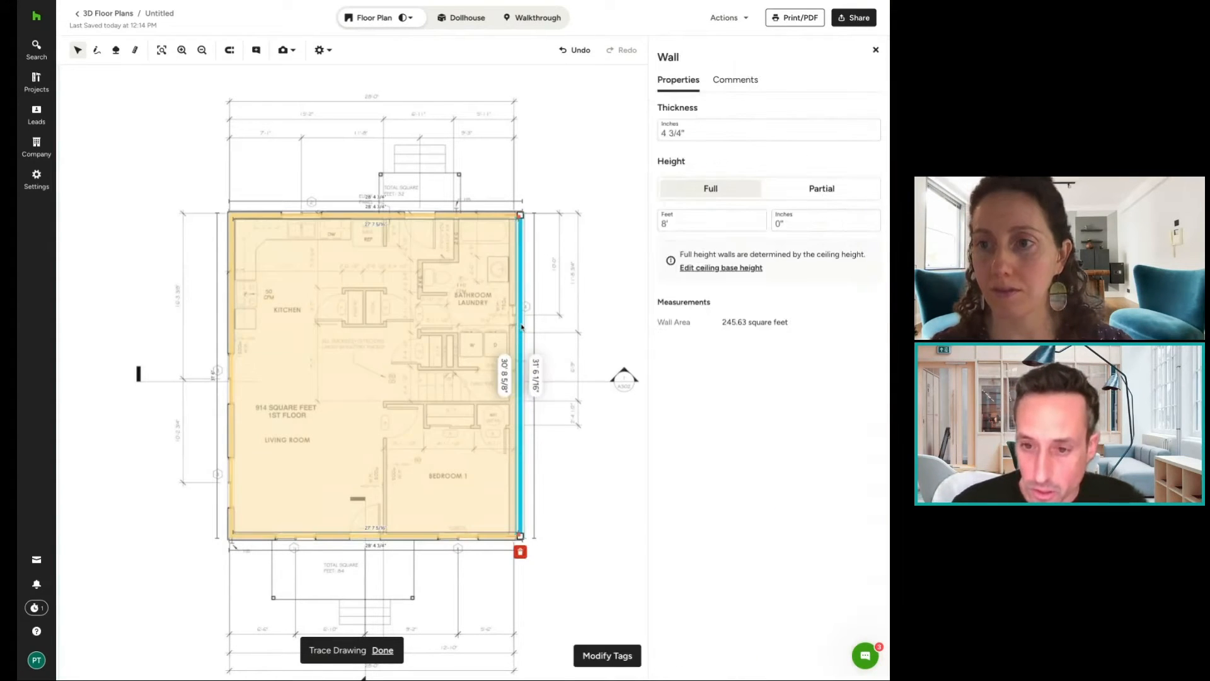
drag(522, 326, 512, 326)
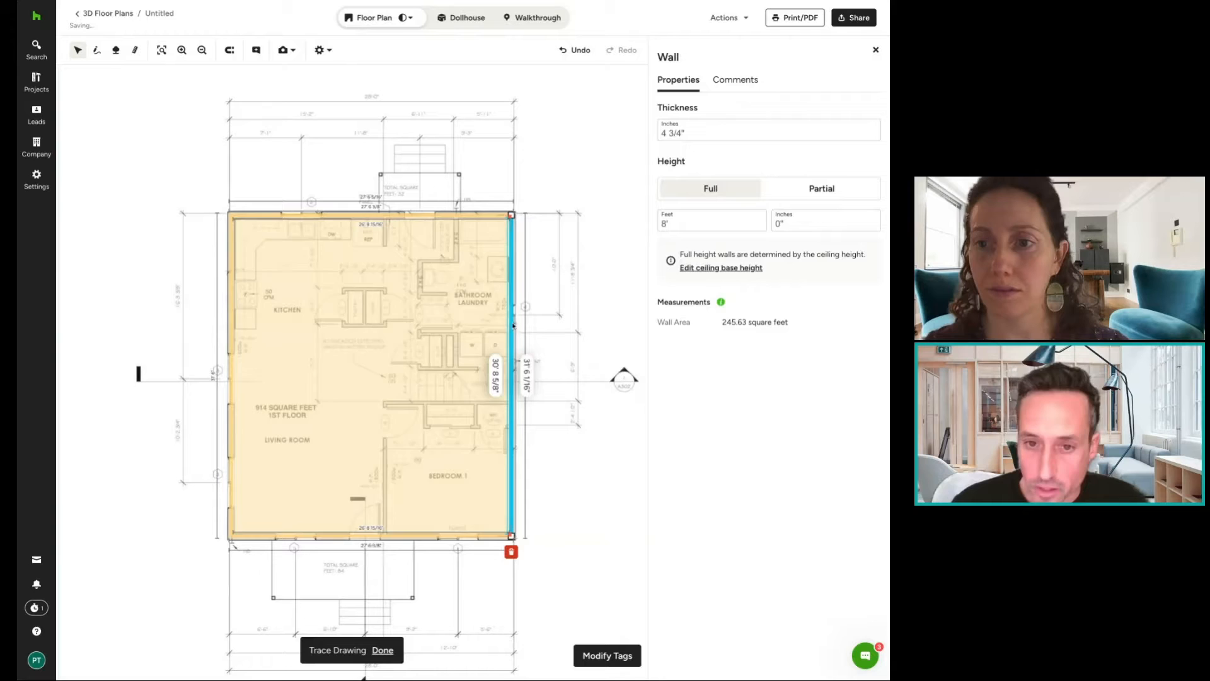
Set the top exterior wall's outer length to 28' by adjusting both endpoints, and dismiss the tip about the length arrows.
click(404, 216)
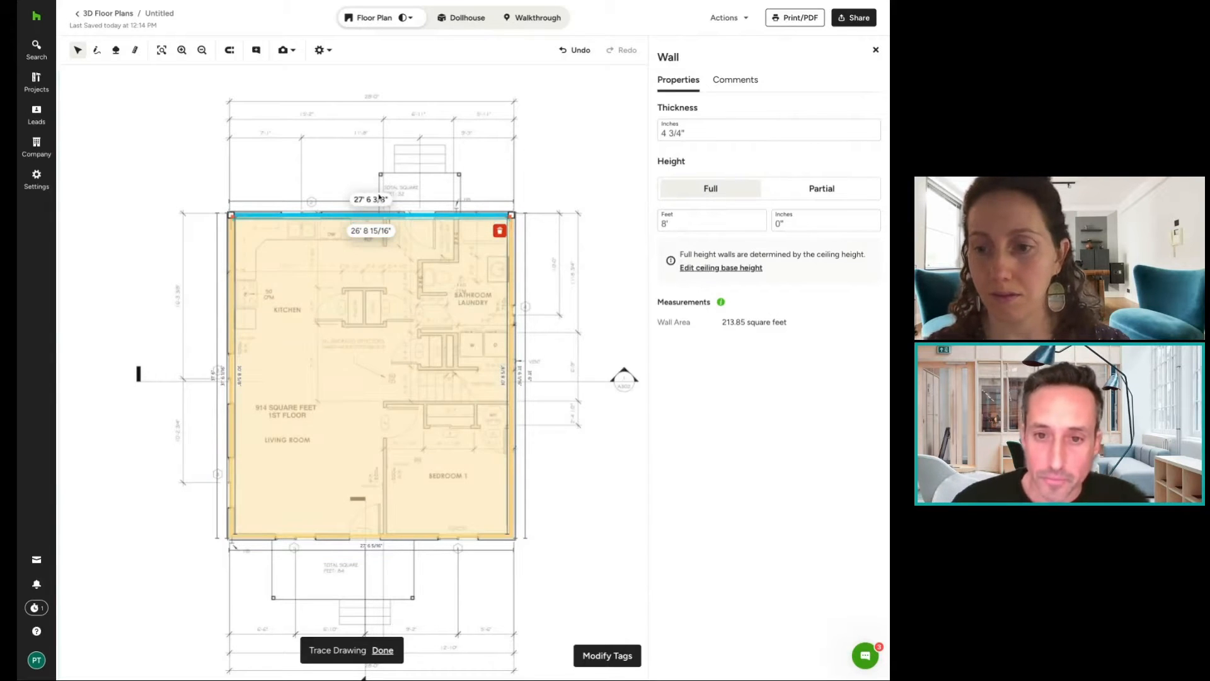
click(379, 198)
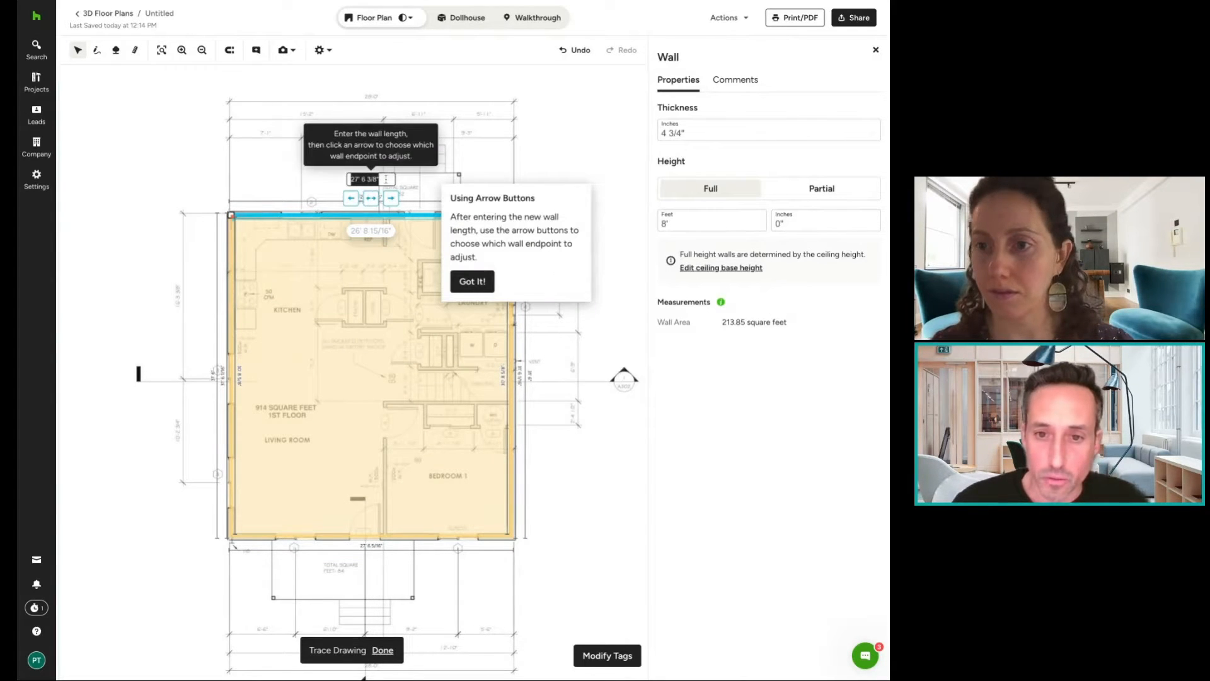
text(28)
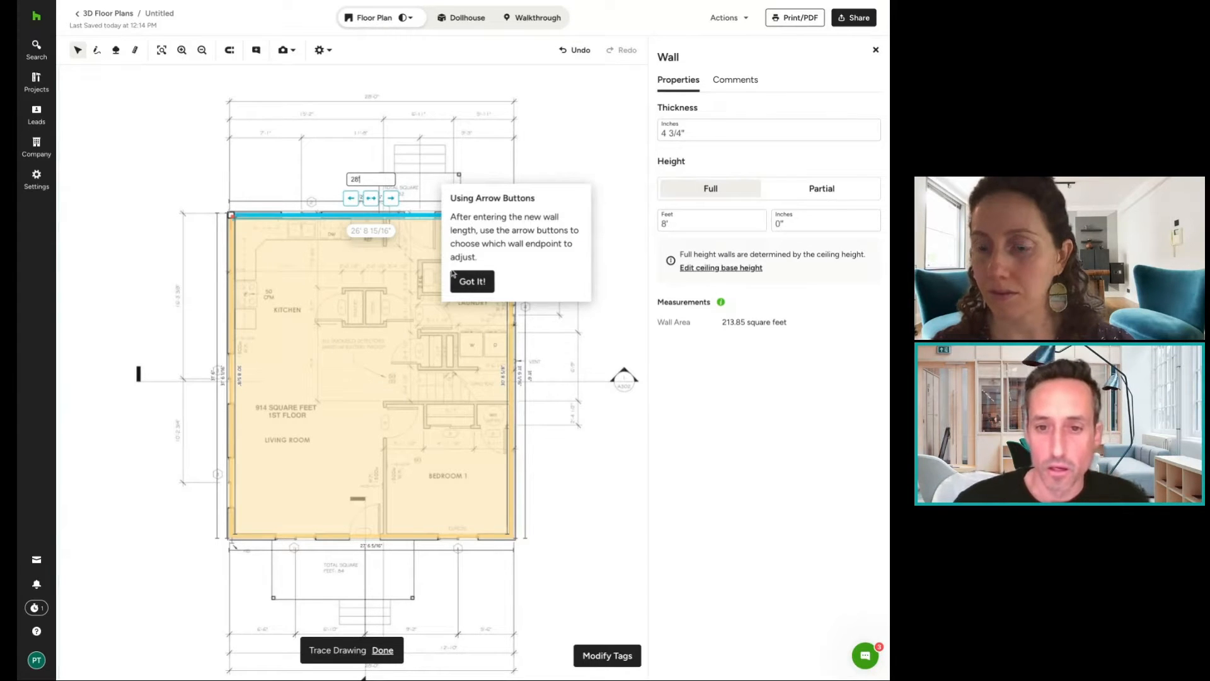
click(371, 199)
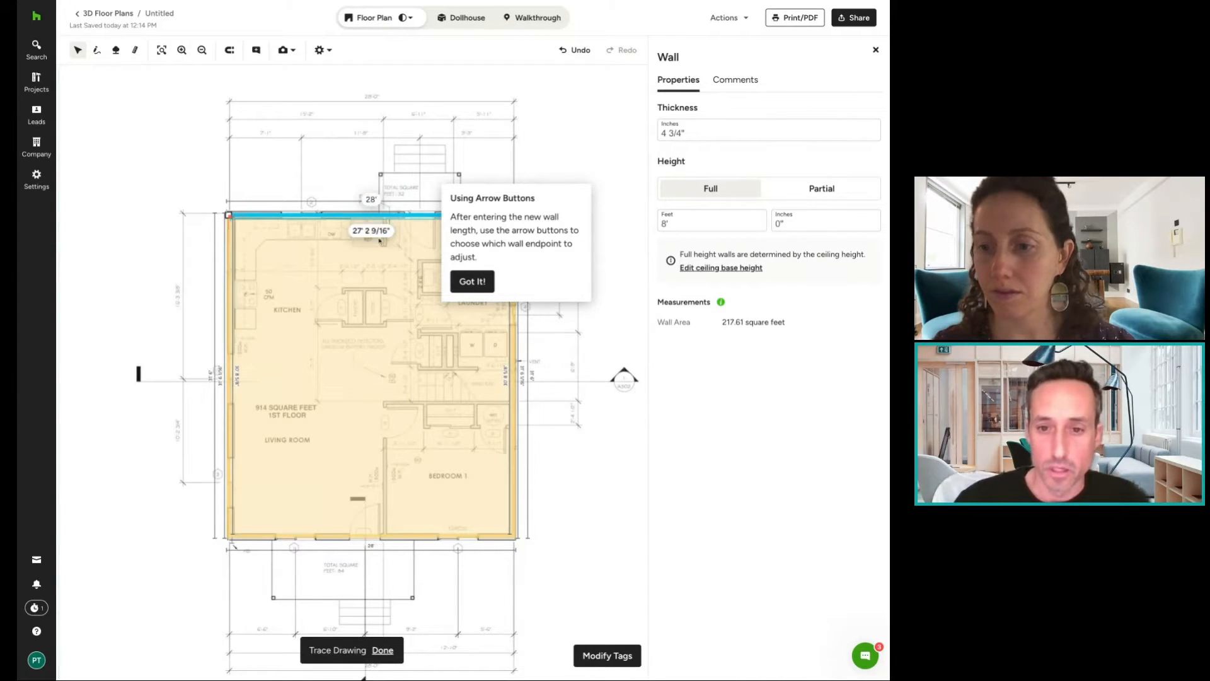
click(473, 282)
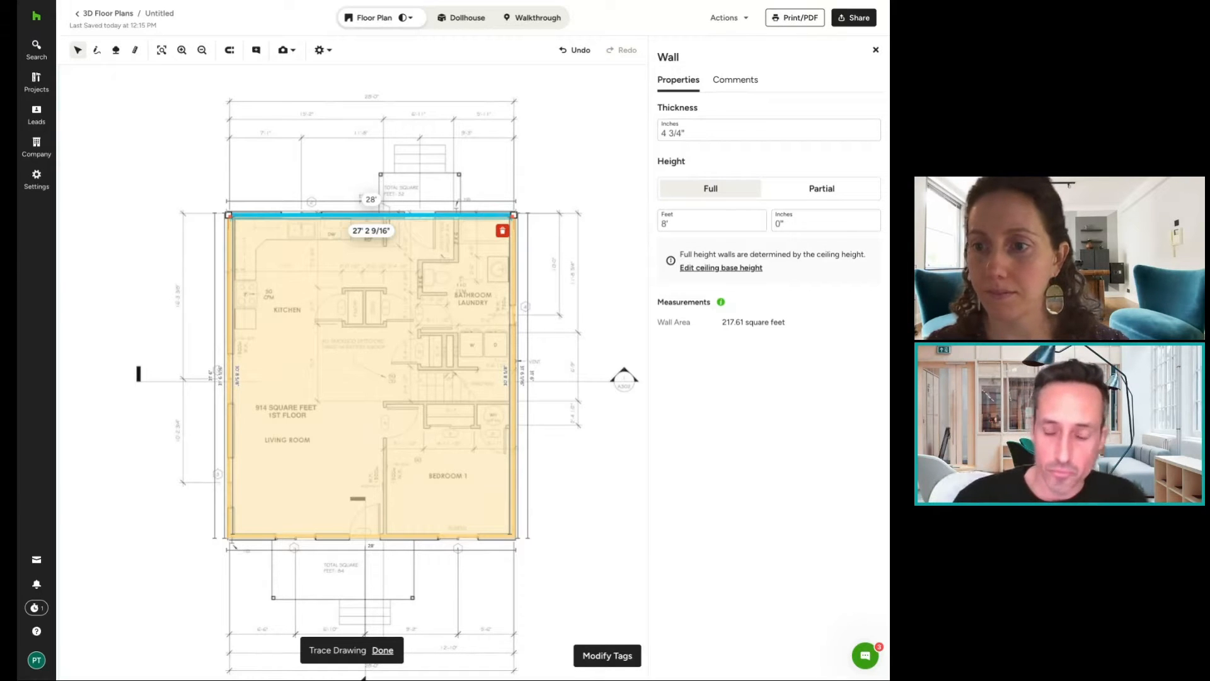
Set the top exterior wall's interior length to 28', adjusting both endpoints, and deselect the wall.
click(369, 230)
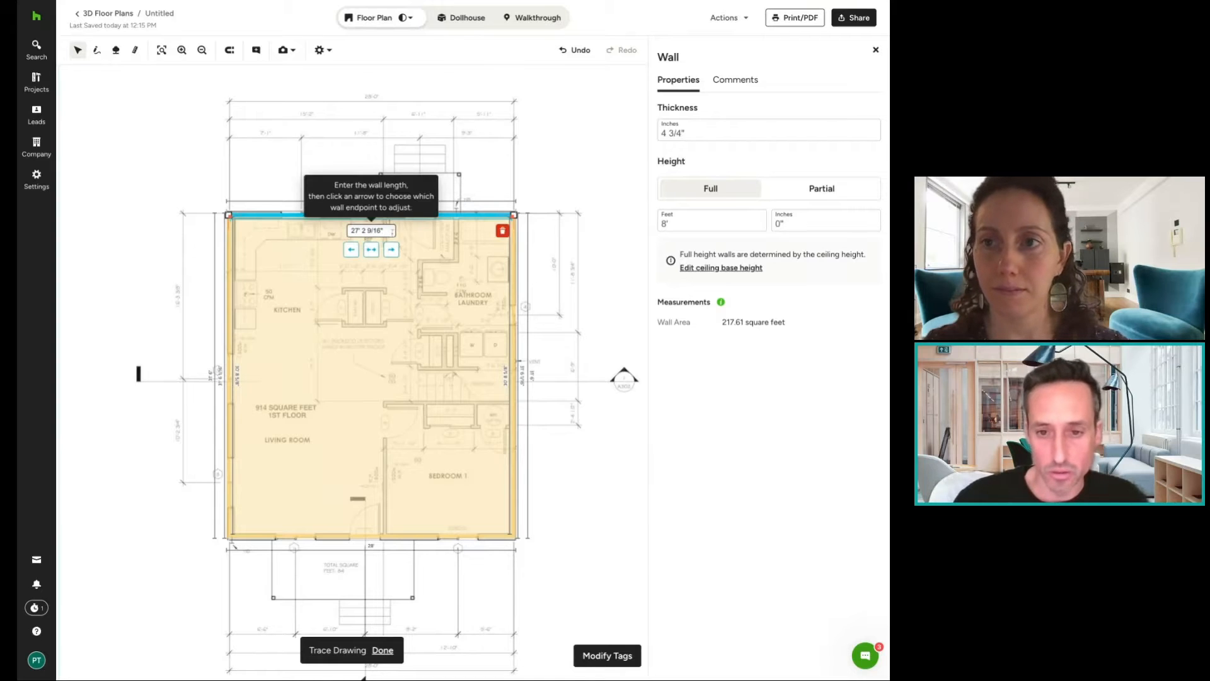
triple_click(391, 233)
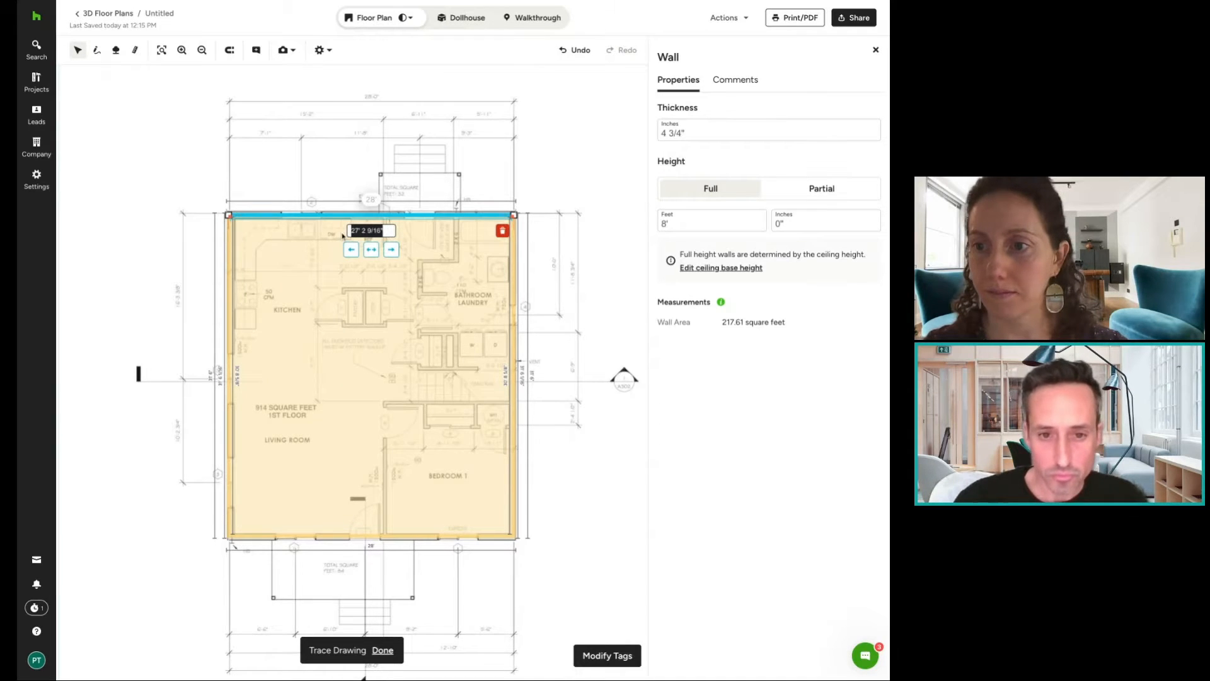
text(28)
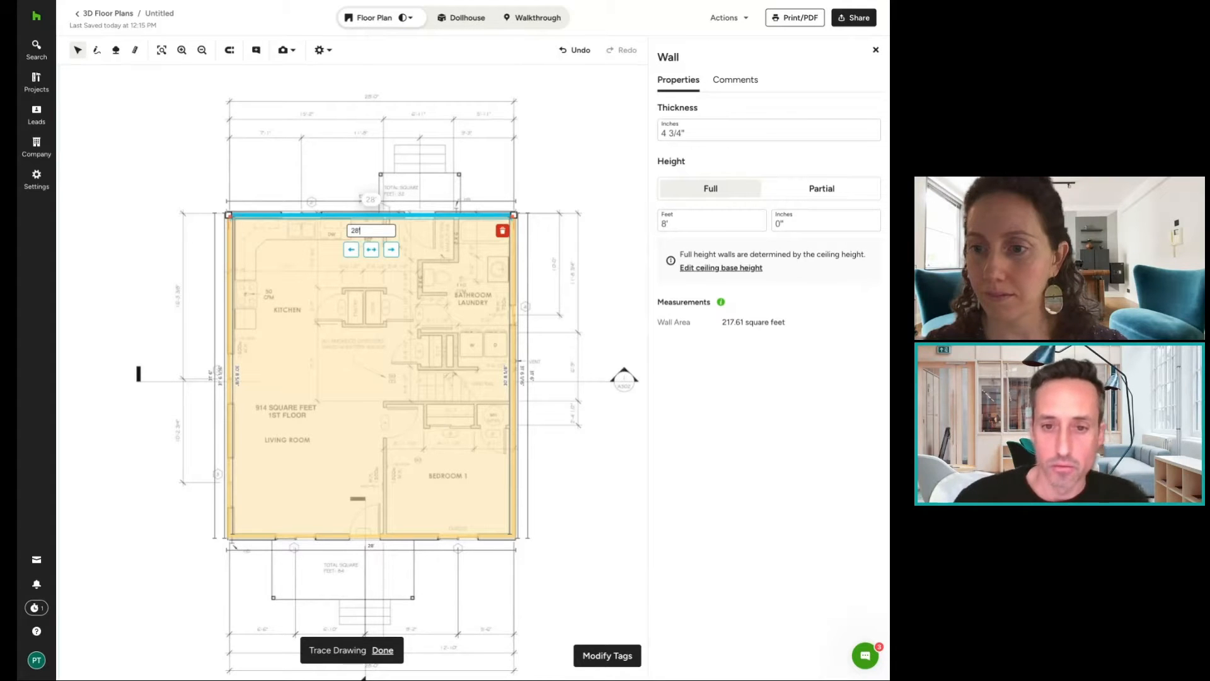
click(372, 250)
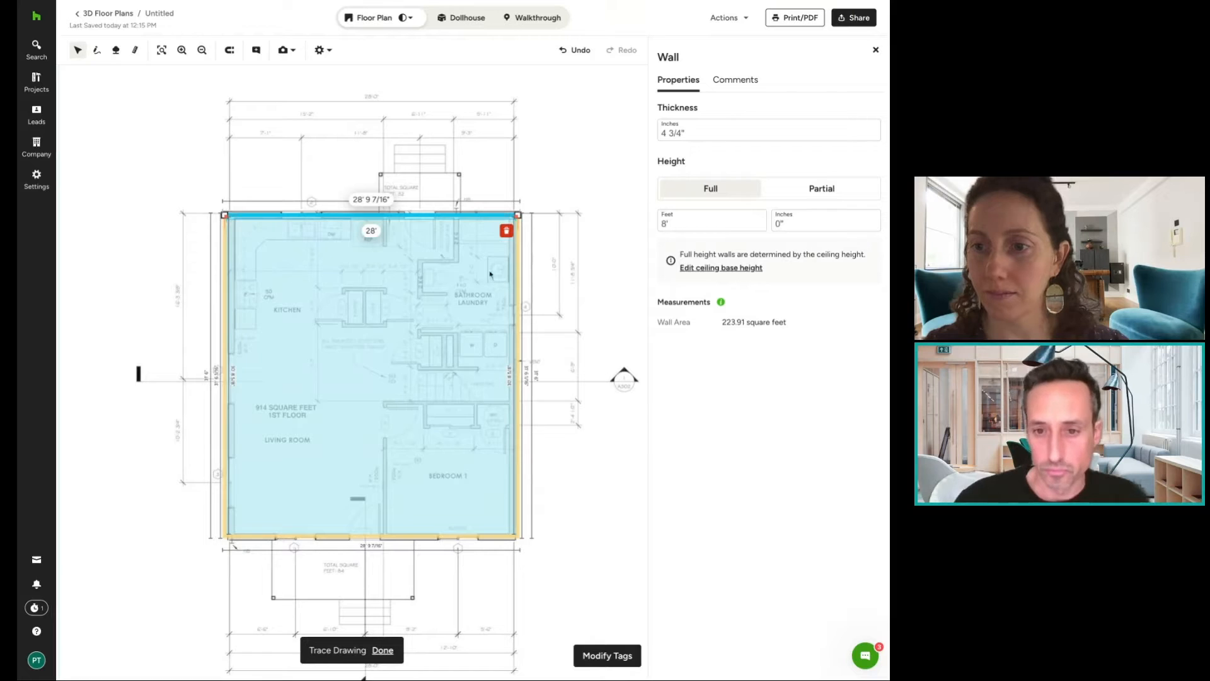
click(605, 206)
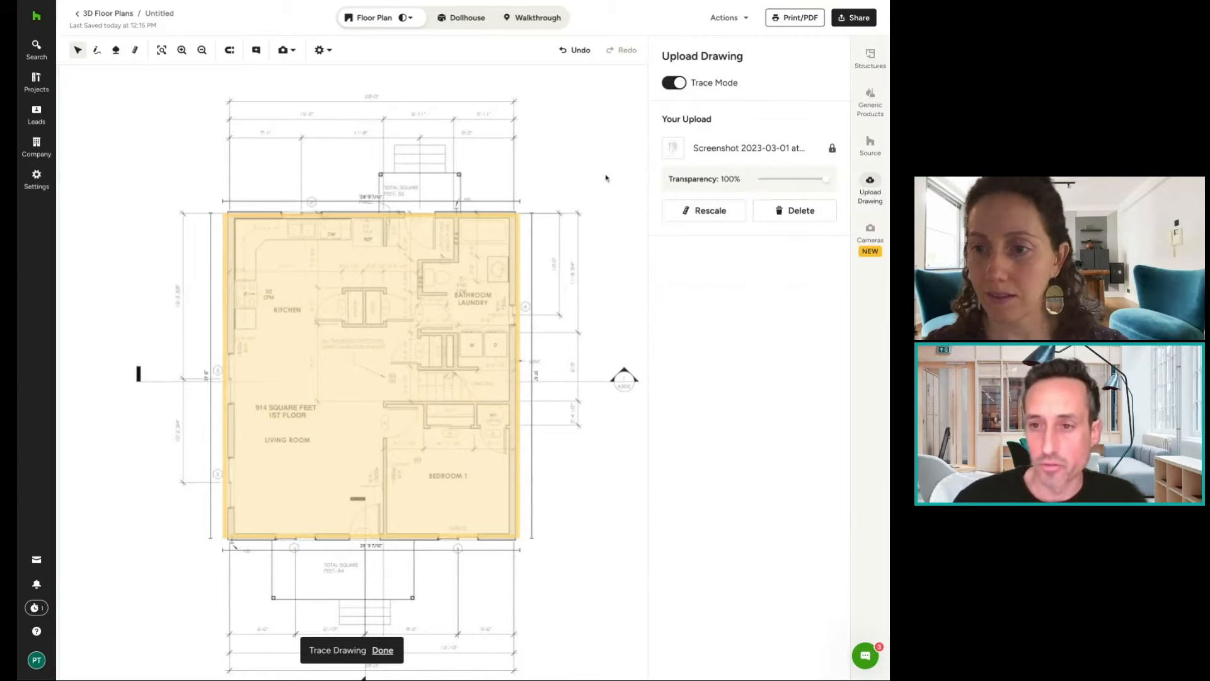
Draw a free-standing vertical wall about 14' 6" long in the empty area to the right of the traced house.
scroll(603, 186, right, 1)
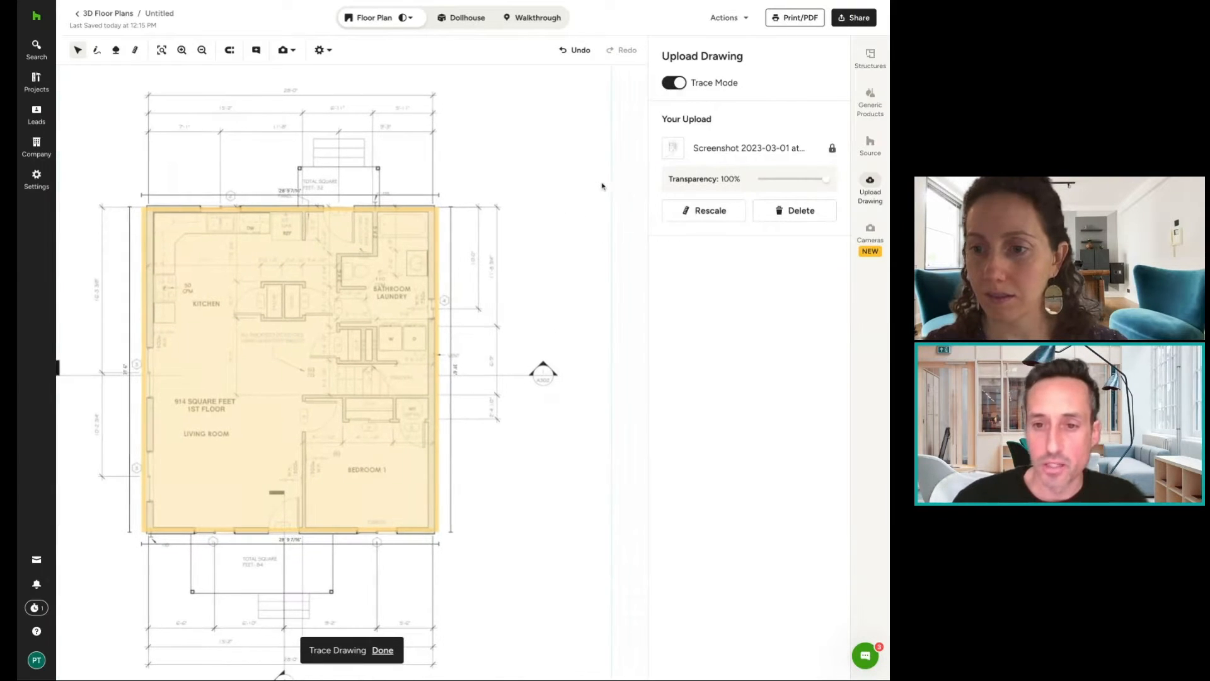
click(97, 50)
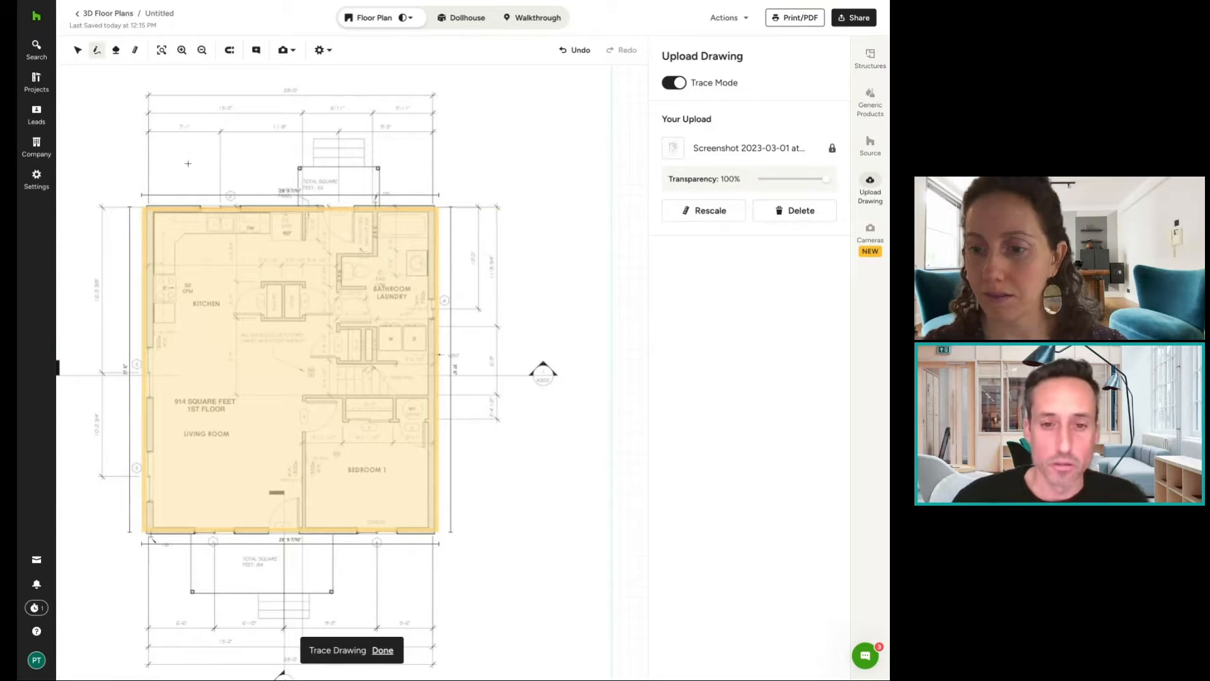
click(487, 208)
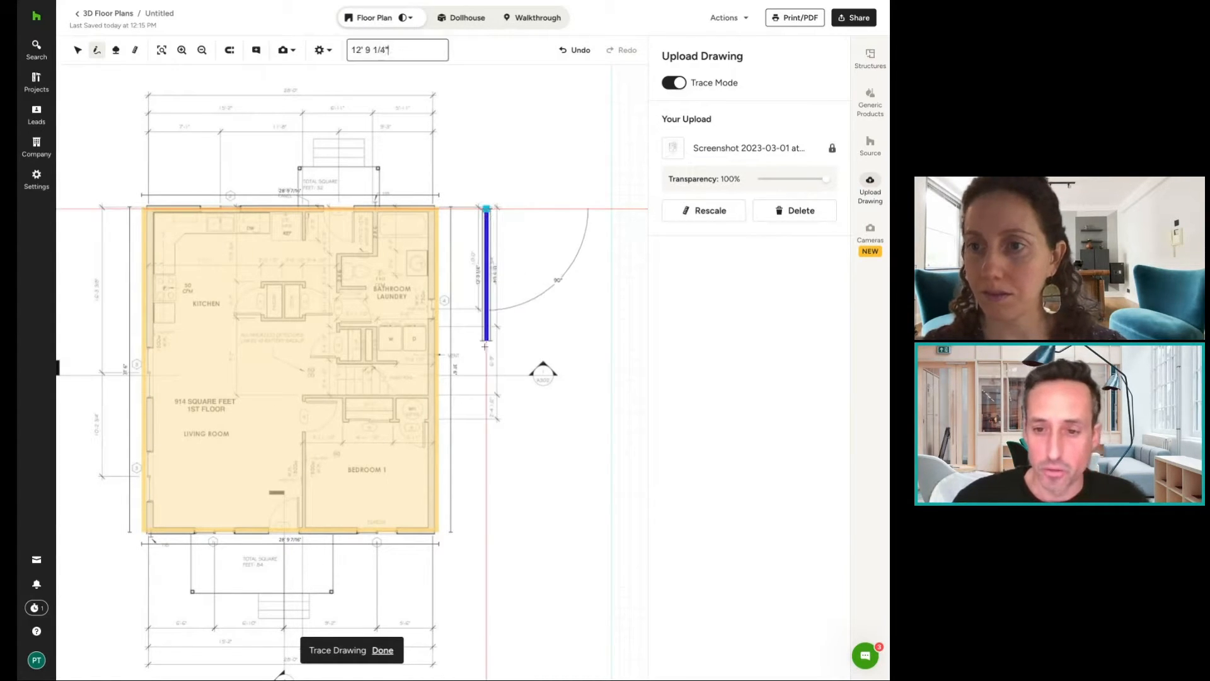
click(487, 359)
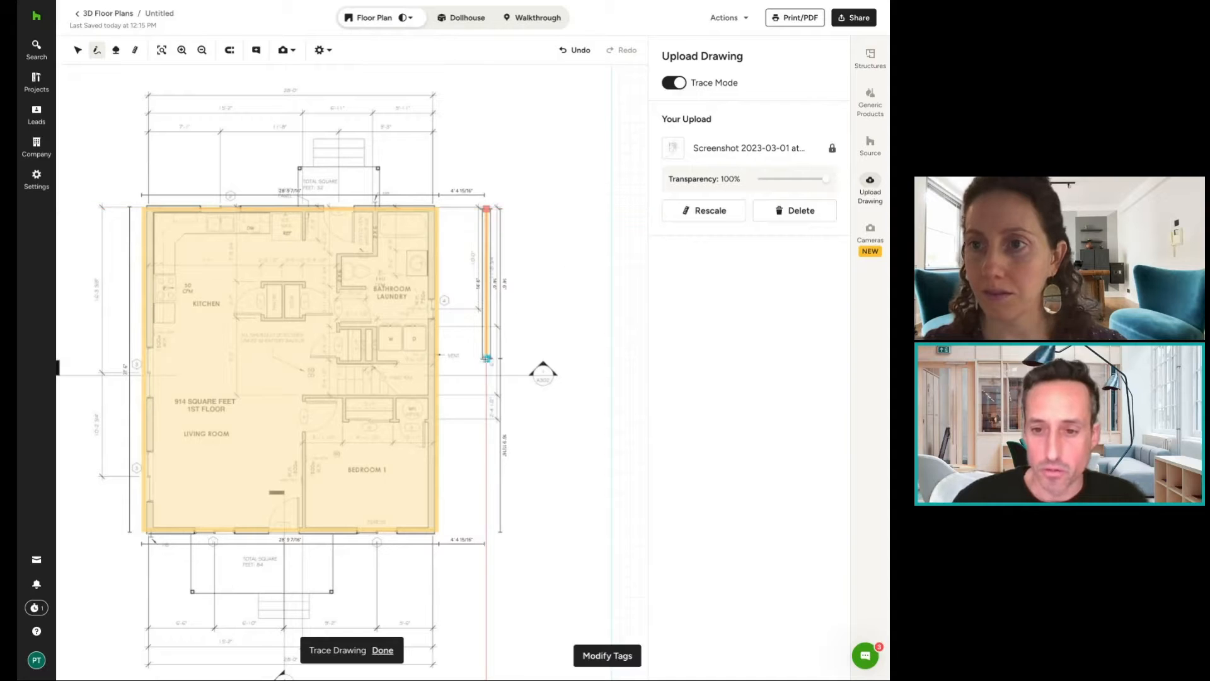
Set the free-standing wall's thickness to 4".
click(78, 50)
click(488, 287)
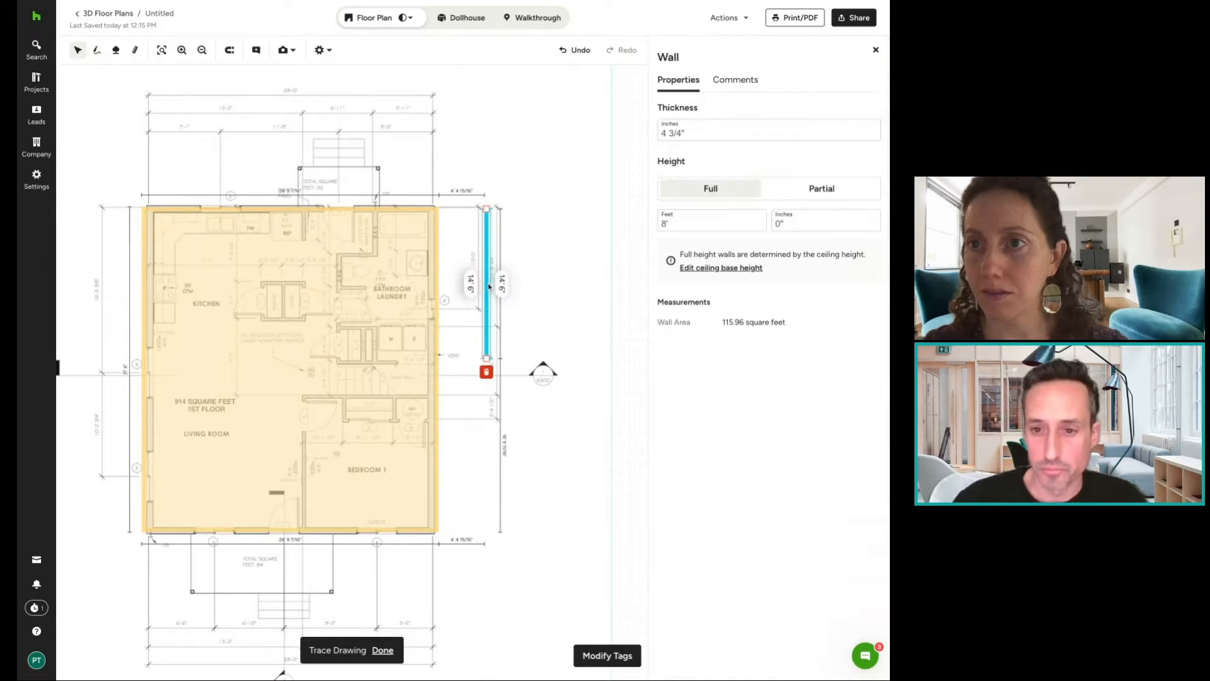
drag(686, 134, 658, 134)
text(4)
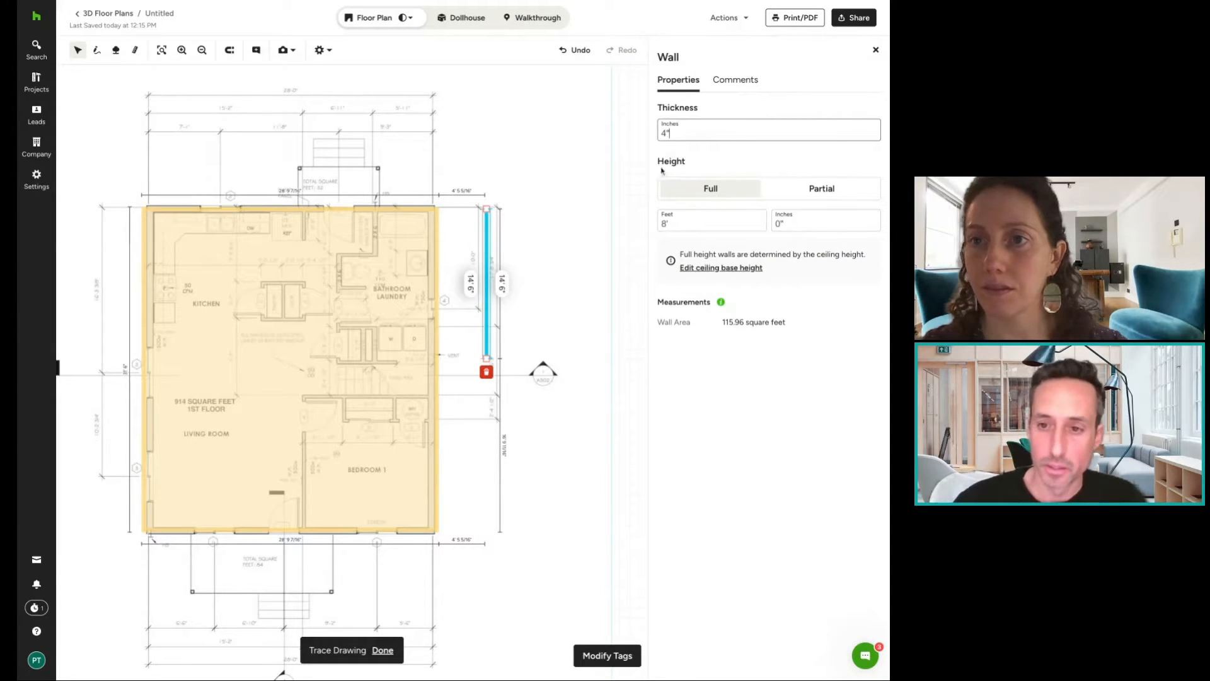
click(574, 189)
Delete the free-standing wall to the right of the traced house.
click(489, 288)
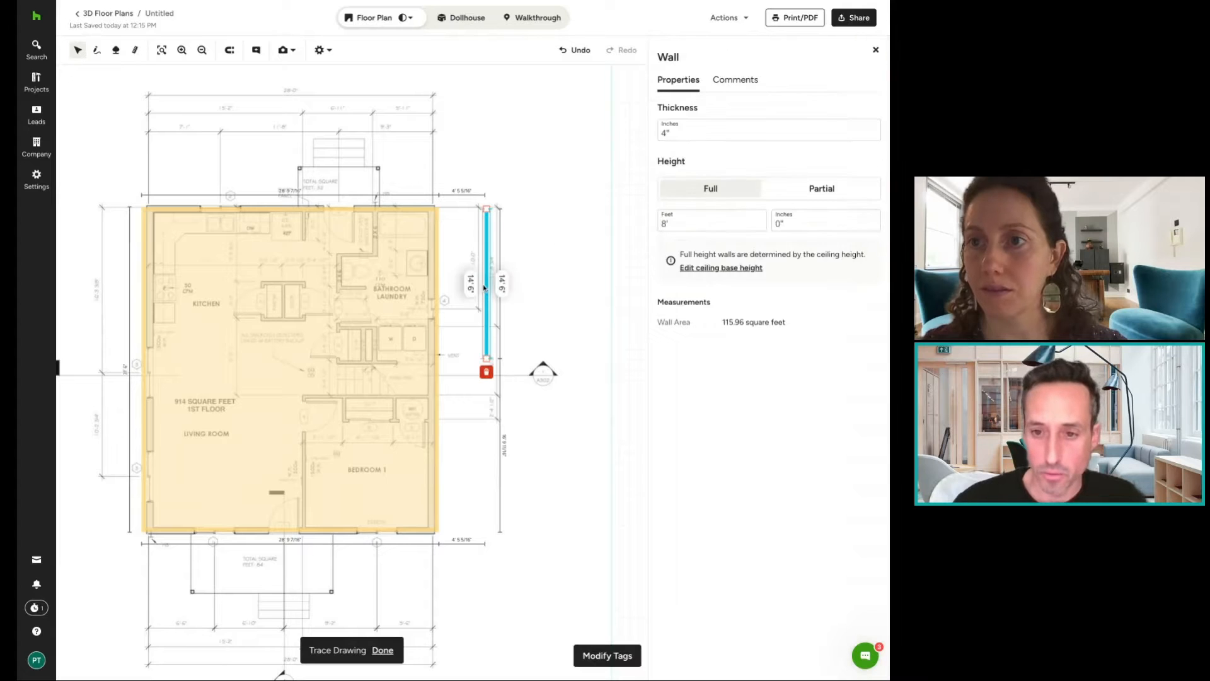
click(488, 371)
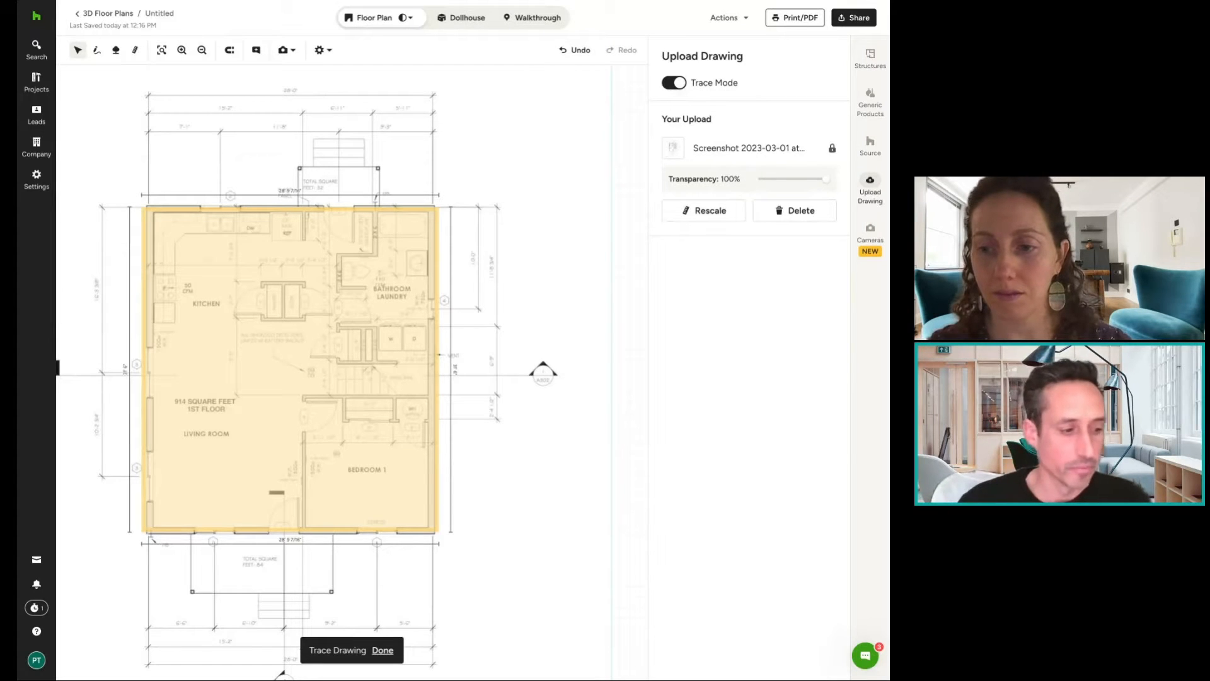
drag(523, 265, 551, 260)
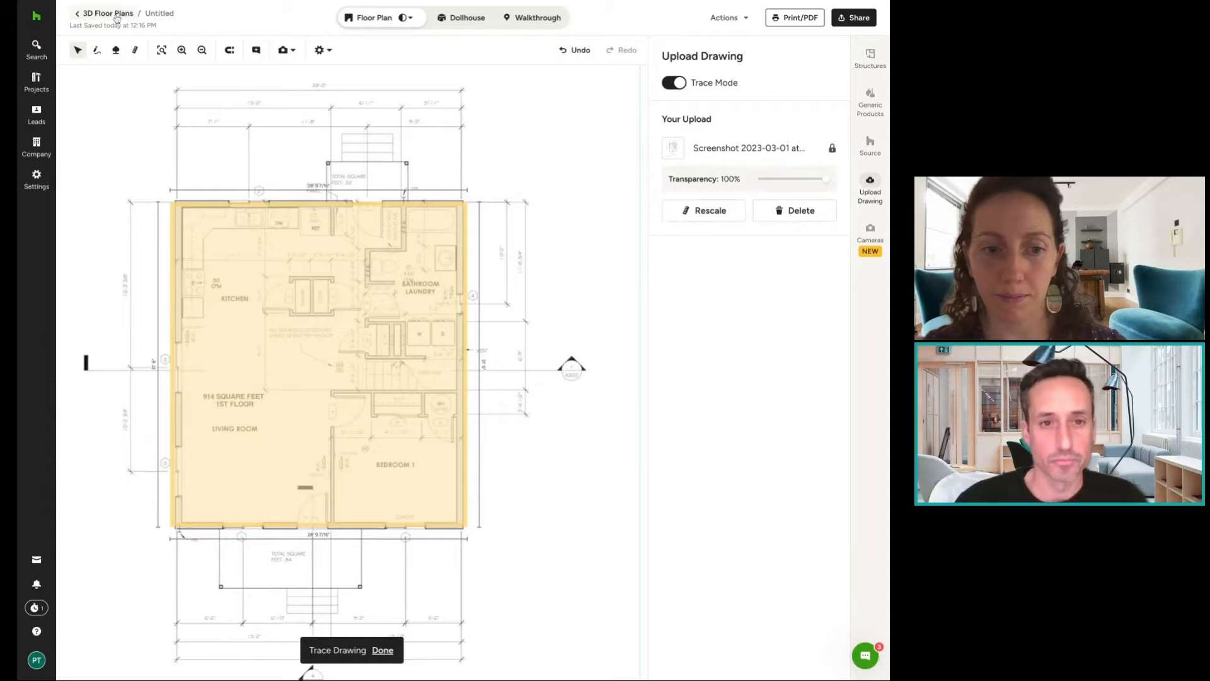
Rename the floor plan as "Floor Plan - Trace Demo".
click(155, 14)
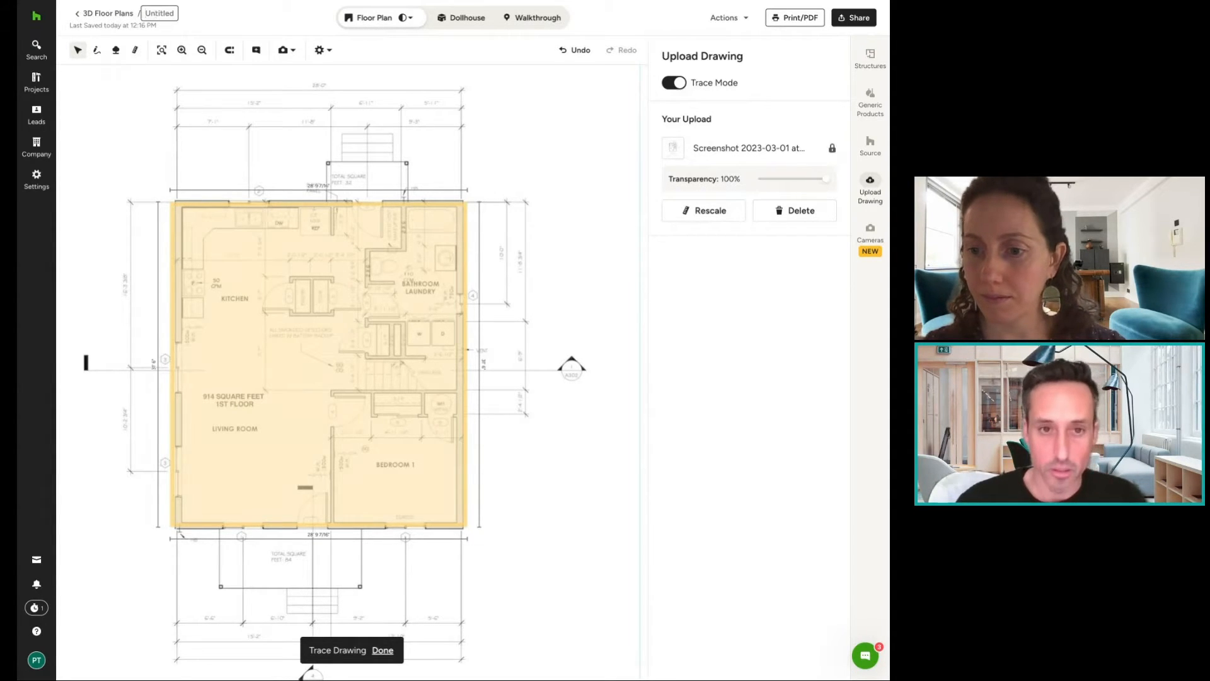
text(Floor Pl)
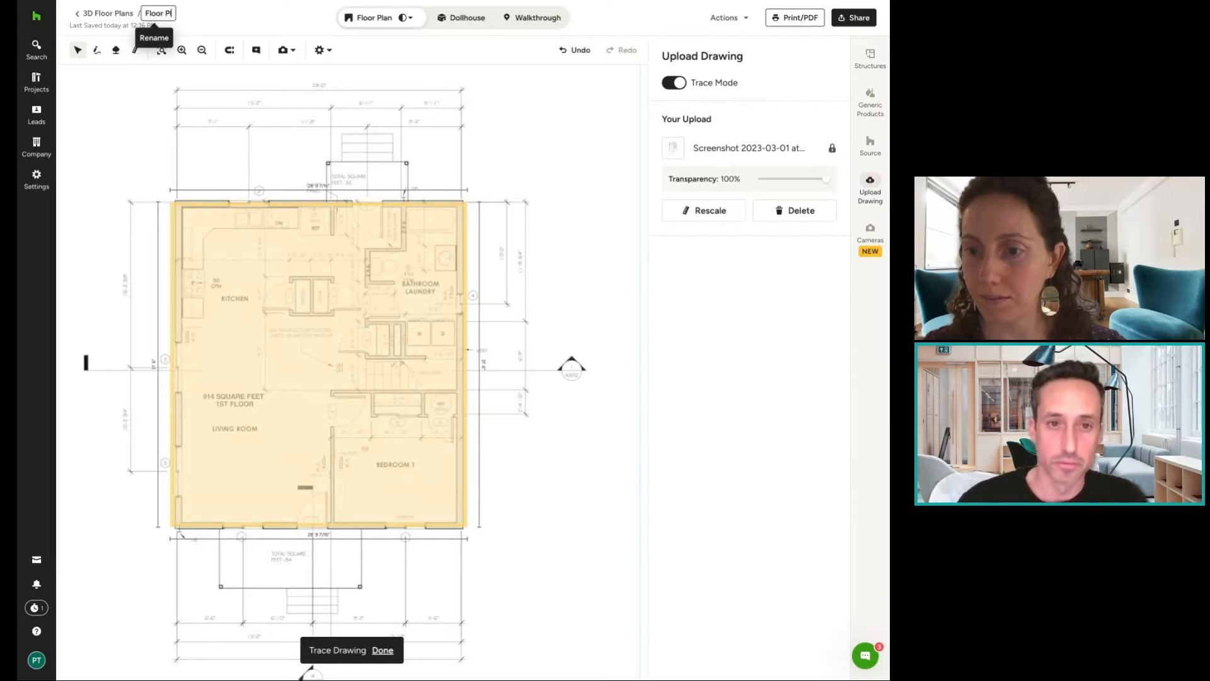
text(an - Trace)
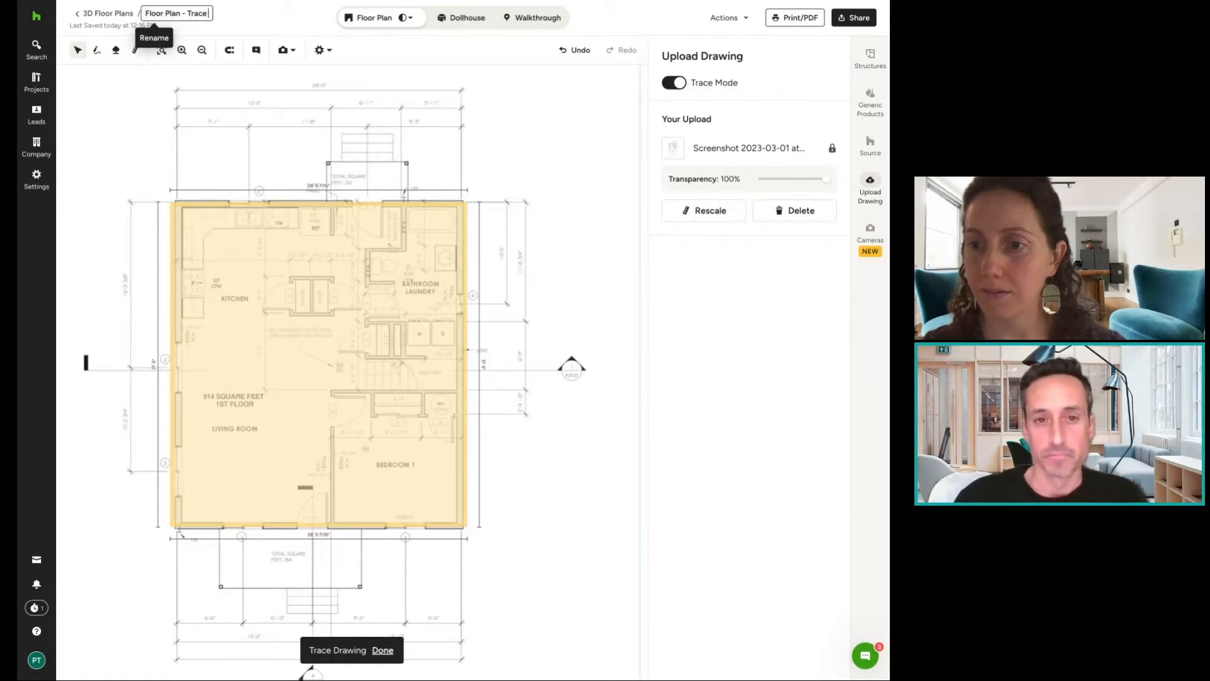
text( Demo)
key(Return)
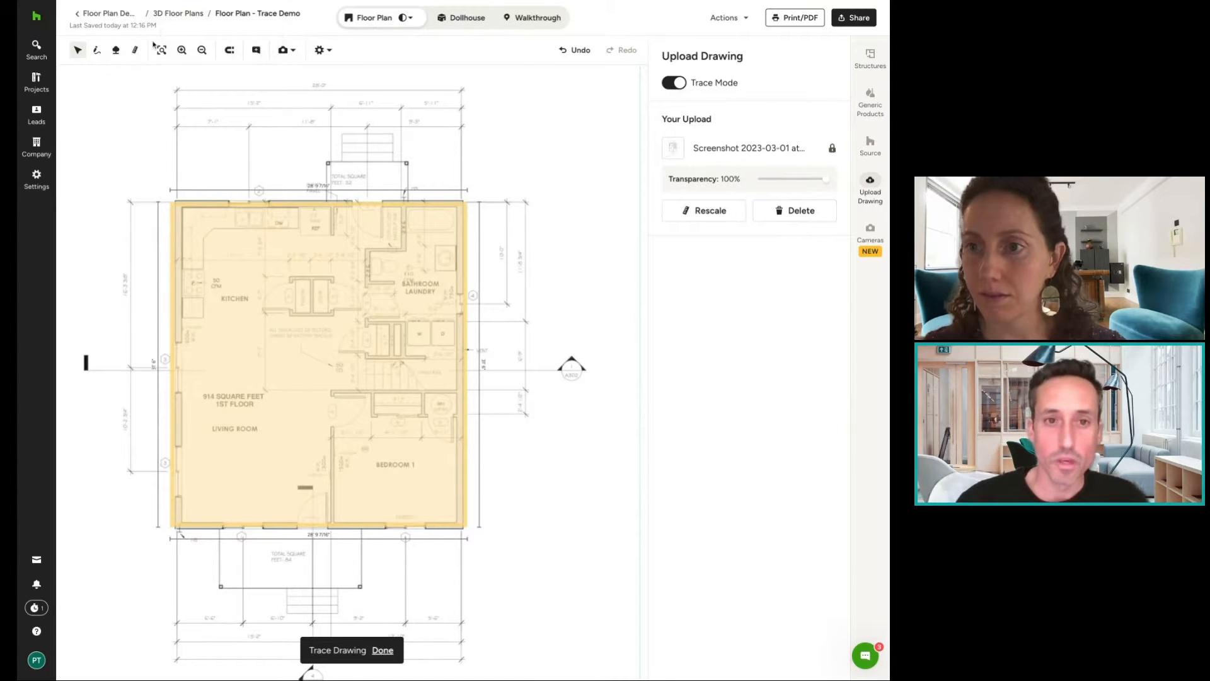
Return to the Floor Plan Demos project and create a new 3D floor plan from scratch.
click(128, 19)
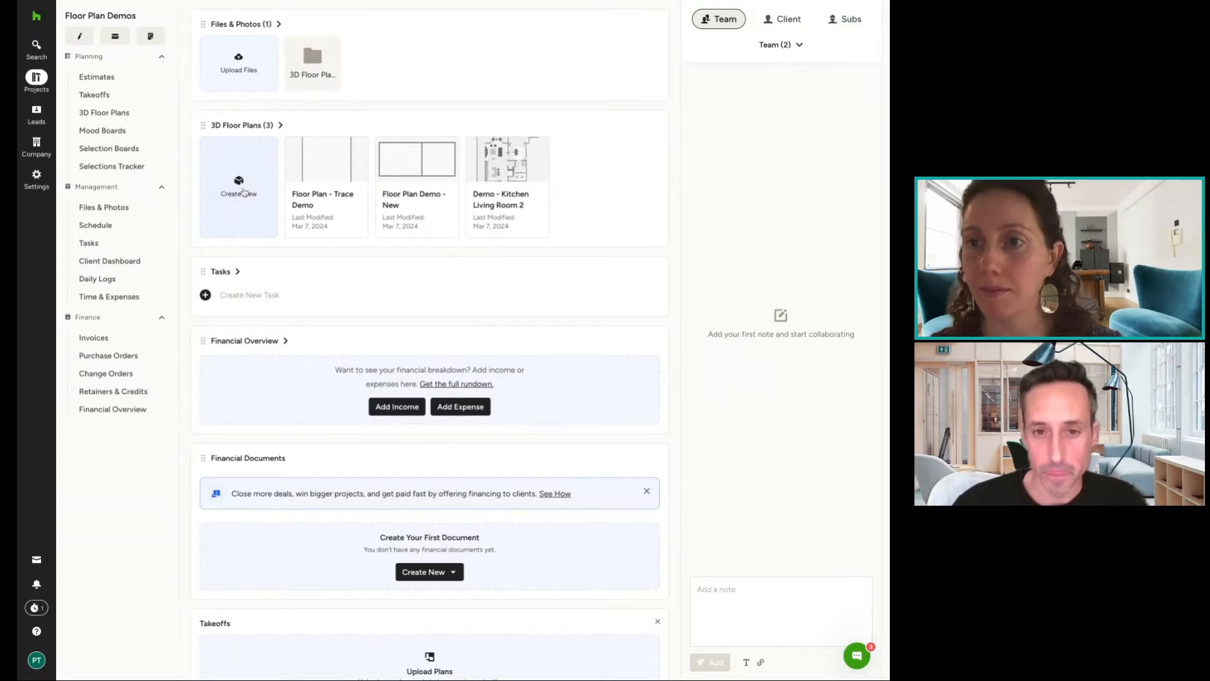
click(244, 193)
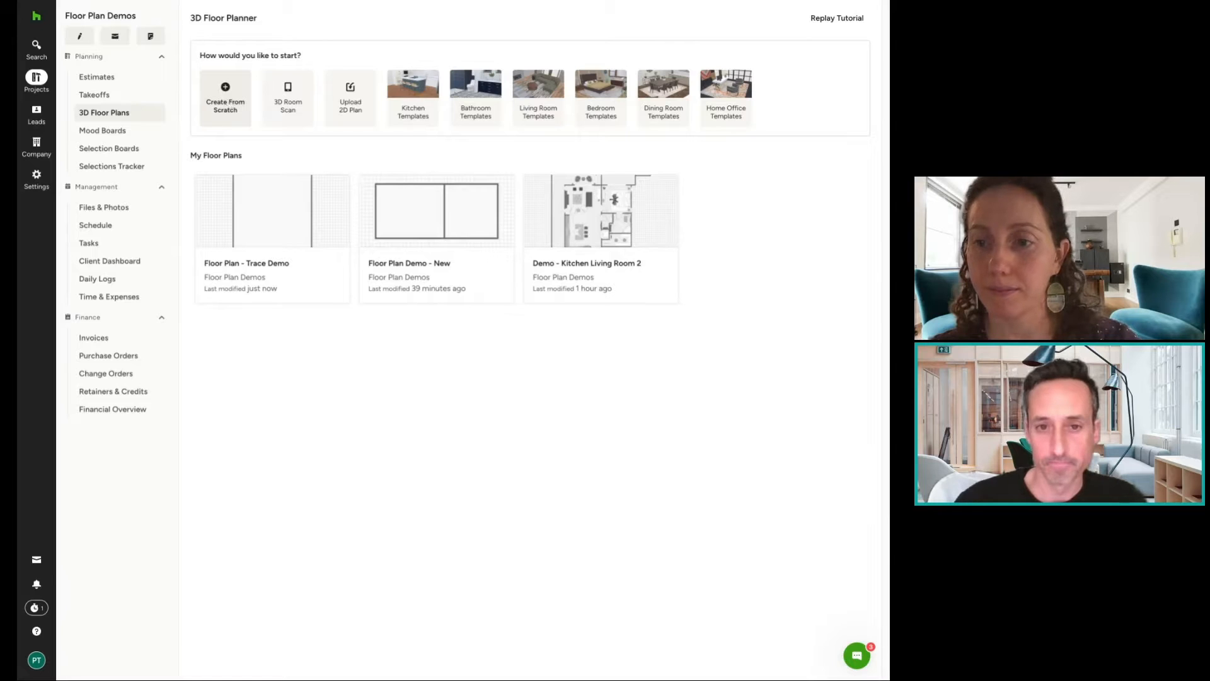
click(225, 98)
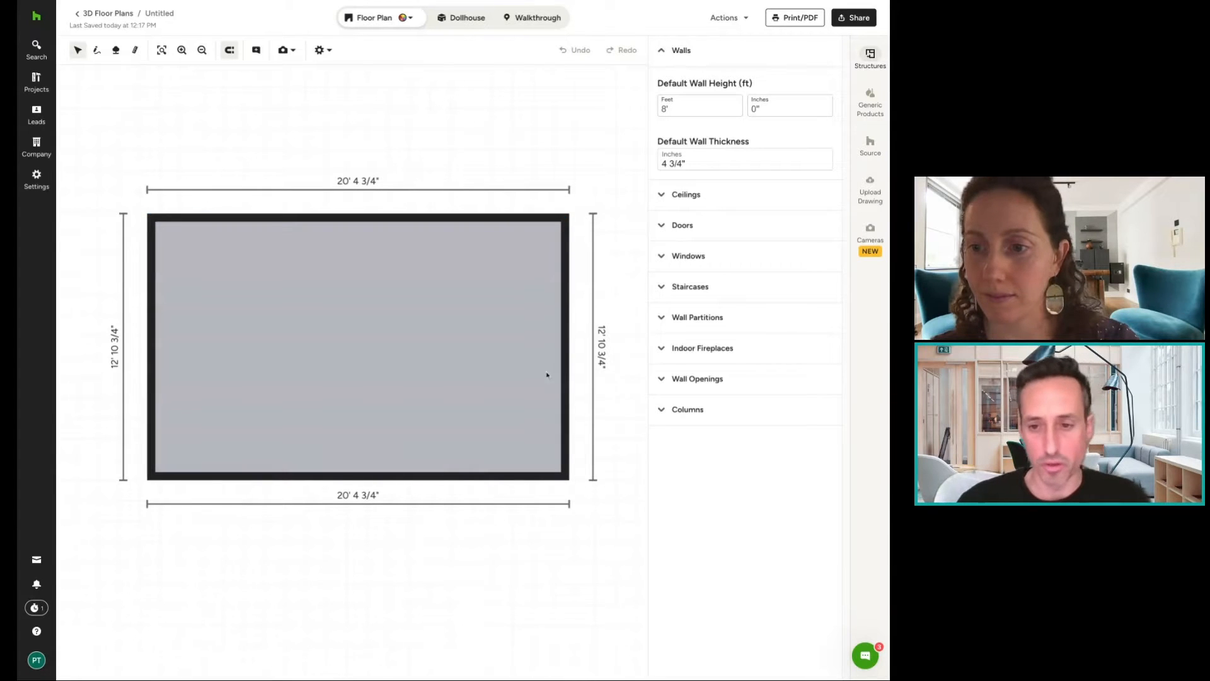
click(364, 219)
click(407, 177)
click(461, 221)
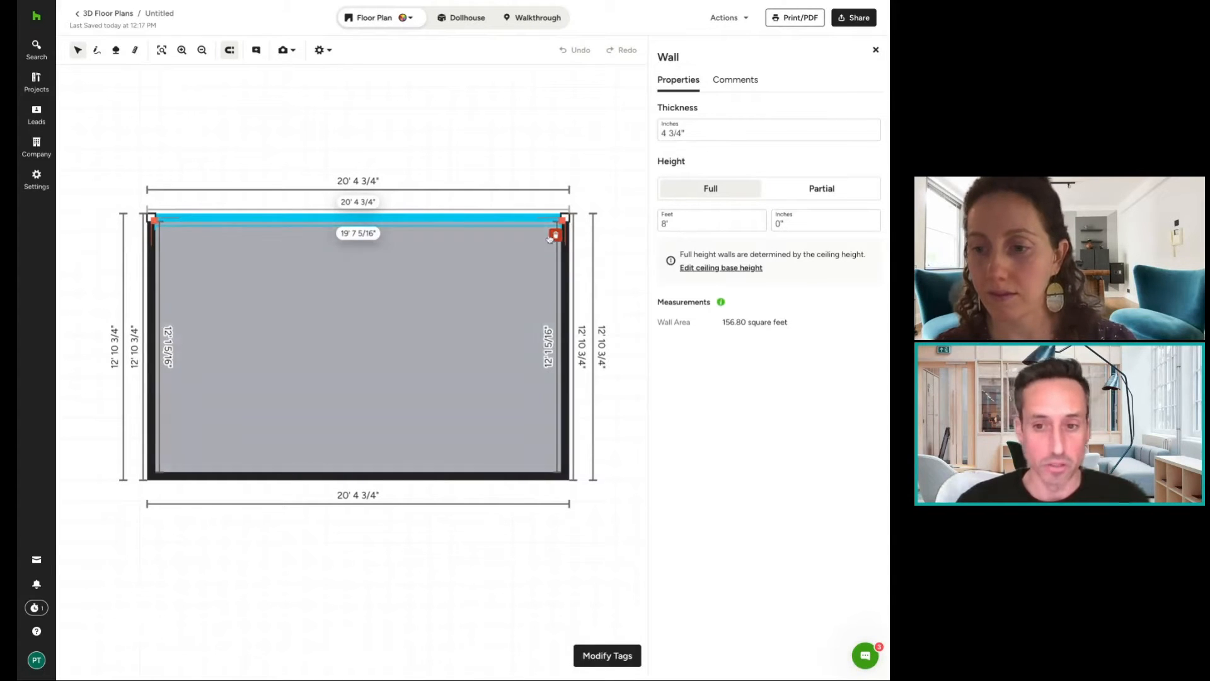
click(489, 180)
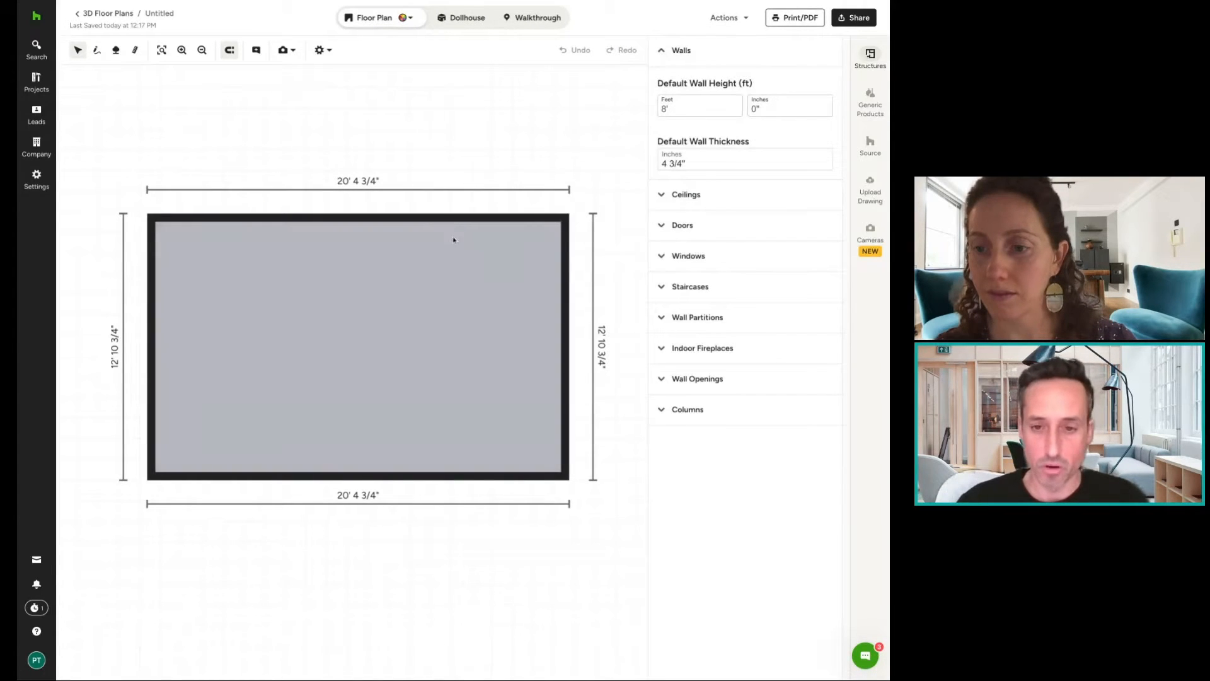
click(452, 222)
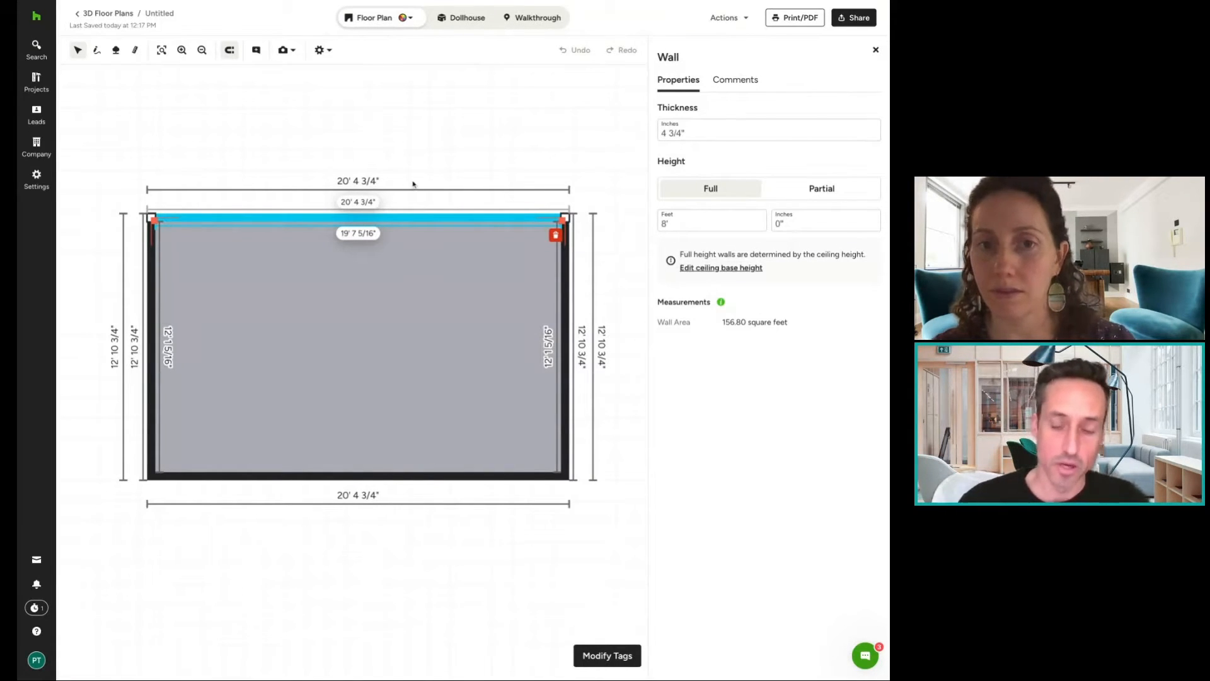
click(350, 235)
triple_click(373, 234)
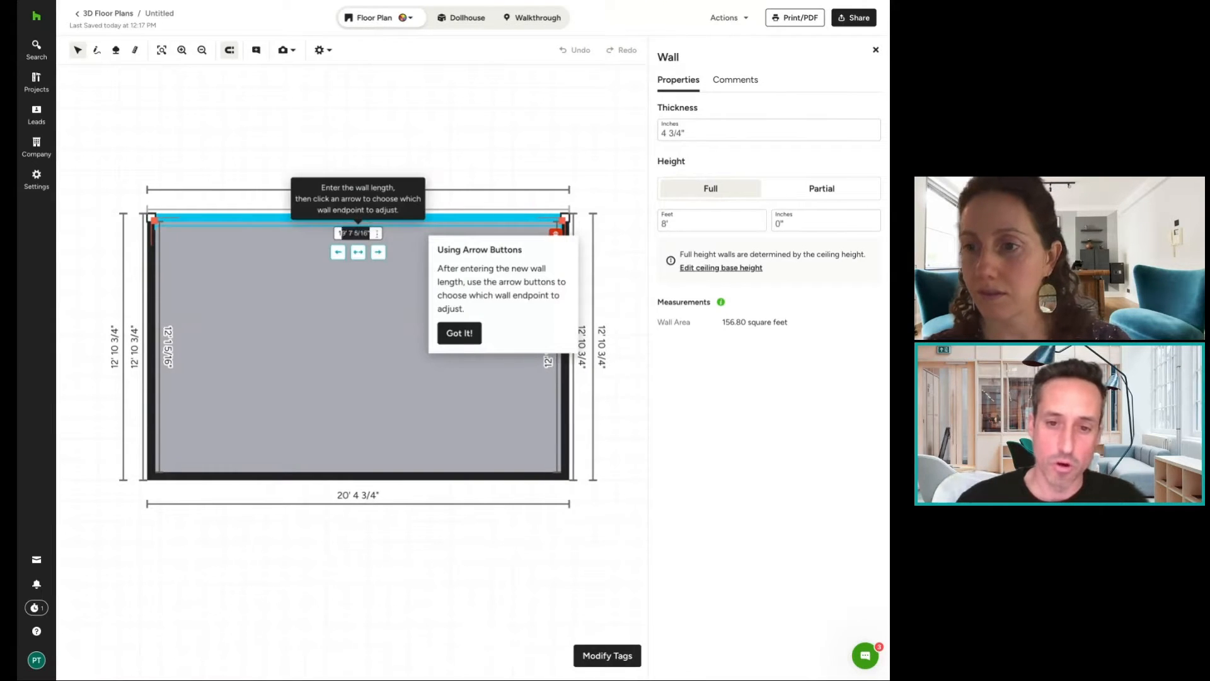
click(439, 173)
Set the top wall's inside length to 24', adjusting both endpoints equally, and dismiss the arrow-button tip.
click(367, 219)
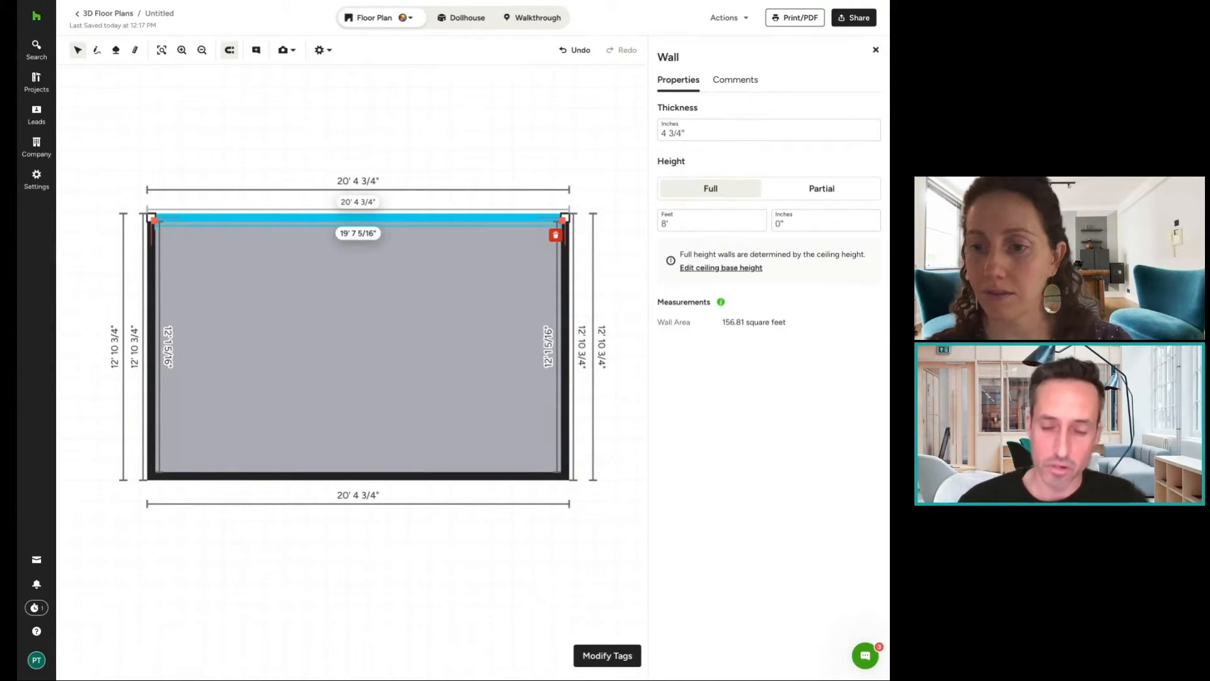
click(343, 233)
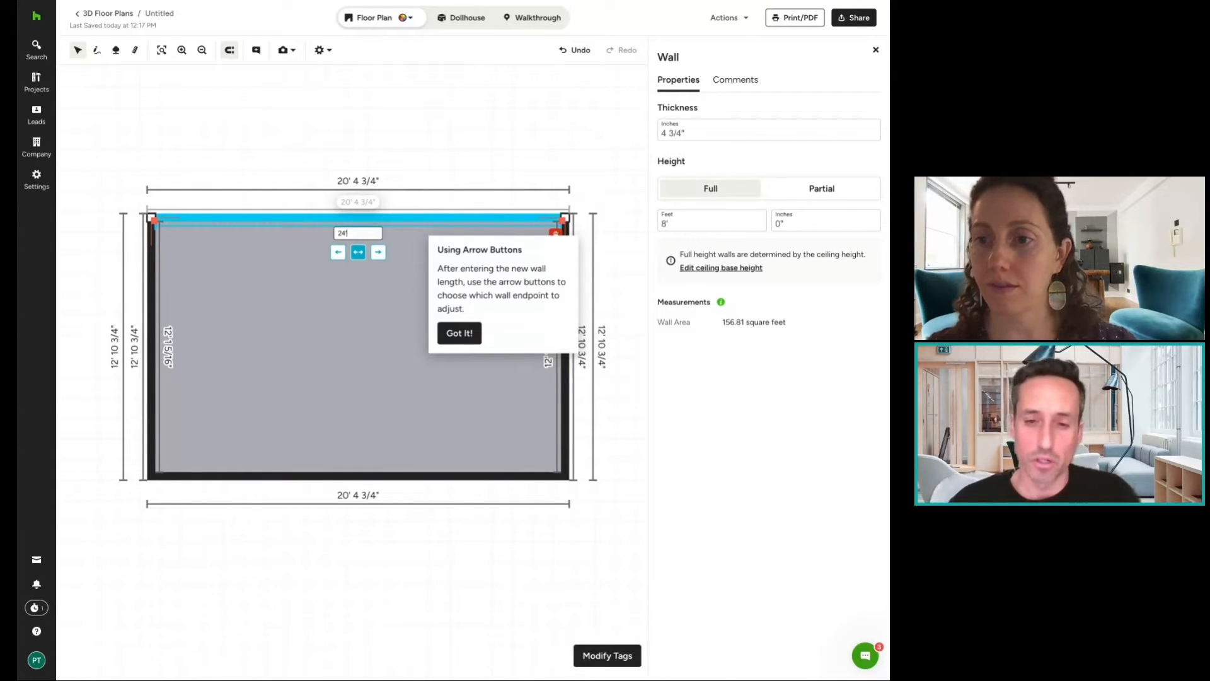
click(359, 253)
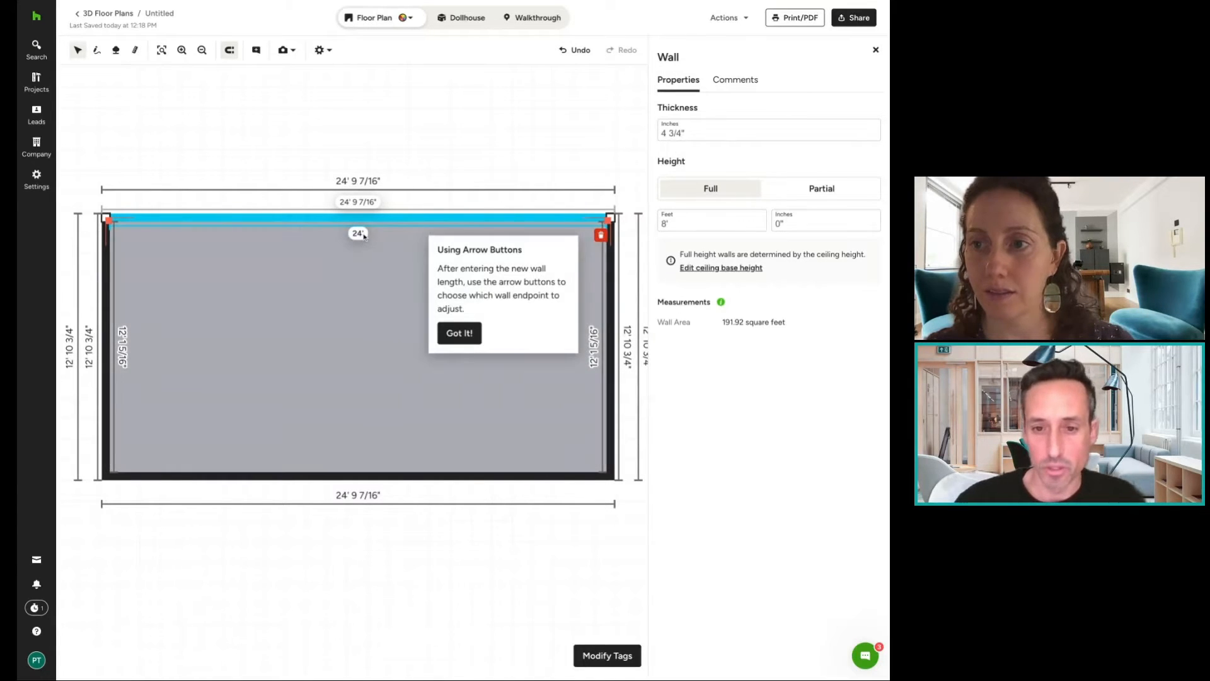
click(468, 334)
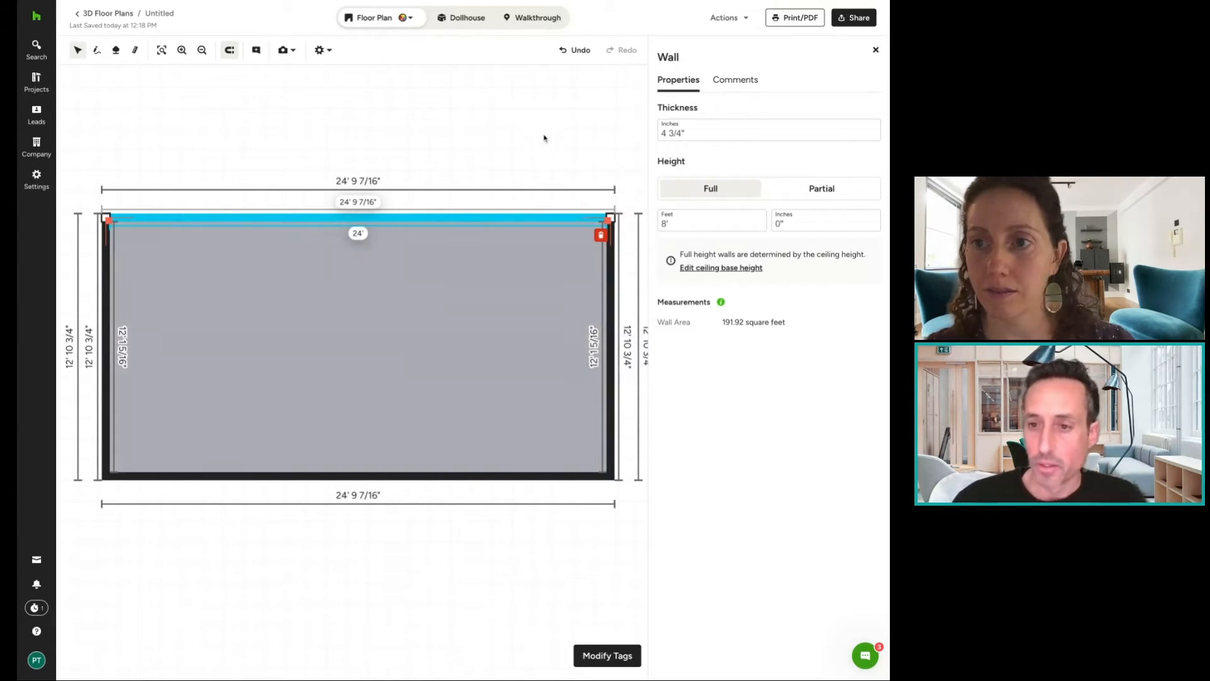
click(544, 129)
Try to set the right-hand wall's inside length to 14'-6", adjusting its lower endpoint.
click(610, 313)
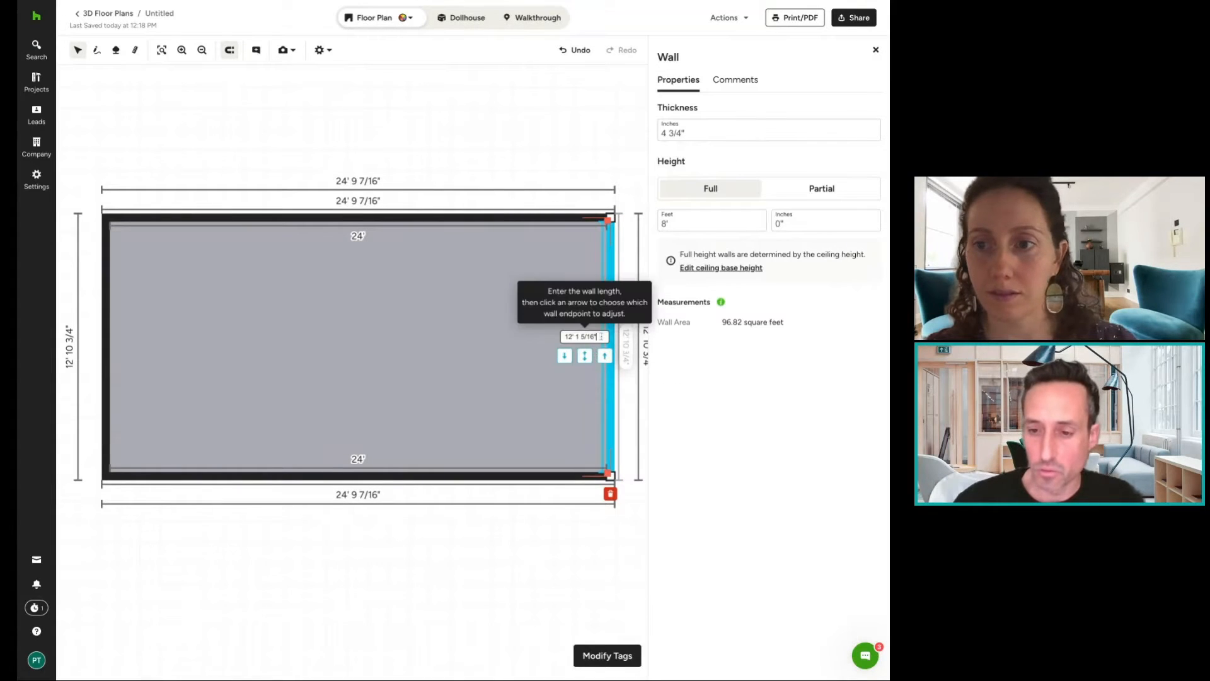
triple_click(603, 336)
click(603, 337)
triple_click(604, 336)
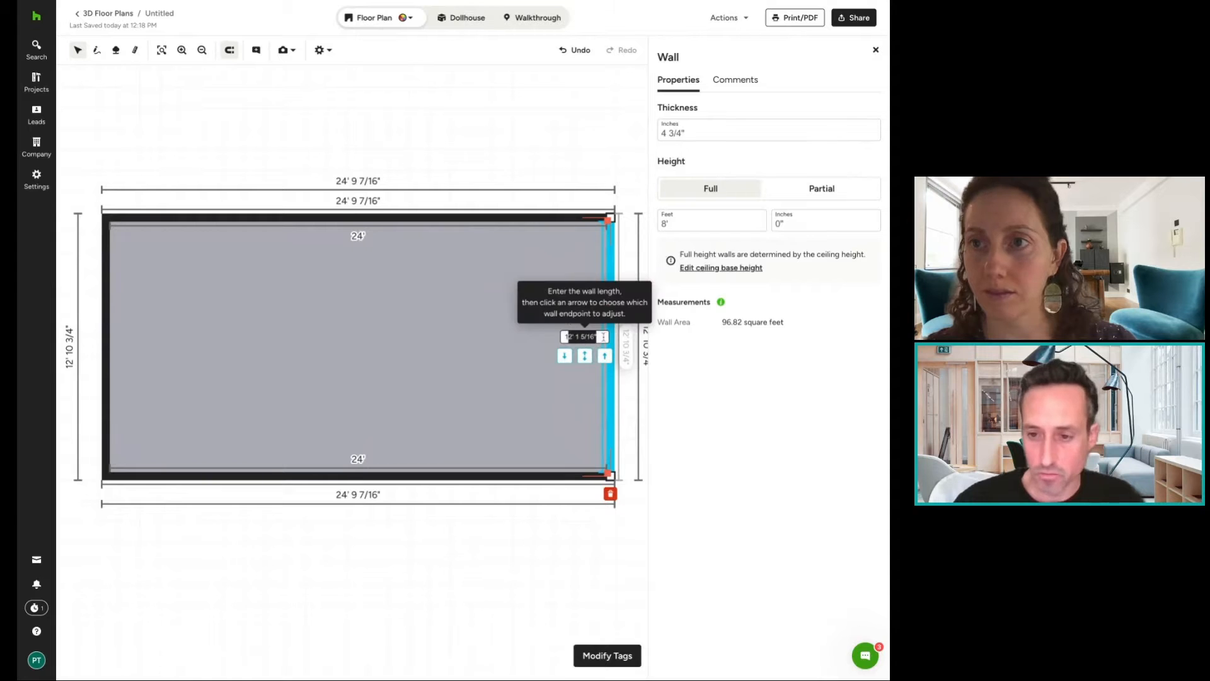
text(14'-)
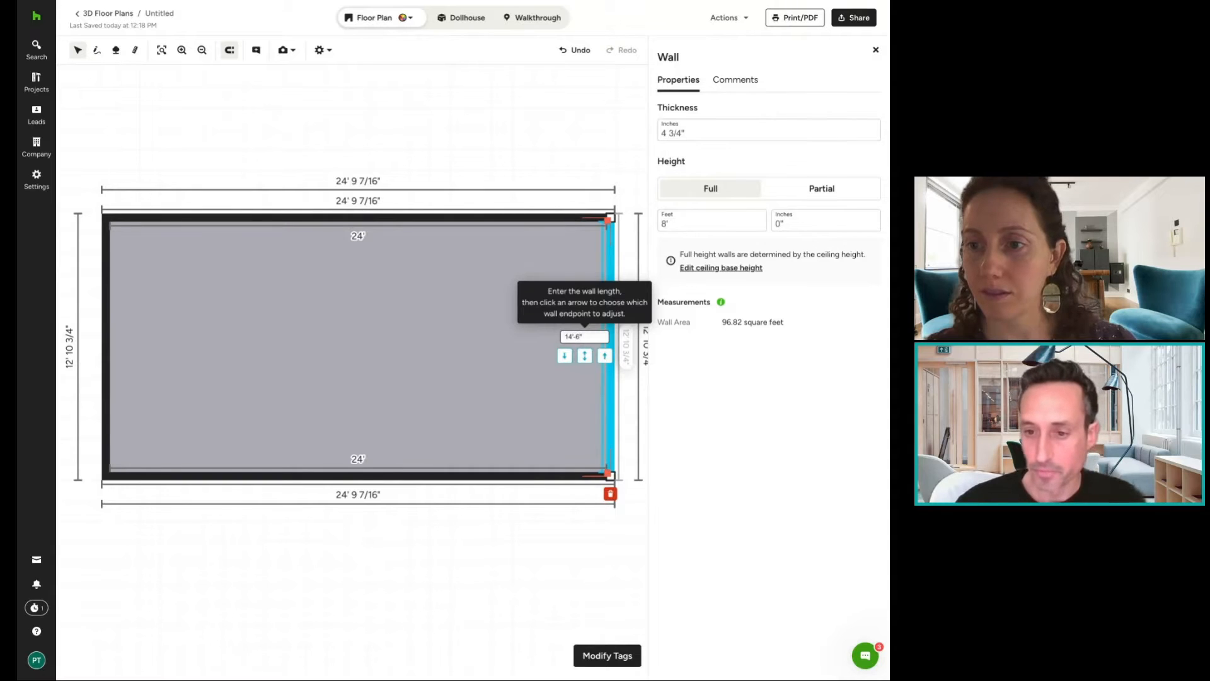
click(583, 357)
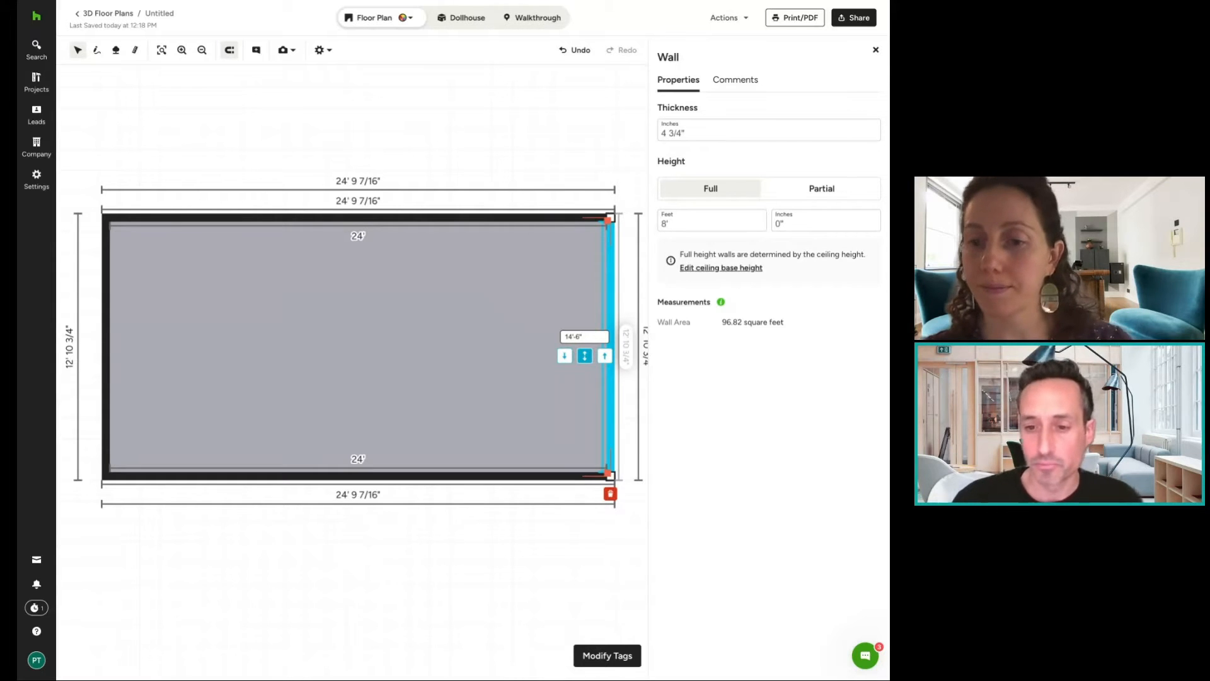
click(565, 357)
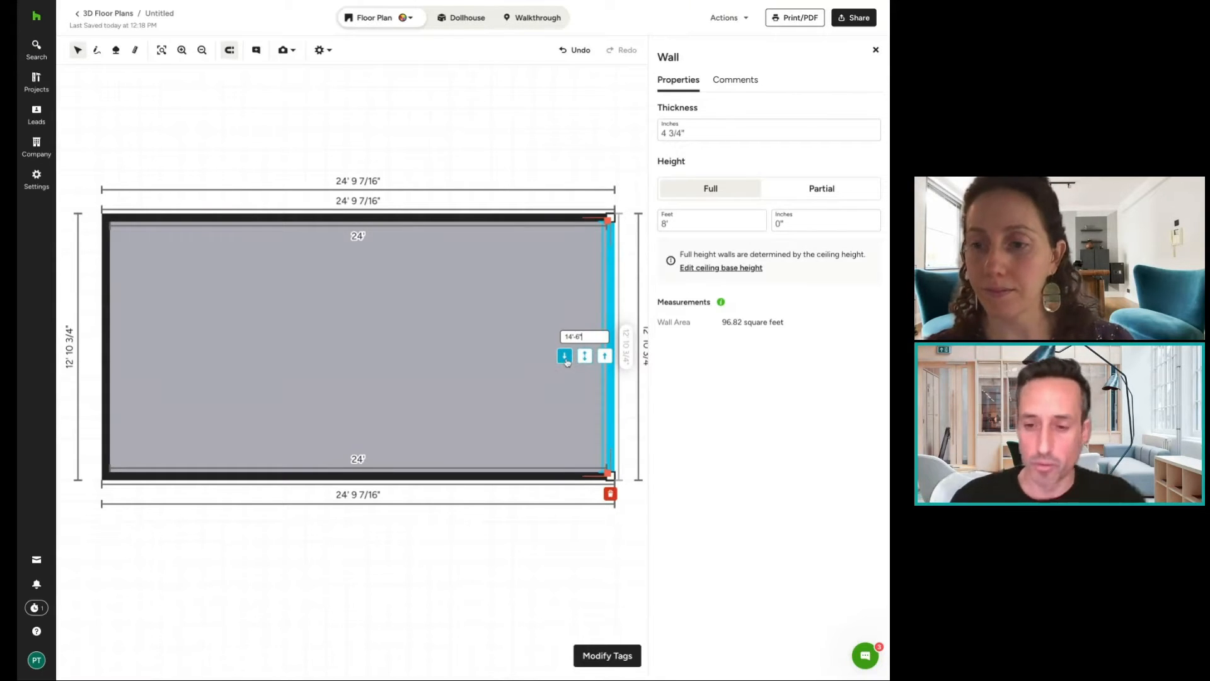
key(Return)
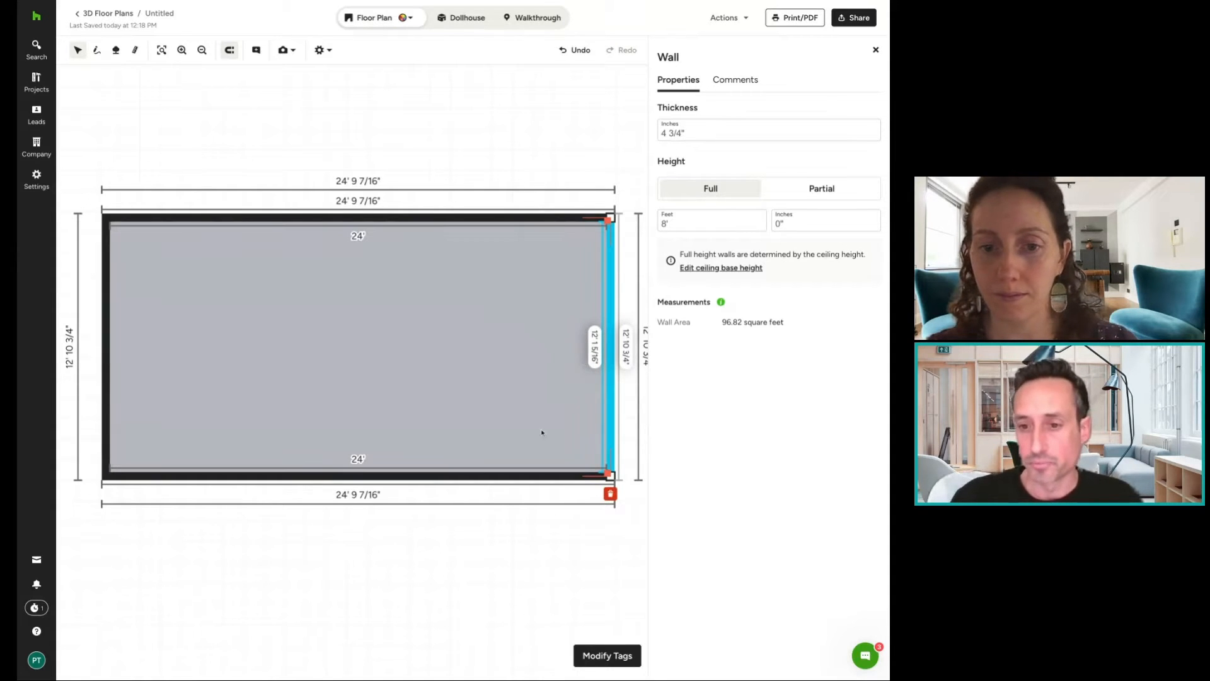
click(500, 571)
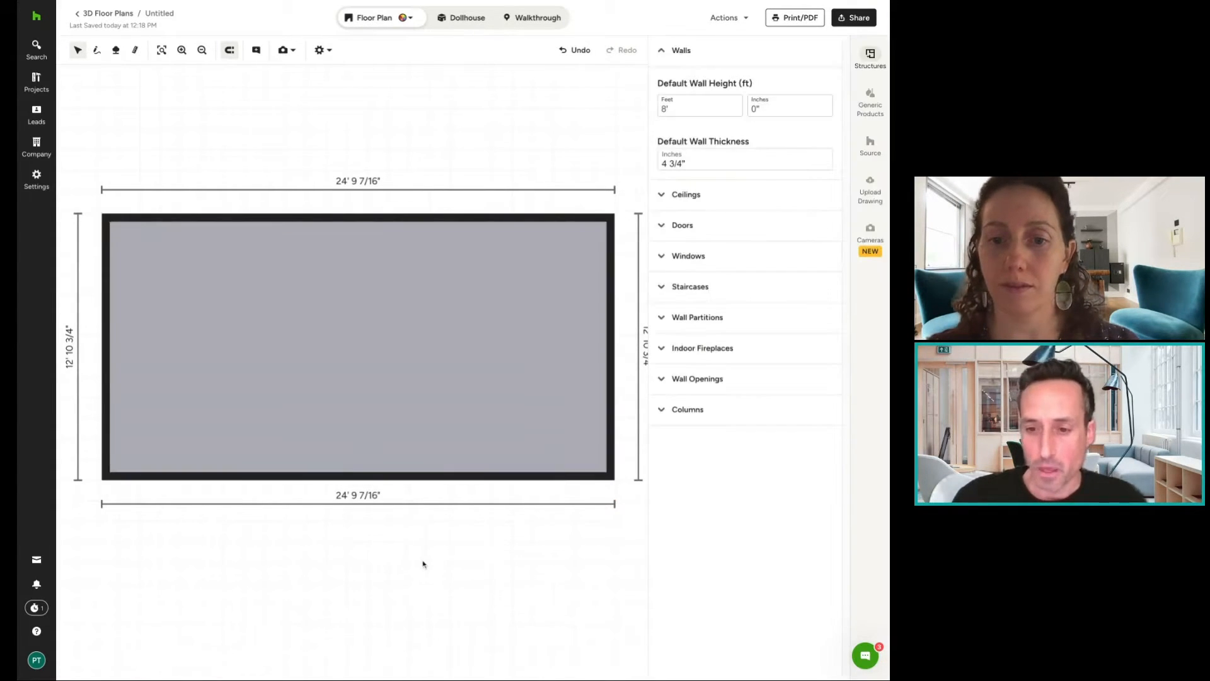
Set the bottom wall's inside length to 26', moving only its left endpoint, and deselect the wall.
scroll(425, 565, left, 1)
drag(491, 548, 436, 521)
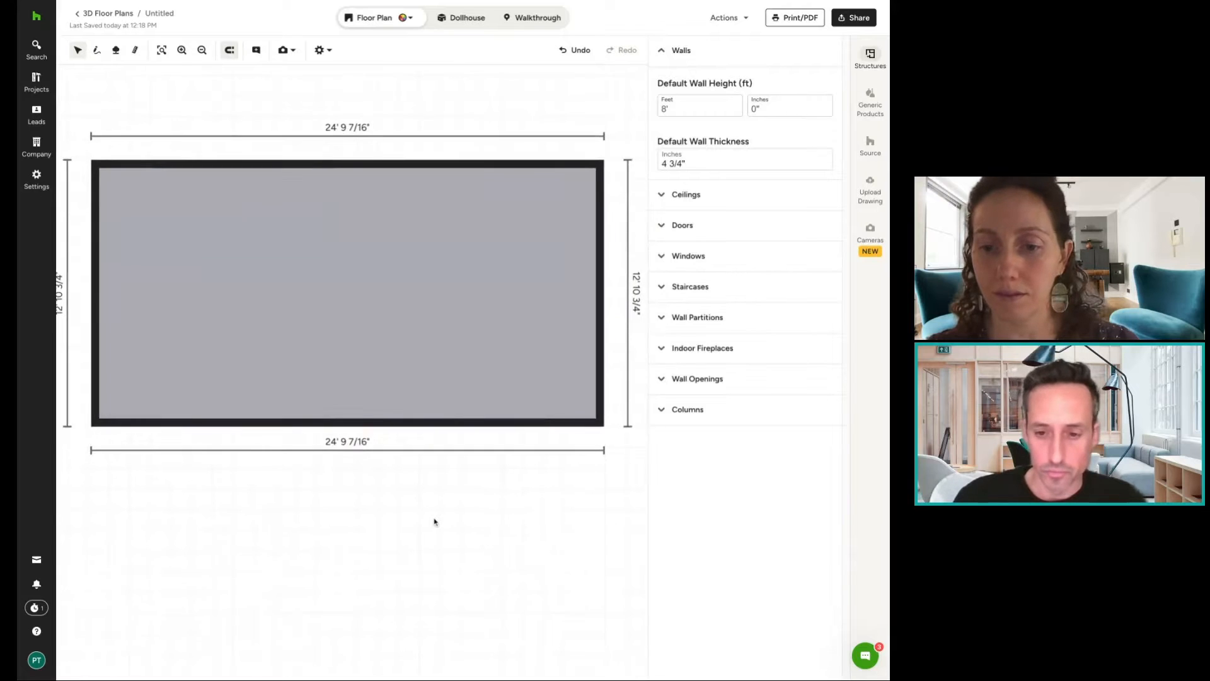
scroll(436, 521, down, 2)
drag(331, 511, 360, 492)
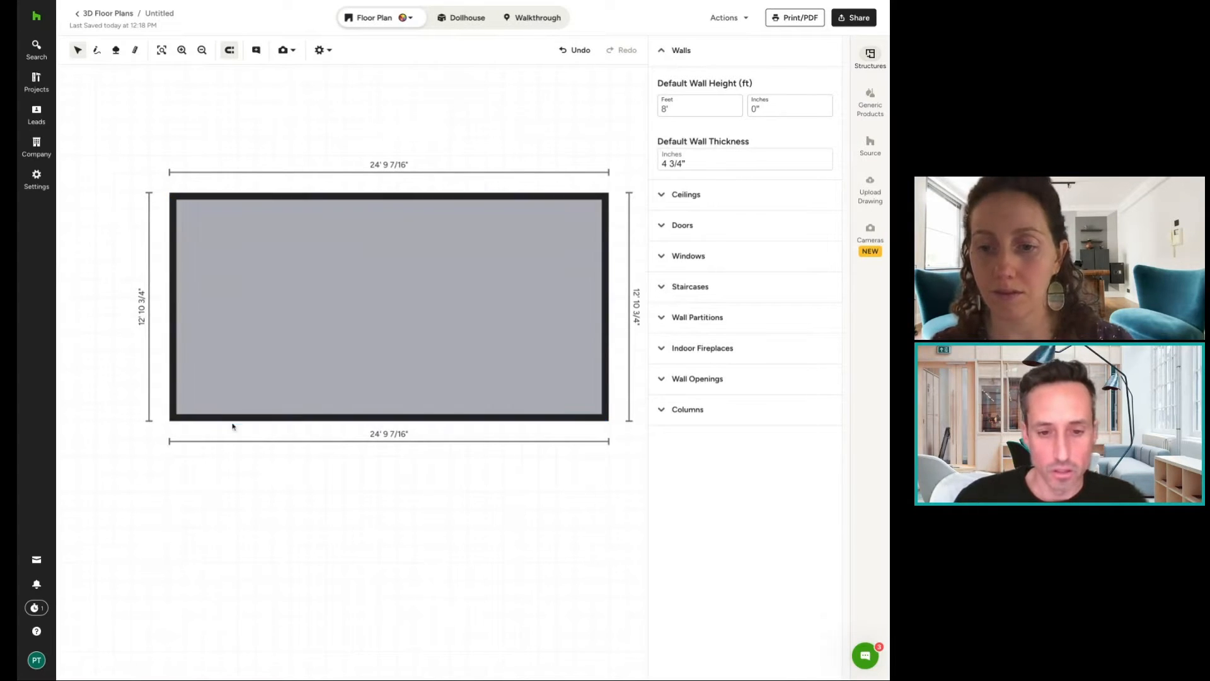
click(234, 418)
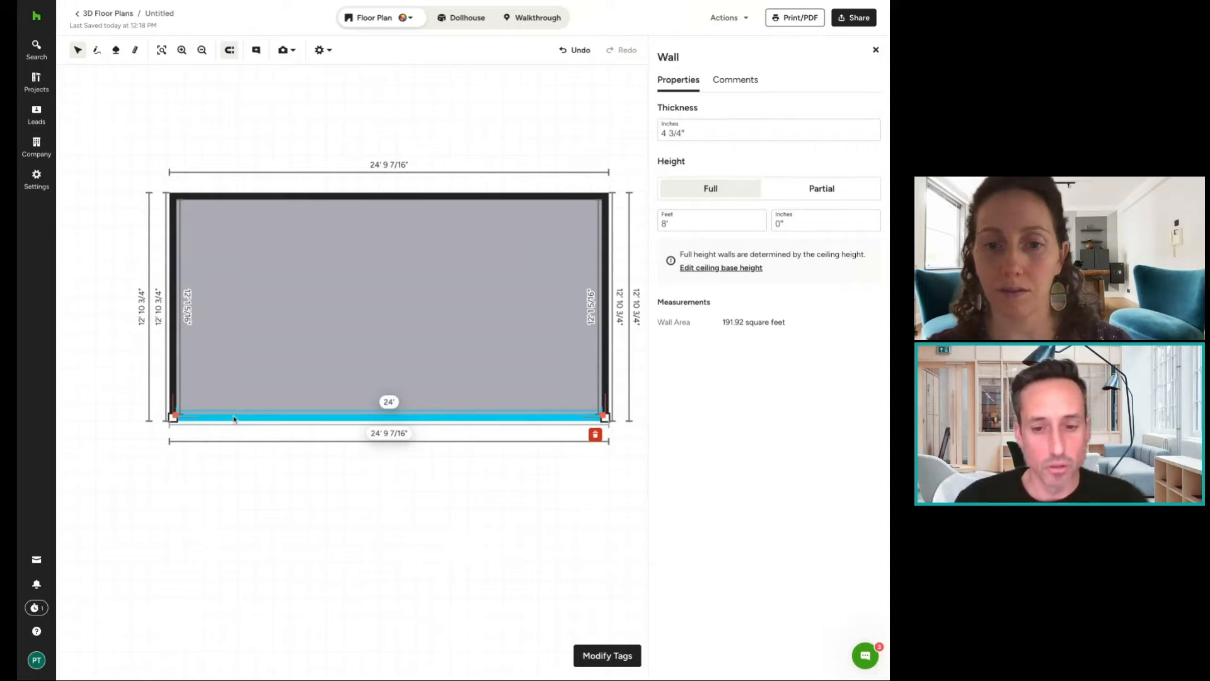
click(390, 404)
double_click(388, 384)
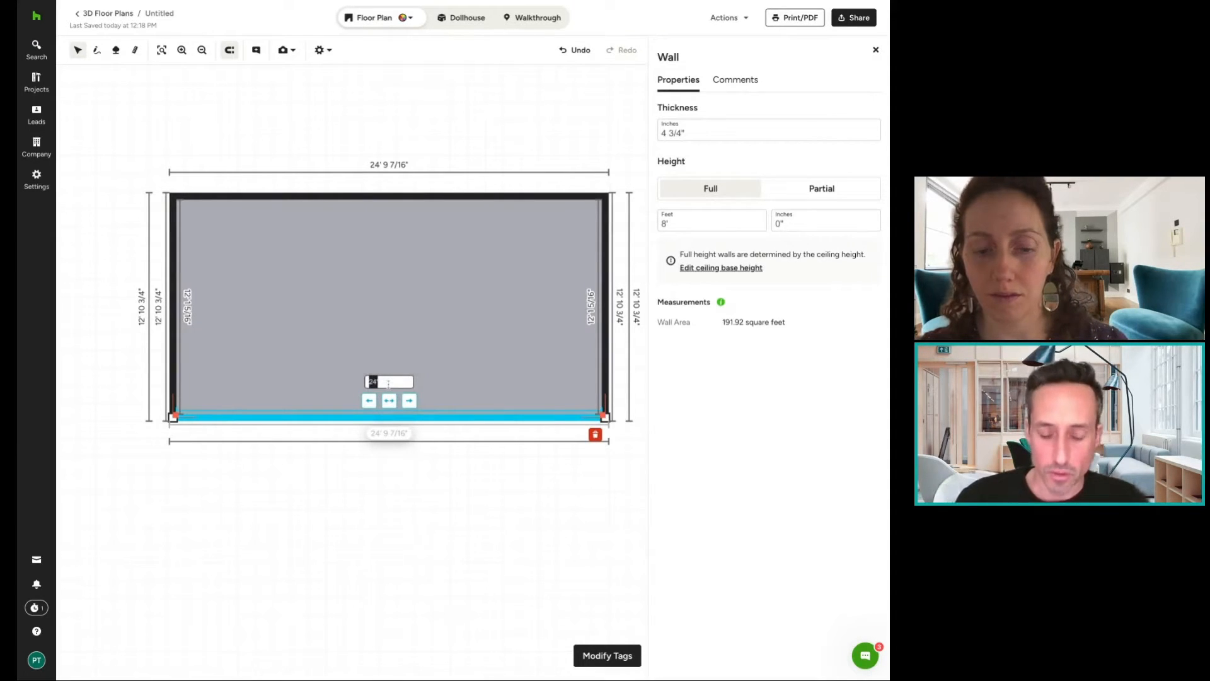
text(28)
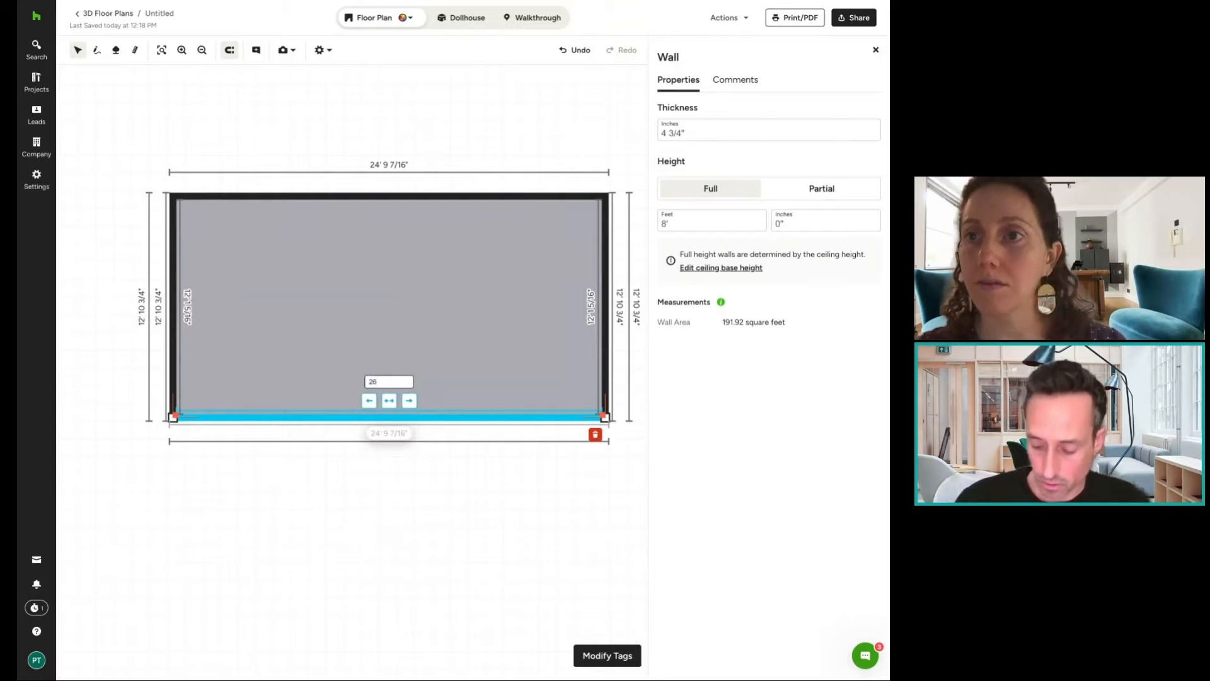
text(')
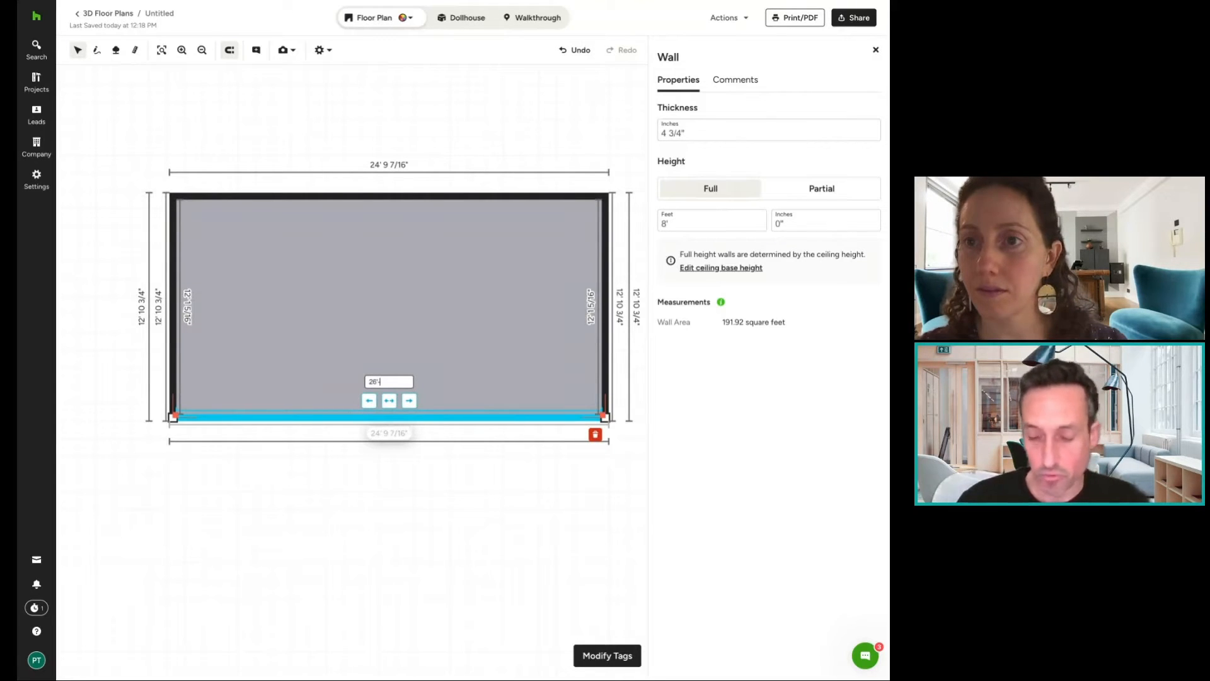
click(369, 400)
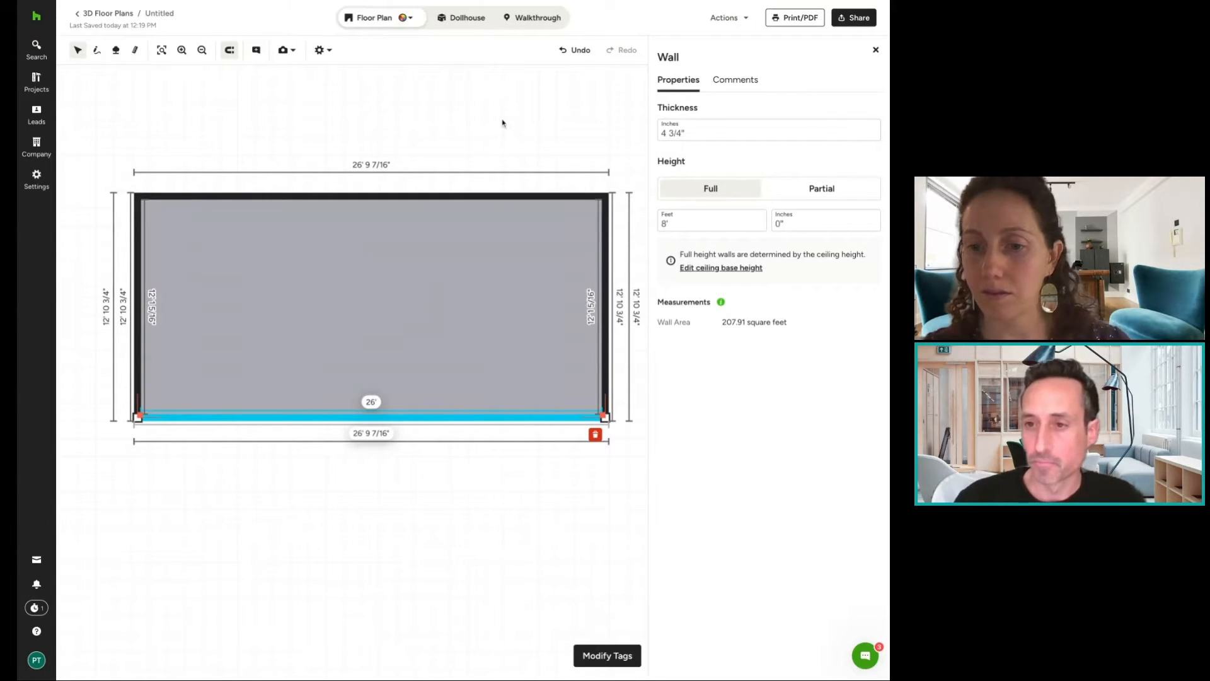
click(502, 123)
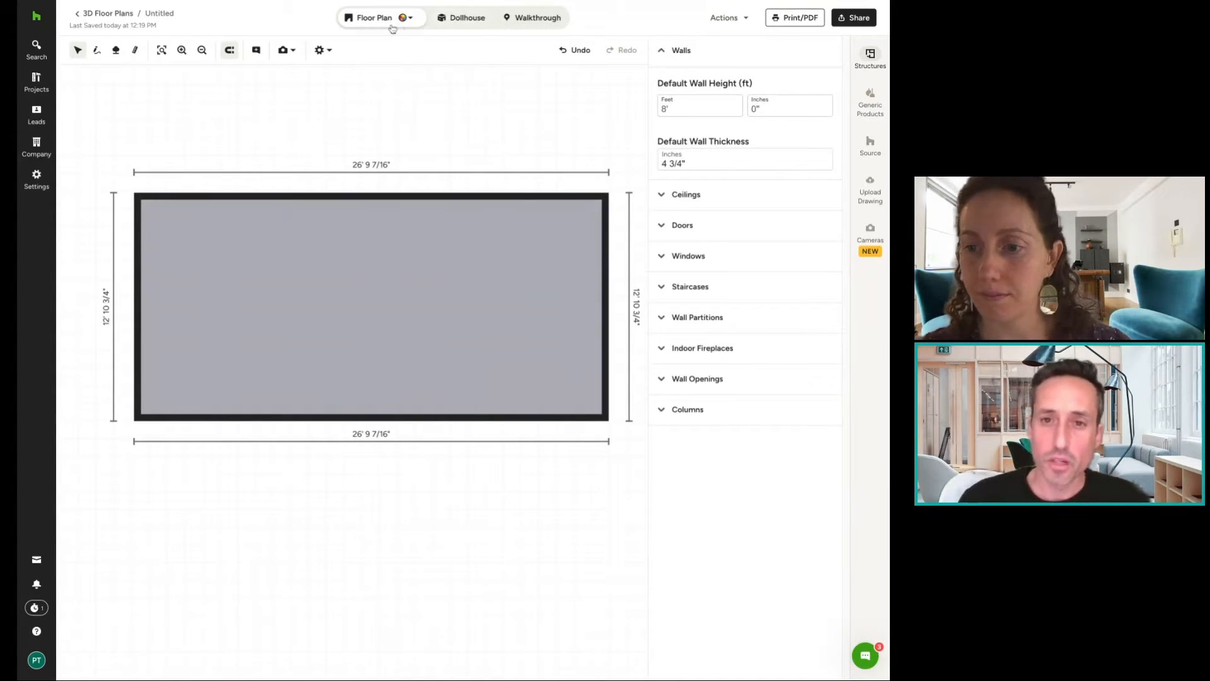
scroll(375, 142, left, 1)
scroll(375, 141, right, 1)
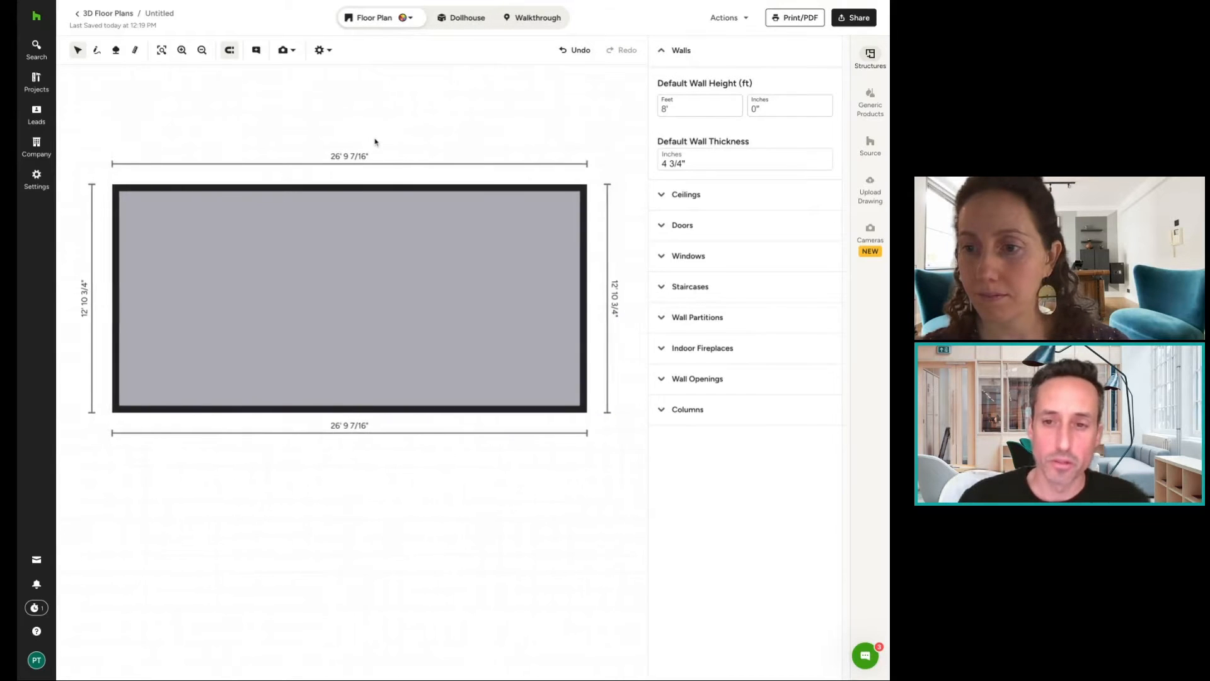
scroll(375, 142, left, 1)
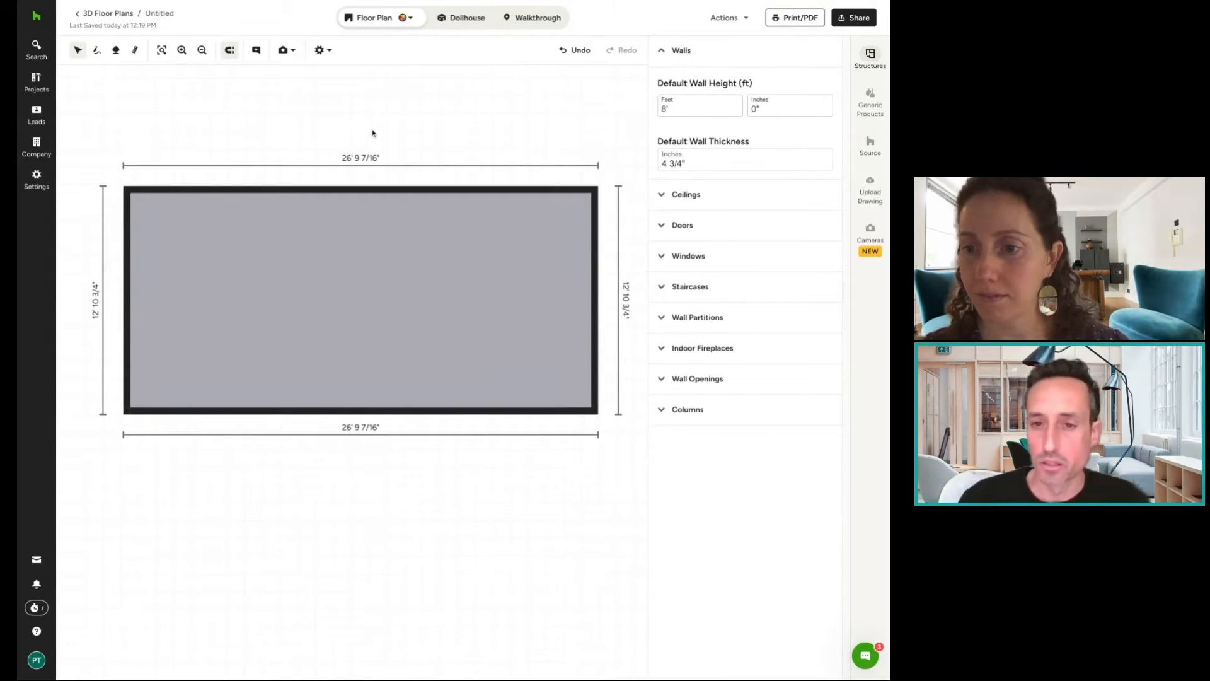
scroll(381, 136, left, 2)
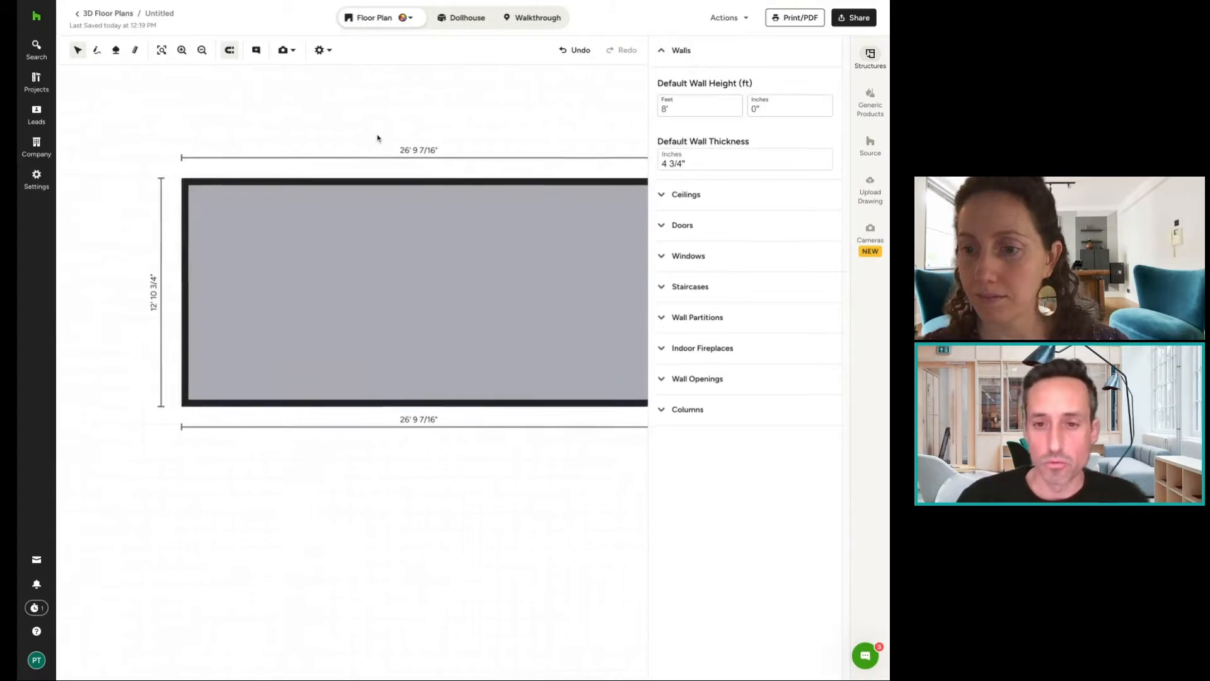
scroll(378, 136, right, 3)
scroll(379, 137, left, 3)
scroll(378, 136, right, 3)
scroll(359, 131, left, 2)
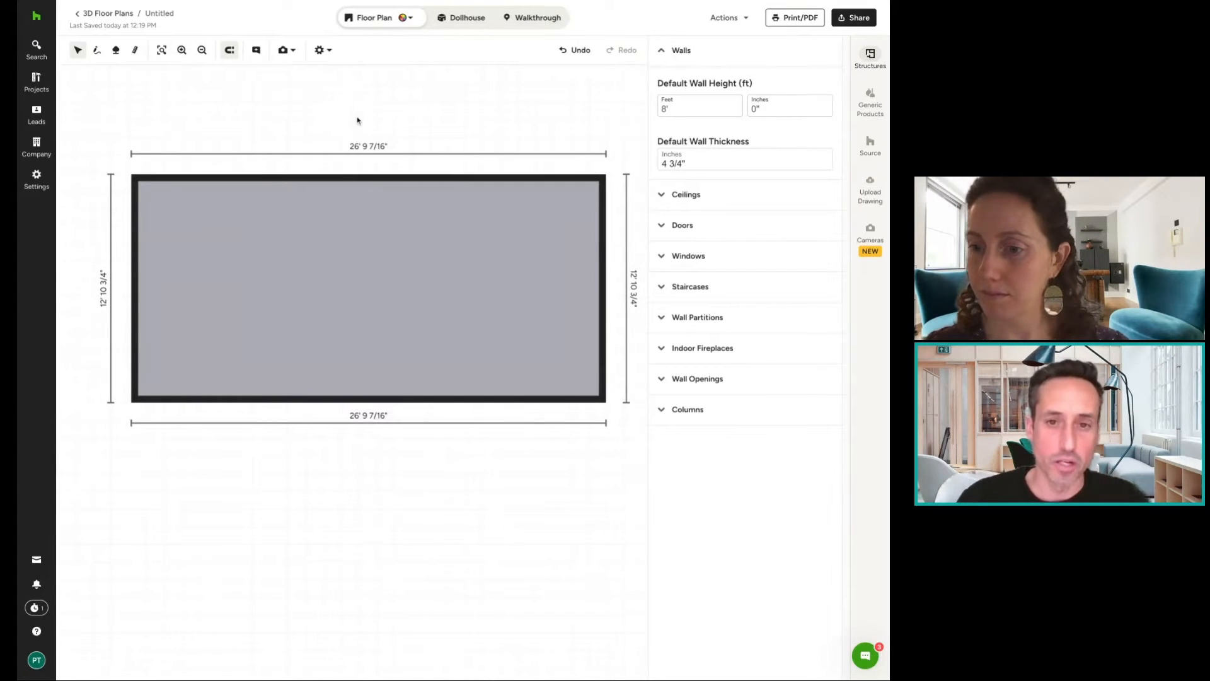
scroll(356, 121, right, 1)
scroll(339, 120, left, 1)
scroll(339, 119, right, 1)
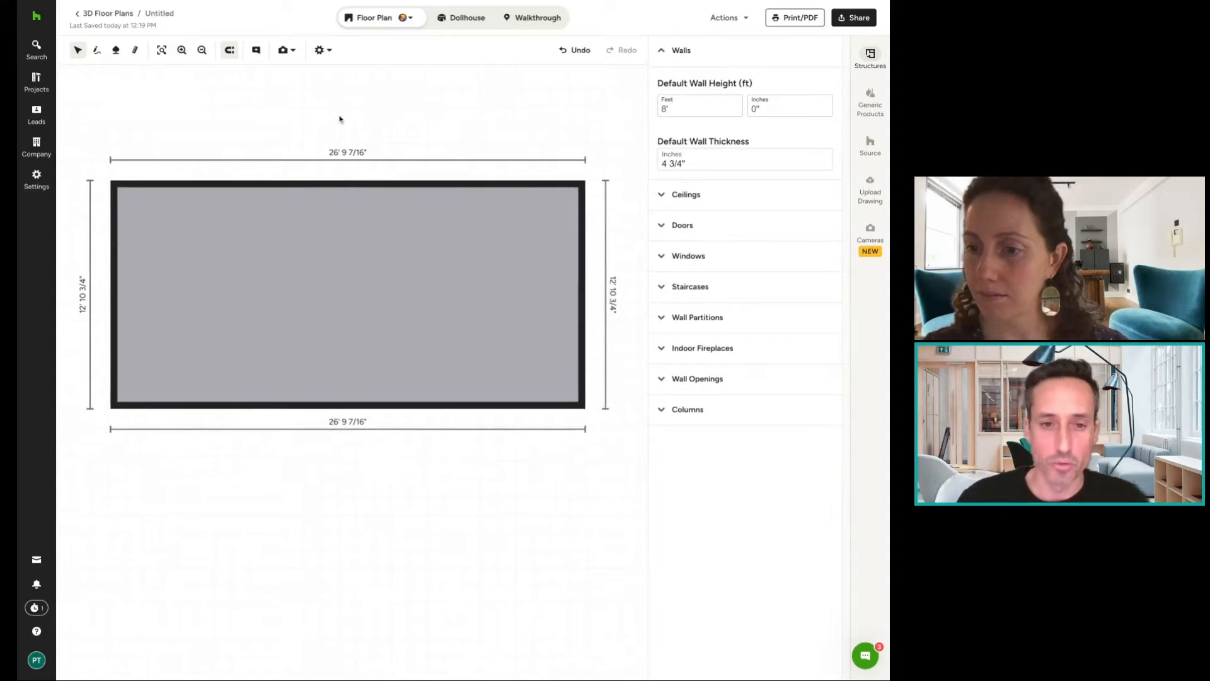
scroll(339, 120, left, 1)
scroll(338, 120, right, 1)
scroll(353, 284, left, 1)
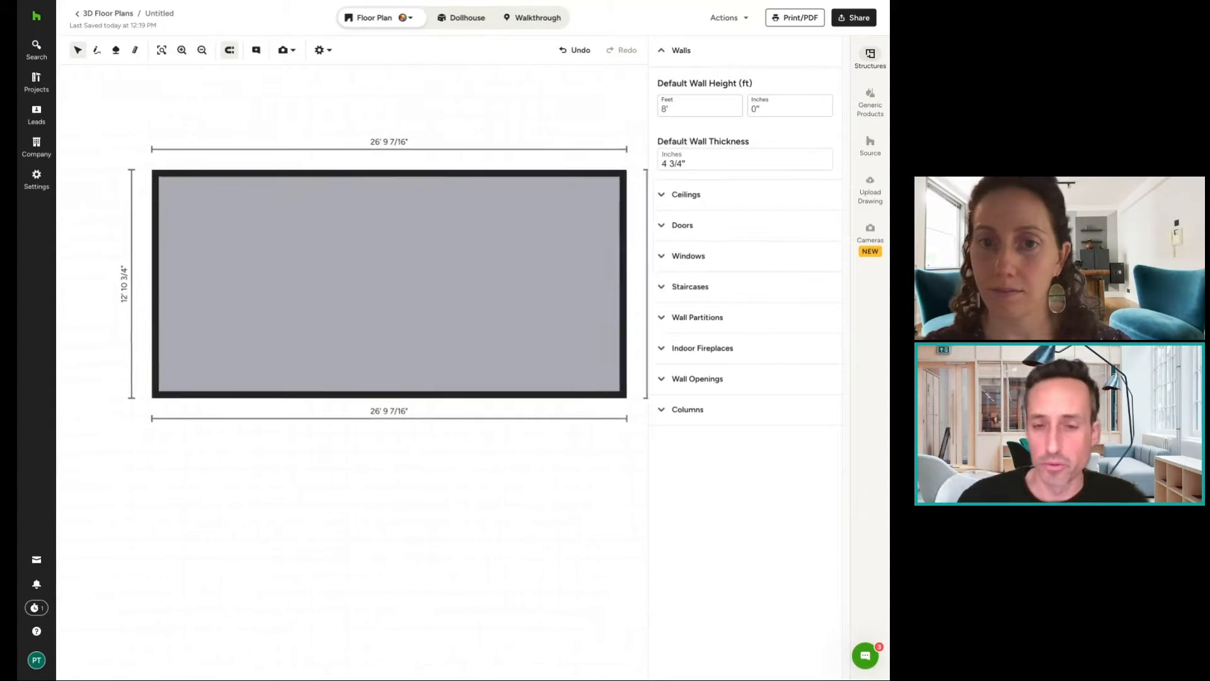
scroll(353, 284, right, 2)
scroll(353, 283, left, 2)
scroll(353, 284, right, 2)
drag(307, 118, 418, 123)
scroll(438, 141, down, 2)
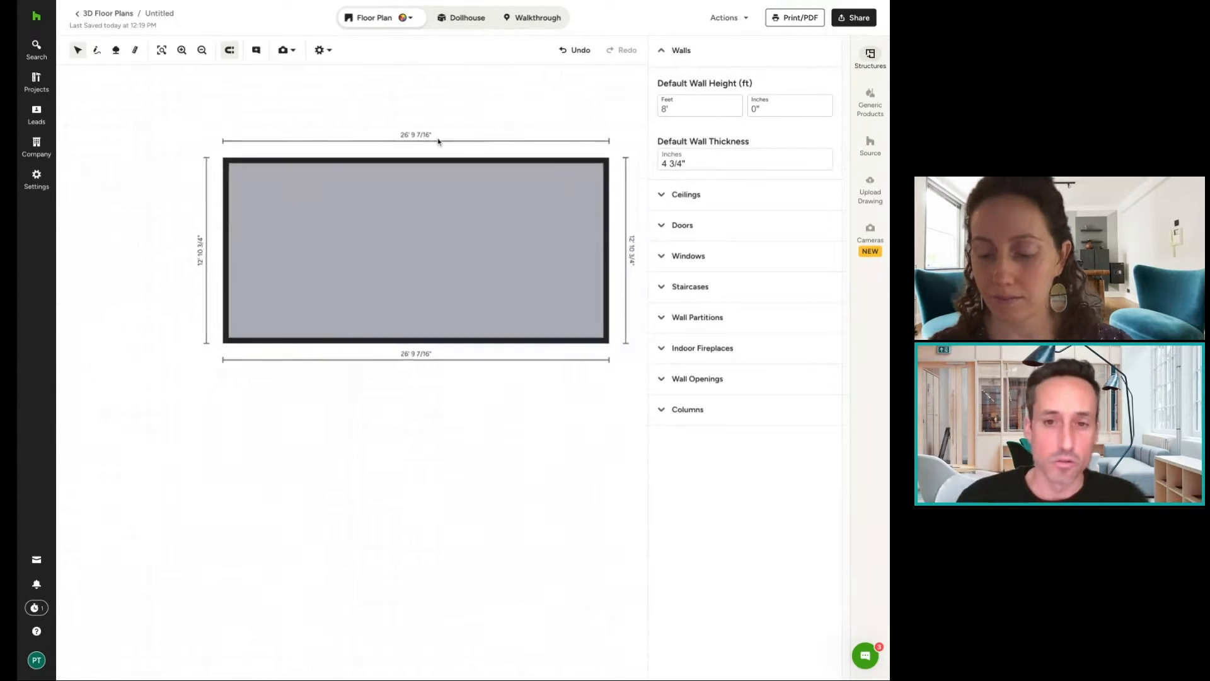
scroll(426, 146, up, 2)
scroll(426, 146, down, 3)
scroll(435, 135, down, 1)
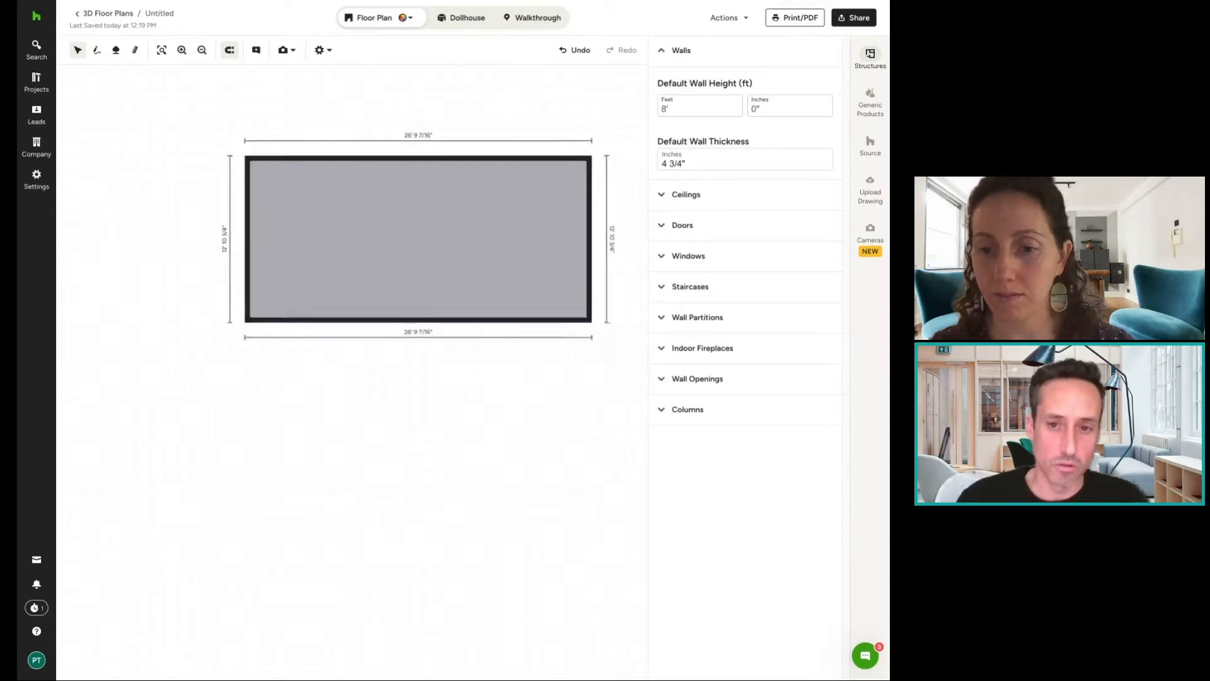
scroll(435, 136, up, 2)
scroll(435, 135, down, 3)
scroll(438, 137, up, 2)
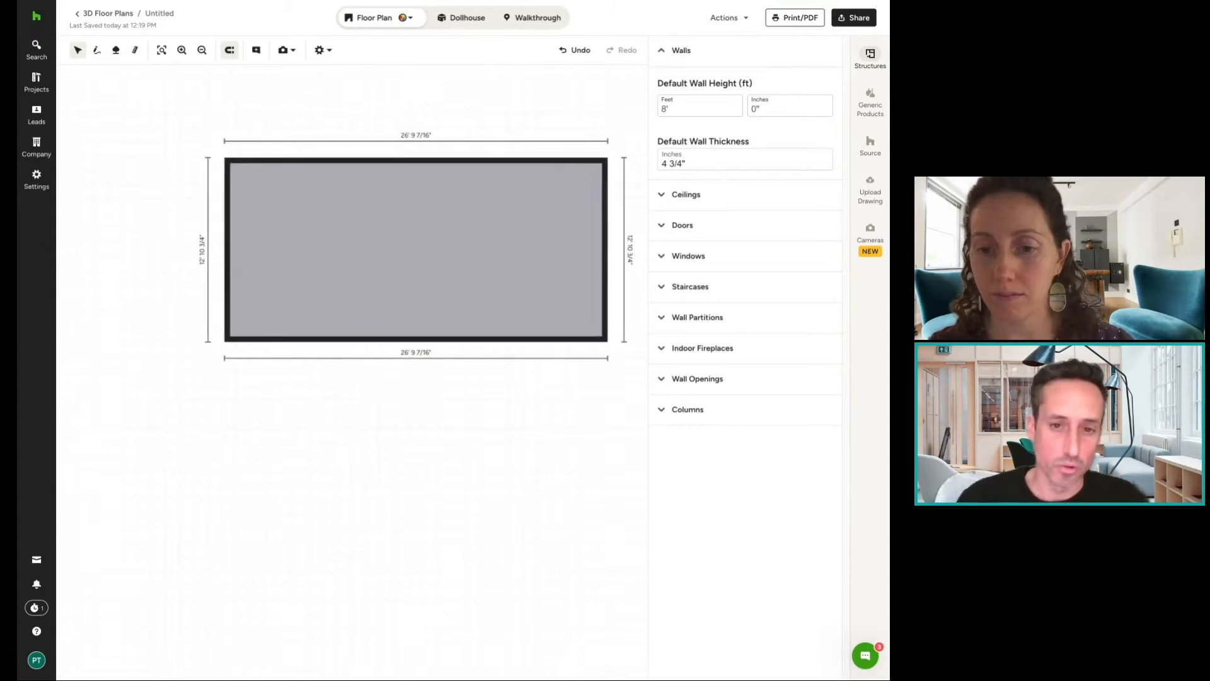
scroll(438, 138, down, 2)
scroll(438, 137, up, 3)
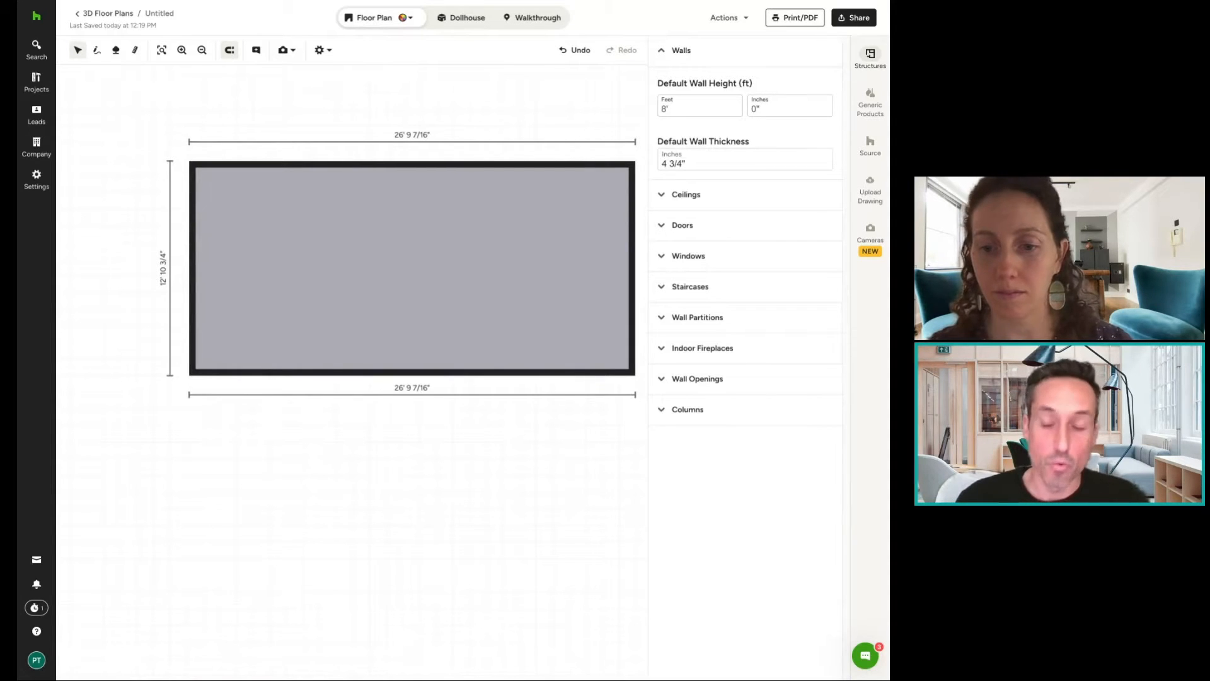
scroll(444, 136, down, 1)
scroll(444, 136, up, 2)
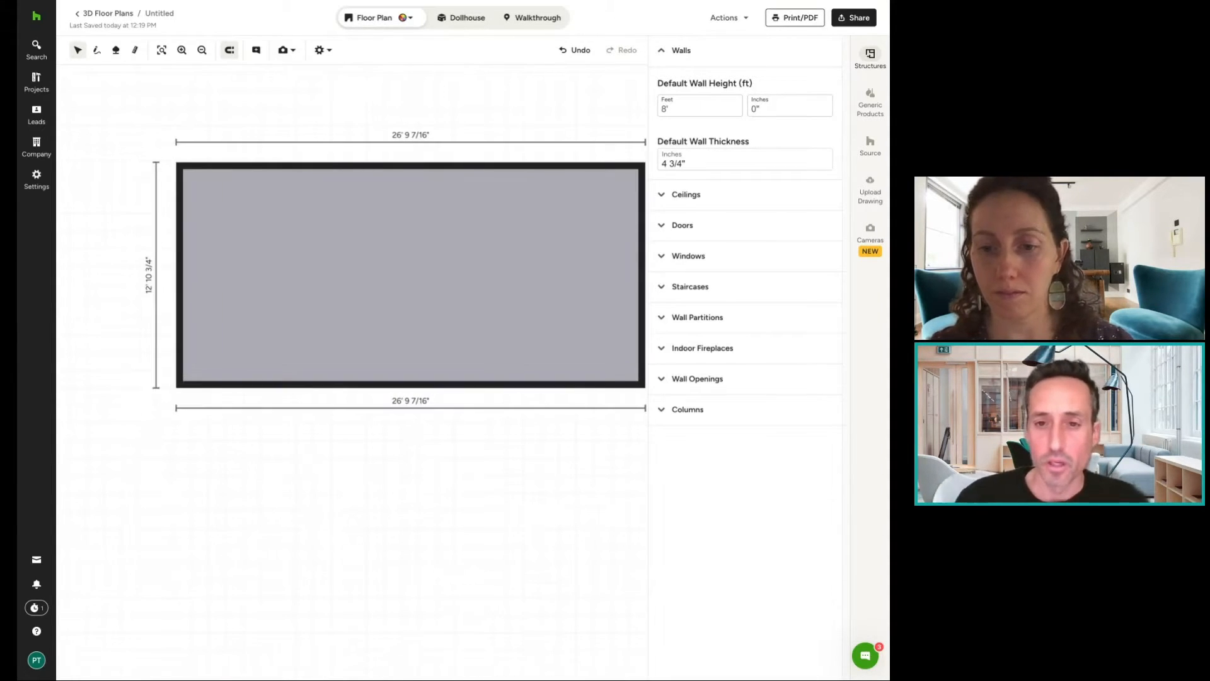
drag(458, 113, 443, 111)
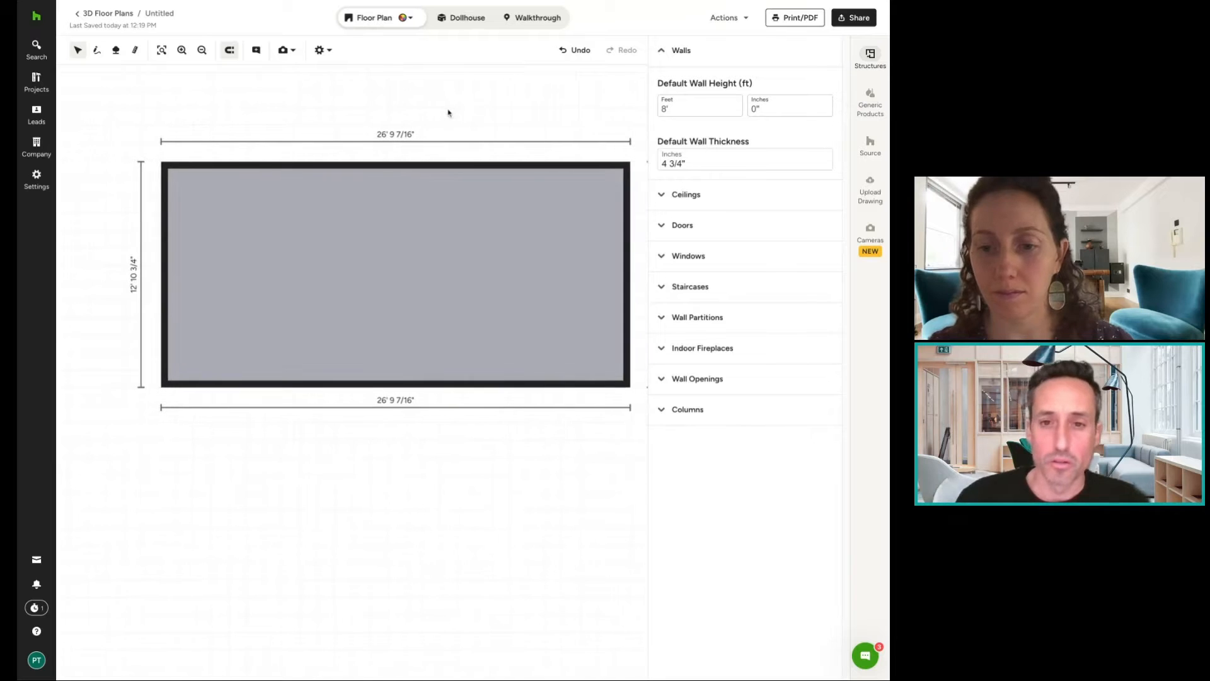
Examine the empty room in the dollhouse view from several angles and check the floor's properties.
click(454, 19)
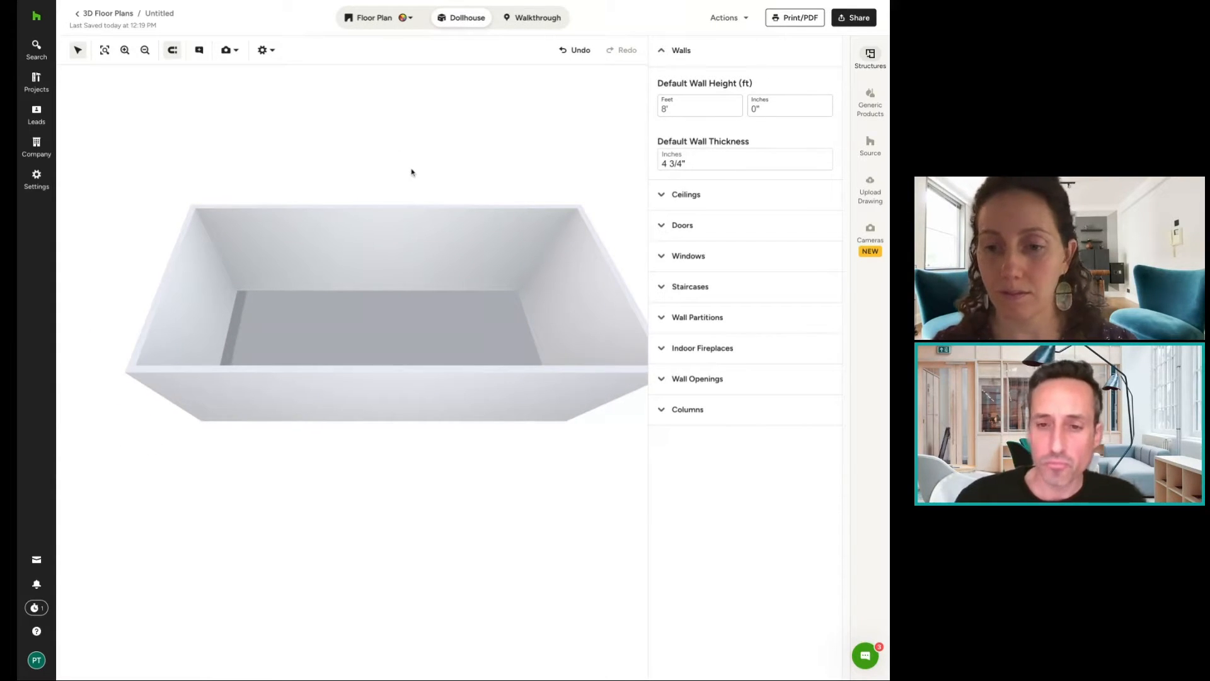
right_drag(413, 172, 427, 197)
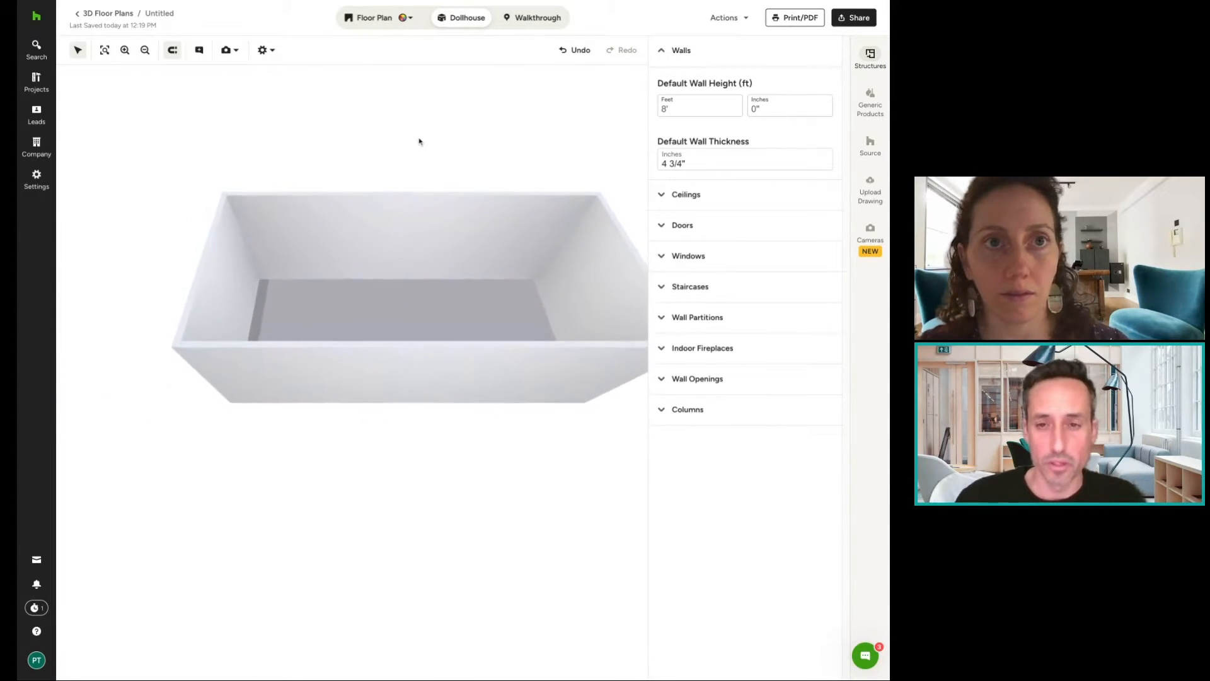
drag(419, 141, 359, 142)
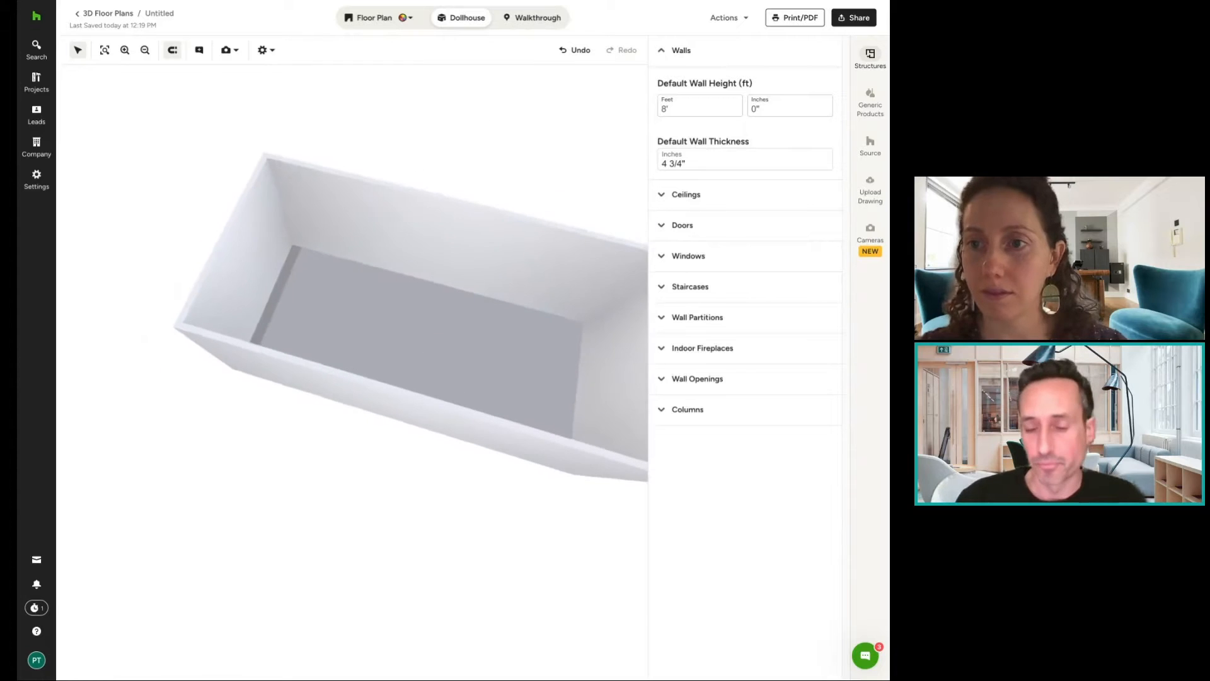
right_drag(519, 217, 440, 149)
scroll(440, 149, up, 3)
scroll(440, 149, down, 5)
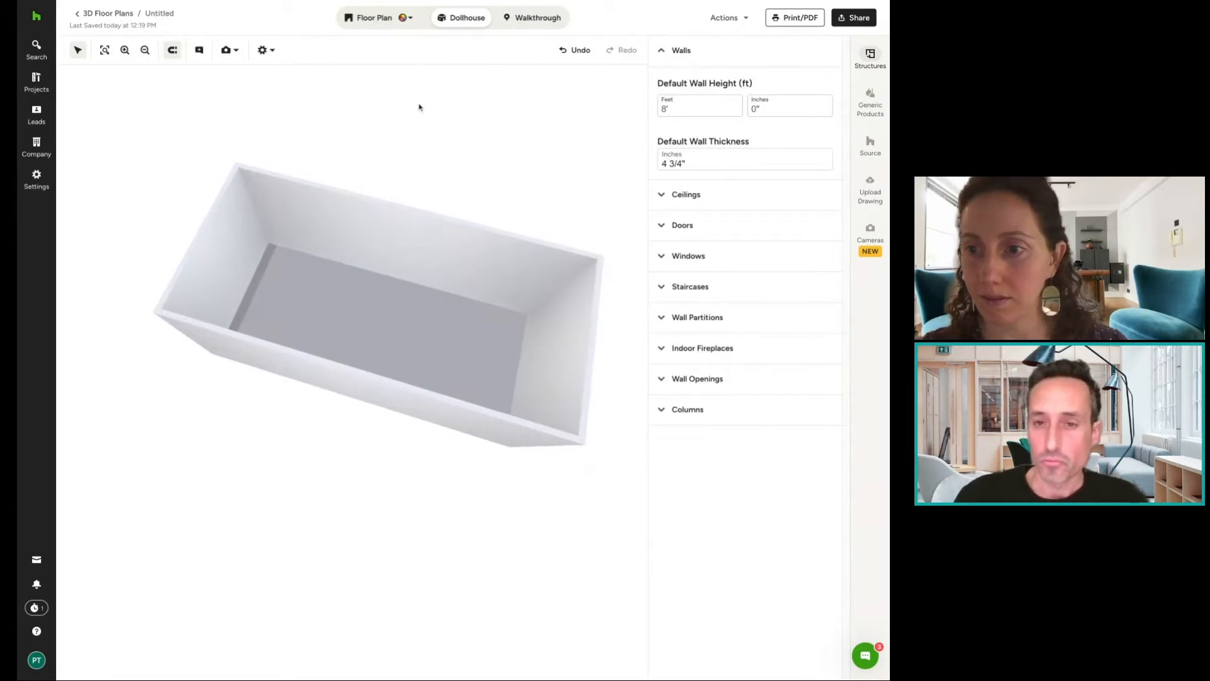
drag(378, 307, 403, 143)
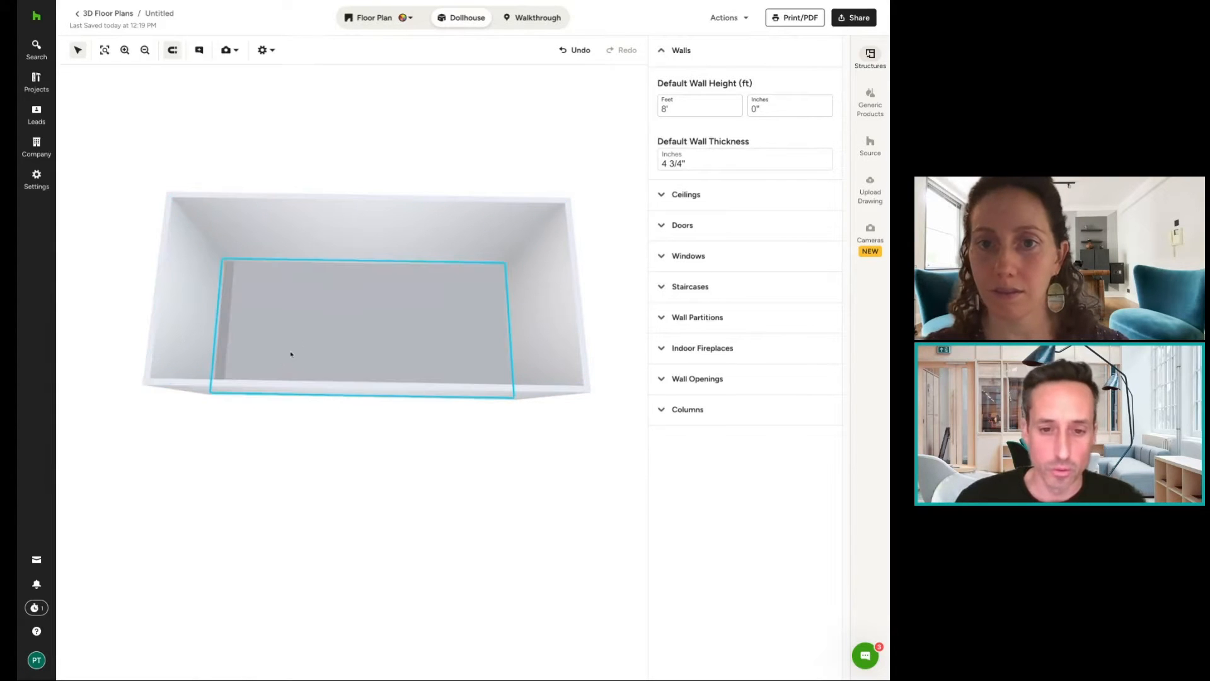
click(329, 337)
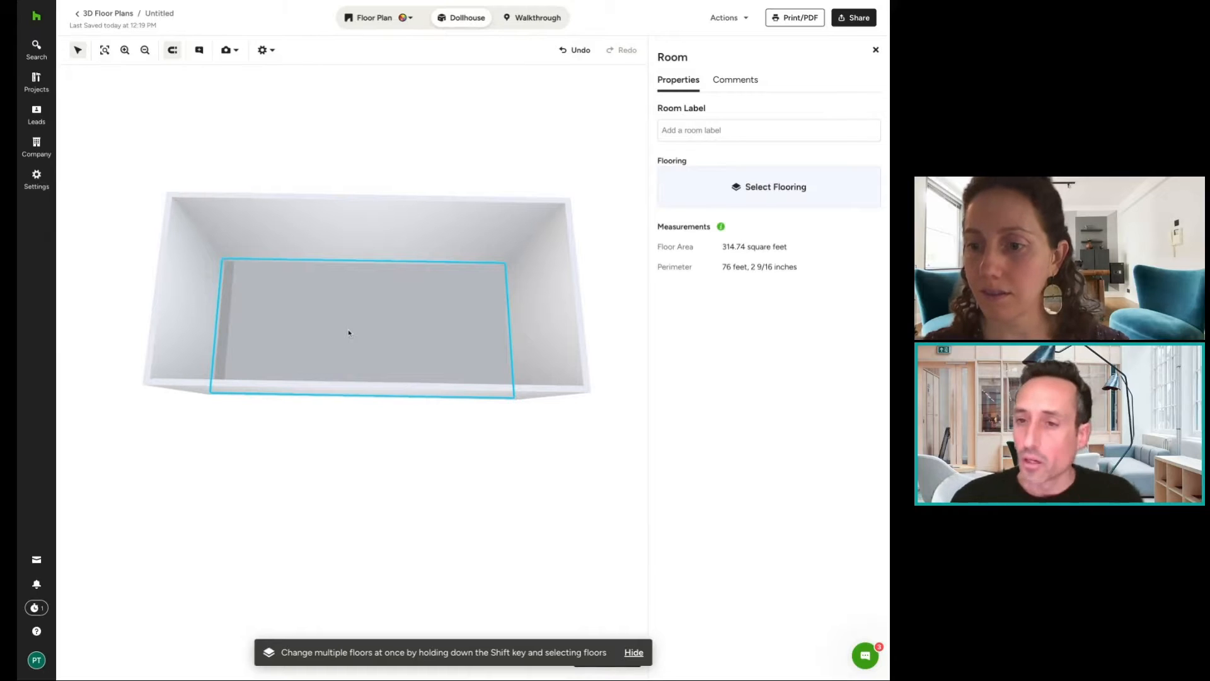
click(517, 160)
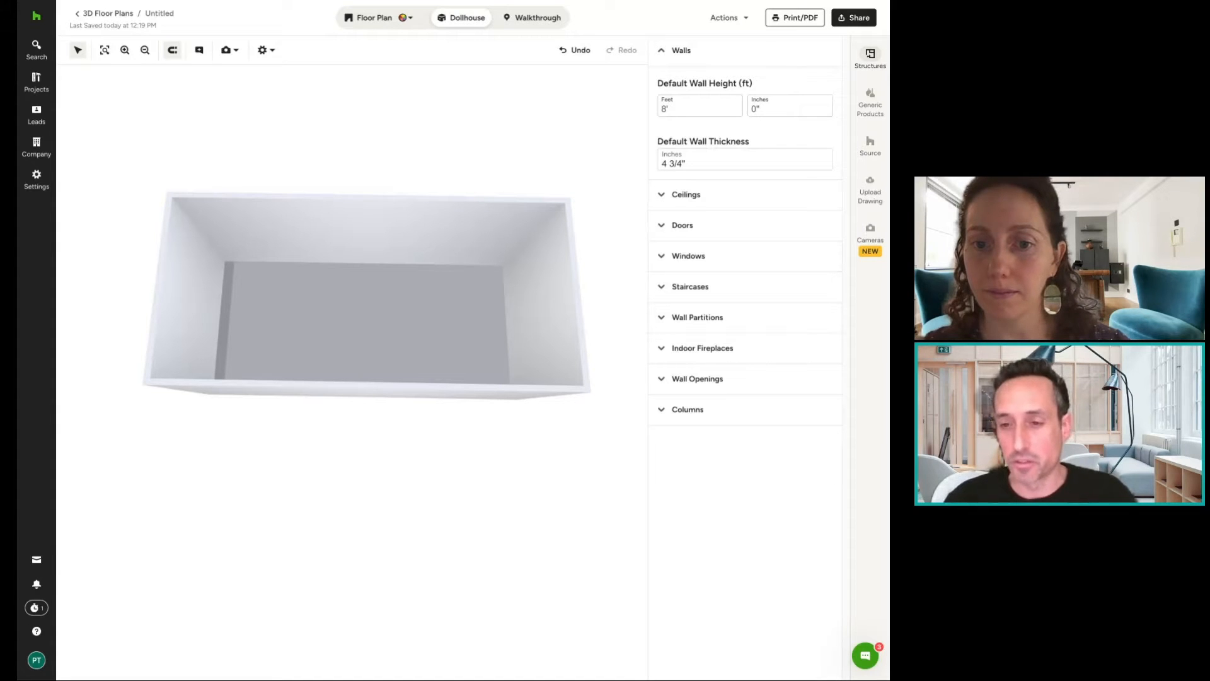
Add a Door 2-Panel in the dollhouse view, place it in the room's front wall, and deselect it.
click(687, 227)
scroll(689, 239, down, 5)
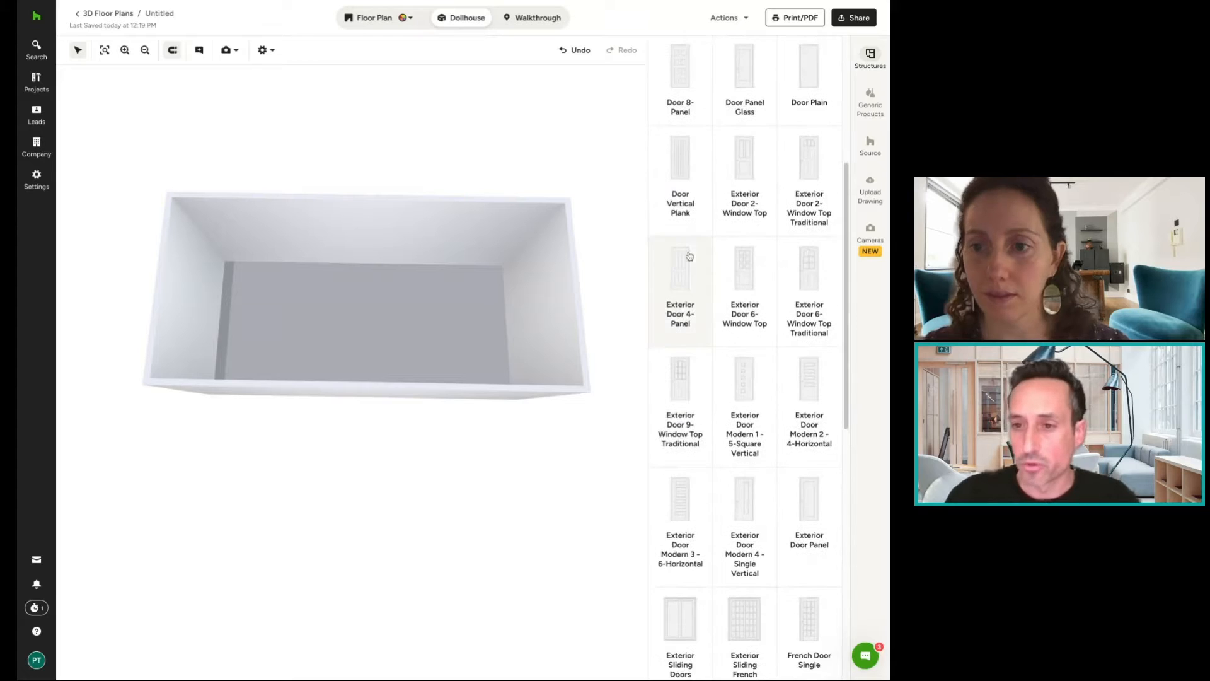
scroll(690, 245, up, 4)
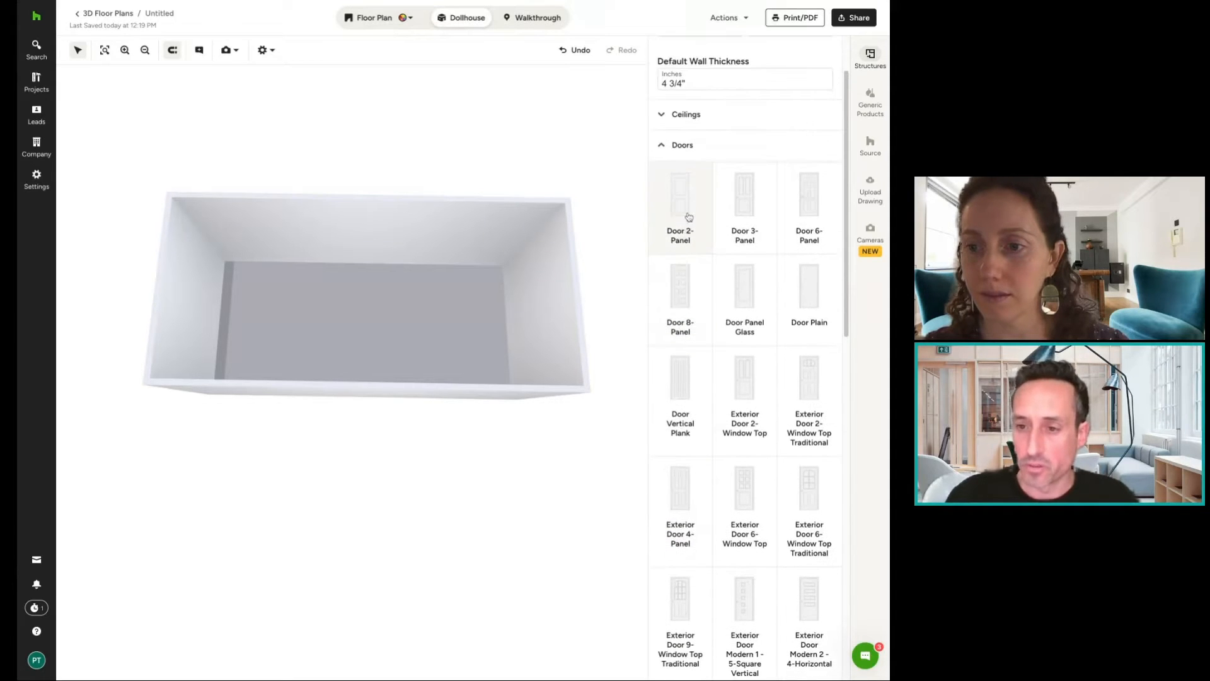
click(684, 199)
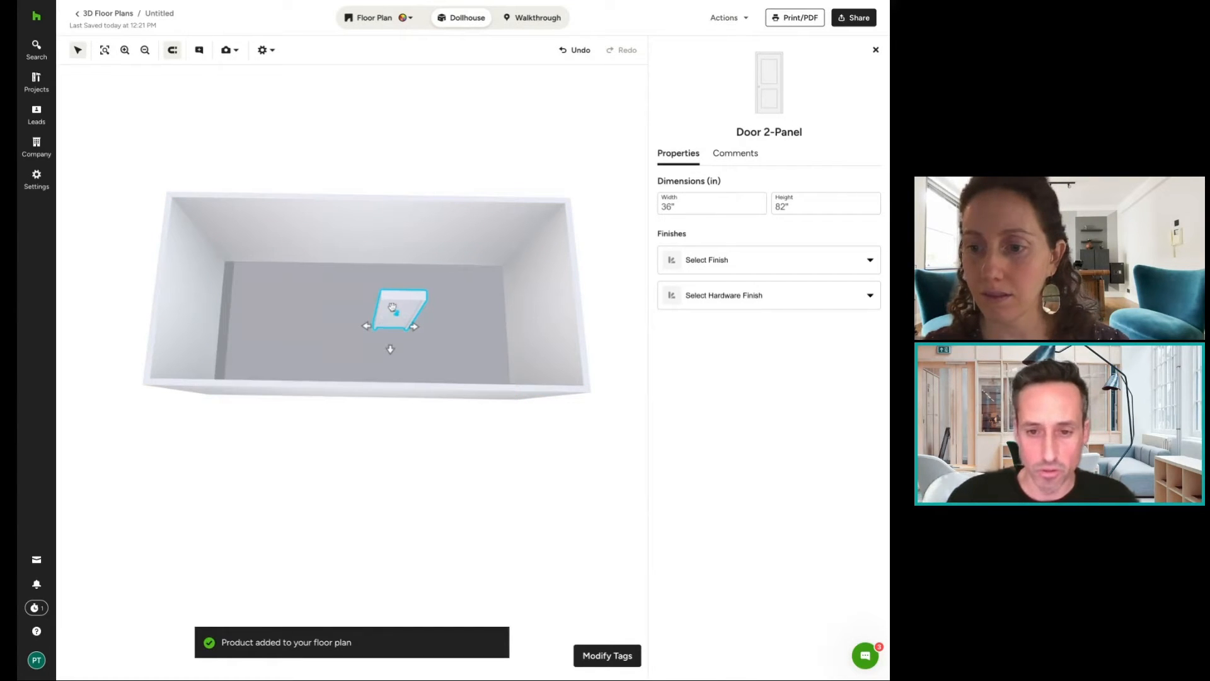
drag(394, 309, 369, 390)
click(444, 161)
drag(444, 161, 444, 161)
drag(386, 586, 368, 345)
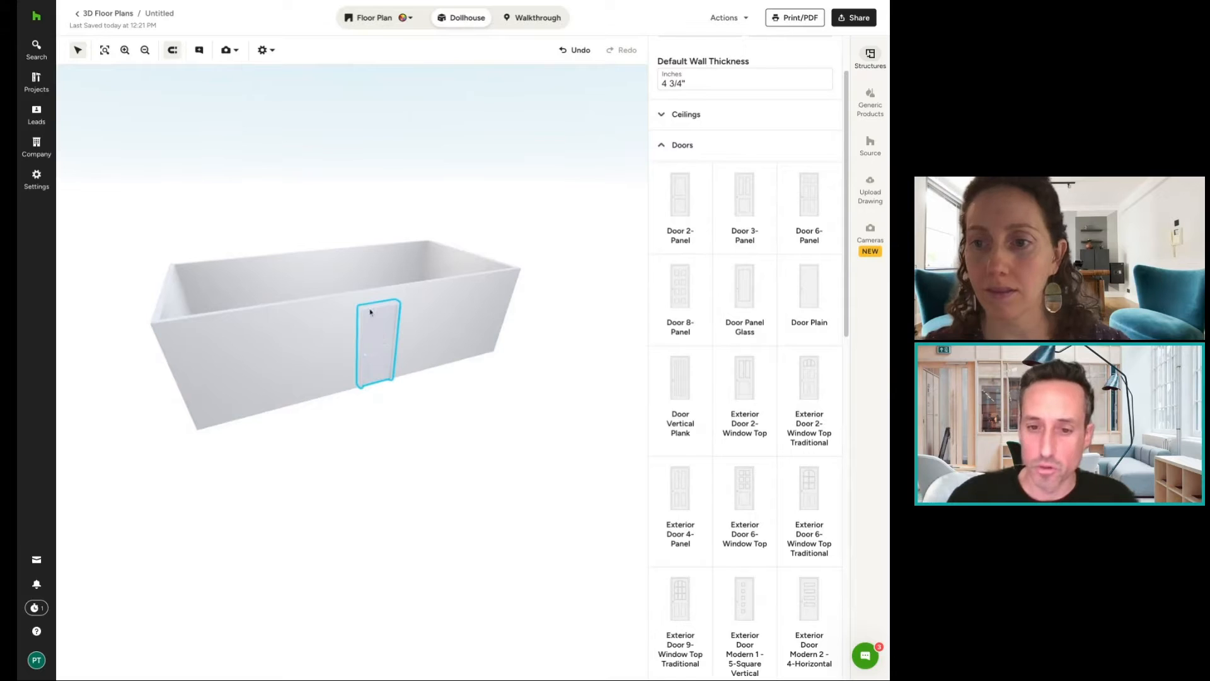
drag(423, 412, 382, 434)
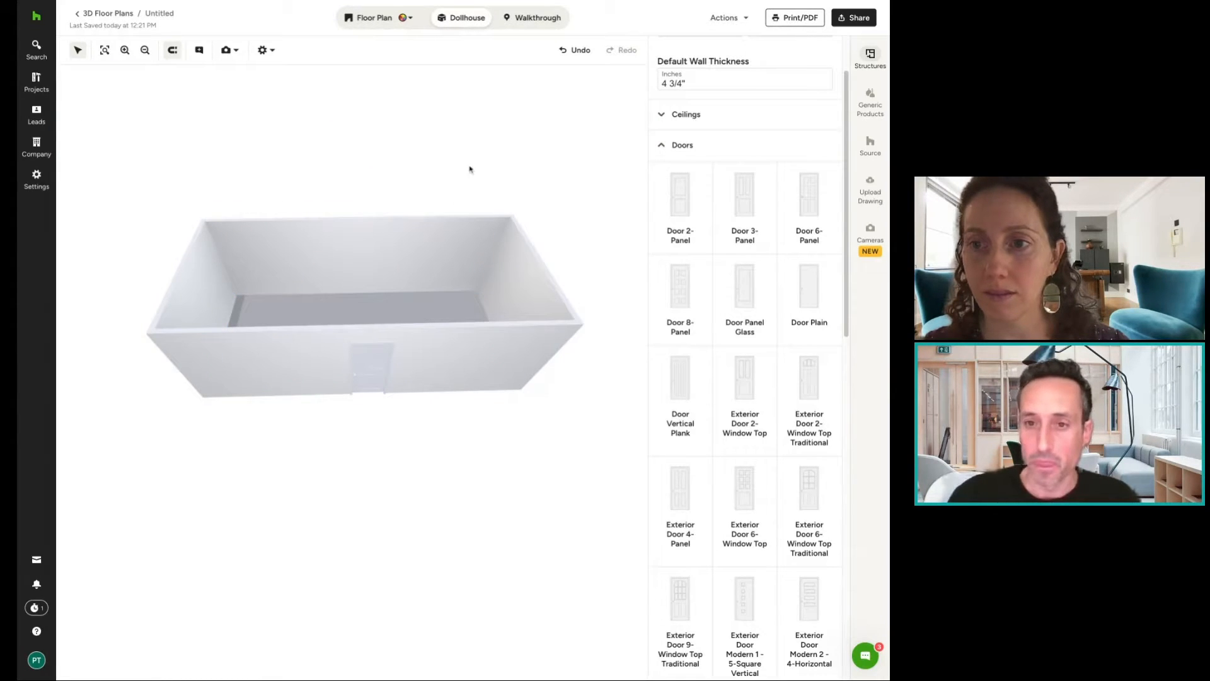
In the floor plan view, move the door along the bottom wall to about 10' 6" from the left inside corner.
click(373, 19)
click(413, 386)
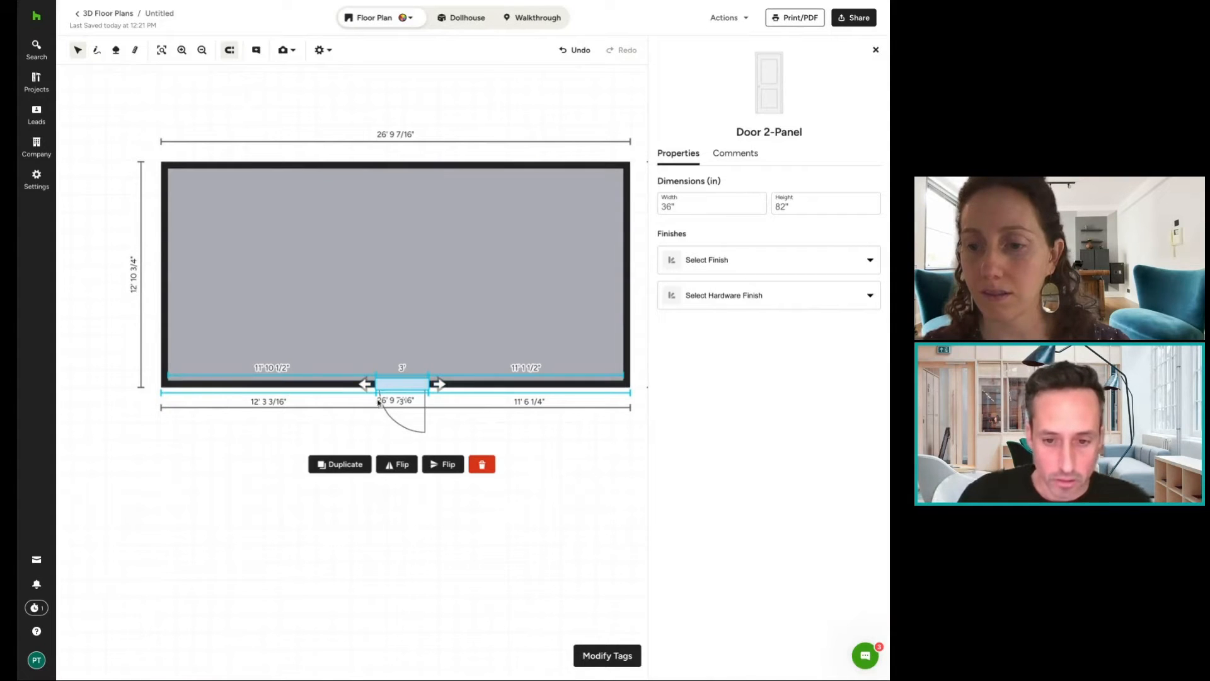
drag(404, 388, 379, 388)
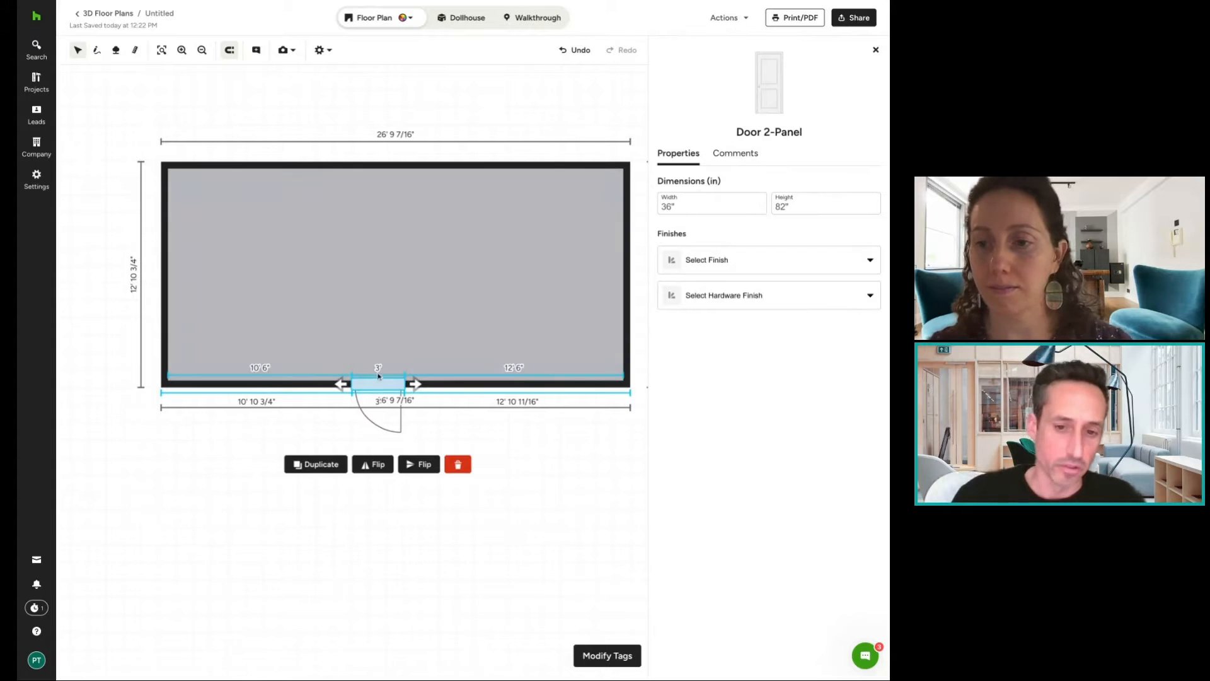
Set the door's width to 42" and deselect it.
click(696, 208)
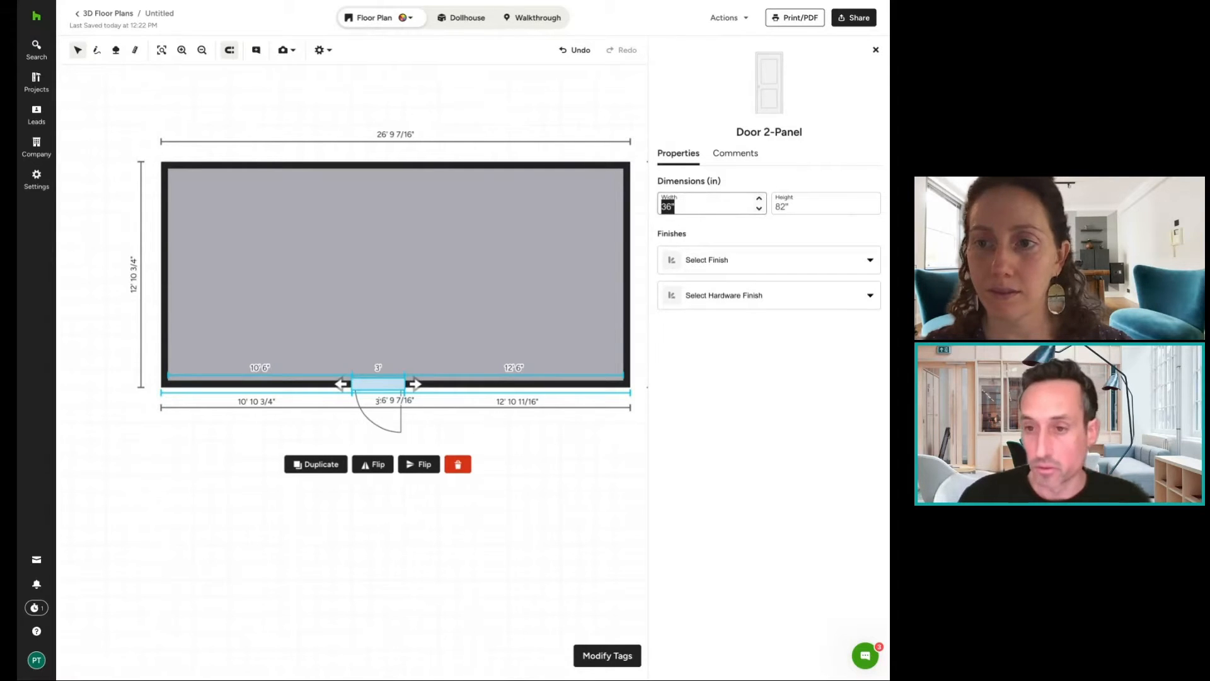
text(42)
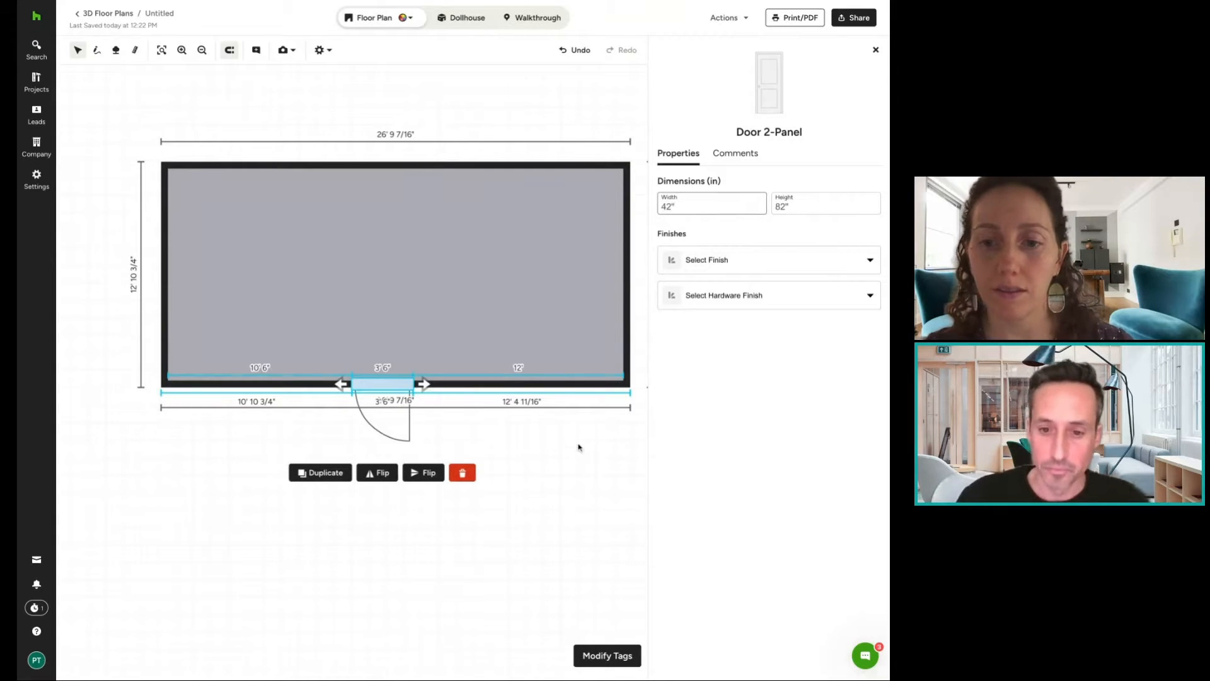
click(576, 447)
click(386, 390)
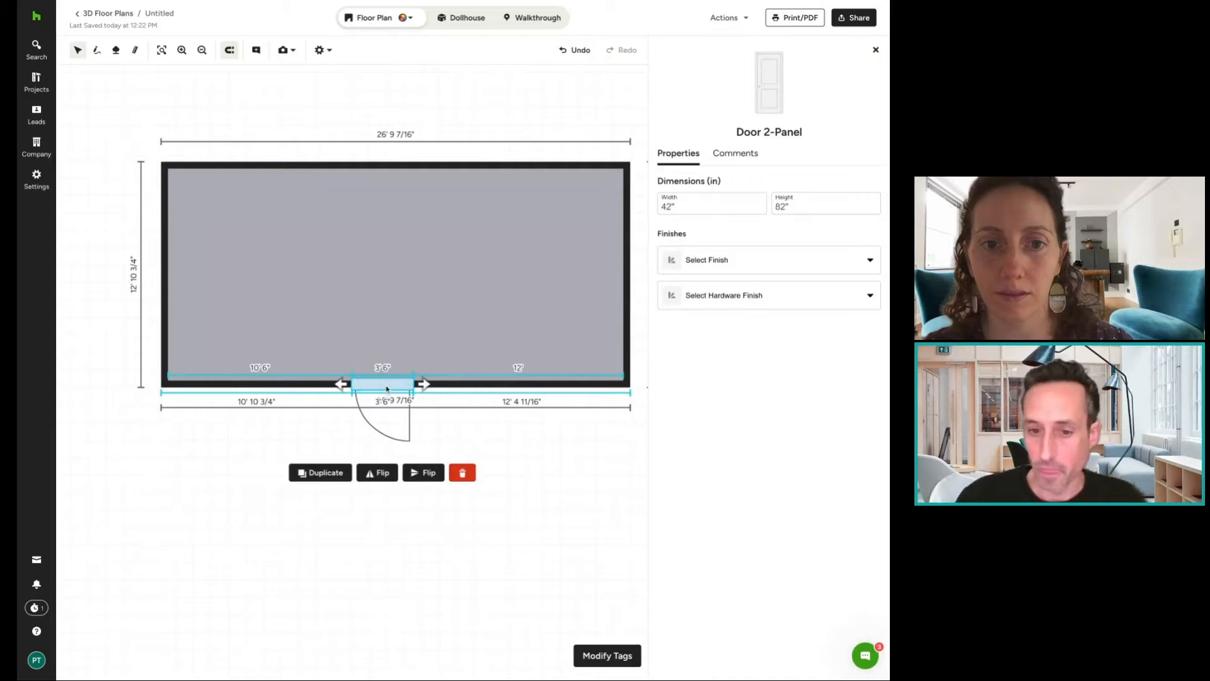
click(545, 443)
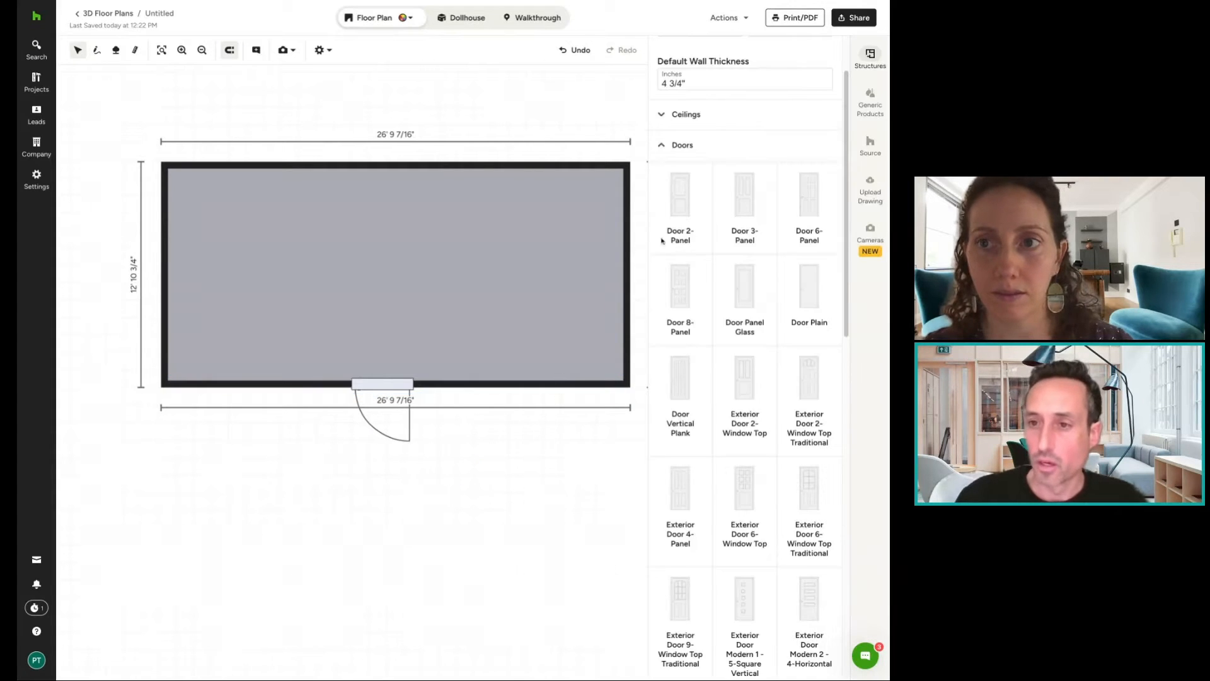
Look over the available window types in the structures catalogue.
click(666, 146)
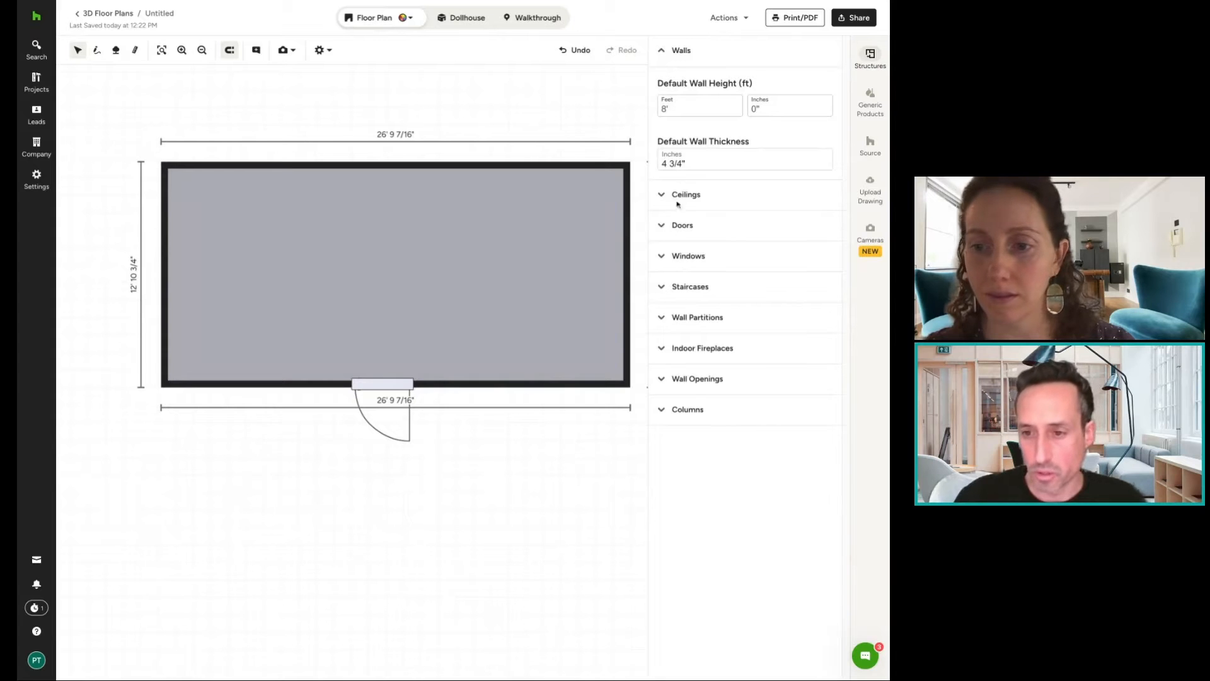
click(693, 263)
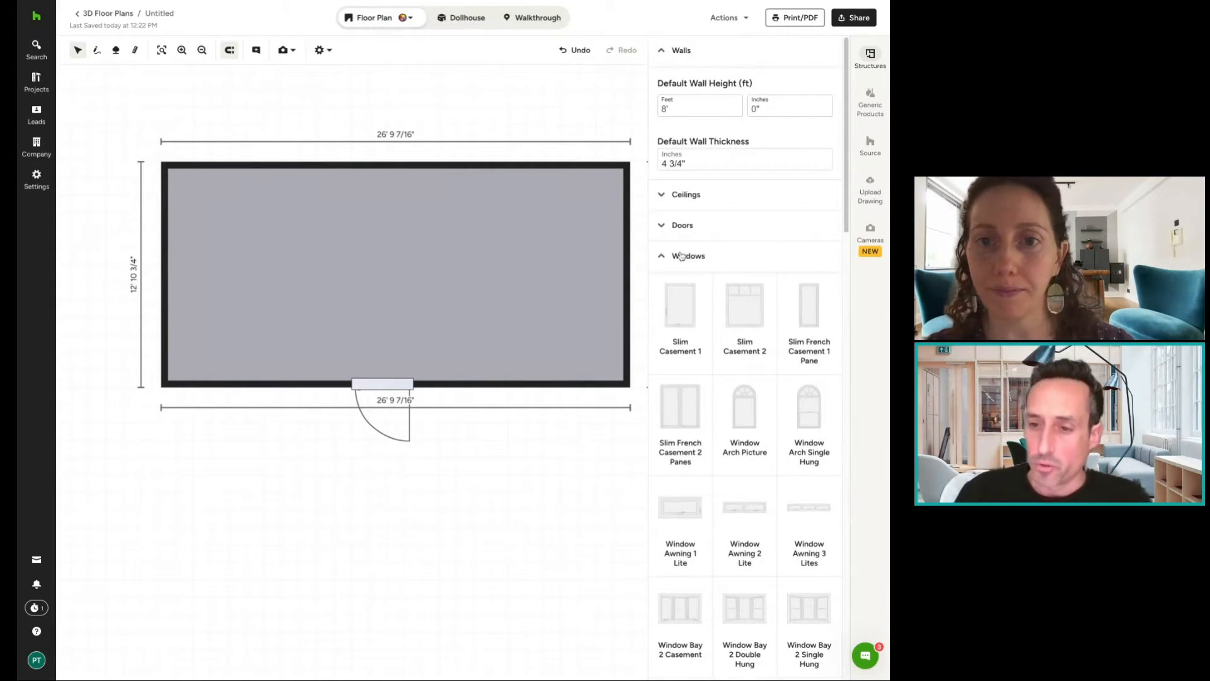
click(682, 255)
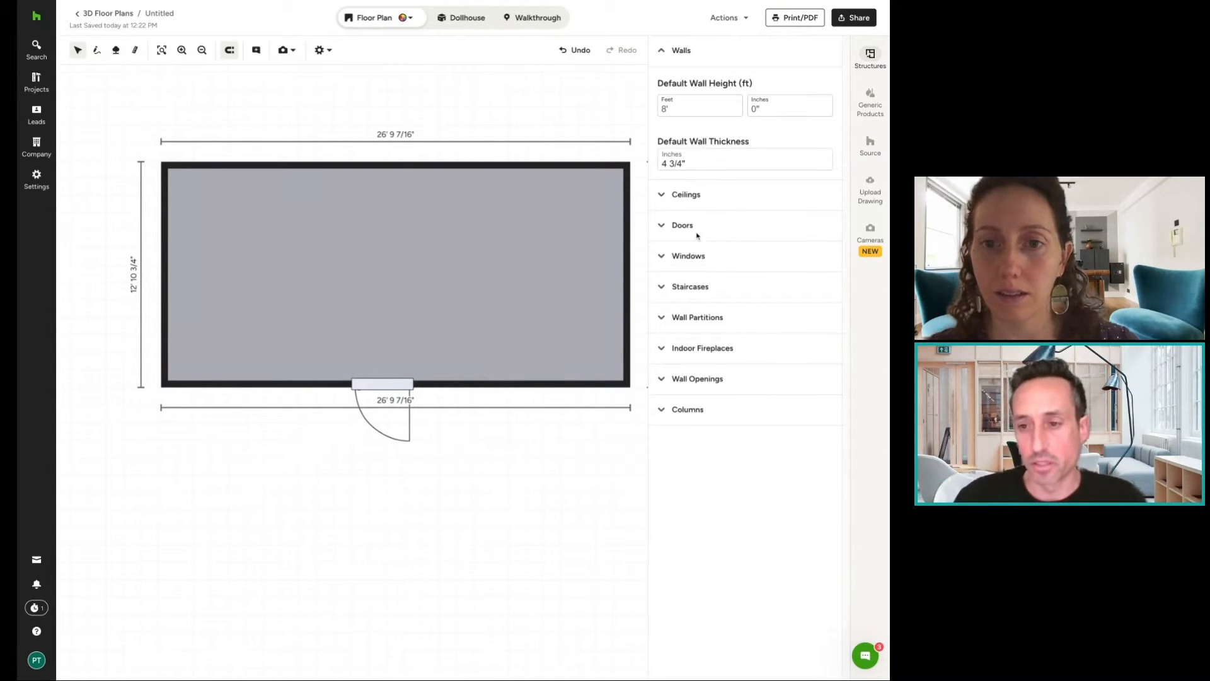
Add a Dining Set from the generic products and move it up into the middle of the room.
click(871, 98)
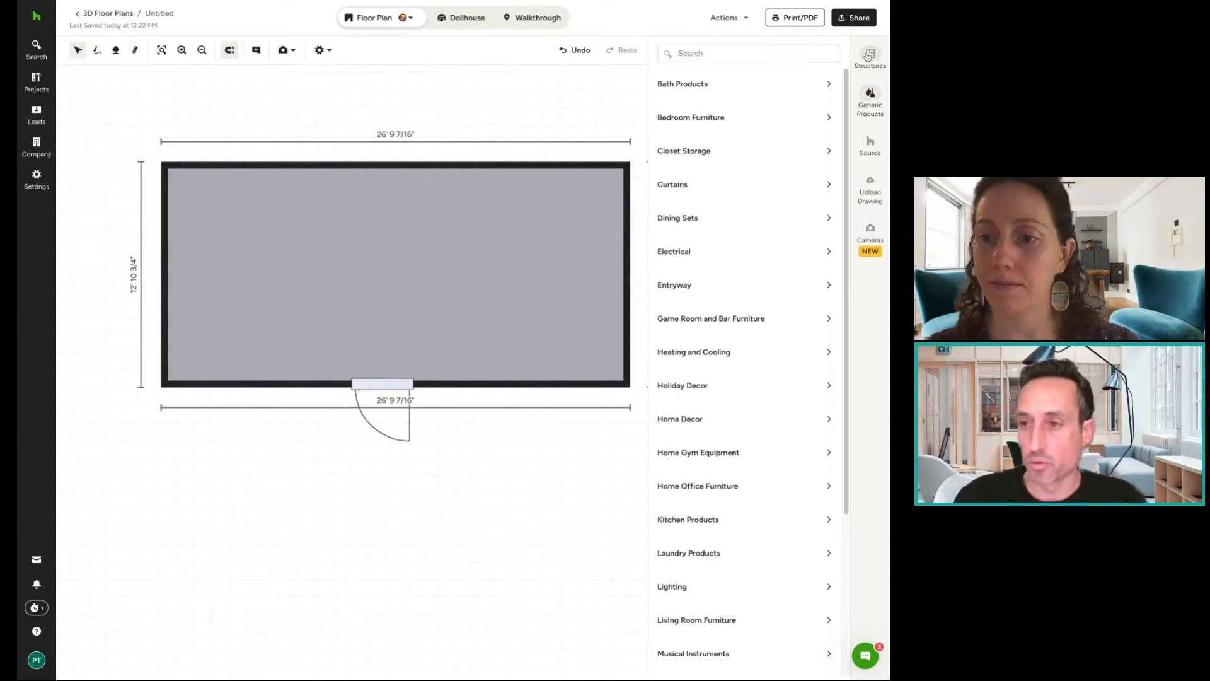
scroll(769, 198, down, 1)
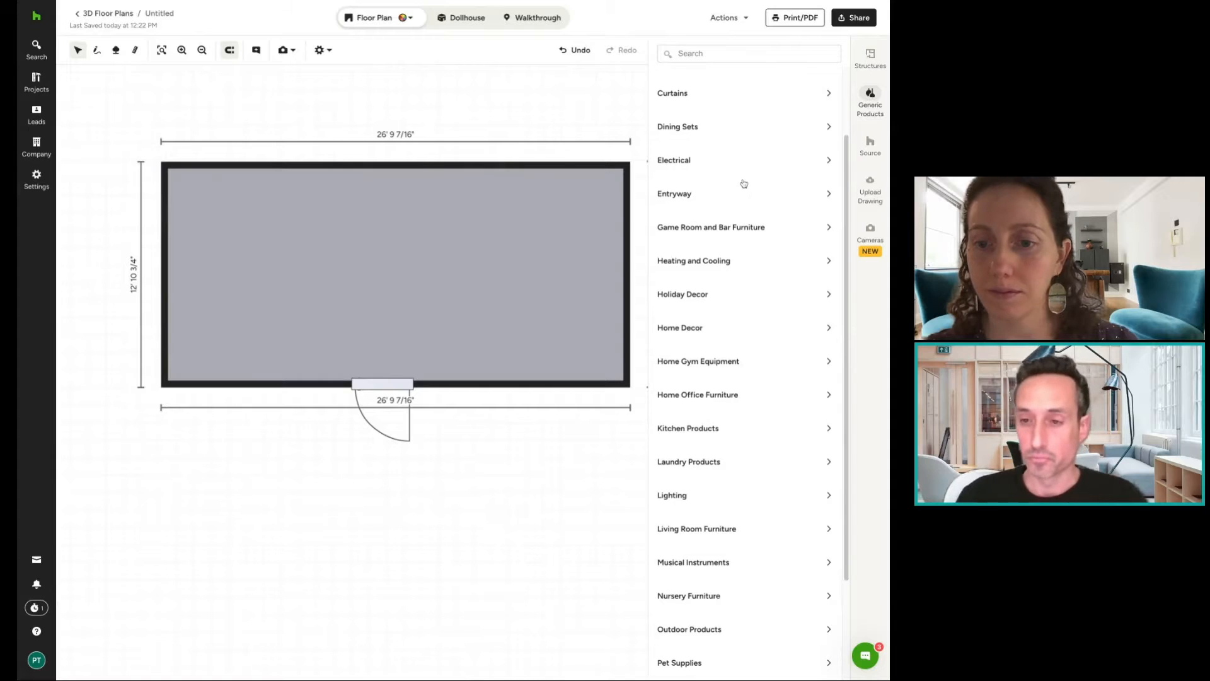
scroll(743, 184, down, 2)
scroll(744, 184, up, 3)
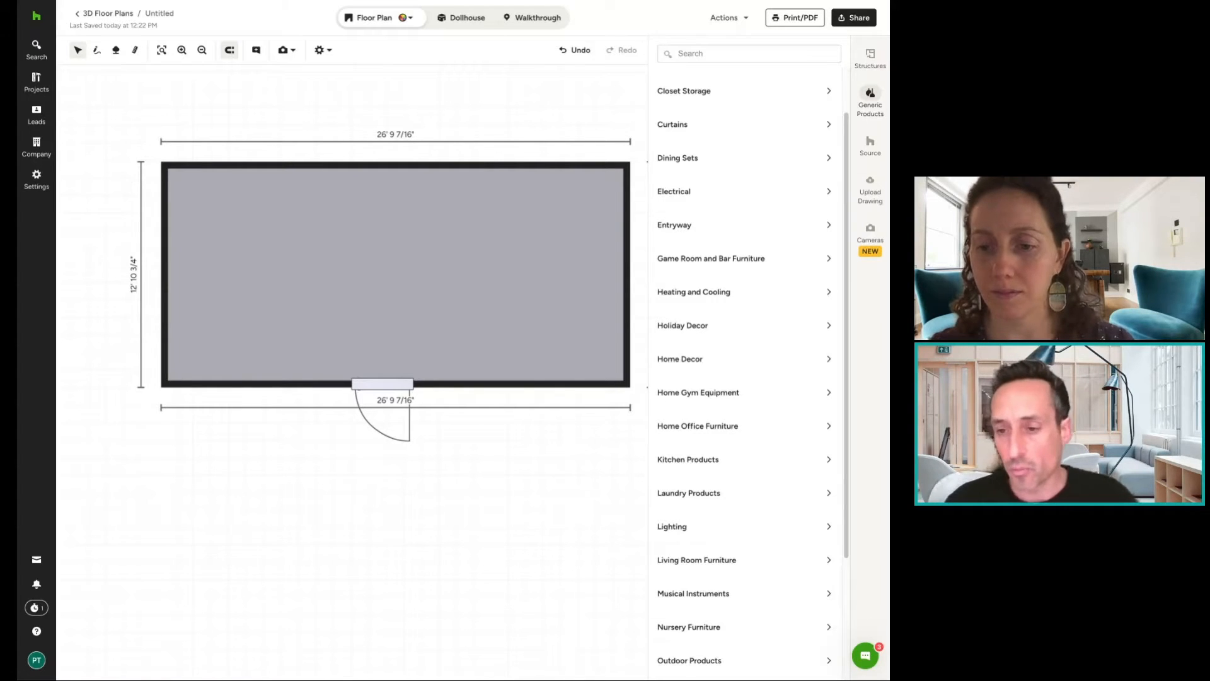
scroll(740, 268, down, 1)
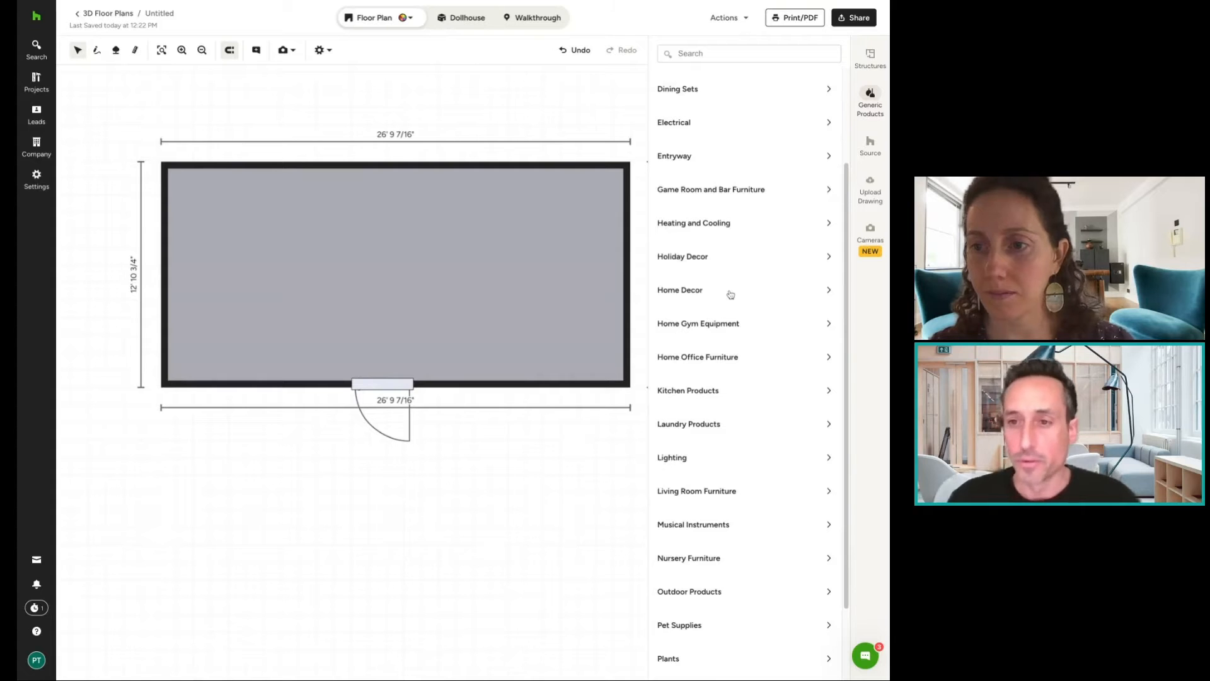
click(723, 95)
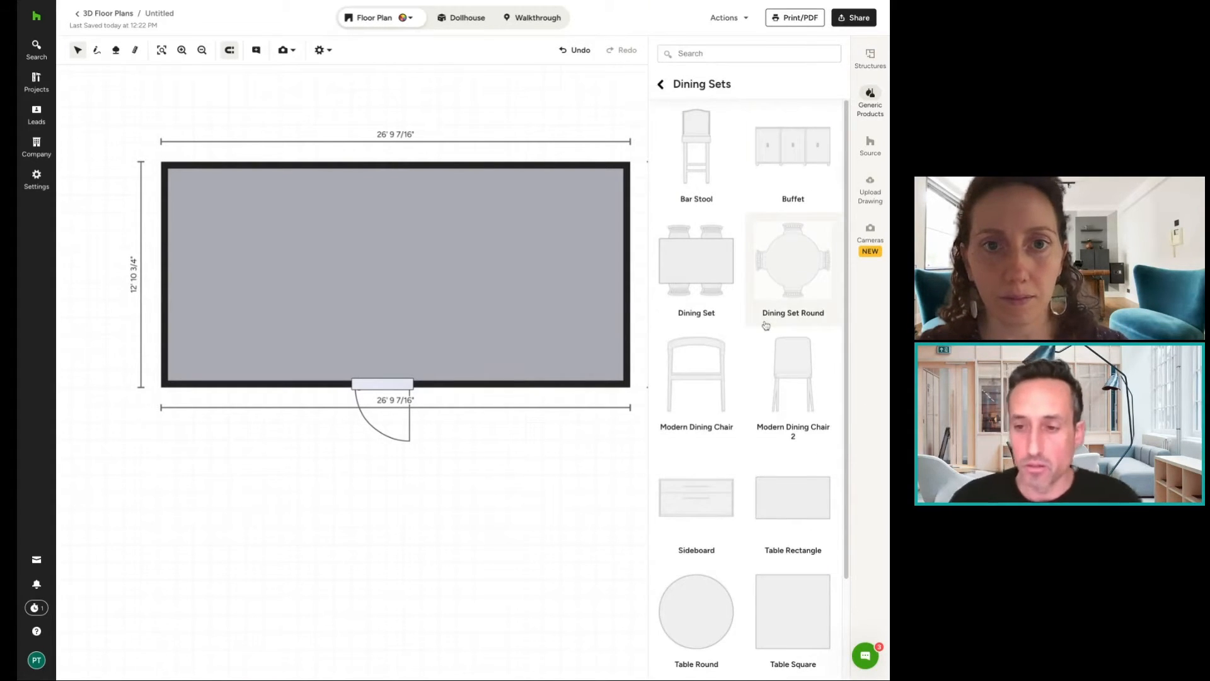
click(706, 275)
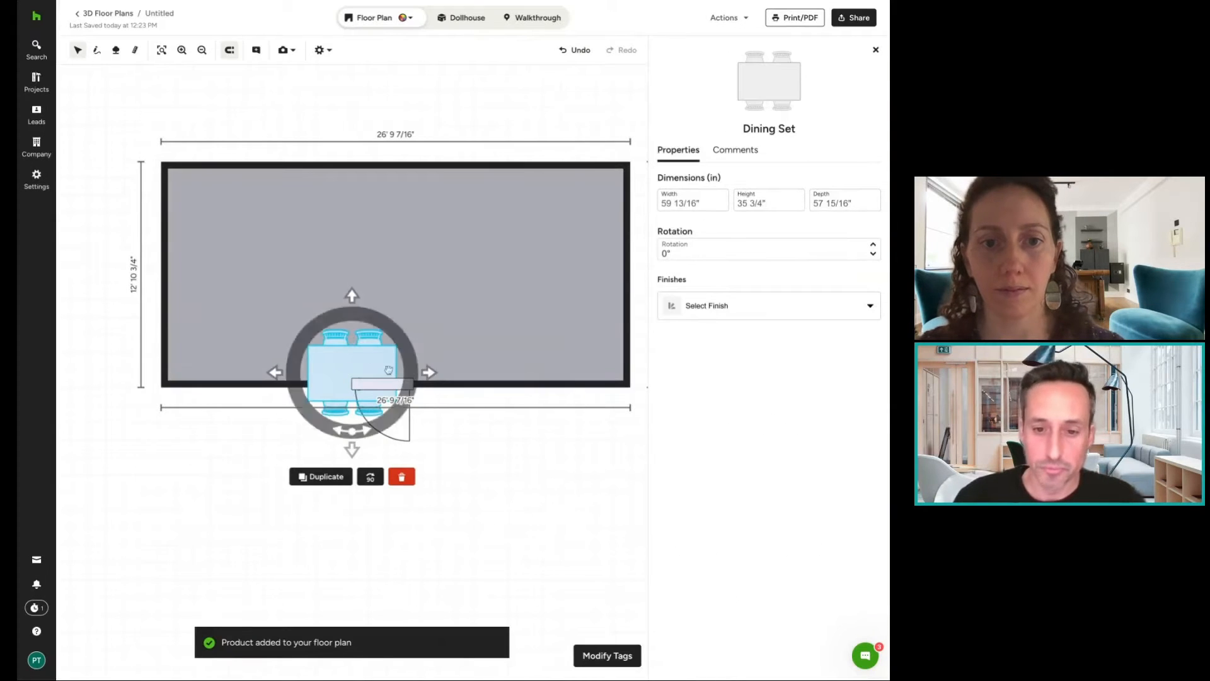
drag(351, 449, 372, 359)
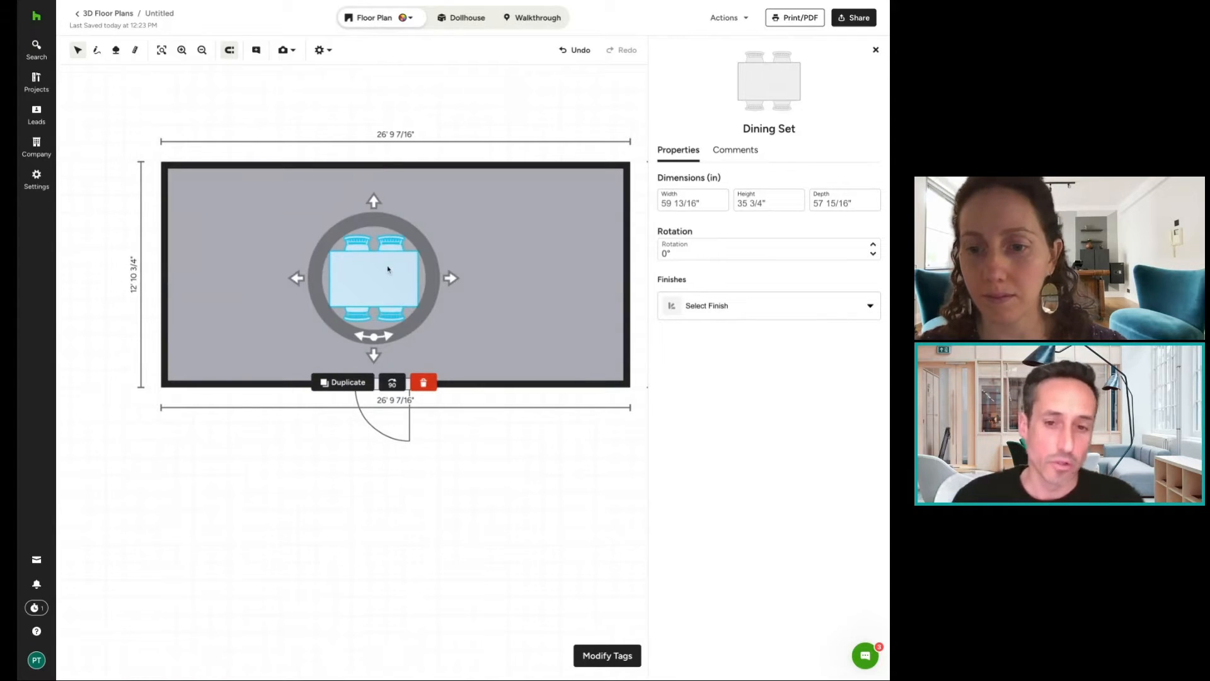
Set the dining set's width to 72" and deselect it.
click(706, 206)
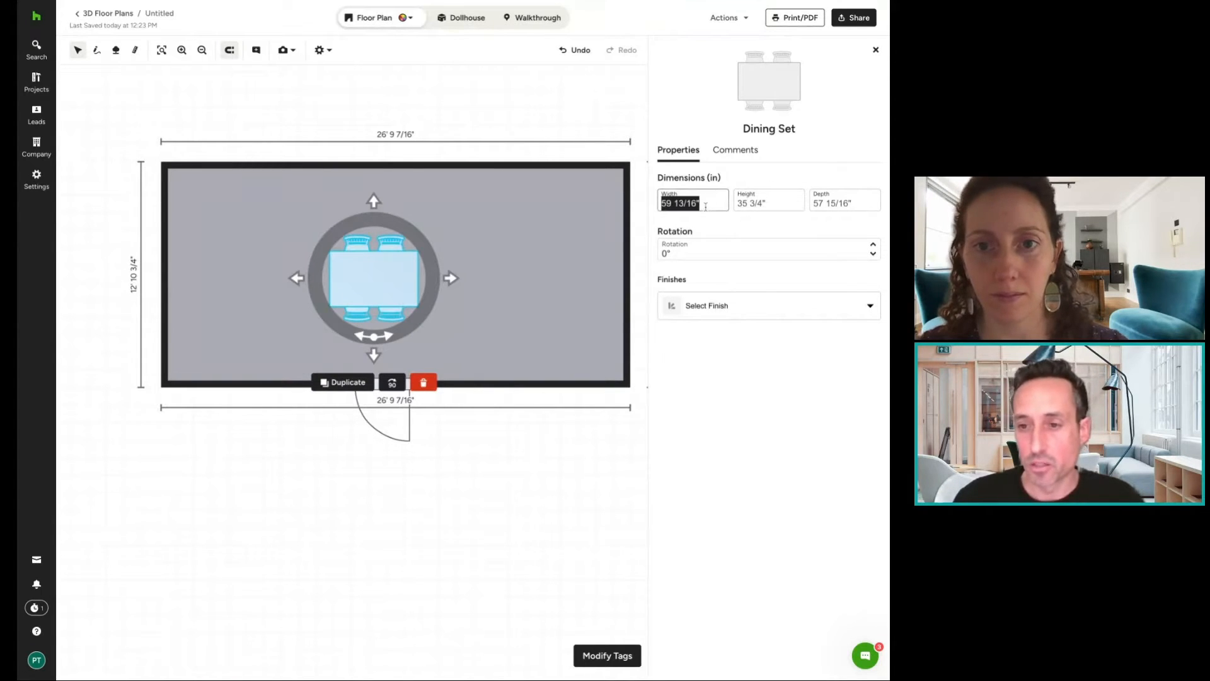
text(72)
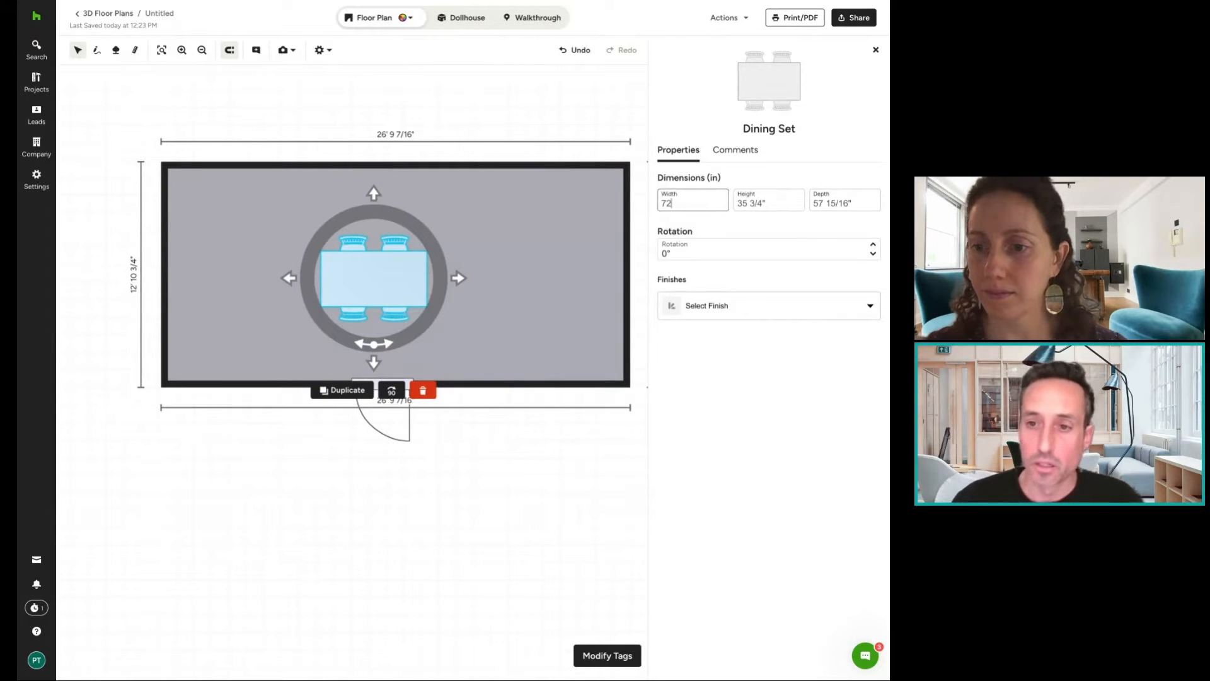
click(555, 120)
Browse the remaining dining products and the other generic product categories.
scroll(754, 325, down, 1)
scroll(754, 325, down, 1)
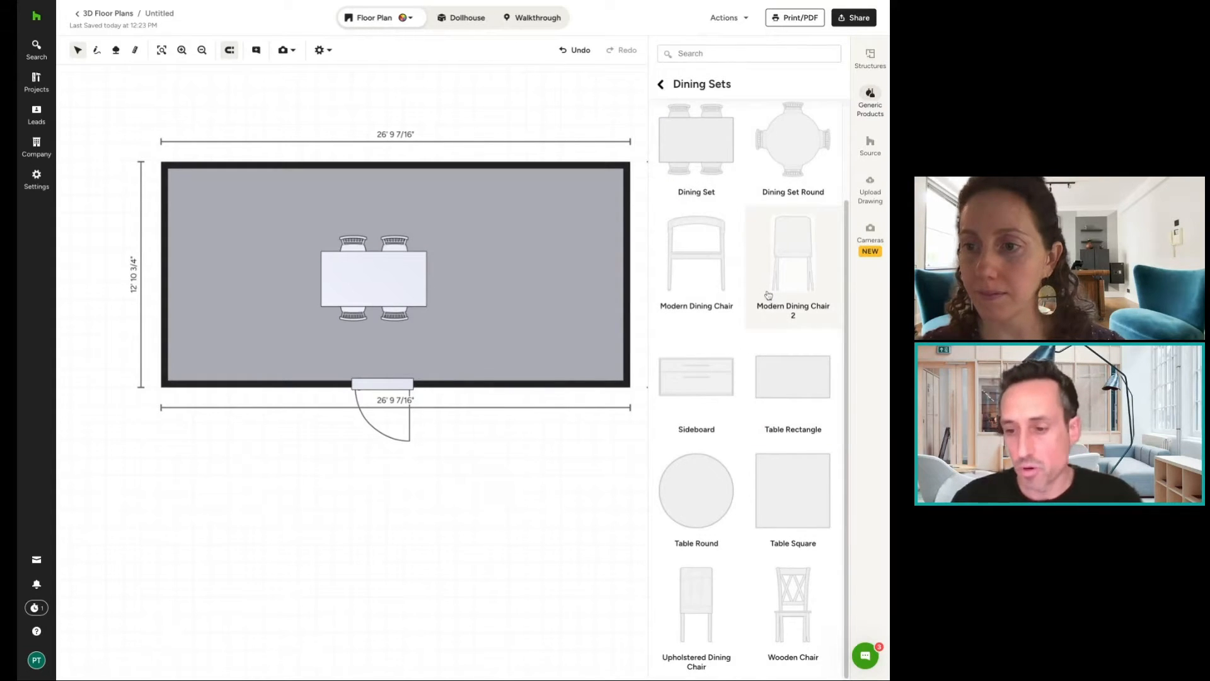
scroll(767, 295, up, 2)
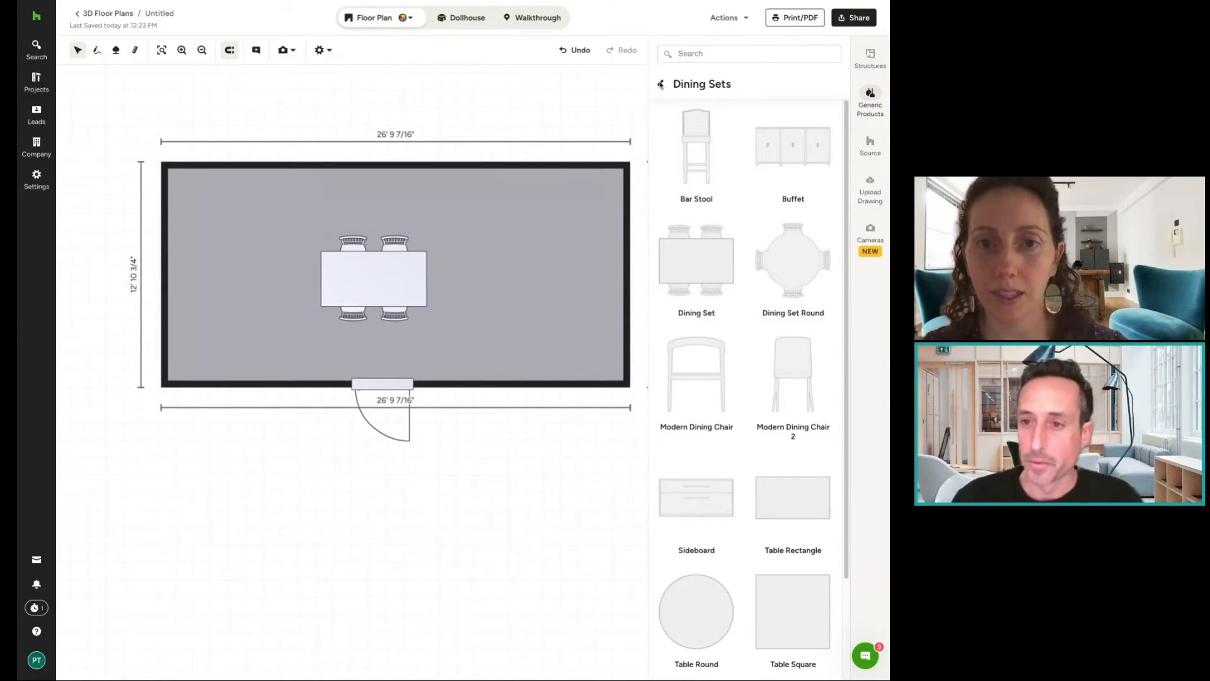
click(660, 85)
scroll(701, 232, down, 1)
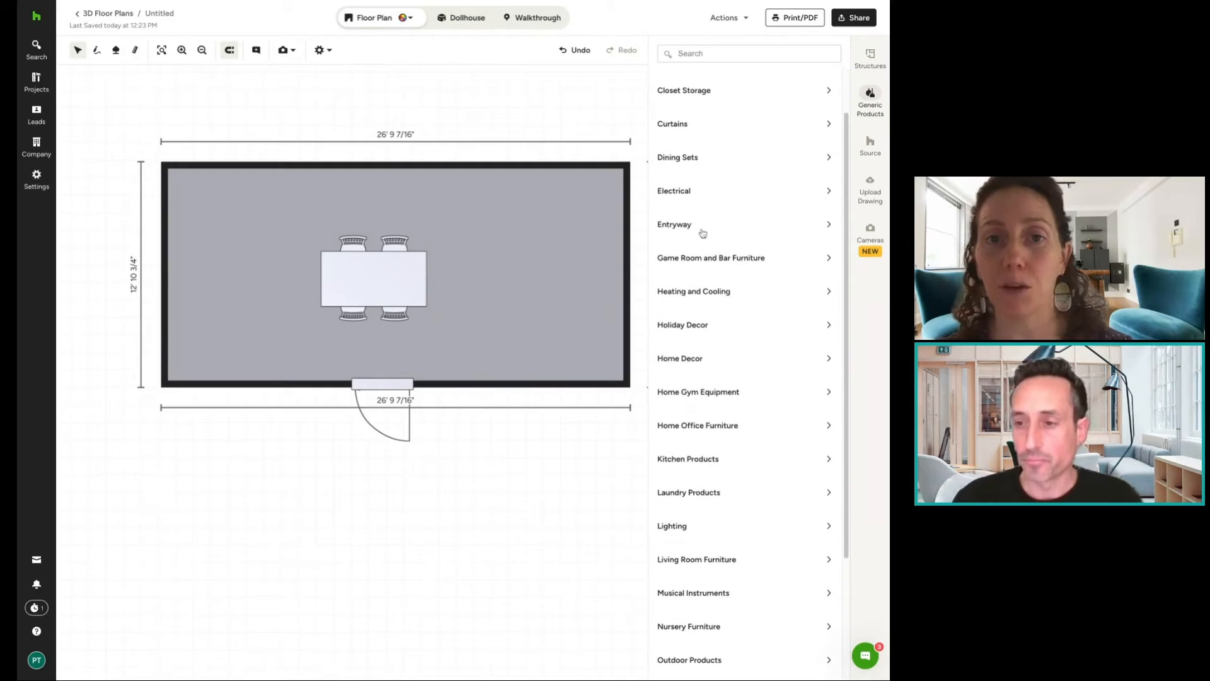
scroll(687, 230, down, 1)
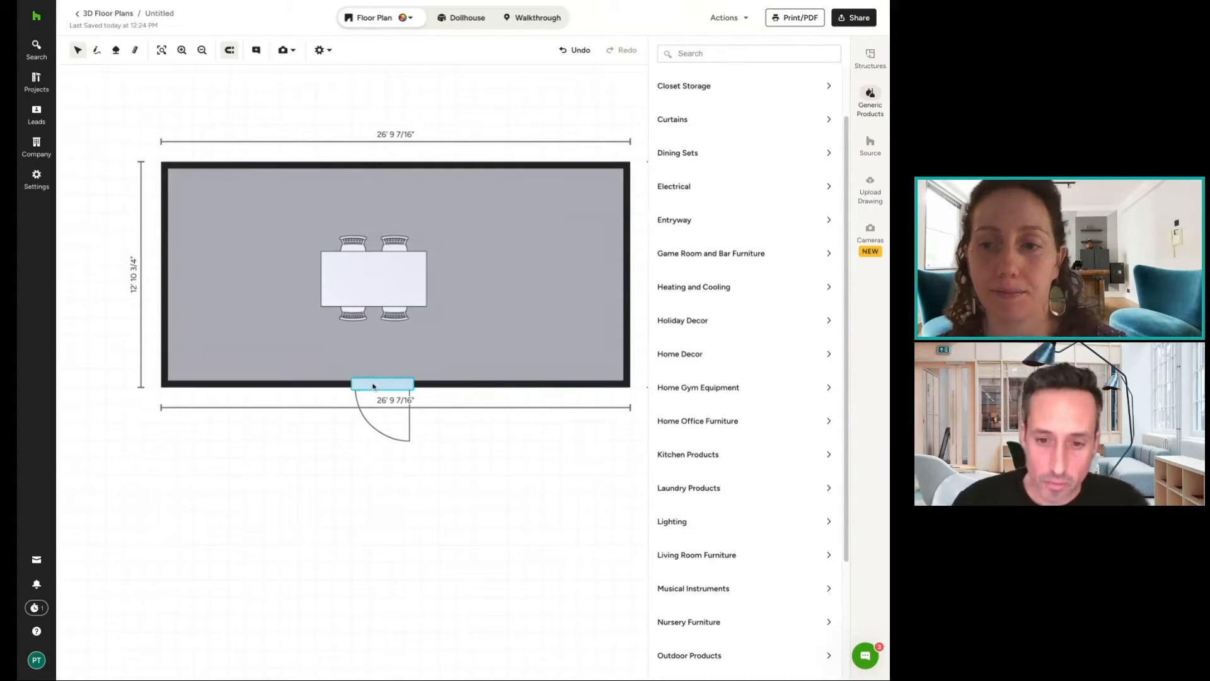
Slide the 2-panel door along the lower wall to about 11' 2 1/2" from the room's inner left corner and deselect it.
drag(373, 387, 374, 389)
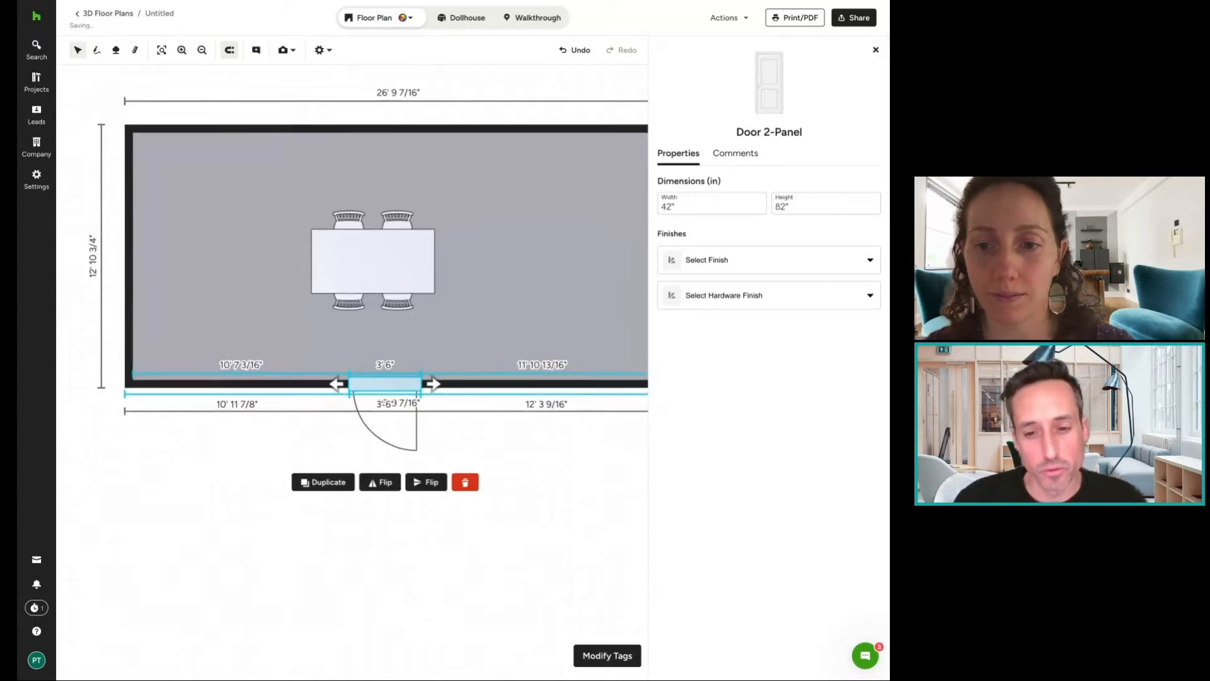
scroll(382, 400, up, 3)
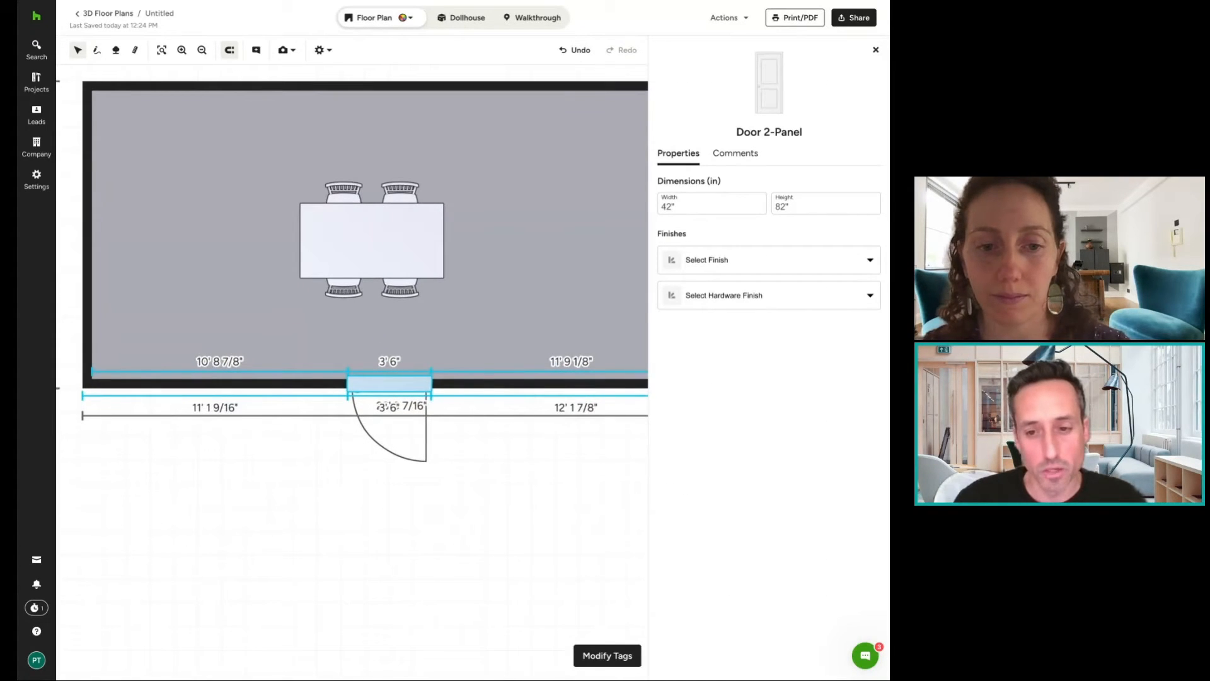
drag(387, 406, 390, 407)
drag(397, 383, 401, 383)
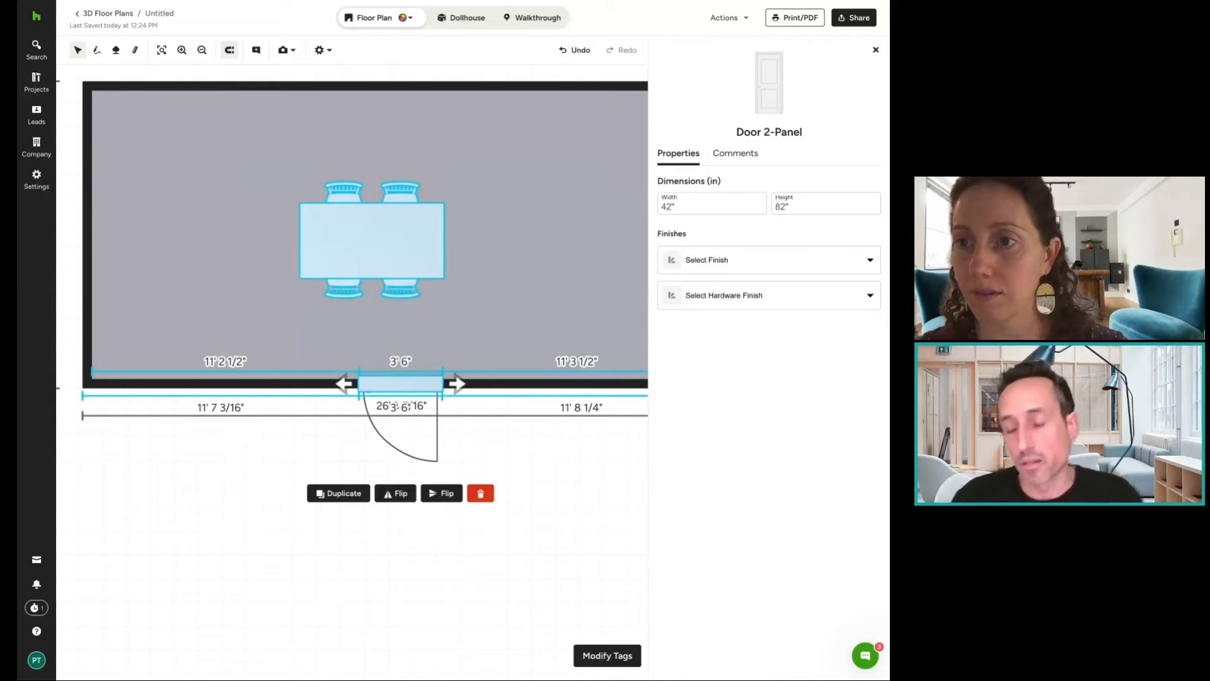
click(557, 491)
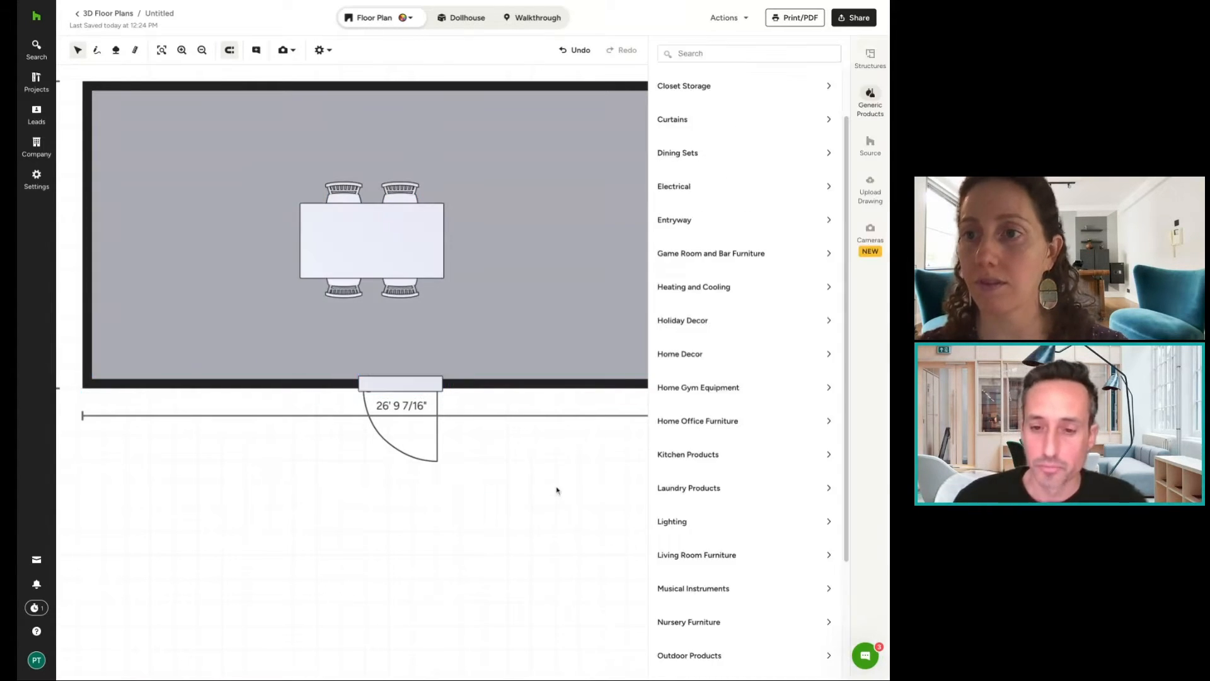
scroll(535, 476, down, 3)
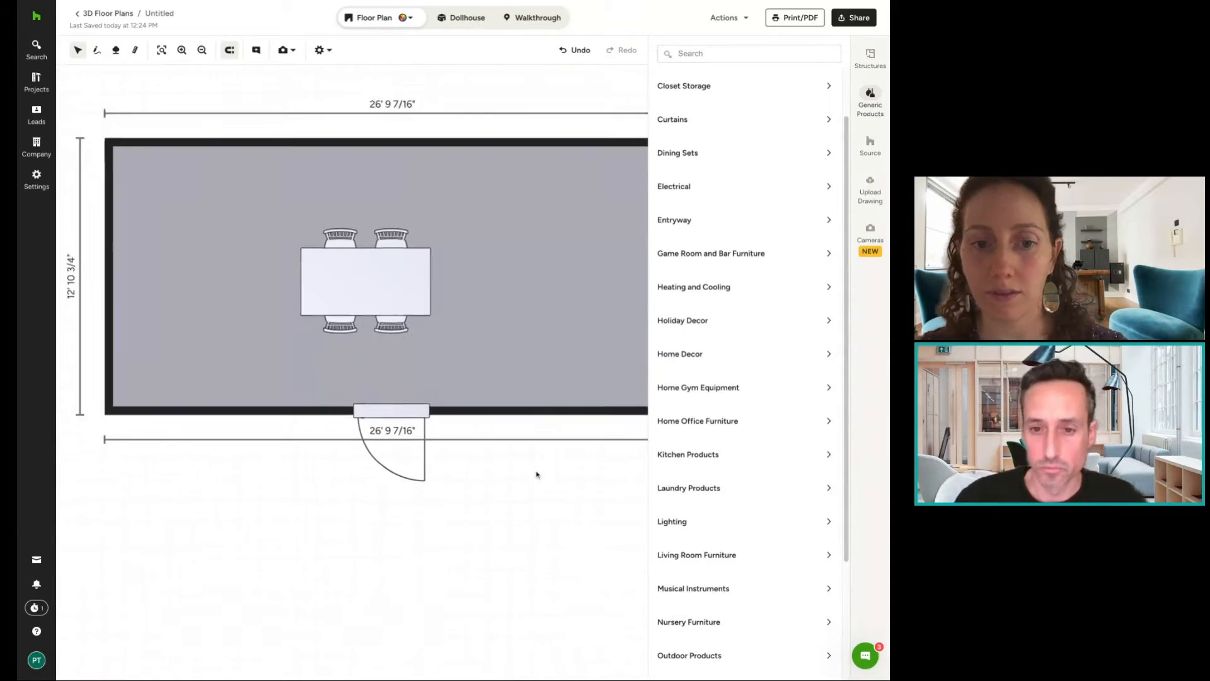
Move the dining set up to about 2' 10" from the upper wall, roughly centred across the room, and deselect it.
click(392, 319)
drag(384, 297, 402, 279)
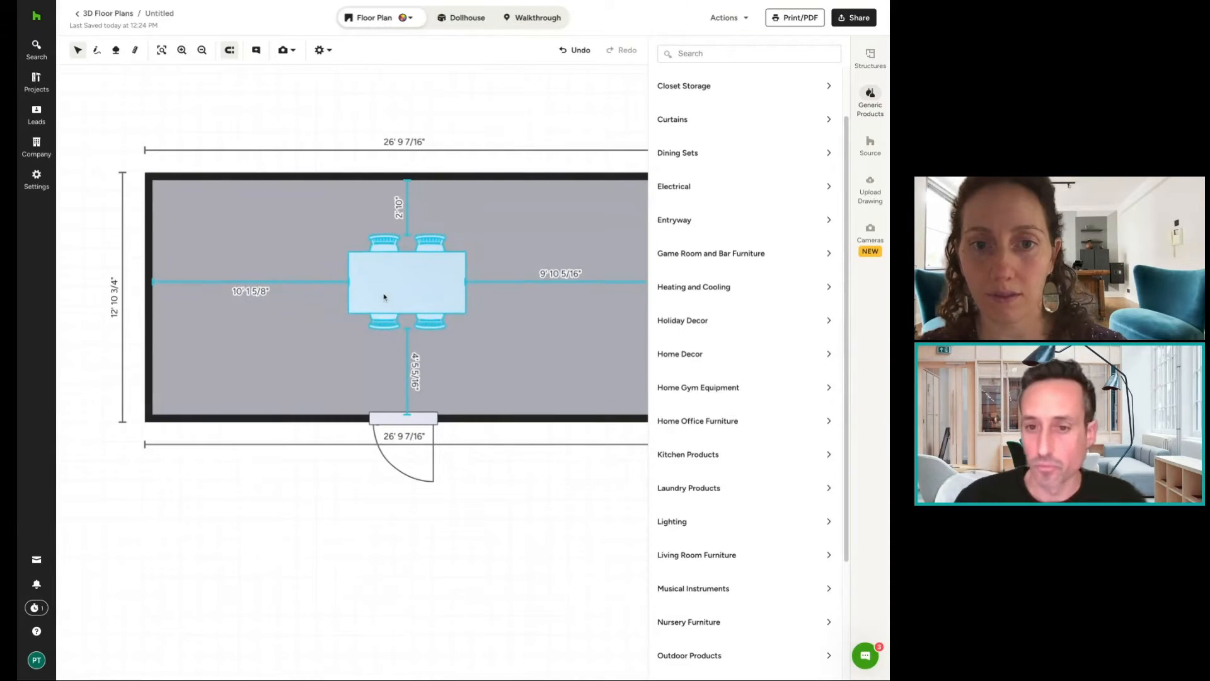
click(514, 479)
scroll(538, 487, right, 1)
scroll(538, 487, down, 1)
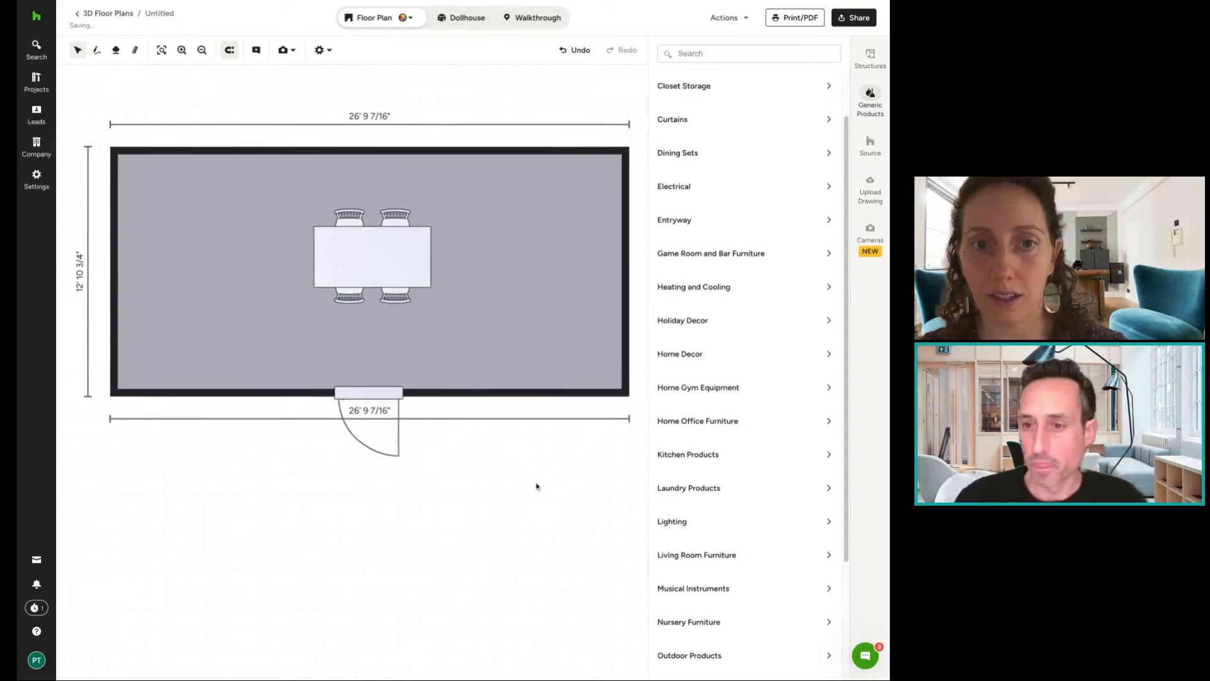
scroll(698, 317, down, 1)
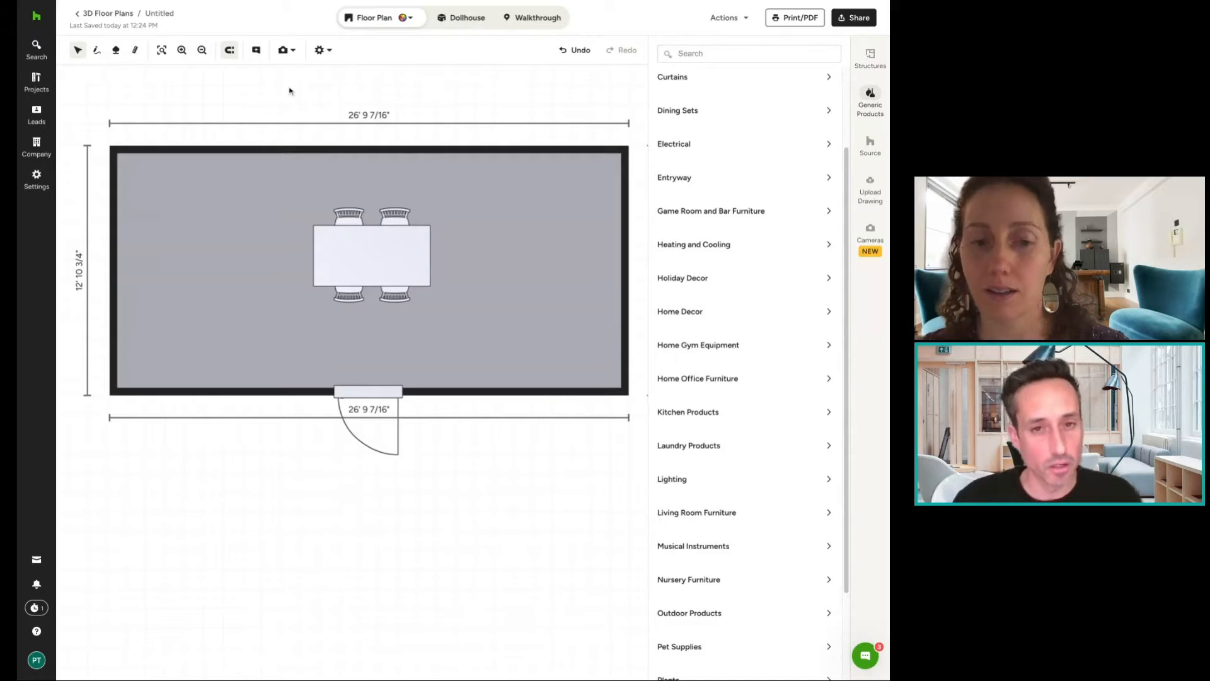
Rename the floor plan from Untitled to "Living Room Demo".
click(167, 14)
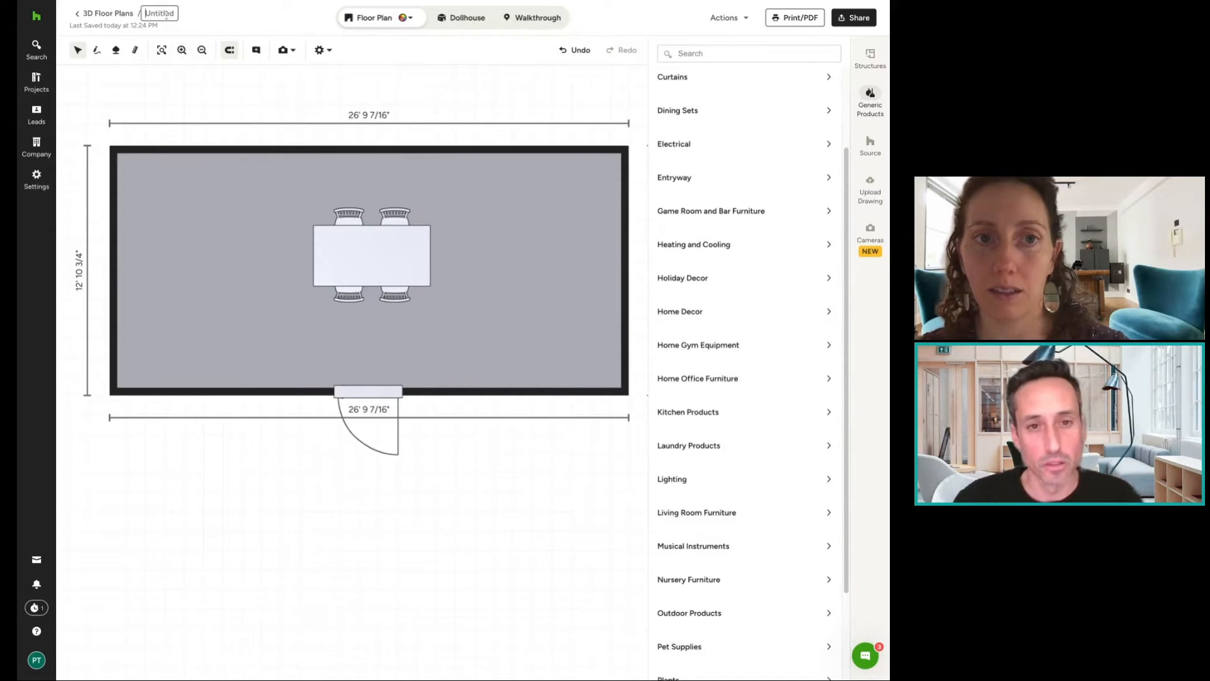
text(Living)
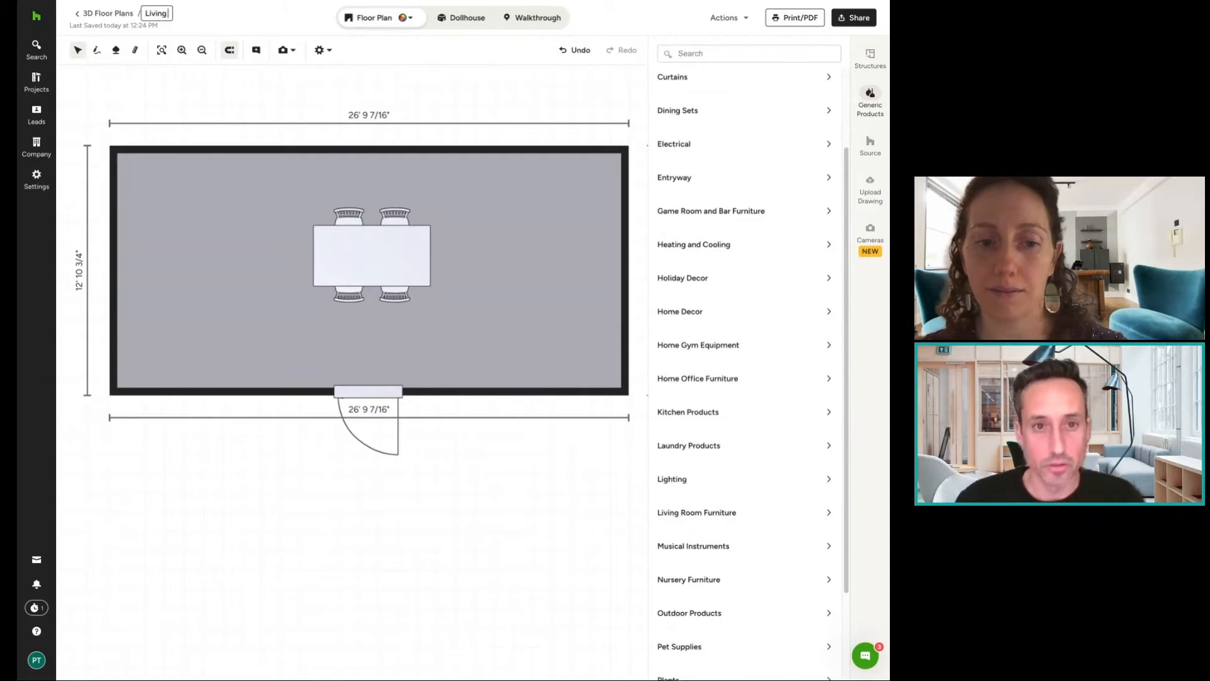
text( Room Demo)
key(Return)
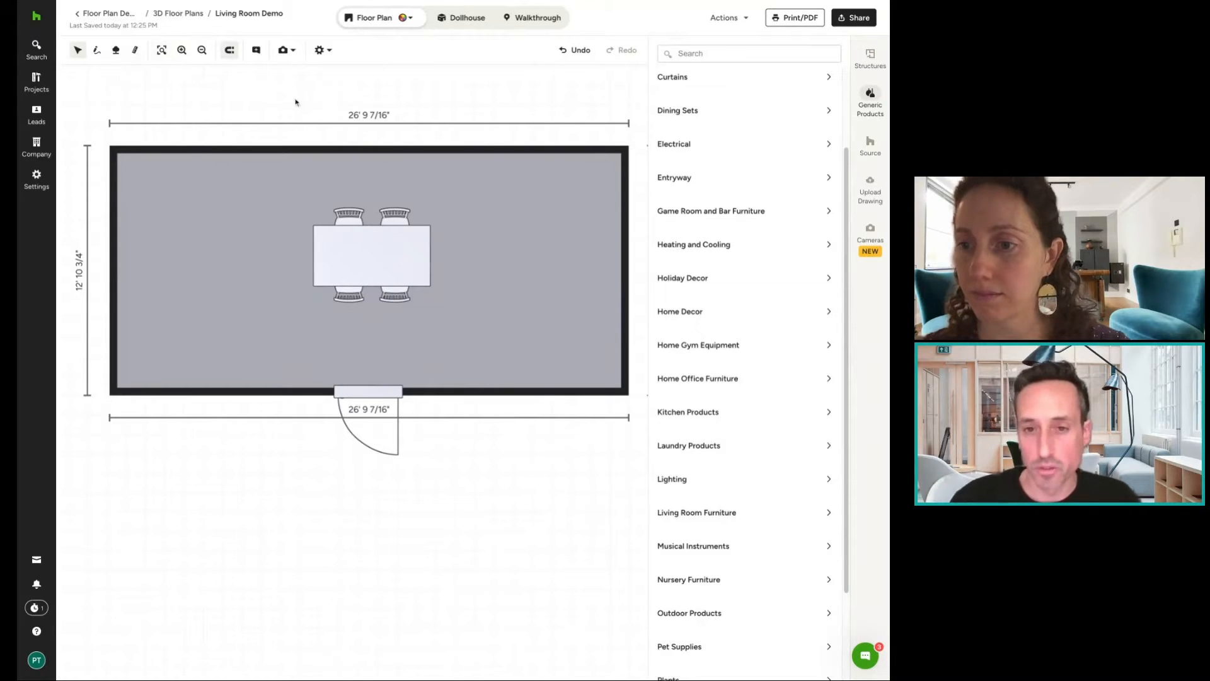
Apply the Birch Solid Floor prefinished plank from the wood flooring library to the room.
drag(331, 99, 328, 93)
click(515, 240)
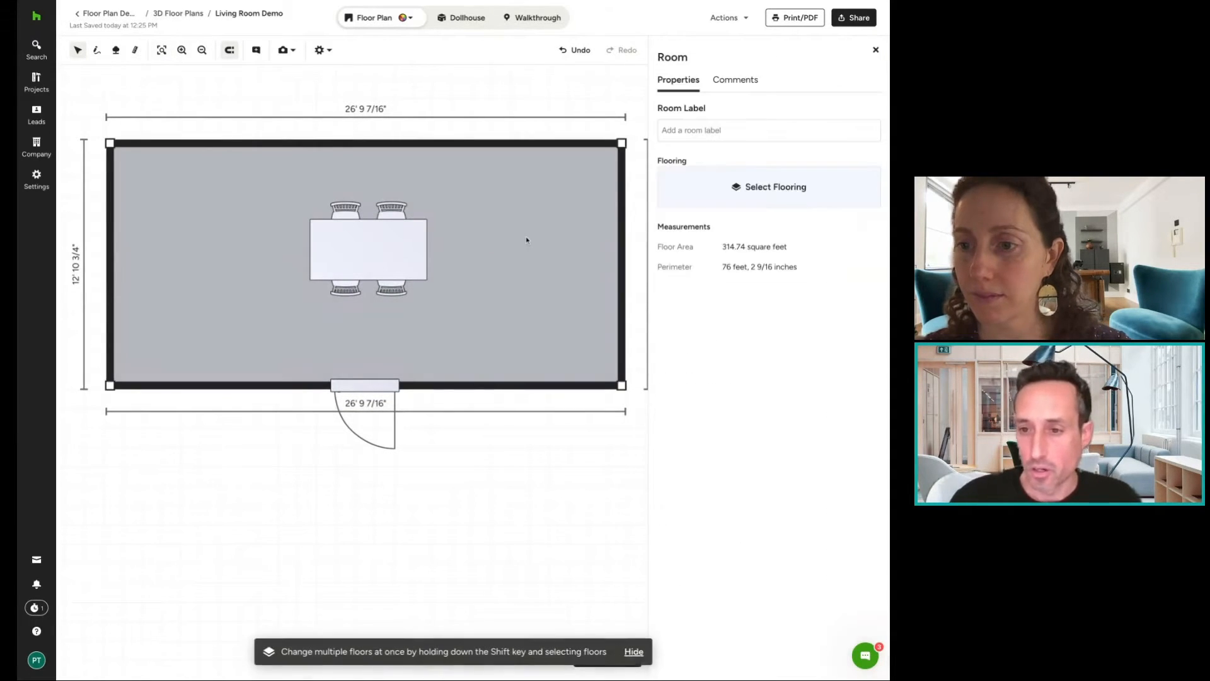
click(774, 182)
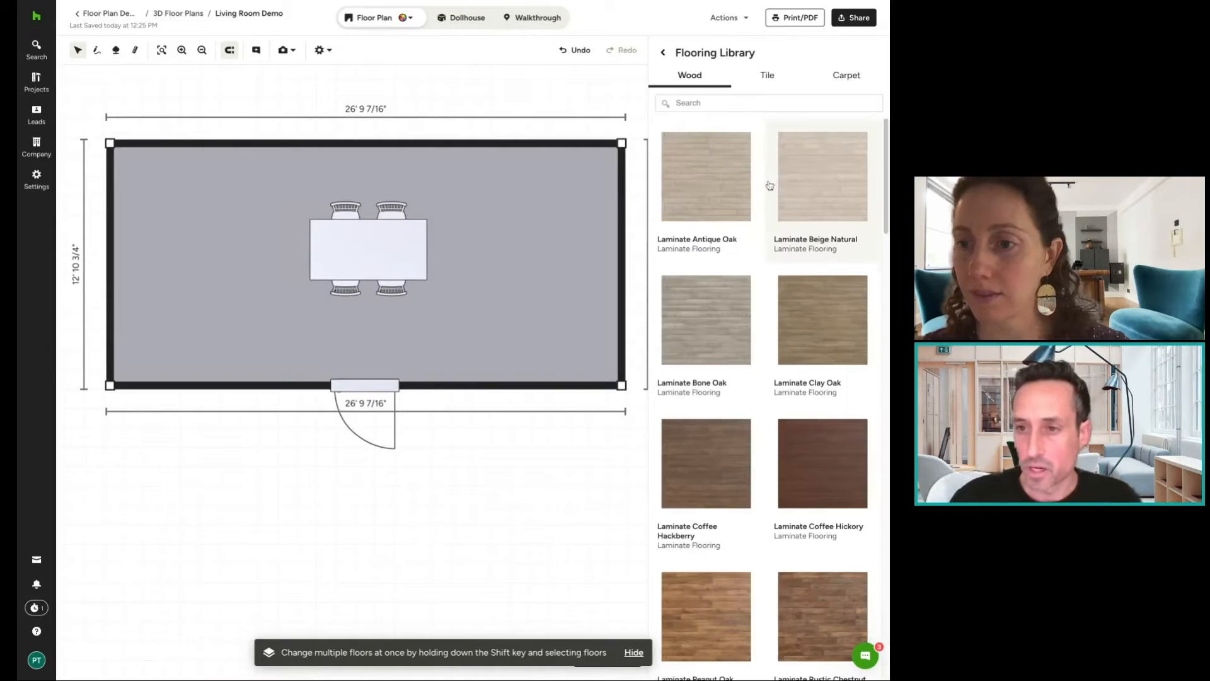
click(549, 94)
click(537, 307)
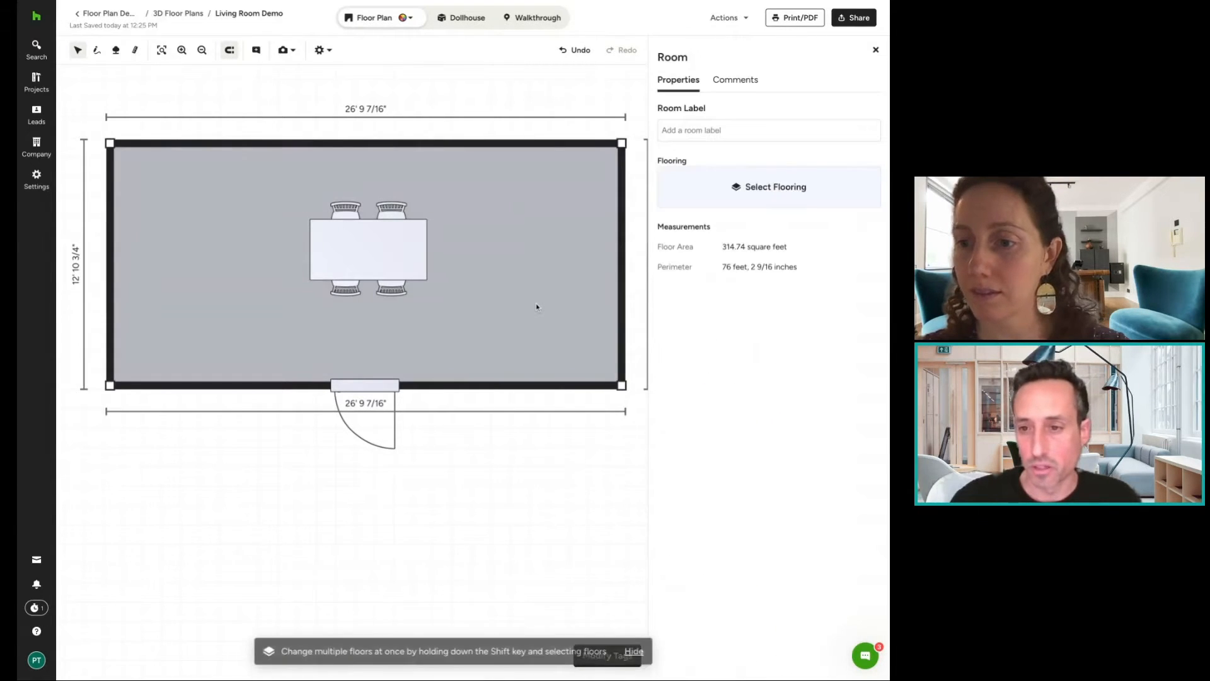
click(707, 192)
scroll(737, 344, down, 2)
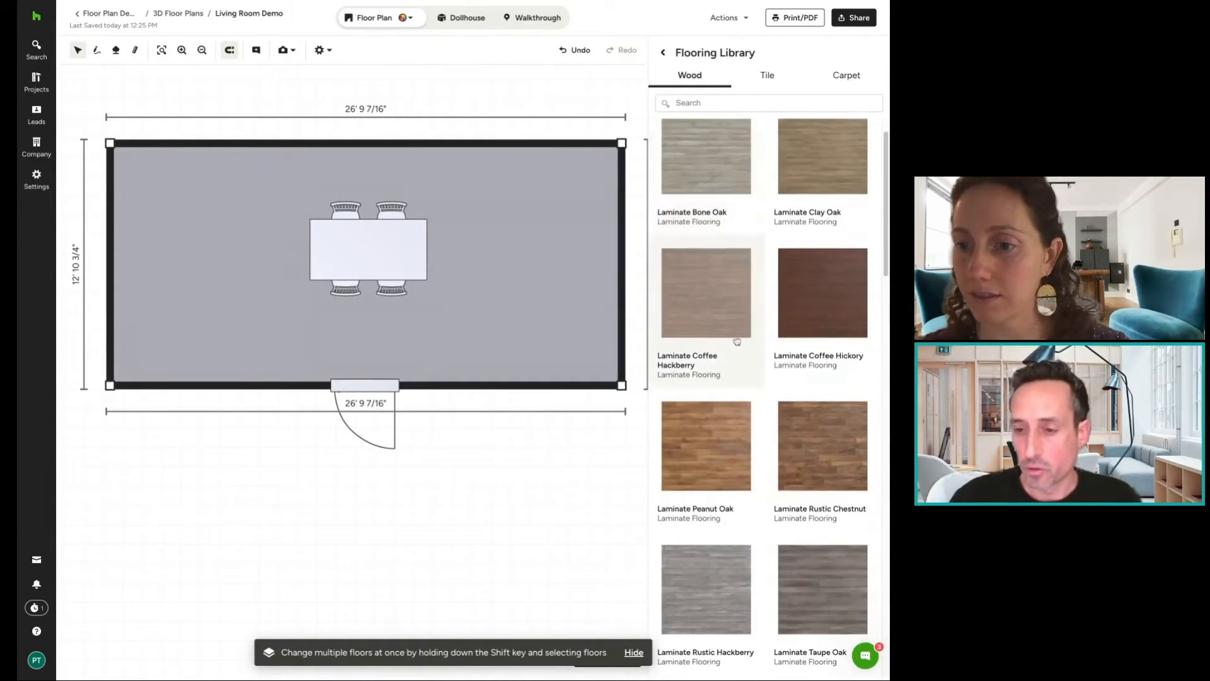
scroll(738, 353, down, 3)
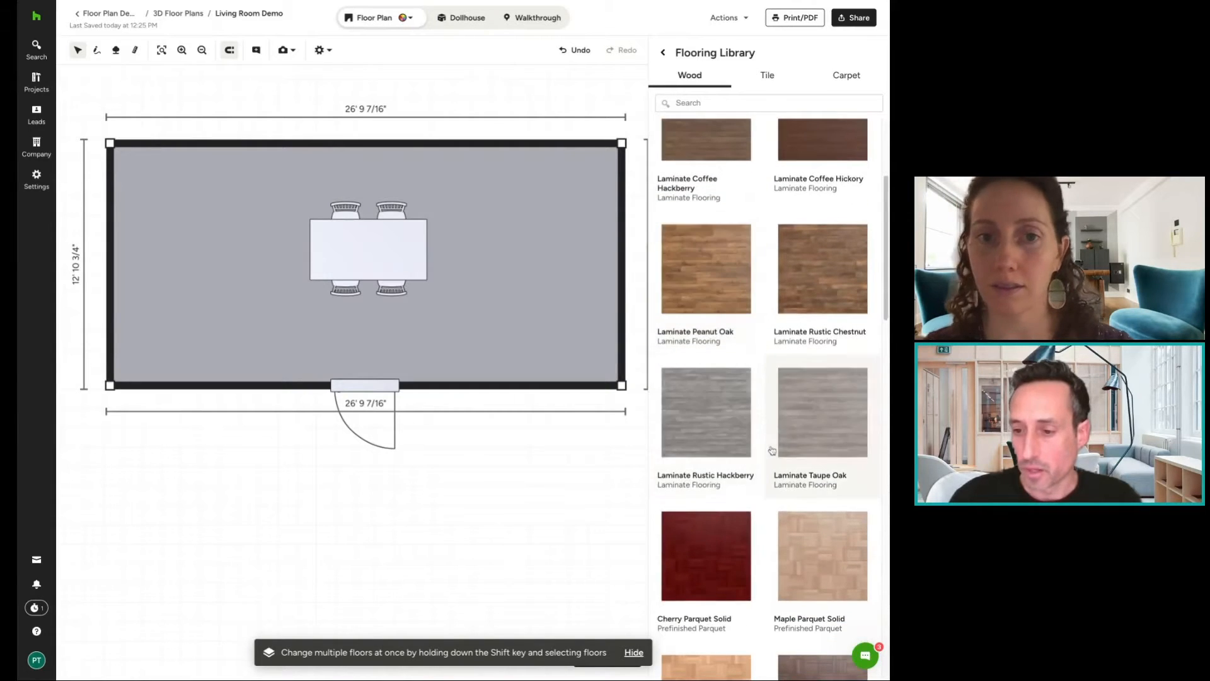
scroll(747, 416, down, 5)
scroll(757, 462, down, 4)
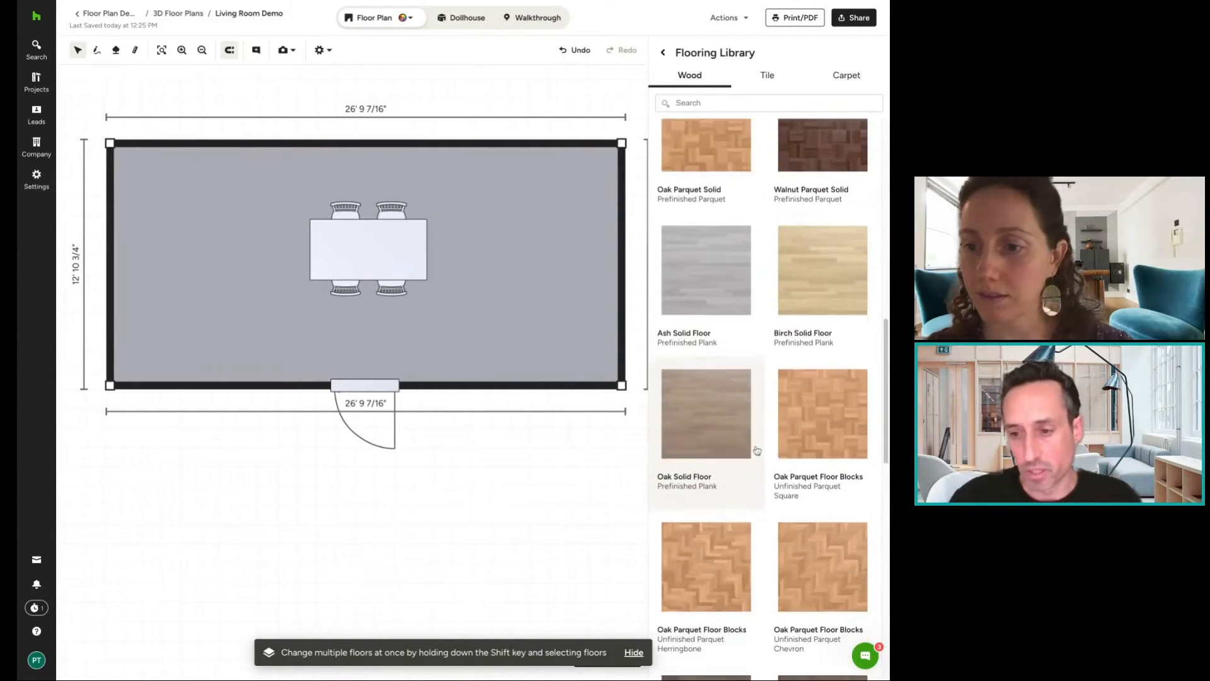
click(814, 288)
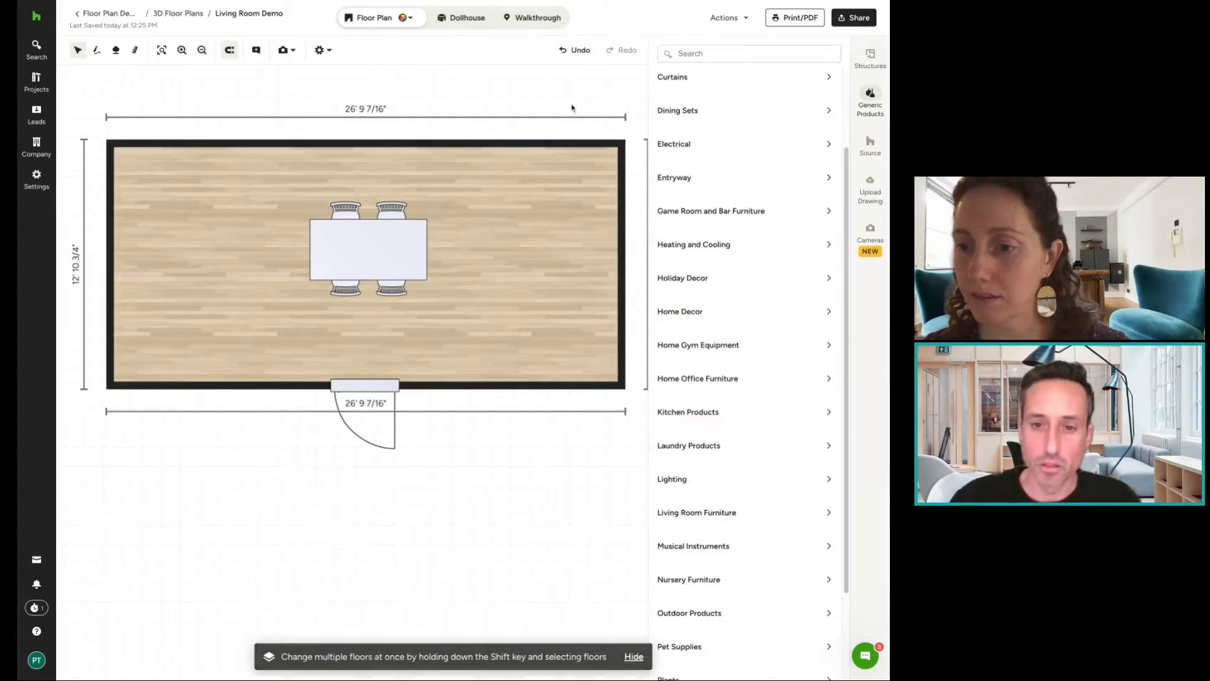
Set the room's birch flooring rotation to 90° and its plank size to 3 1/4".
click(515, 237)
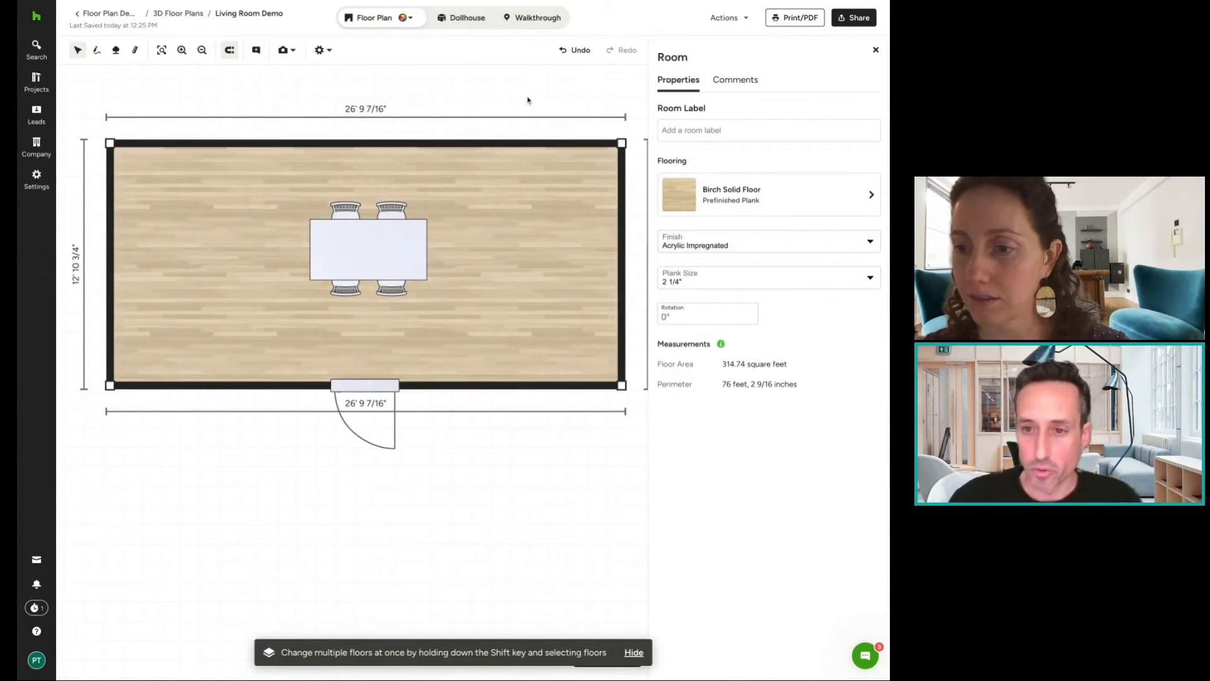
click(528, 101)
click(514, 225)
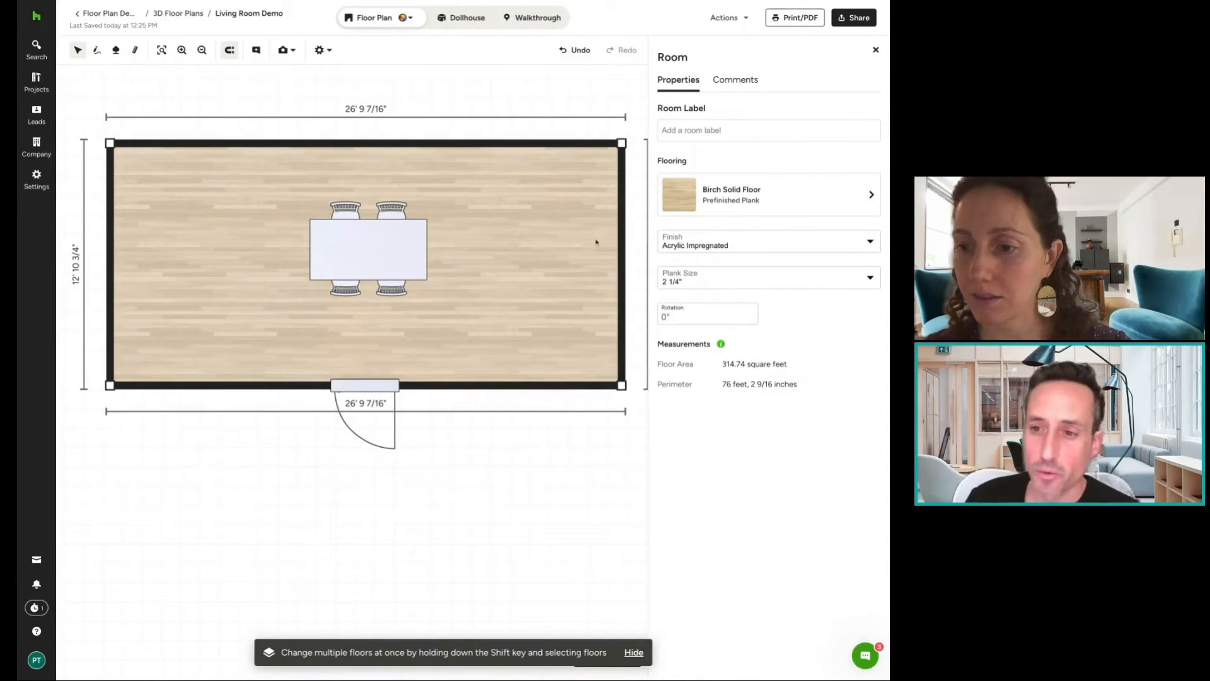
click(703, 319)
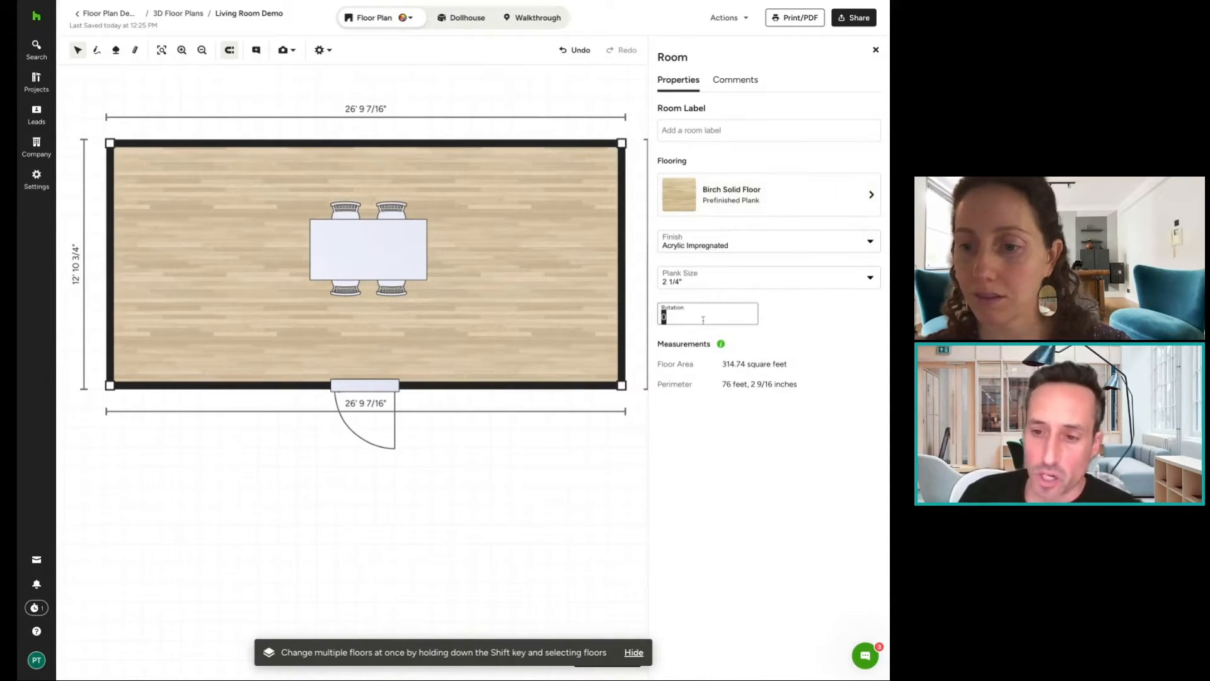
text(90)
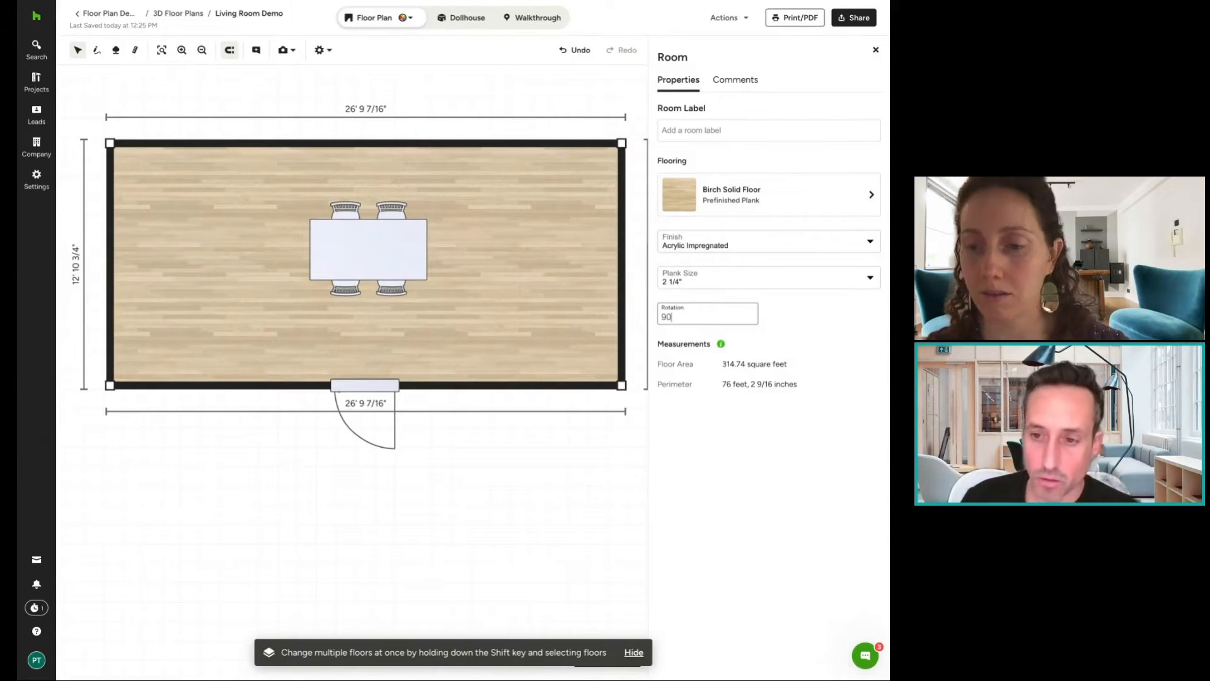
key(Return)
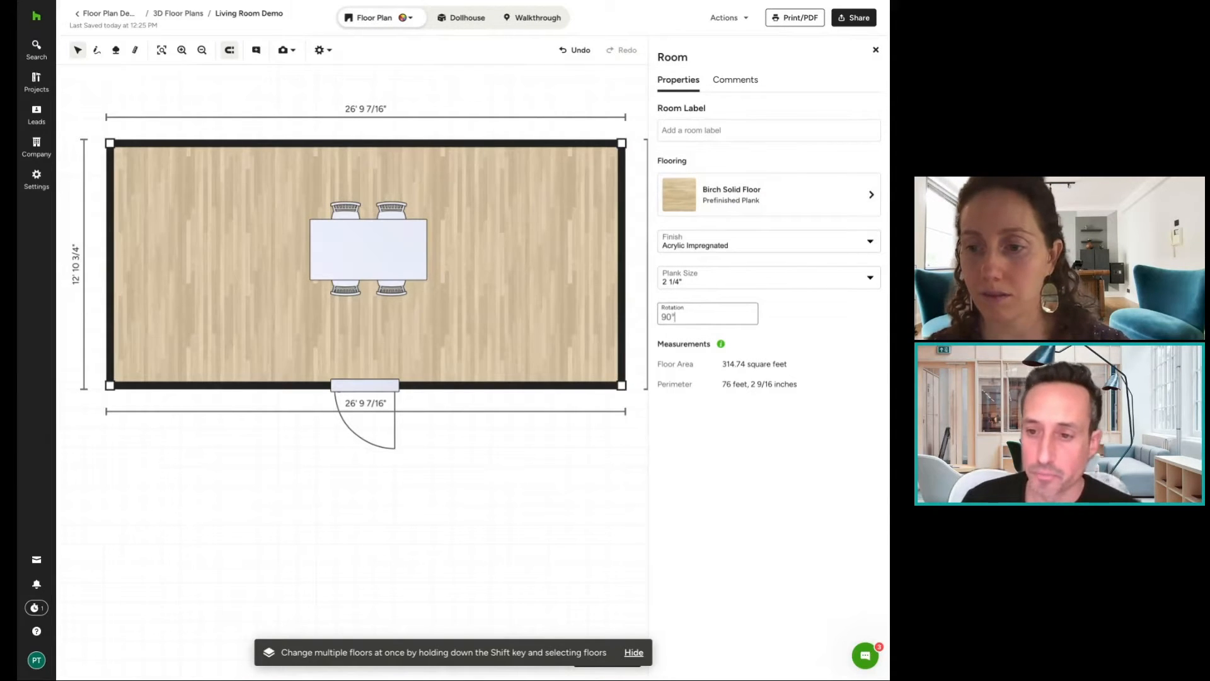
click(706, 290)
click(700, 321)
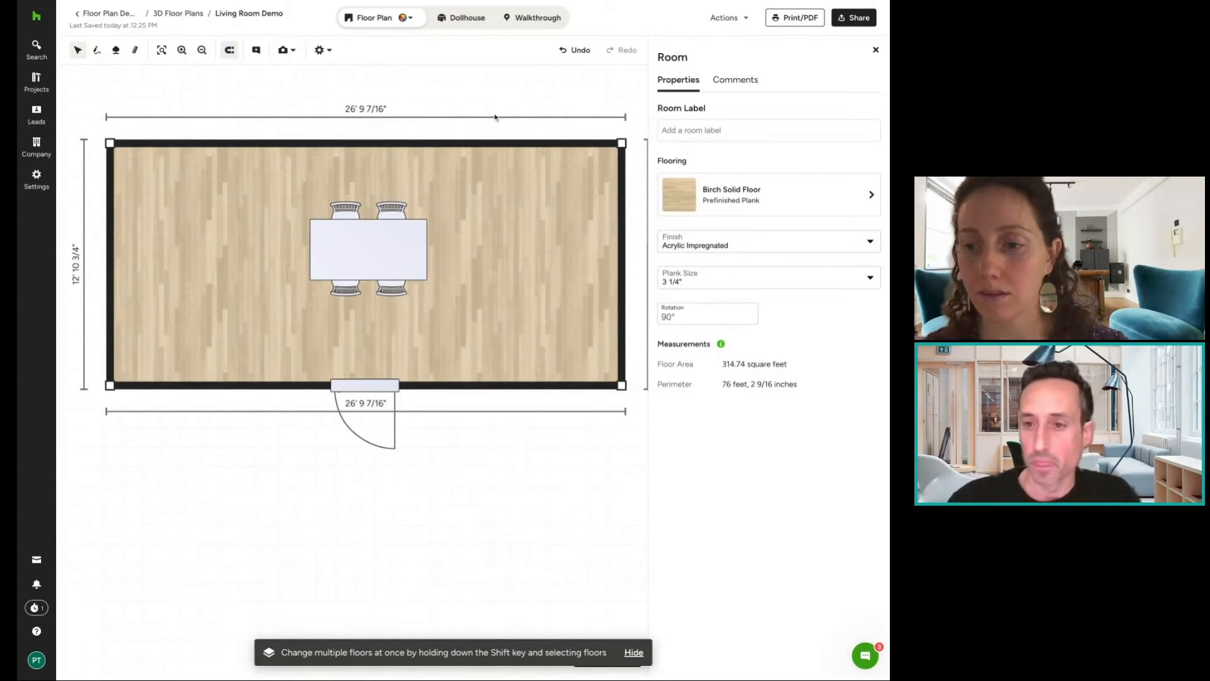
Deselect the room, check its flooring in the Dollhouse view, and return to the floor plan.
click(494, 117)
click(460, 18)
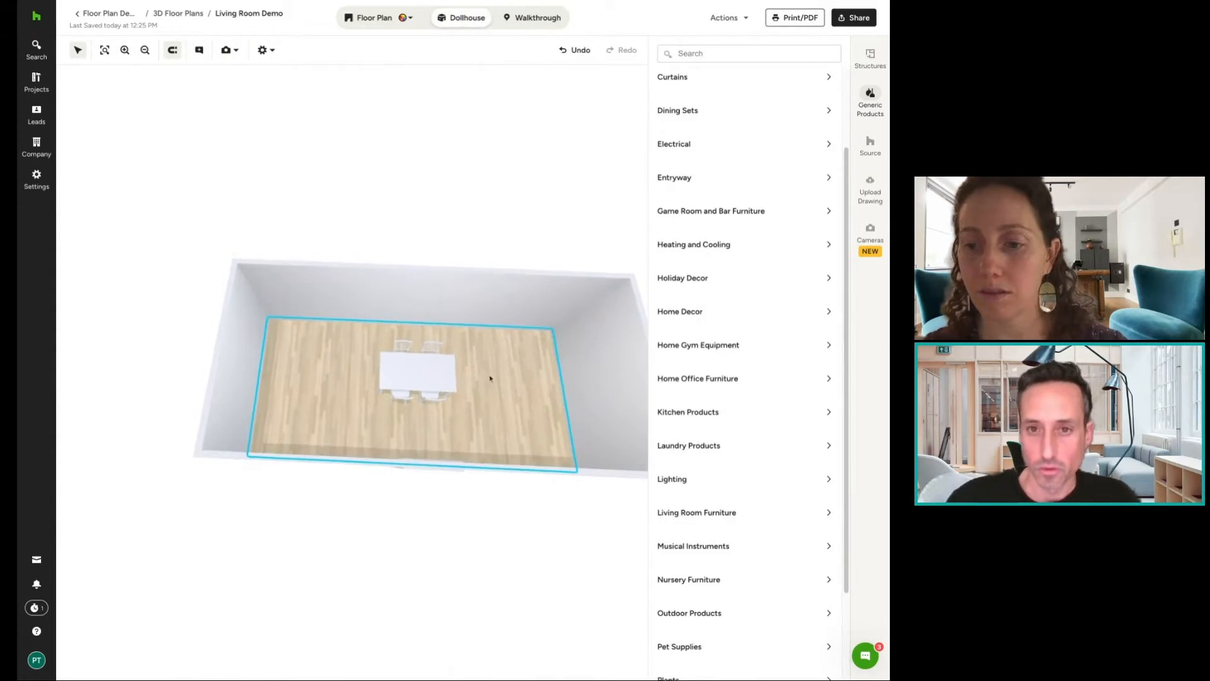
click(373, 22)
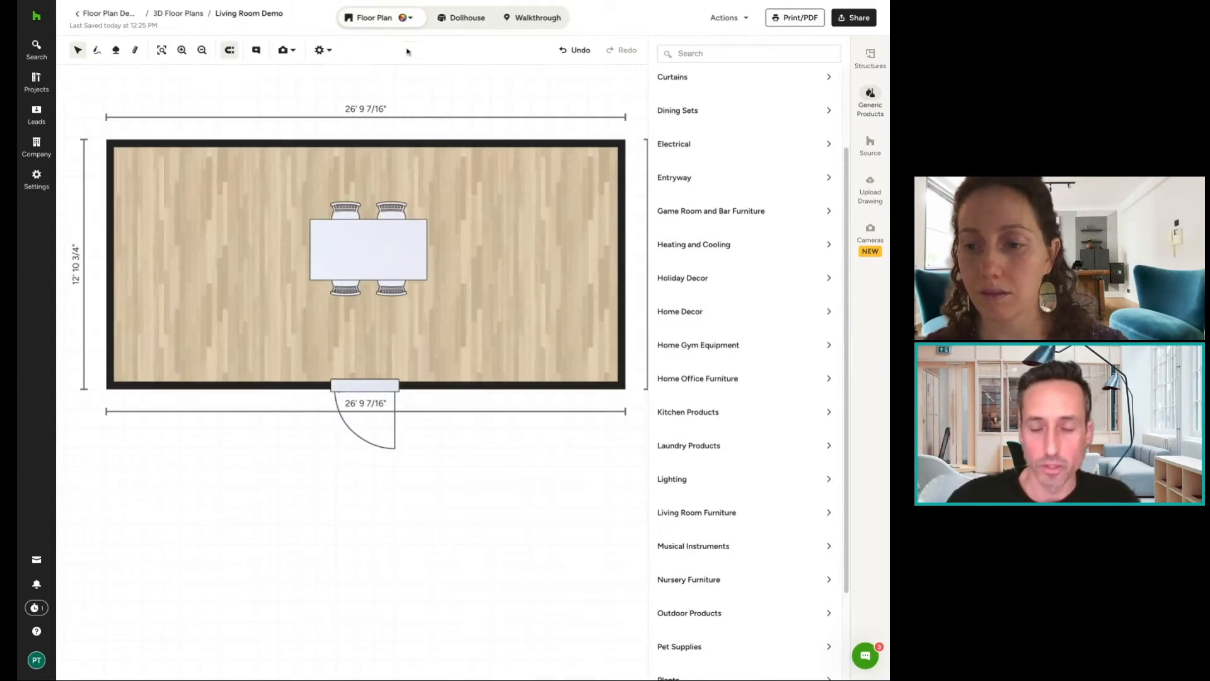
Show the floor plan in the Black & White style and switch it back to Color.
click(413, 20)
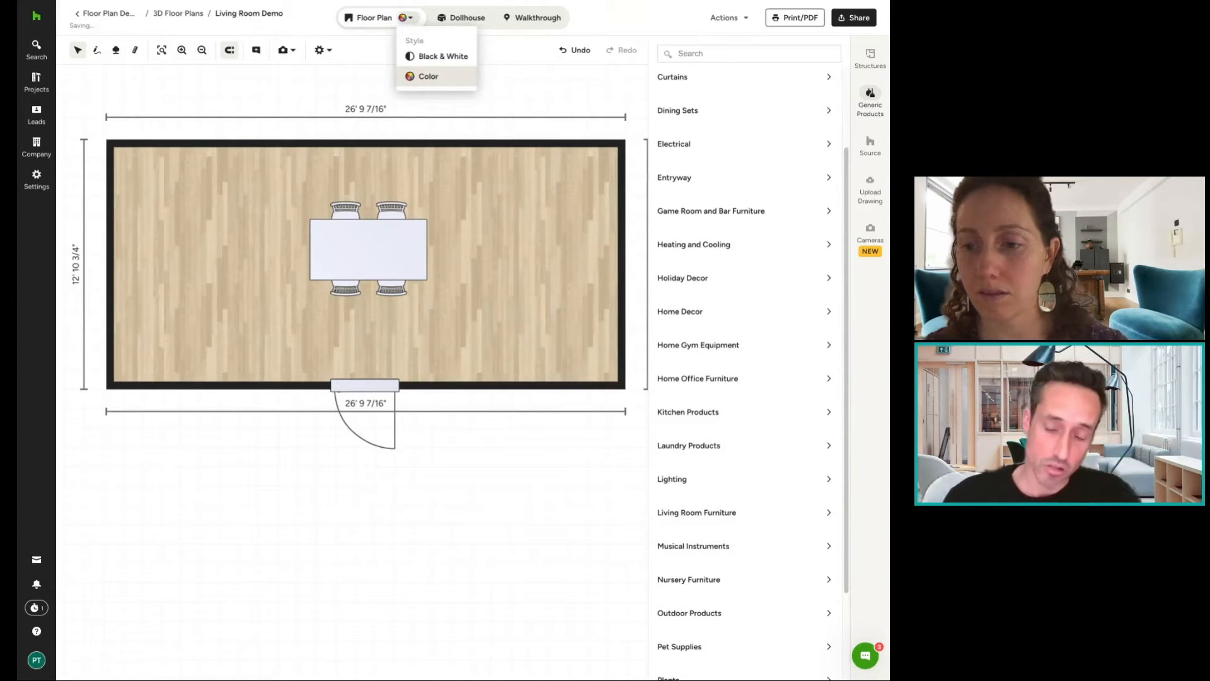
click(416, 58)
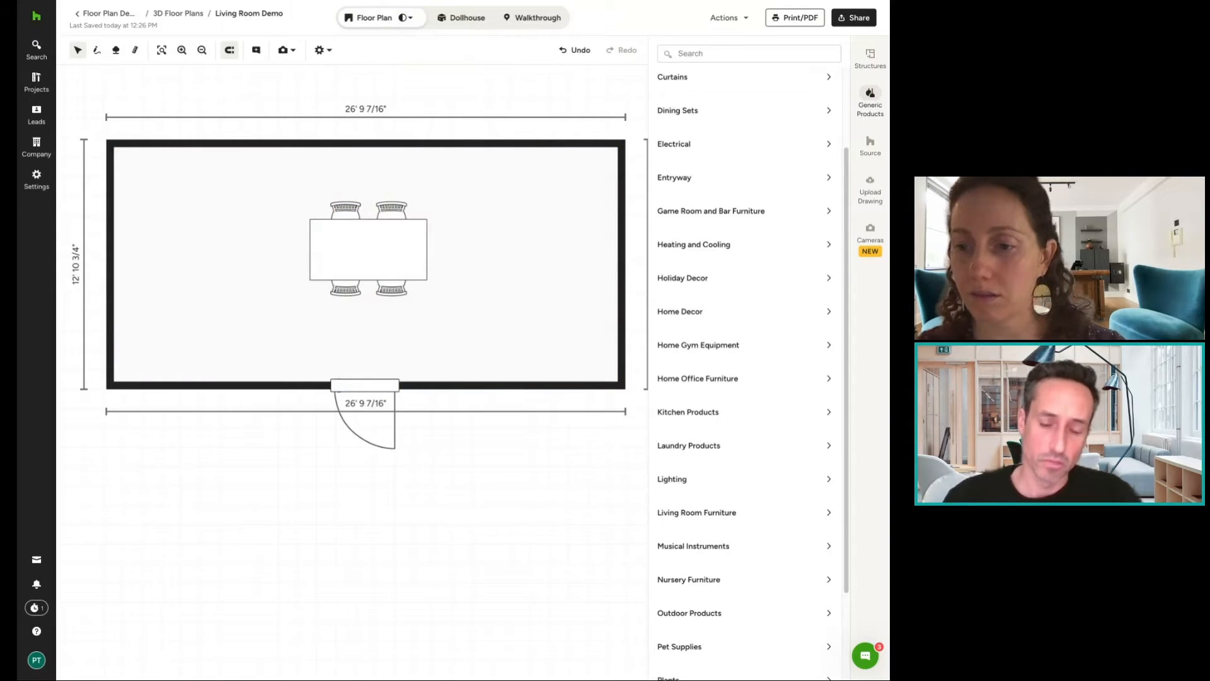
click(408, 20)
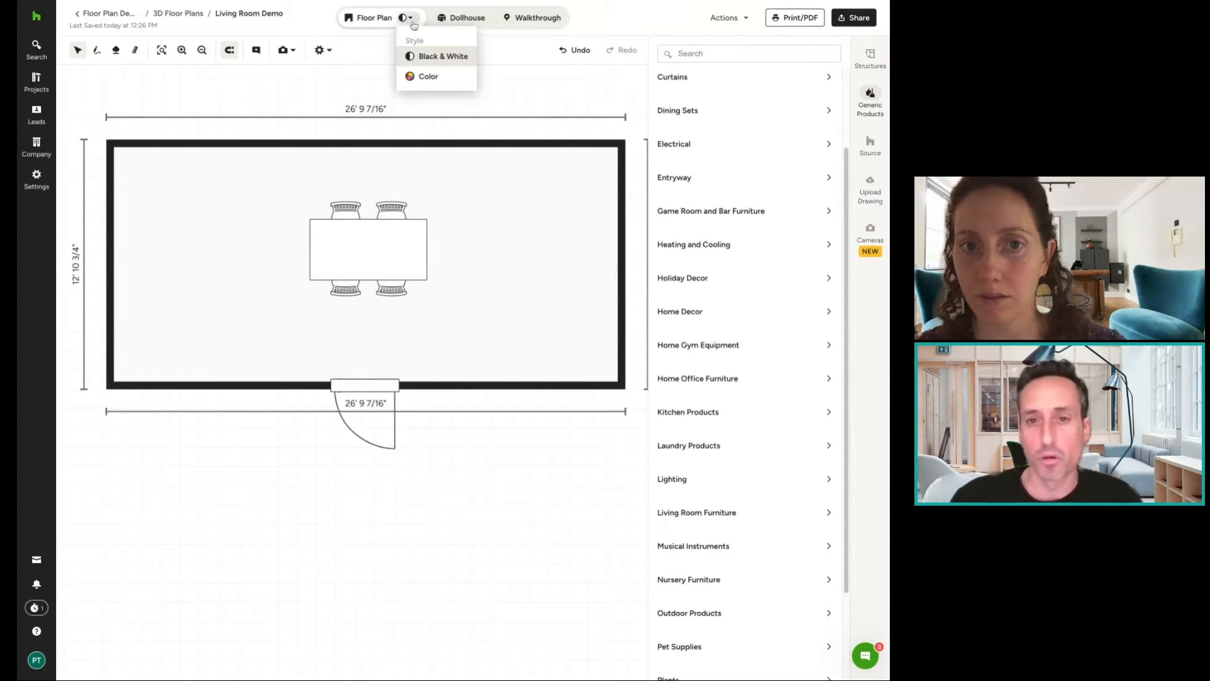
click(417, 84)
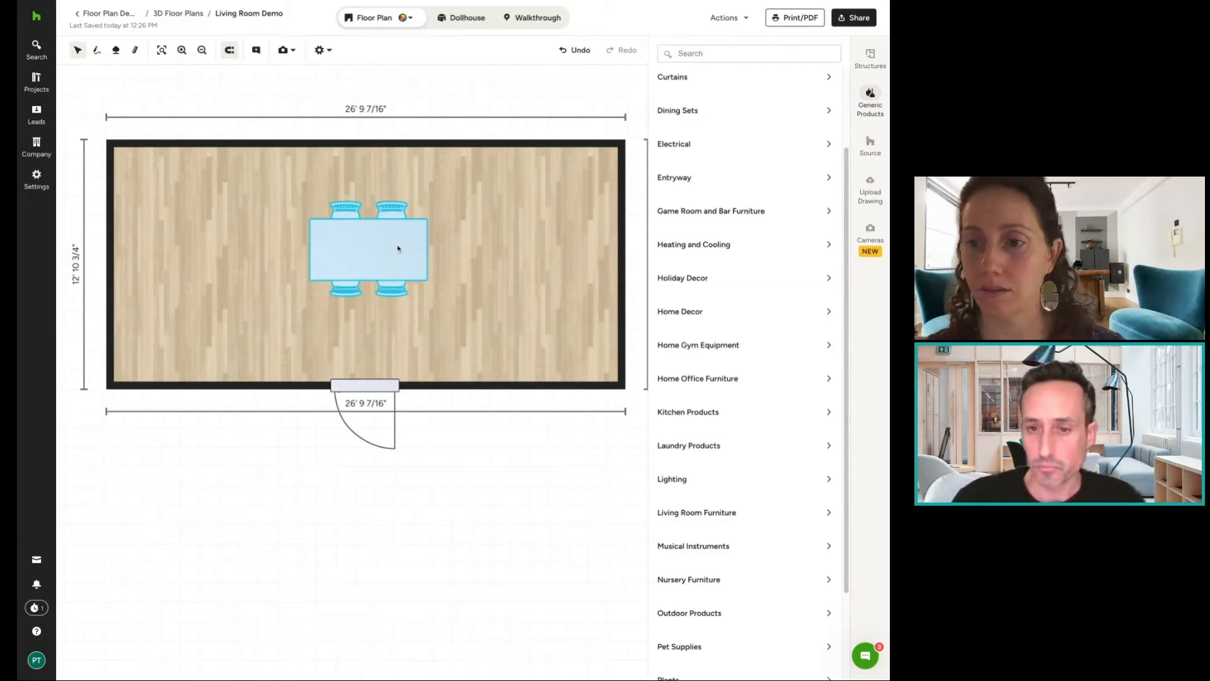
Delete the dining set from the room.
click(369, 249)
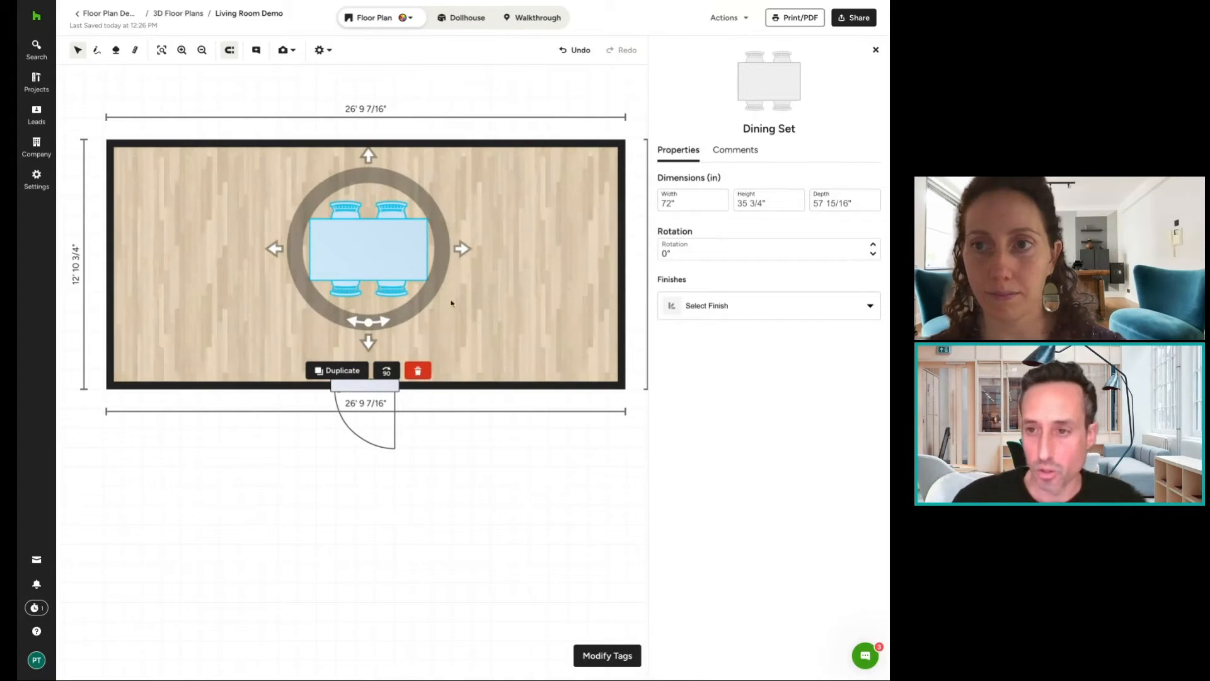
click(418, 372)
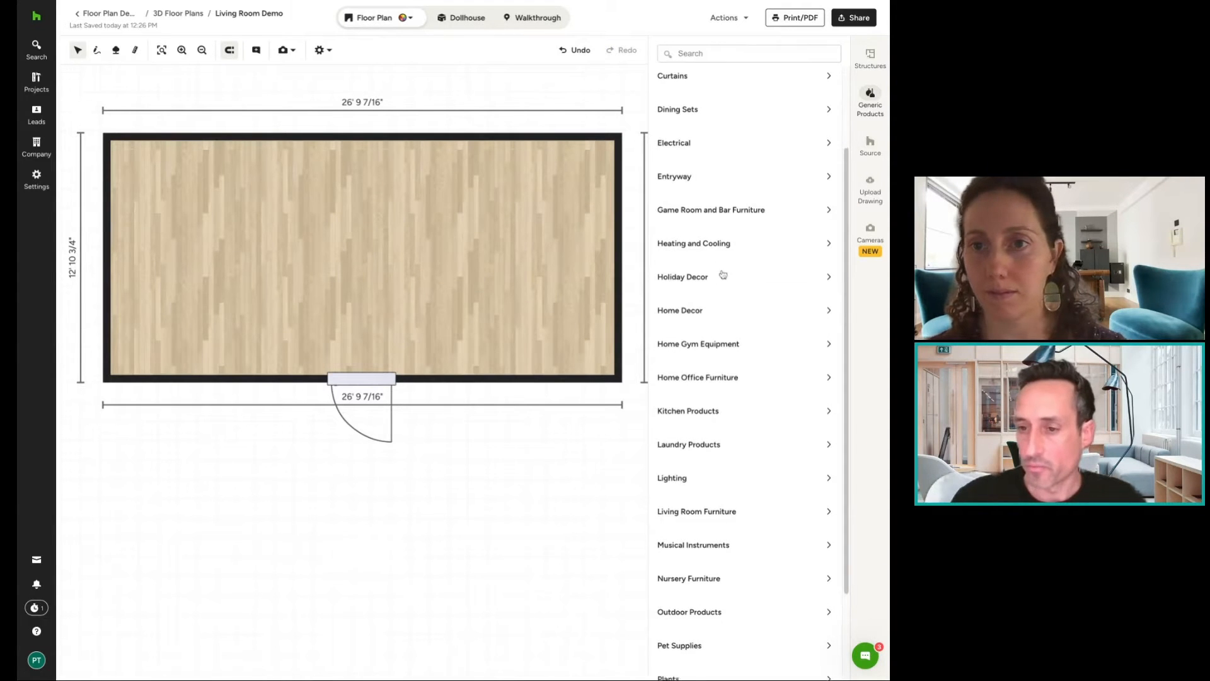
Look through the list of generic product categories for something to place in the empty room.
scroll(731, 256, down, 1)
scroll(748, 398, down, 1)
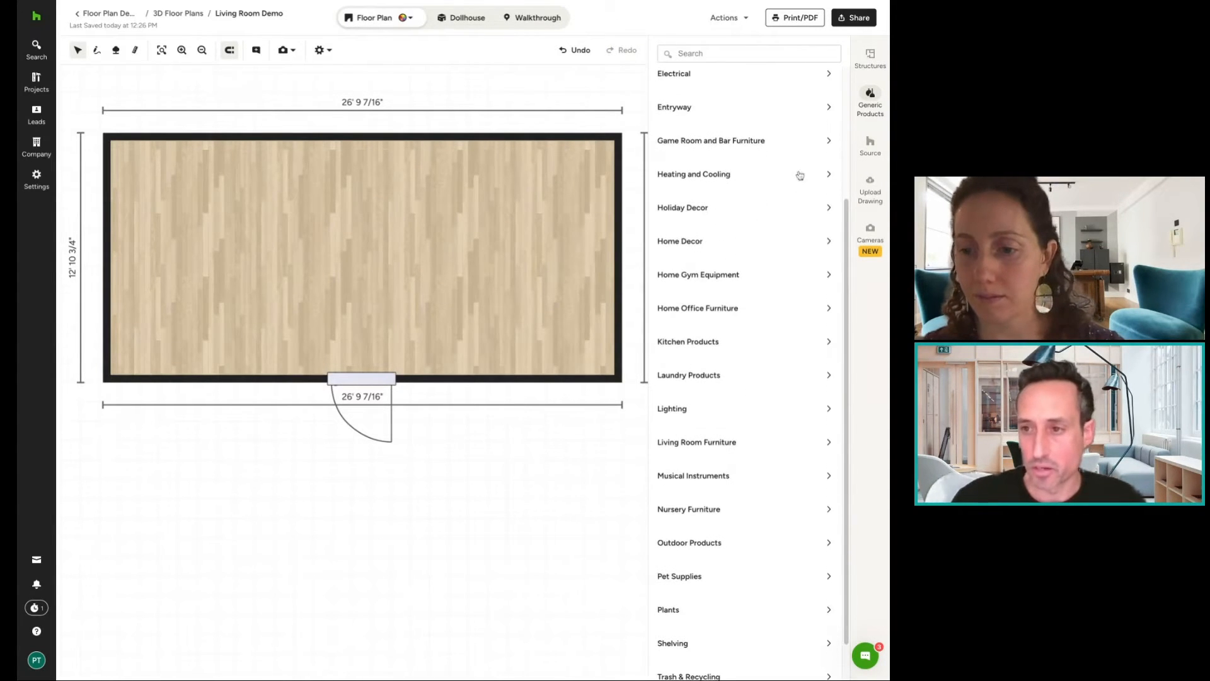
scroll(770, 208, up, 1)
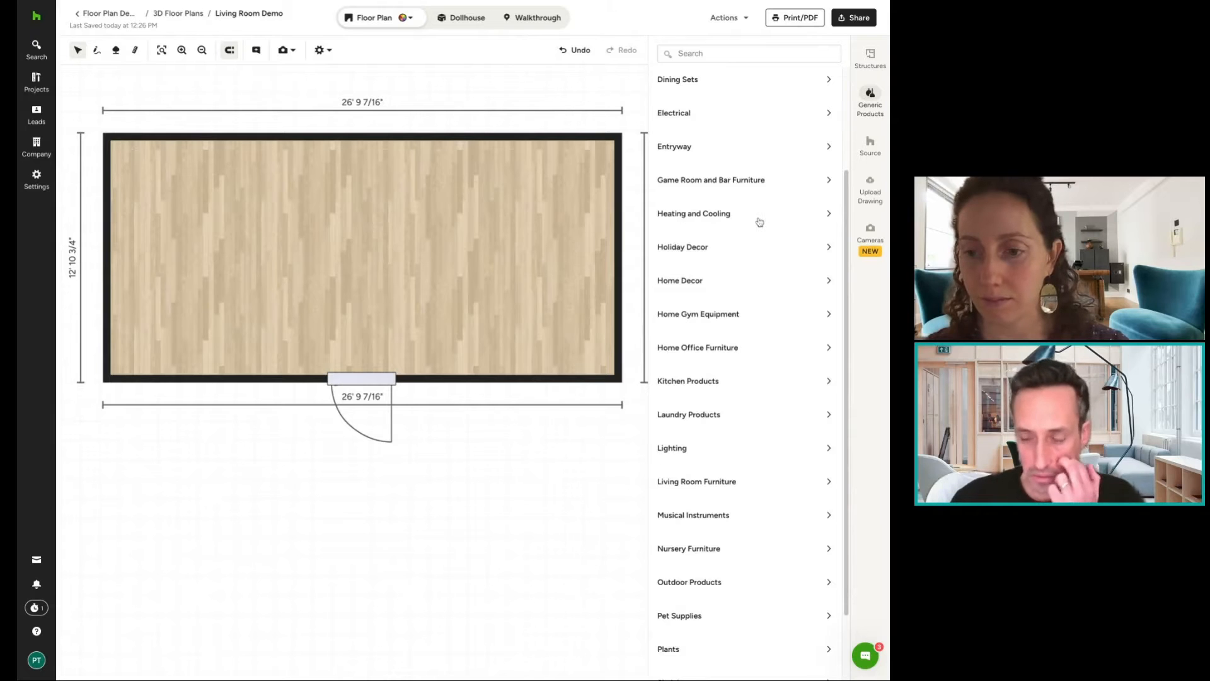
scroll(782, 202, up, 1)
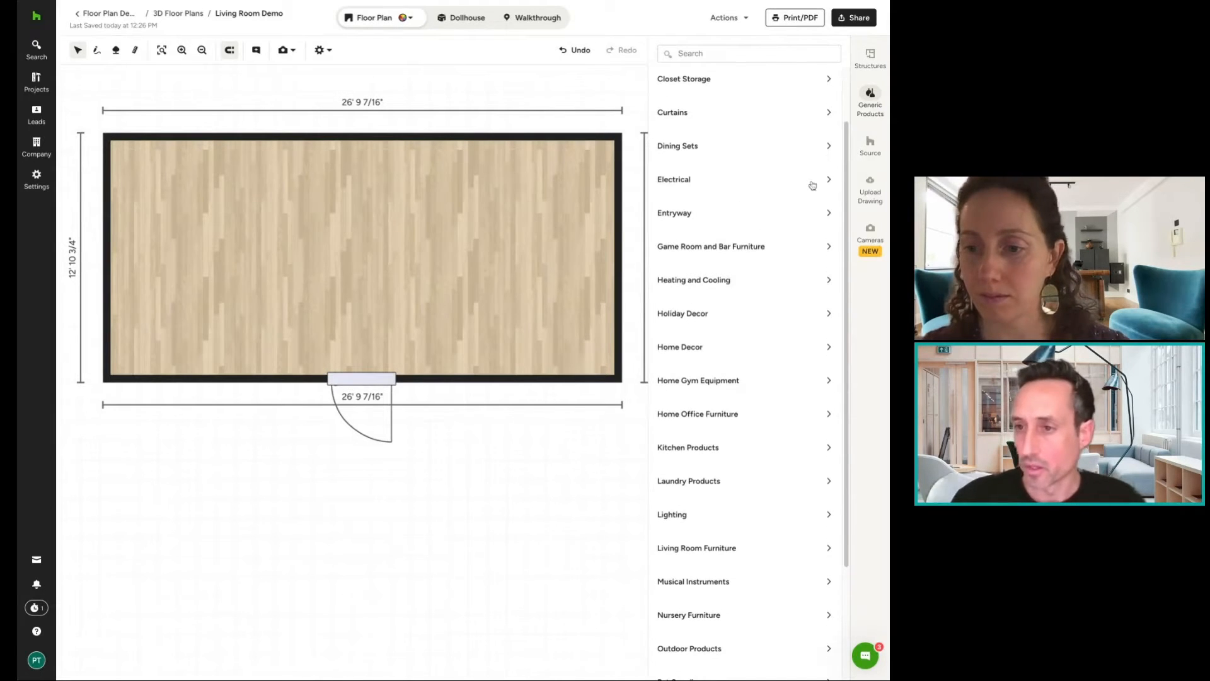
Browse the Source product catalog down to Furniture, Living Room Furniture, Sofas & Sectionals.
click(869, 142)
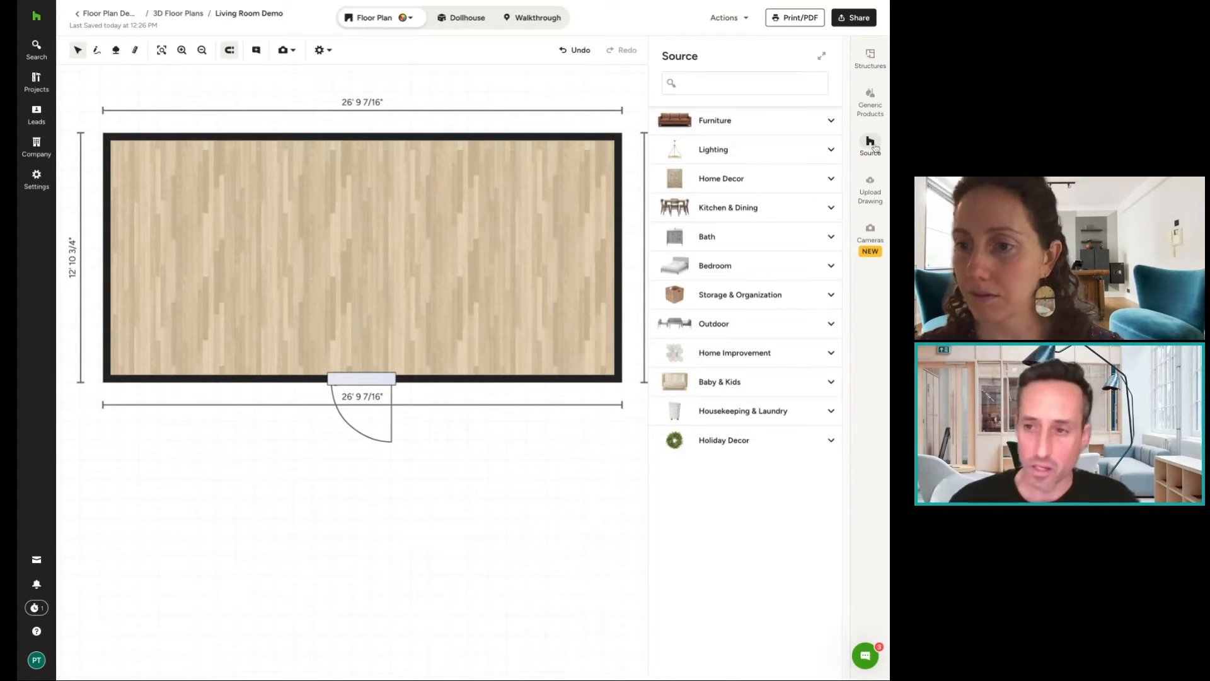
click(814, 131)
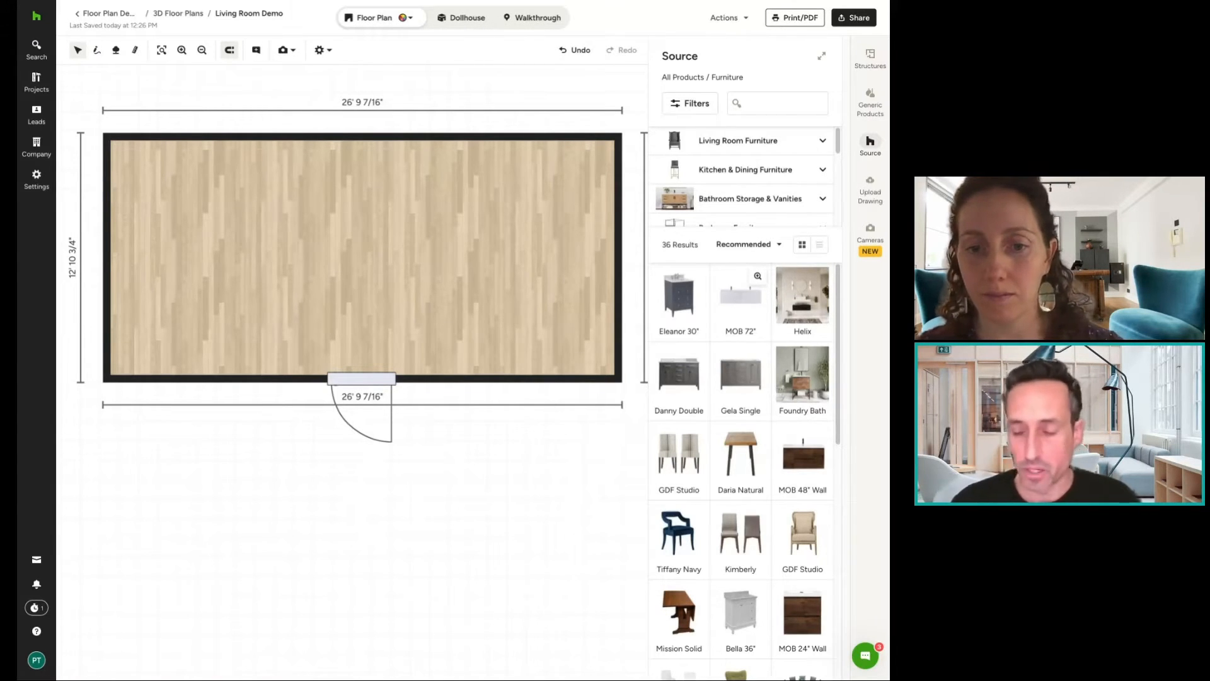
scroll(739, 358, down, 3)
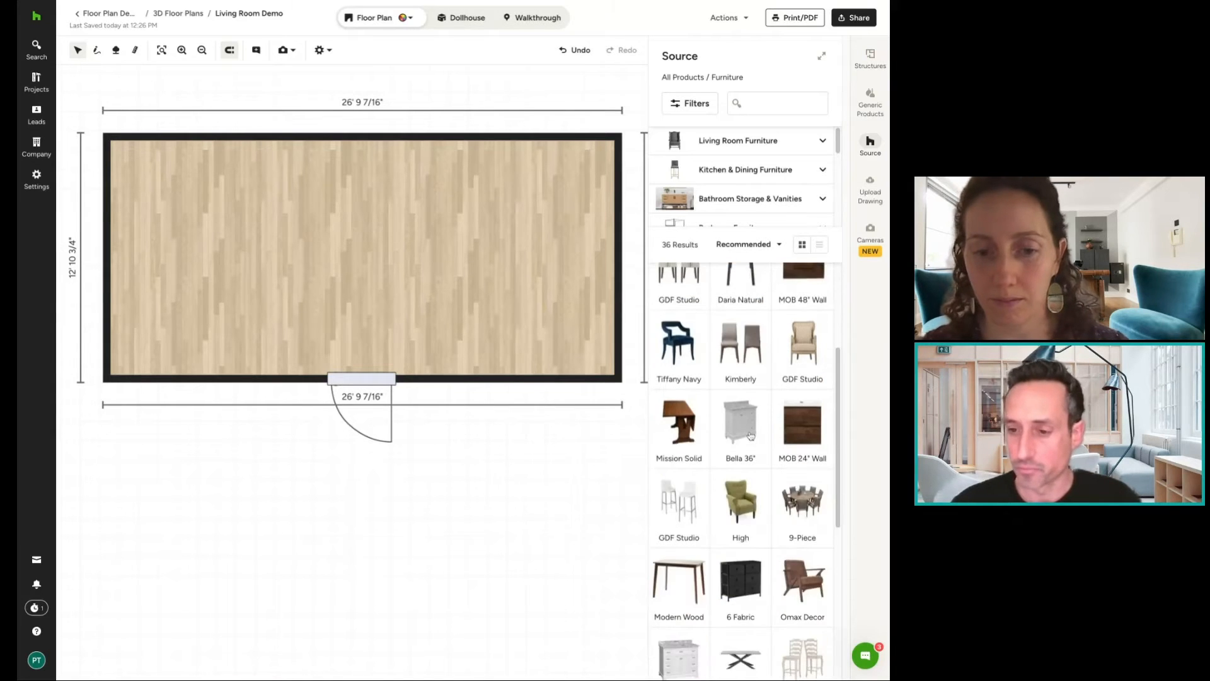
scroll(739, 358, up, 3)
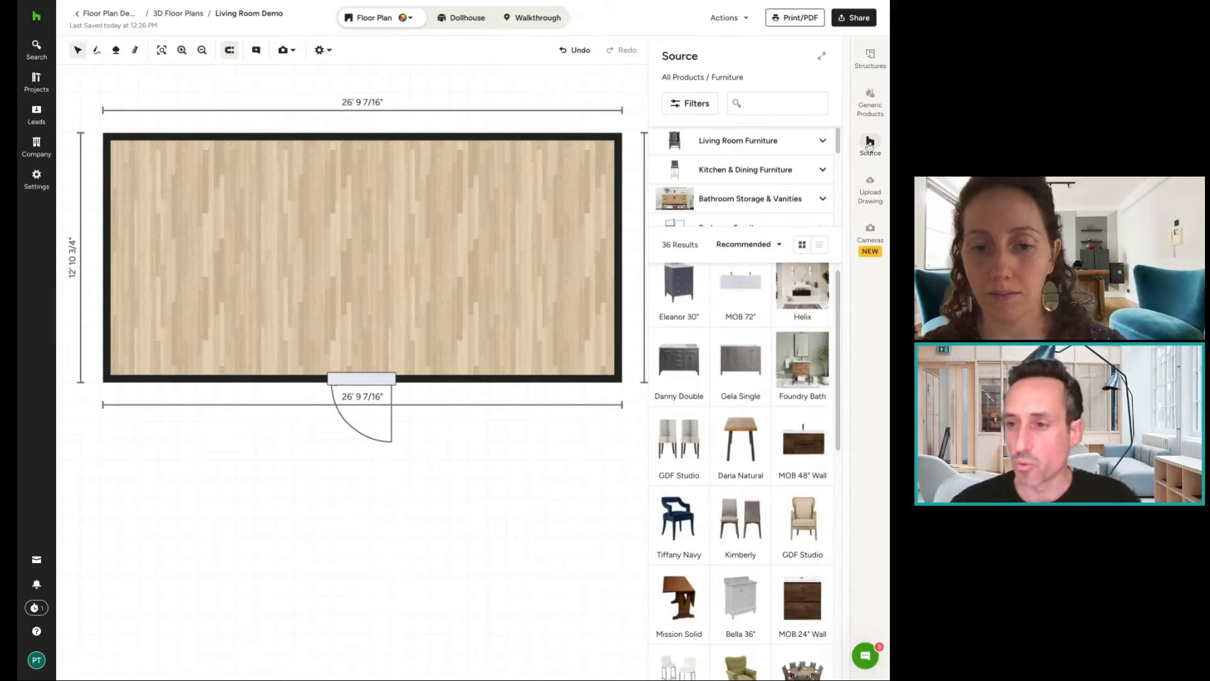
click(764, 145)
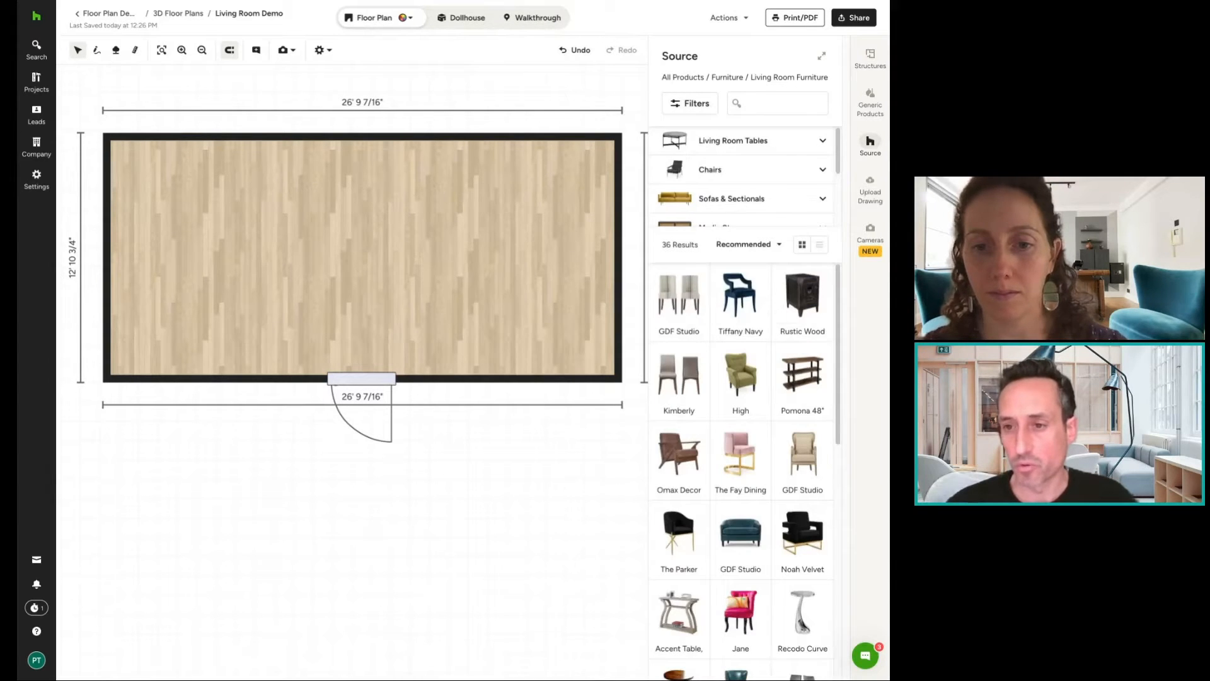
click(755, 200)
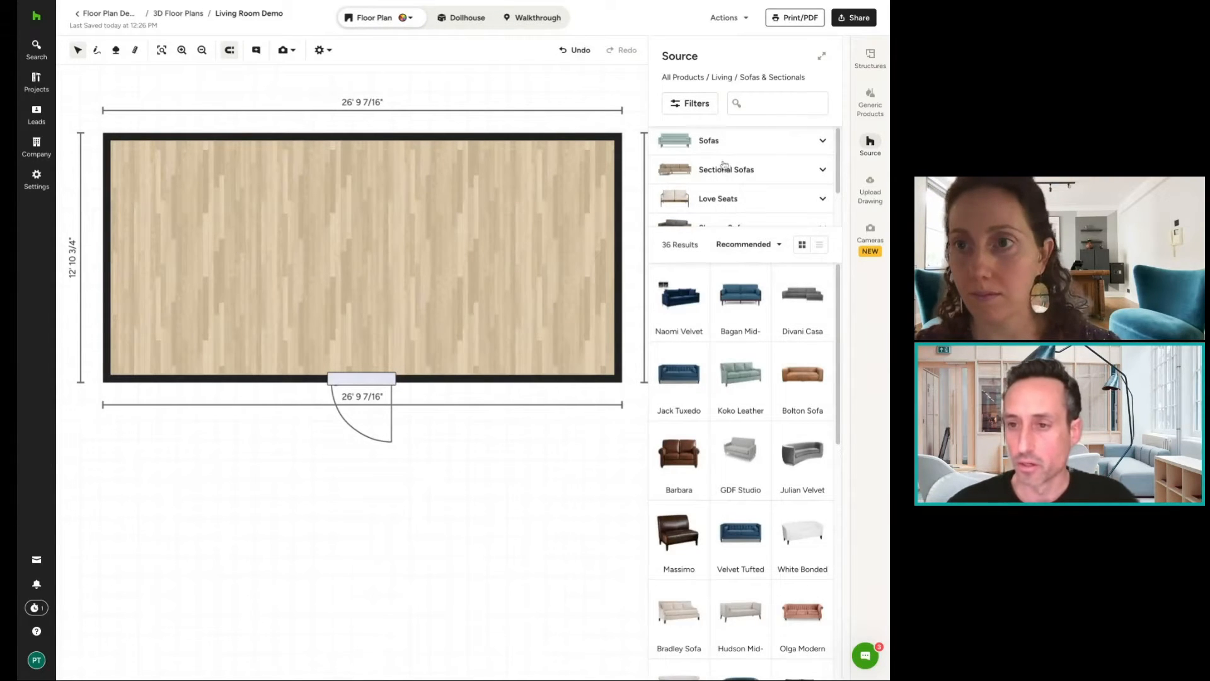
scroll(729, 175, down, 1)
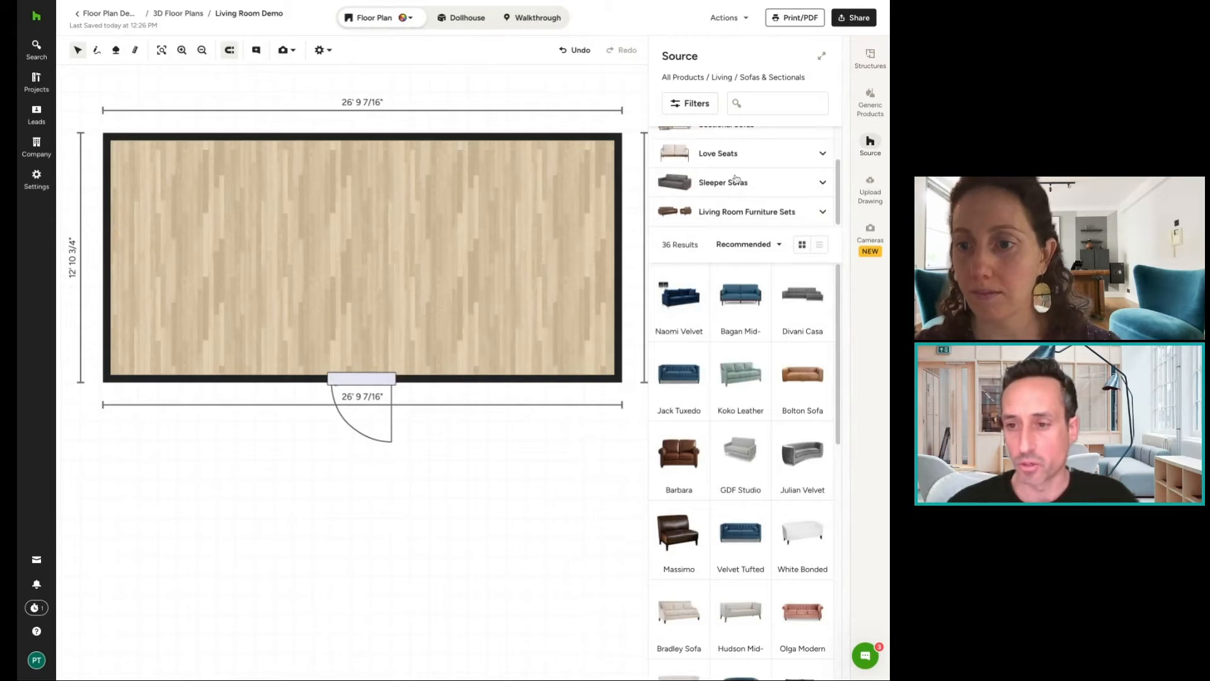
scroll(737, 179, up, 2)
Filter the sofas and sectionals by the color Blue and look through the matching products.
click(698, 106)
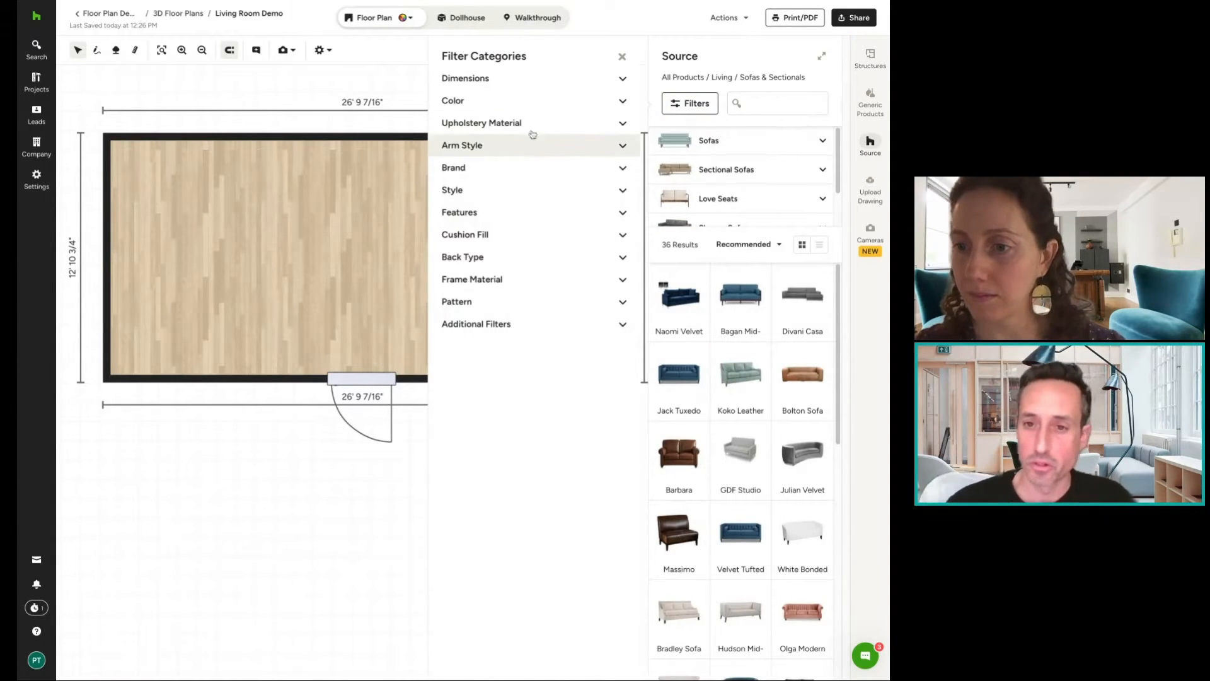
click(542, 110)
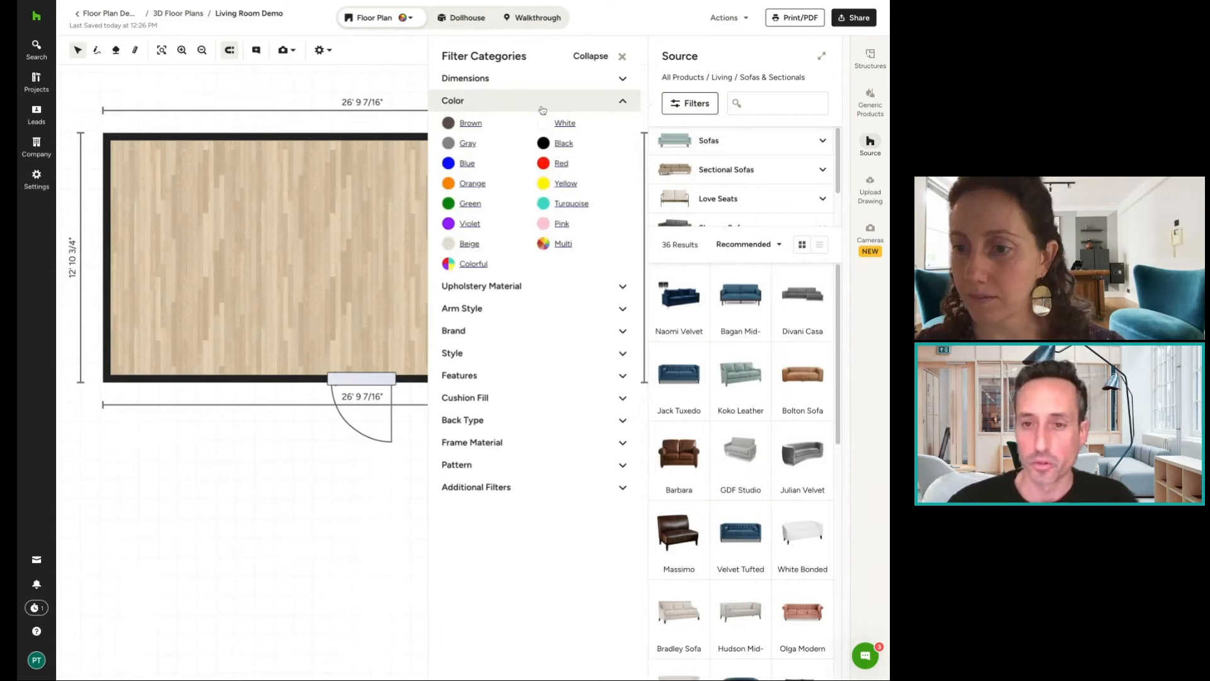
click(468, 165)
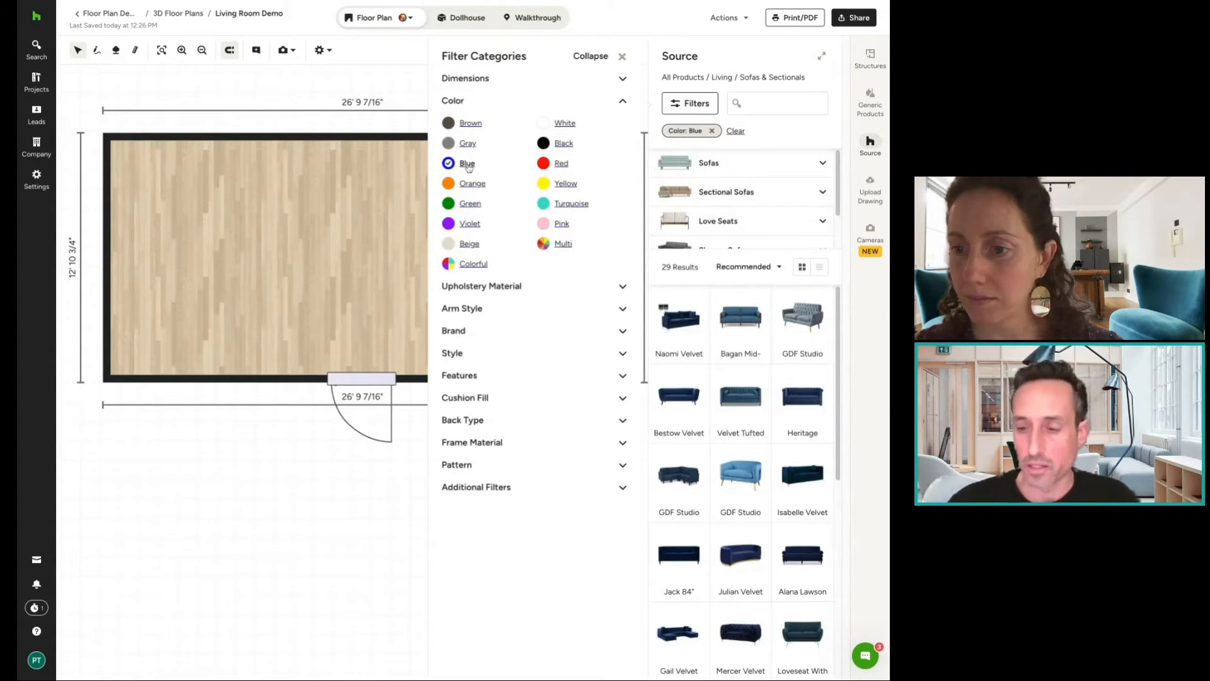
scroll(767, 416, down, 3)
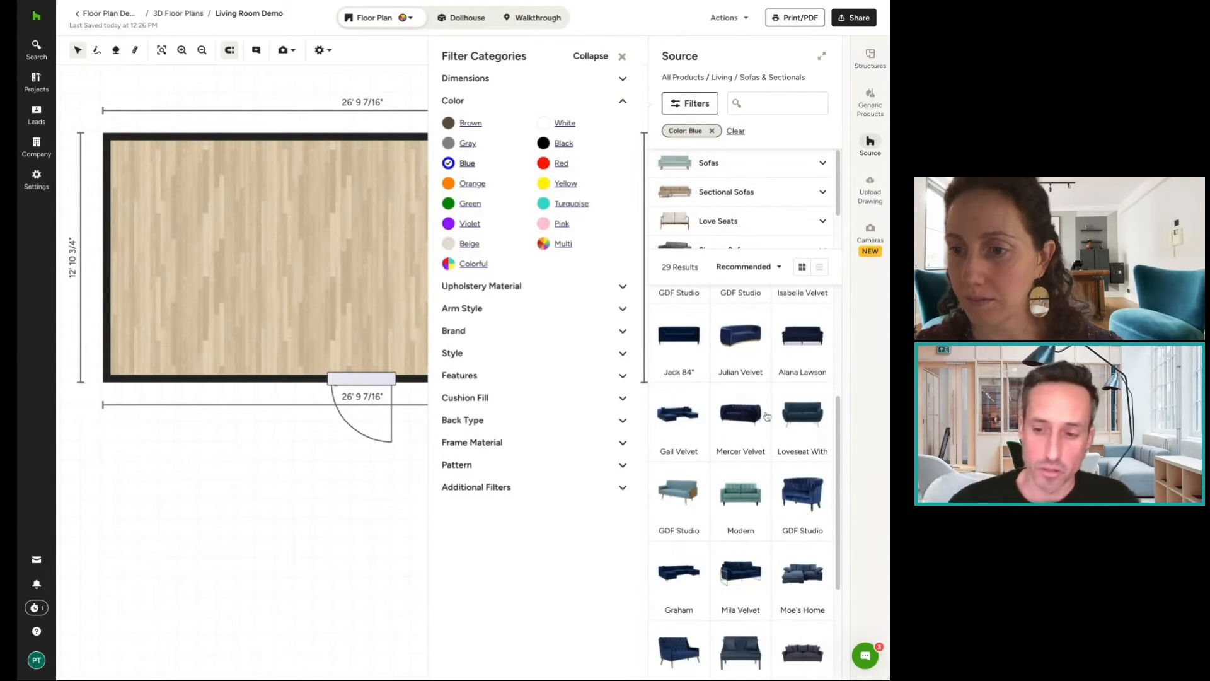
scroll(767, 416, up, 2)
Review the dimension and upholstery material filters, and narrow the blue sofas to the Square Arms arm style.
click(586, 79)
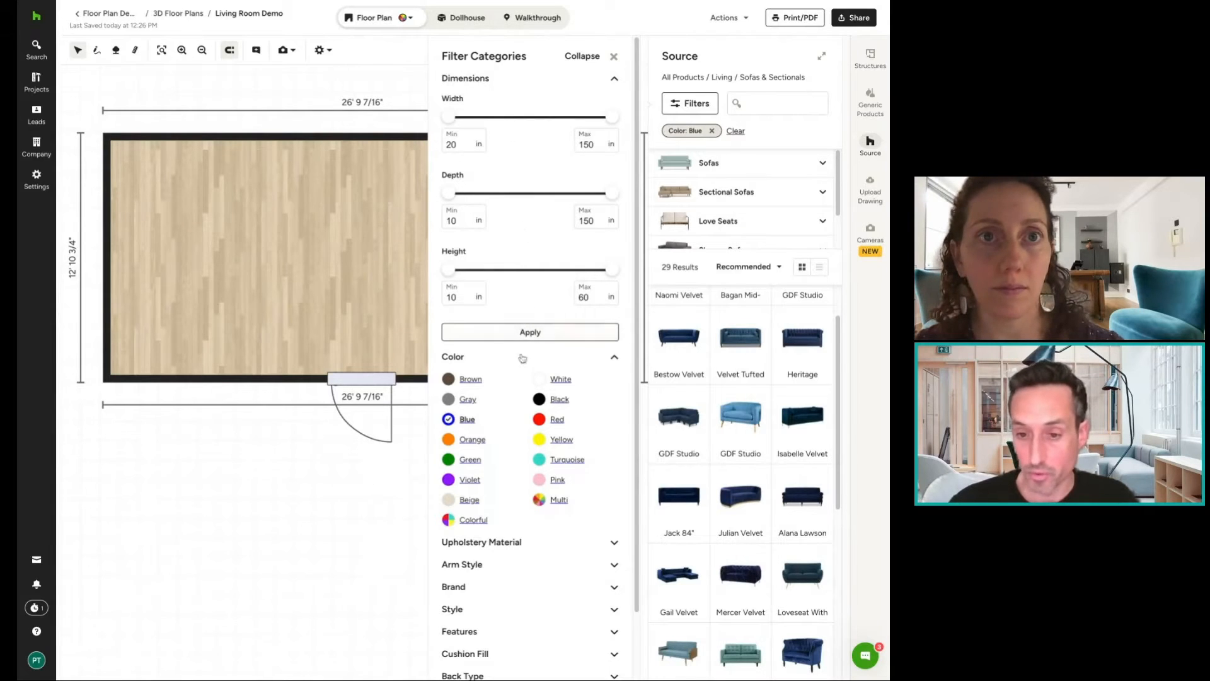
click(529, 543)
scroll(529, 542, down, 2)
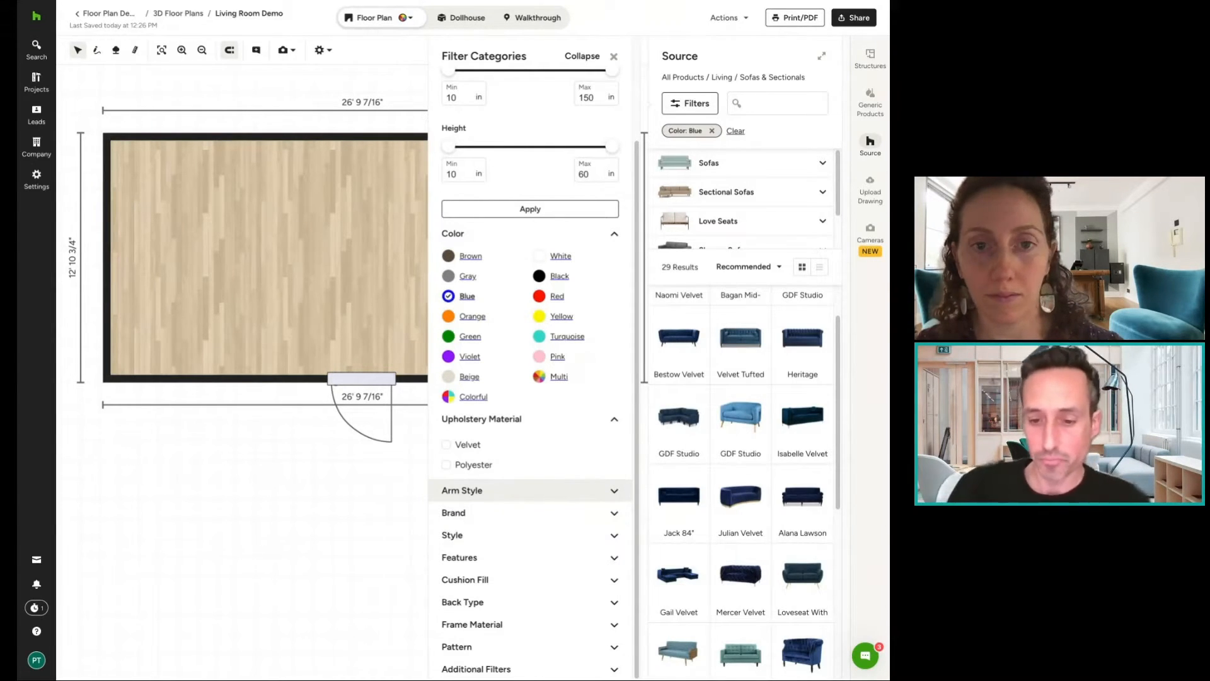
click(462, 490)
scroll(454, 479, down, 1)
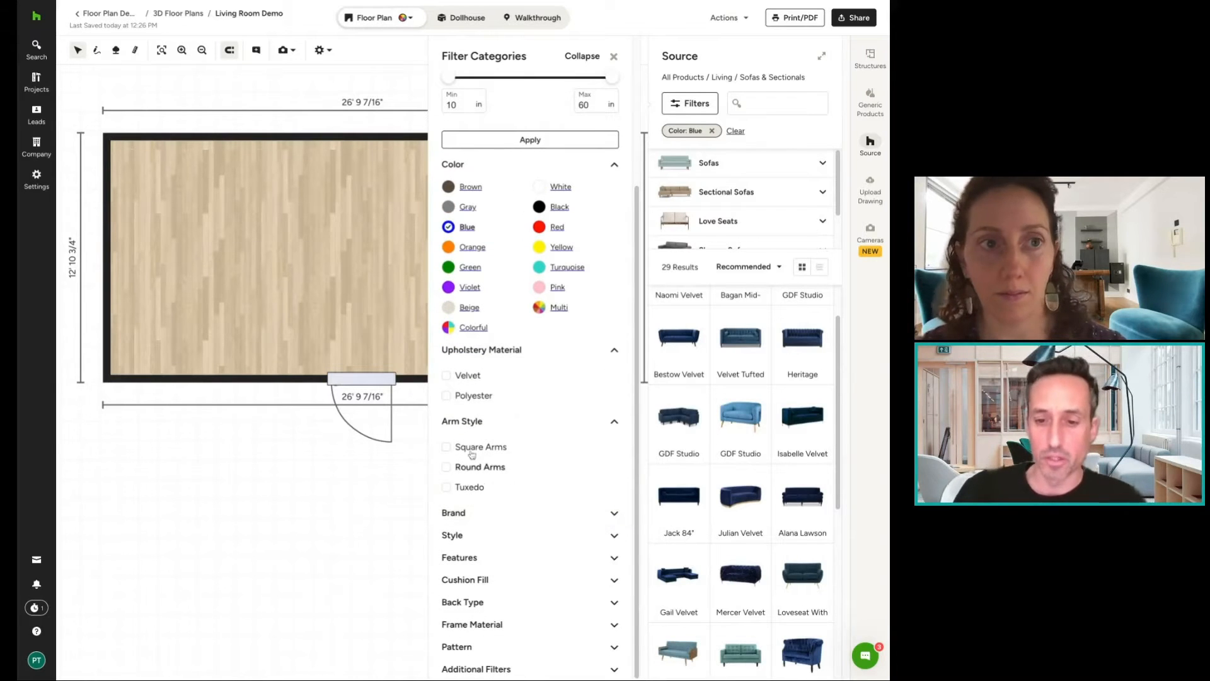
click(448, 447)
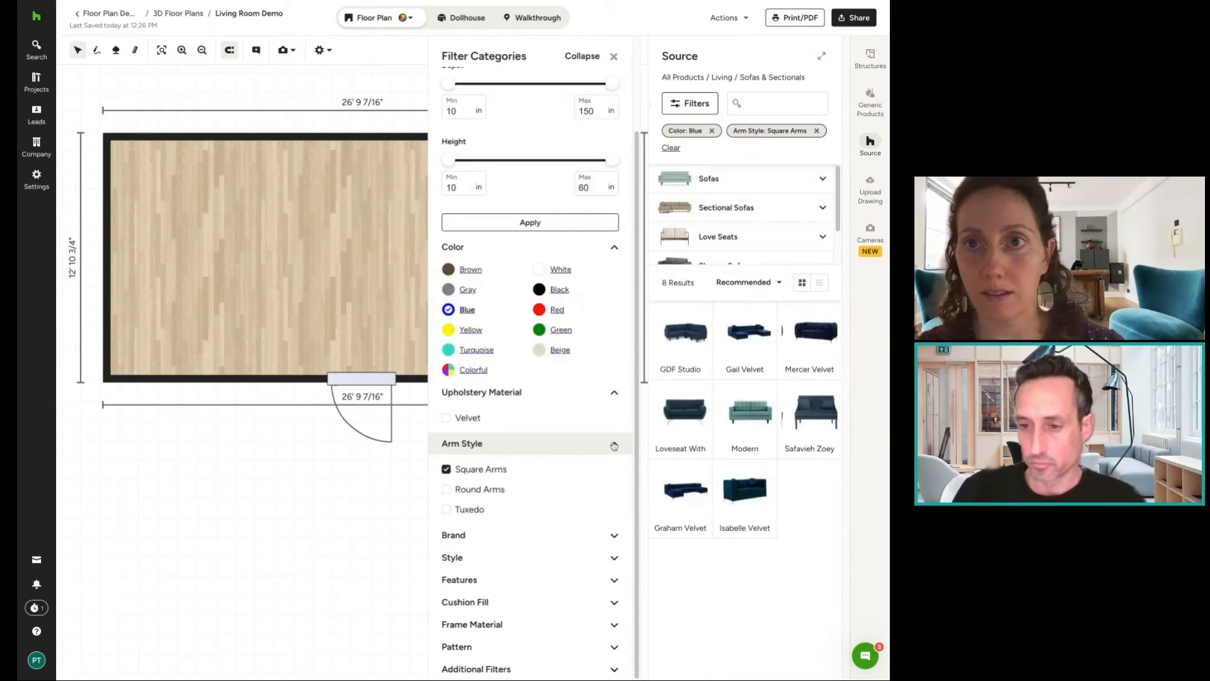
Examine the product details and full description of the Mercer Velvet Upholstered Loveseat, Navy.
mouse_move(802, 348)
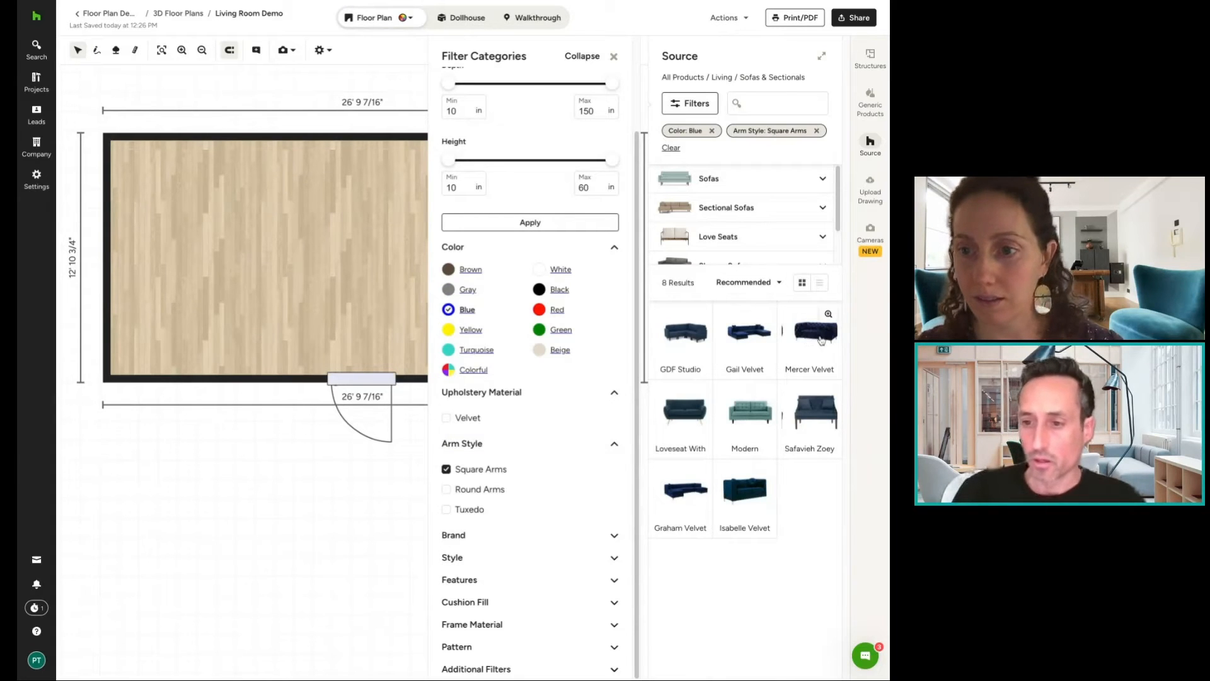
click(829, 315)
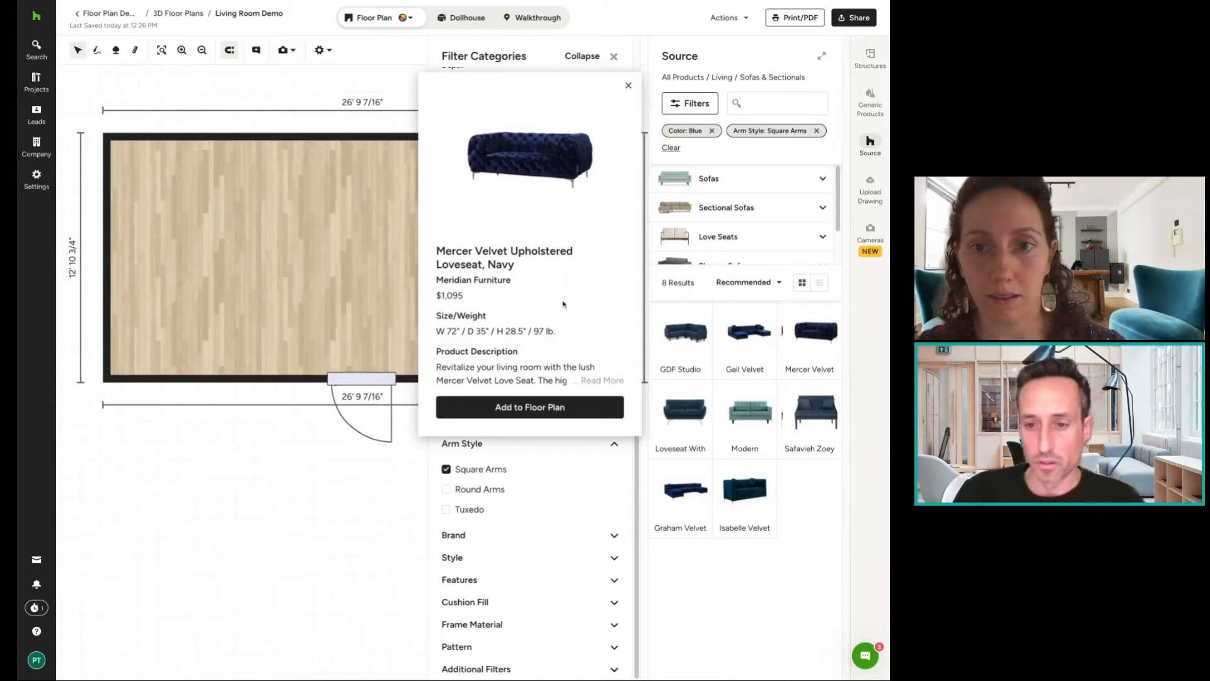
click(604, 381)
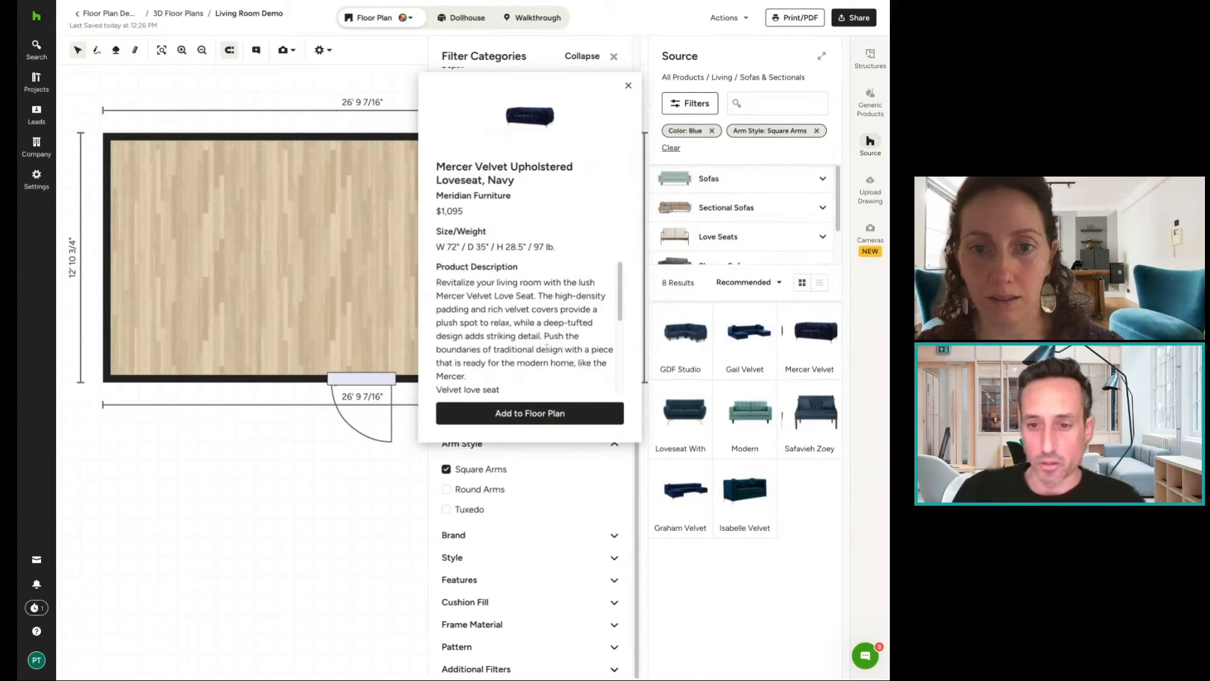
scroll(547, 348, down, 3)
scroll(550, 346, up, 3)
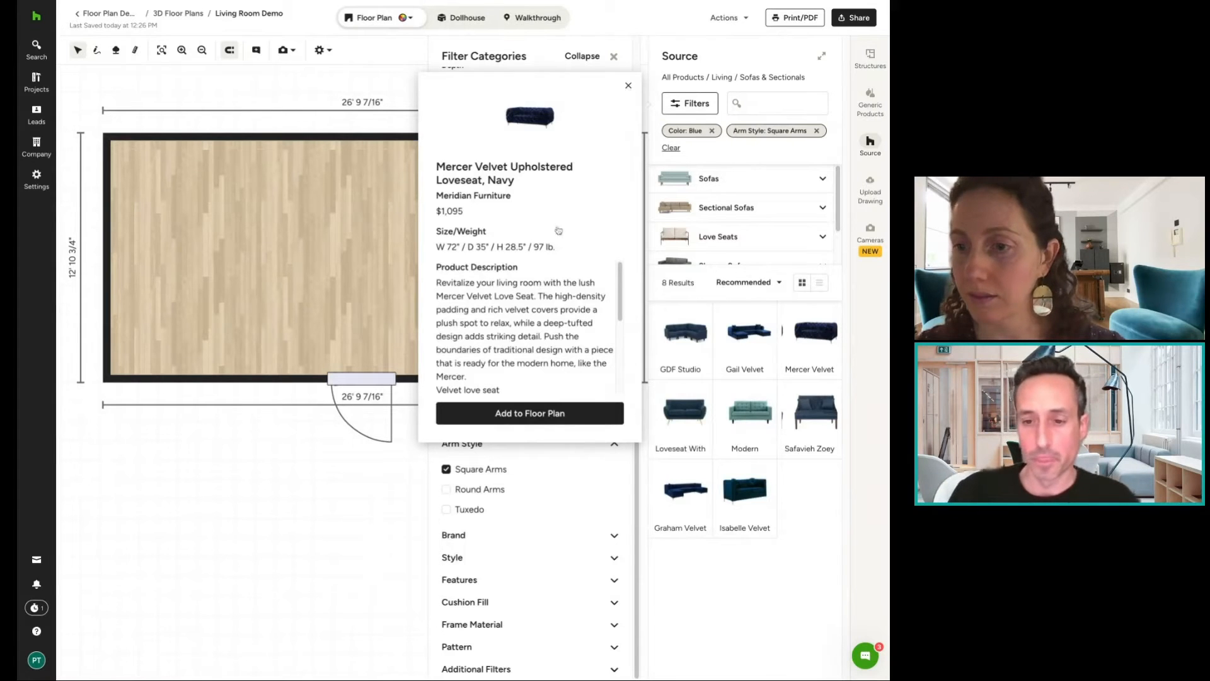
Add the Mercer Velvet loveseat to the floor plan, move it to the middle of the room and deselect it.
click(553, 413)
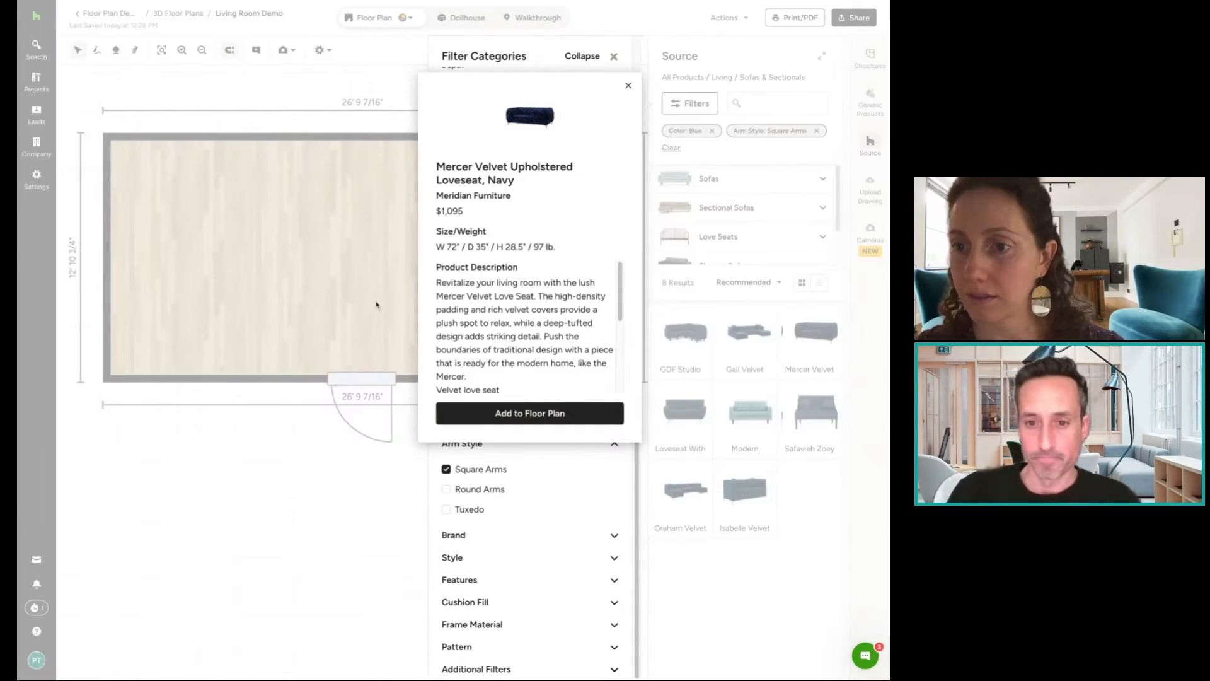
click(507, 515)
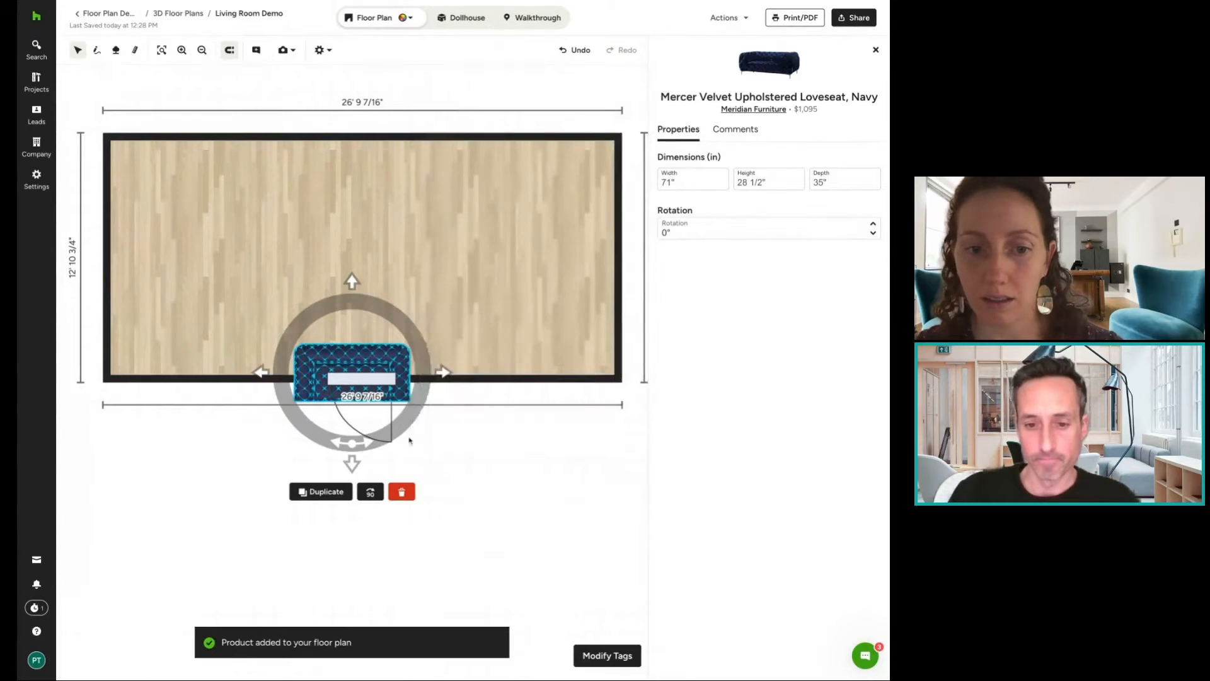
drag(378, 361, 386, 225)
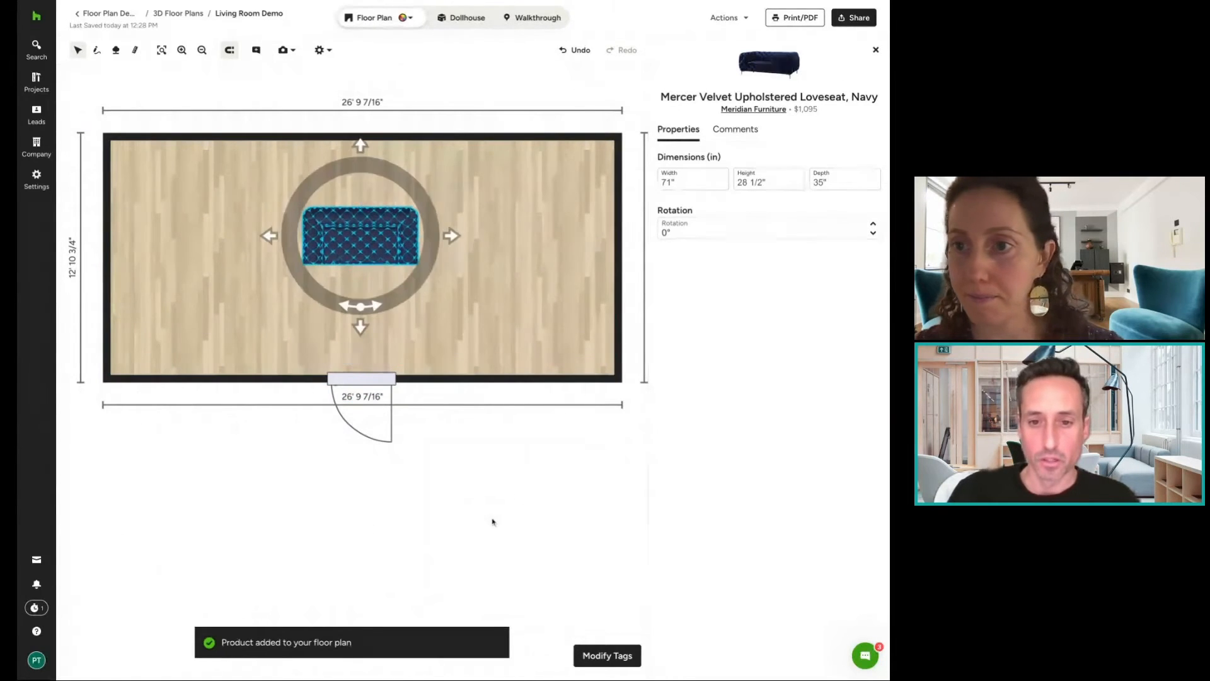
click(491, 520)
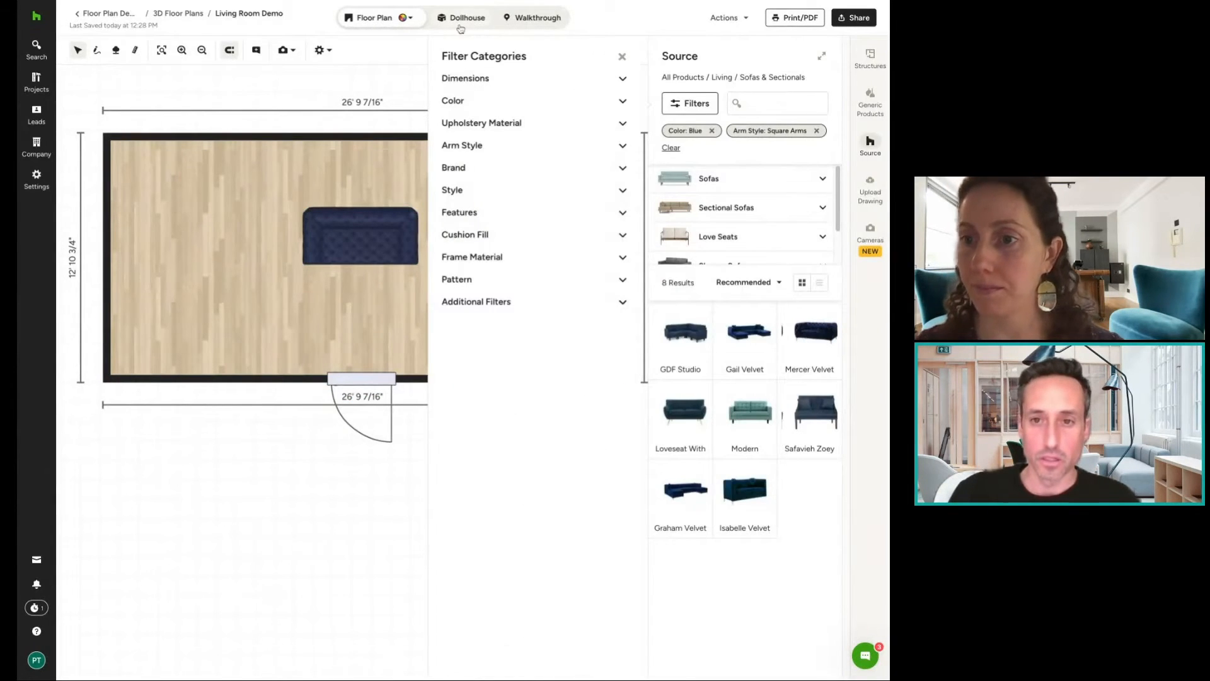
Close the product filters and inspect the navy loveseat up close in the Dollhouse view.
click(493, 23)
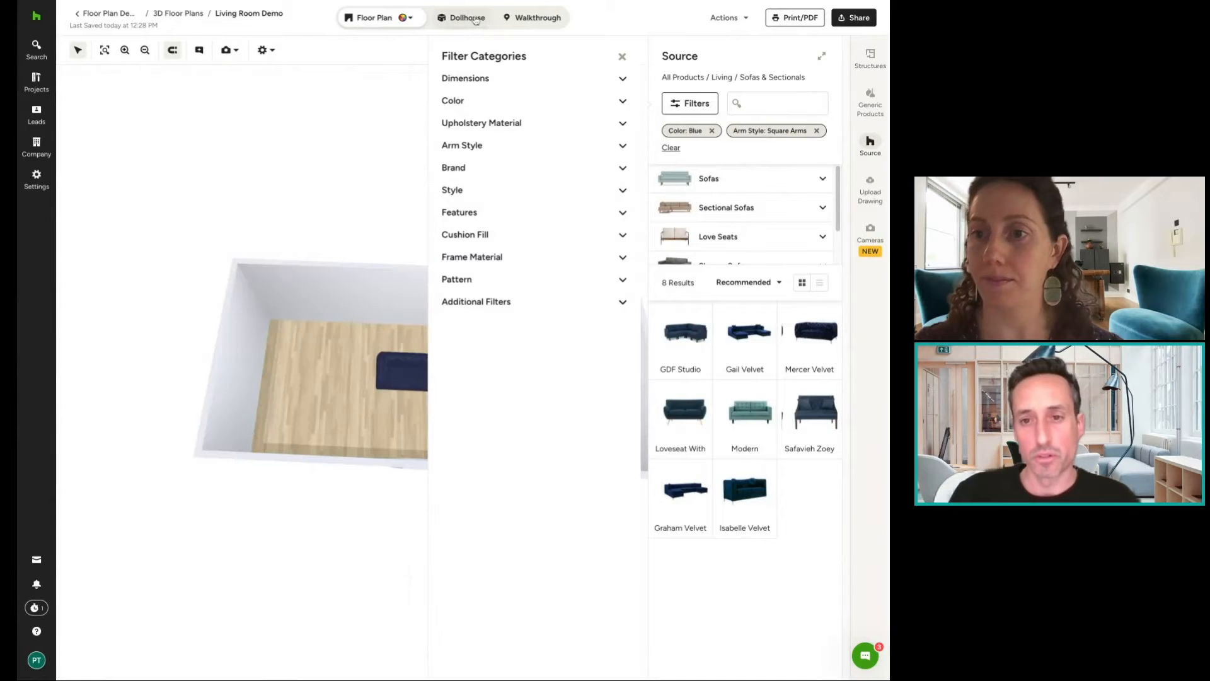
click(622, 58)
click(402, 332)
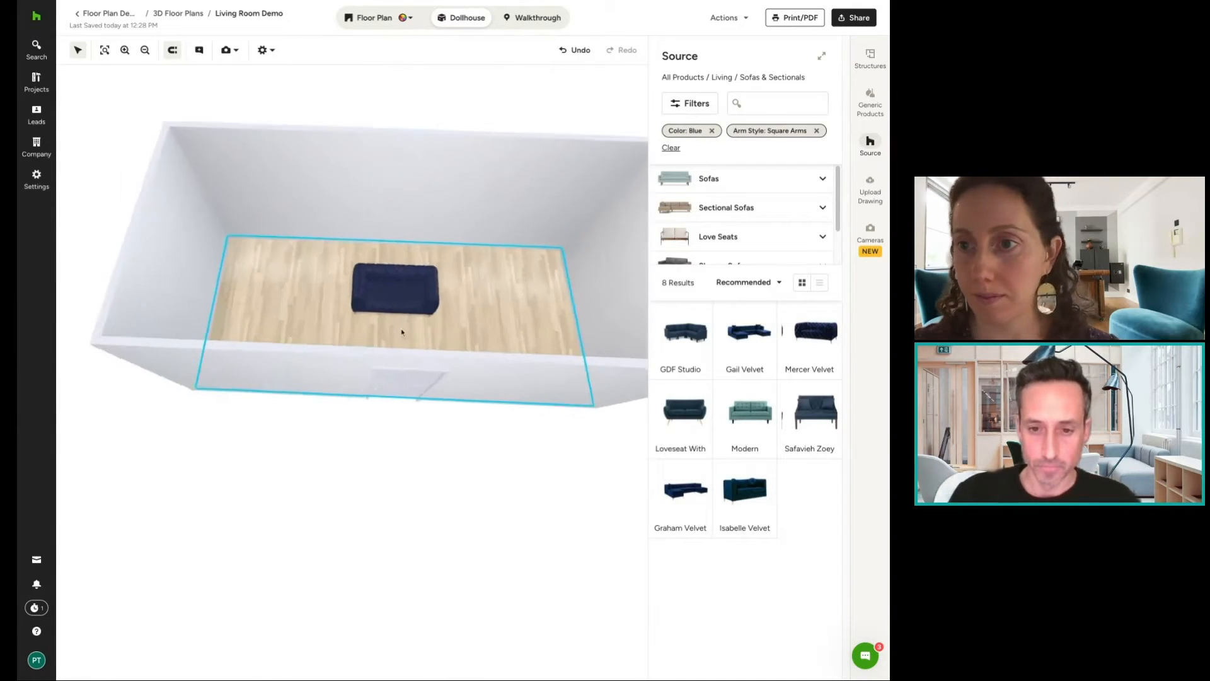
scroll(403, 332, up, 5)
drag(437, 313, 427, 425)
scroll(456, 422, up, 5)
right_drag(475, 432, 381, 362)
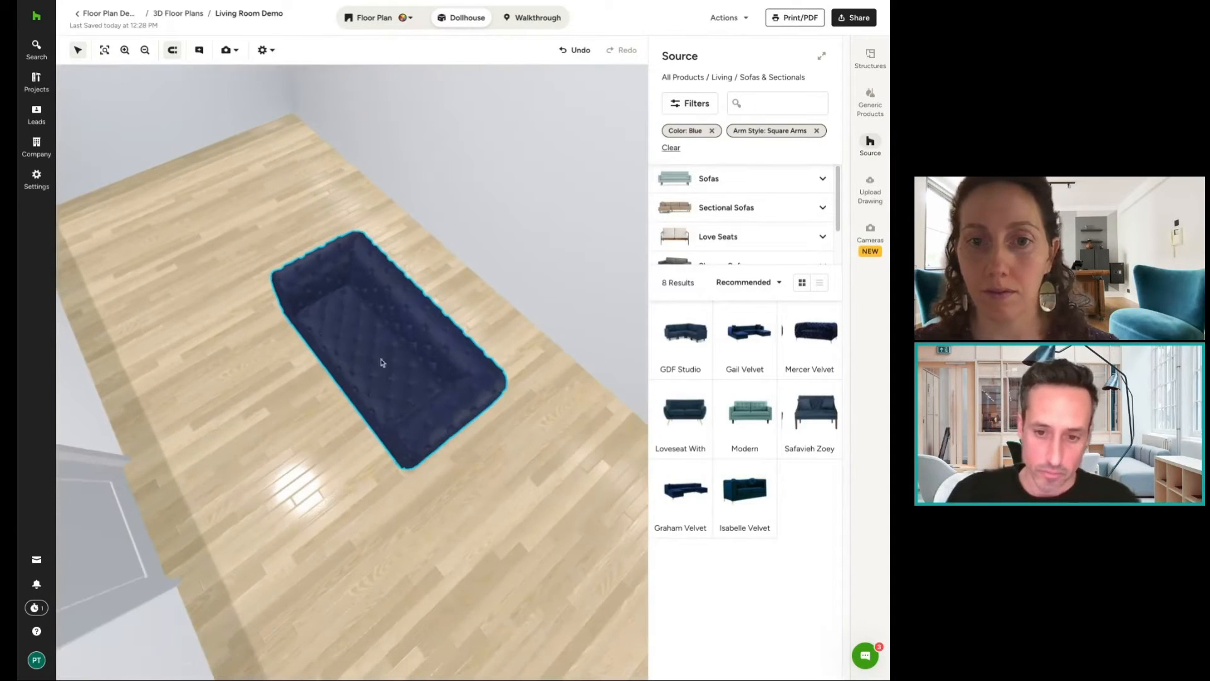
Rotate the navy loveseat to 90° and move it toward the room's left end wall in the Dollhouse view.
click(381, 341)
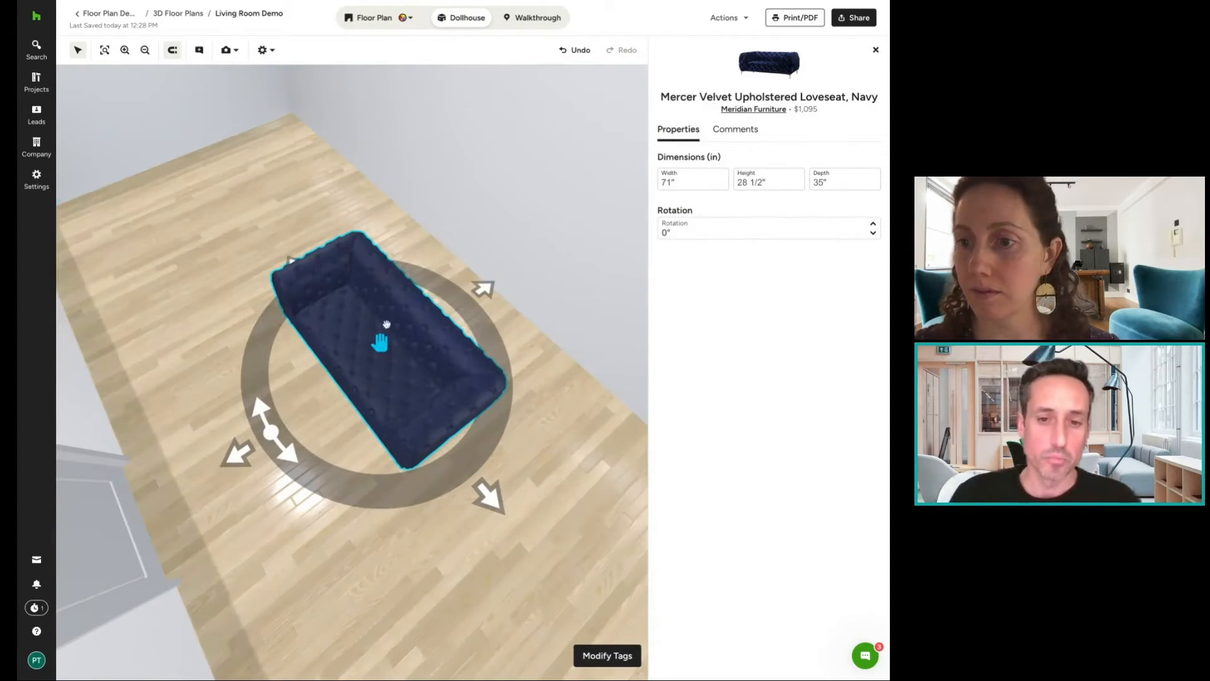
mouse_move(379, 346)
mouse_down()
mouse_move(423, 316)
mouse_move(394, 337)
mouse_move(433, 405)
mouse_move(386, 328)
mouse_up()
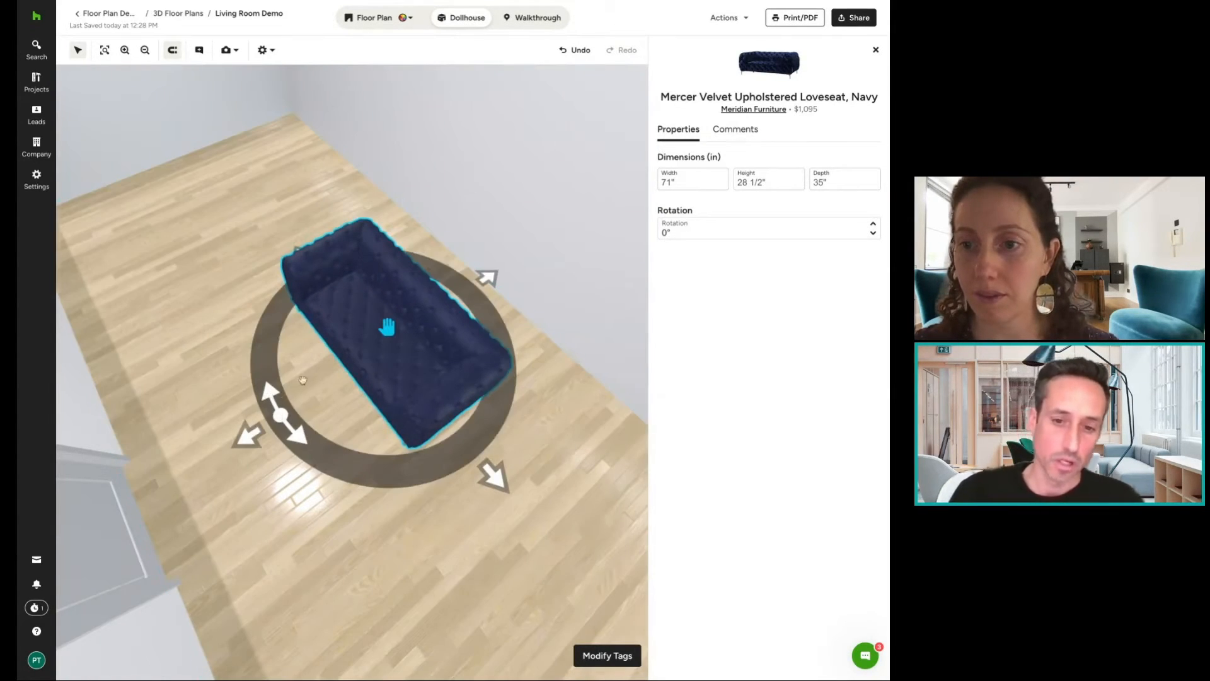
click(274, 402)
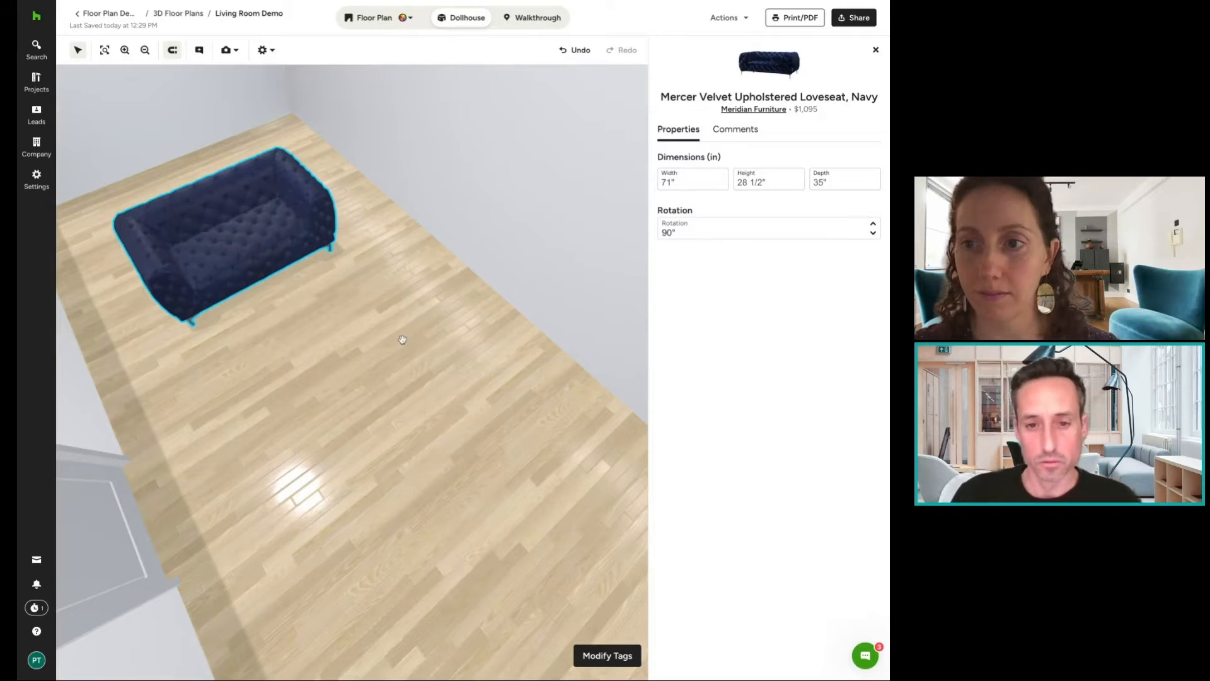
click(235, 232)
Return to the floor plan, shift the loveseat closer to the room's left wall and deselect it.
click(364, 19)
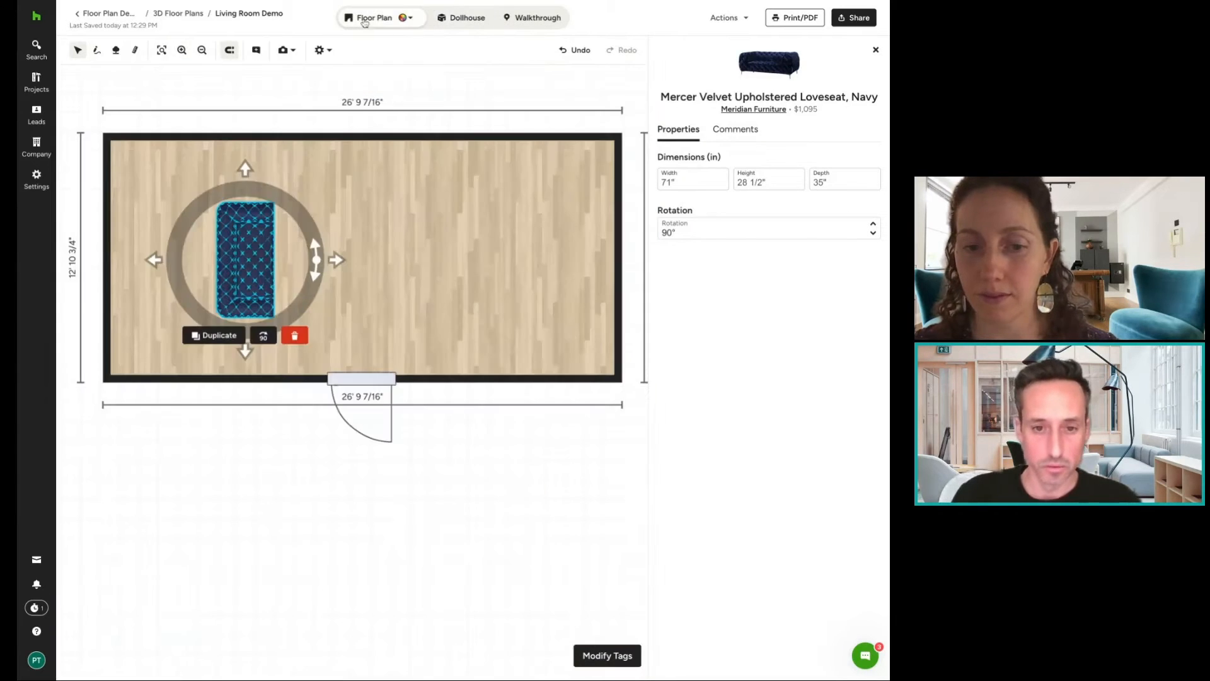
drag(264, 264, 234, 262)
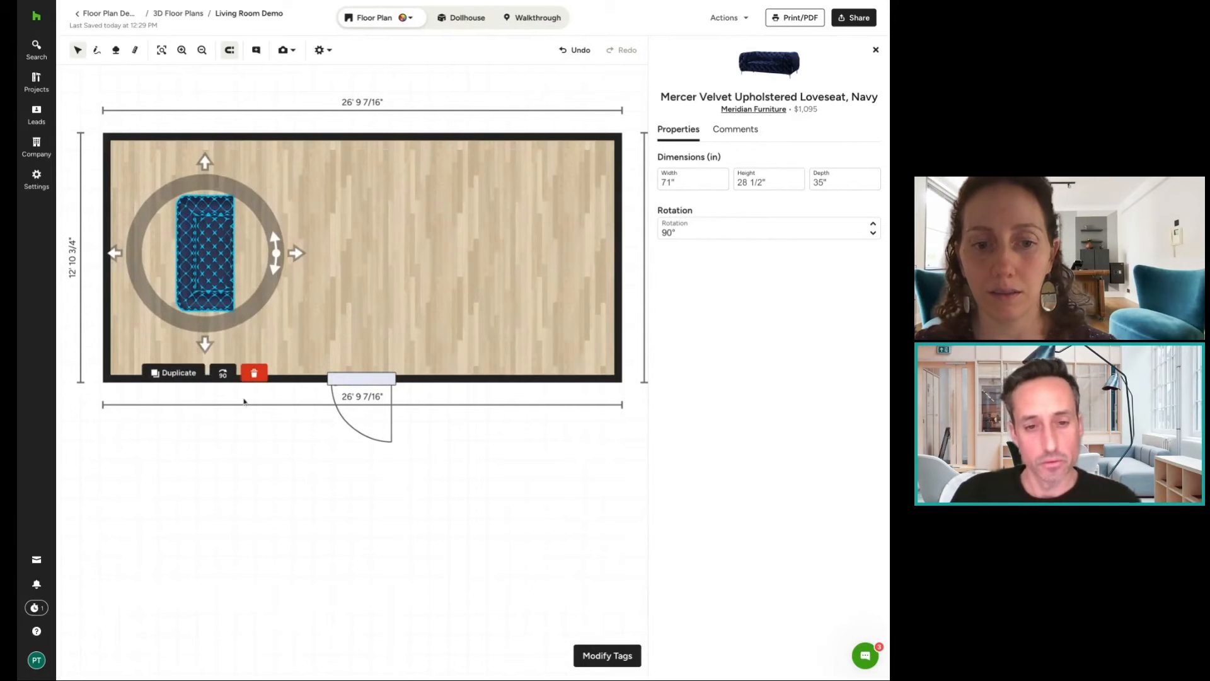
click(265, 441)
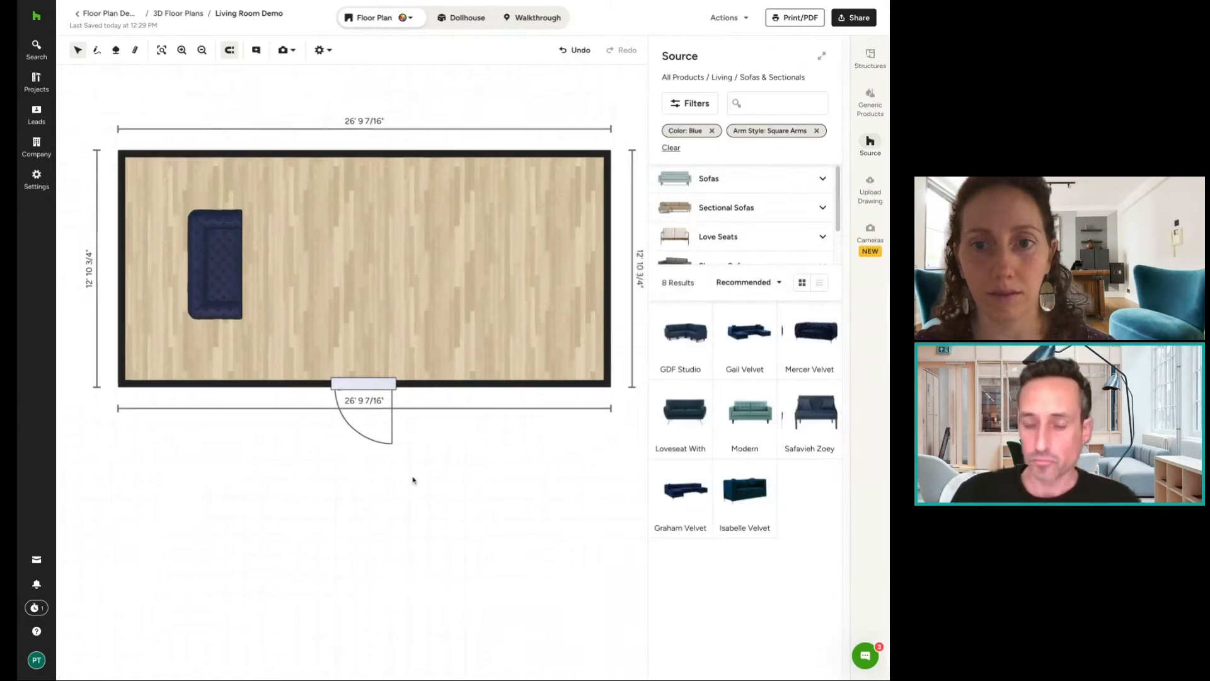
Add a Slim Casement 1 window to the wall opposite the door, near the loveseat, and deselect it.
click(871, 58)
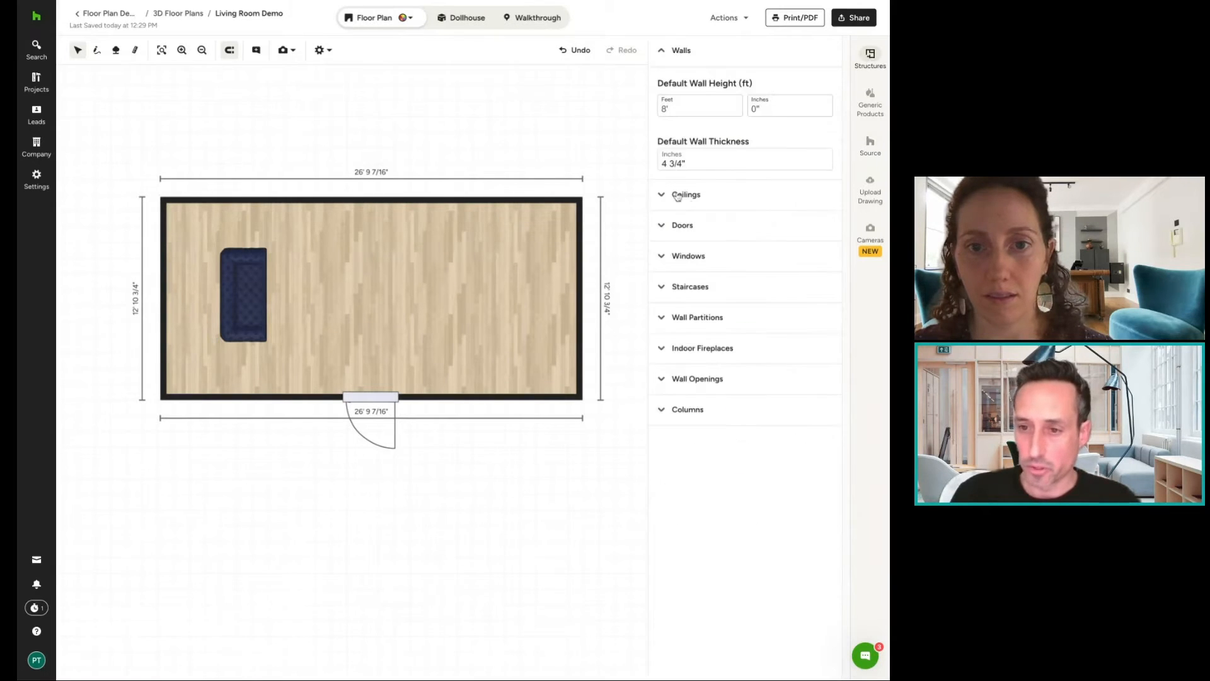
click(704, 261)
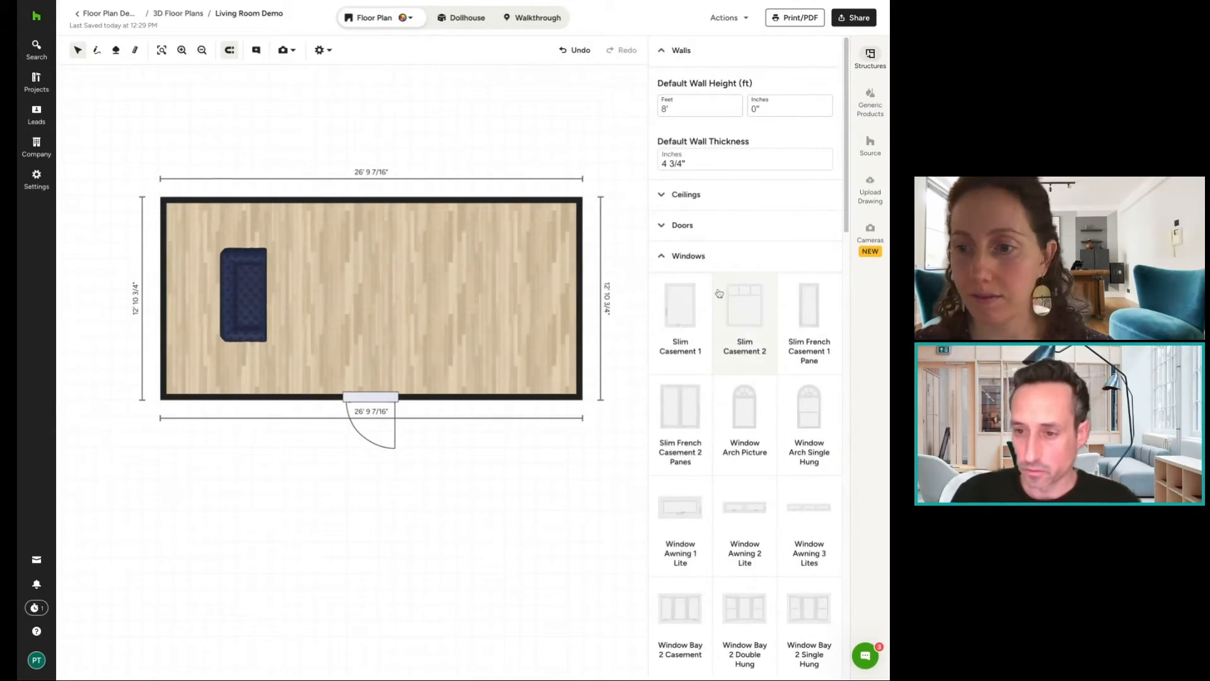
click(678, 321)
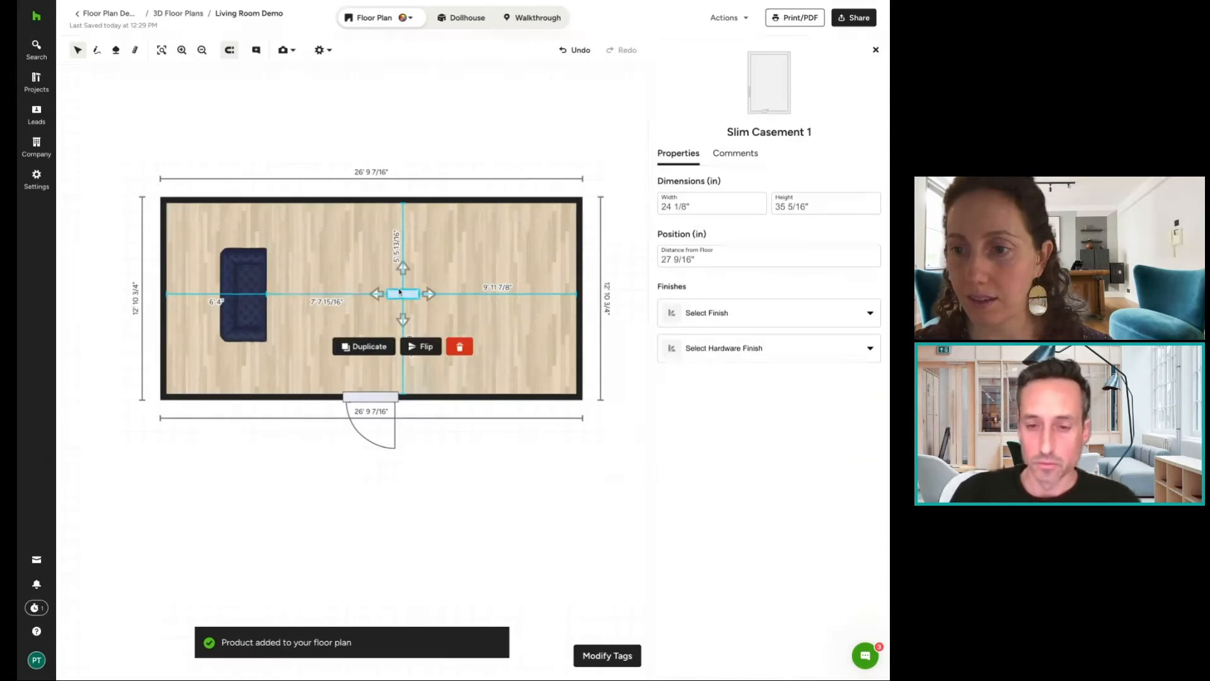
drag(353, 246, 266, 201)
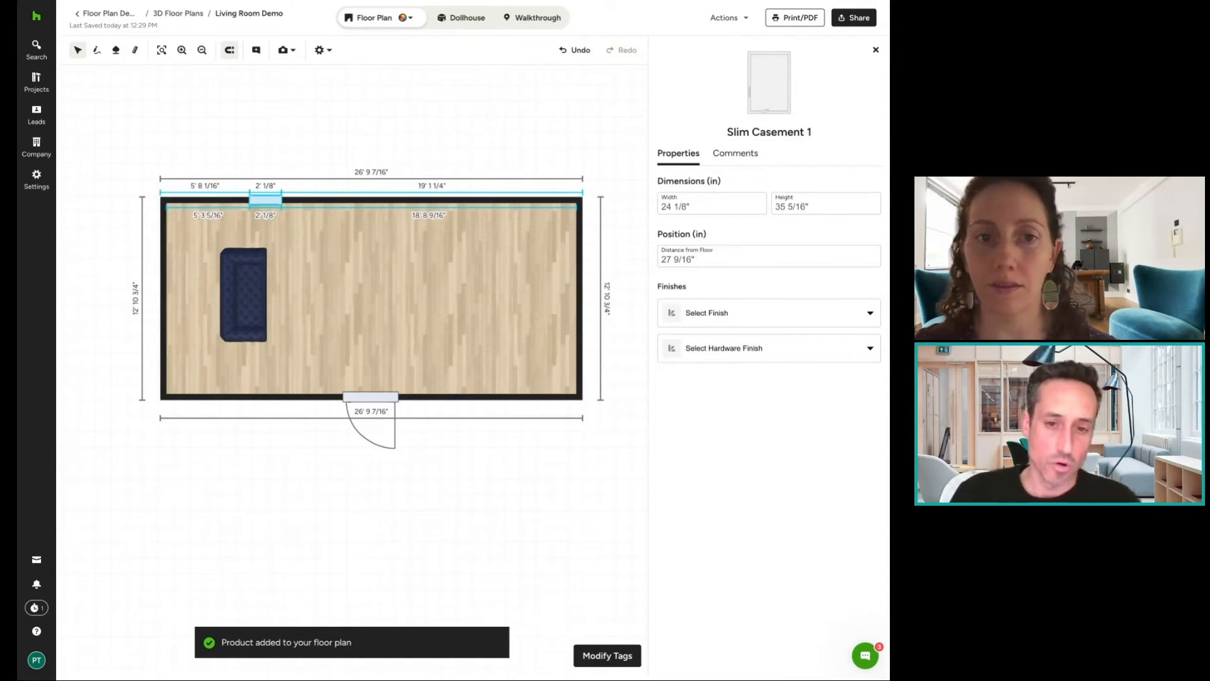
click(321, 234)
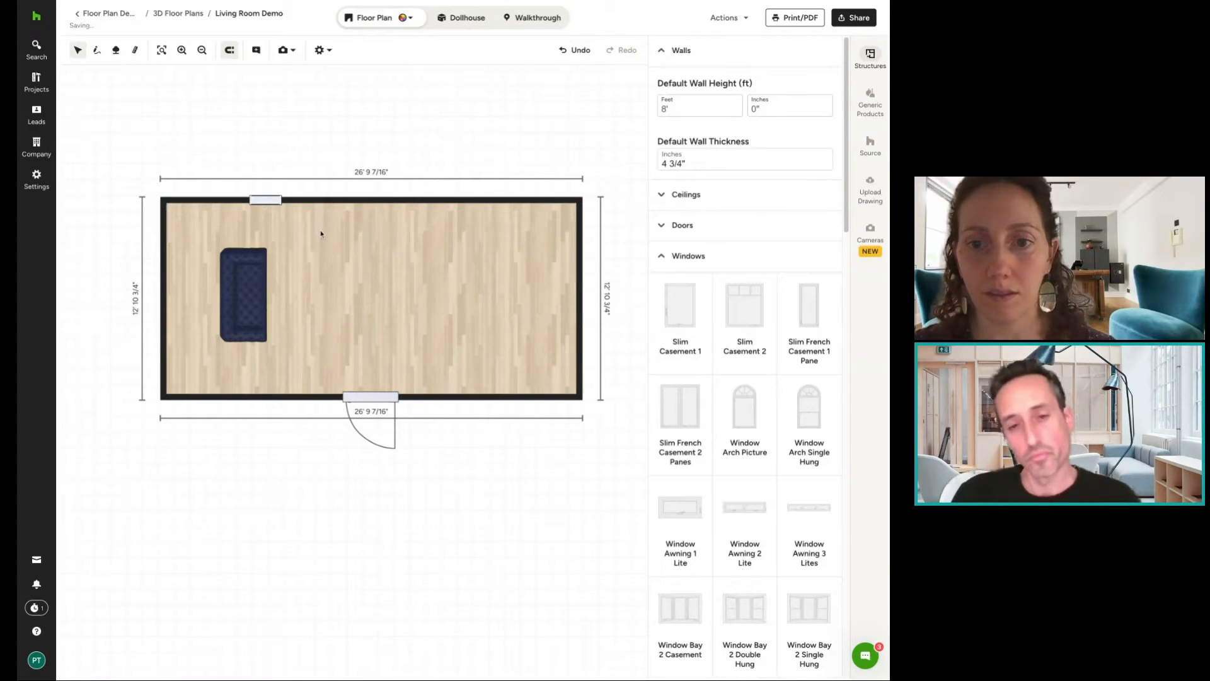
Set the width of the new casement window to 36 inches.
click(265, 201)
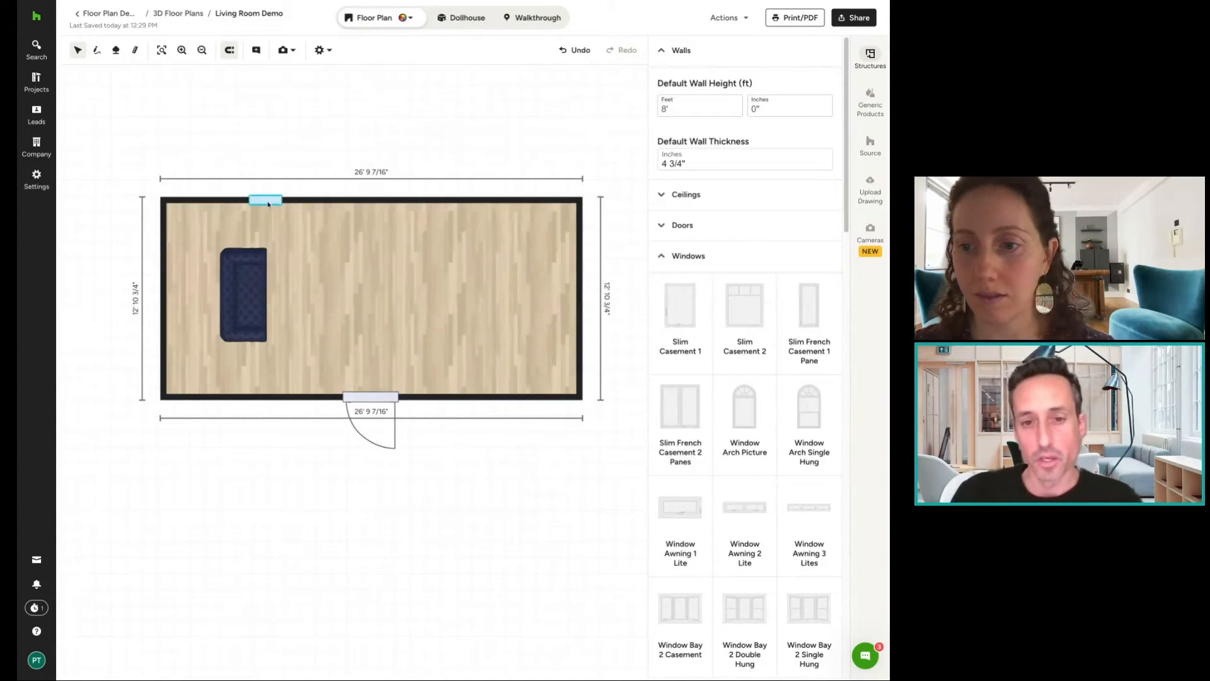
click(737, 208)
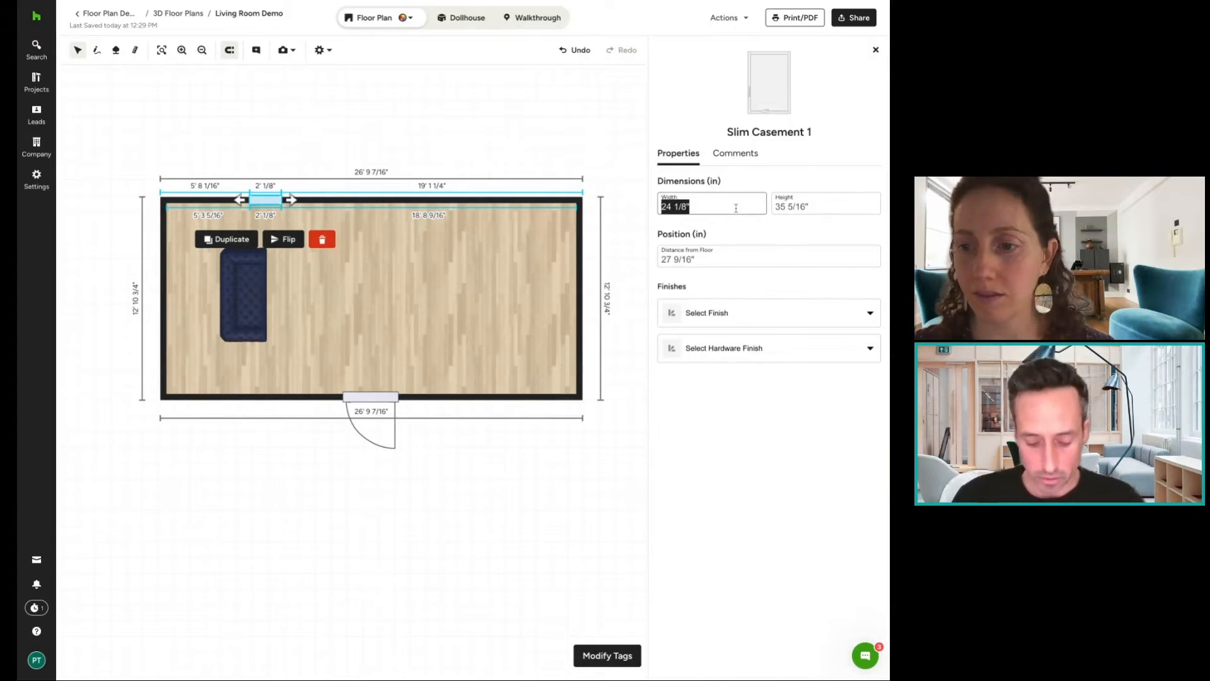
text(36)
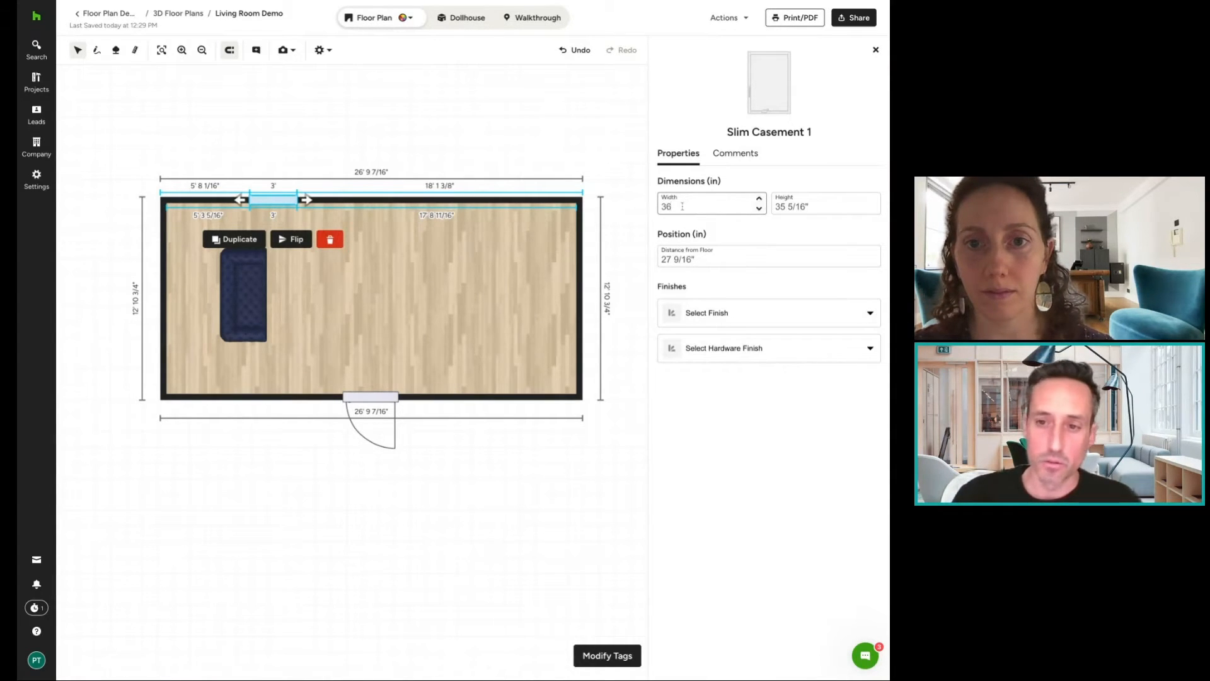
Duplicate the 36-inch window twice, placing the copies along the same wall near its middle and its far end.
mouse_move(273, 200)
mouse_down()
mouse_move(302, 230)
mouse_move(367, 201)
mouse_move(392, 230)
mouse_move(478, 201)
mouse_up()
click(390, 145)
click(326, 244)
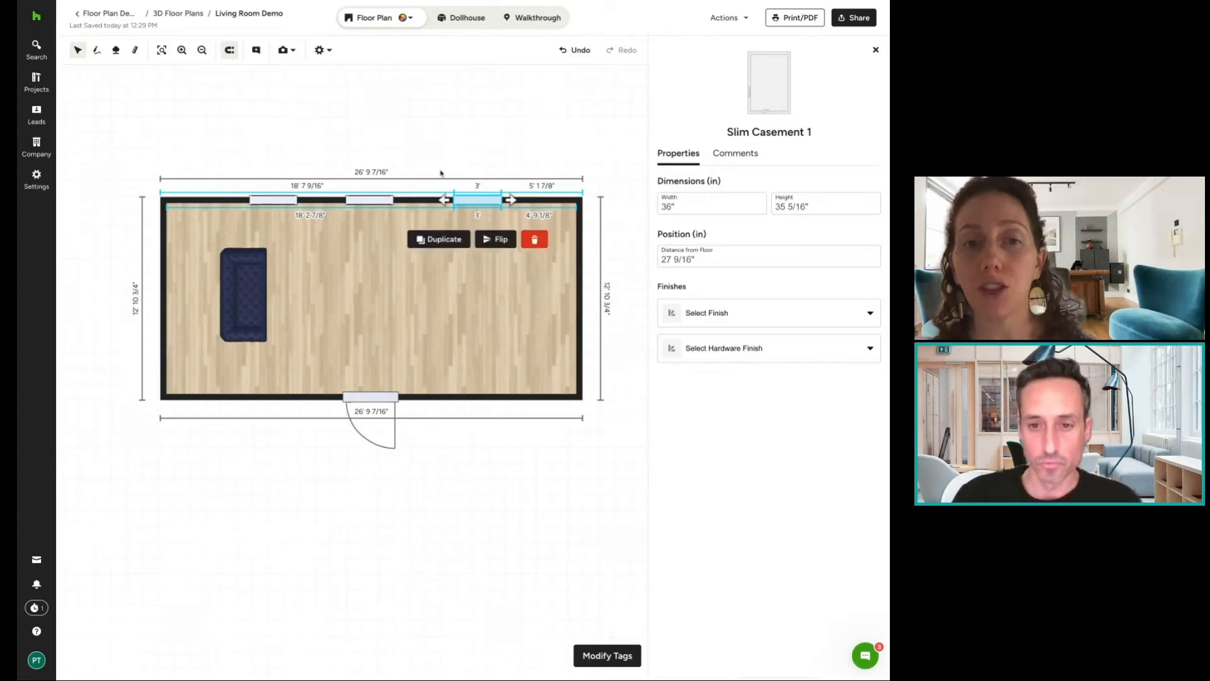
click(443, 173)
Shift the window nearest the loveseat and the middle window to space the three out, then close the Windows category.
drag(278, 203, 250, 203)
drag(370, 200, 368, 201)
click(366, 144)
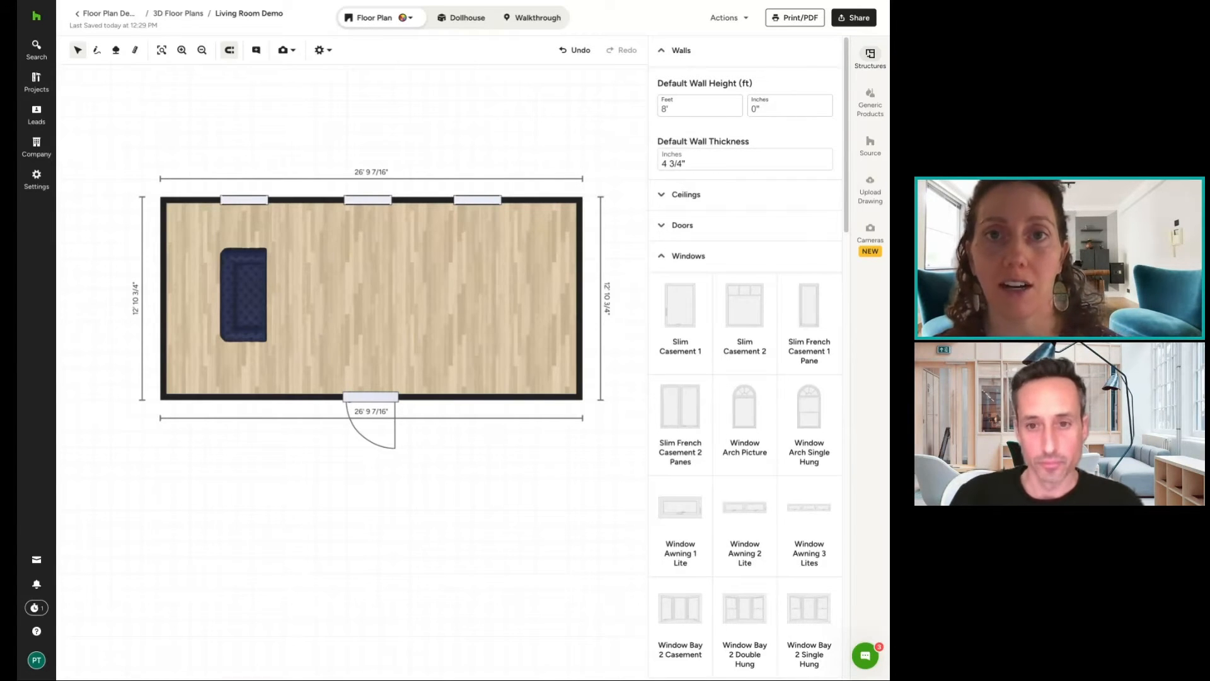
click(662, 258)
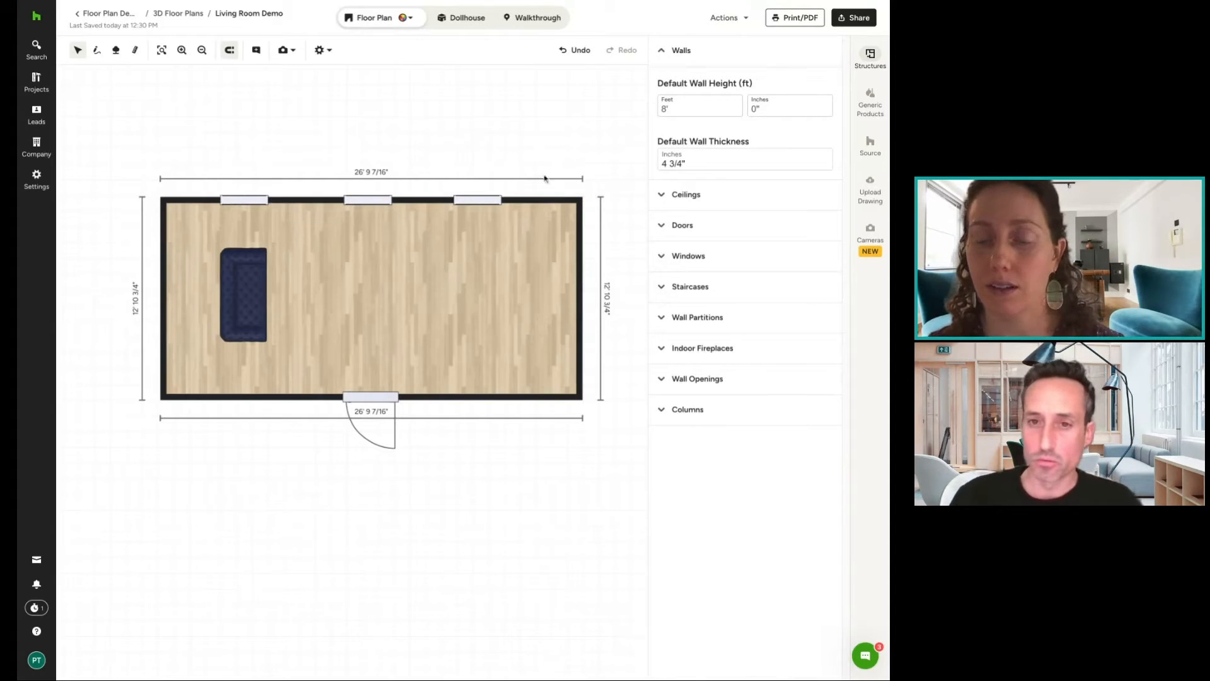
Select the middle window, switch to the Dollhouse view and apply the White Oak finish to its frame.
click(377, 201)
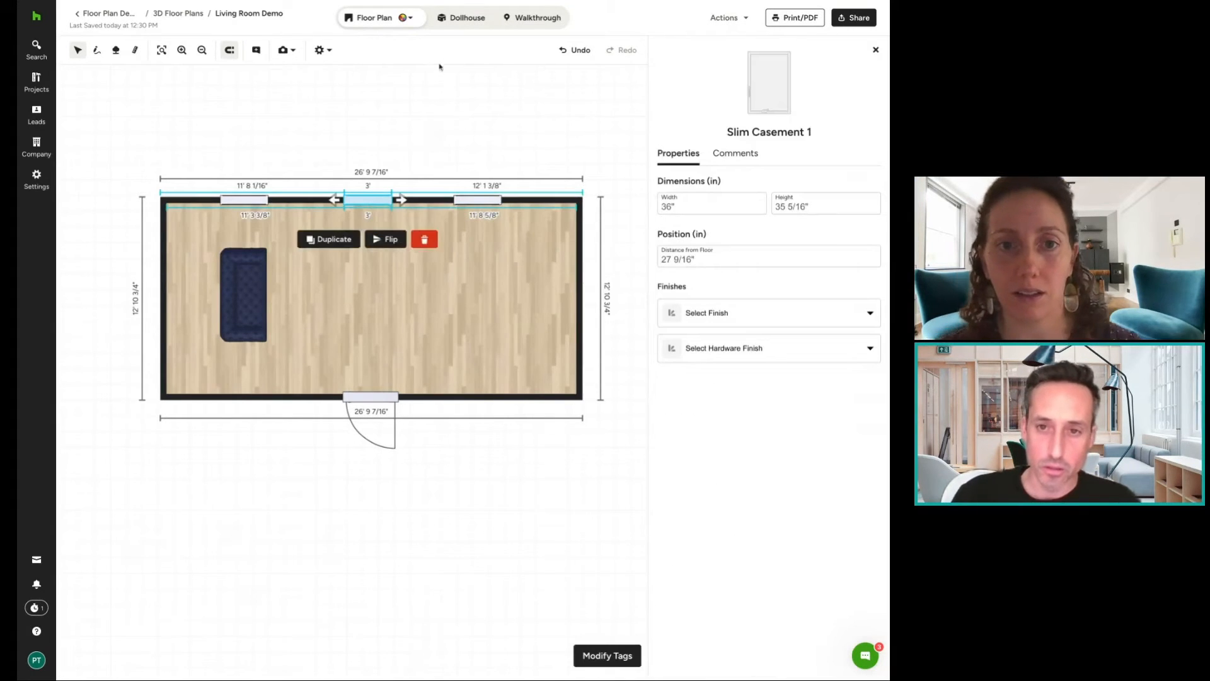
click(464, 24)
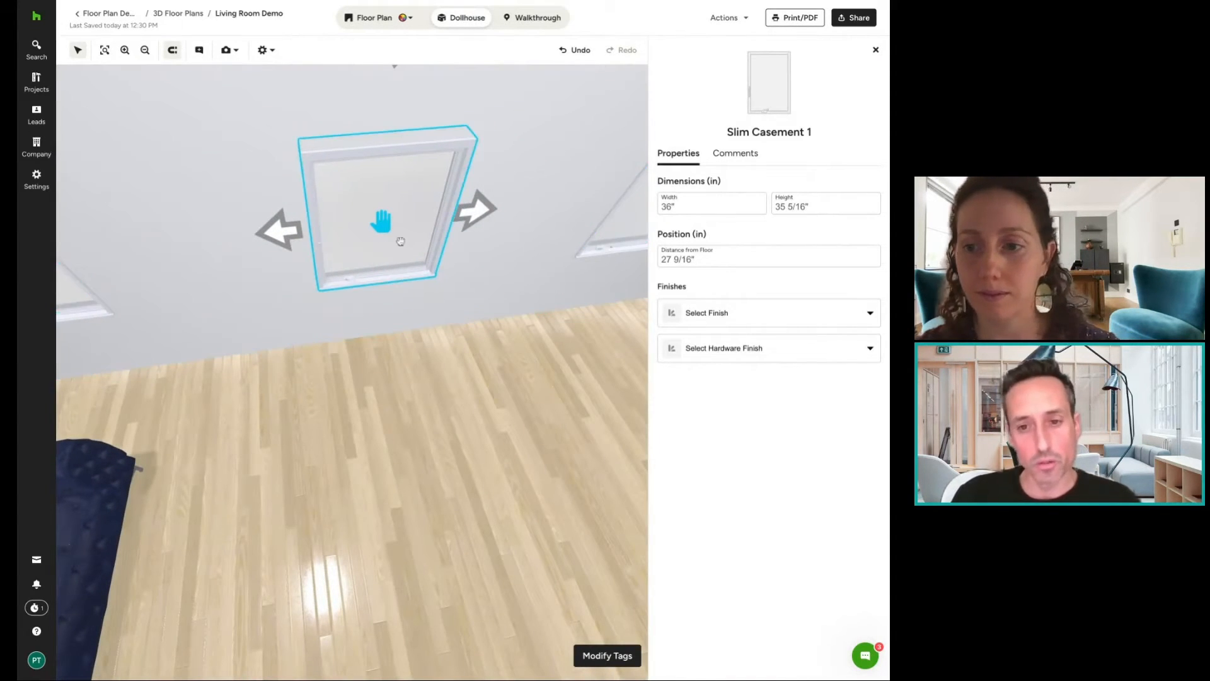
click(721, 318)
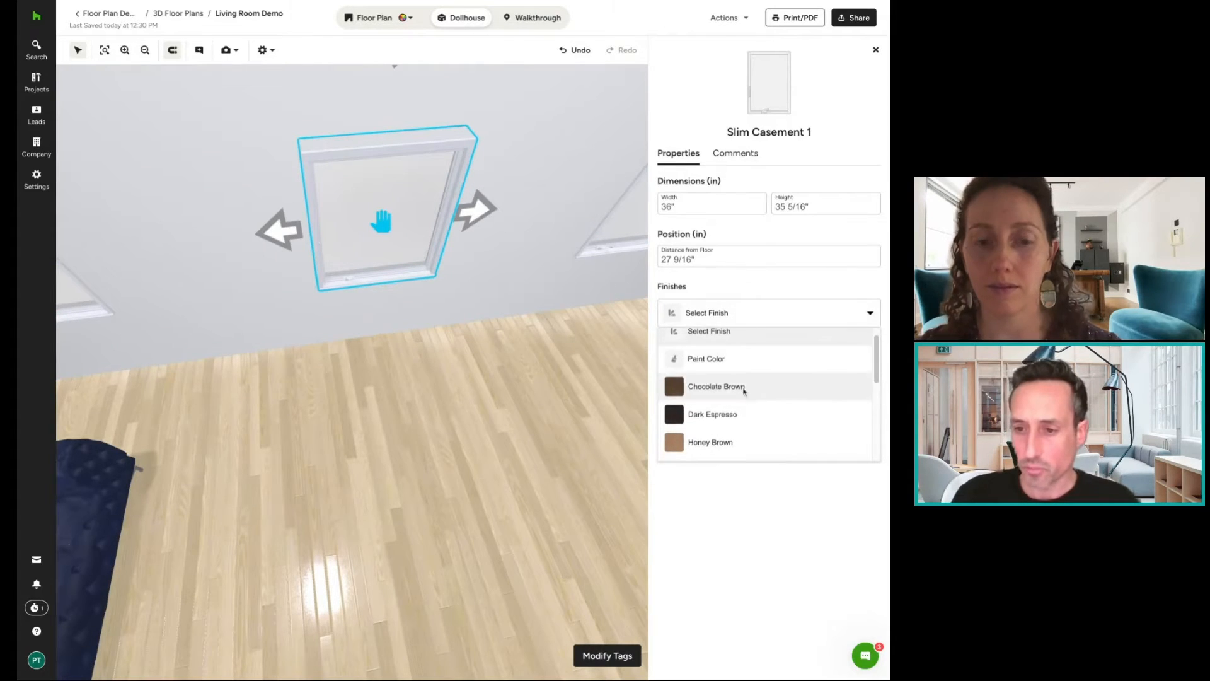
scroll(744, 391, down, 5)
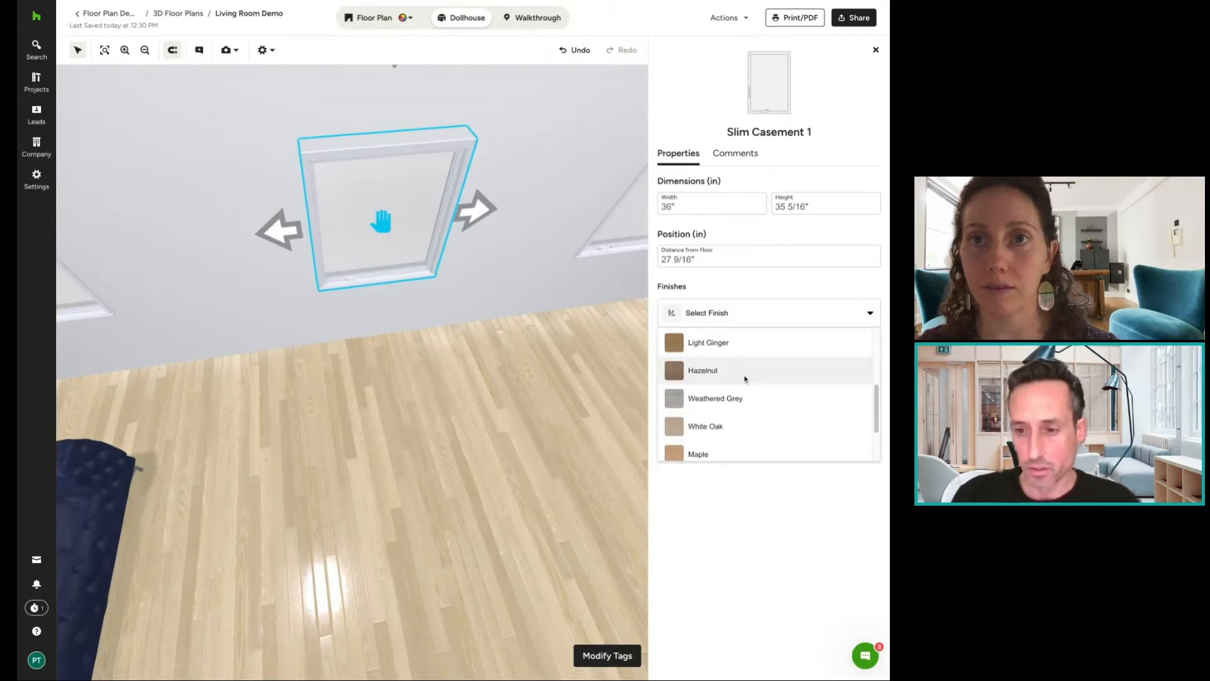
click(754, 427)
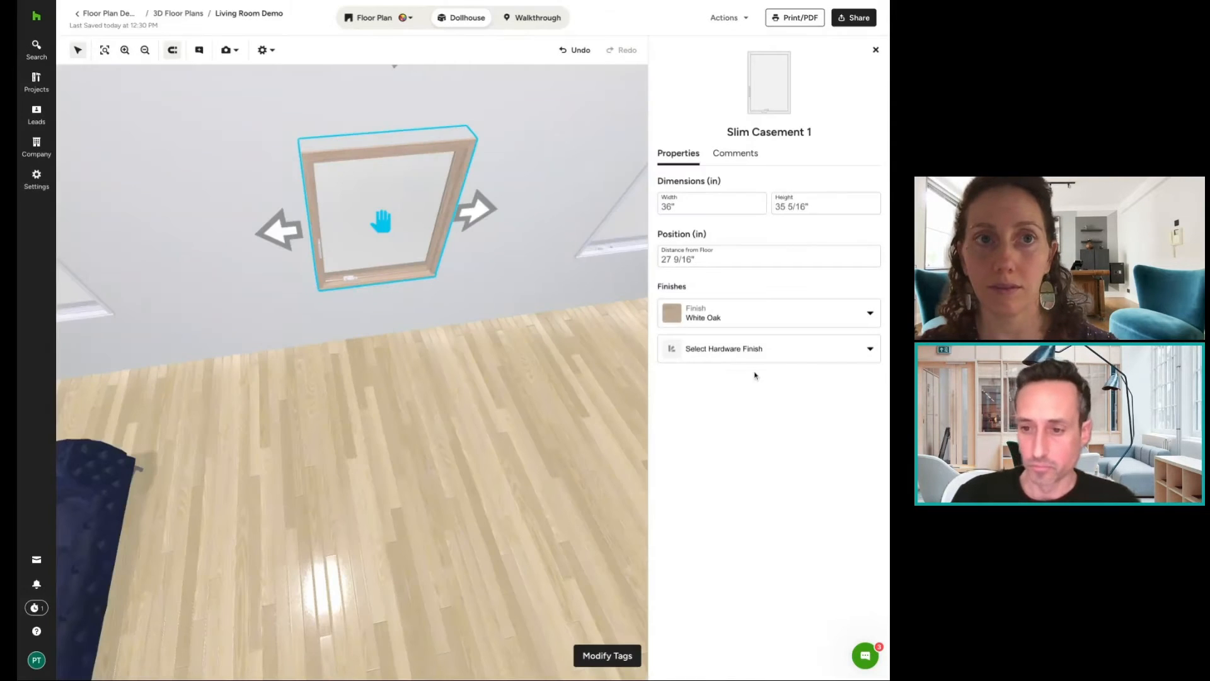
Set the middle window's hardware finish to Polished Gold and deselect the window.
click(754, 355)
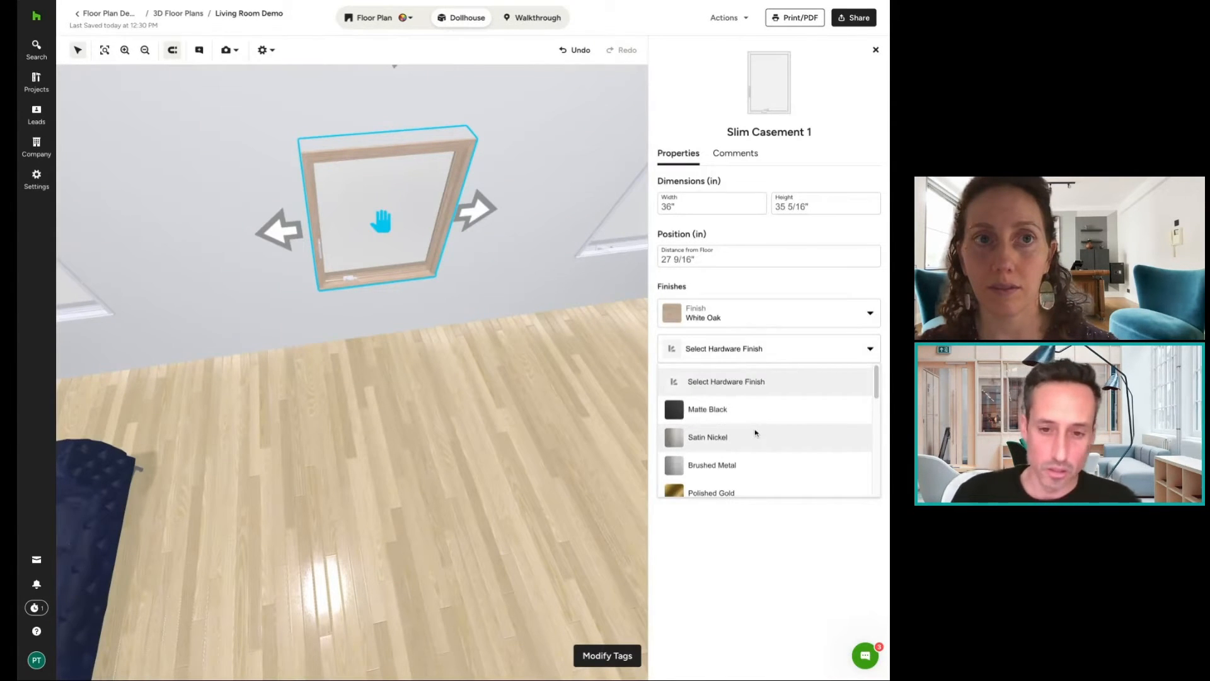
scroll(755, 432, down, 3)
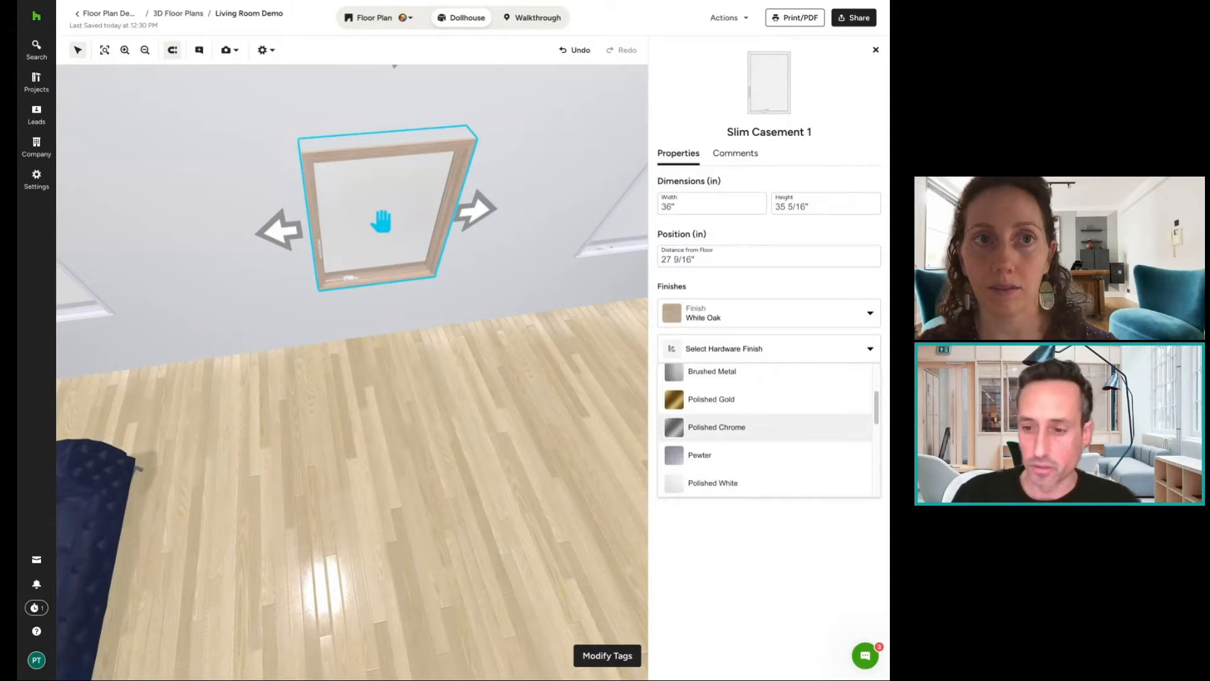
click(760, 401)
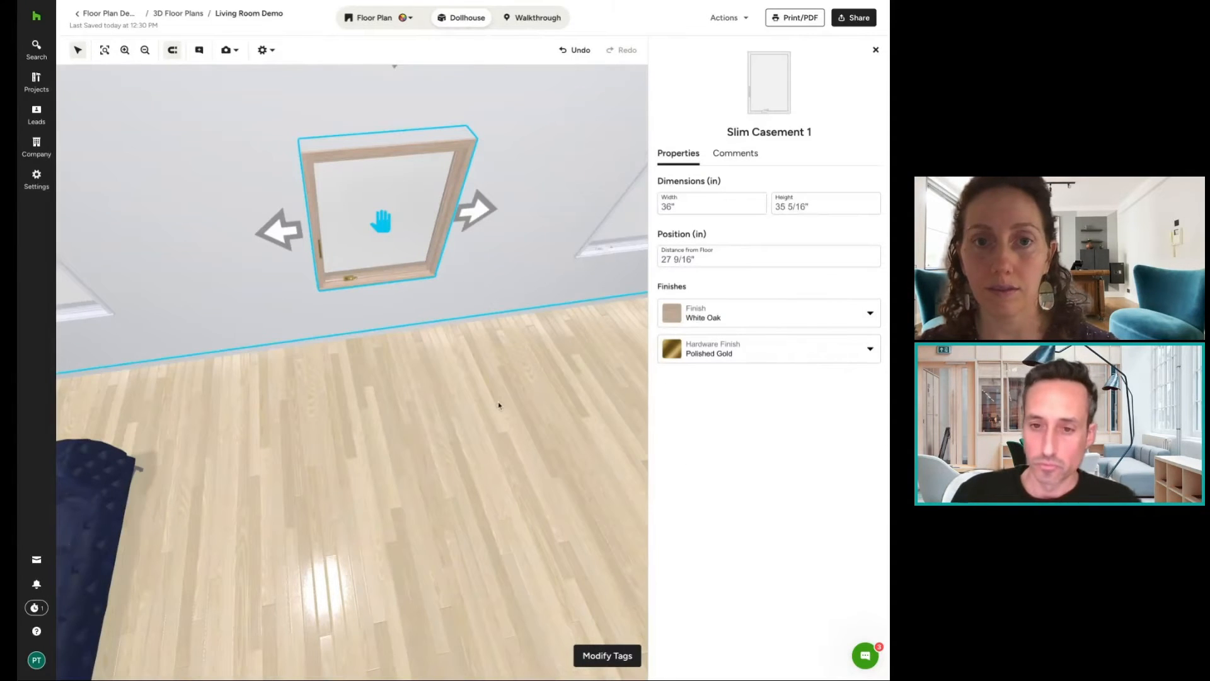
scroll(500, 405, down, 5)
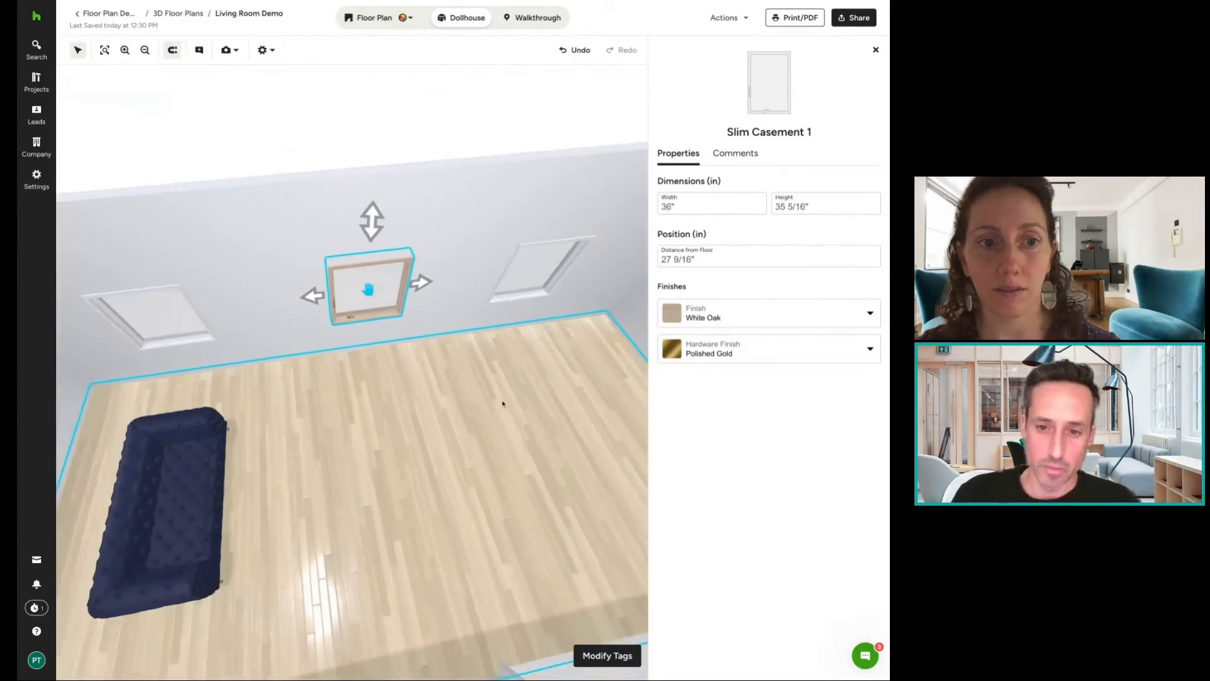
scroll(503, 404, down, 2)
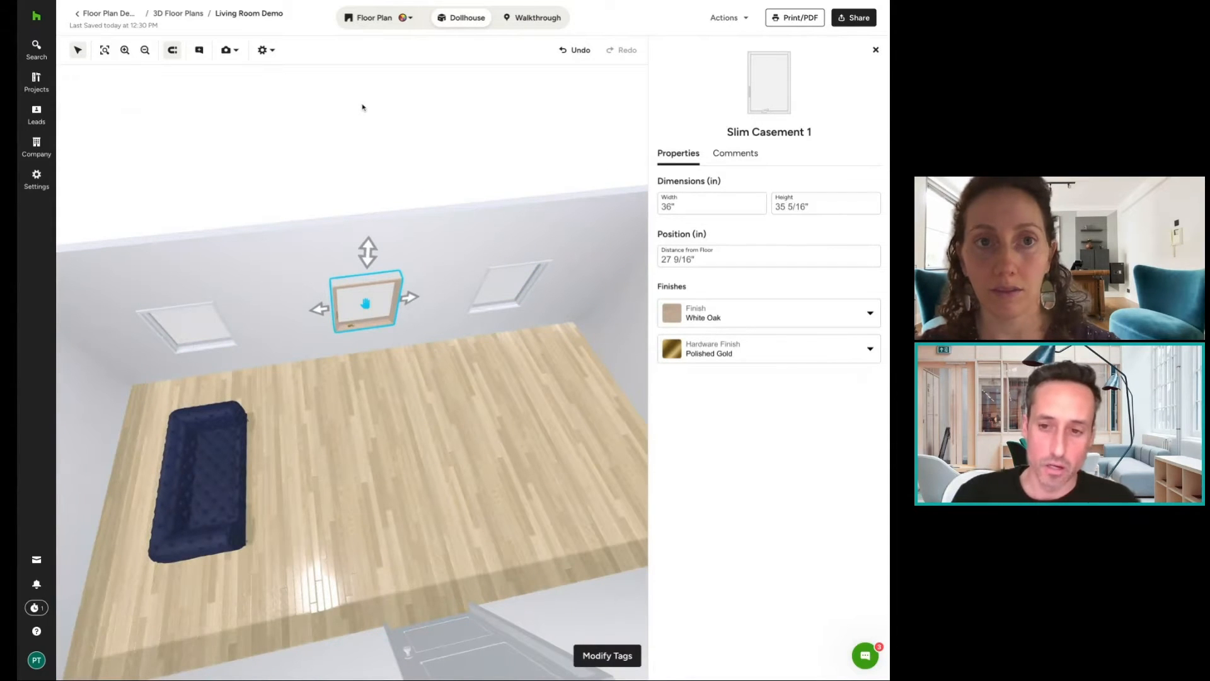
click(357, 159)
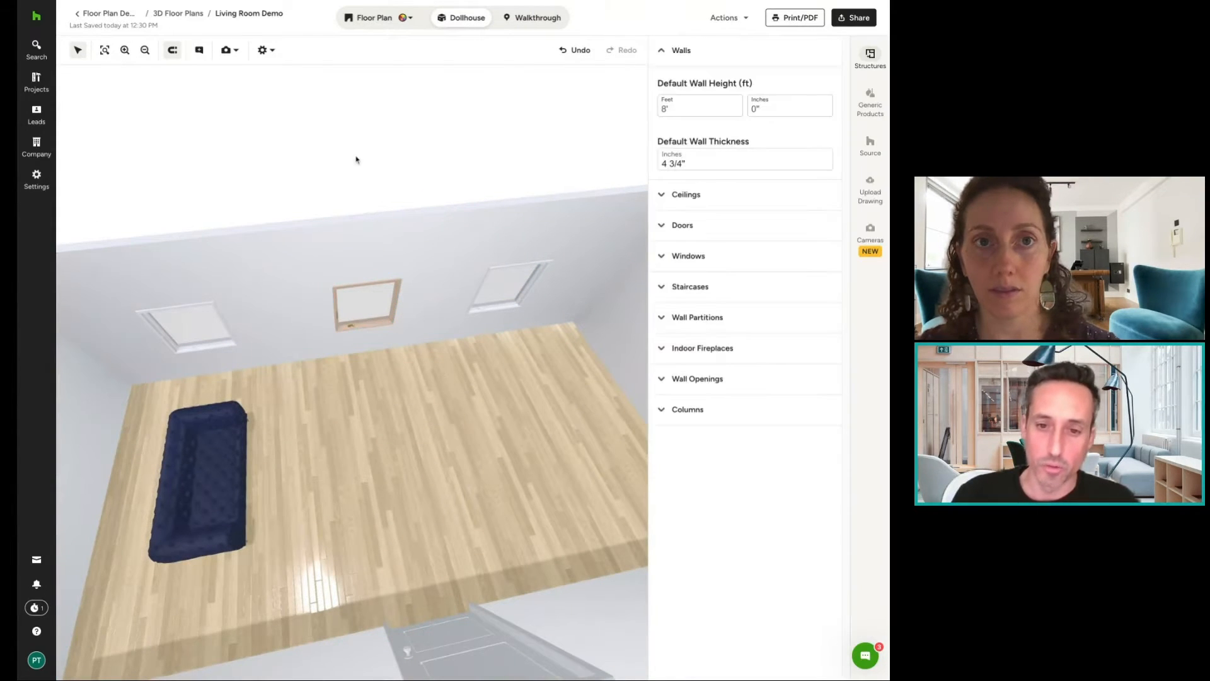
Add a Table Rectangle from the generic Dining Sets to the middle of the room, beside the loveseat.
scroll(357, 160, down, 2)
click(868, 111)
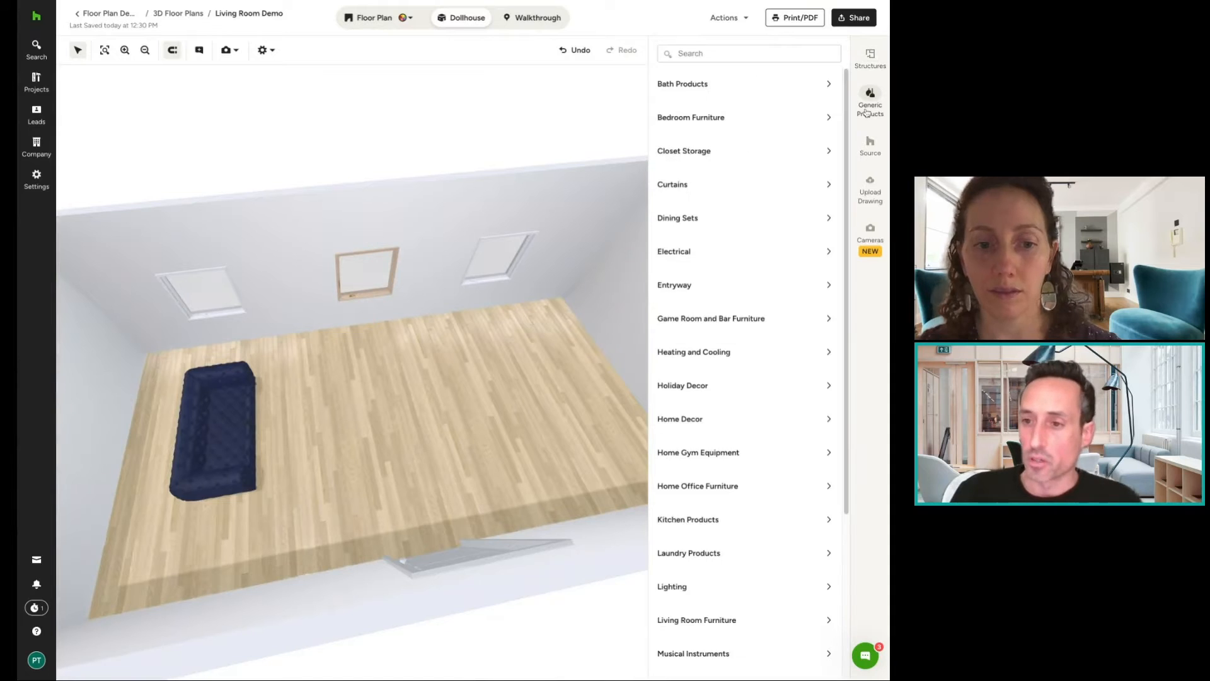
click(691, 220)
drag(789, 505, 343, 352)
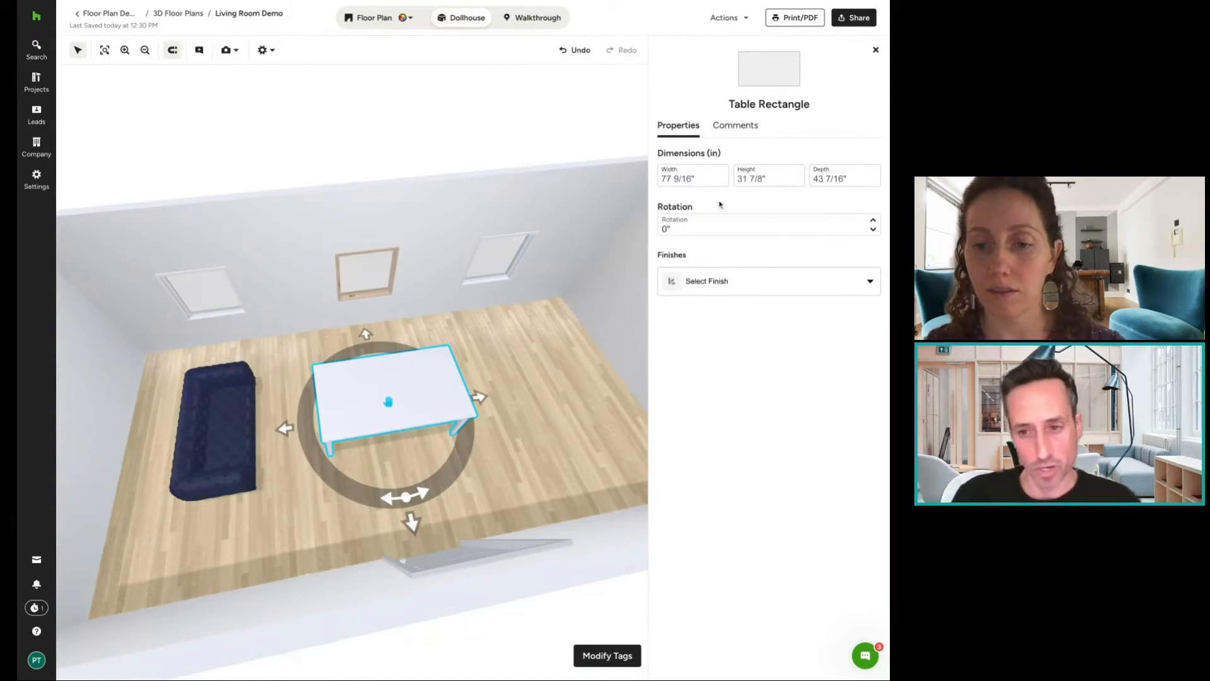
Set the rectangular table's finish to Paint Color and open the product finish color palette.
click(728, 284)
scroll(732, 359, down, 5)
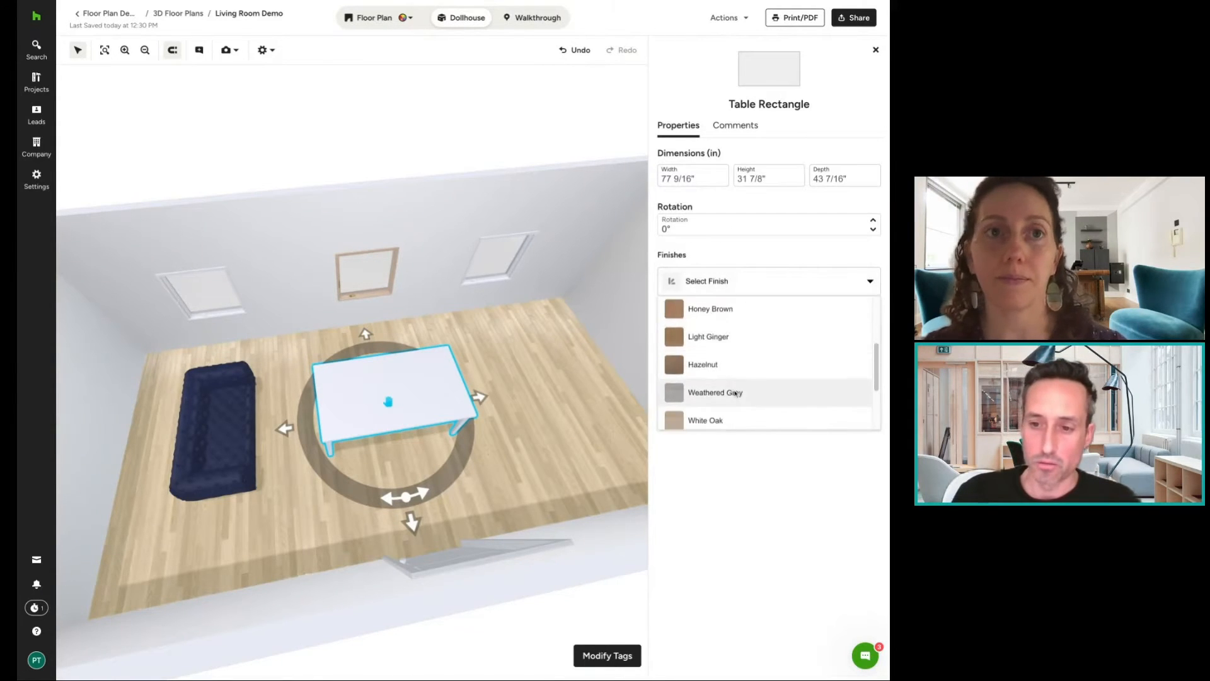
scroll(730, 337, up, 5)
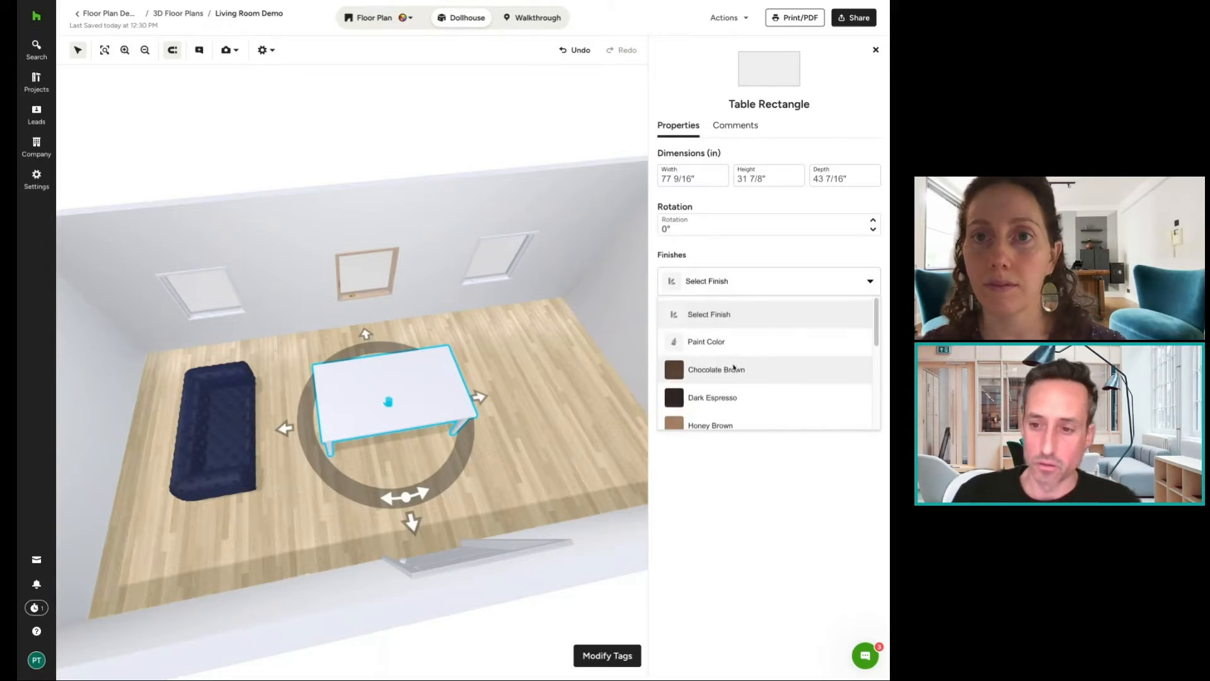
click(727, 344)
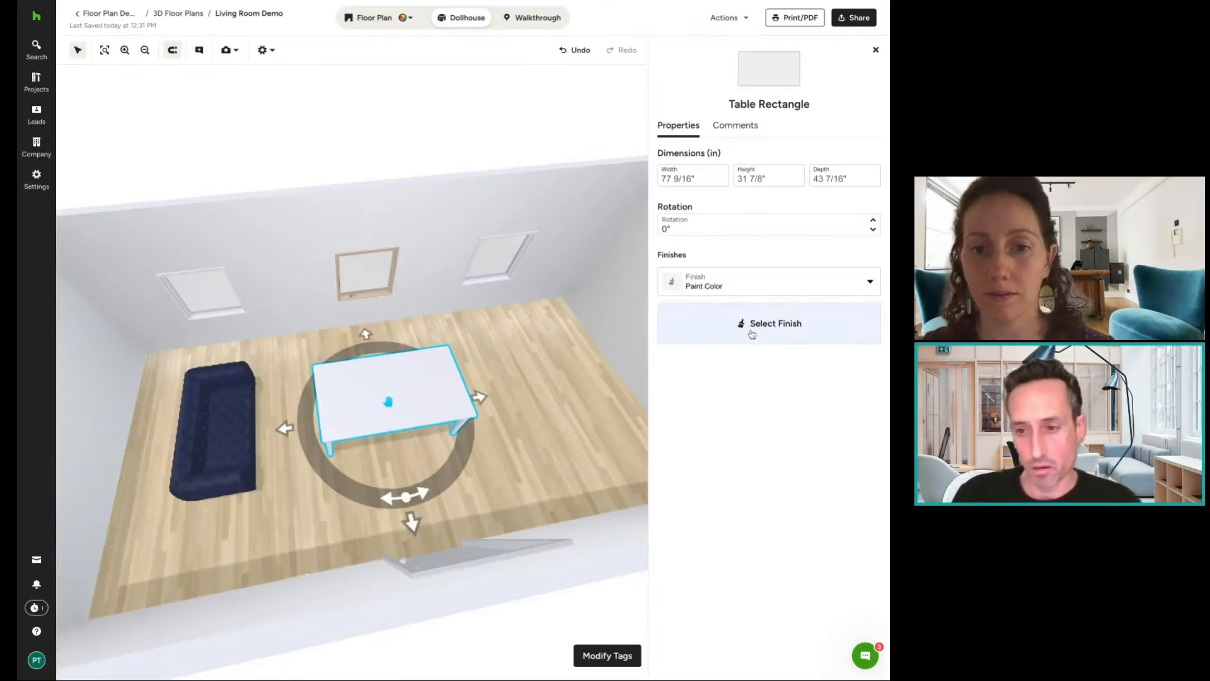
click(752, 333)
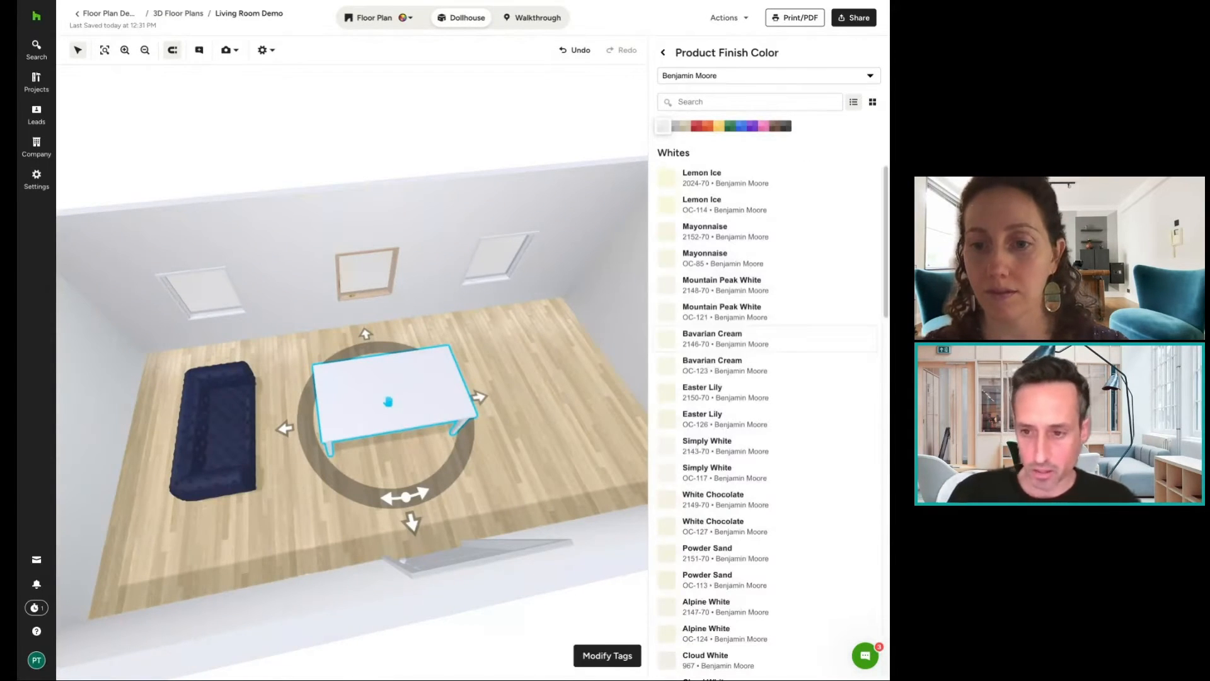
Look through the Benjamin Moore color families for the table, from reds and yellows to greens and blues.
click(697, 129)
click(708, 126)
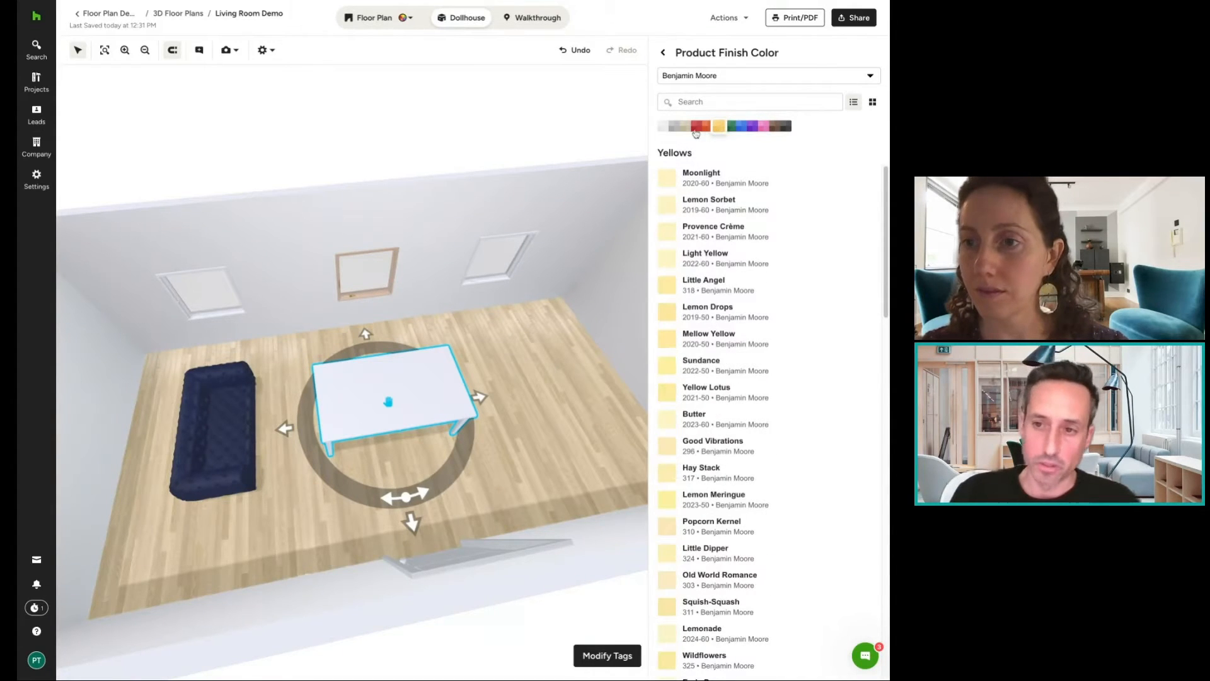
click(697, 129)
click(707, 129)
click(720, 129)
click(730, 129)
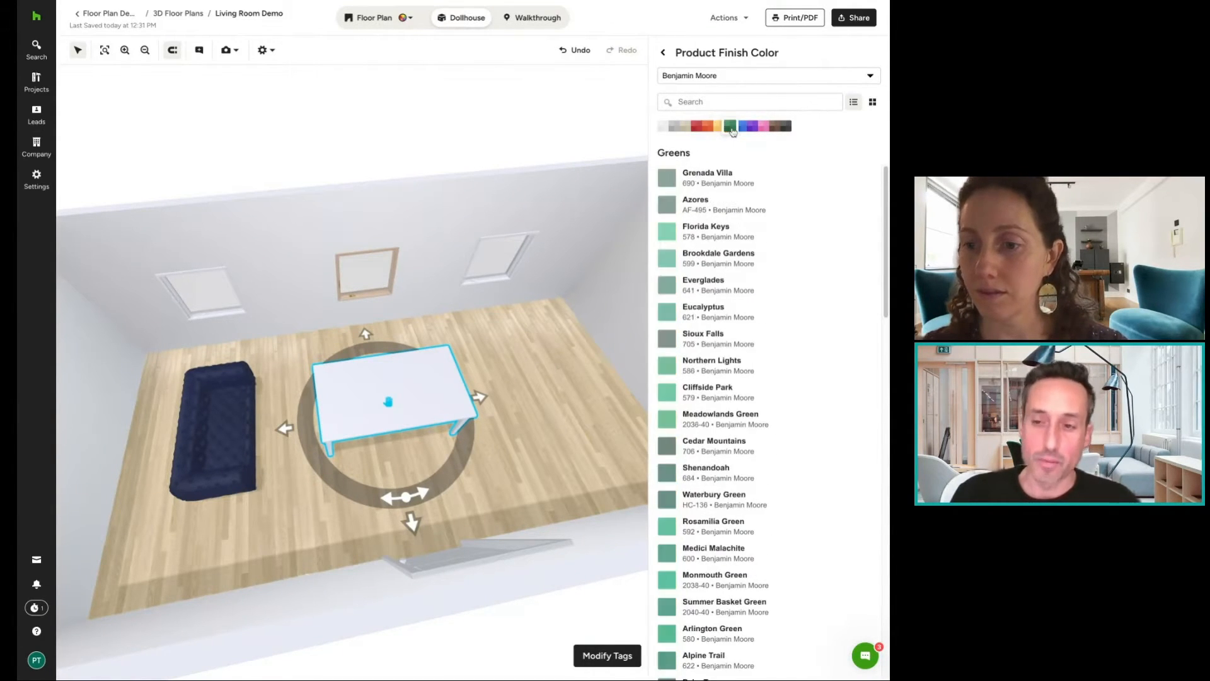
click(742, 129)
scroll(725, 333, down, 2)
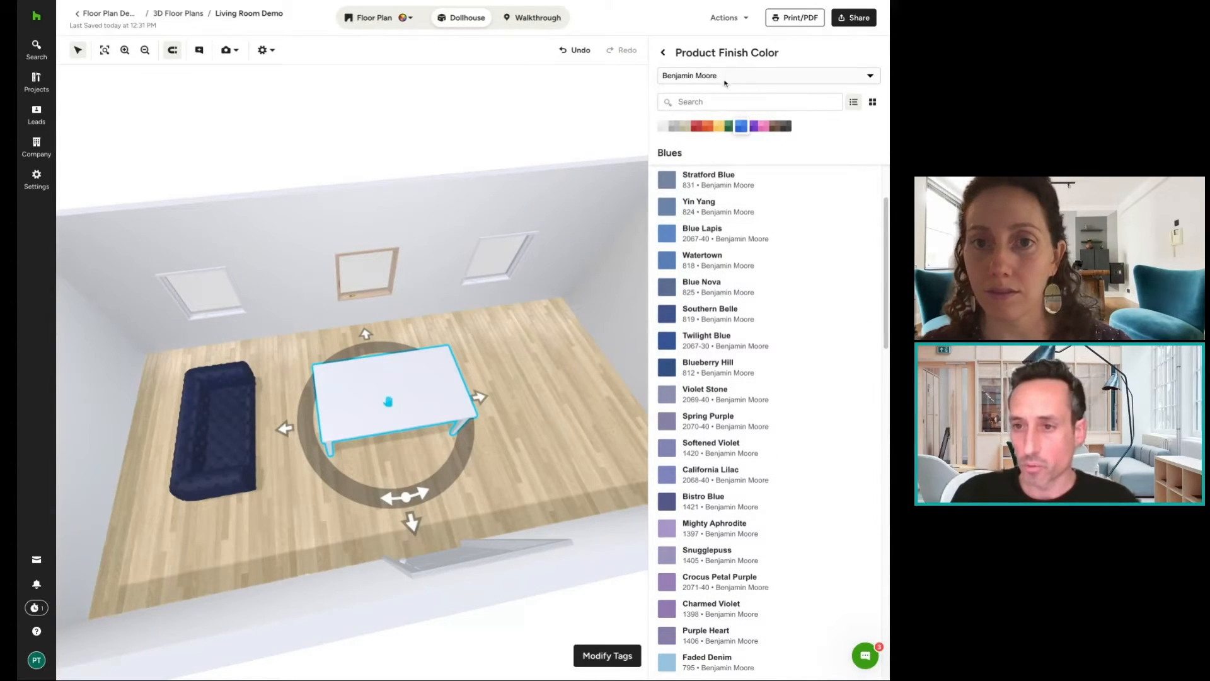
scroll(731, 263, down, 1)
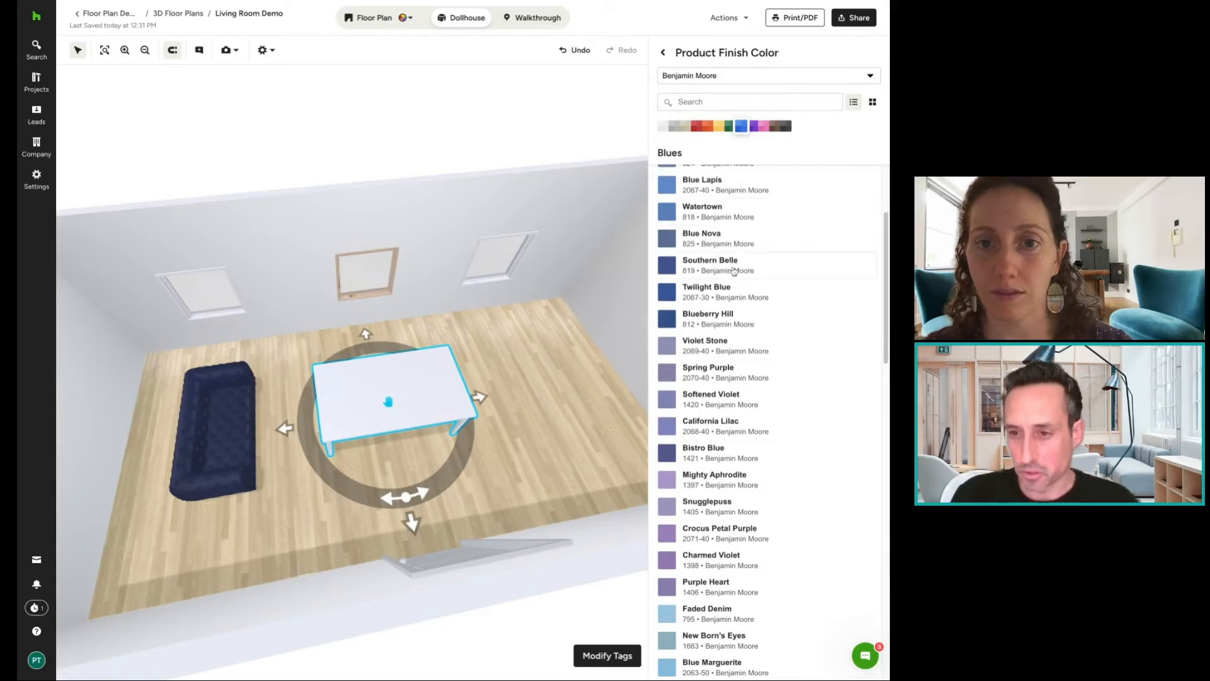
Switch the table's paint palette to Sherwin-Williams and apply Regale Blue SW 6801 from the blues.
click(712, 77)
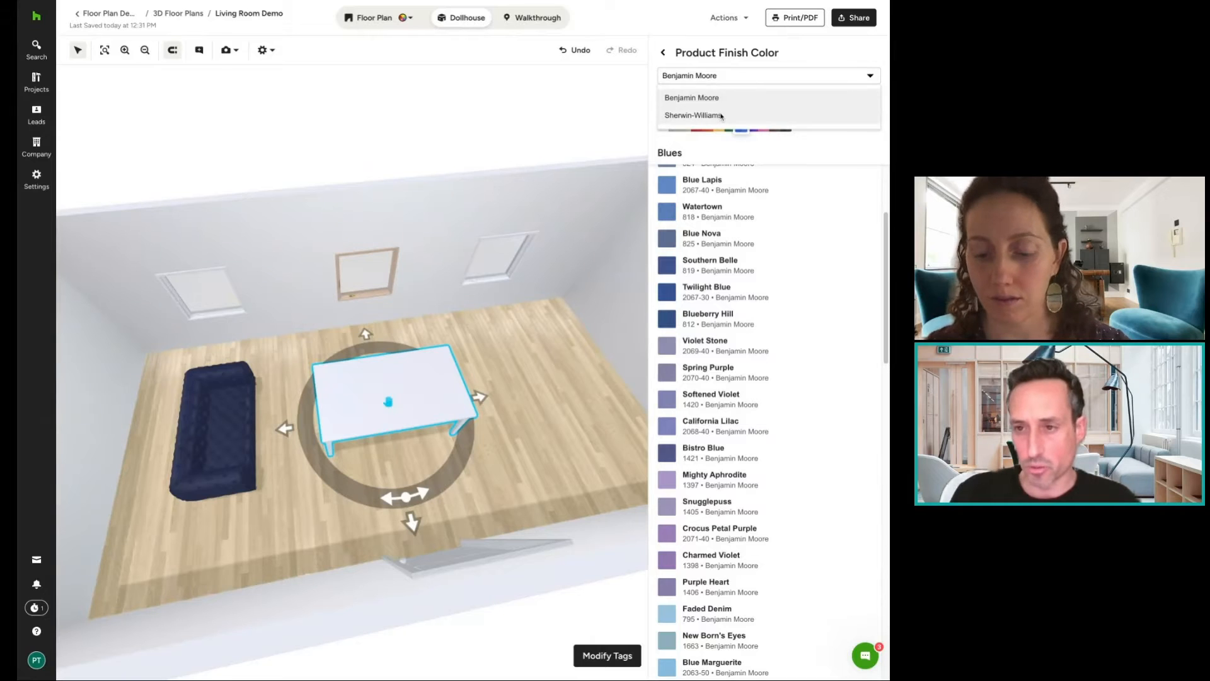
click(693, 115)
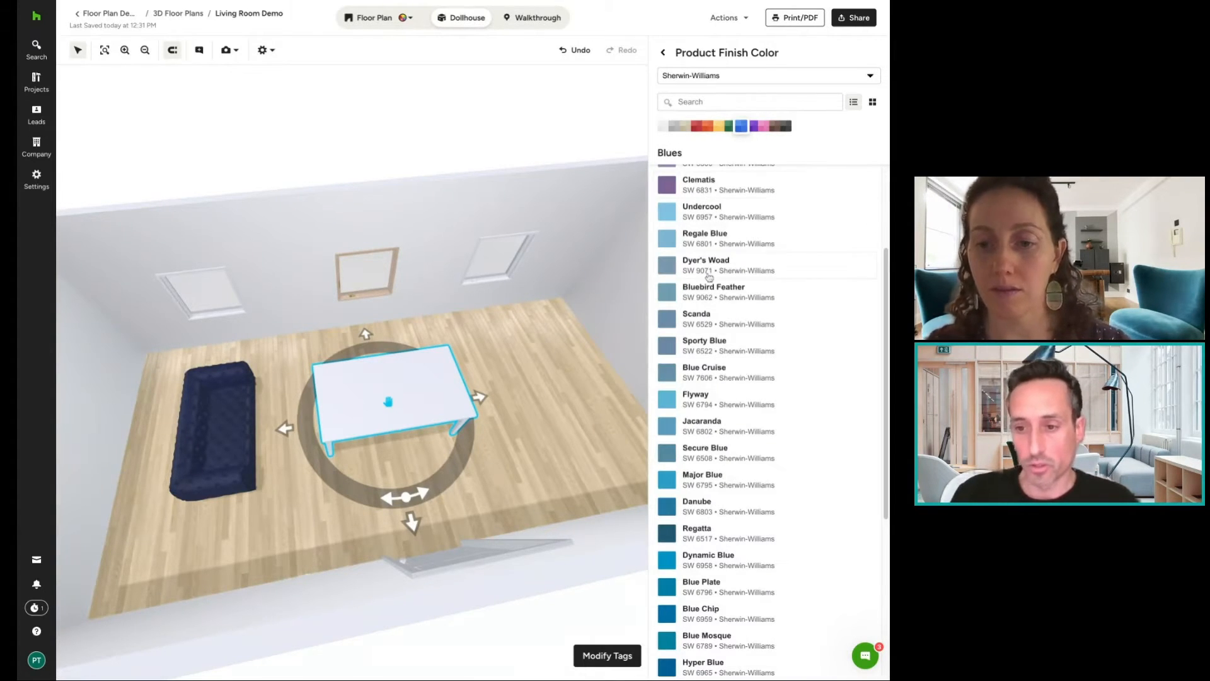
scroll(704, 353, down, 1)
scroll(696, 384, down, 1)
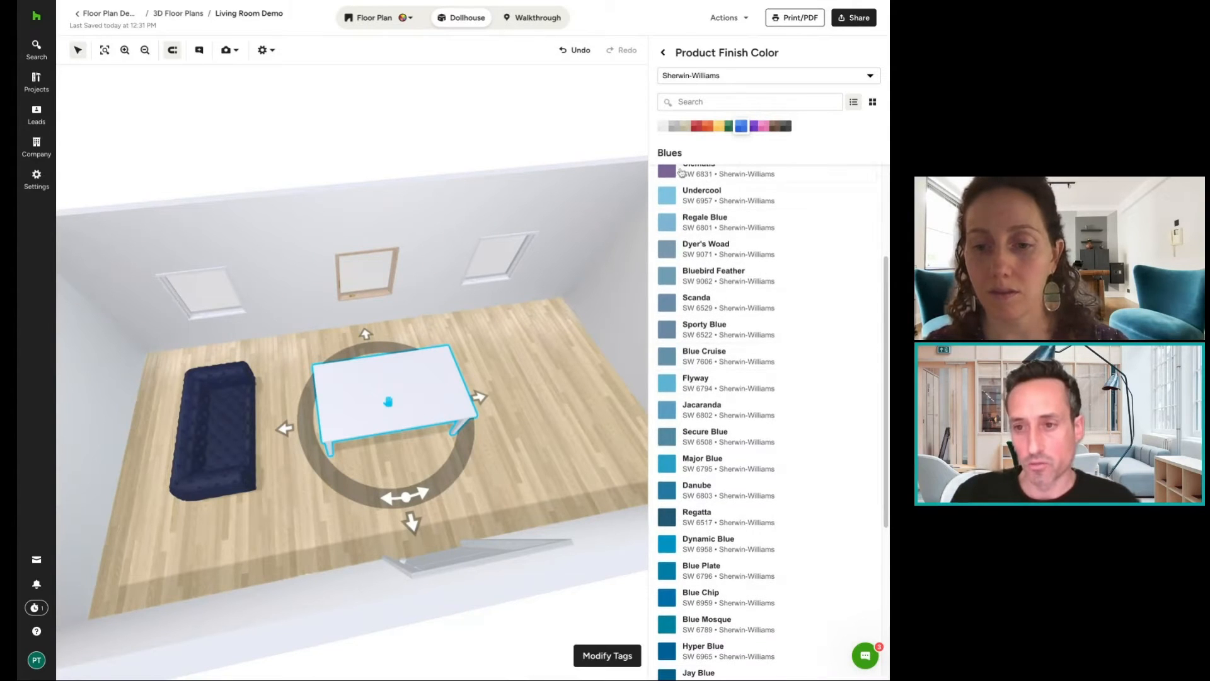
click(672, 225)
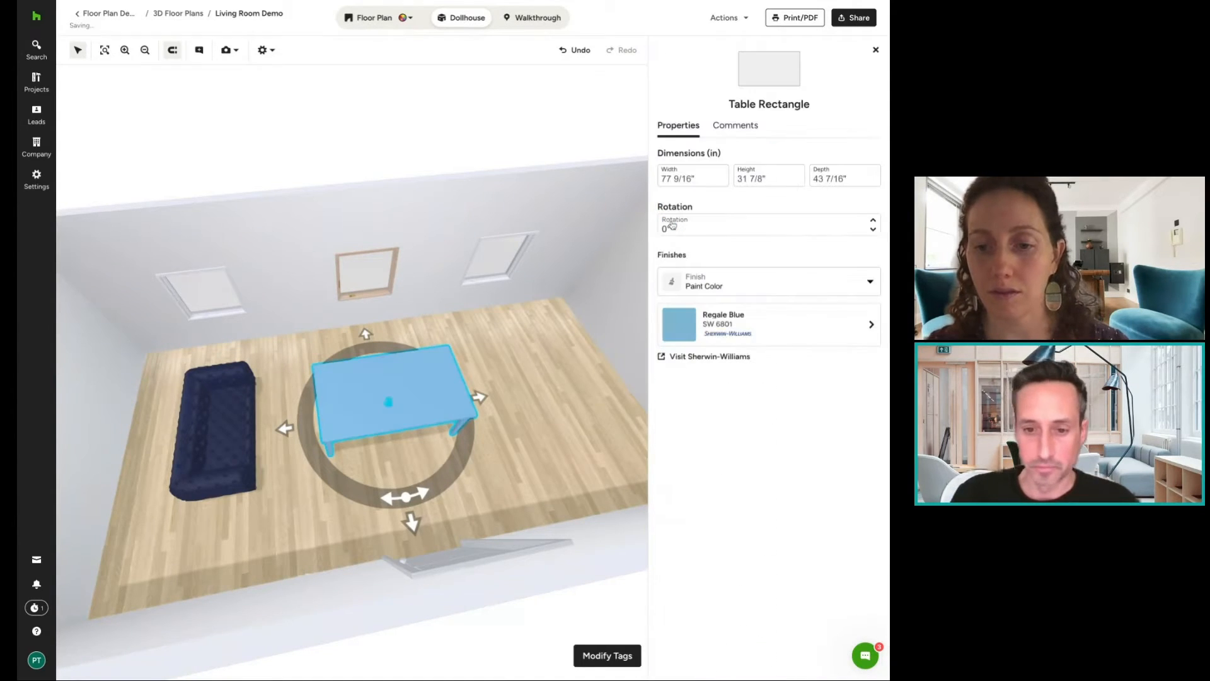
click(747, 329)
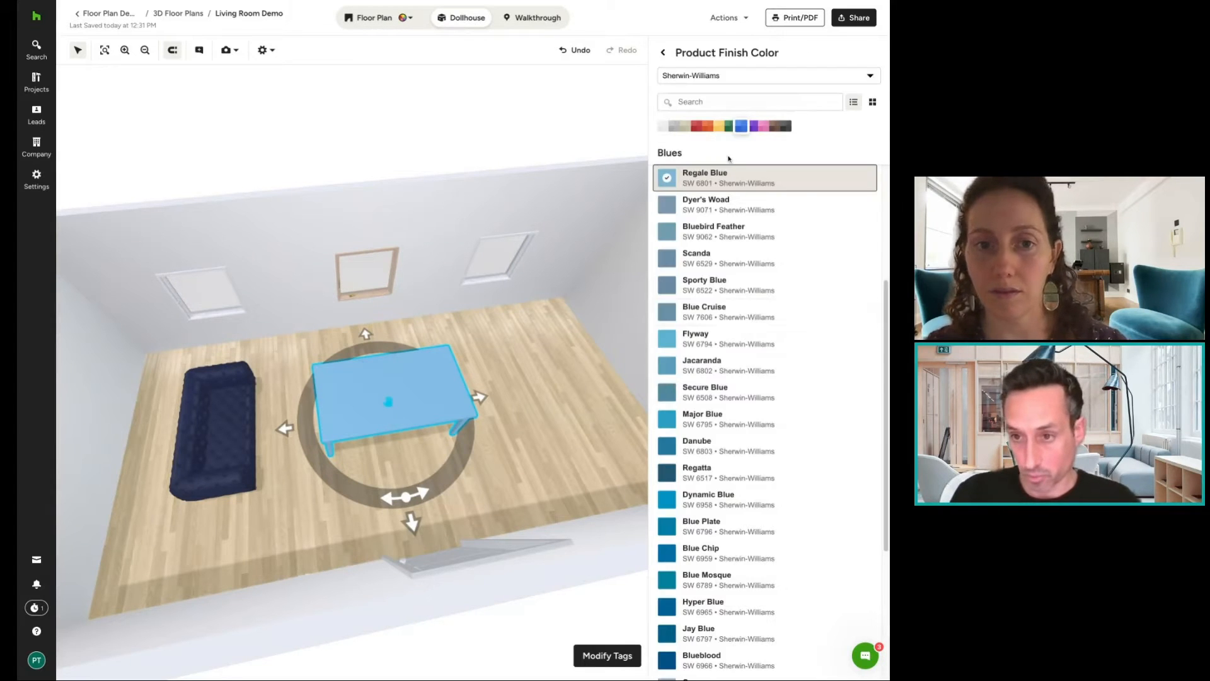
click(661, 54)
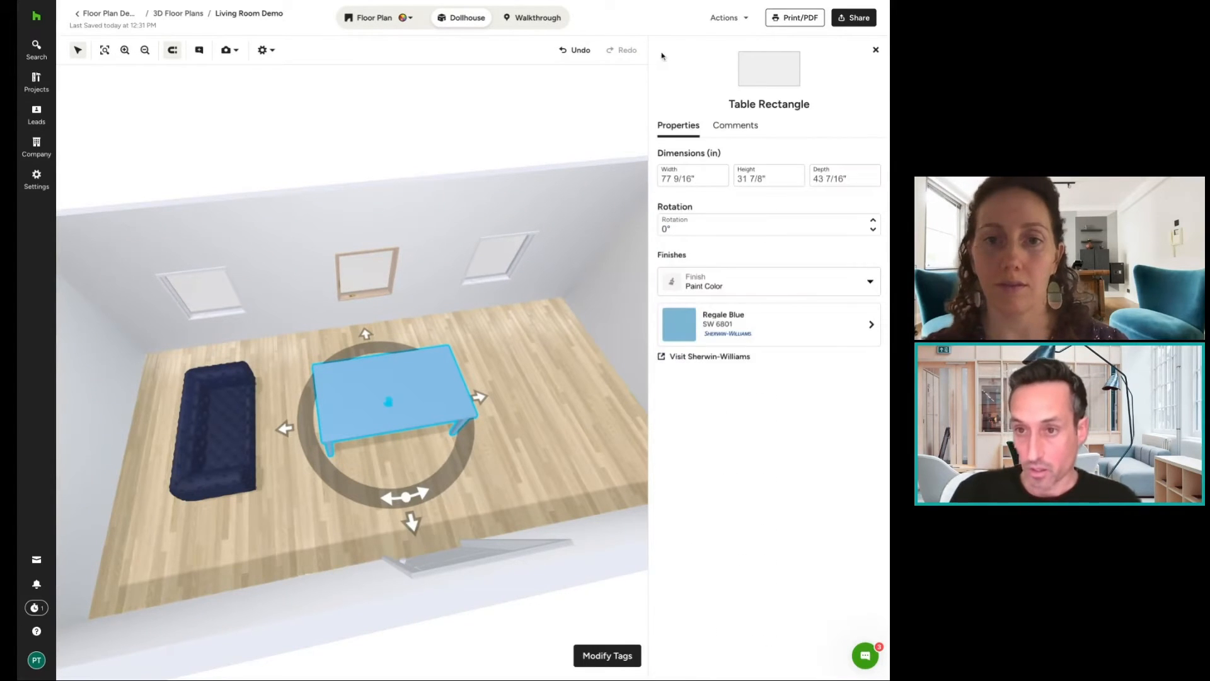
Change the rectangular table's finish to Honey Brown and deselect the table.
click(725, 287)
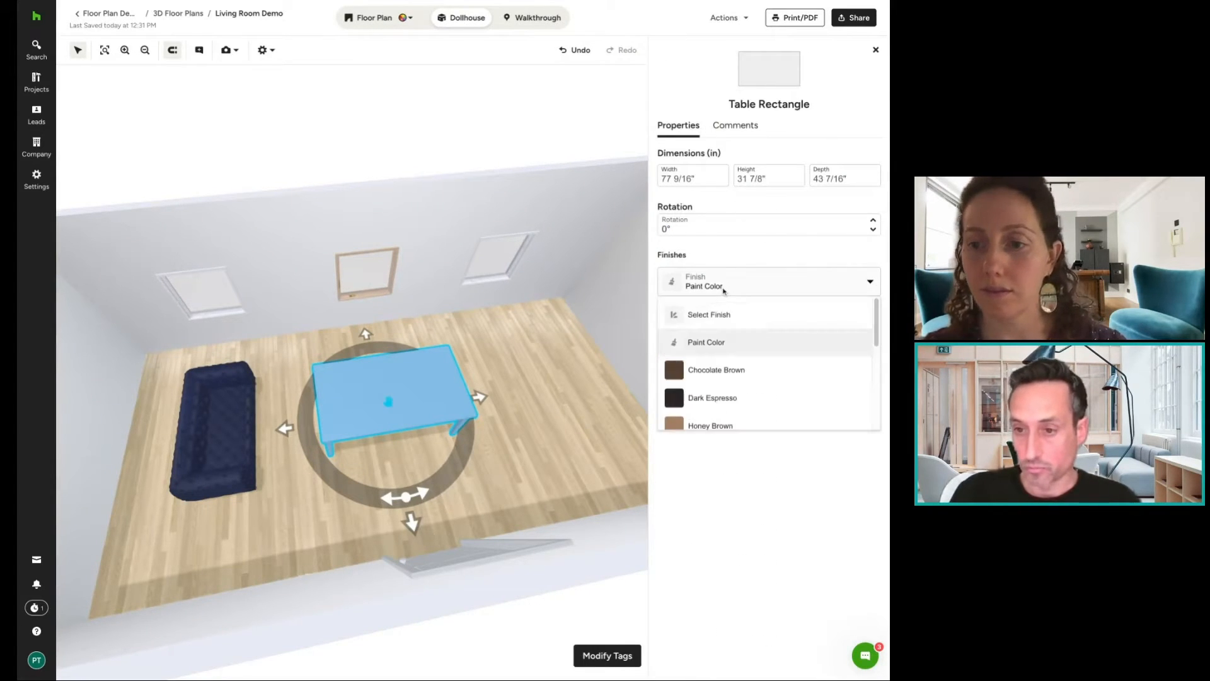
click(727, 425)
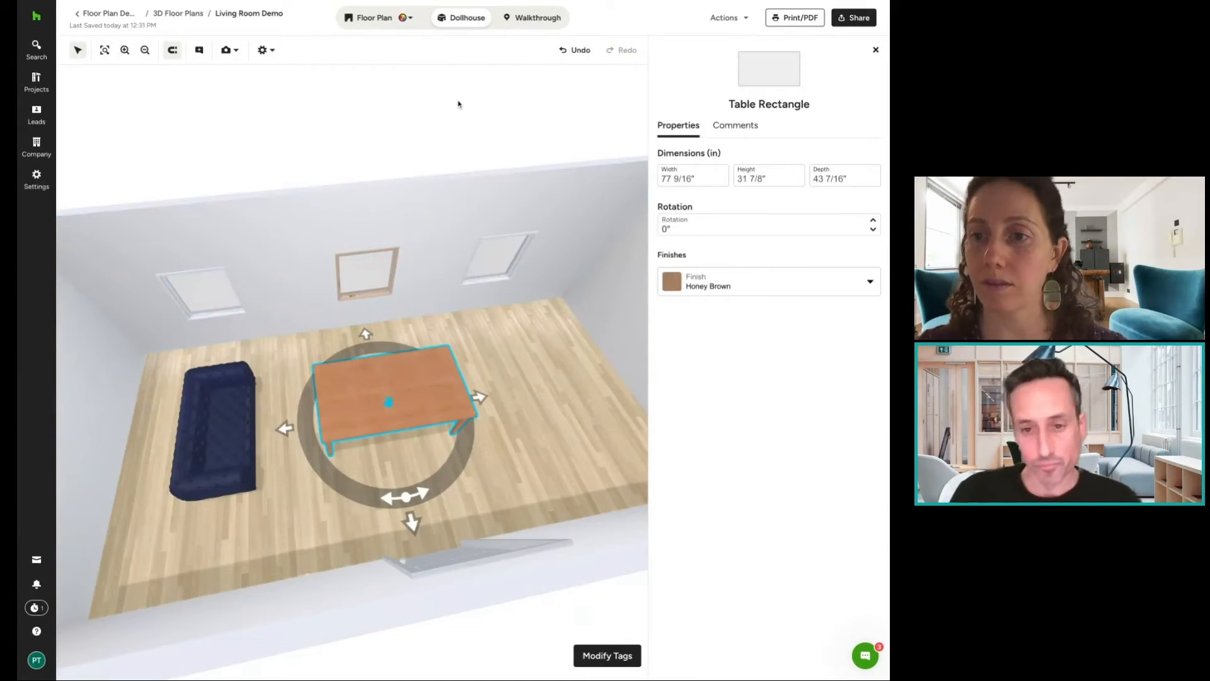
click(459, 105)
drag(406, 124, 423, 110)
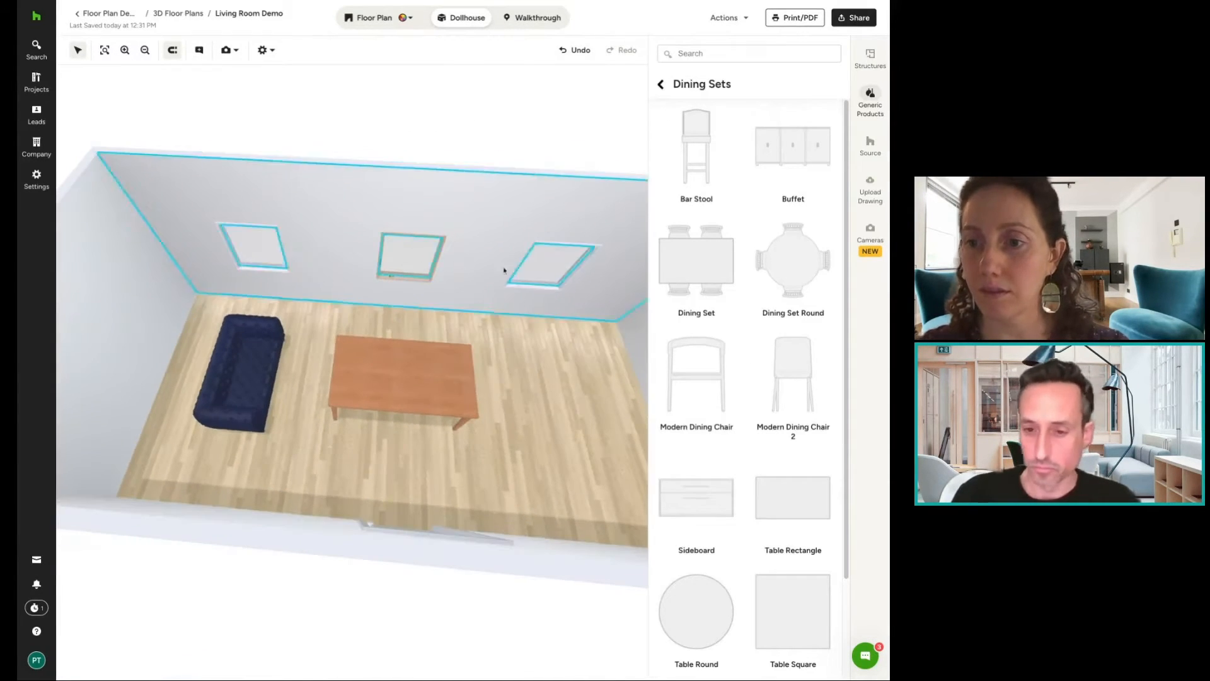
Set the navy Mercer Velvet loveseat's width to 72 inches and its height to 30 inches.
click(247, 381)
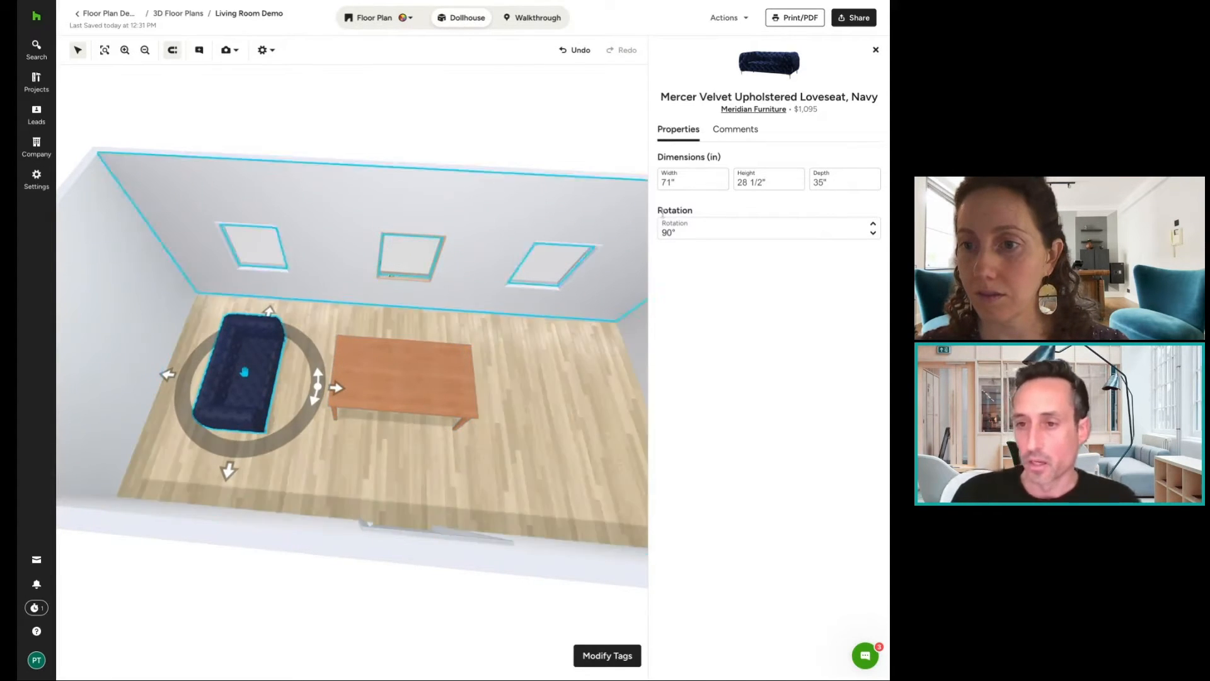
click(690, 182)
triple_click(690, 181)
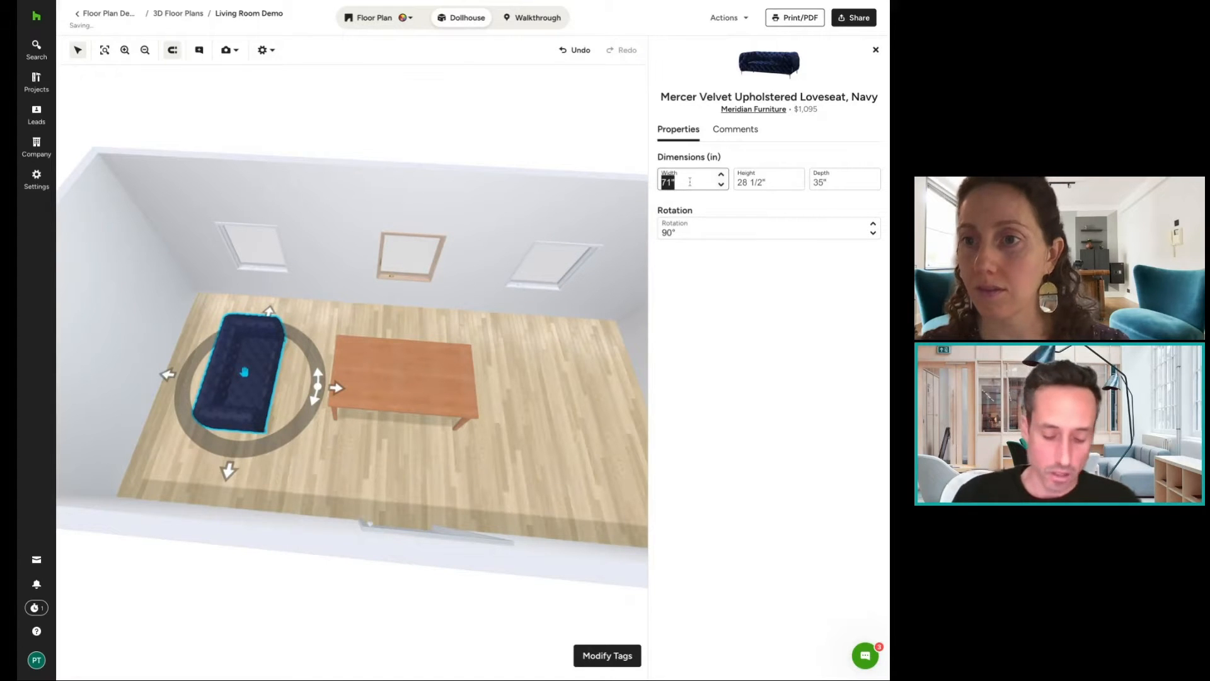
text(72)
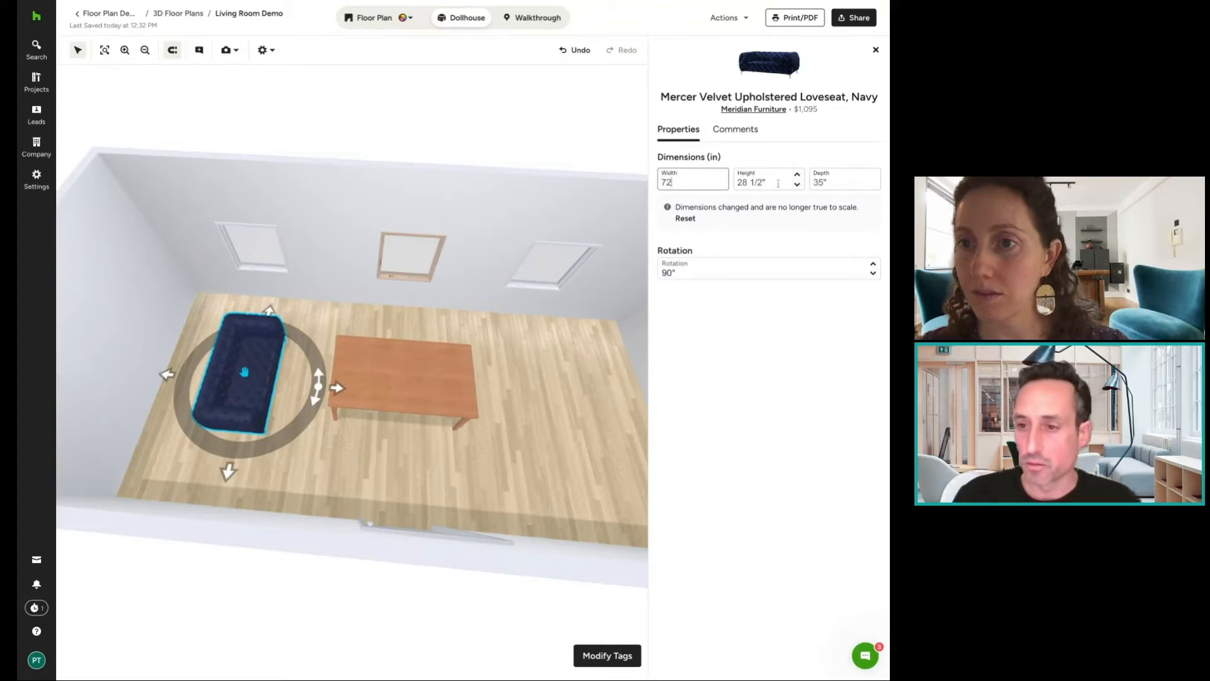
key(Tab)
text(30)
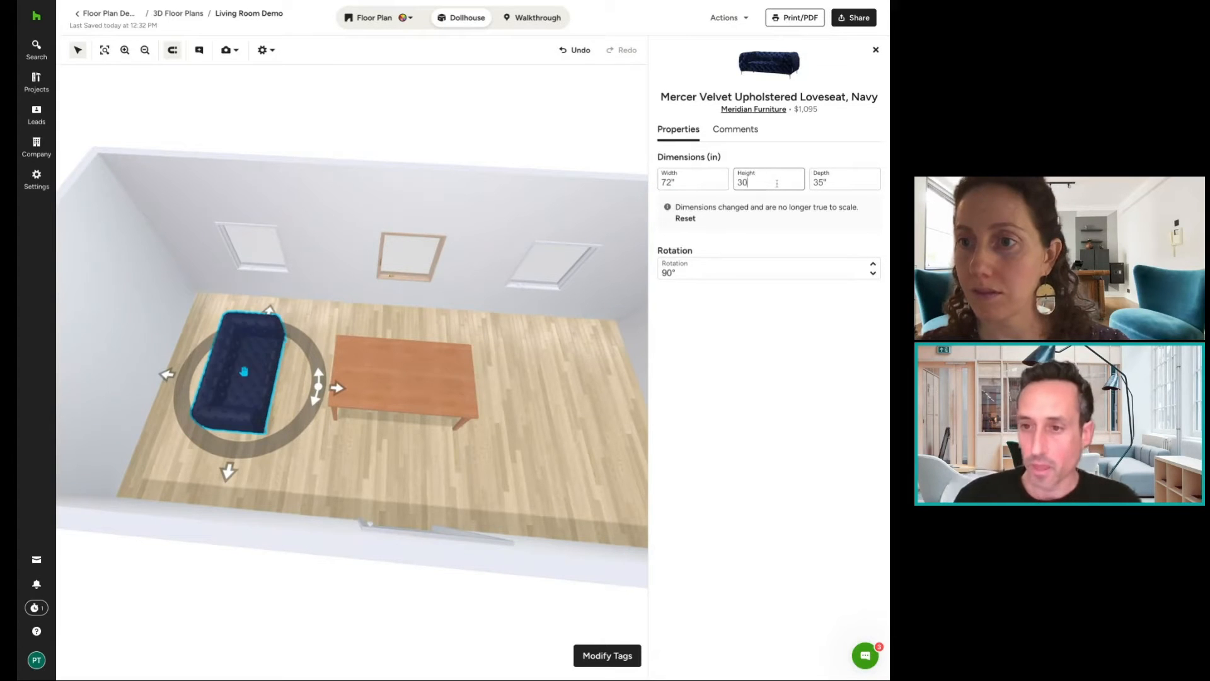
click(731, 232)
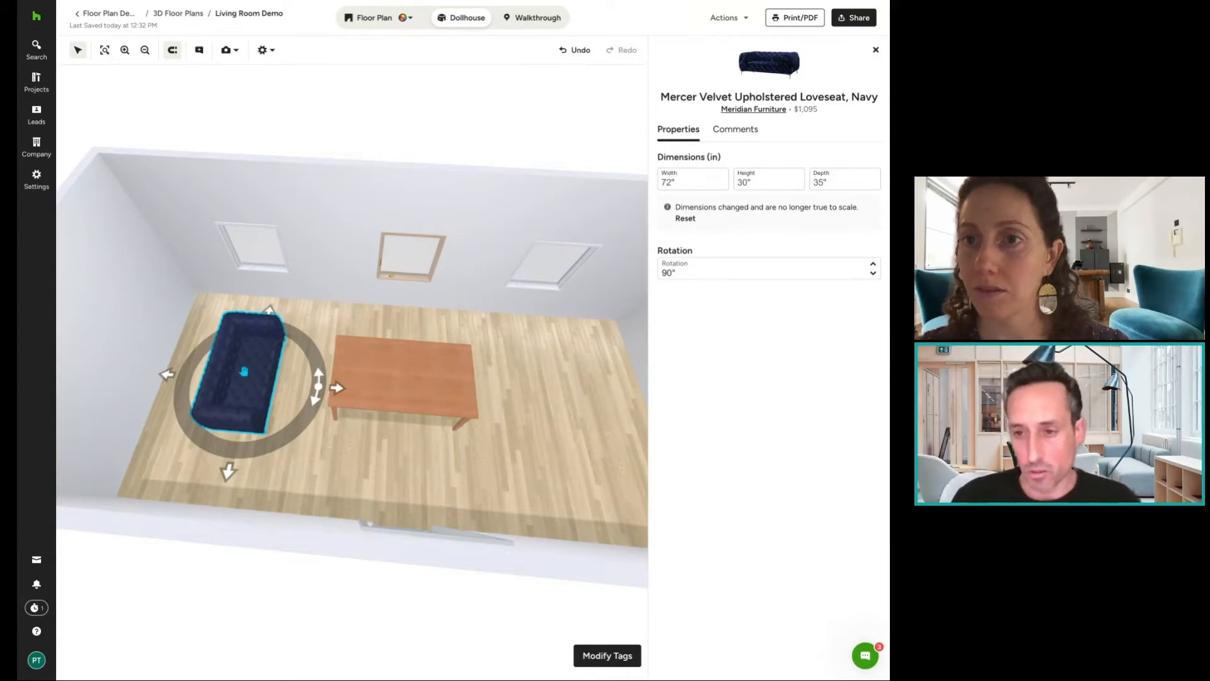
Reset the loveseat to its original product dimensions and deselect it.
click(685, 219)
click(511, 139)
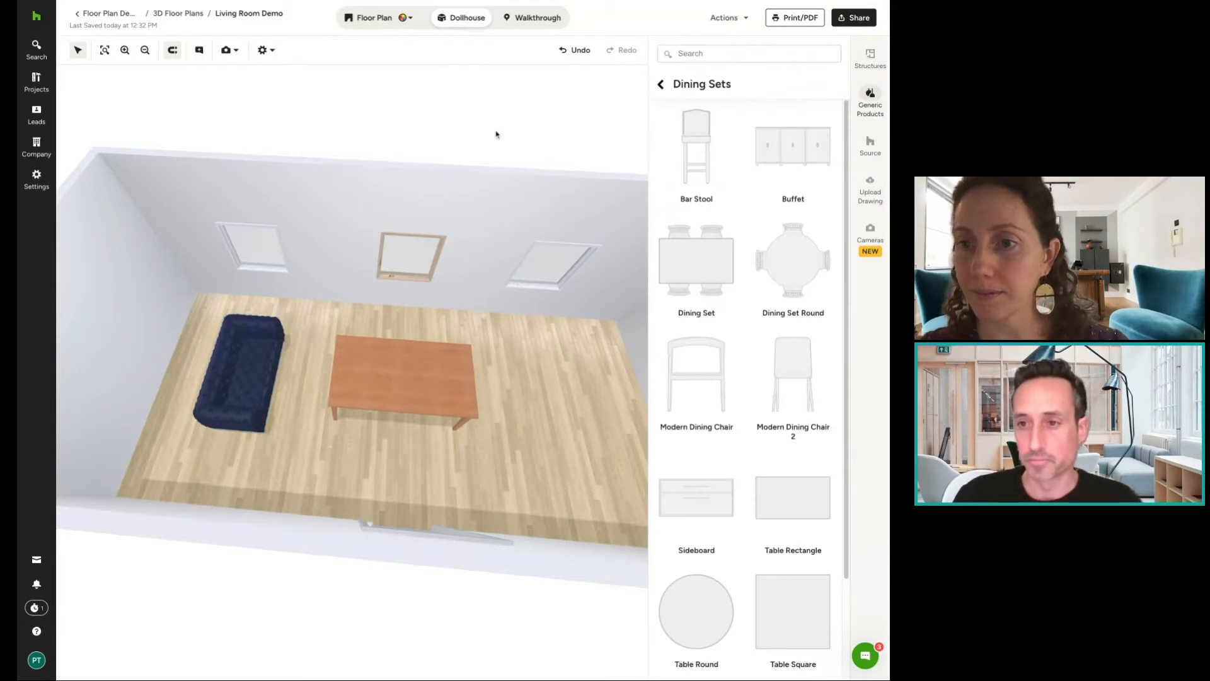
drag(496, 134, 497, 110)
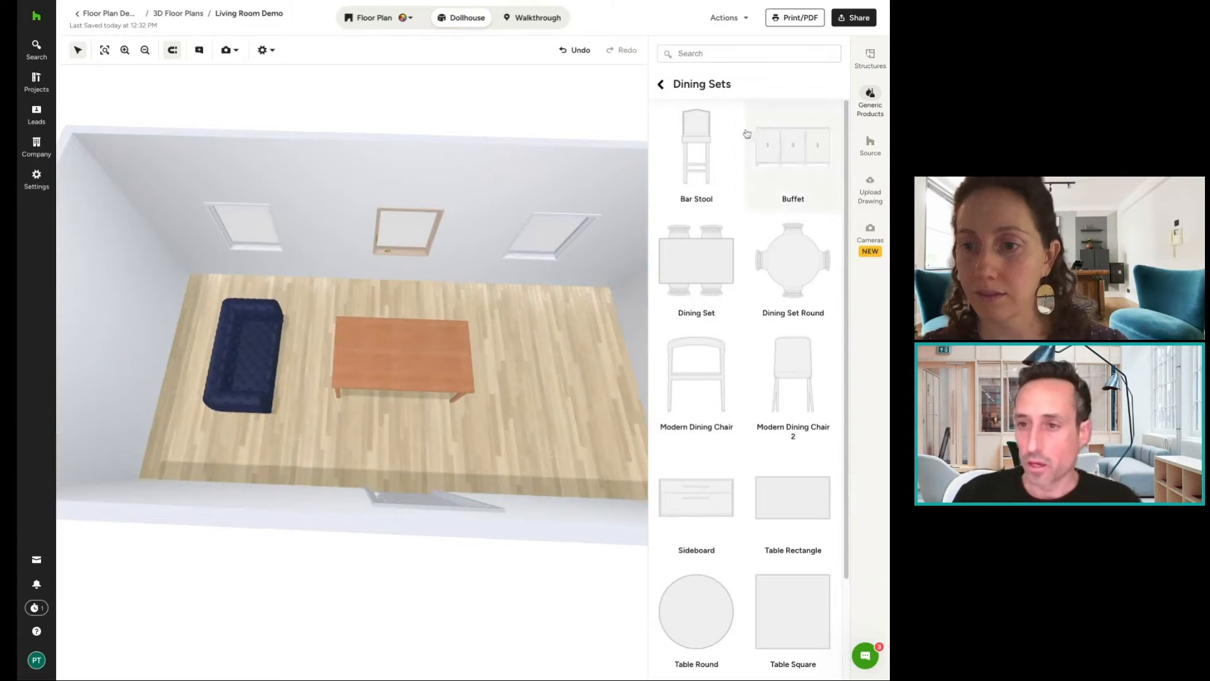
Return to the 2D floor plan and move the door wall outward to deepen the room to about 23' 9".
click(662, 85)
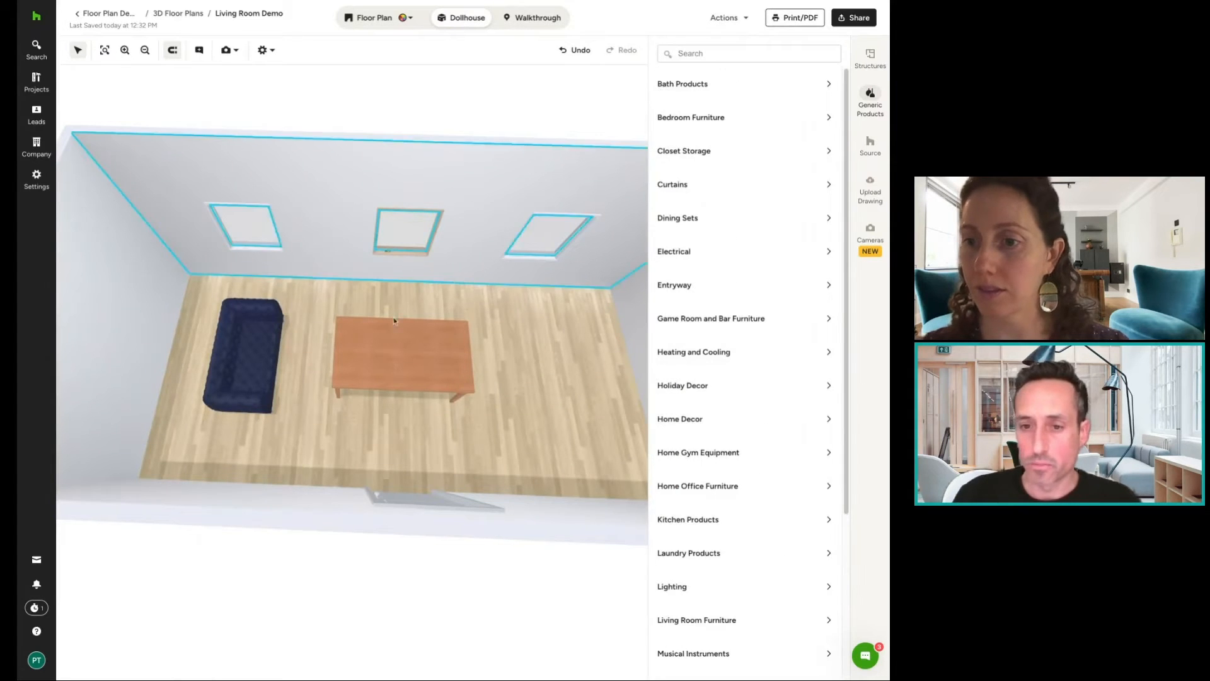
drag(374, 107, 286, 147)
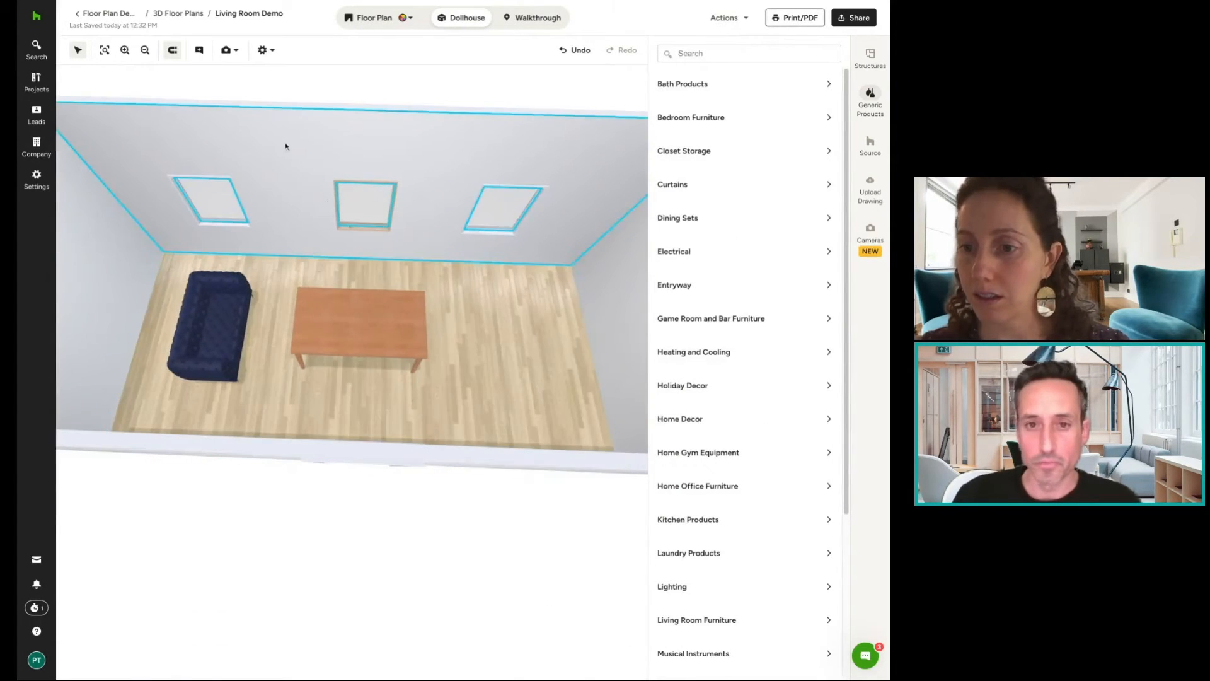
click(365, 18)
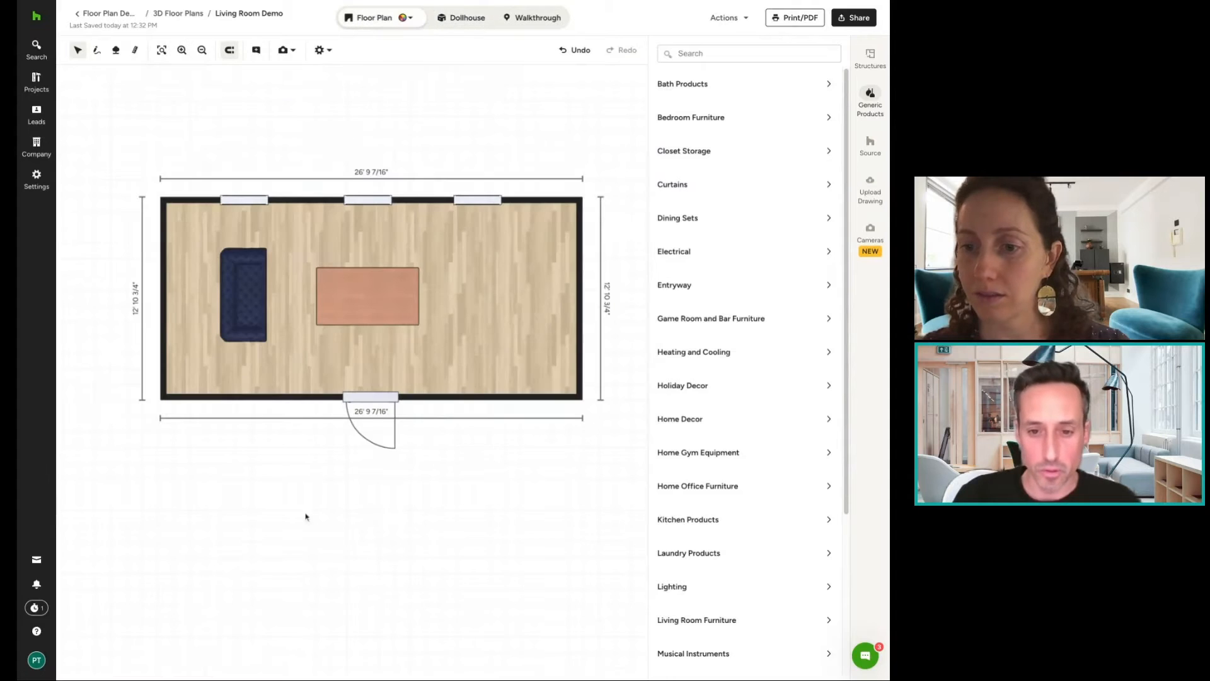
drag(418, 397, 419, 576)
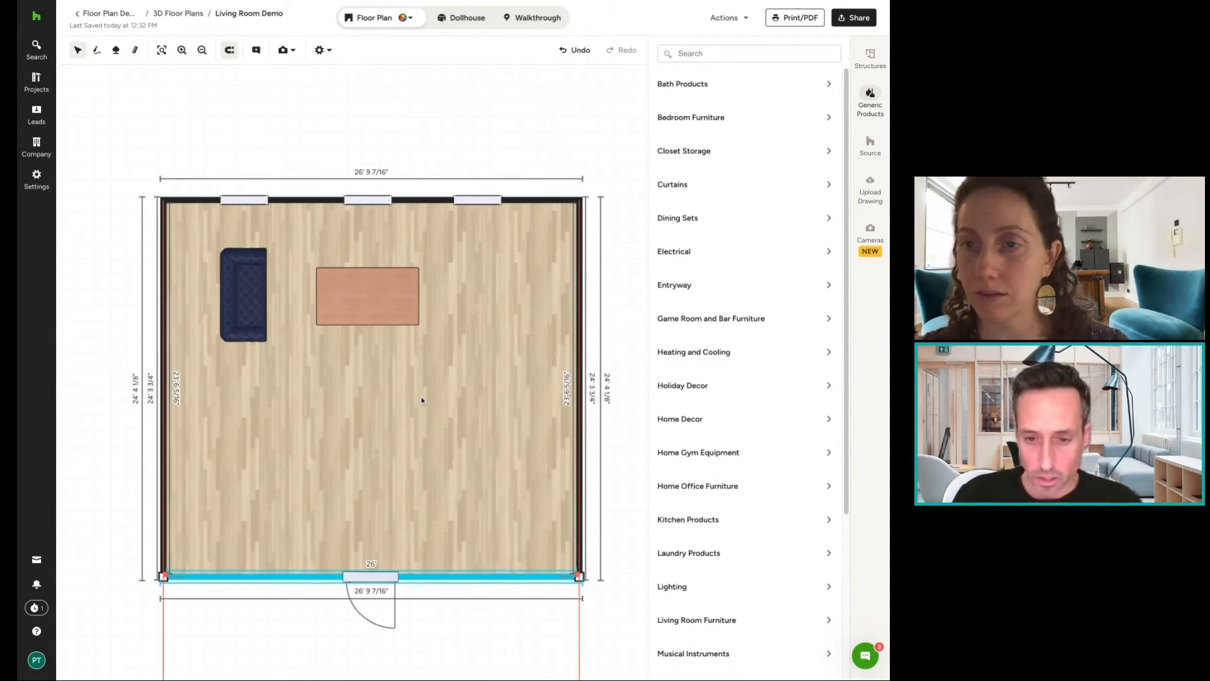
Rotate the rectangular table to 270° so it runs parallel to the loveseat, and deselect it.
click(361, 291)
click(364, 229)
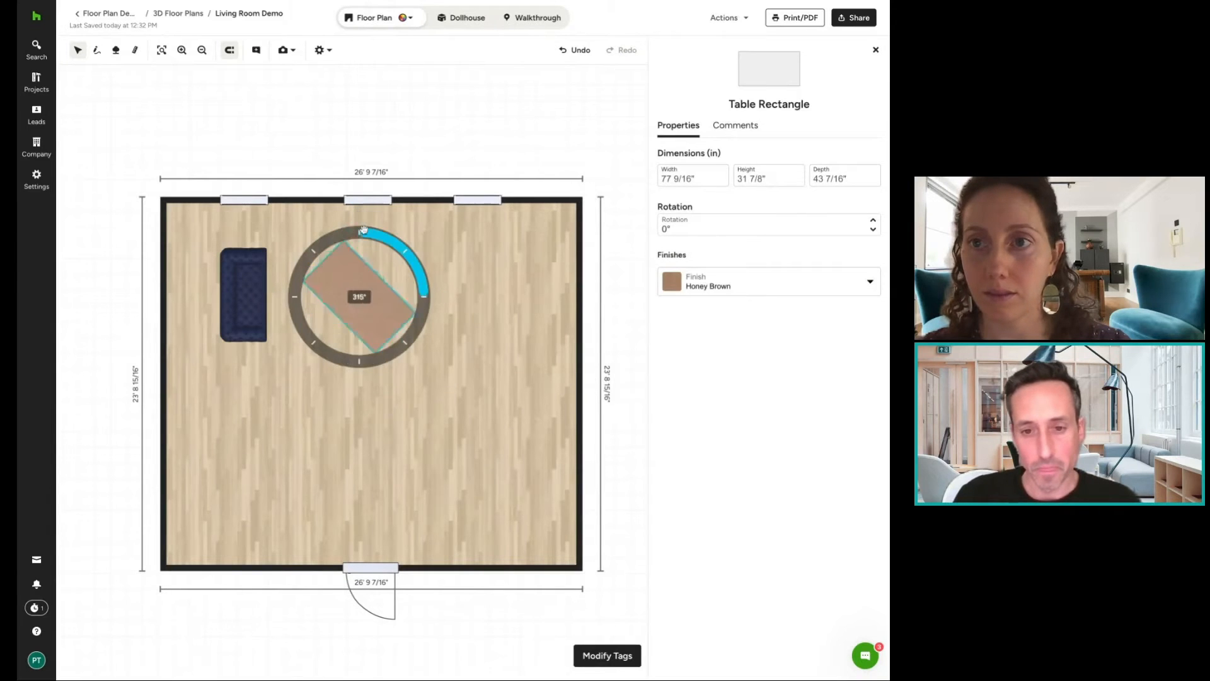
click(381, 116)
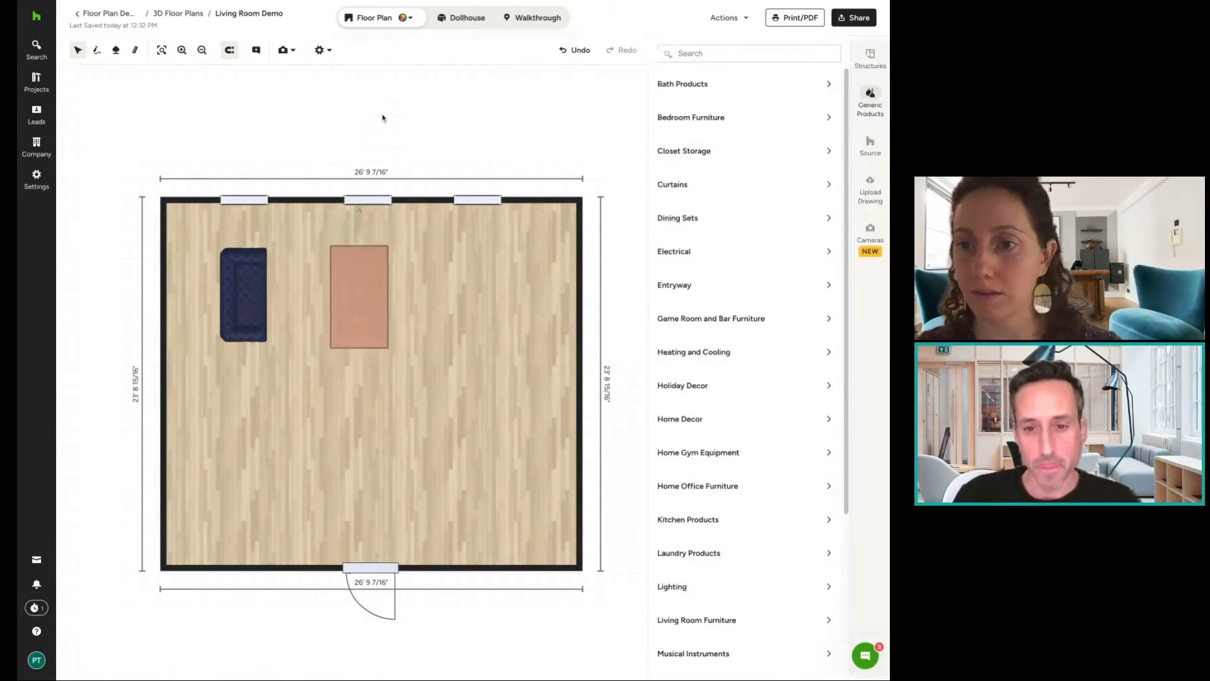
Shift the loveseat slightly toward the nearest side wall and delete the rectangular table.
click(369, 293)
mouse_move(234, 270)
mouse_down()
mouse_move(262, 285)
mouse_move(231, 276)
mouse_up()
click(365, 303)
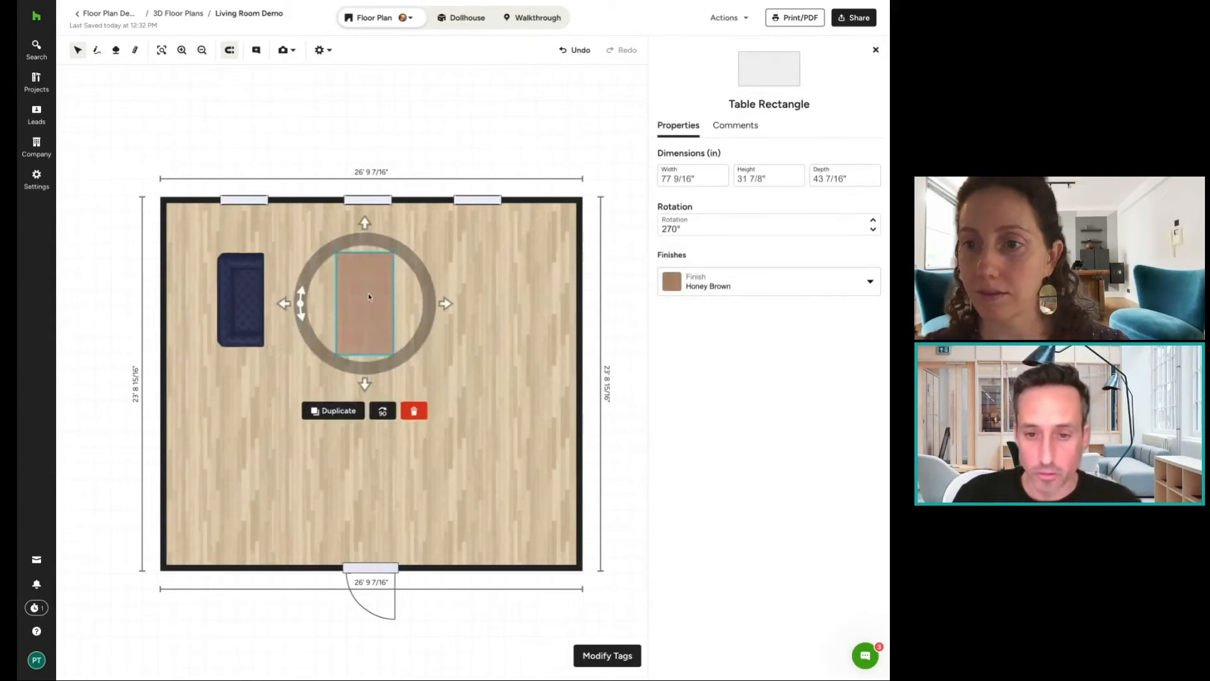
click(415, 412)
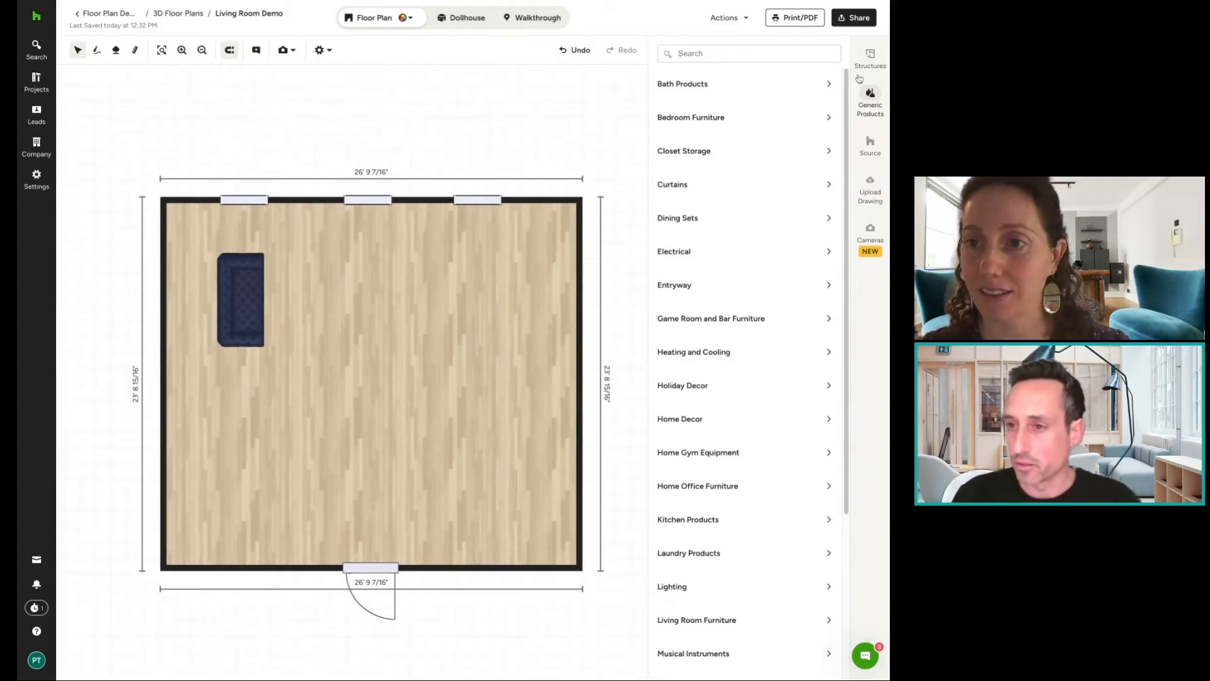
Add an L-Shaped Traditional Wood Soffit staircase near the window farthest from the loveseat.
click(870, 57)
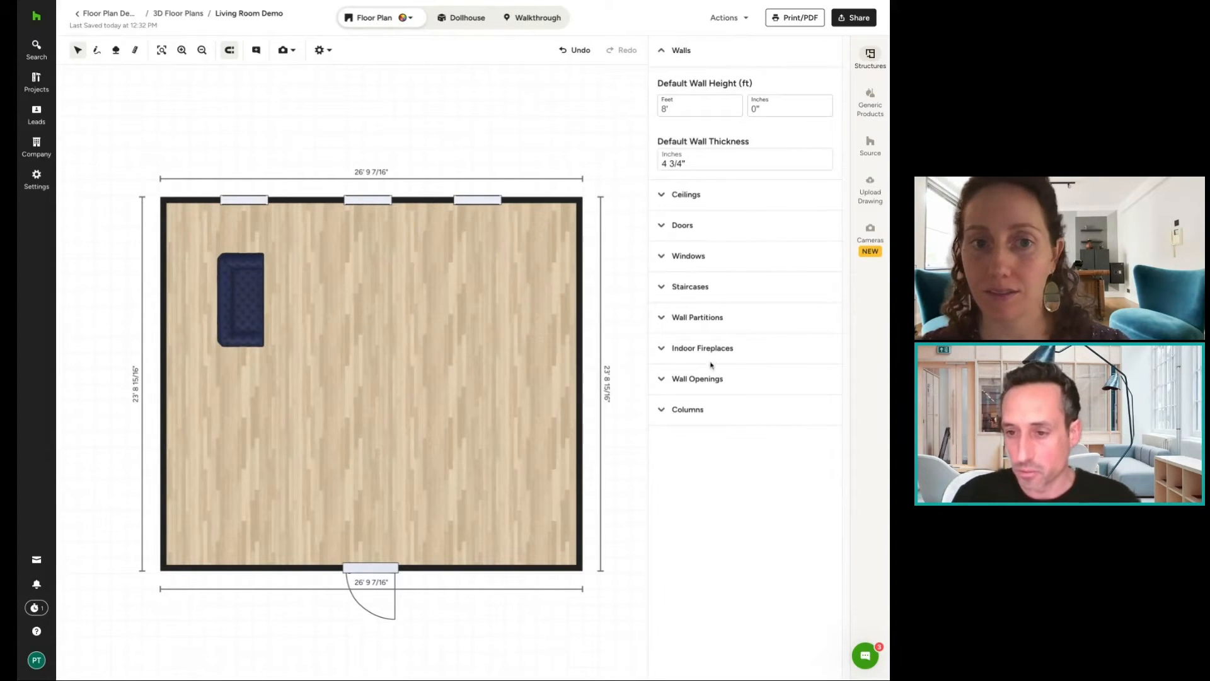
click(701, 290)
scroll(731, 432, down, 3)
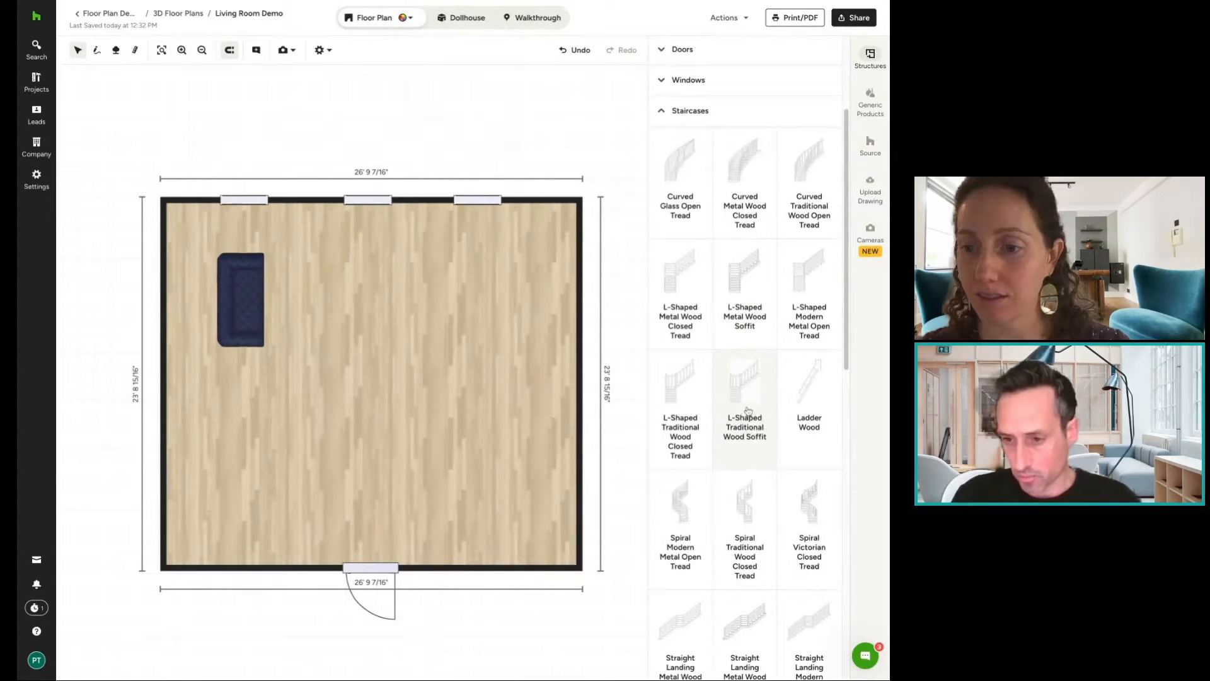
scroll(747, 397, down, 1)
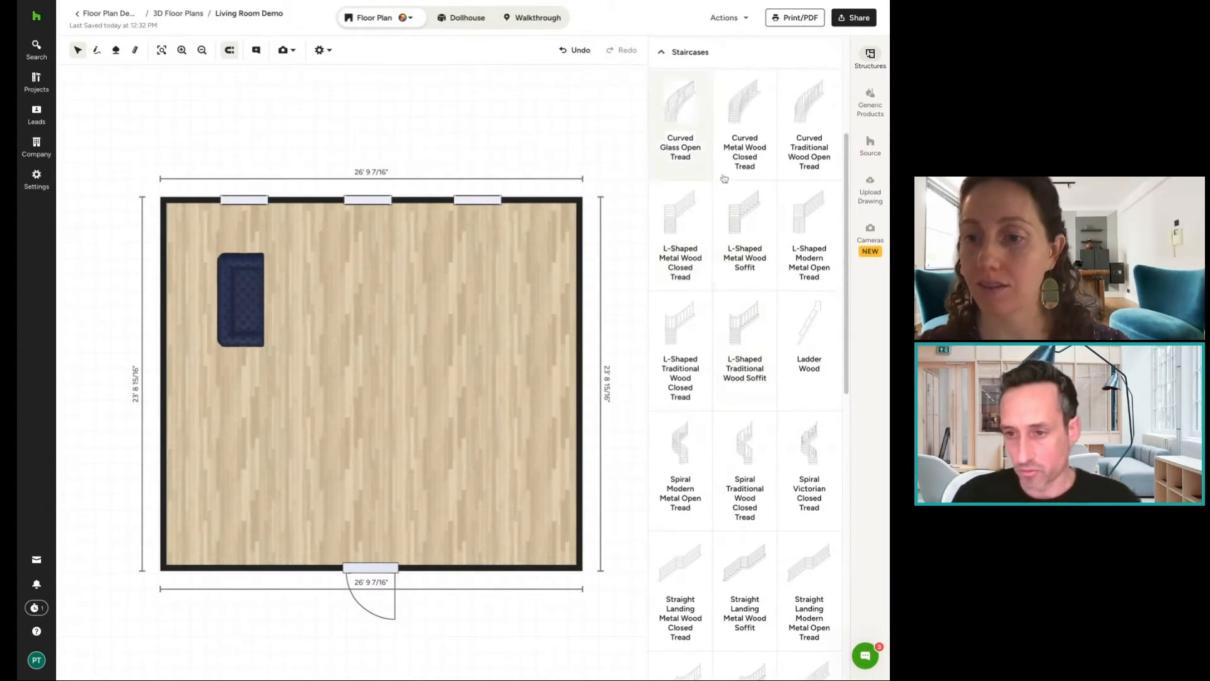
click(725, 369)
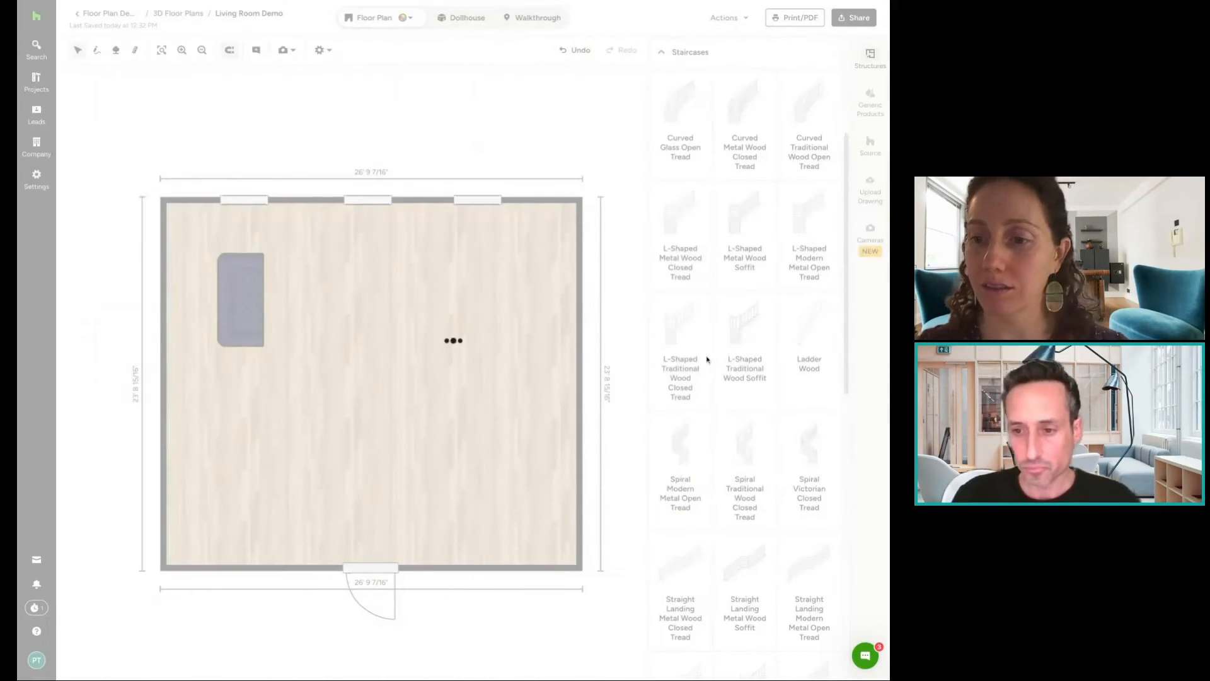
drag(341, 386, 471, 341)
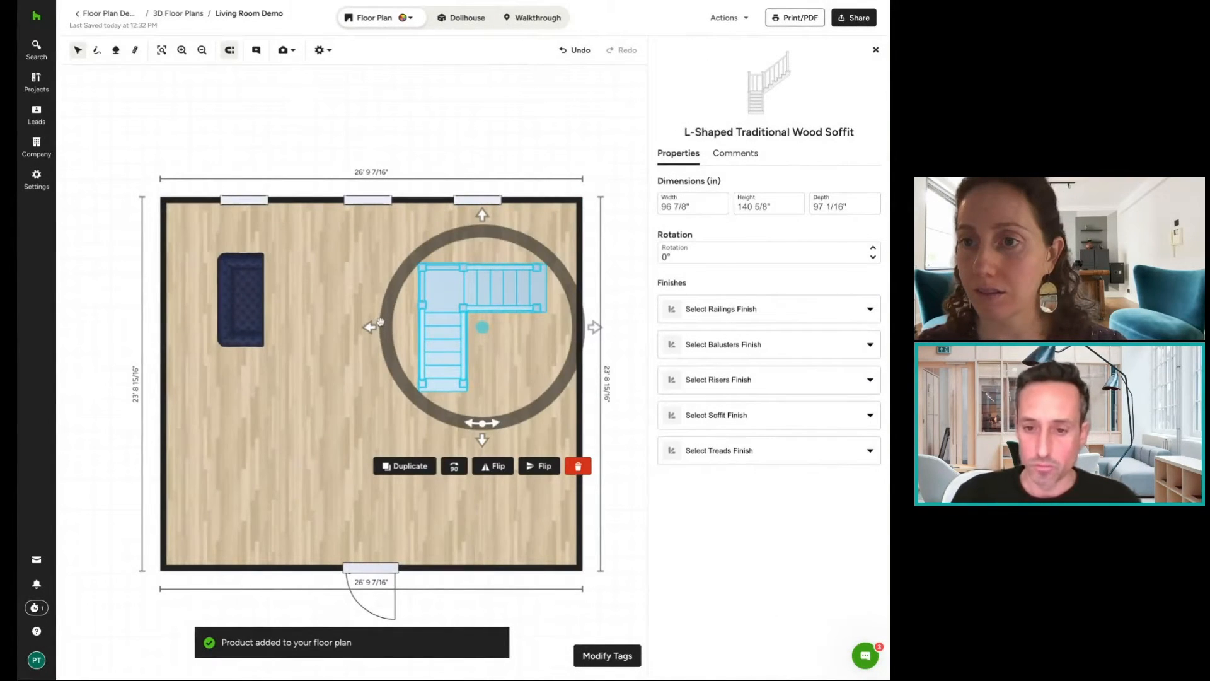
Show the L-shaped staircase in the 3D Dollhouse view and open its railings finish choices.
click(712, 315)
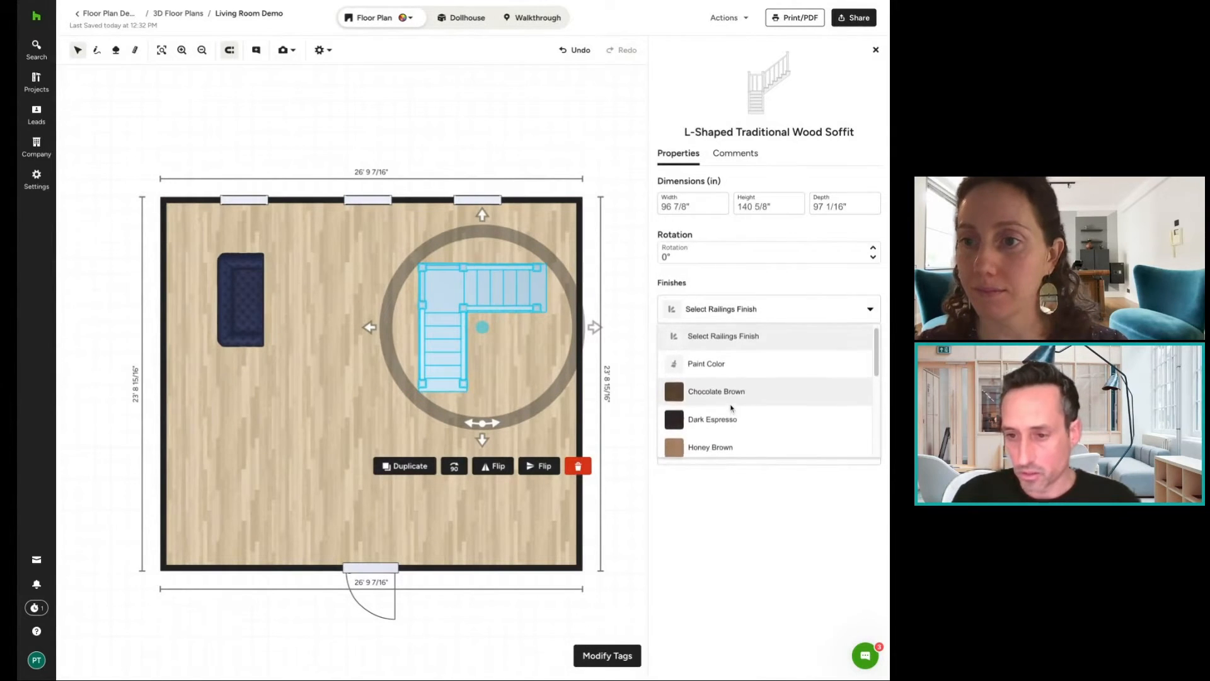
click(459, 18)
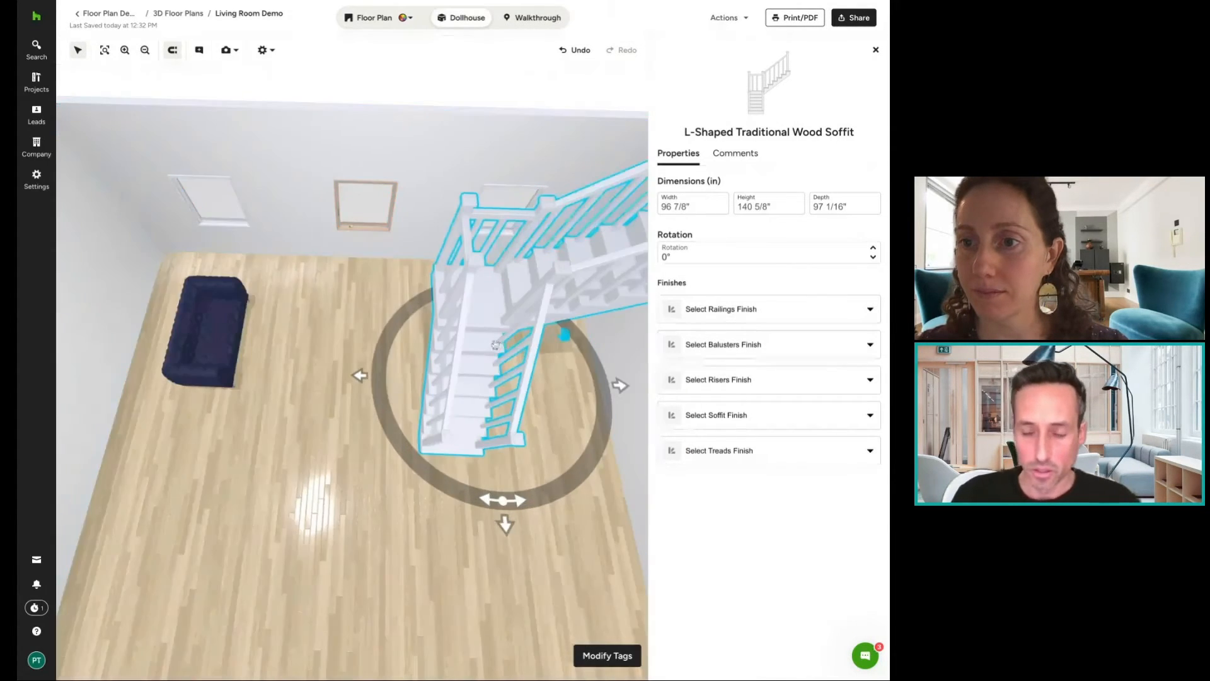
right_drag(496, 344, 402, 338)
drag(385, 285, 383, 285)
click(732, 315)
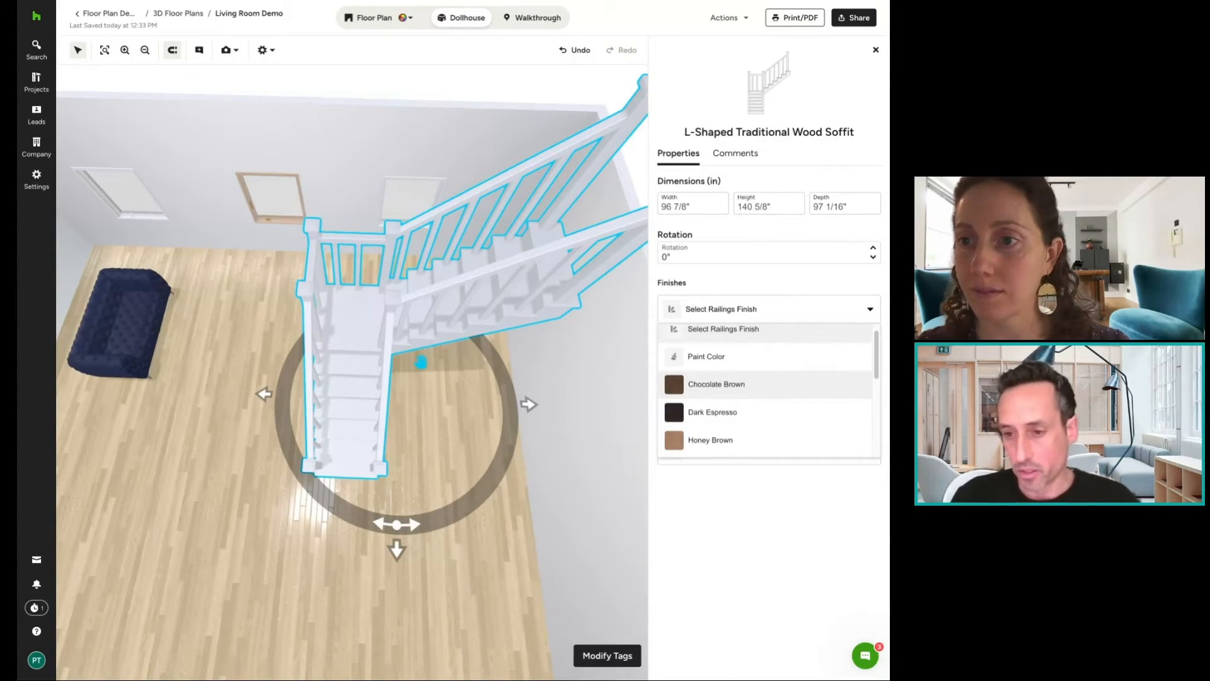
Finish the L-shaped staircase's railings with Benjamin Moore paint color Shoreline 1471 from the greys.
scroll(756, 384, down, 5)
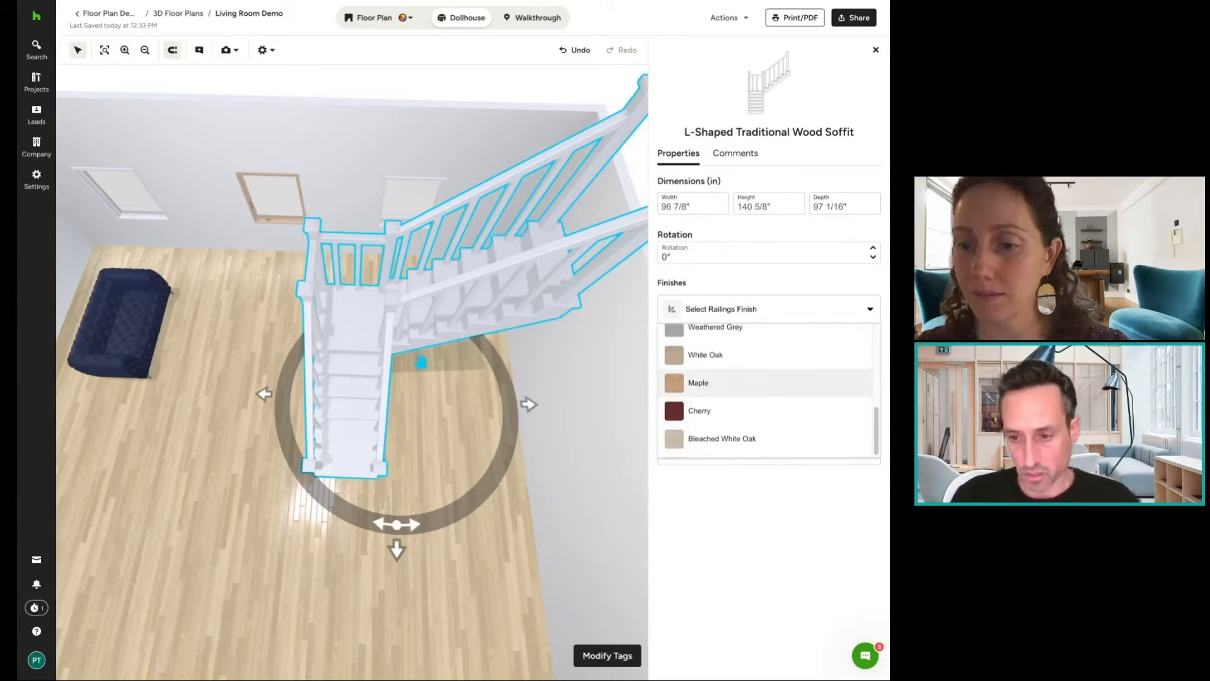
scroll(753, 375, up, 5)
click(751, 374)
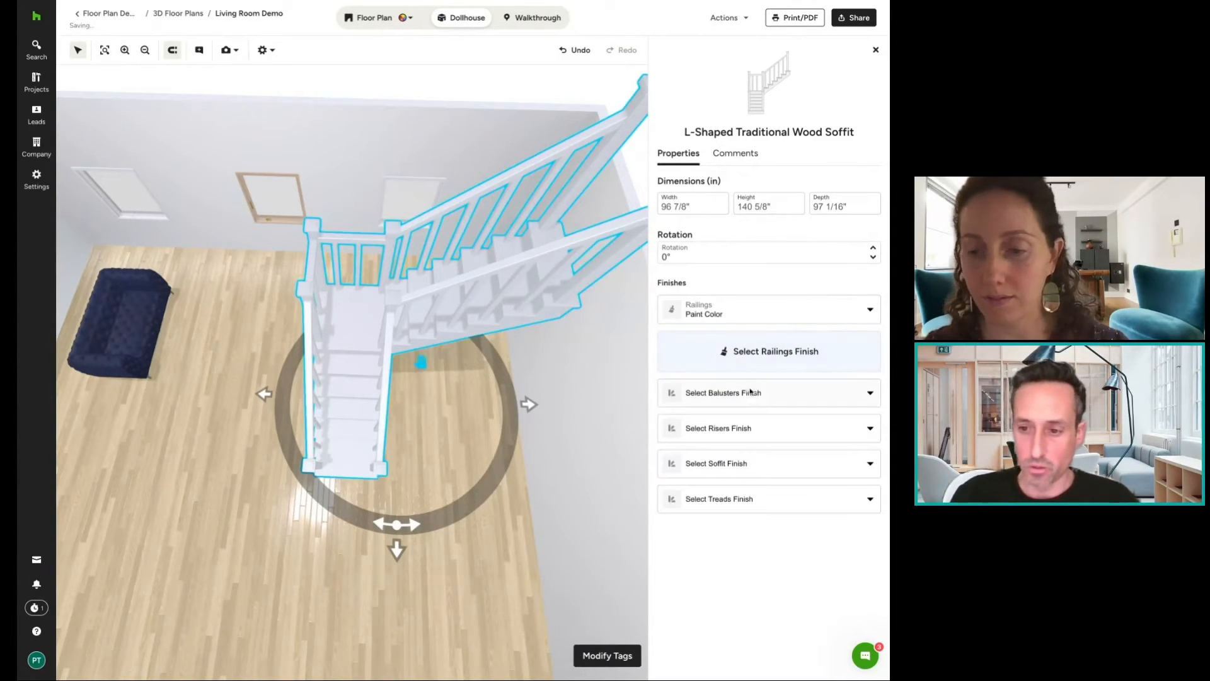
click(759, 361)
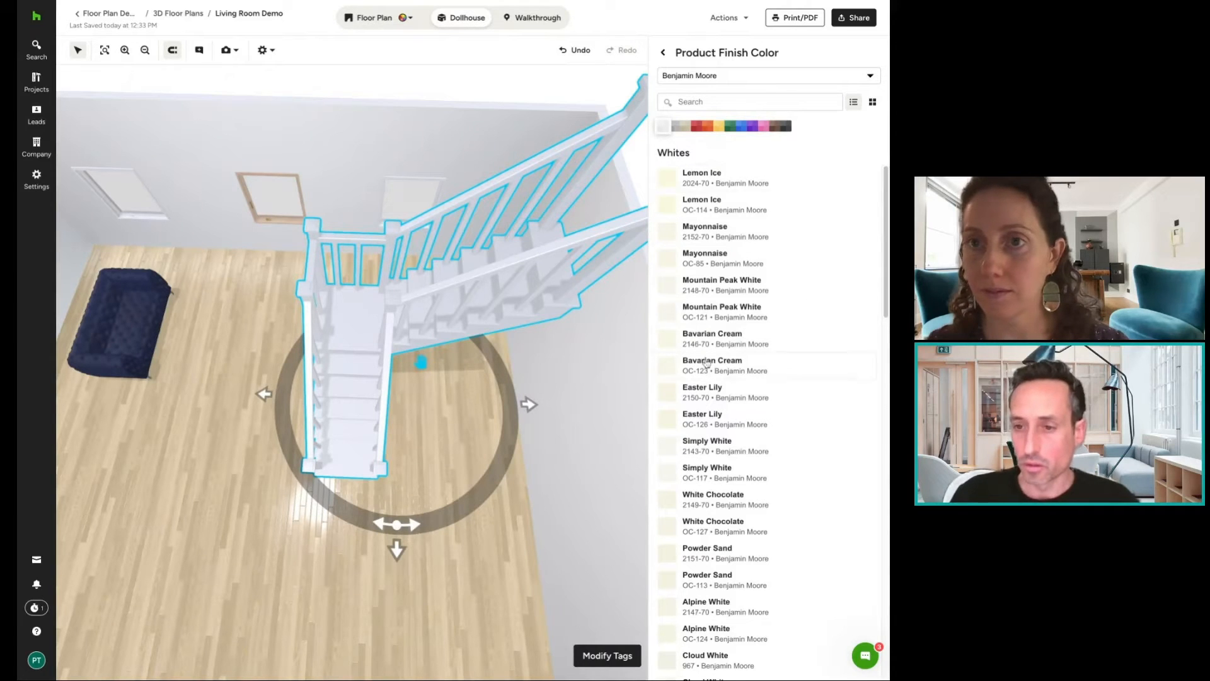
click(674, 126)
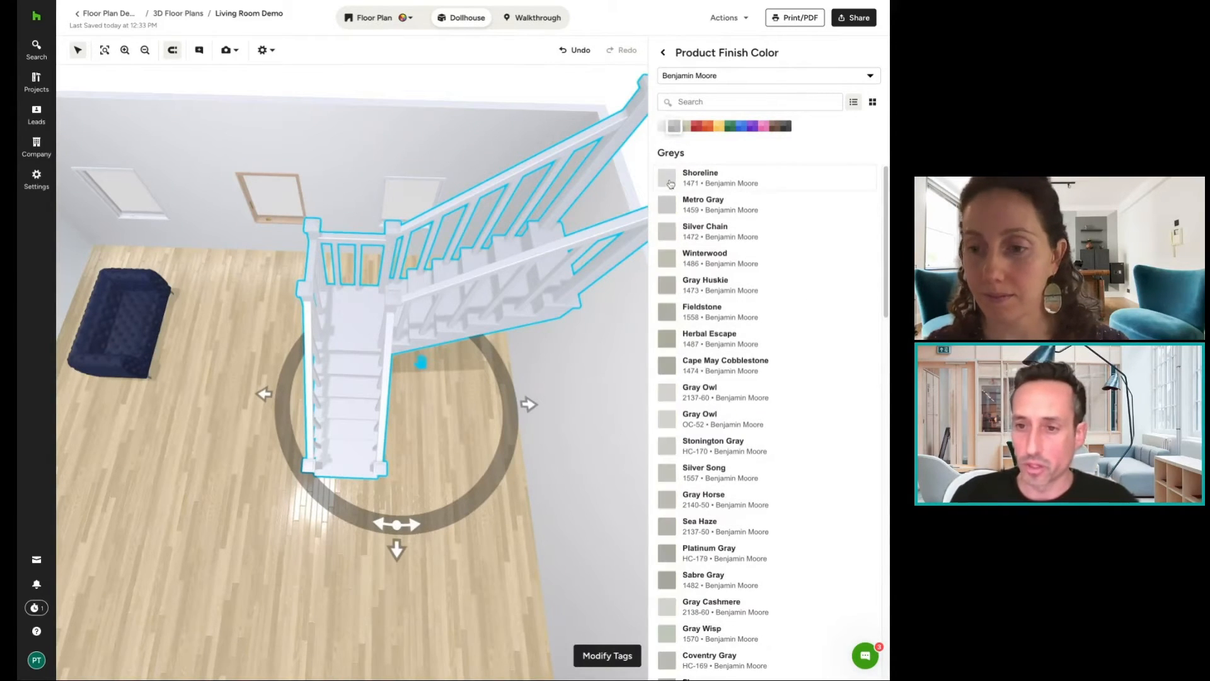
click(670, 183)
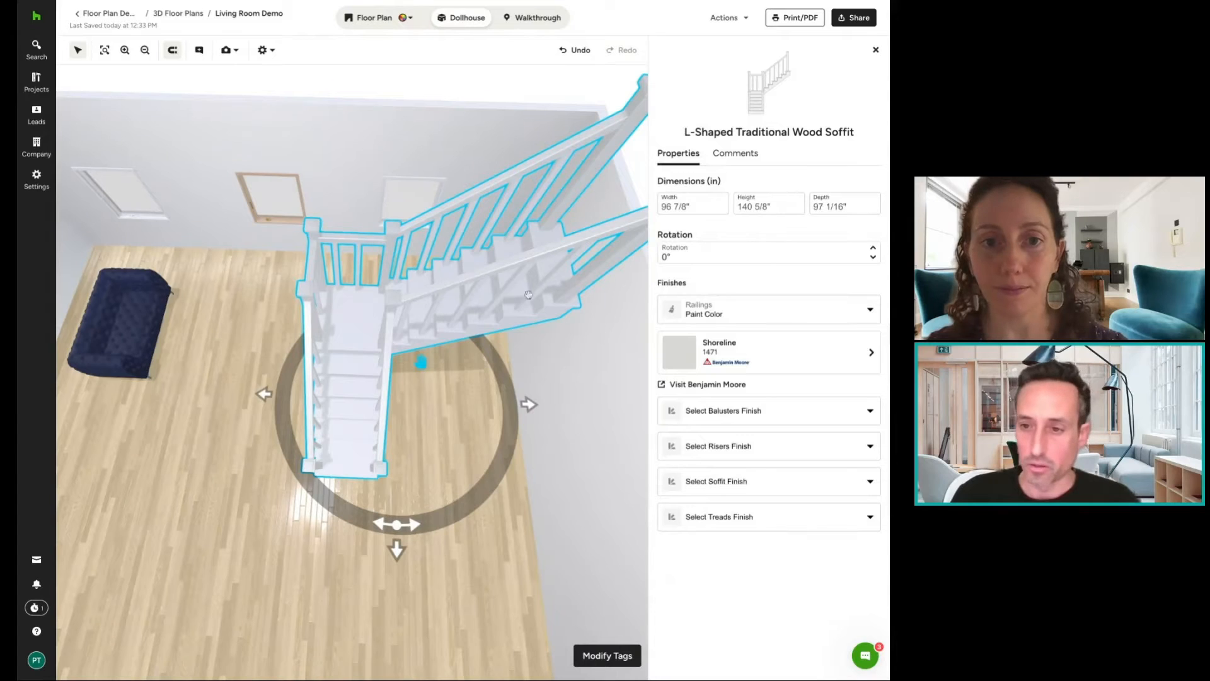
Finish the staircase's balusters with Benjamin Moore paint color Shoreline 1471.
click(730, 412)
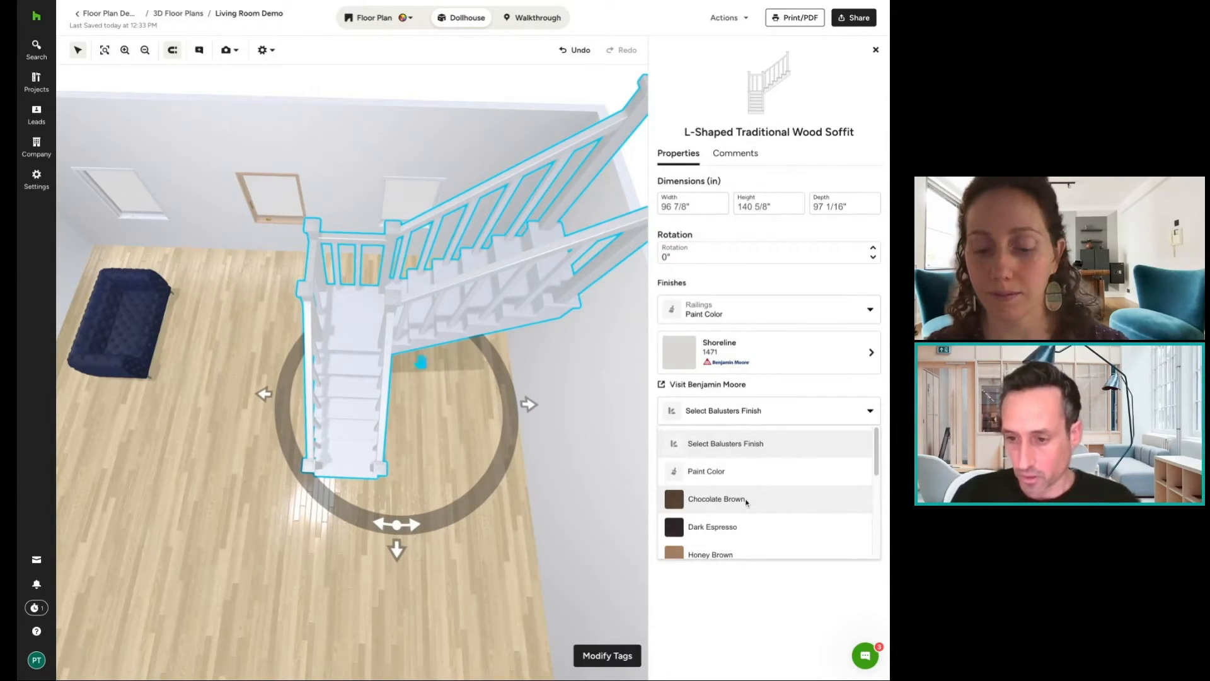
click(726, 474)
click(760, 471)
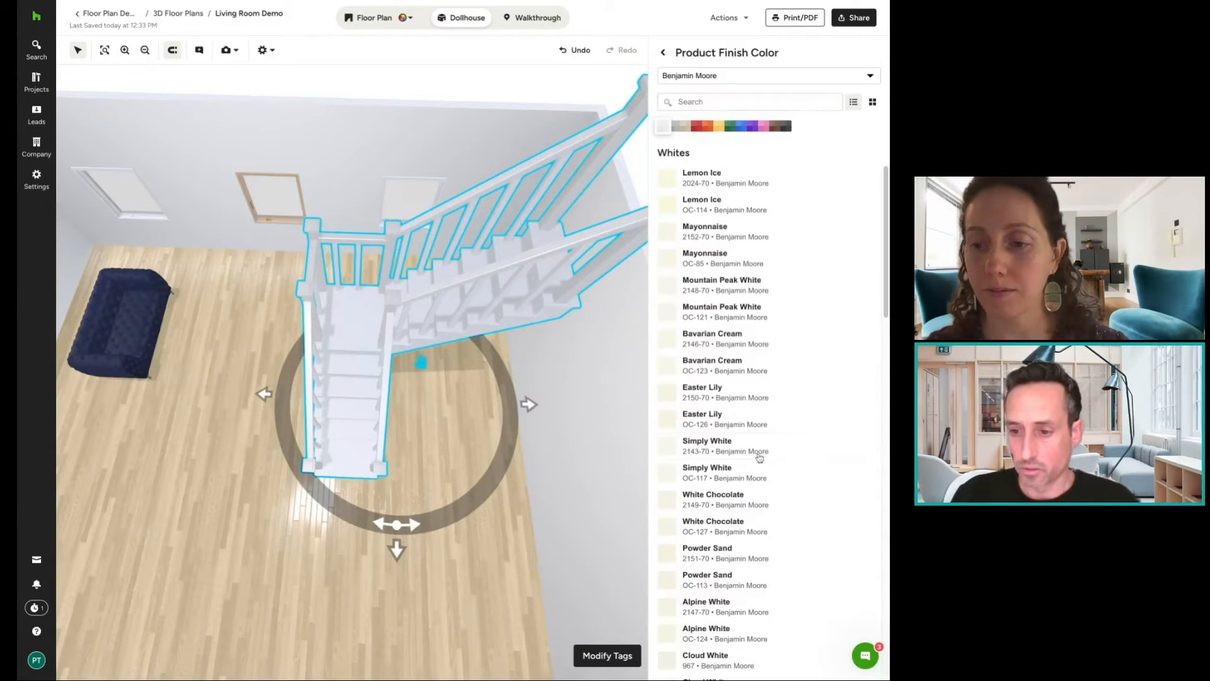
click(676, 126)
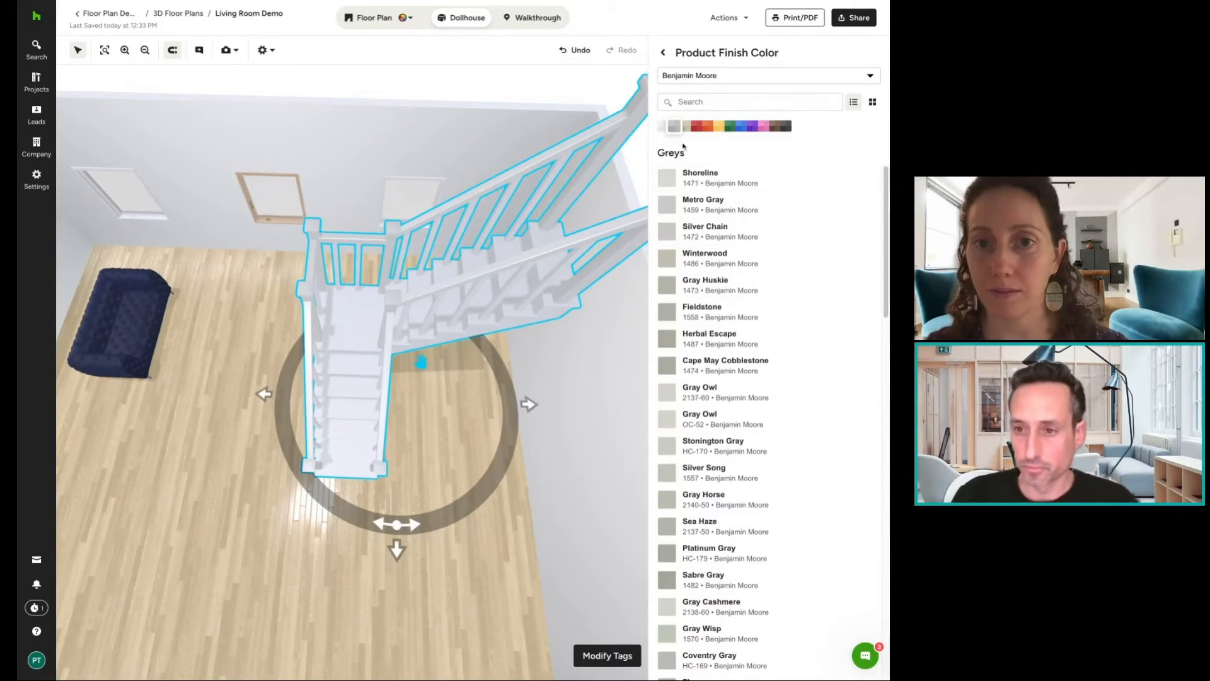
click(675, 178)
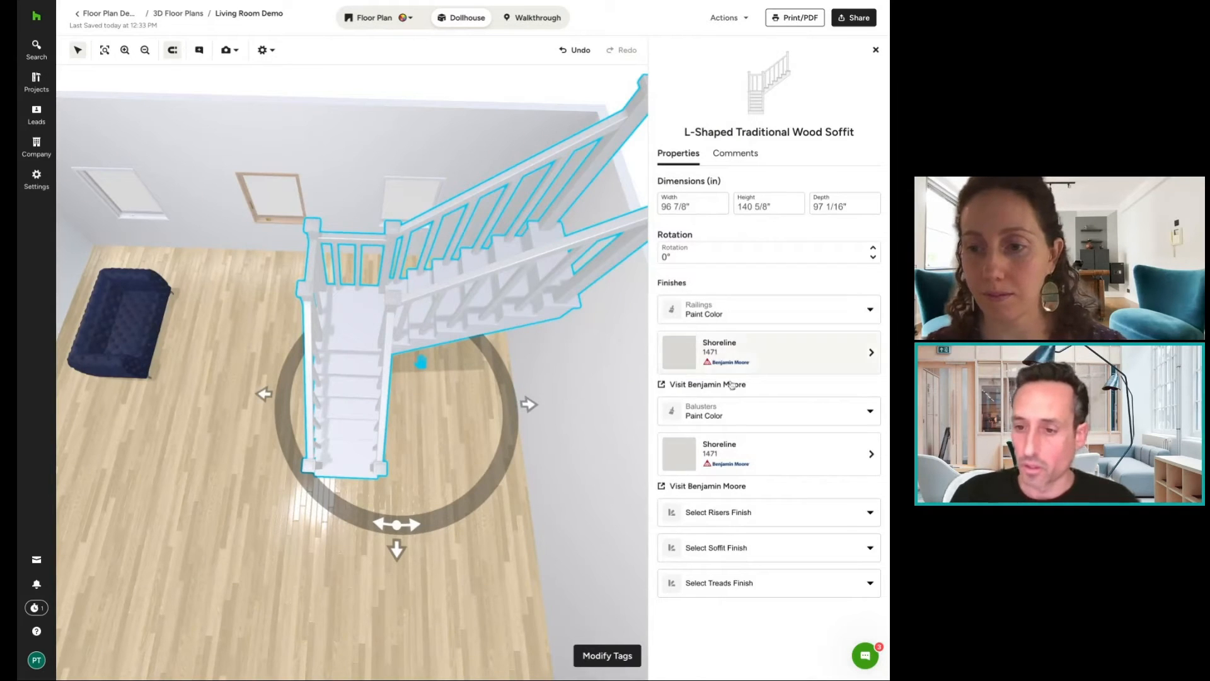
Set the staircase's risers finish to White Oak.
click(738, 513)
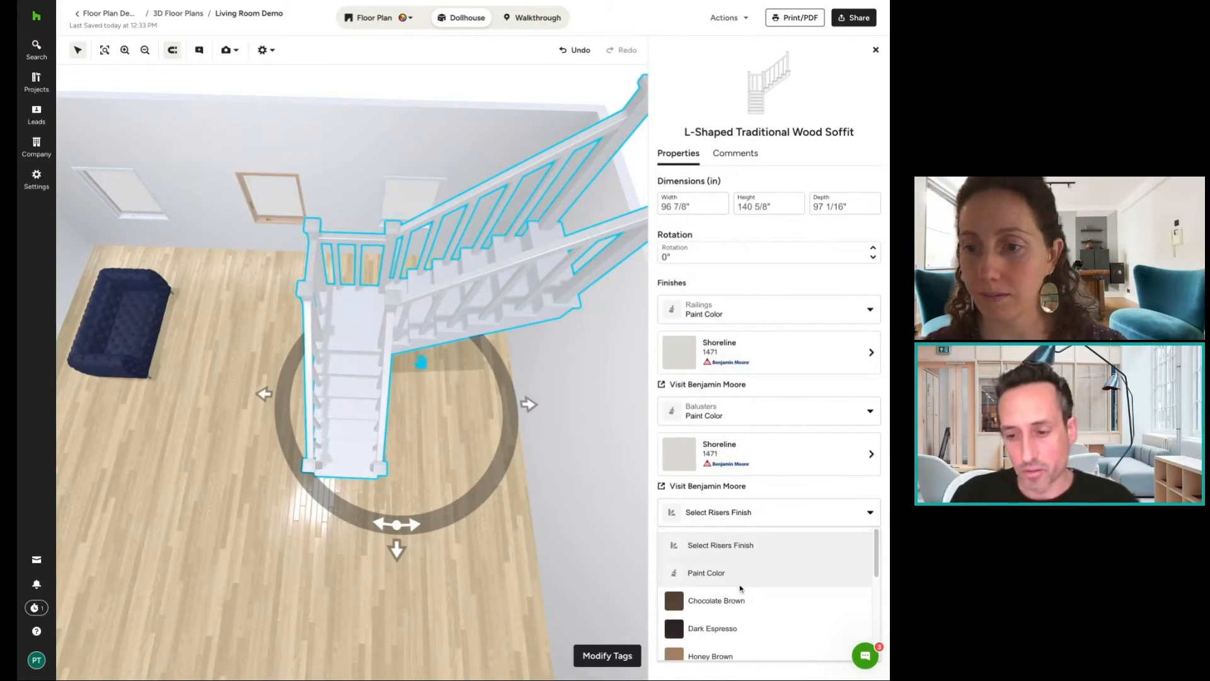
scroll(740, 605, down, 2)
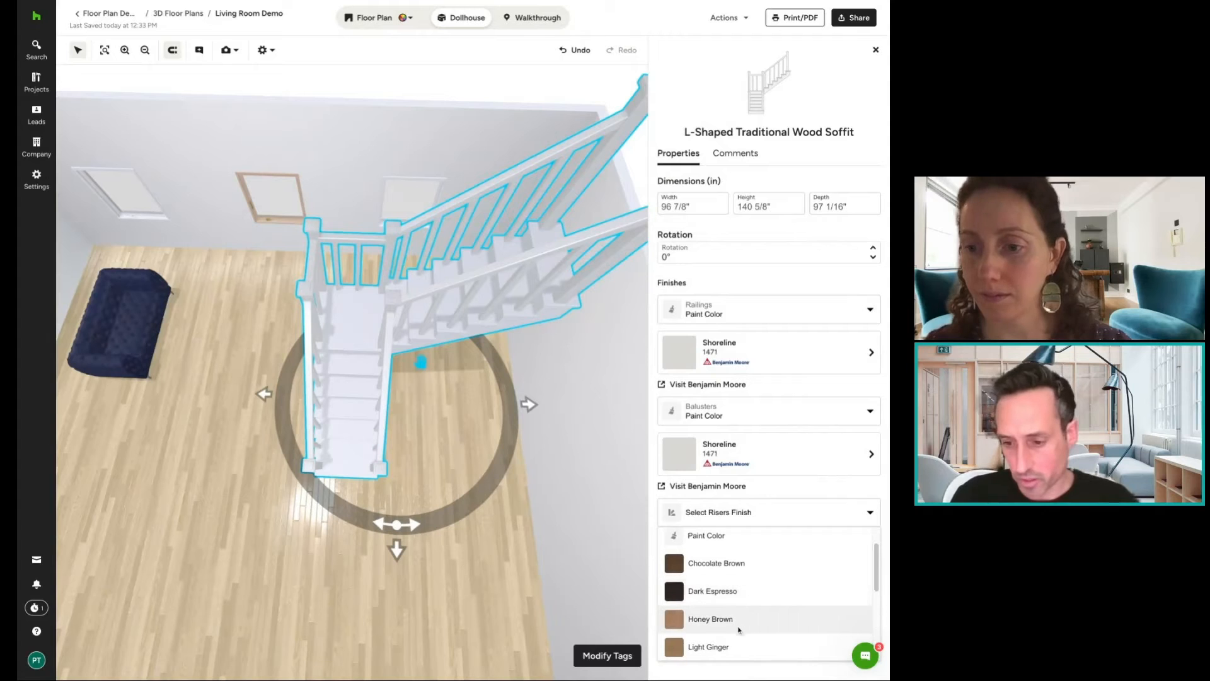
scroll(740, 627, down, 3)
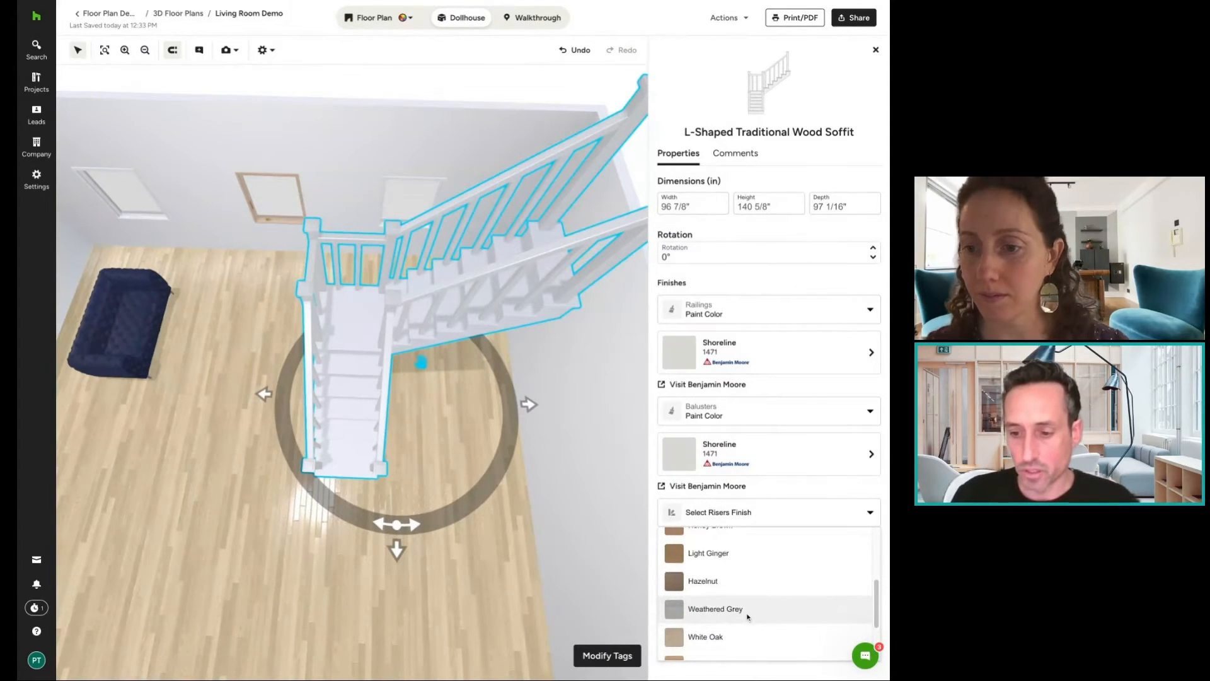
click(733, 637)
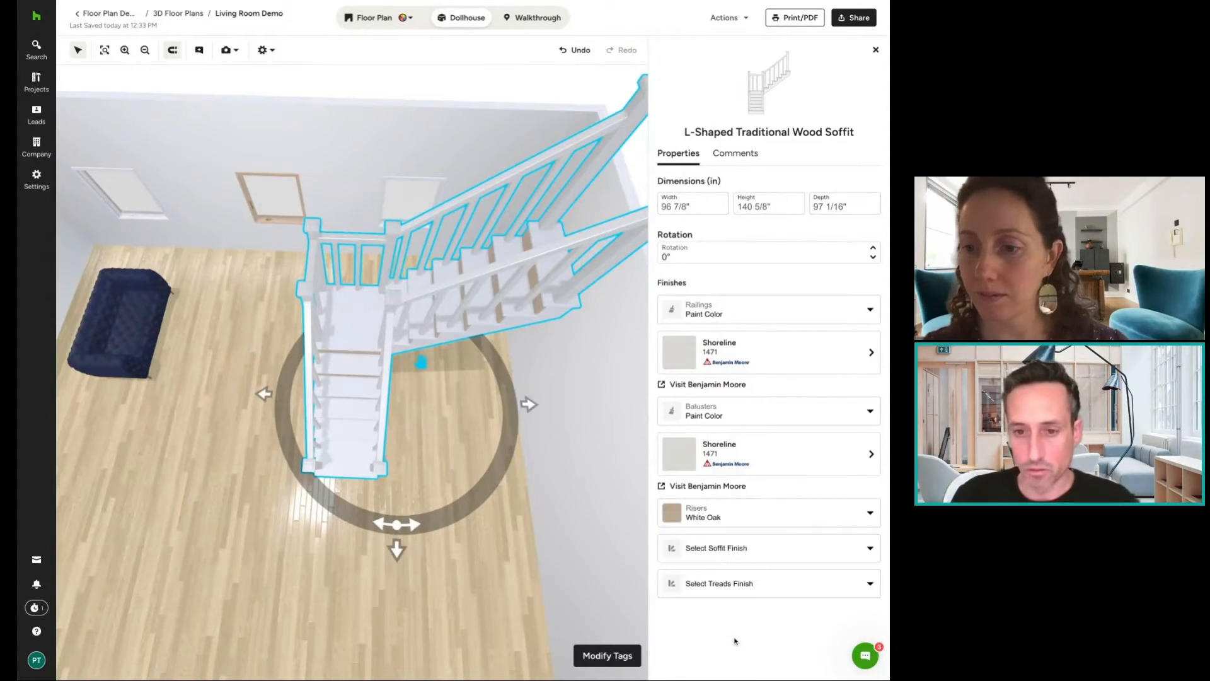
Finish the staircase's soffit with the grey Benjamin Moore paint color Shoreline 1471.
click(750, 556)
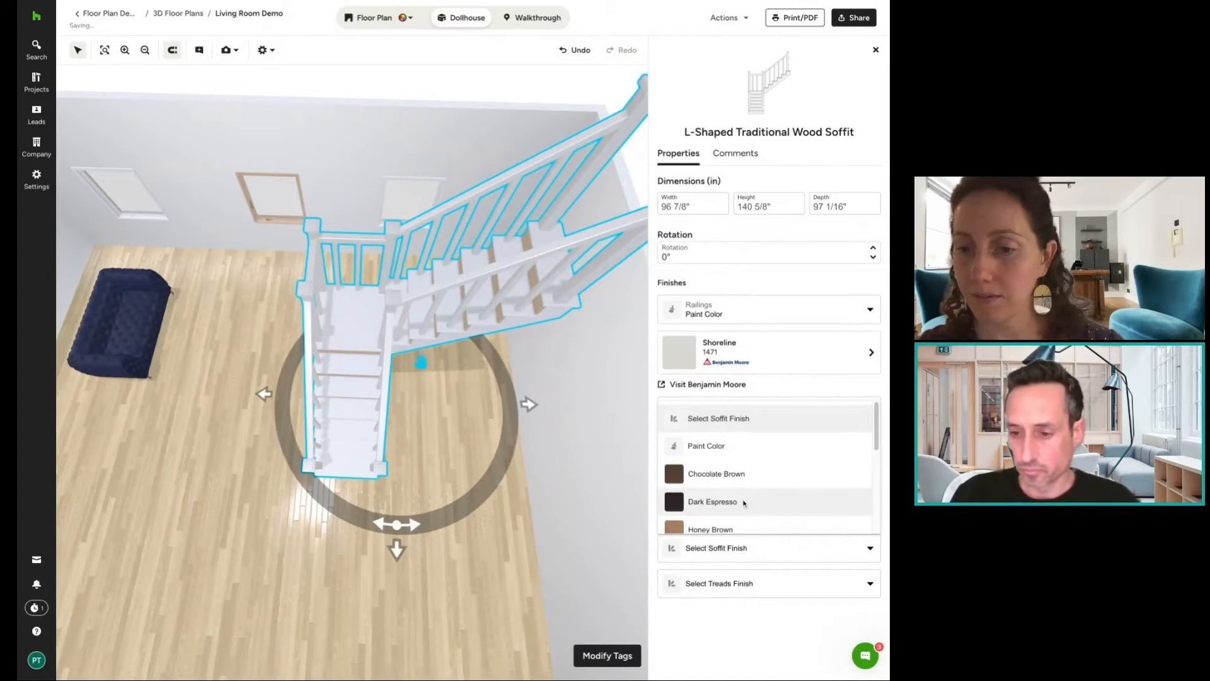
scroll(745, 502, down, 4)
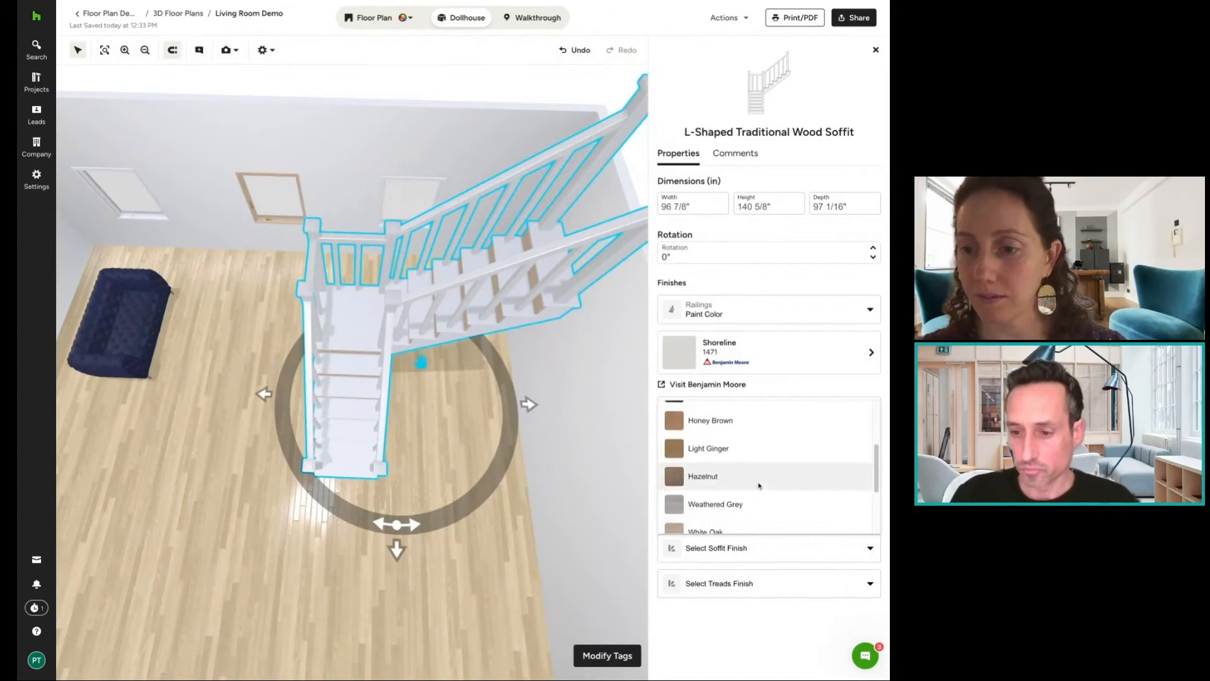
scroll(756, 490, down, 1)
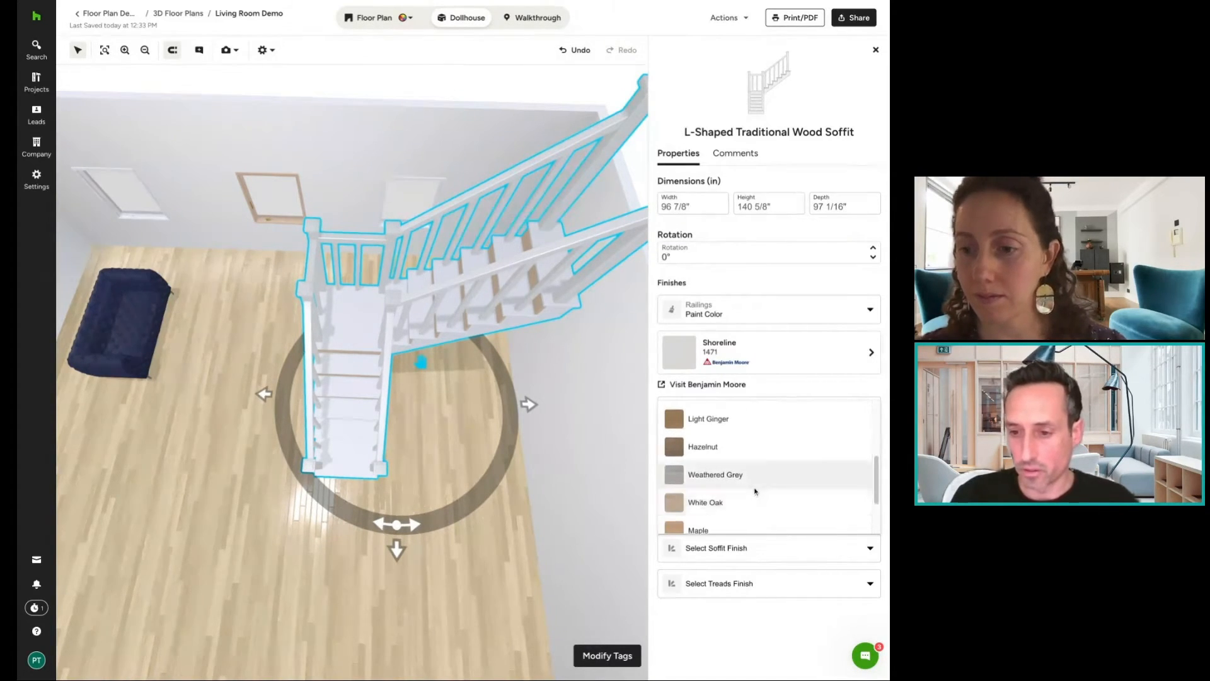
scroll(749, 474, up, 5)
click(727, 449)
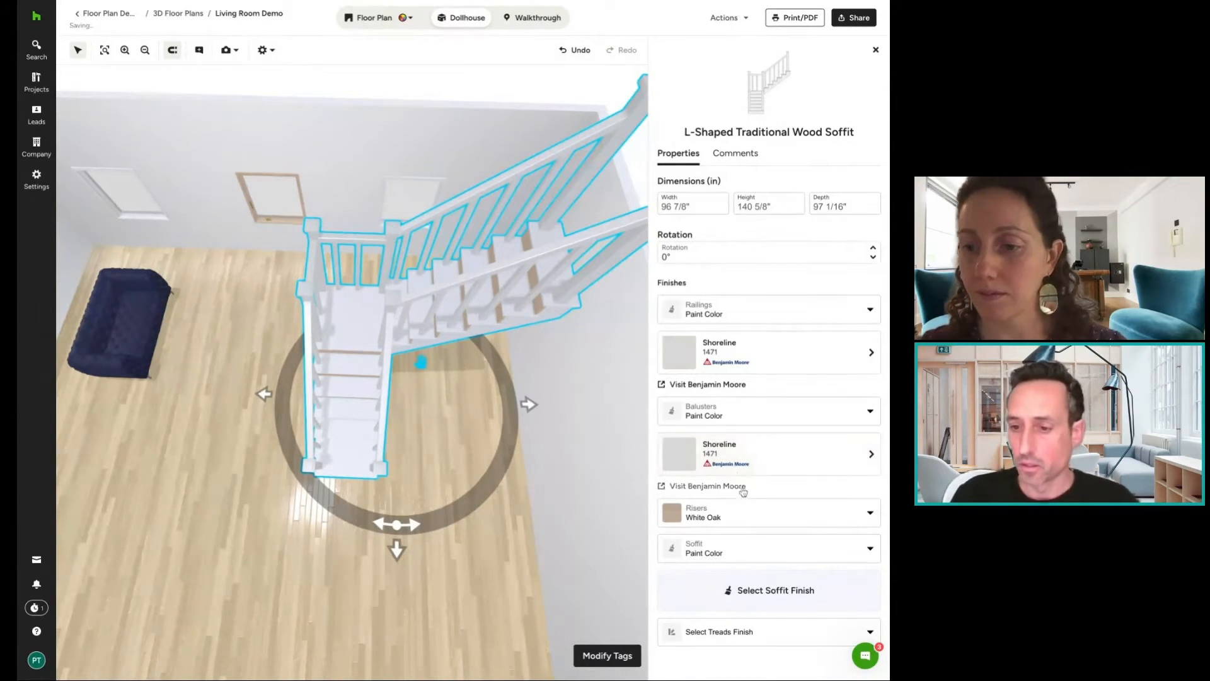
click(768, 585)
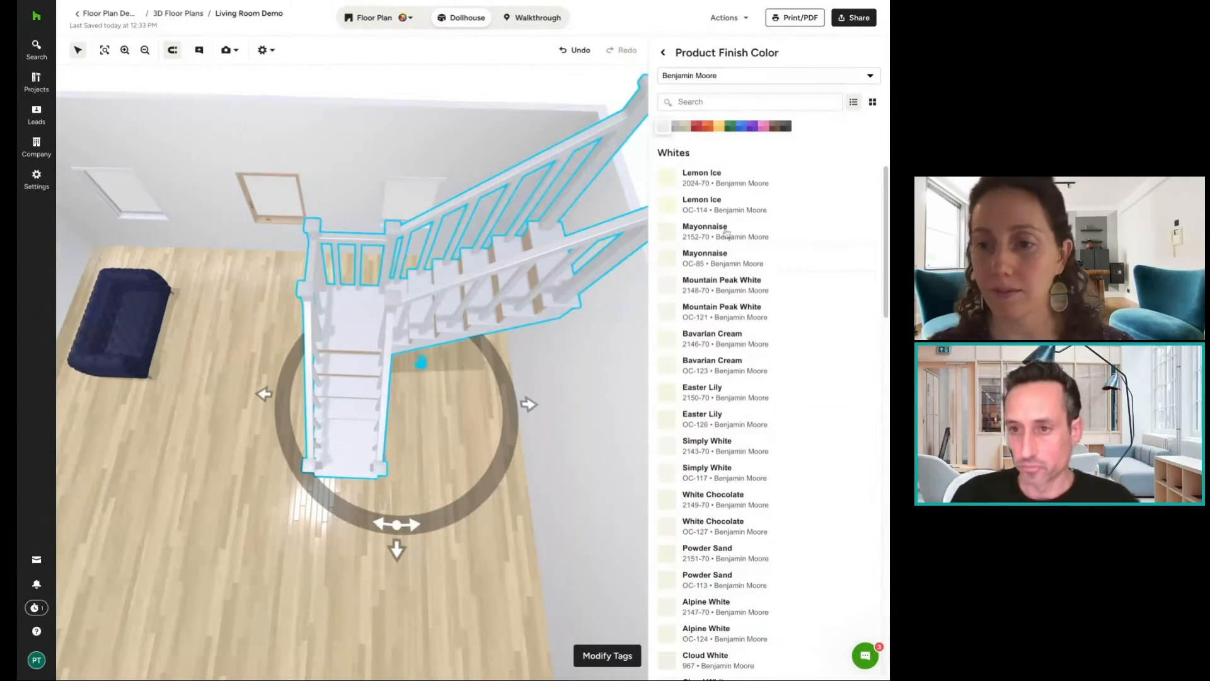
click(680, 127)
click(667, 179)
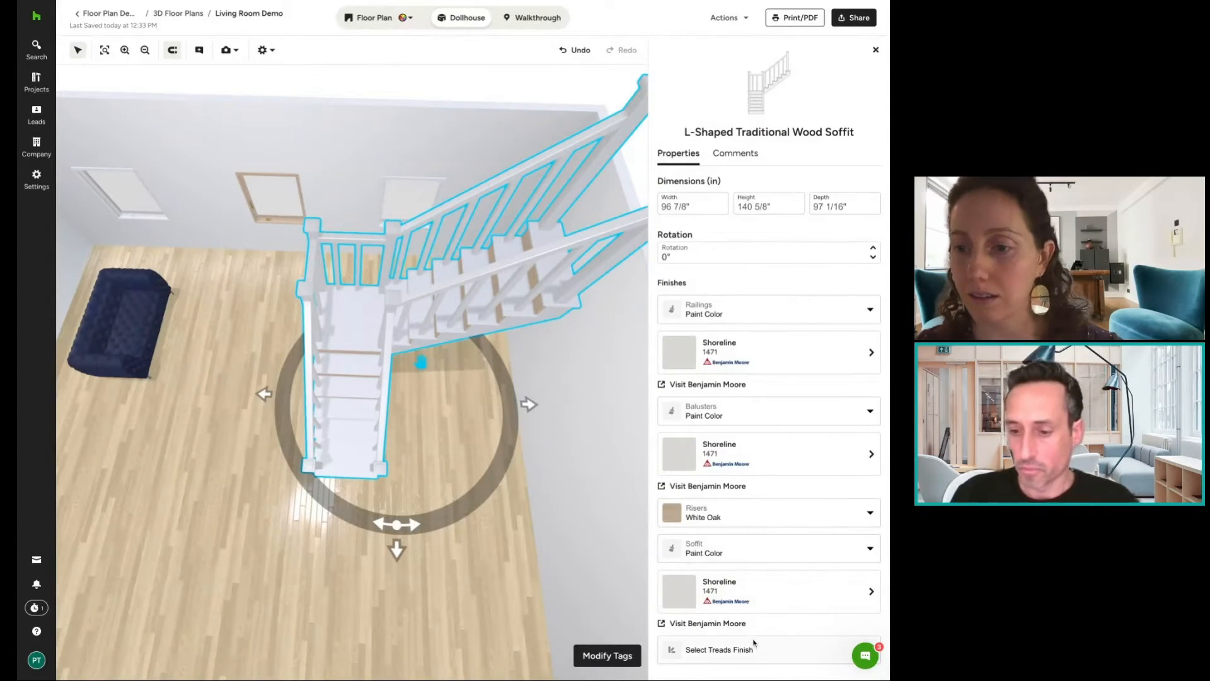
Set the staircase's treads finish to White Oak and deselect the staircase.
click(751, 659)
scroll(751, 604, down, 4)
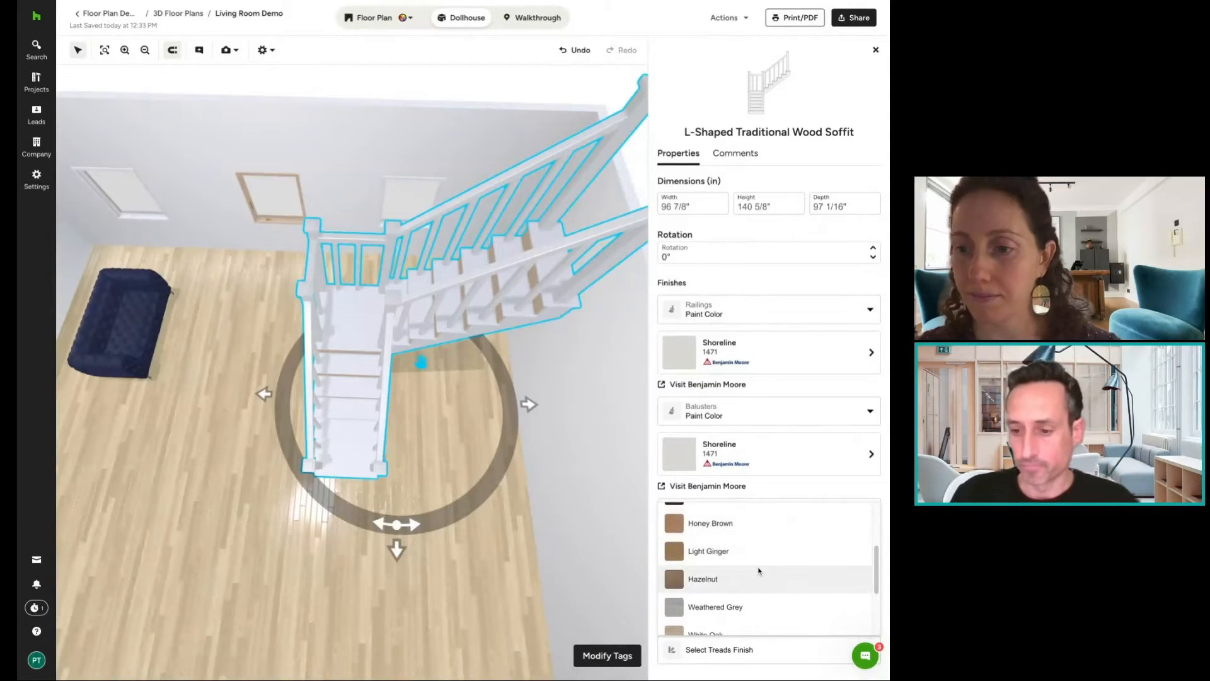
scroll(757, 575, down, 2)
click(756, 584)
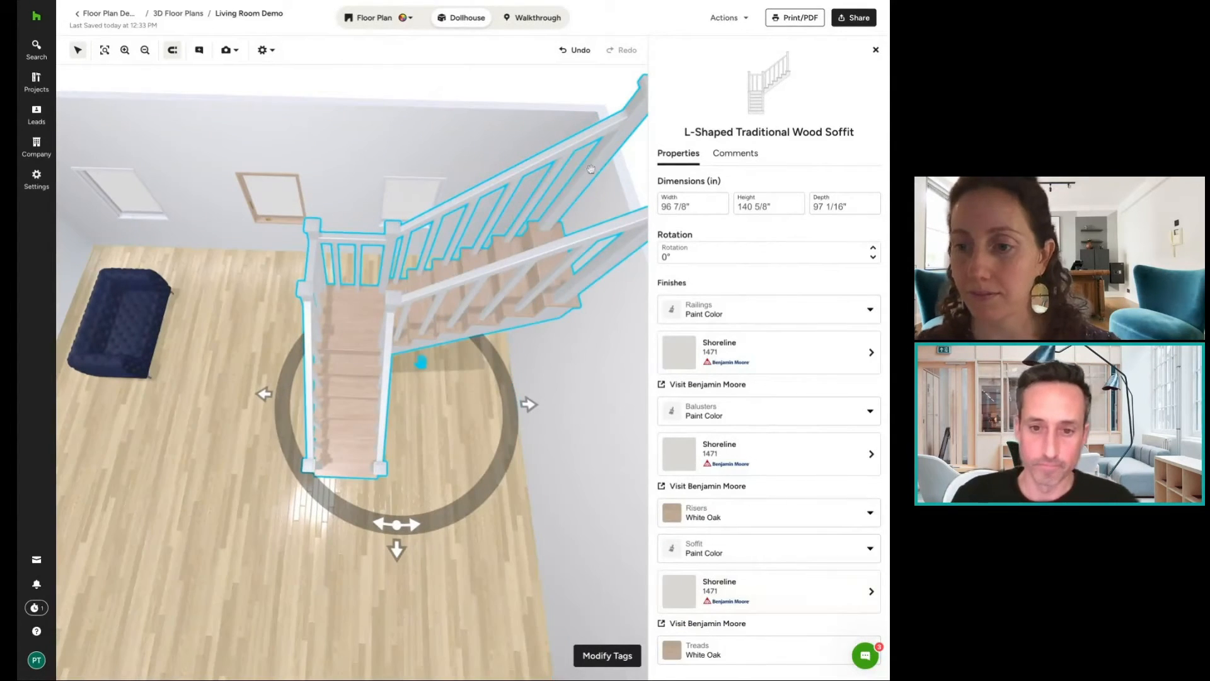
click(489, 481)
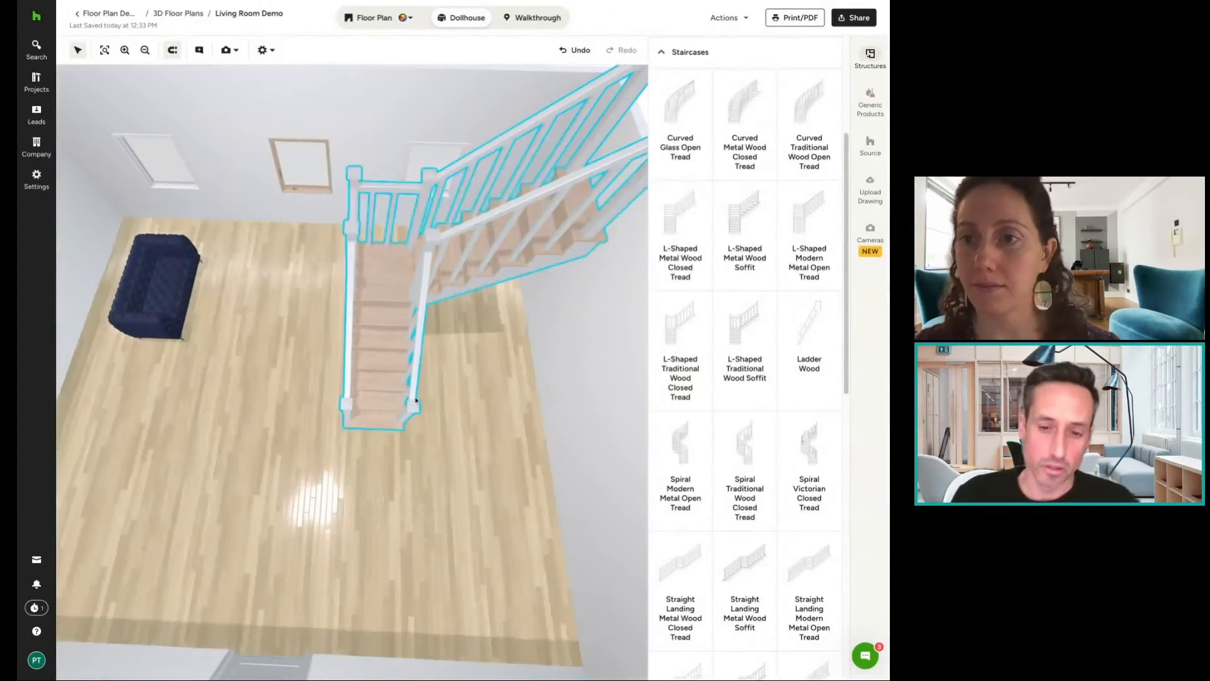
right_drag(386, 372, 452, 398)
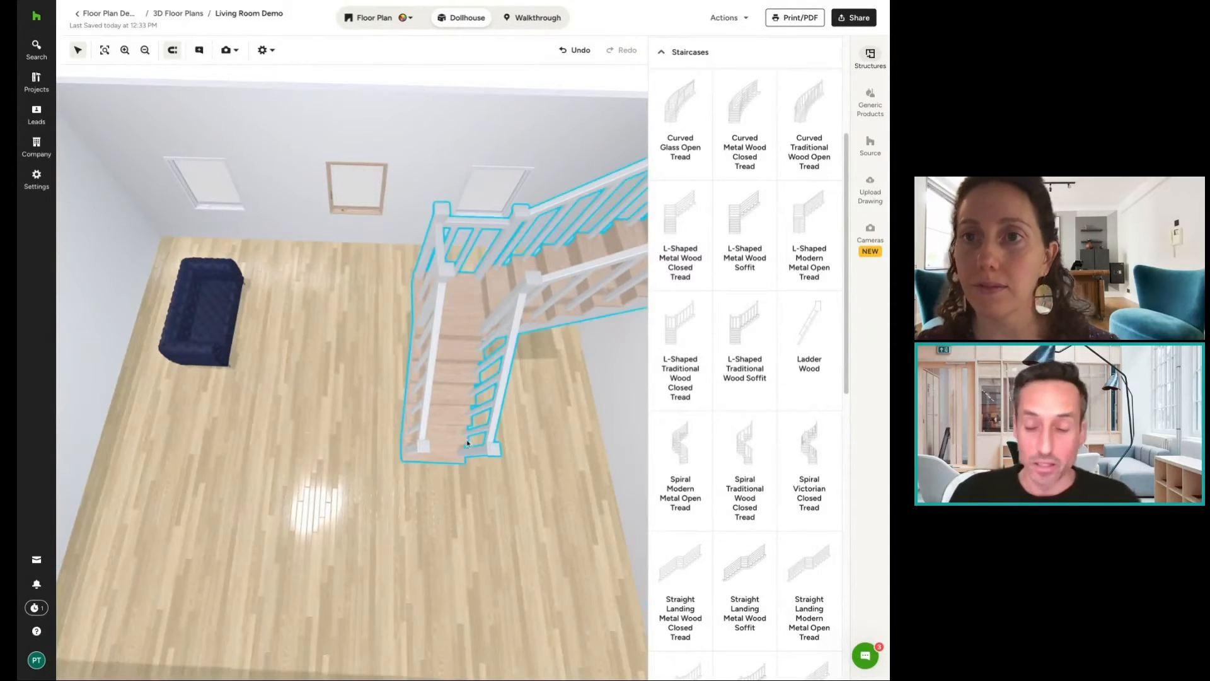
click(290, 408)
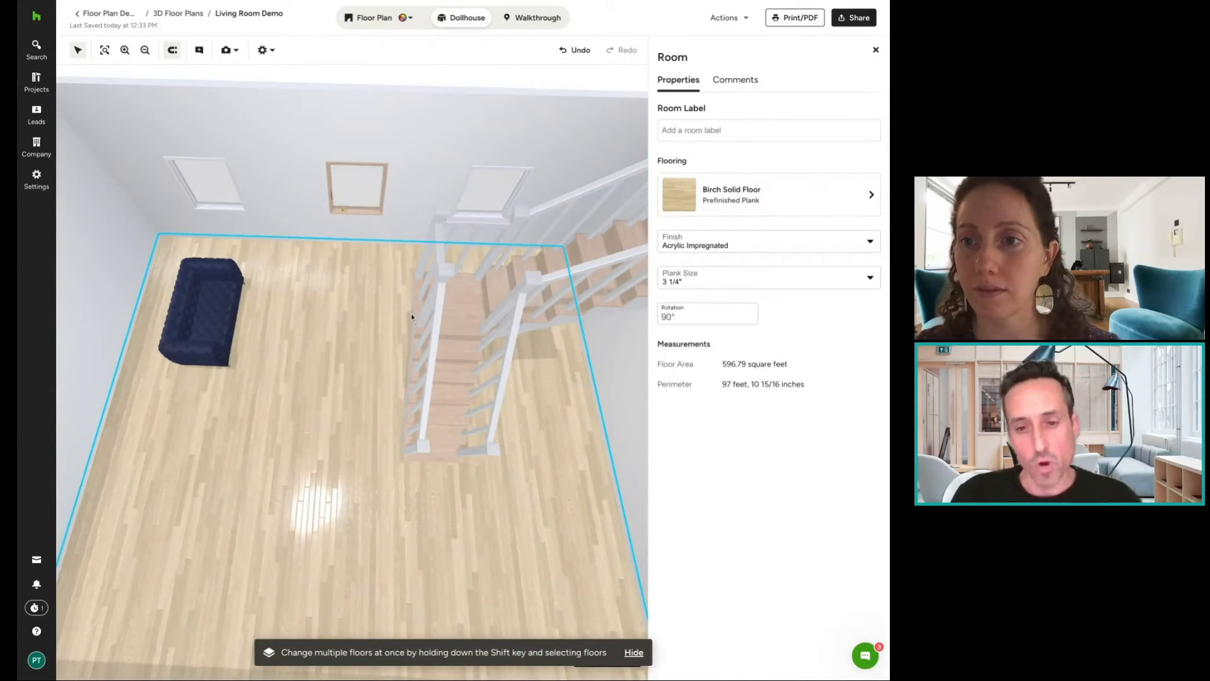
click(451, 76)
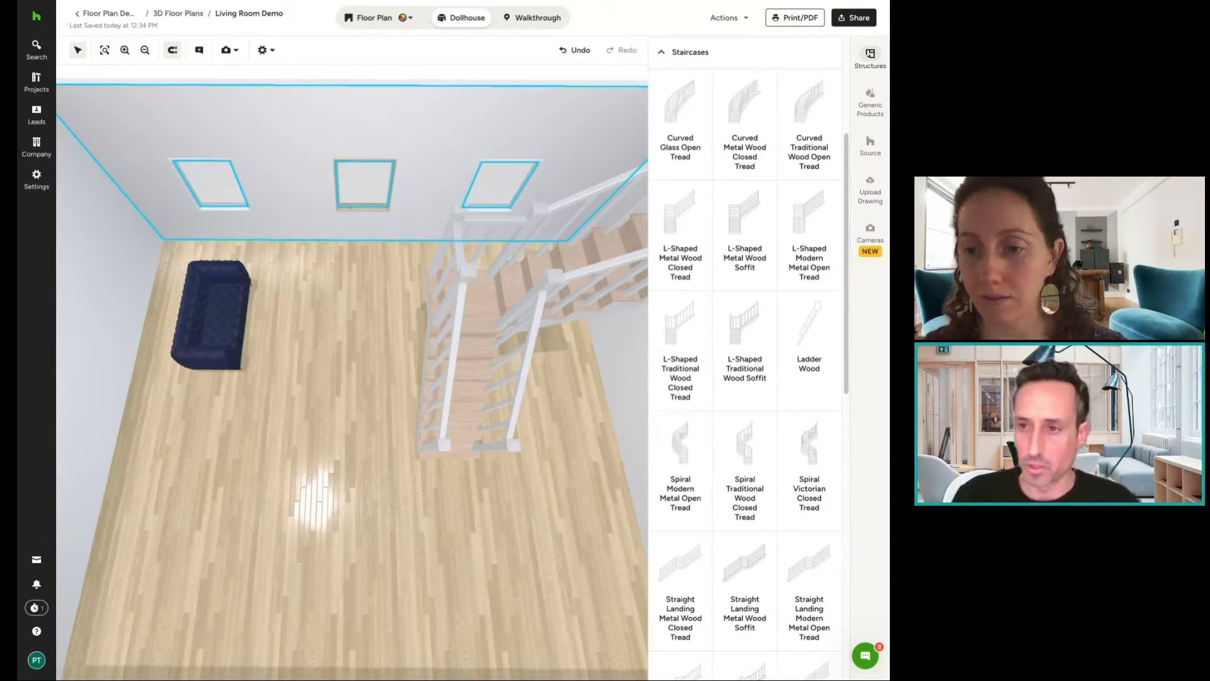
Move the L-shaped staircase slightly toward the windowed wall in the 2D floor plan, and return to the 3D dollhouse view.
click(367, 19)
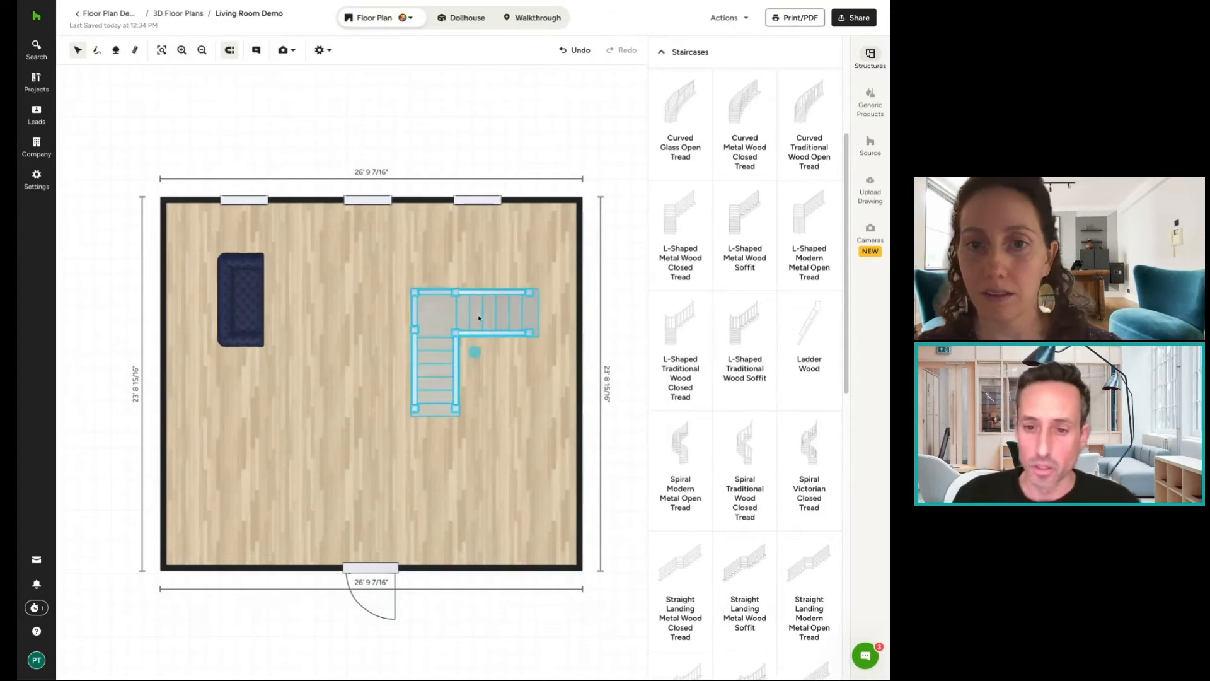
drag(473, 347, 479, 307)
click(478, 169)
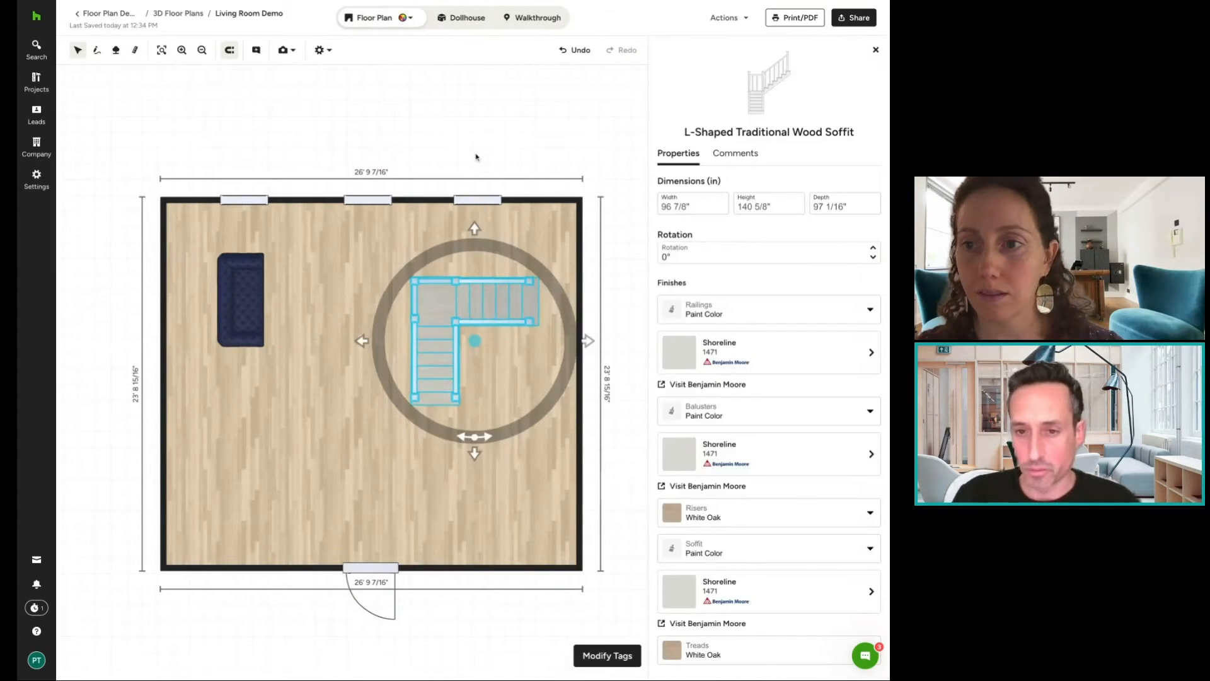
click(474, 23)
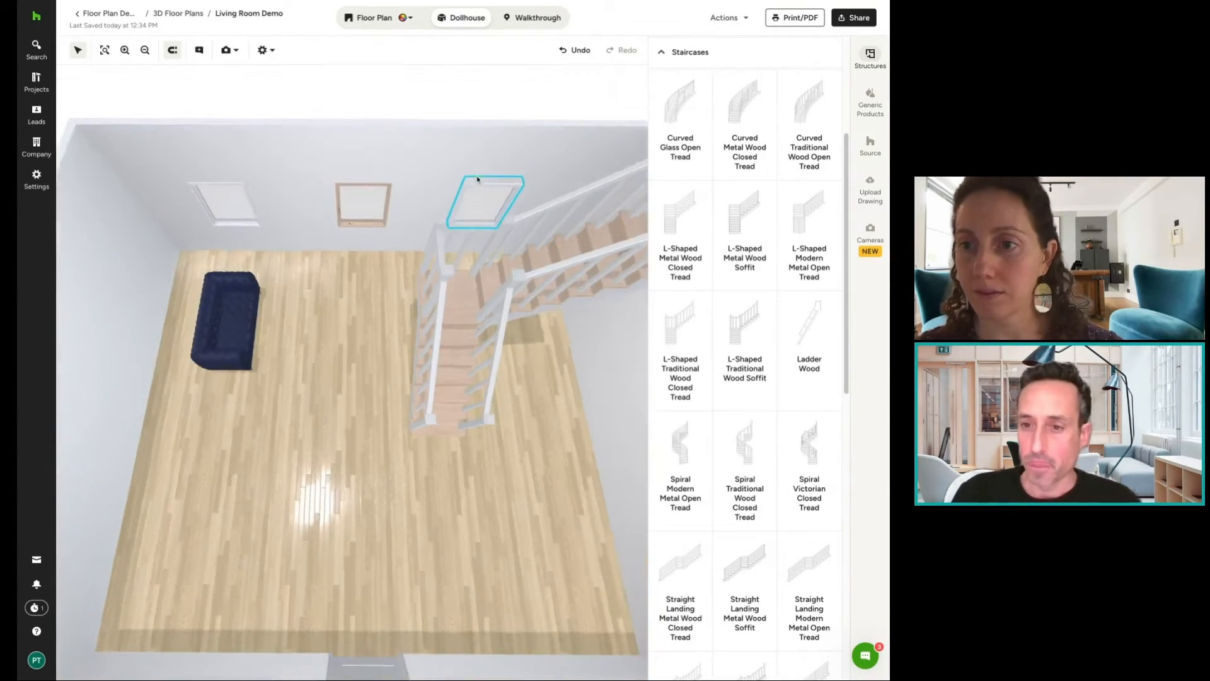
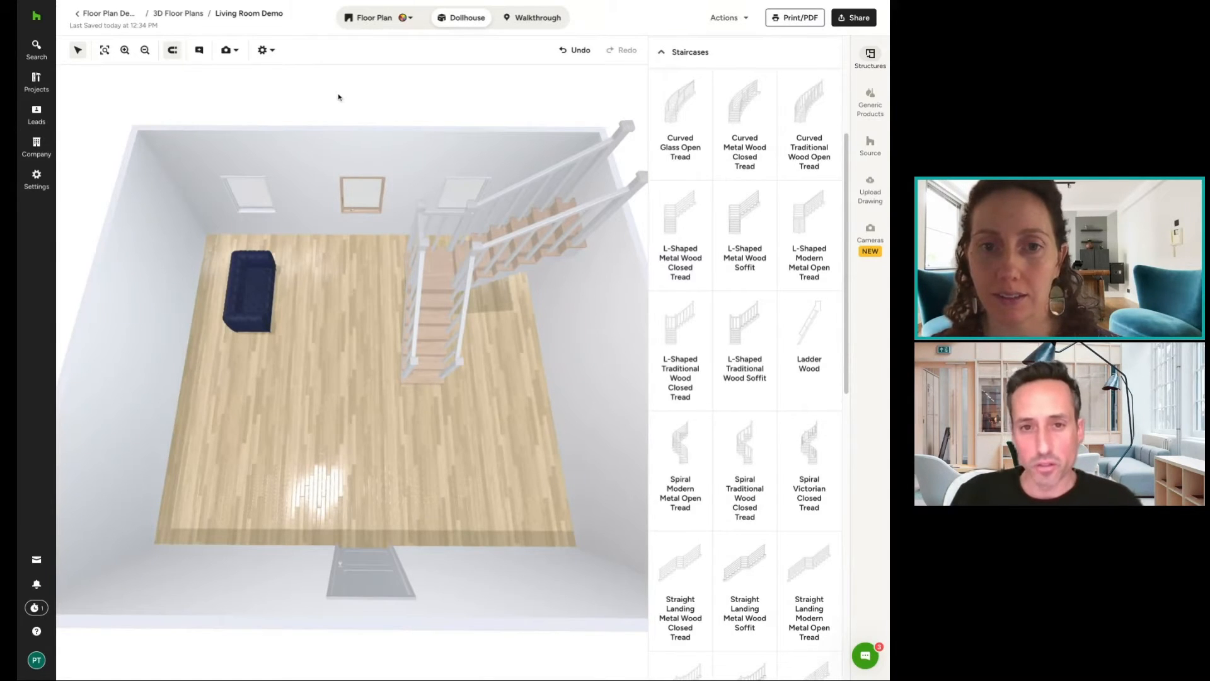
In the 2D floor plan, set the L-shaped staircase's height to 2 inches and deselect it.
click(377, 24)
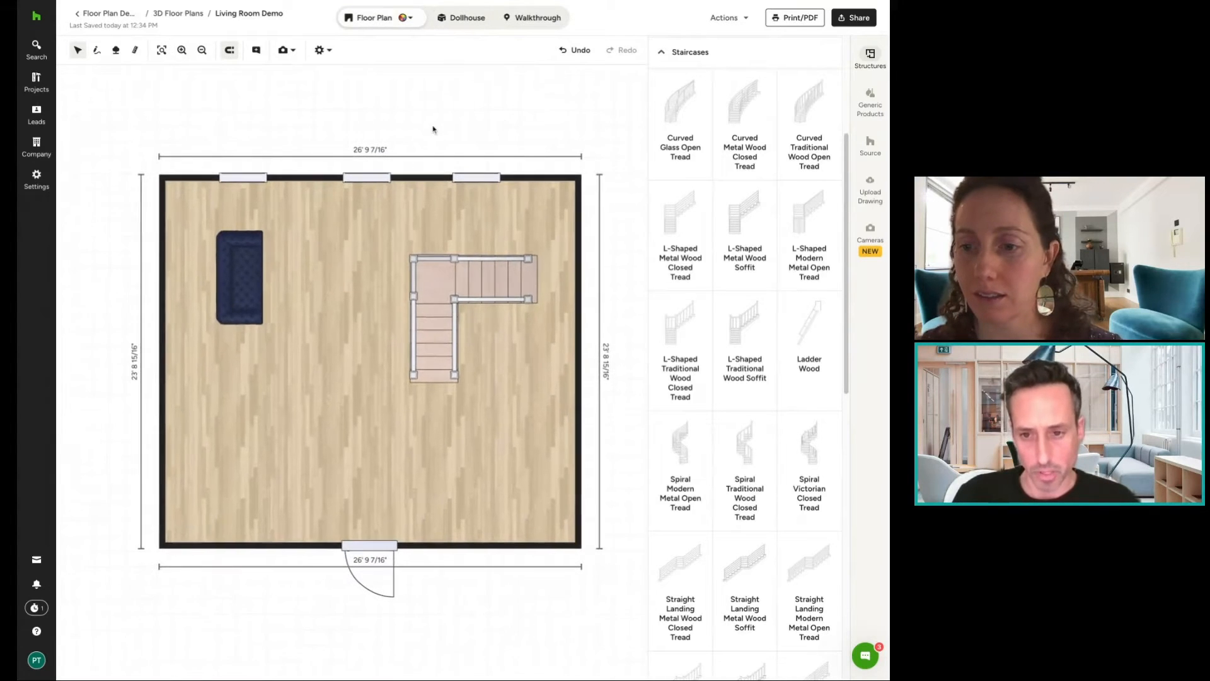
click(434, 269)
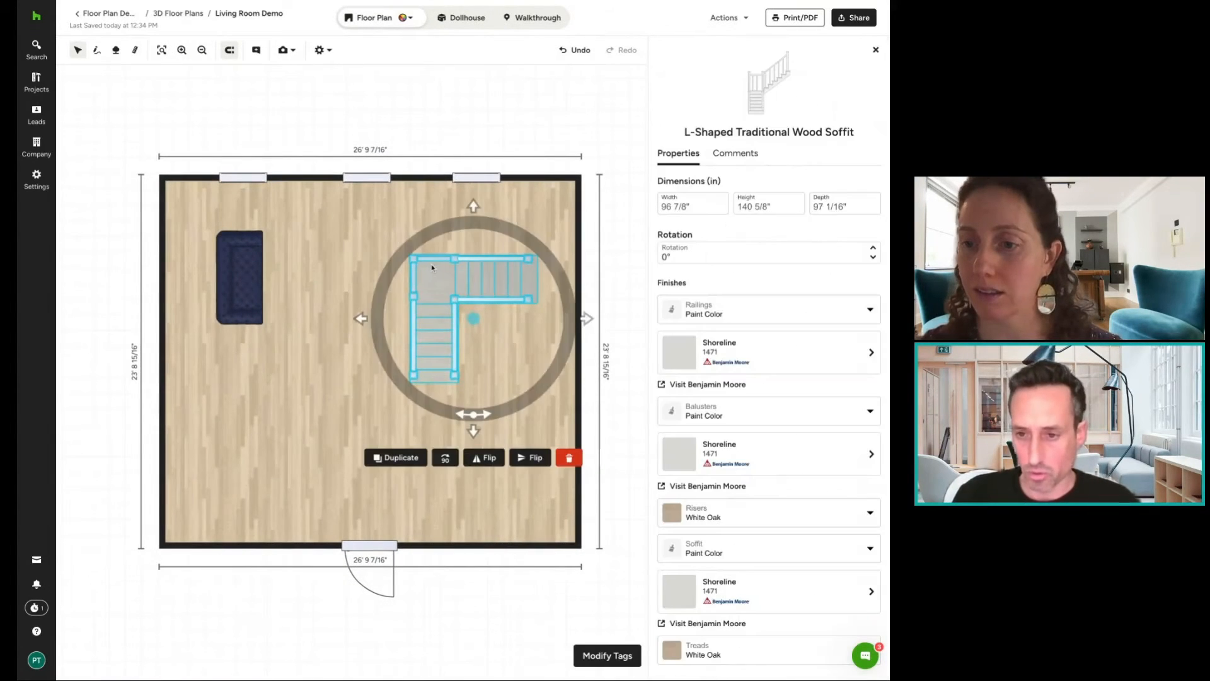
click(779, 208)
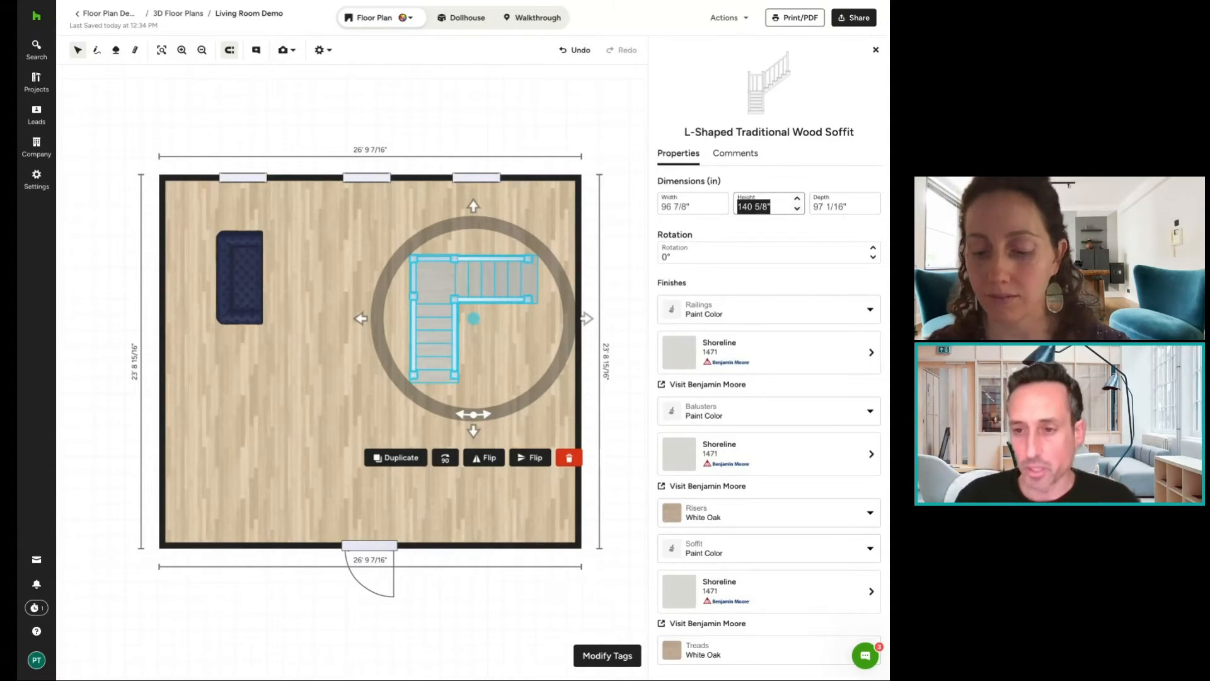
text(2)
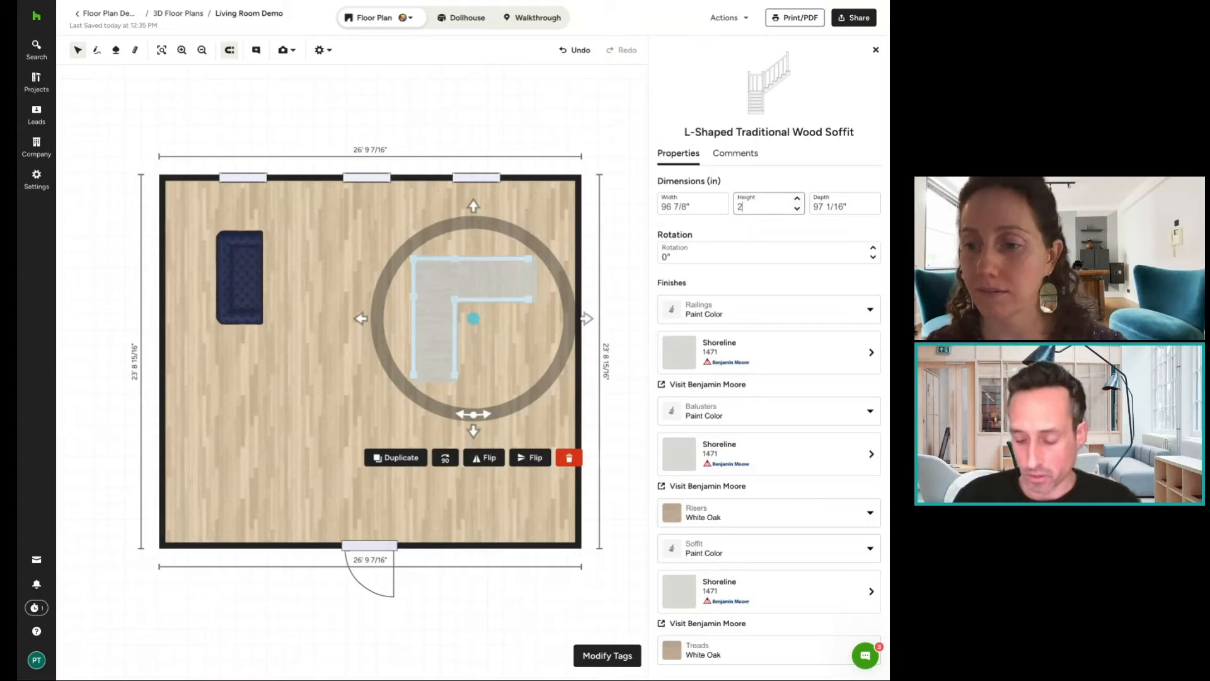
click(508, 134)
Shift the flattened staircase closer to the windowed wall and inspect it from an angle in the dollhouse view.
drag(485, 271, 486, 233)
click(460, 17)
click(464, 126)
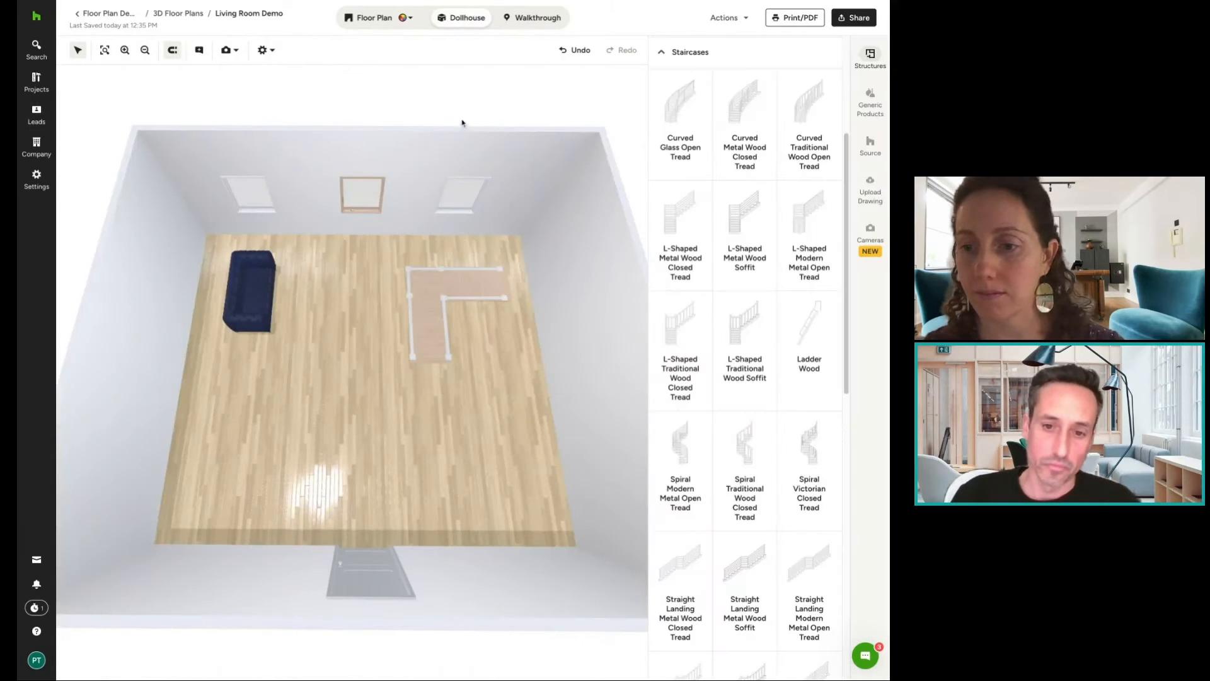
drag(454, 135, 498, 132)
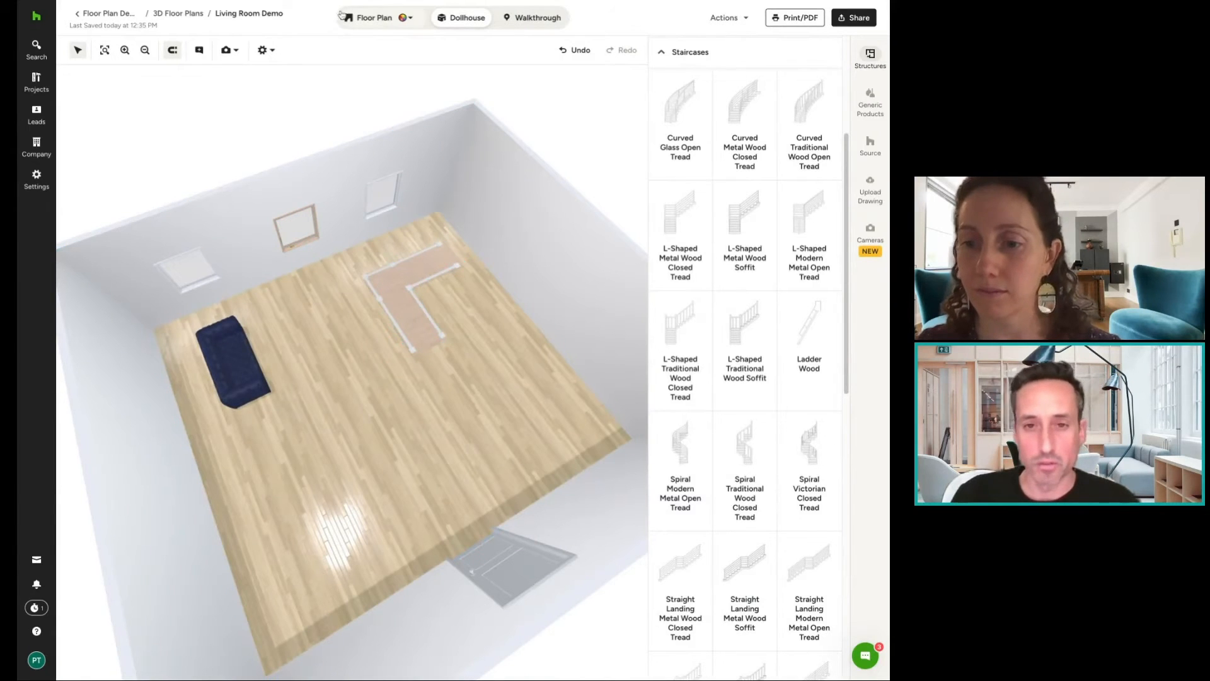
Set the L-shaped staircase's height to 72 inches in the 2D floor plan and deselect it.
click(379, 24)
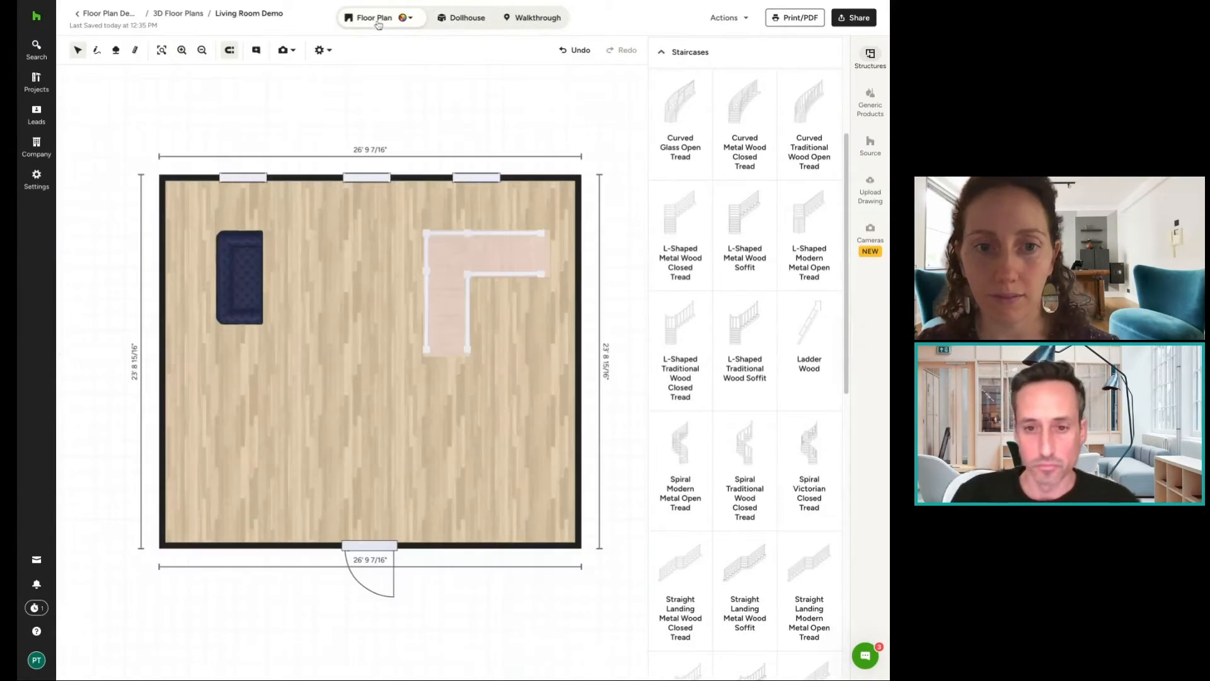
click(498, 247)
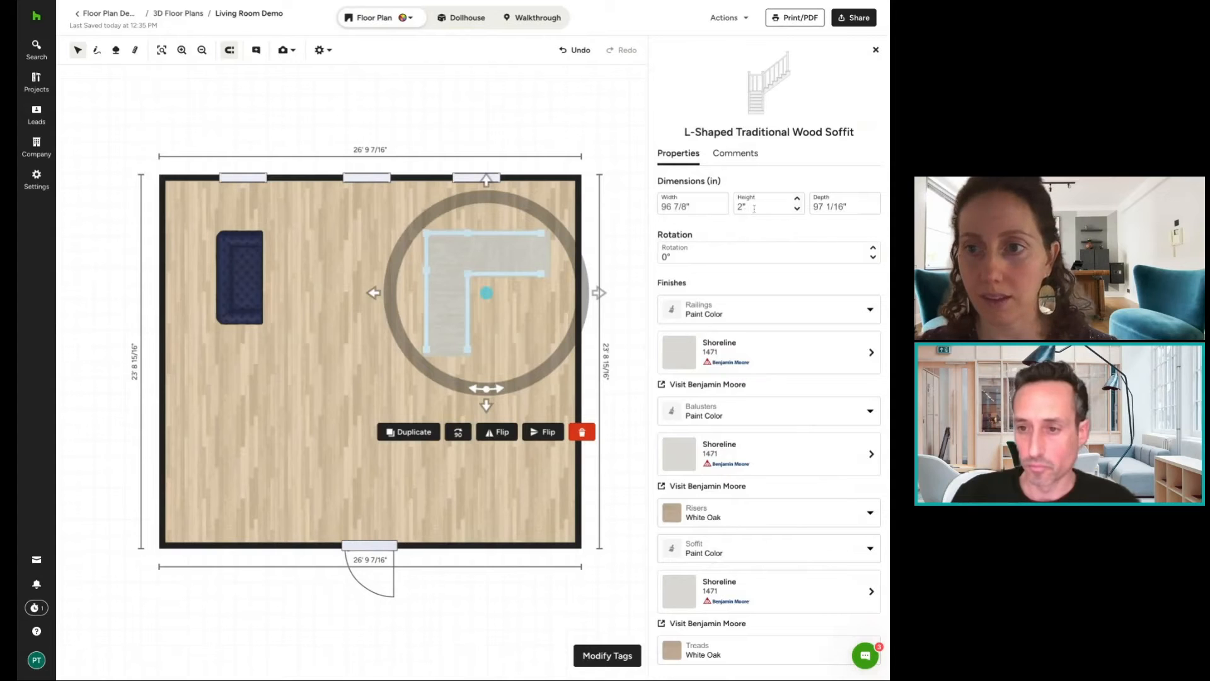
double_click(754, 208)
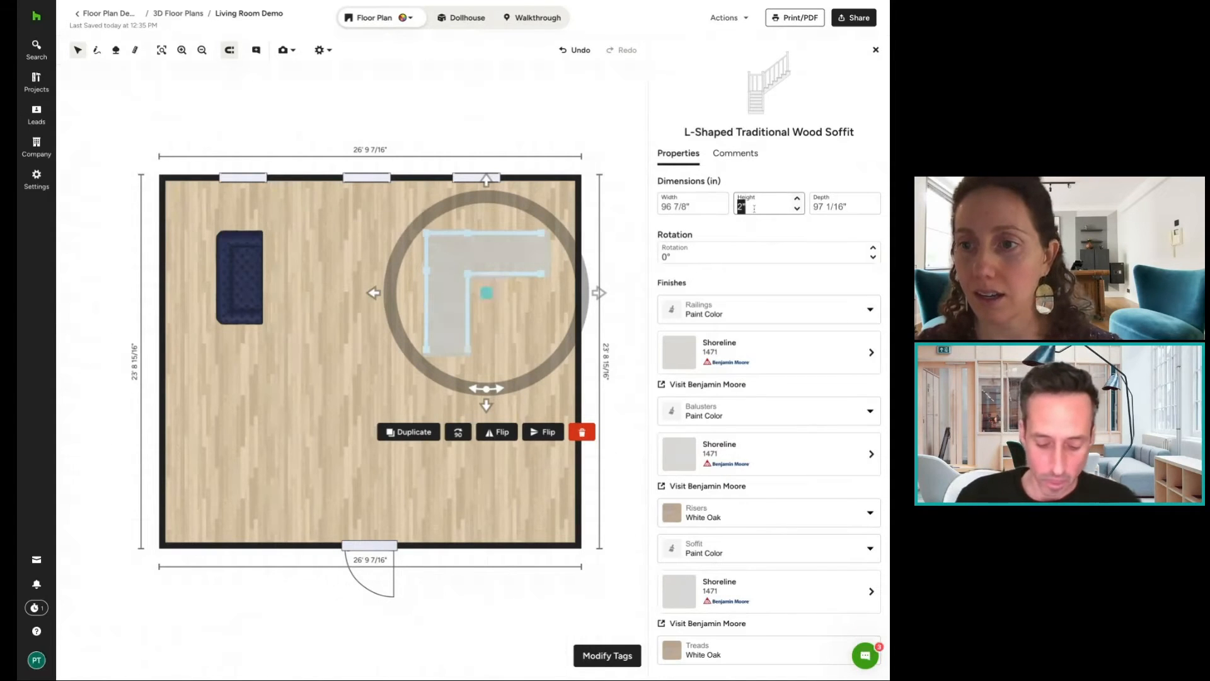
text(72)
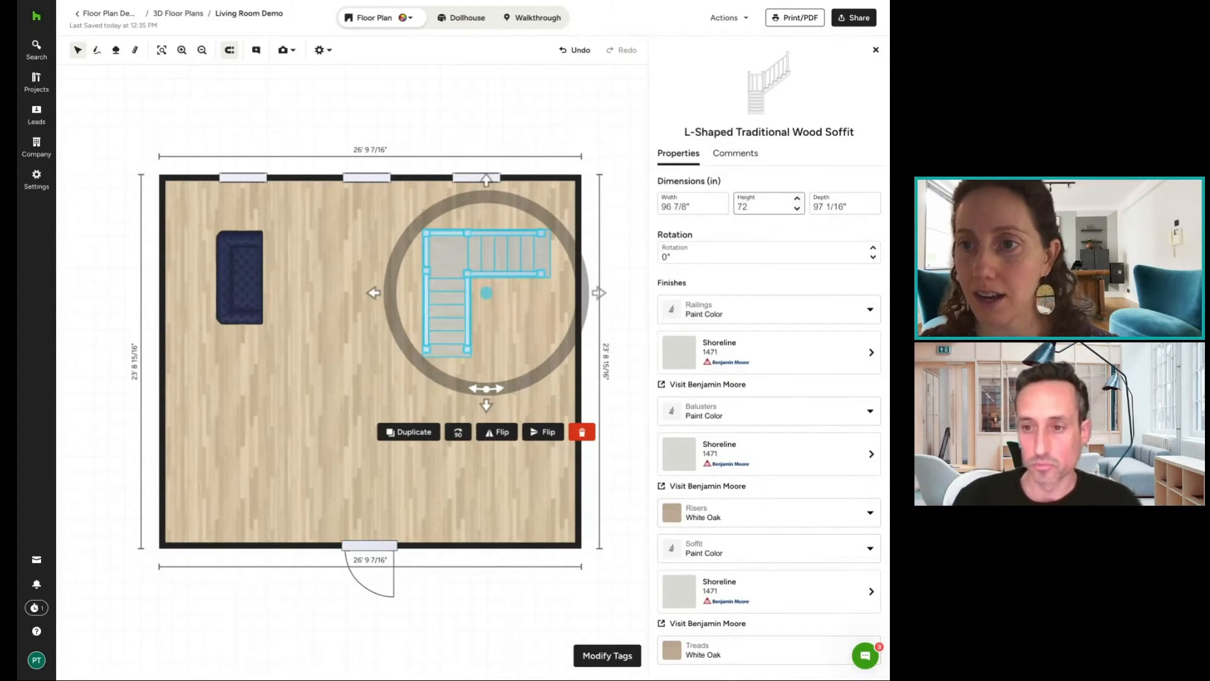
click(564, 132)
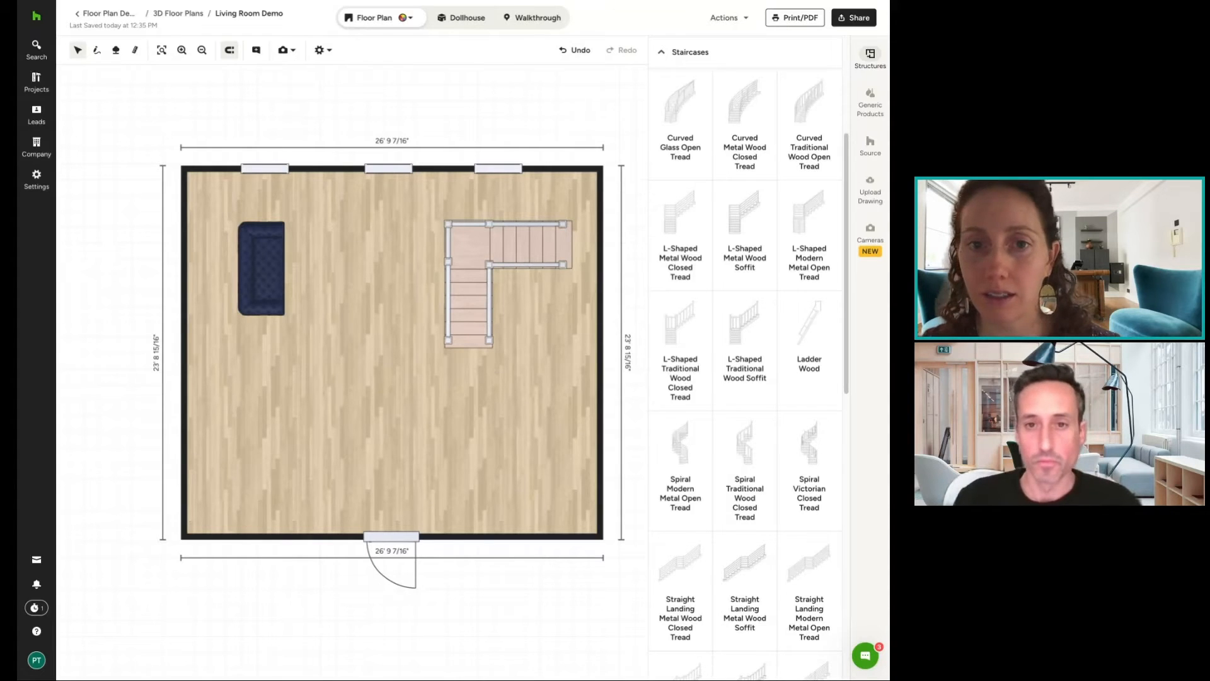
Draw walls for an L-shaped room adjoining the living room's staircase-side wall, about 14' wide at the windowed-wall line, with an 11' 6" outer wall.
scroll(501, 96, right, 3)
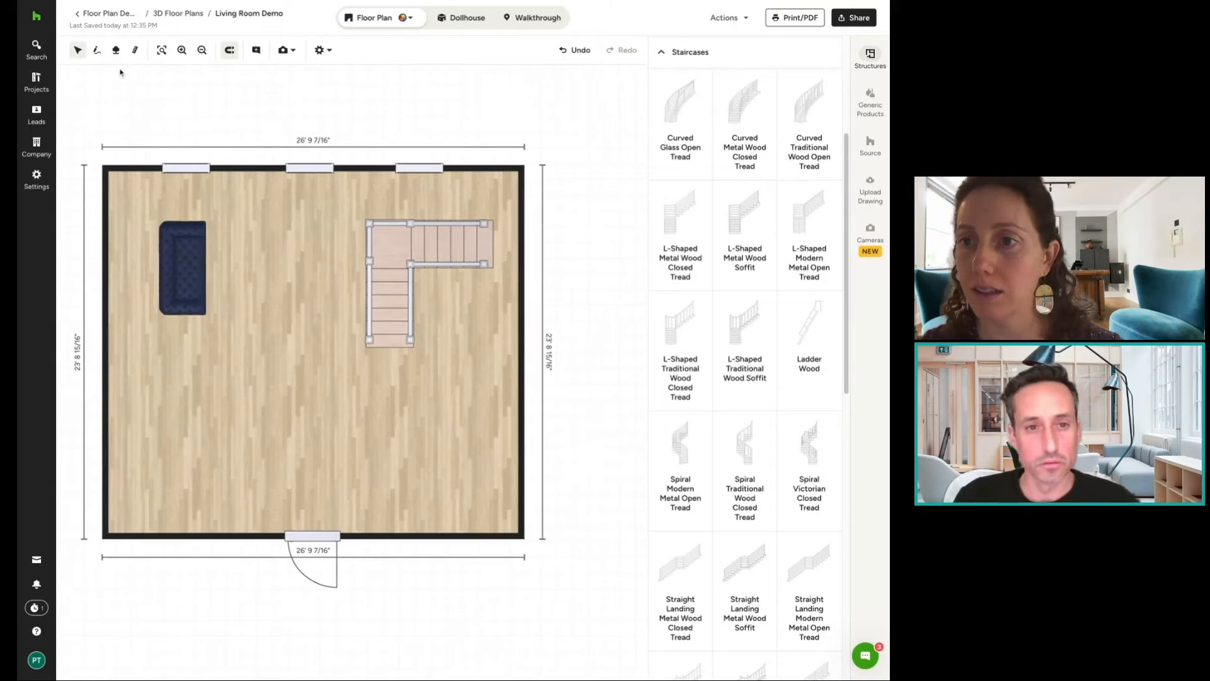
click(97, 50)
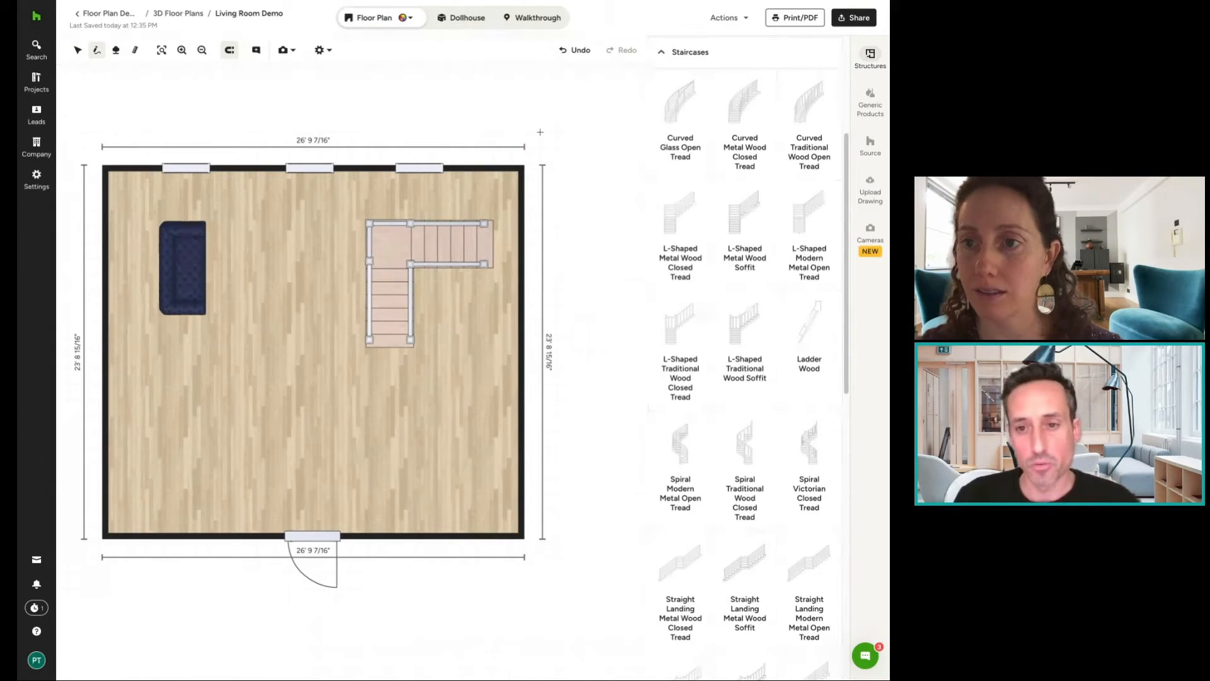
scroll(553, 129, right, 5)
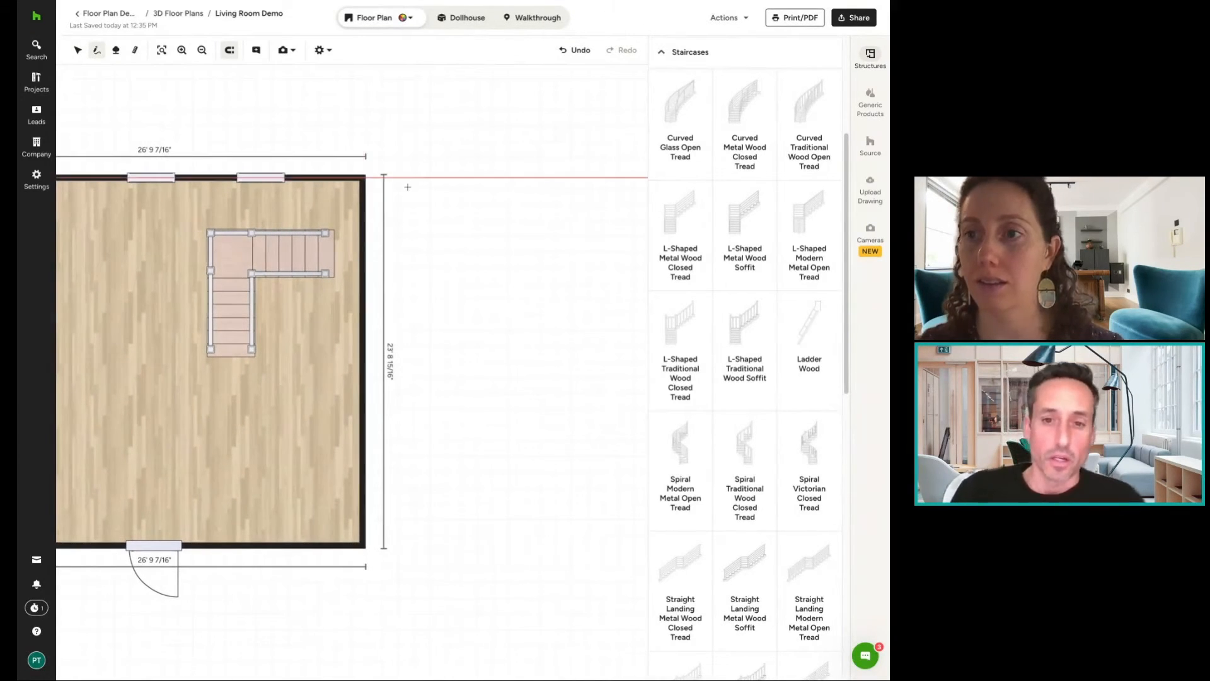
click(363, 177)
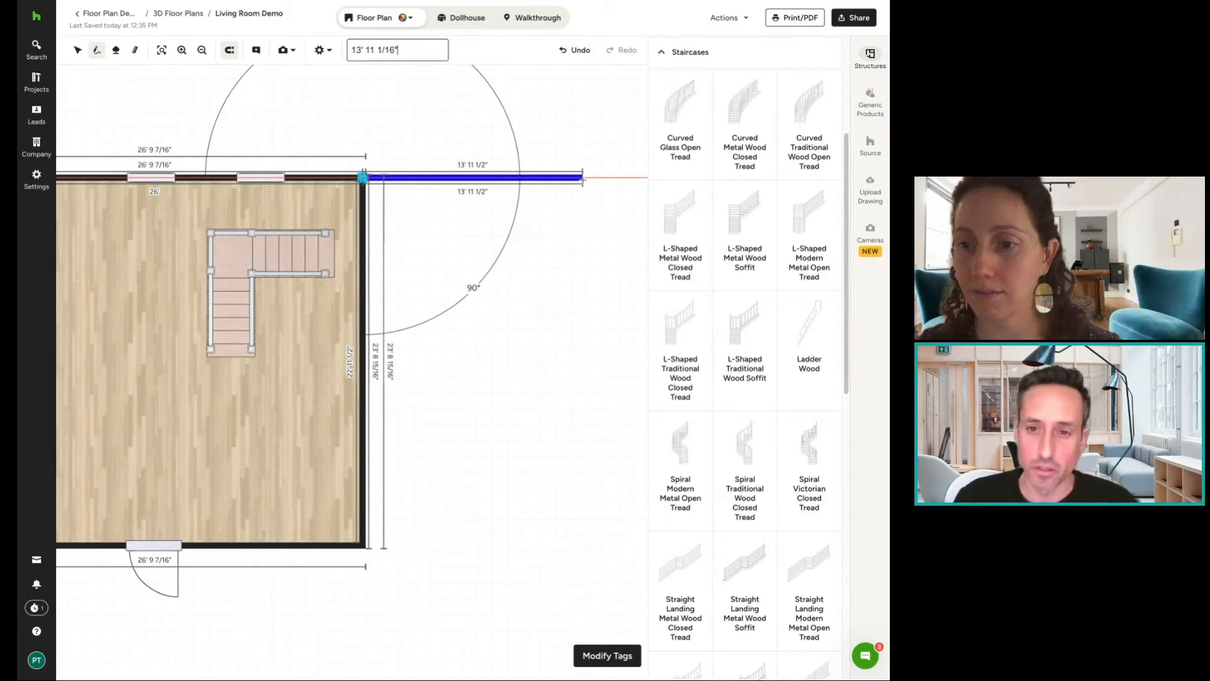
click(583, 178)
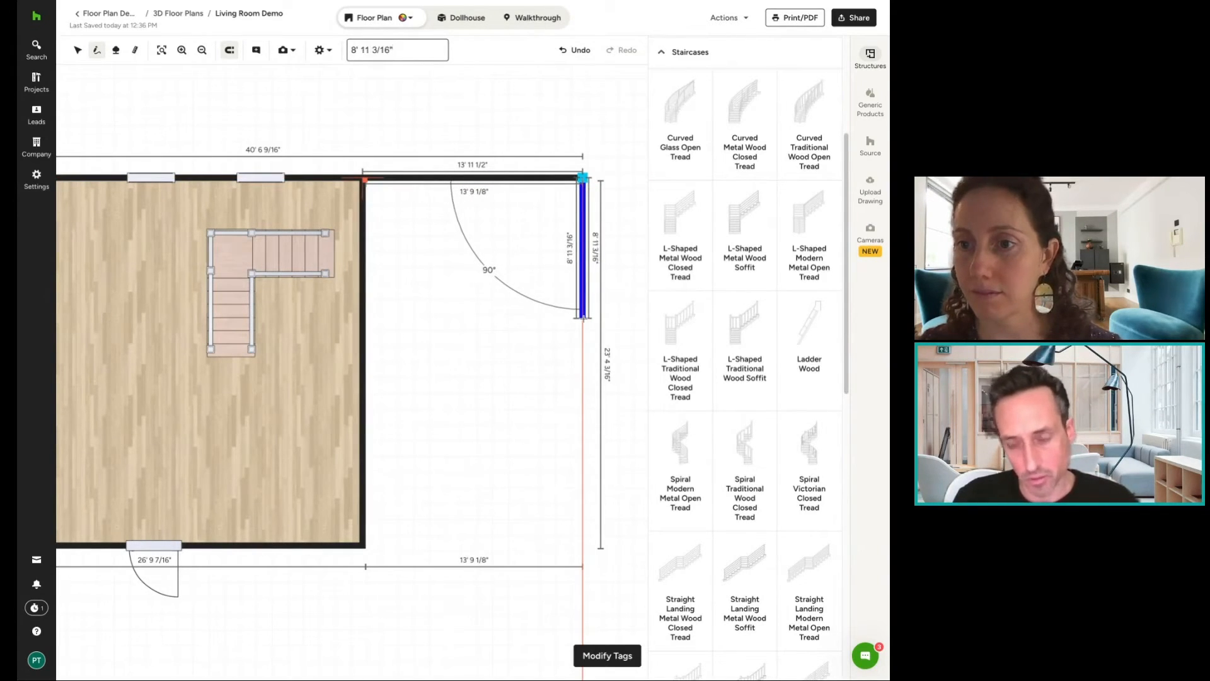
click(583, 352)
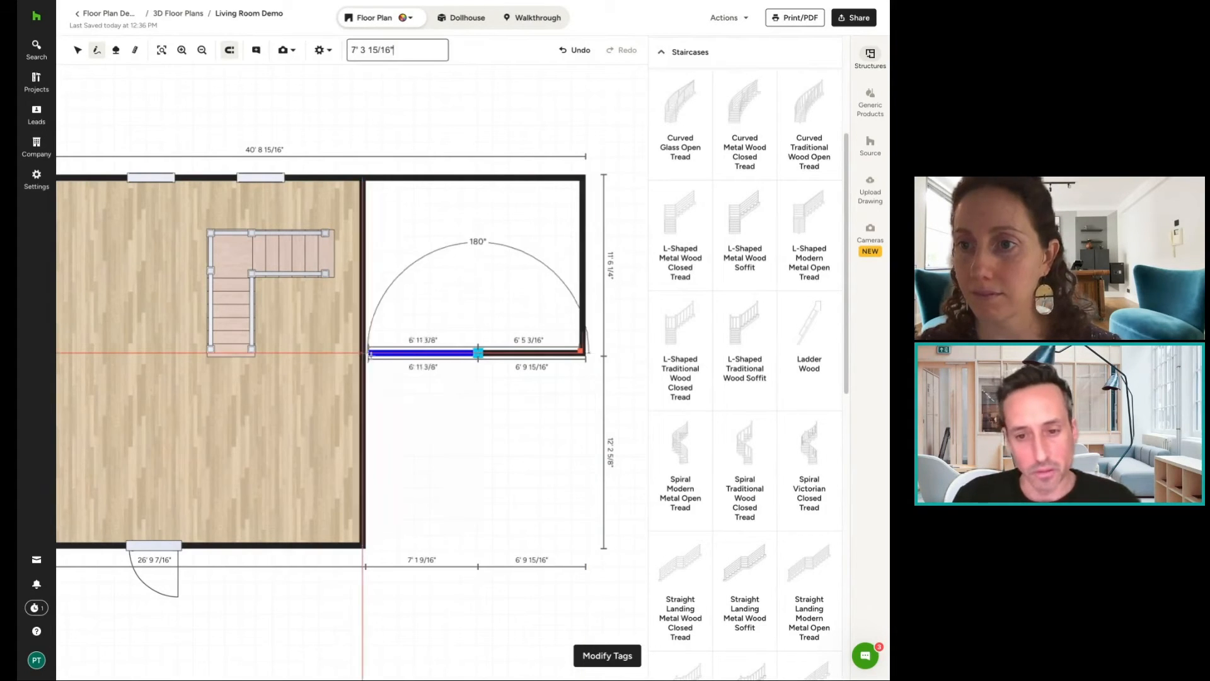
click(478, 352)
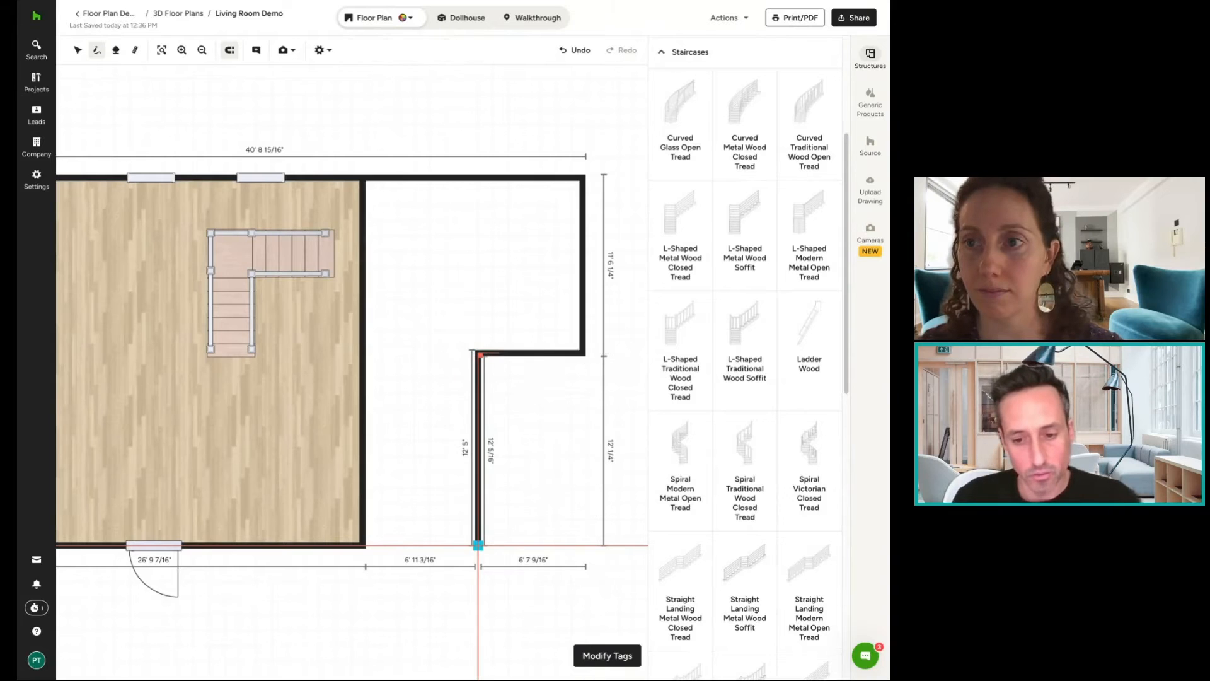
click(478, 545)
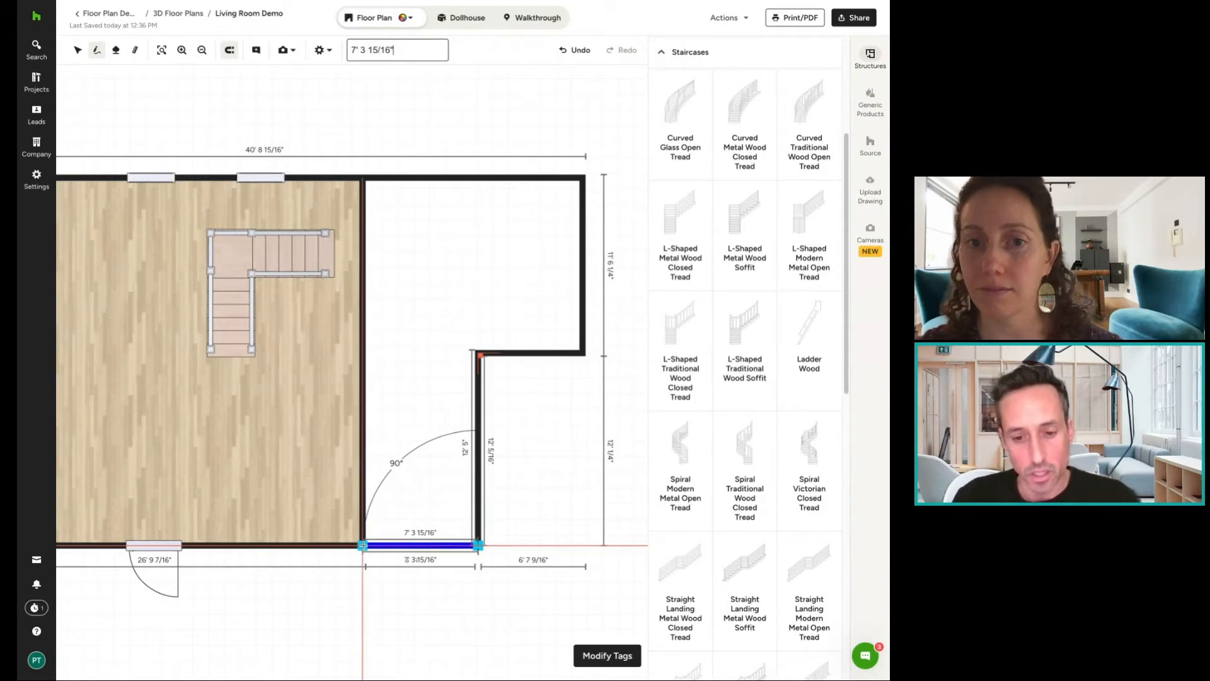
click(362, 545)
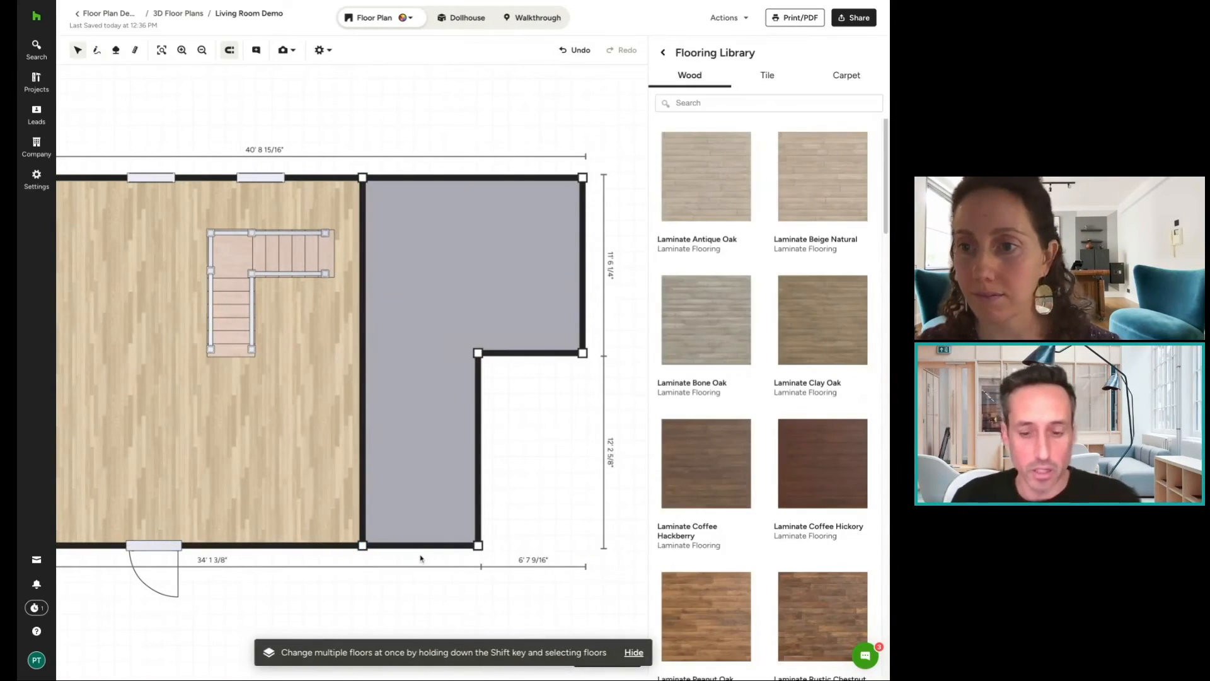
Inspect the properties of the L-shaped room's upper wall and deselect it.
drag(482, 96, 323, 111)
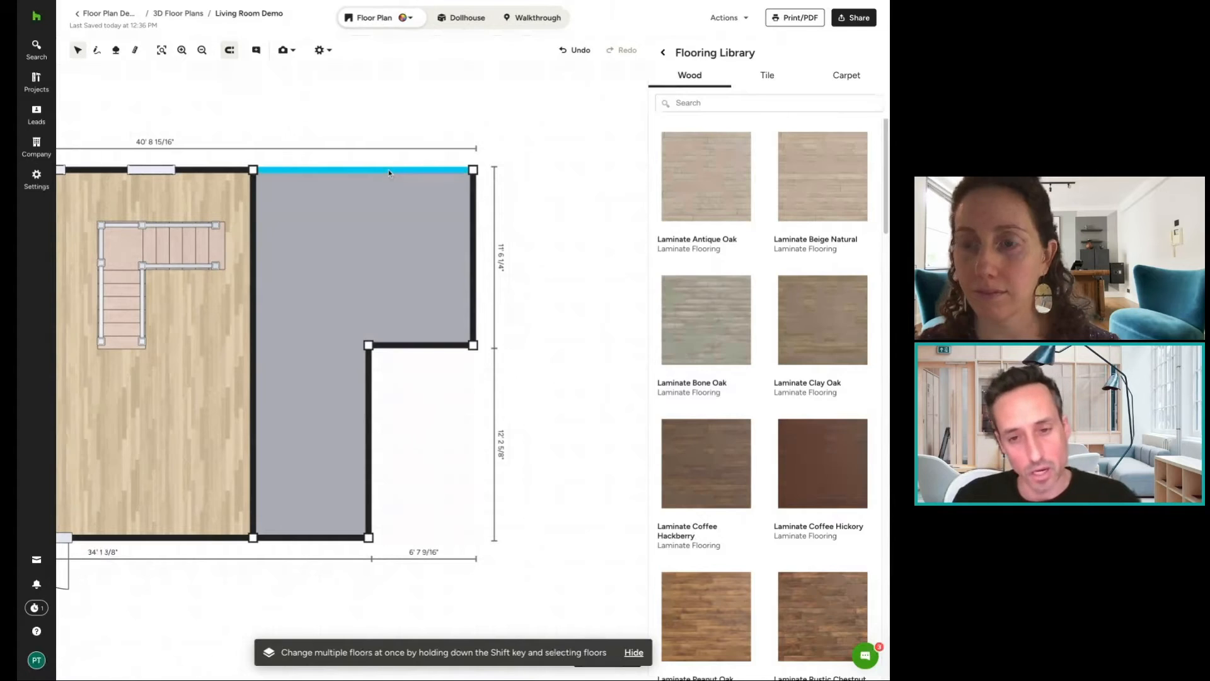
click(388, 171)
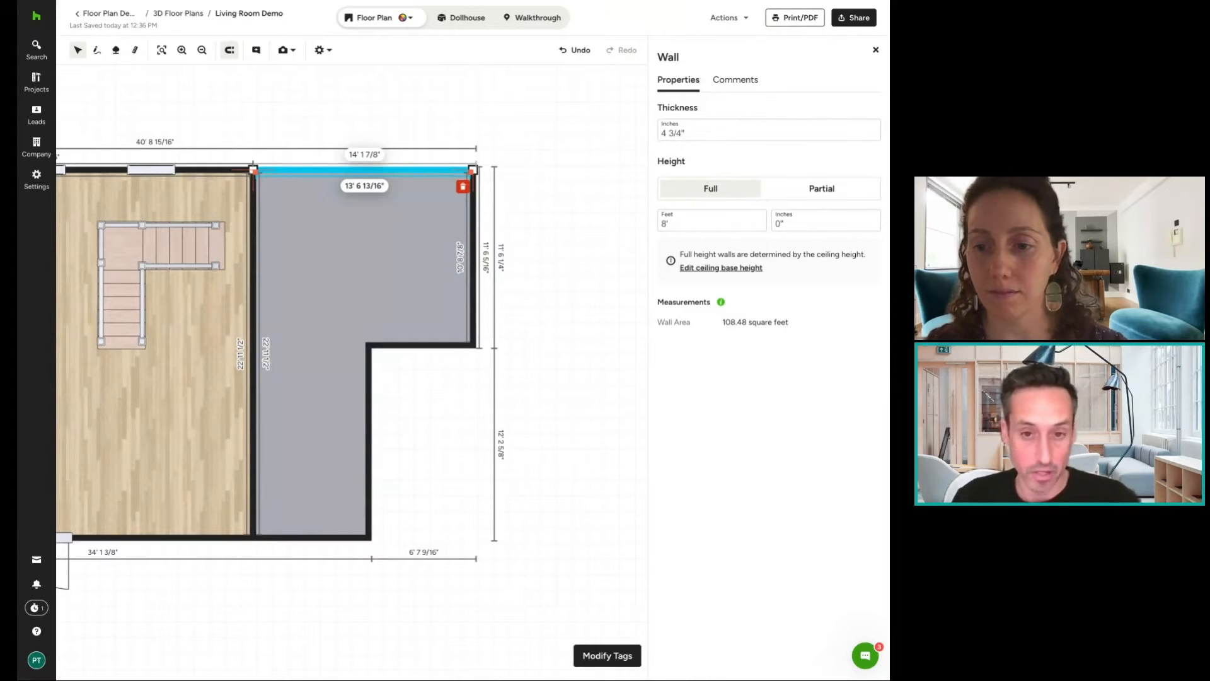
click(454, 120)
Draw a rectangular room off the L-shaped room's upper outer corner, with a 14' upper wall and a lower wall aligned to the L's inner step.
scroll(511, 129, right, 1)
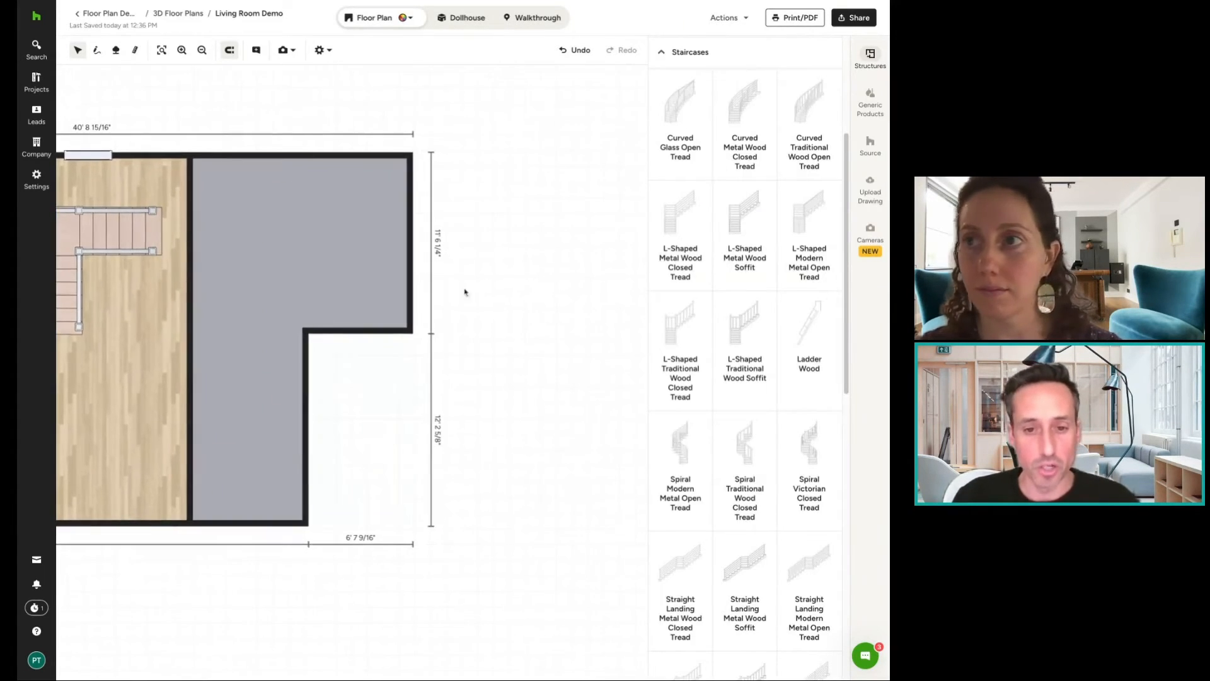
scroll(457, 376, down, 1)
click(97, 50)
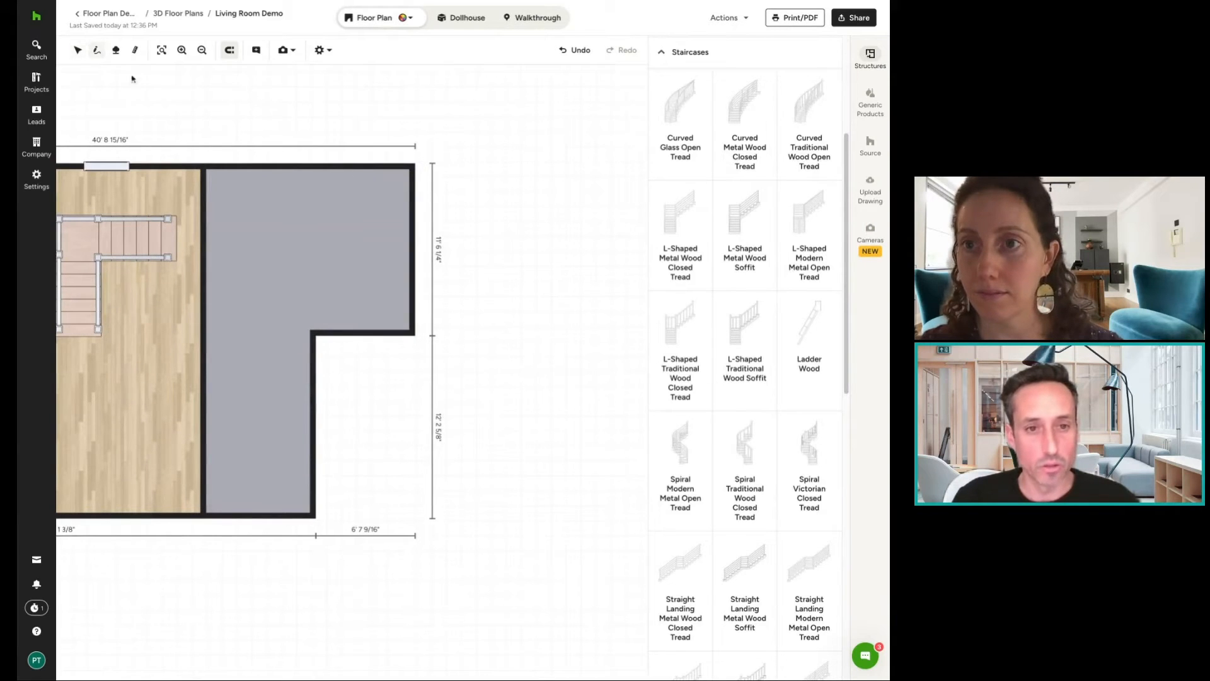
click(411, 166)
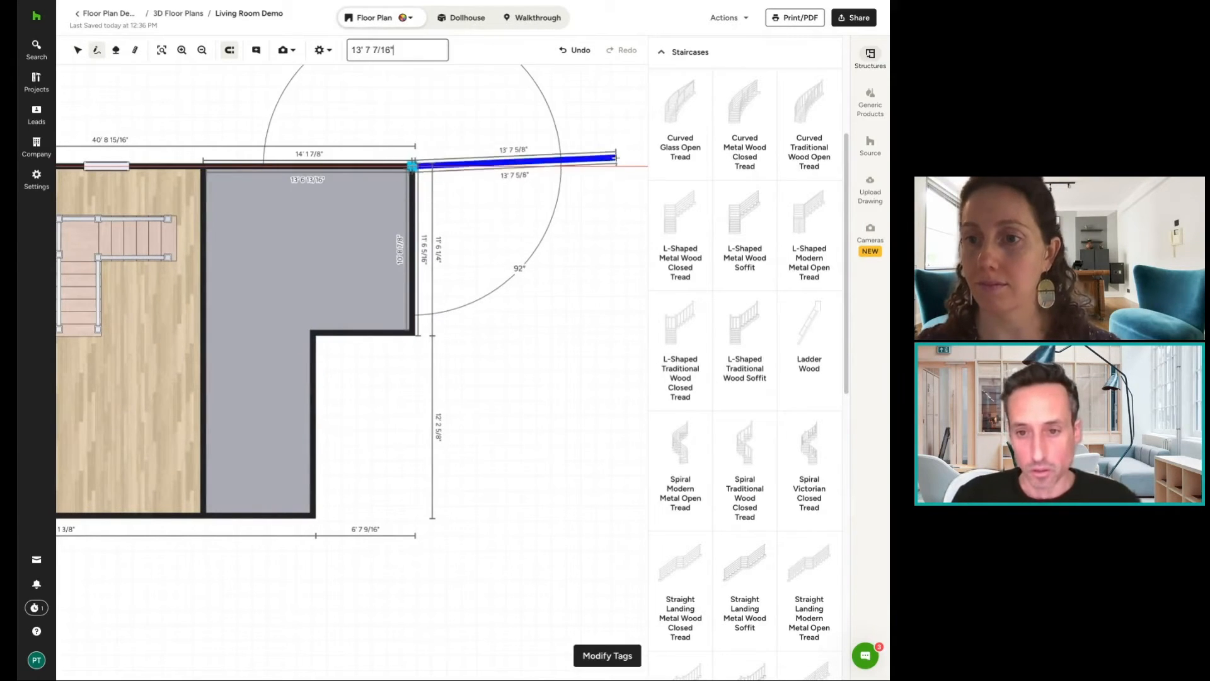
text(14)
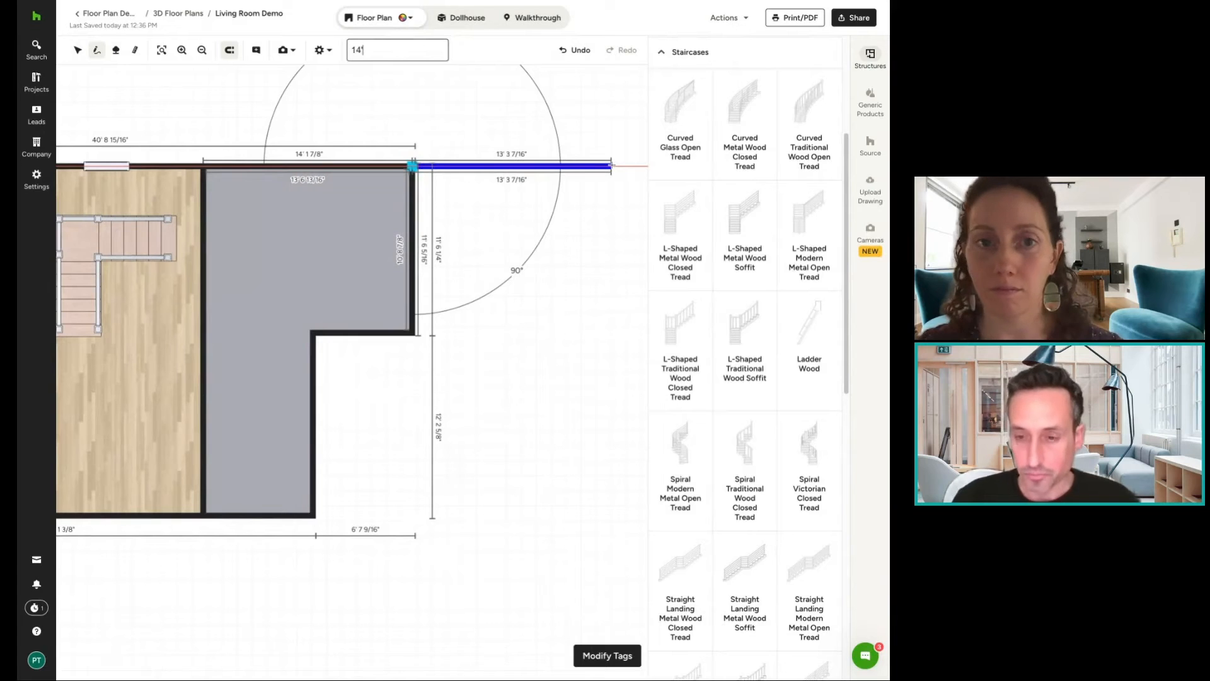
key(Return)
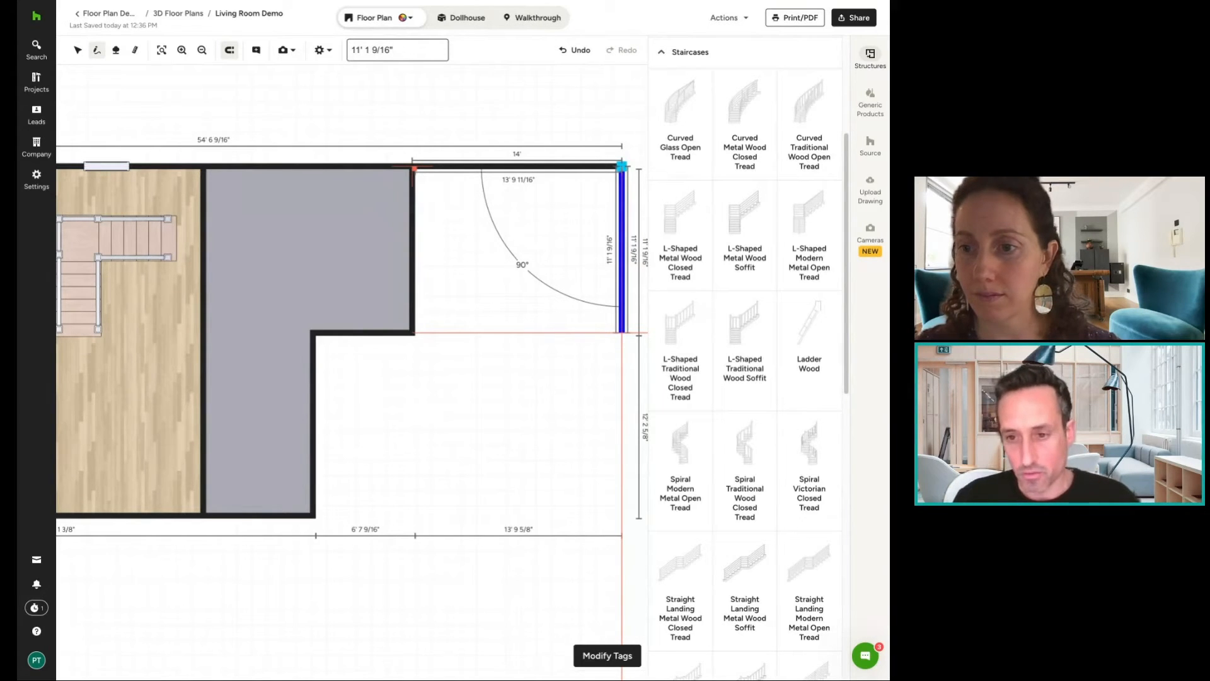
click(622, 332)
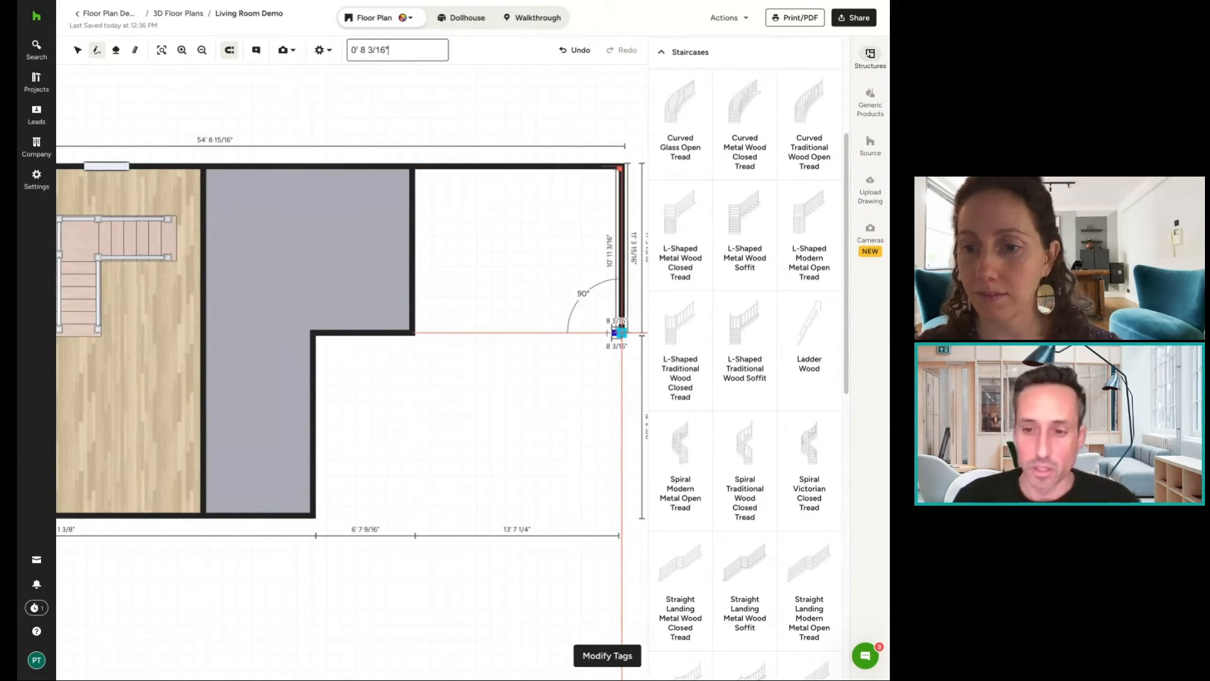
click(412, 333)
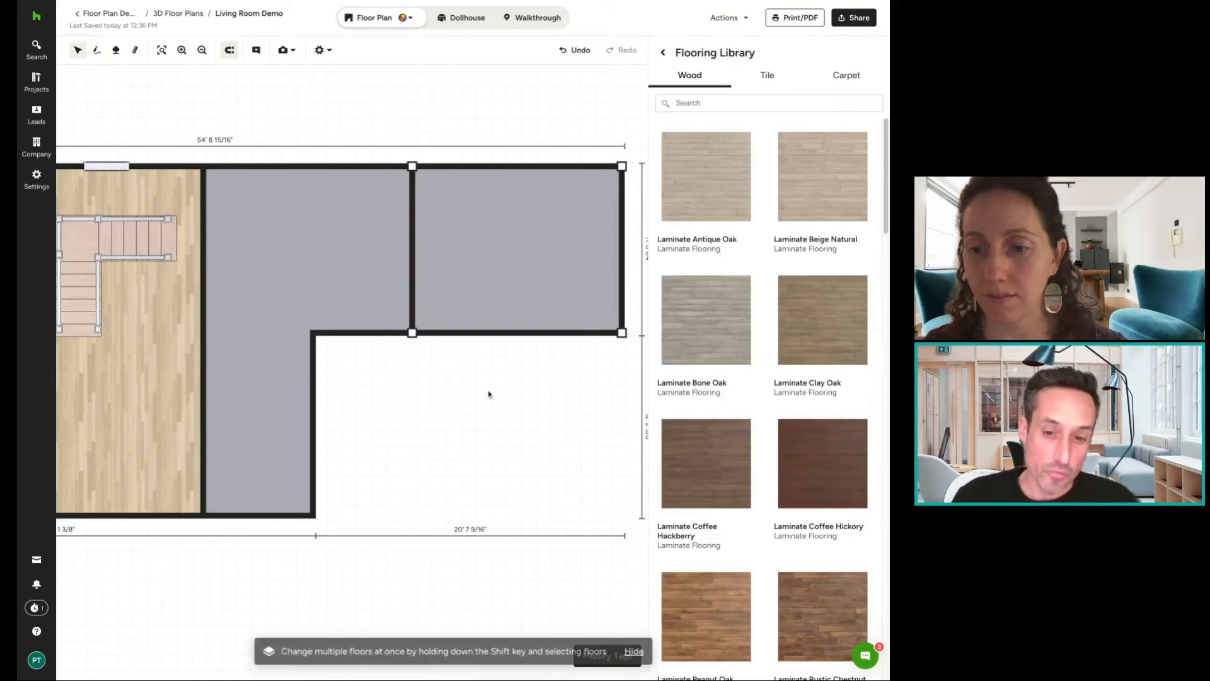
click(541, 404)
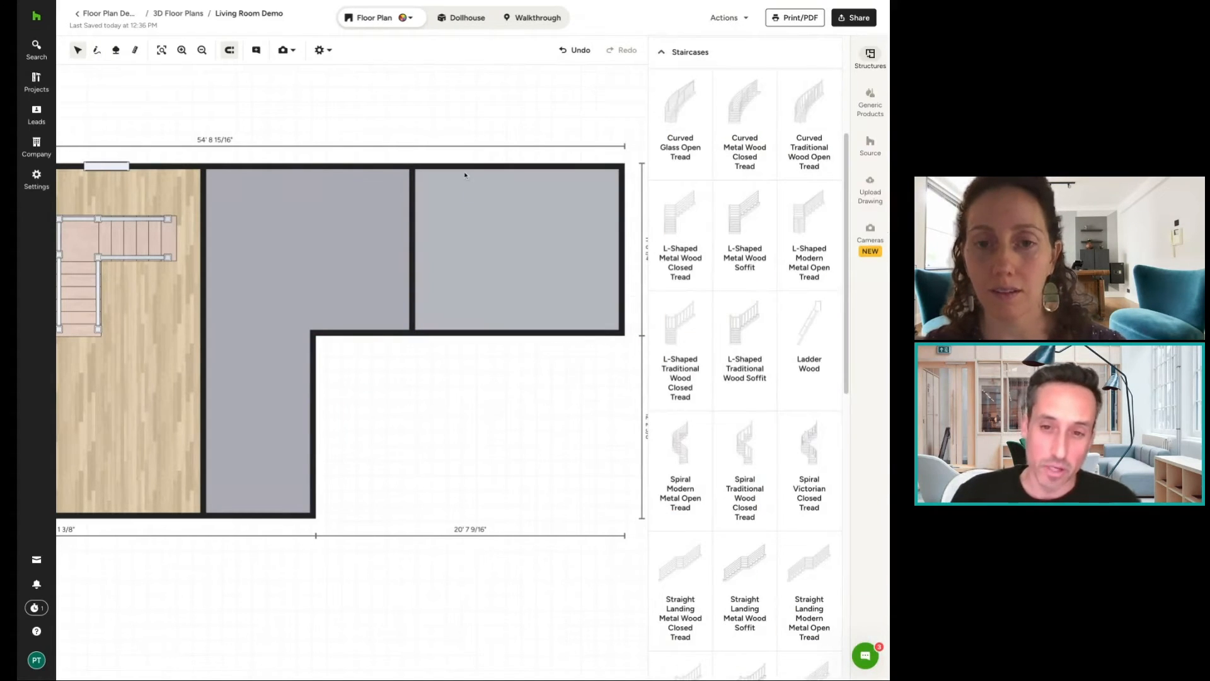
click(97, 50)
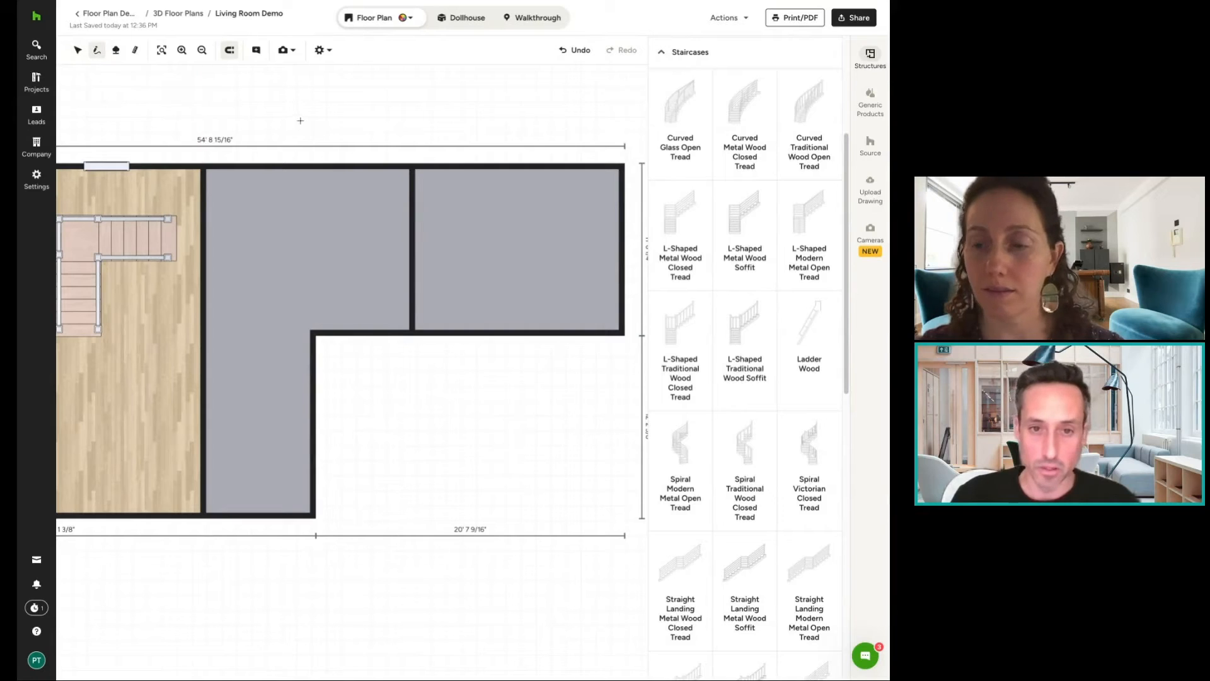
click(300, 121)
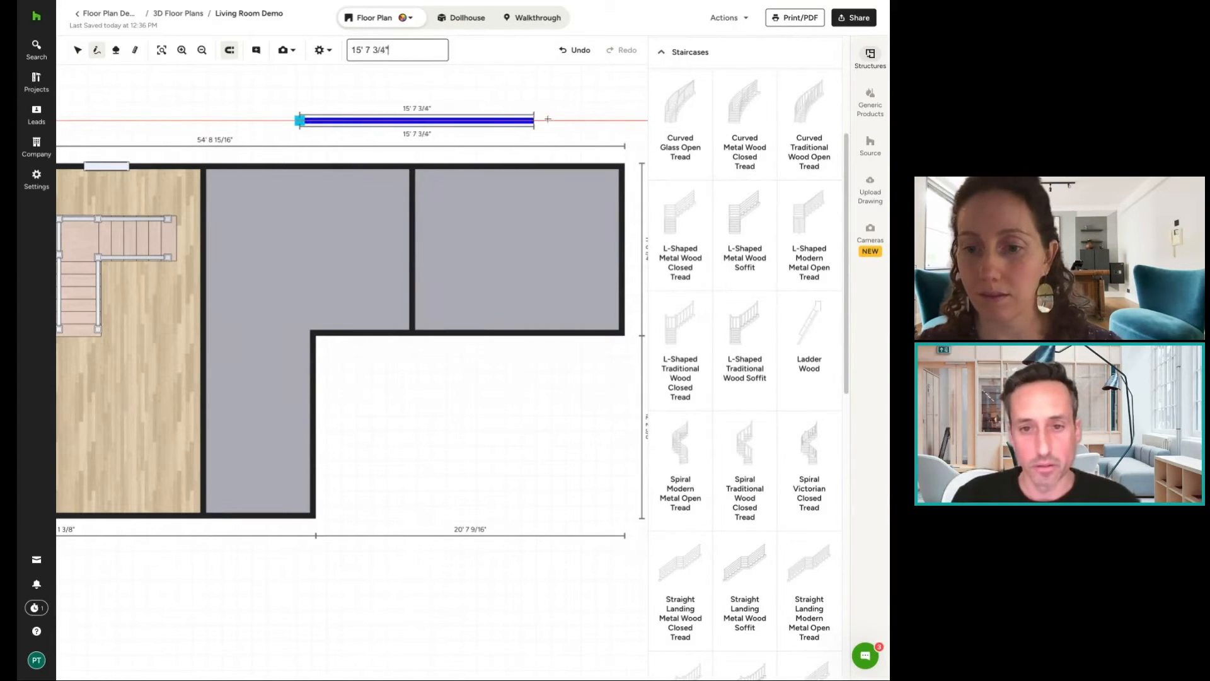
click(78, 50)
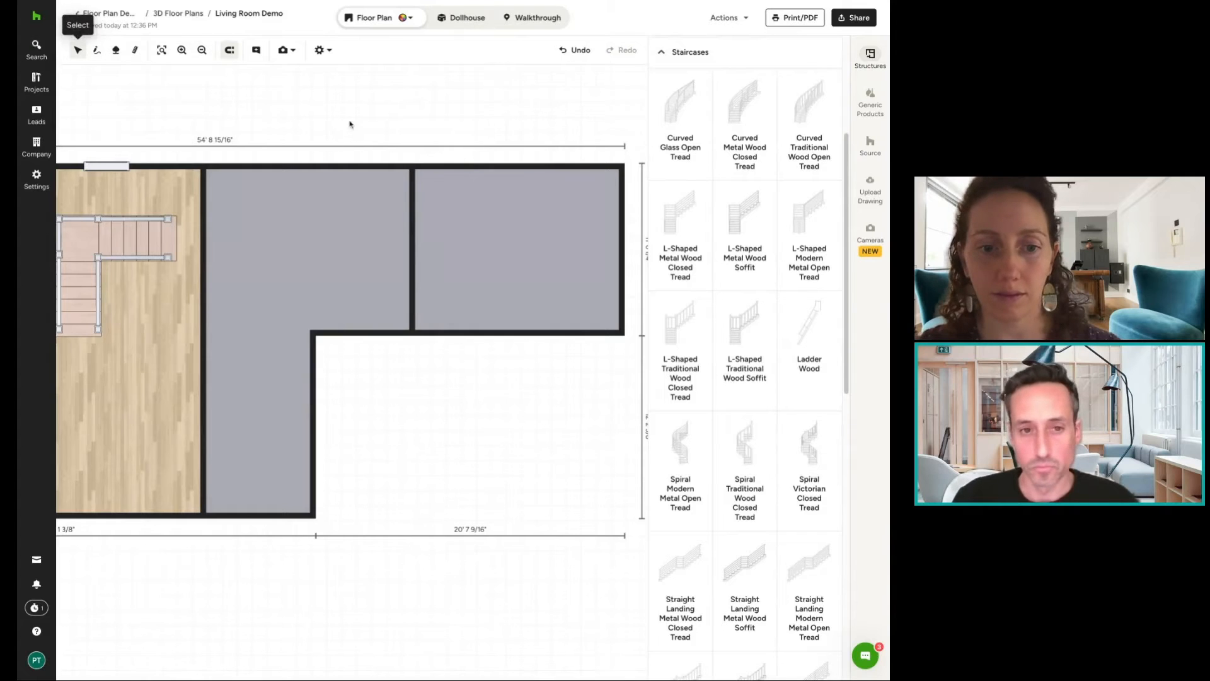
Apply Laminate Beige Natural wood flooring to the L-shaped room and close its properties.
click(360, 202)
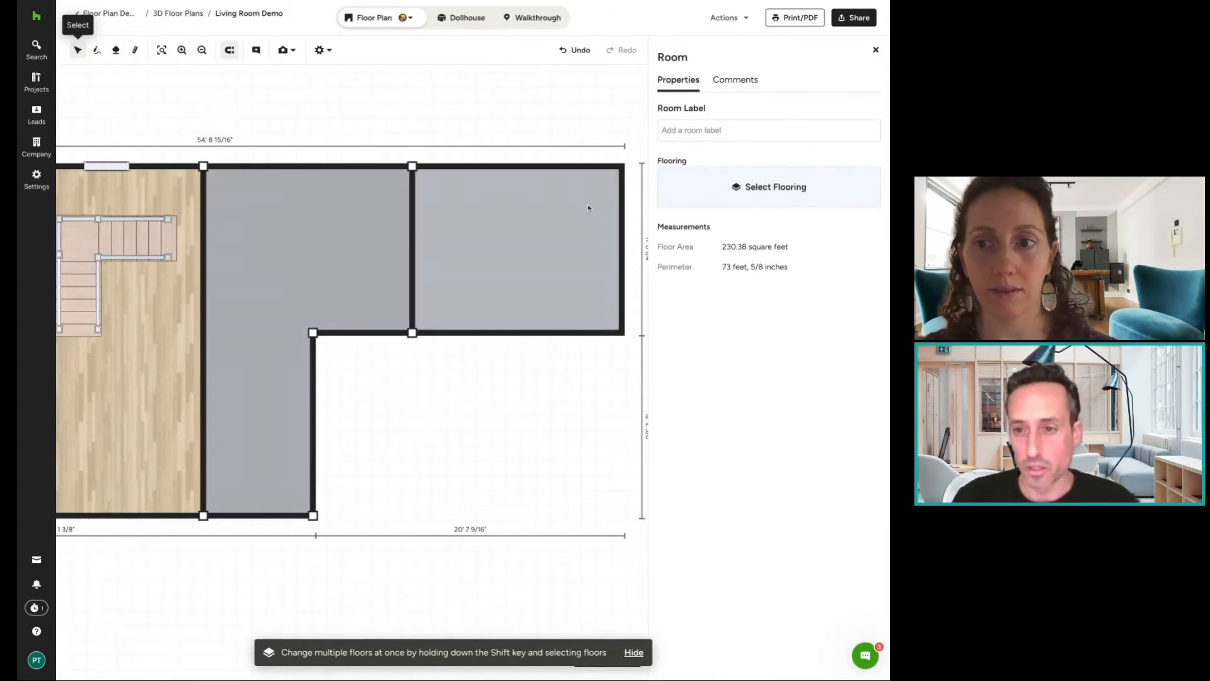
click(767, 190)
click(779, 150)
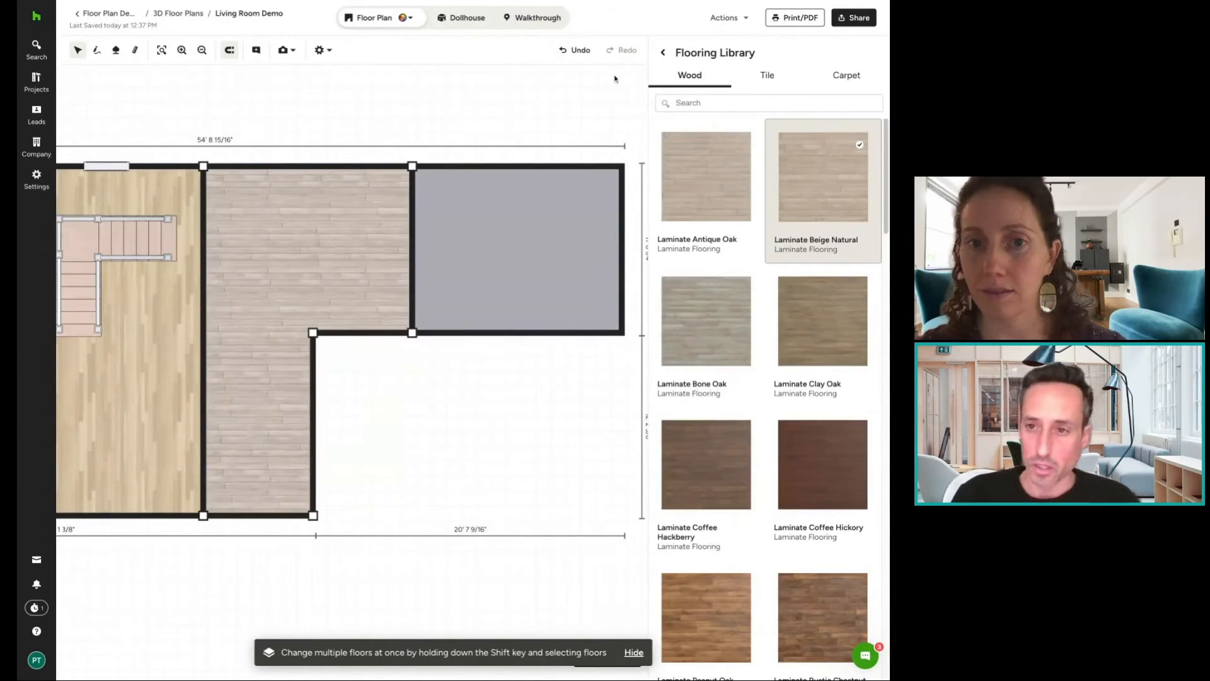
click(662, 52)
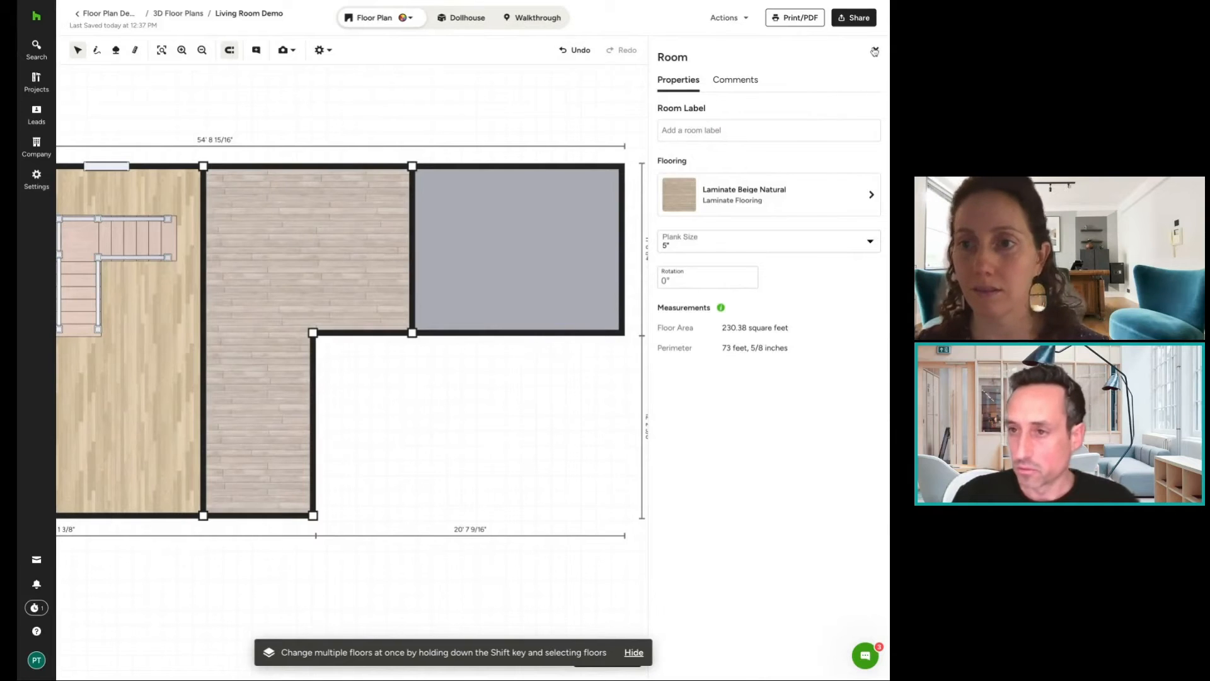
click(876, 49)
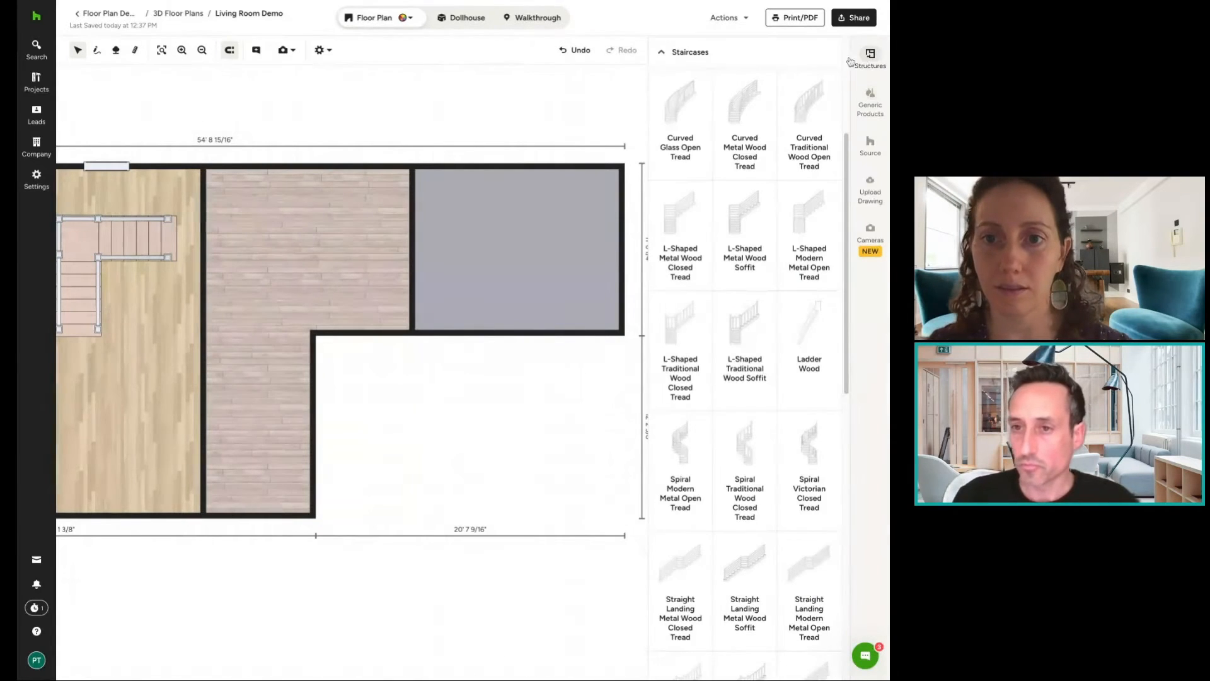
Add a Wall Opening Arched and place it in the wall between the living room and the L-shaped room.
click(661, 52)
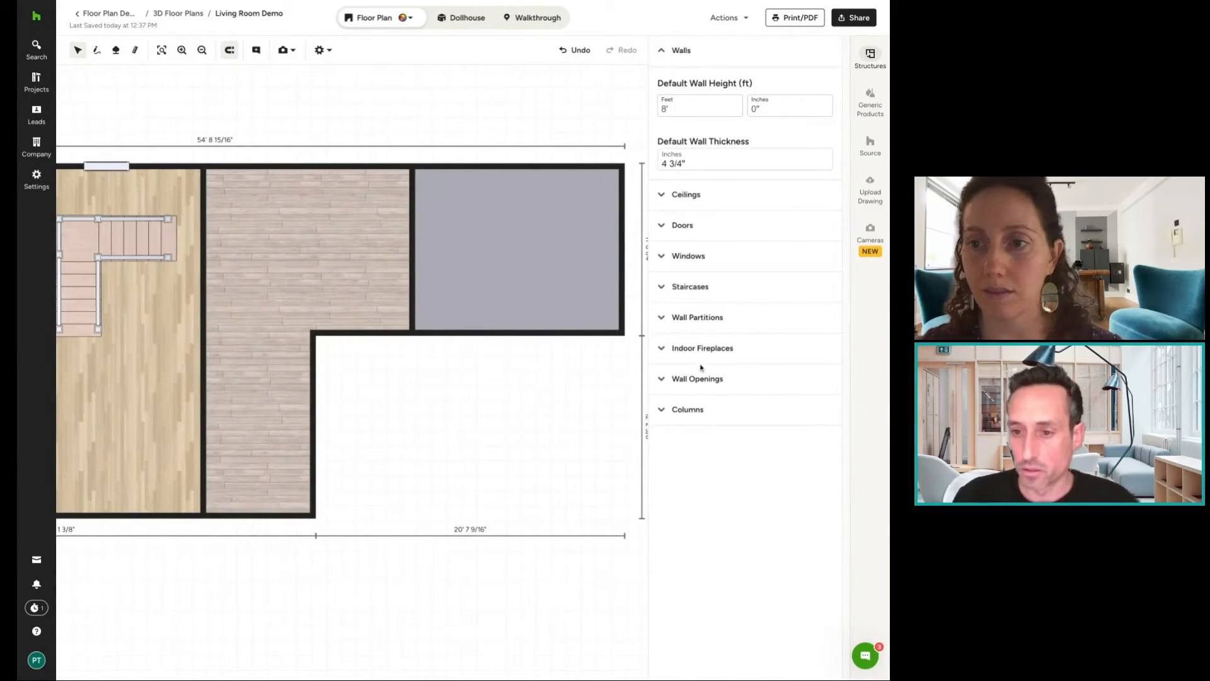
click(698, 380)
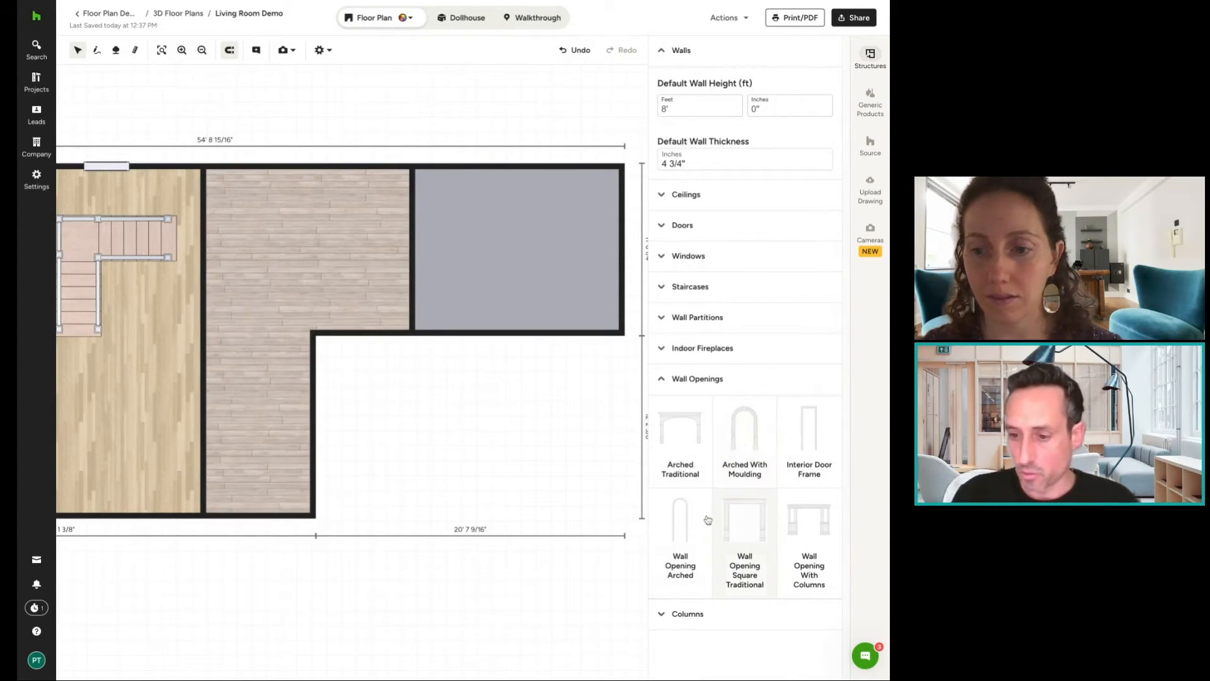
click(684, 535)
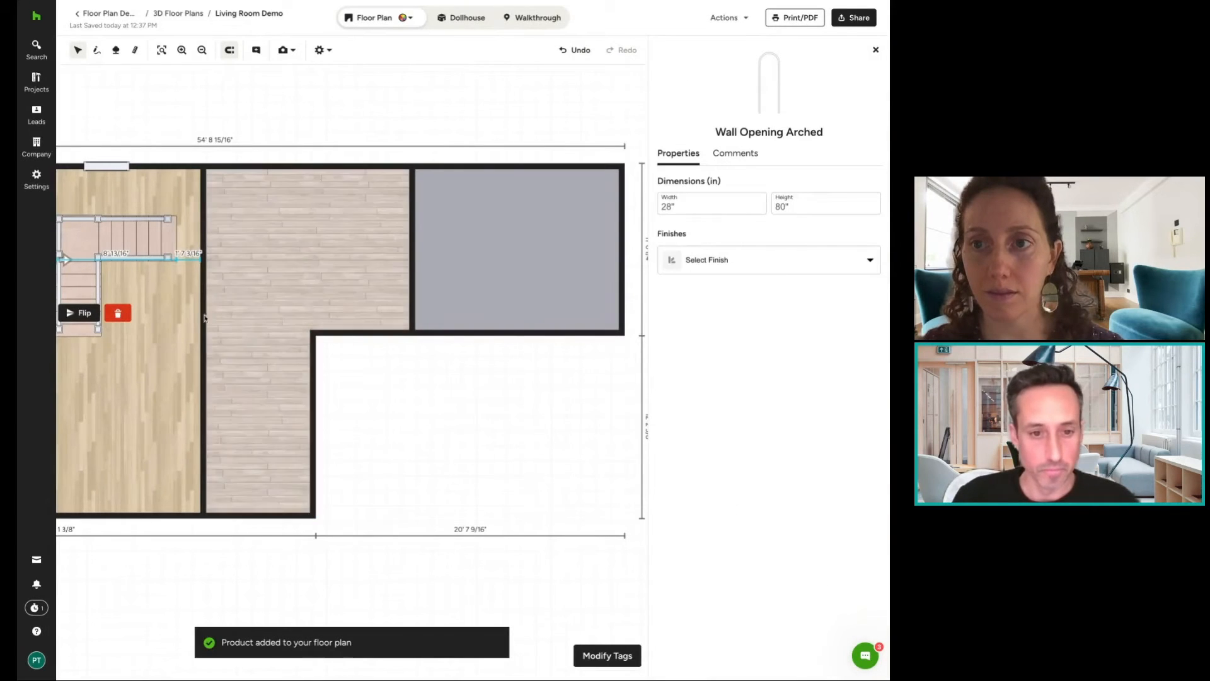
drag(215, 415, 429, 413)
scroll(562, 443, down, 3)
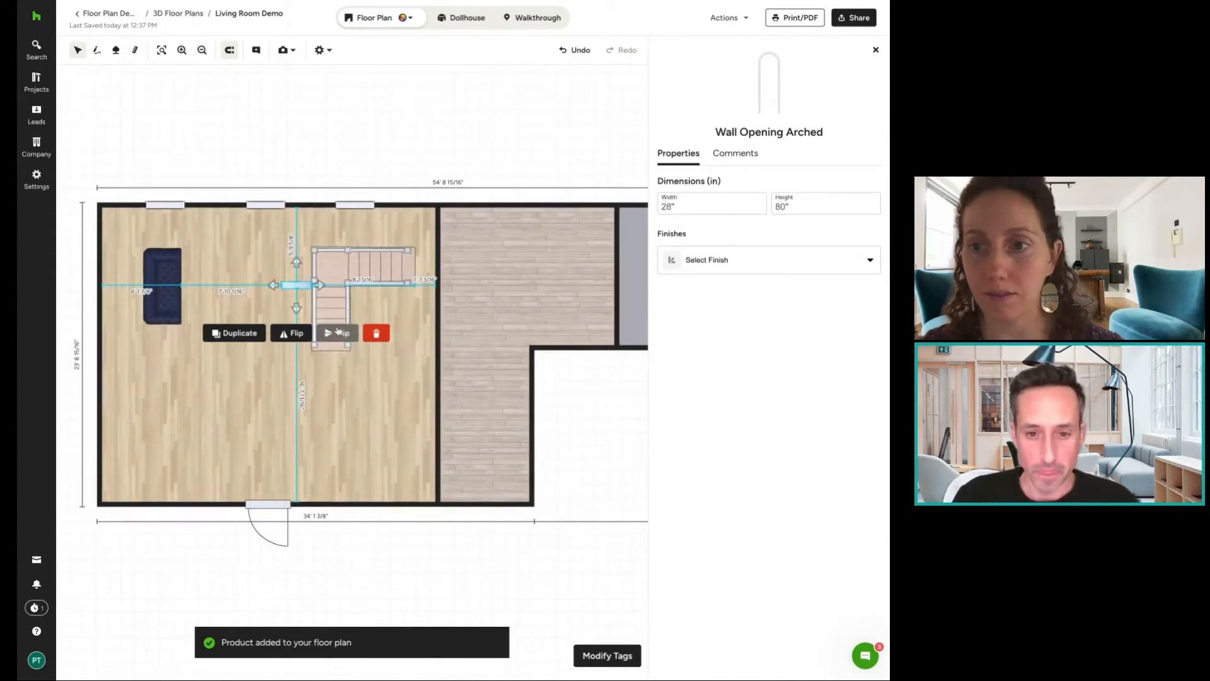
drag(296, 285, 437, 327)
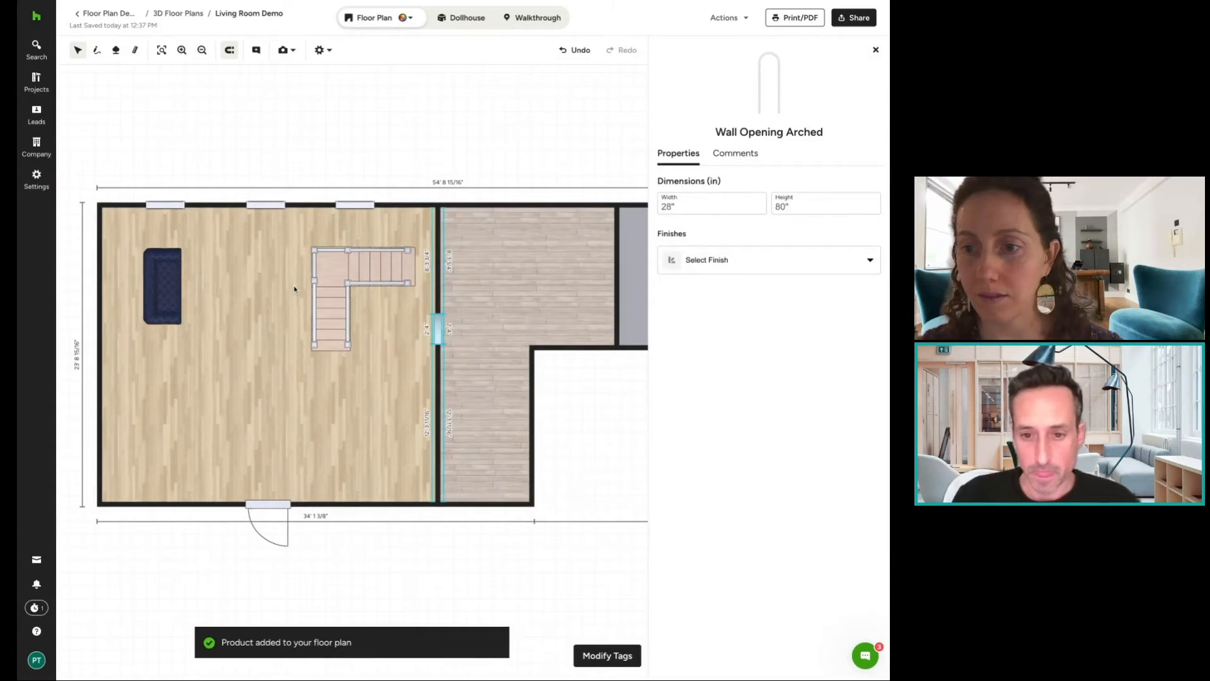
Set the arched opening's width to 60" and slide it along the wall toward the windowed wall, level with the staircase's upper flight.
click(694, 205)
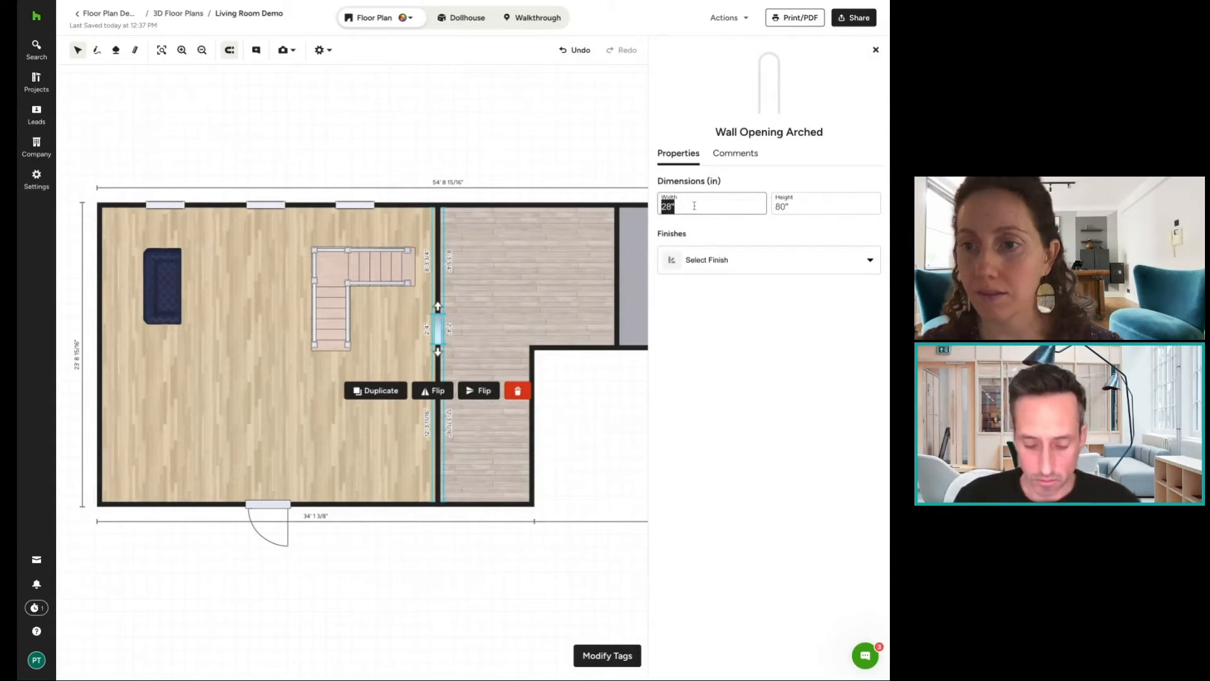
text(60)
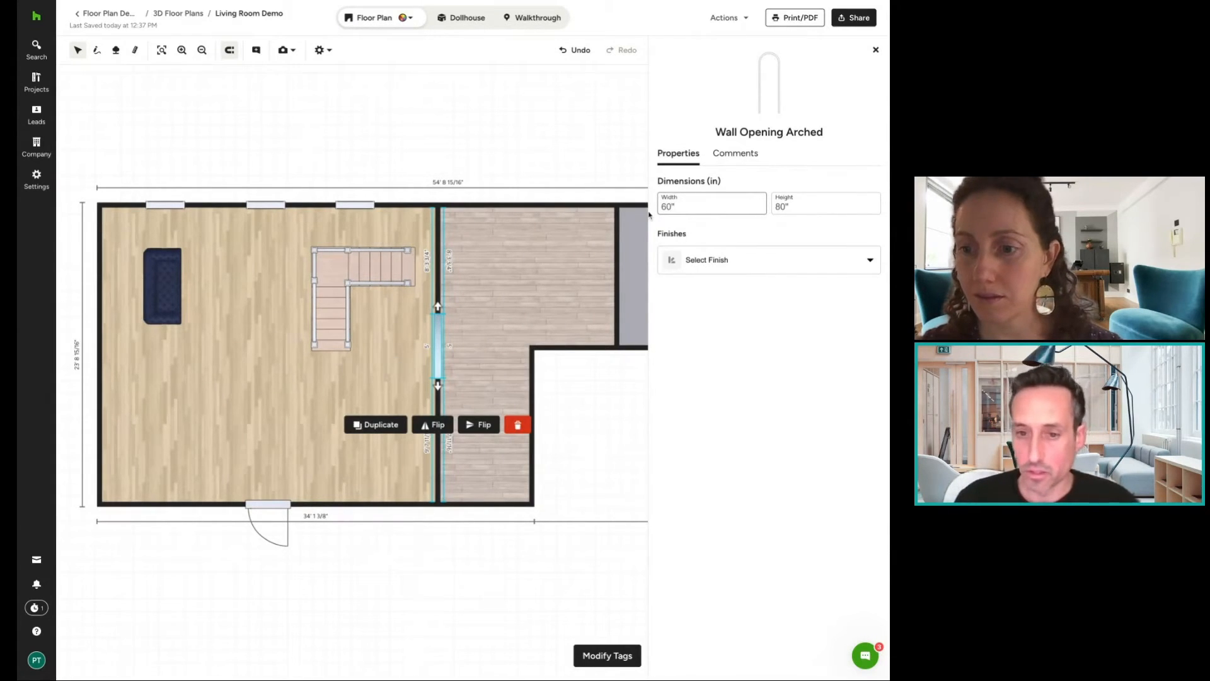
click(508, 161)
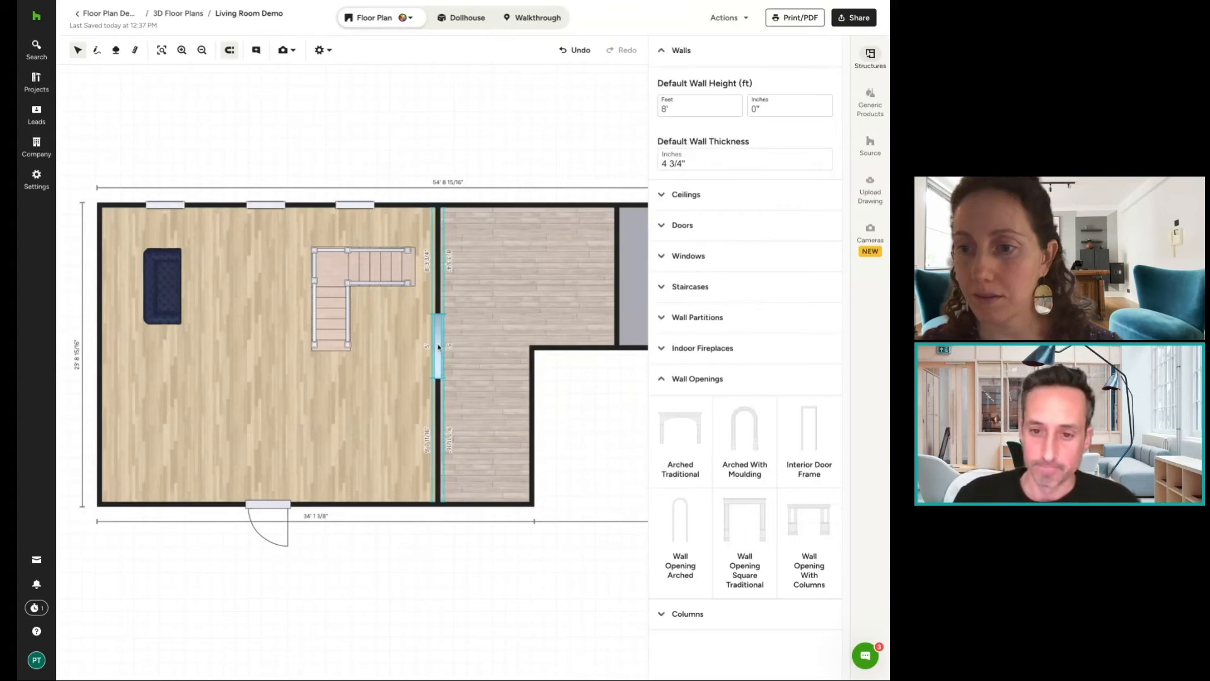
click(437, 348)
drag(438, 350, 438, 351)
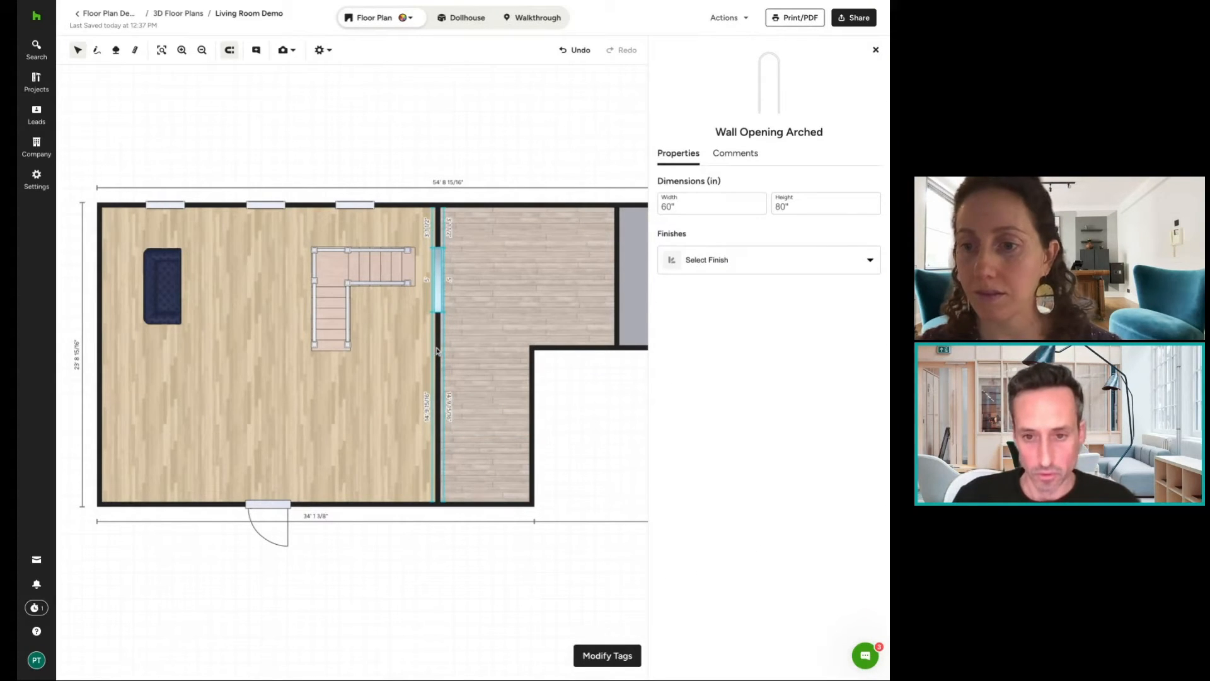
click(413, 141)
Delete the staircase from the living room and check the arched opening in the Dollhouse view, returning to the floor plan.
drag(378, 265, 289, 283)
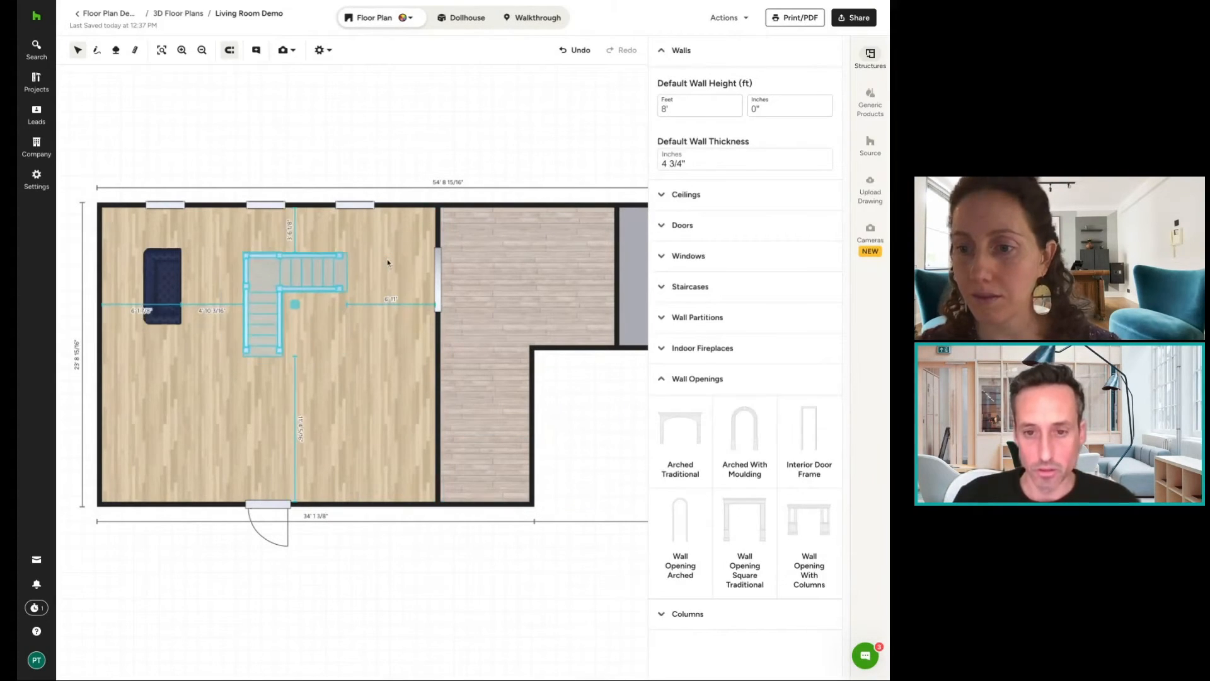
click(390, 422)
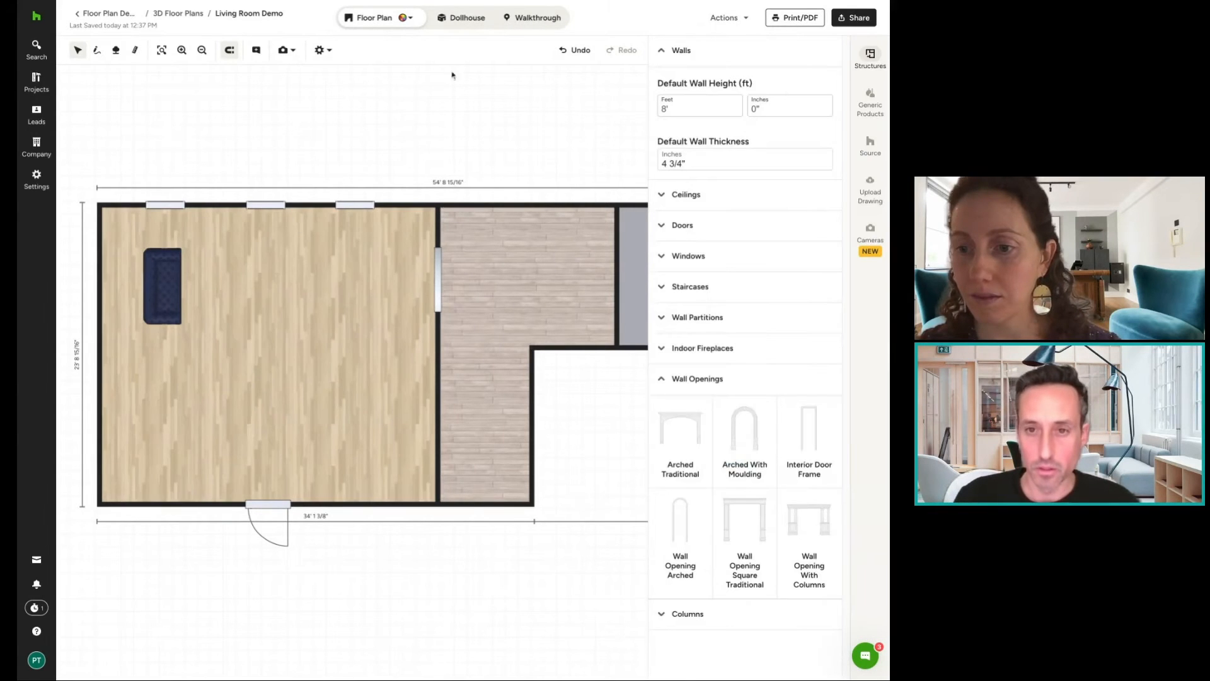
click(463, 18)
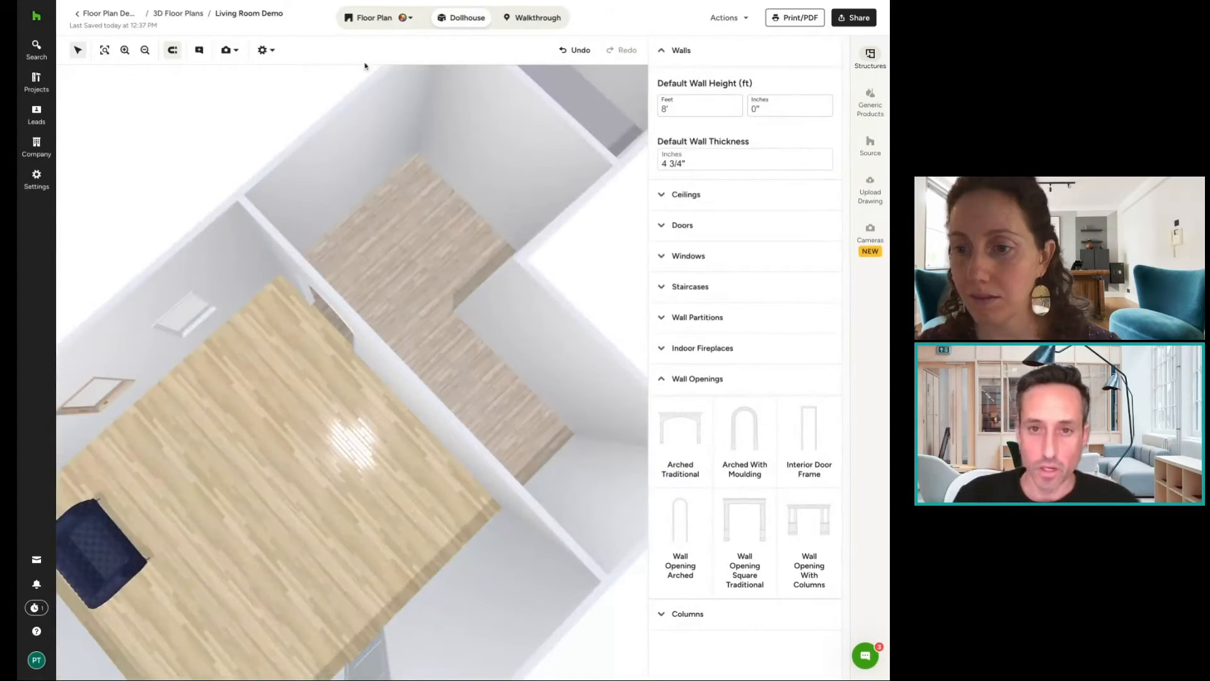
click(378, 20)
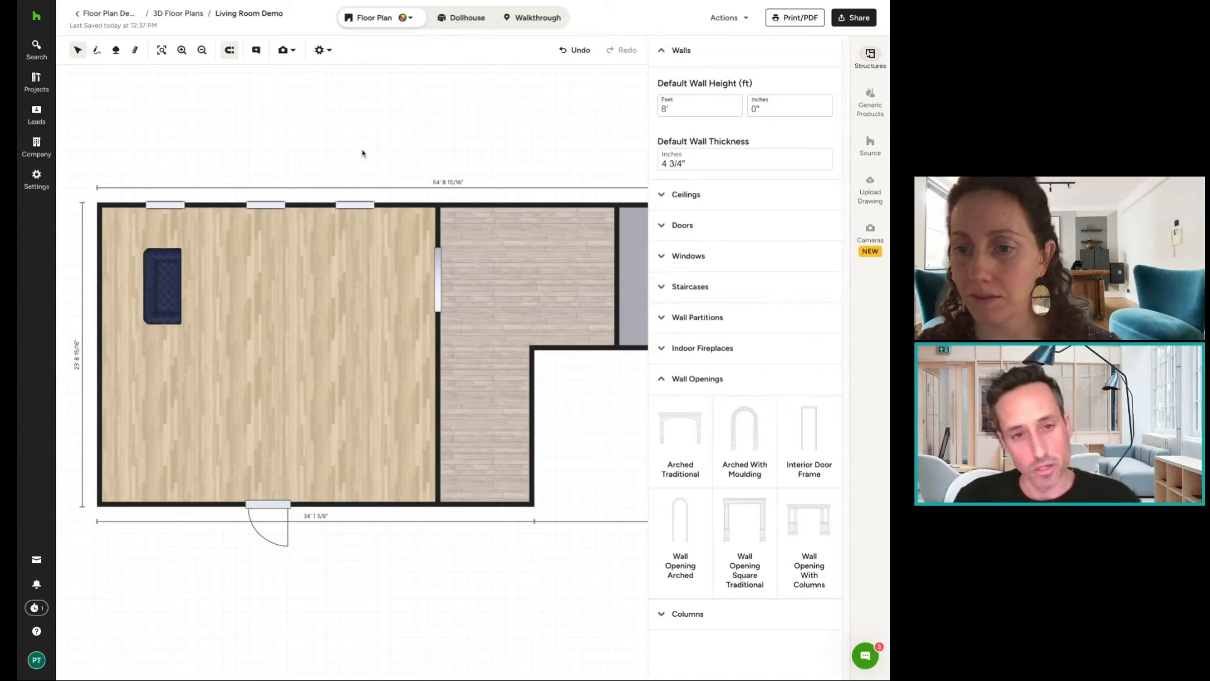
Return to the project overview and open the Demo - Kitchen Living Room 2 floor plan.
scroll(302, 132, right, 1)
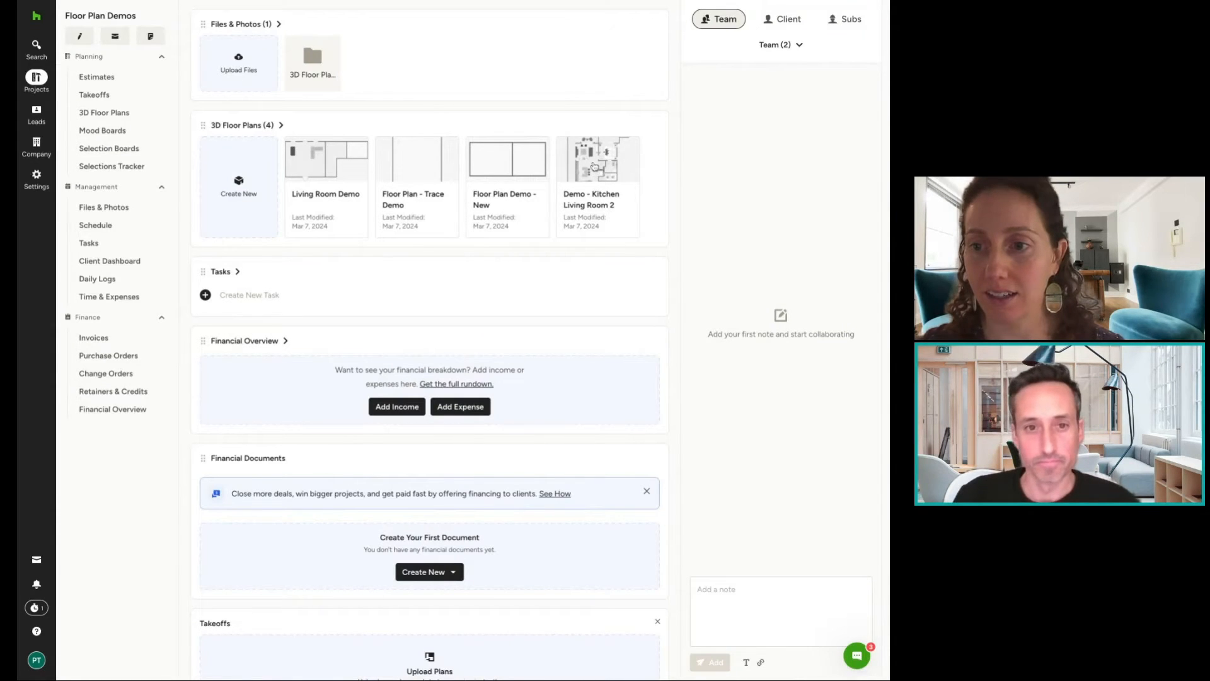
click(595, 167)
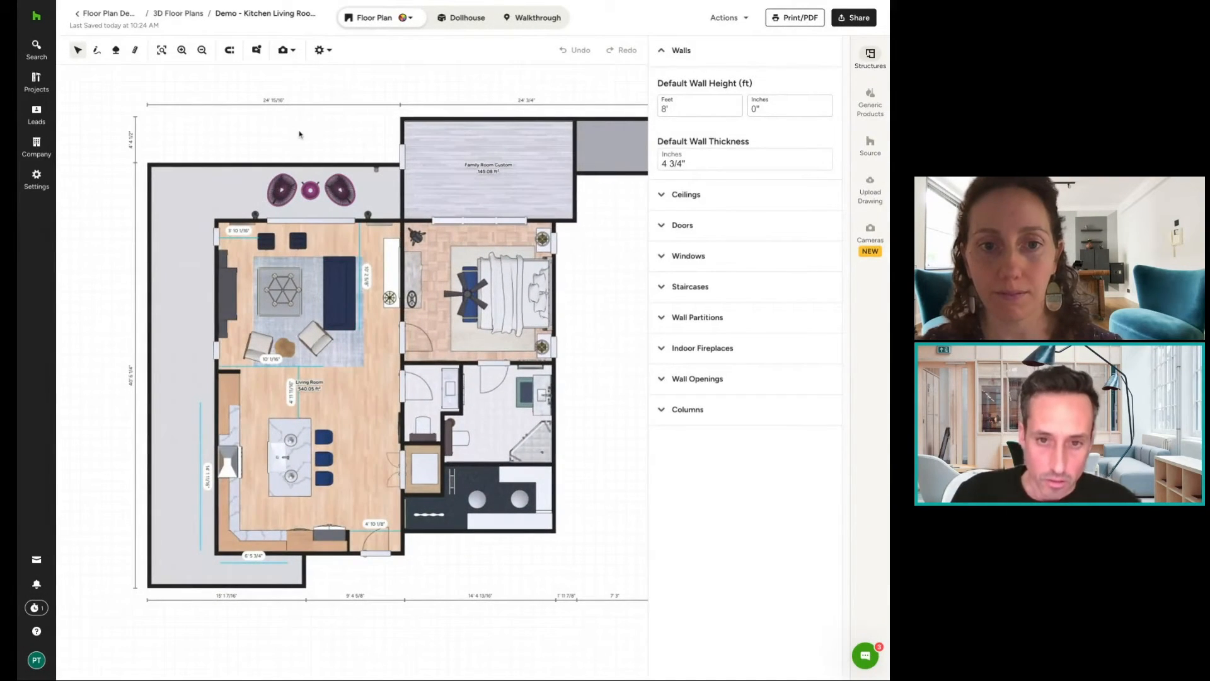
scroll(384, 390, up, 1)
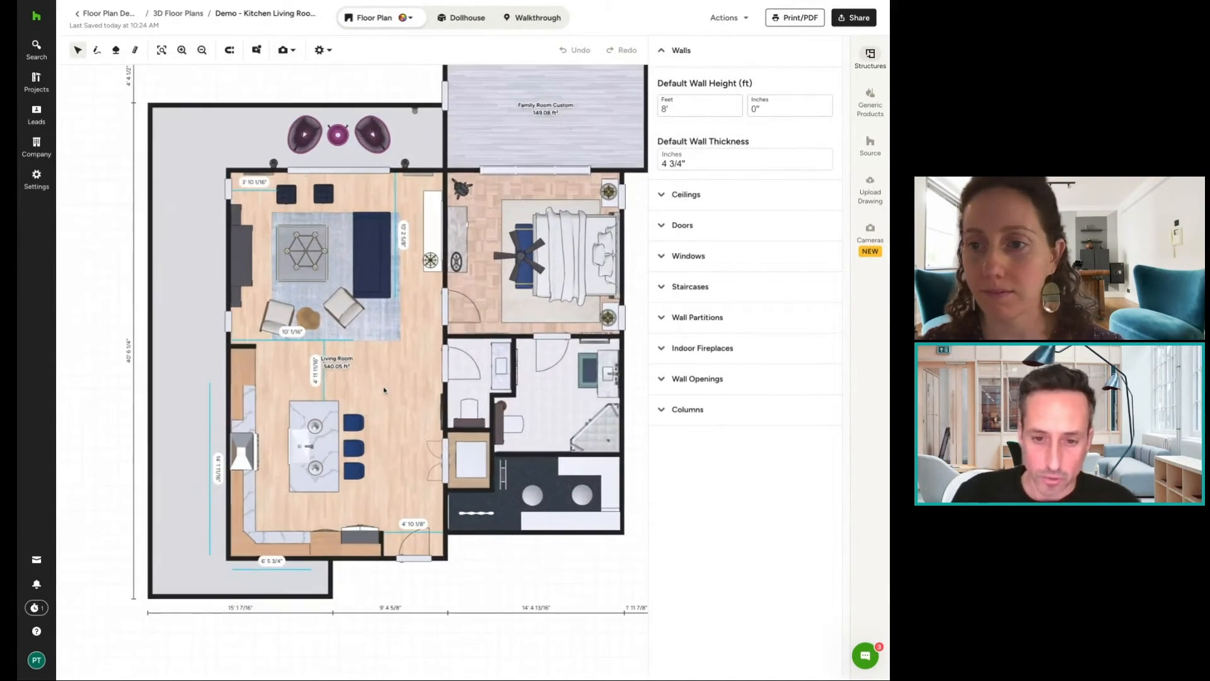
Change the room label of the large living and kitchen area to the preset Living/Dining.
click(375, 370)
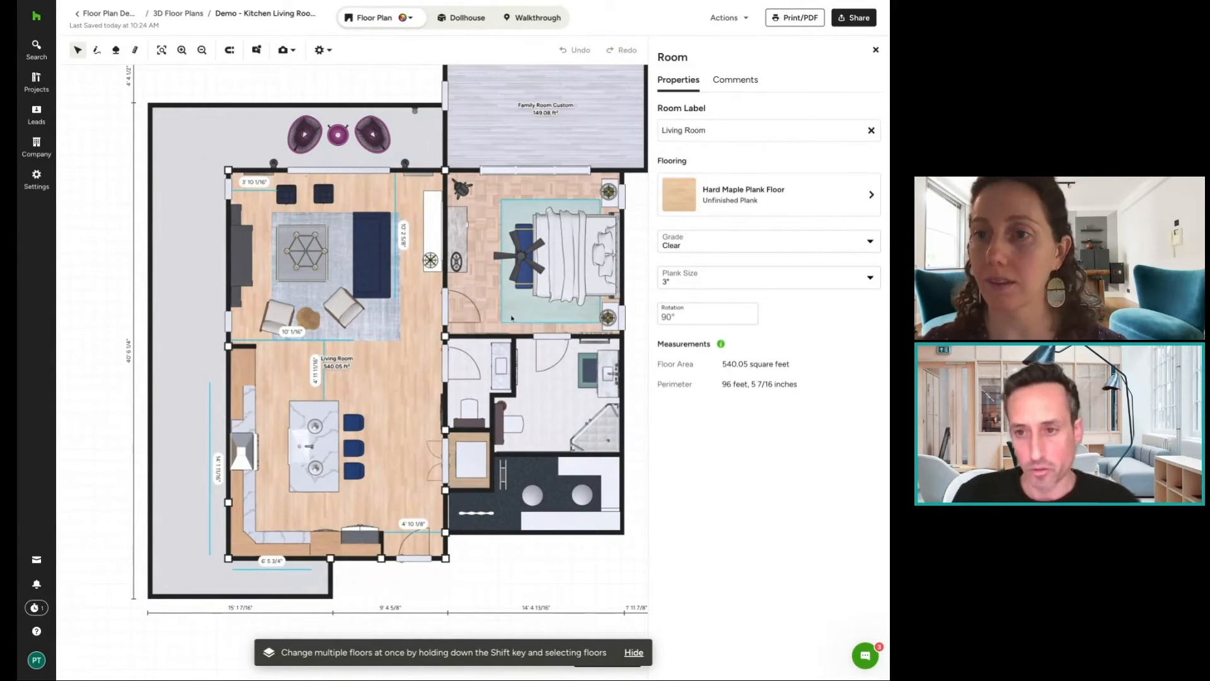
click(716, 129)
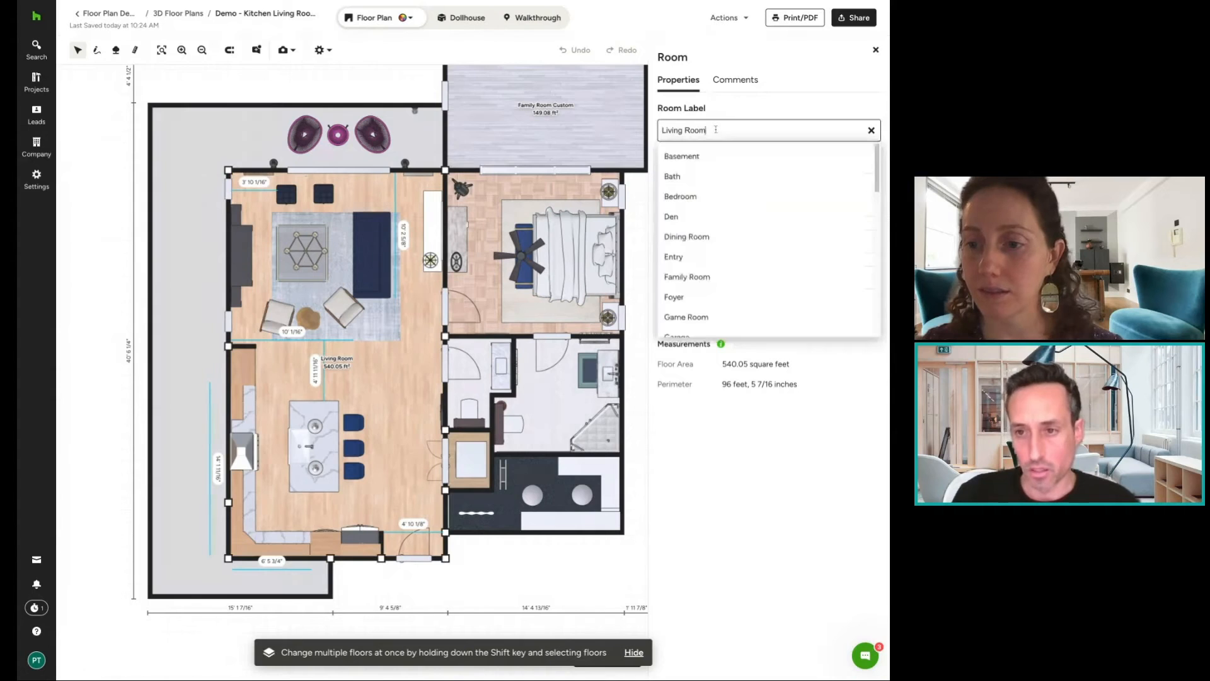
scroll(730, 205, down, 3)
scroll(735, 214, down, 2)
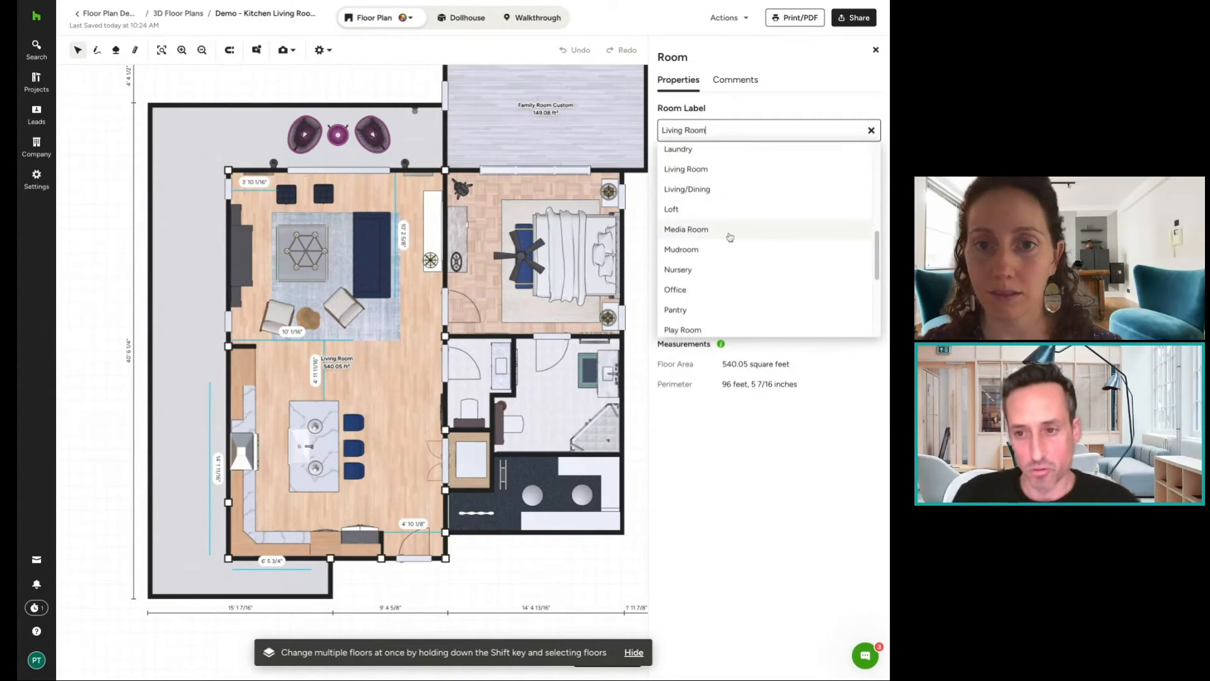
click(732, 190)
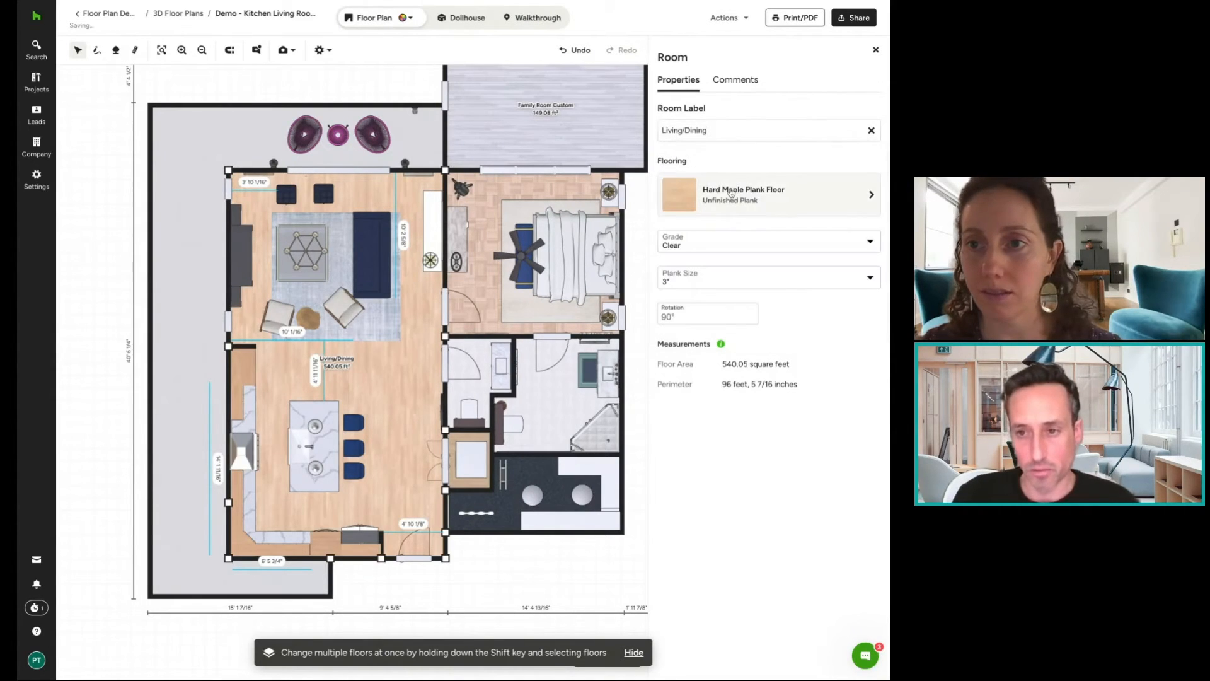
Extend the living and kitchen area's room label to "Living/Dining - Custom Room Name".
click(735, 130)
key(ctrl+shift+Left)
key(ctrl+shift+Left)
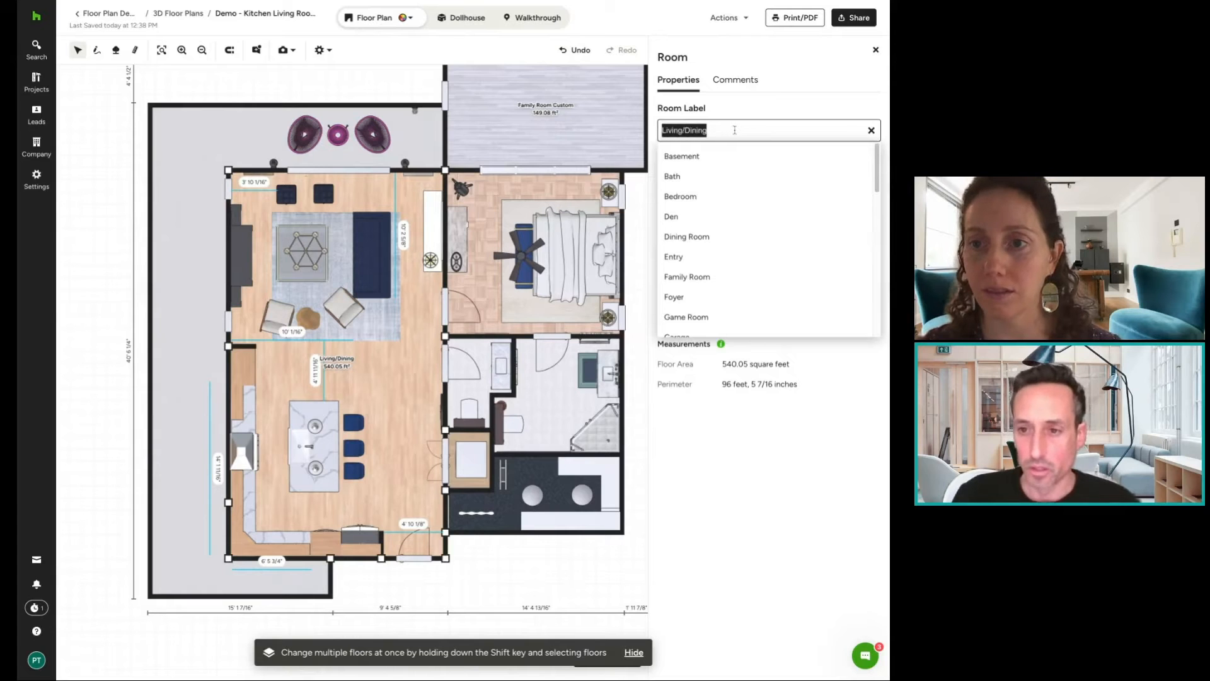
click(725, 131)
text(- )
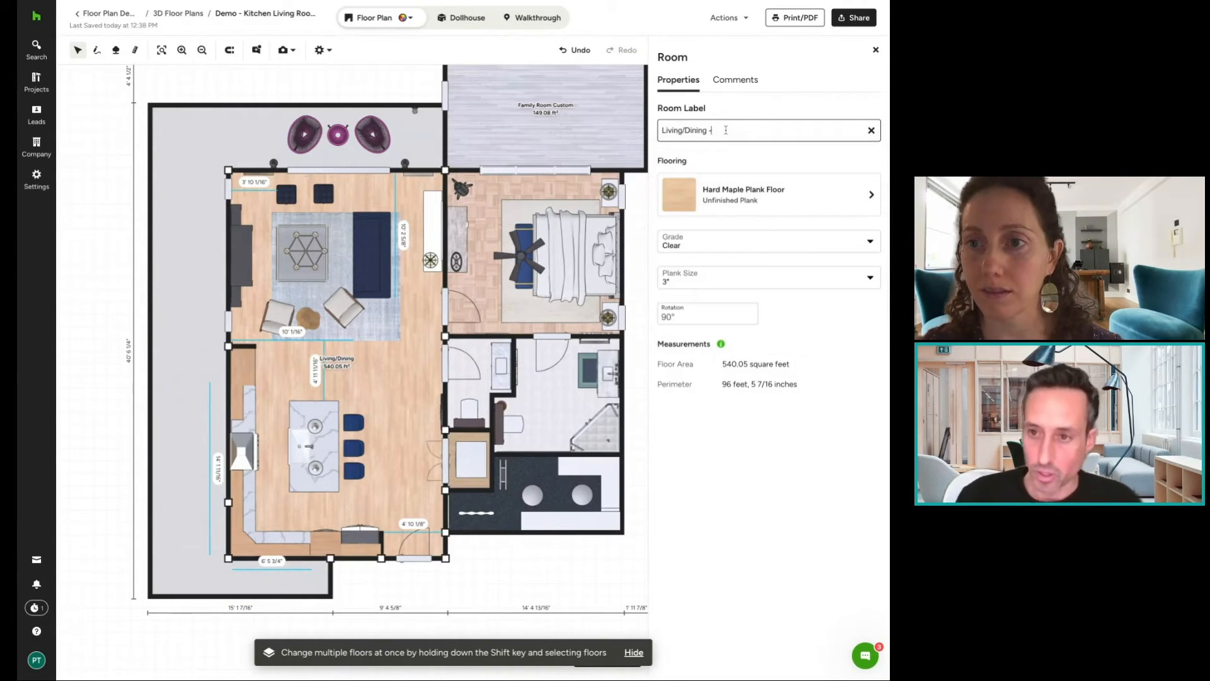
text(Custom)
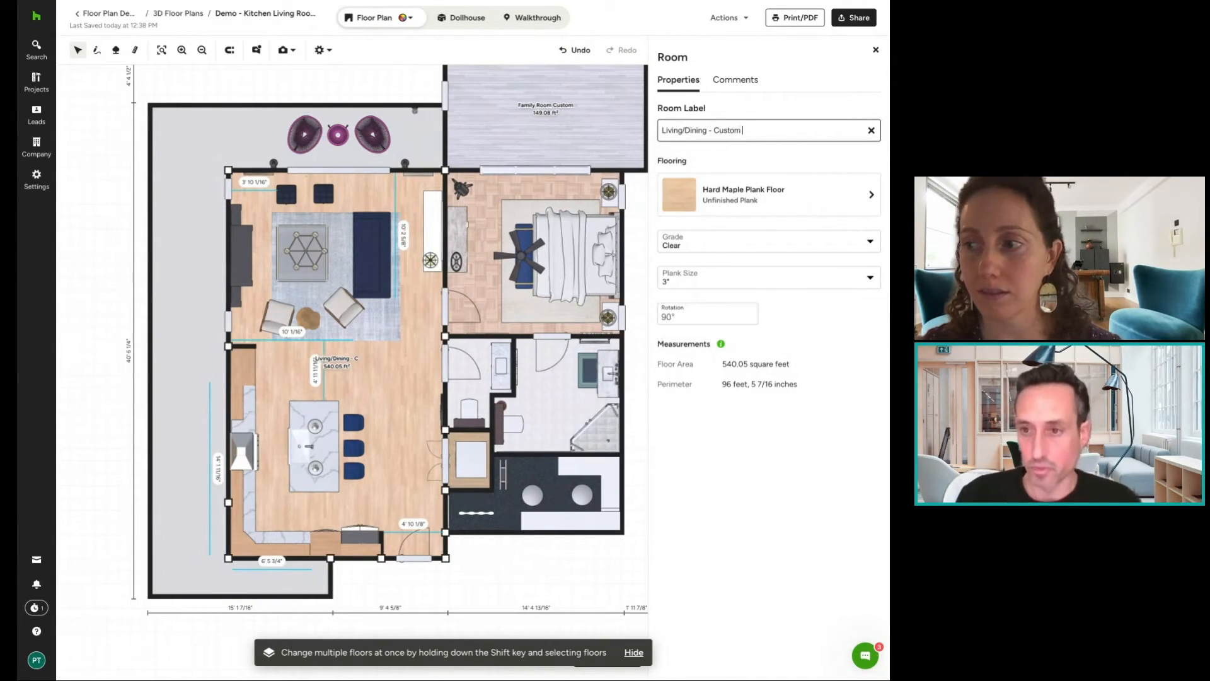
text( Room Name)
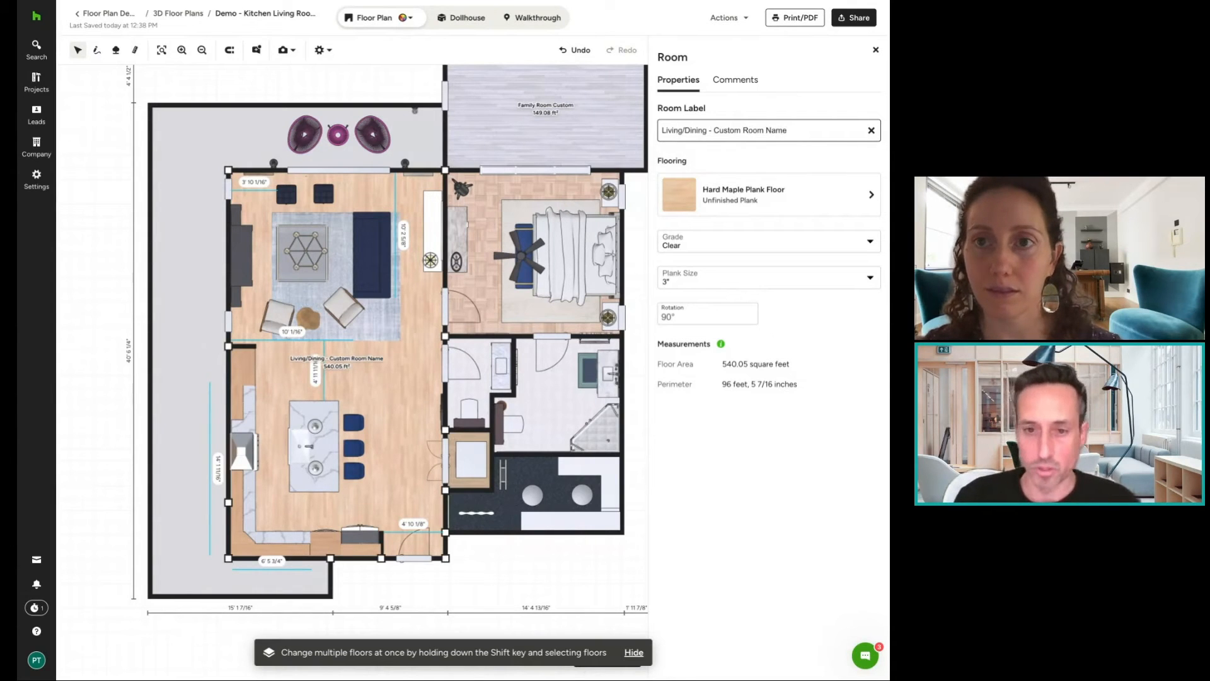
click(327, 82)
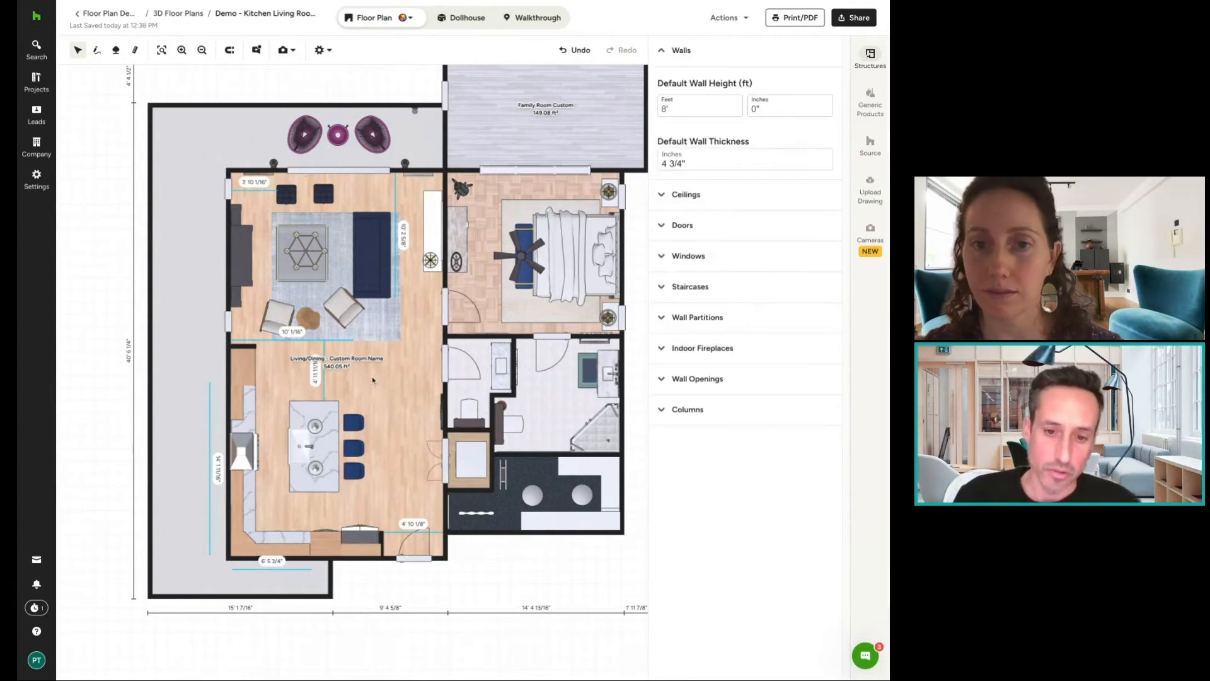
click(372, 381)
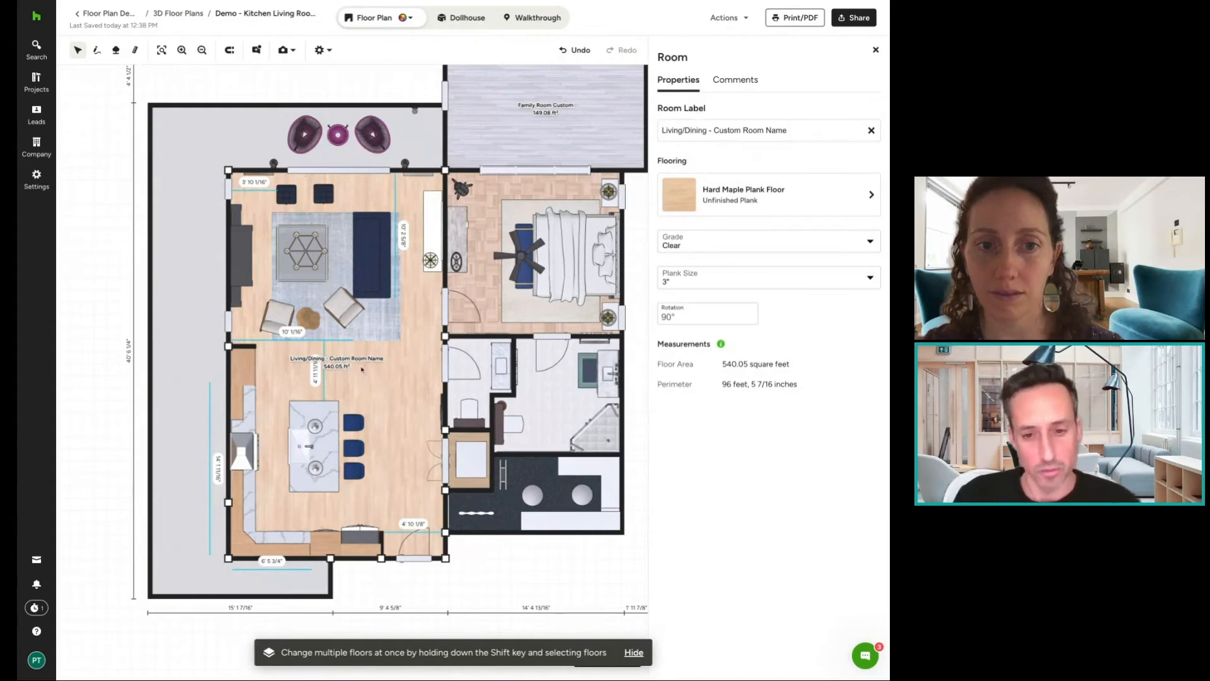
click(378, 88)
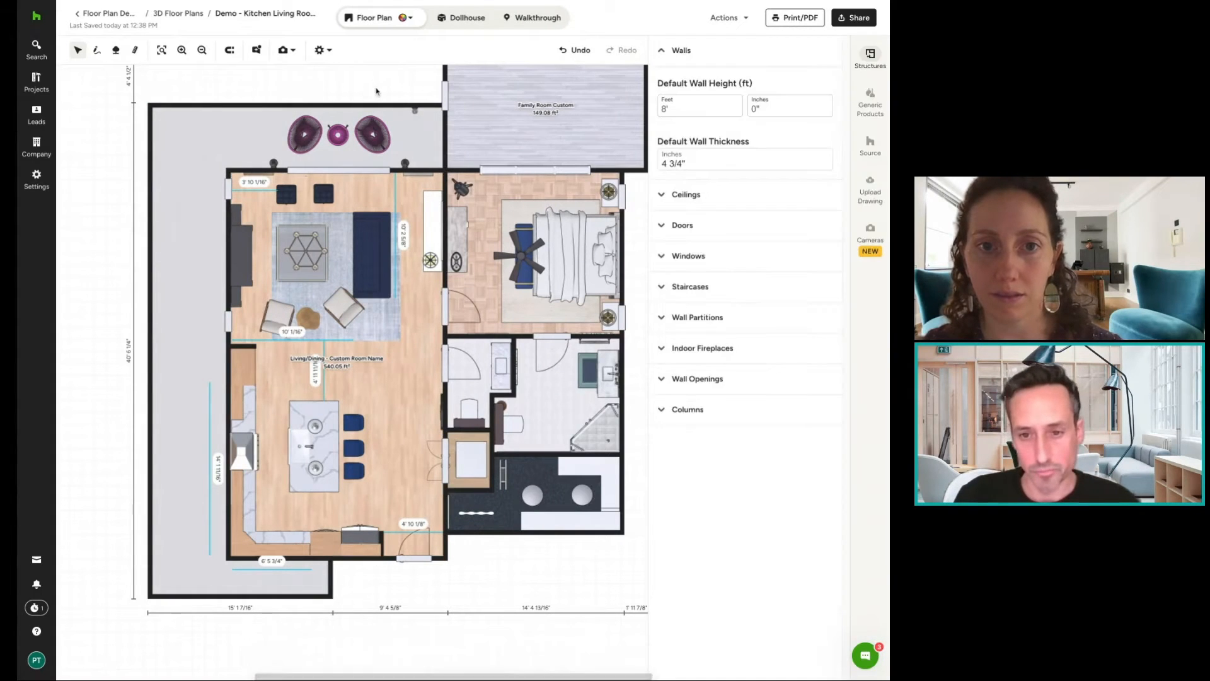
Label the room containing the bed with the preset Bedroom.
click(485, 264)
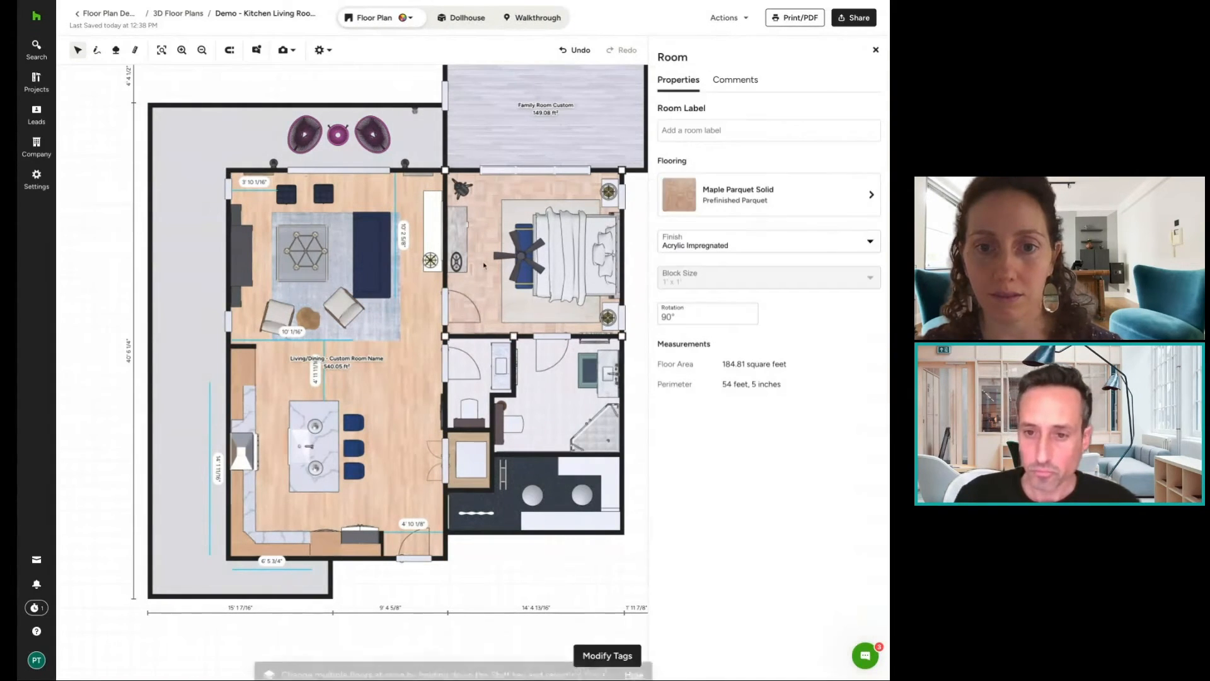
click(718, 133)
text(Bed)
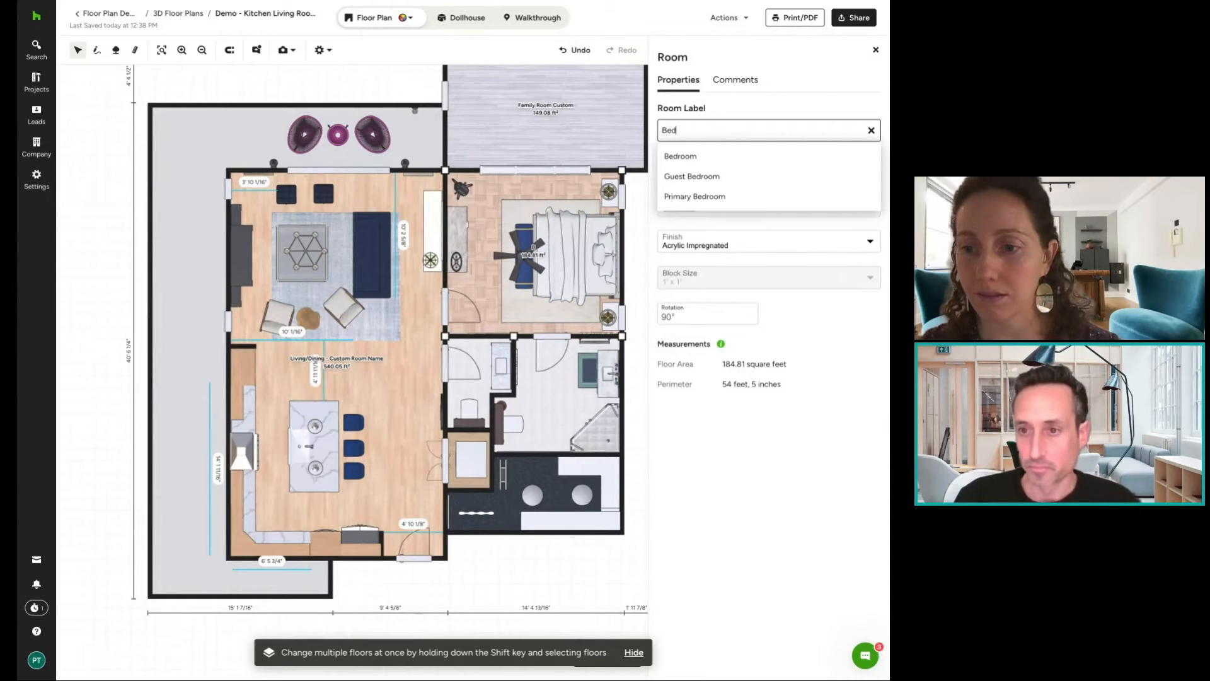
click(721, 158)
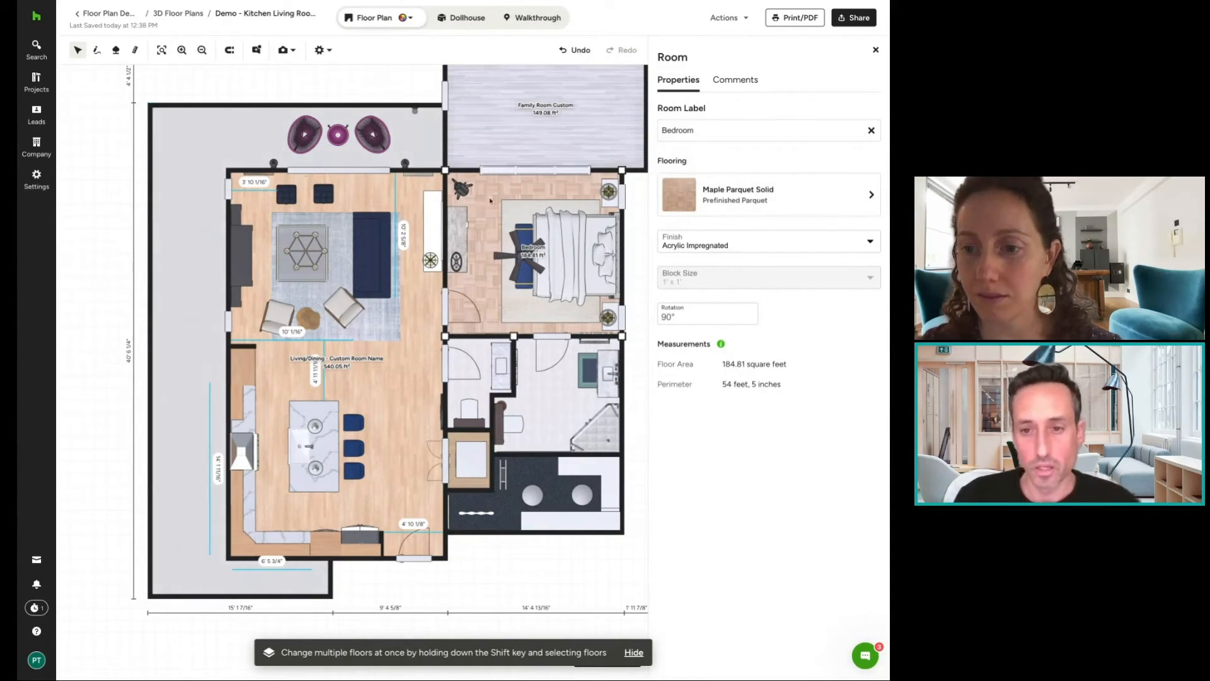
Toggle the grid off and back on, and hide the rulers in the floor plan view settings.
scroll(534, 266, up, 1)
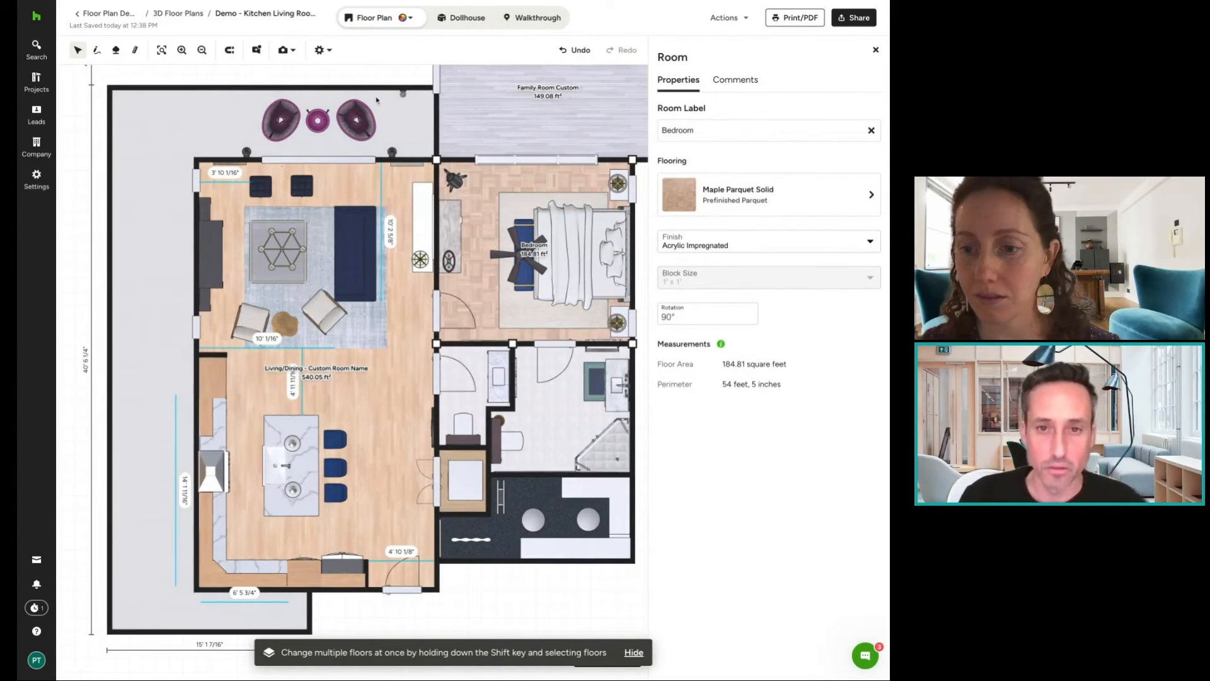
scroll(377, 82, down, 2)
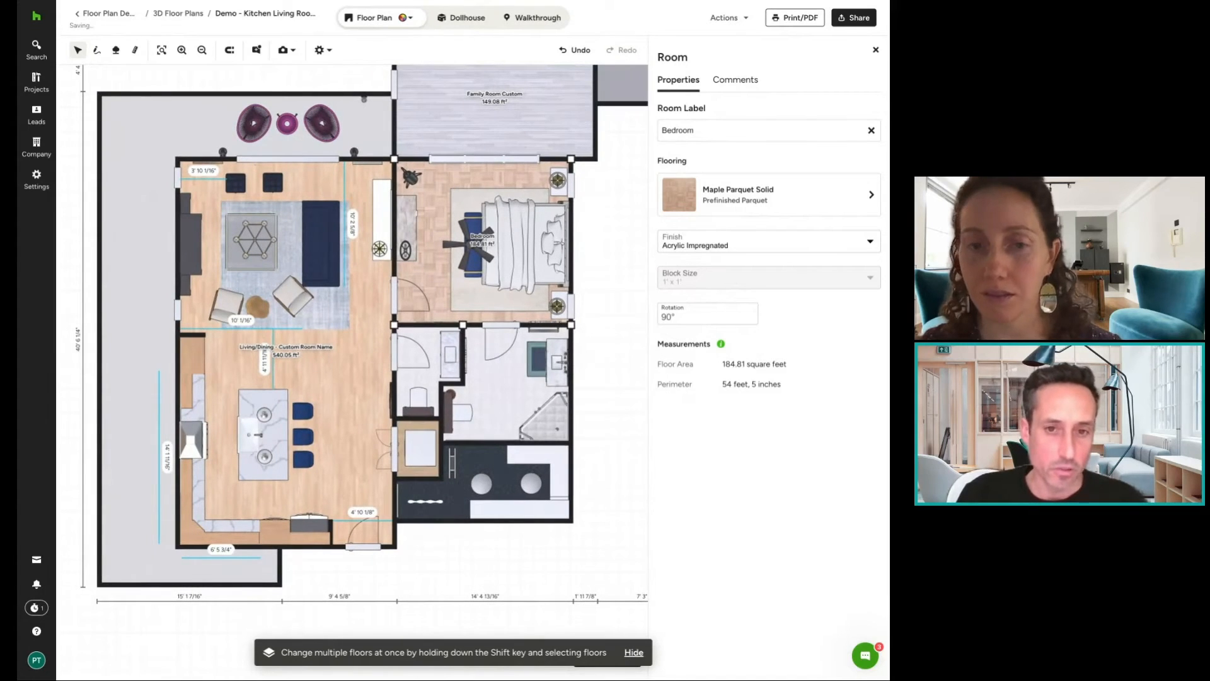
click(327, 52)
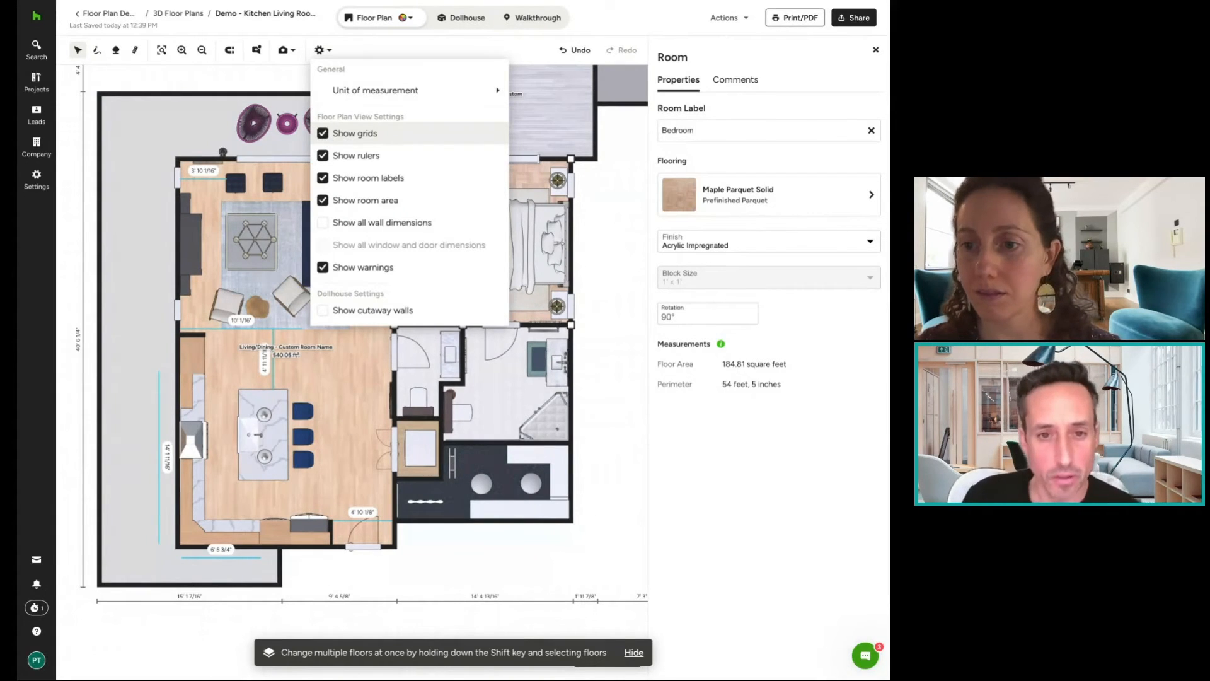
click(323, 133)
click(323, 133)
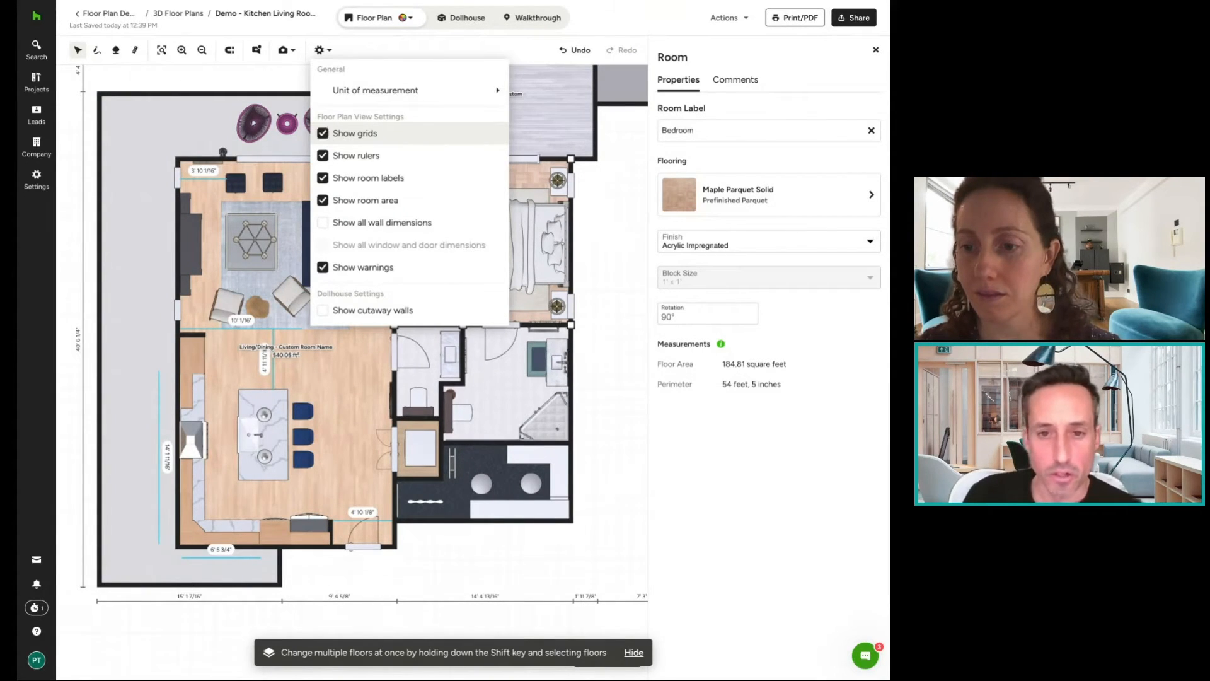
click(324, 157)
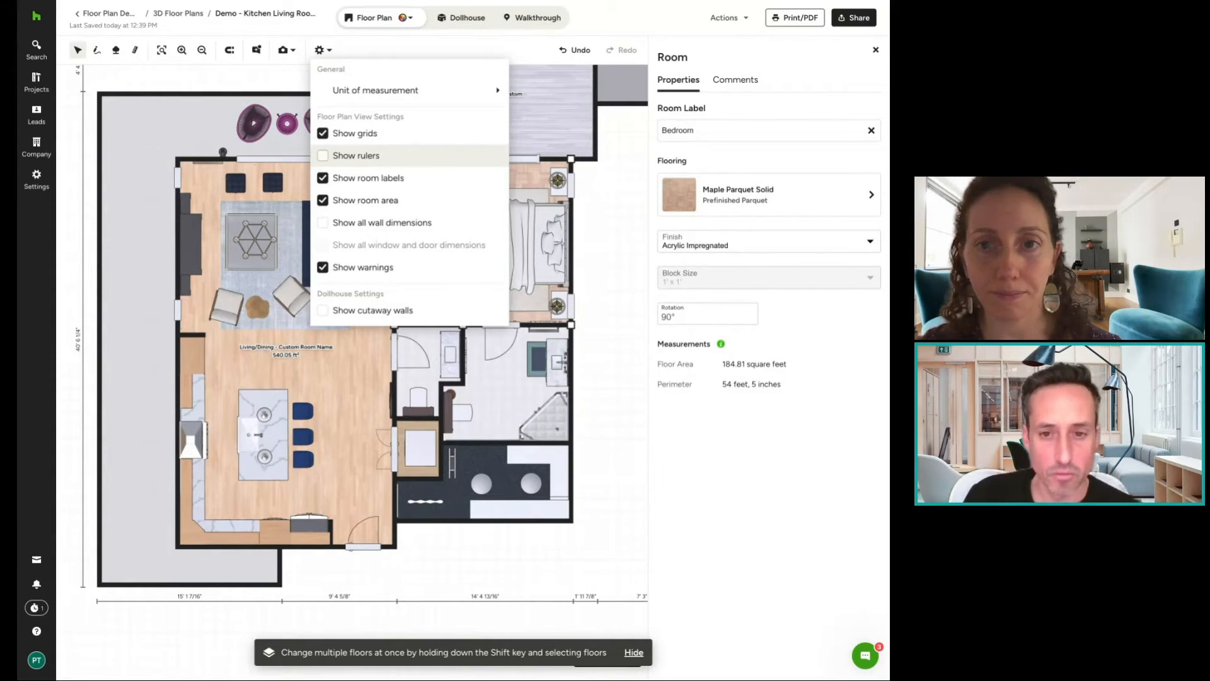
Show the rulers again, and toggle the room labels and room area off and back on in the floor plan view settings.
click(323, 156)
click(324, 180)
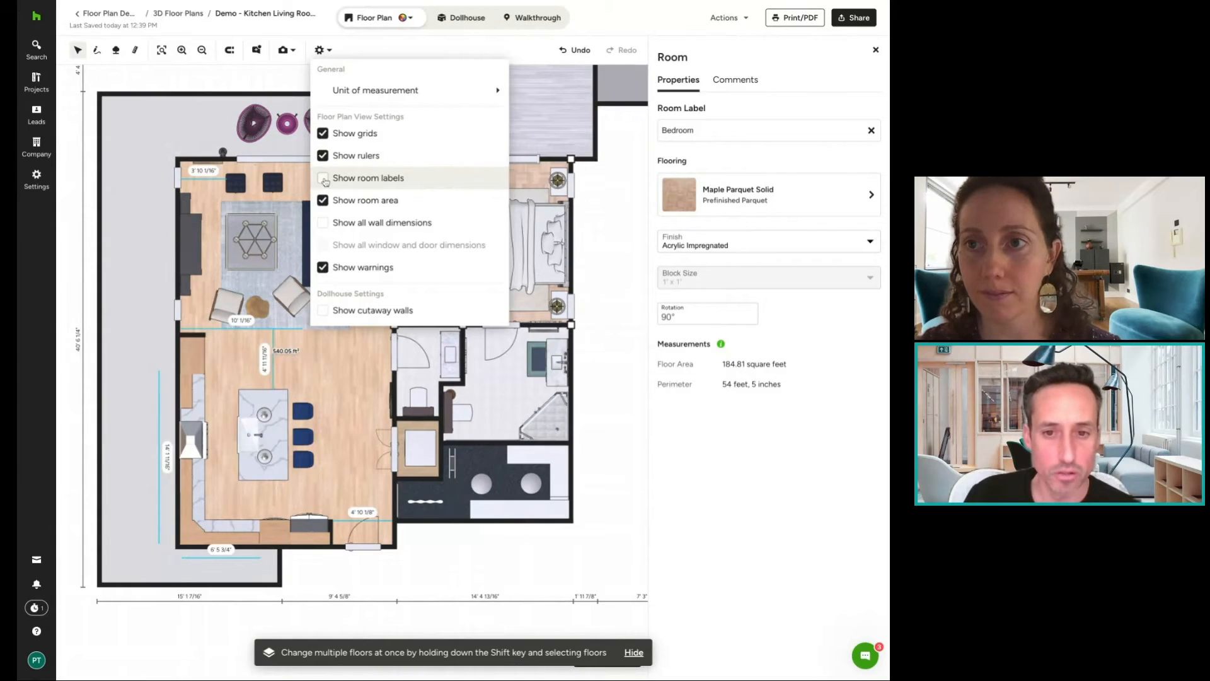
click(323, 183)
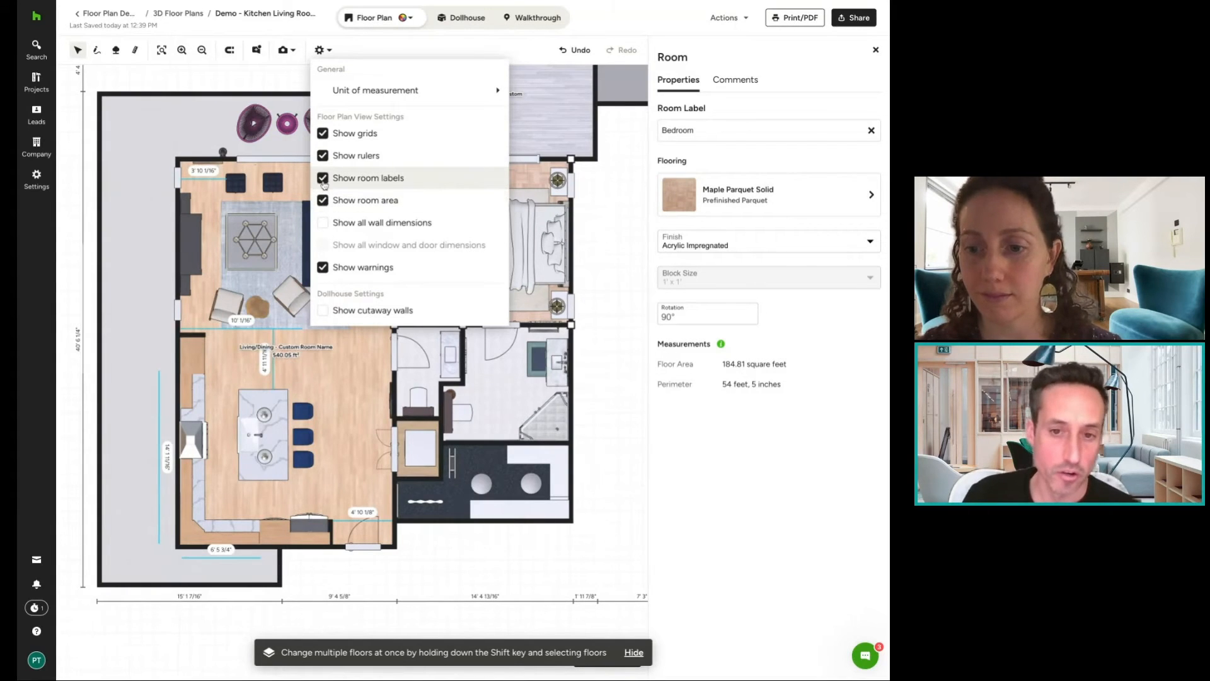
click(323, 202)
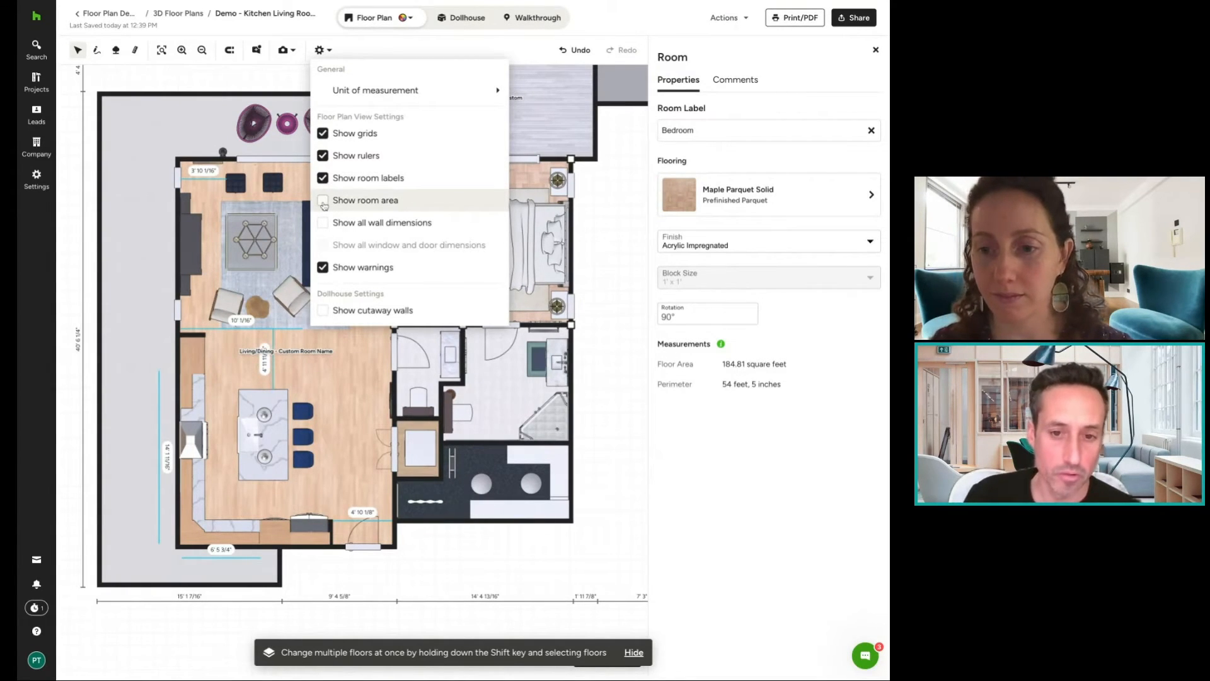
click(324, 202)
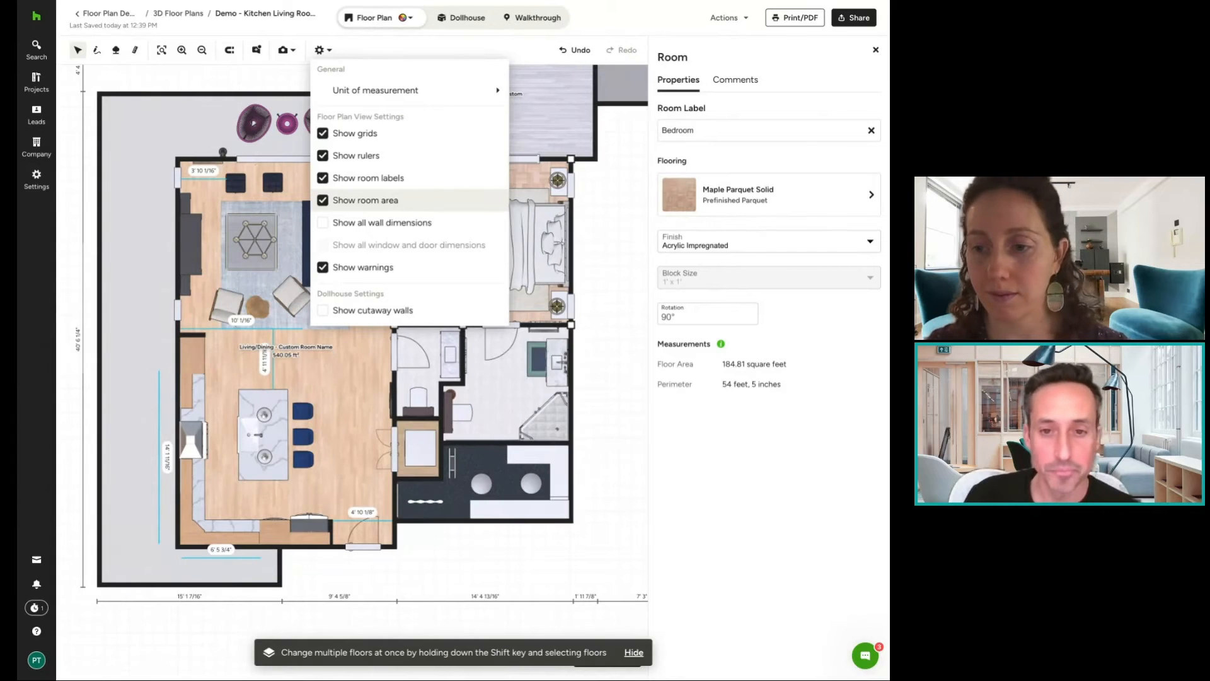
Show all wall dimensions and set the floor plan style to Black & White.
click(323, 224)
click(326, 172)
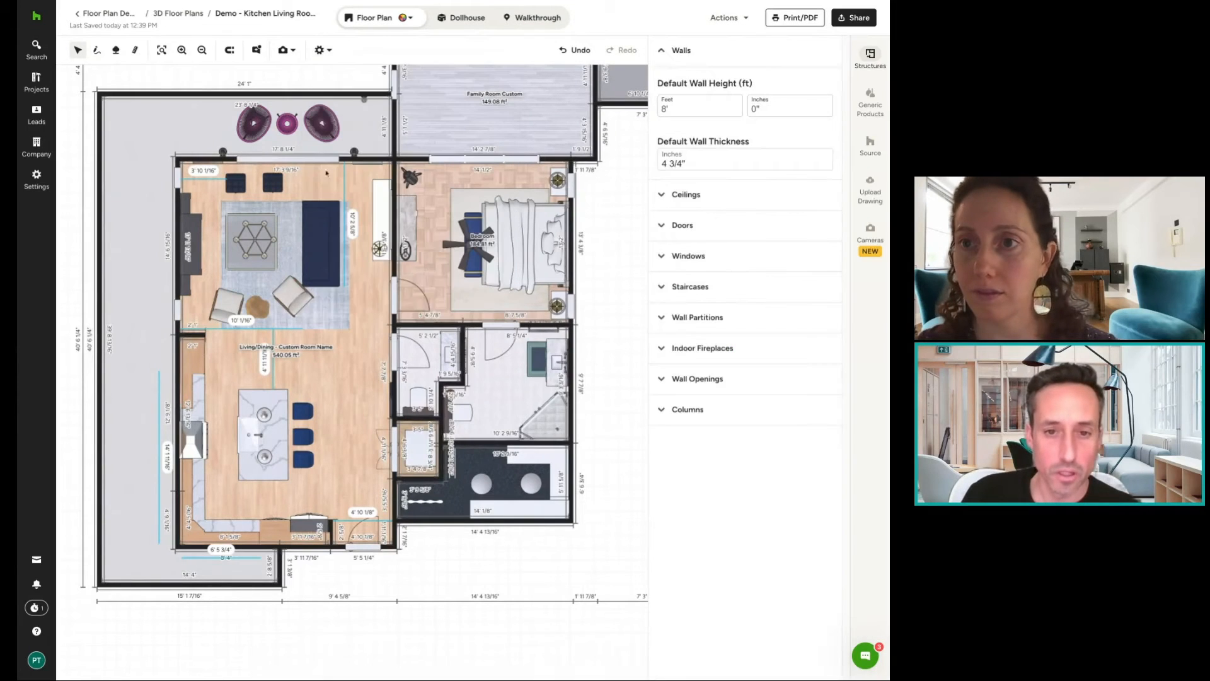
click(407, 18)
click(435, 56)
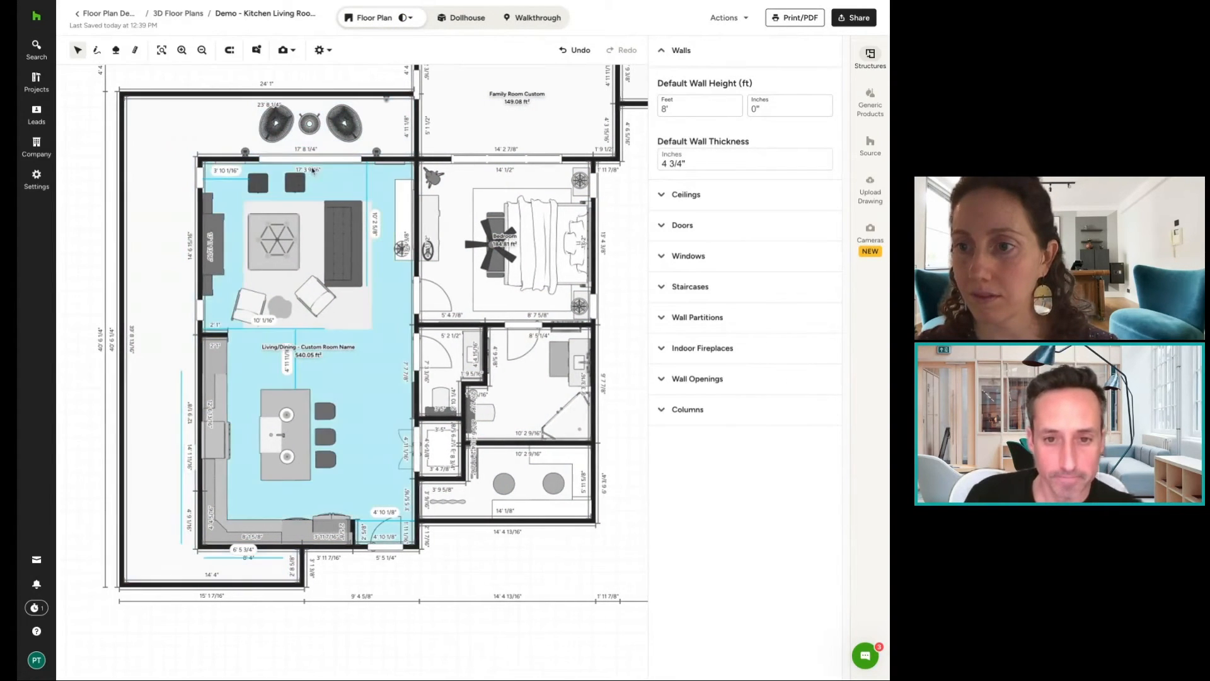
scroll(225, 190, up, 3)
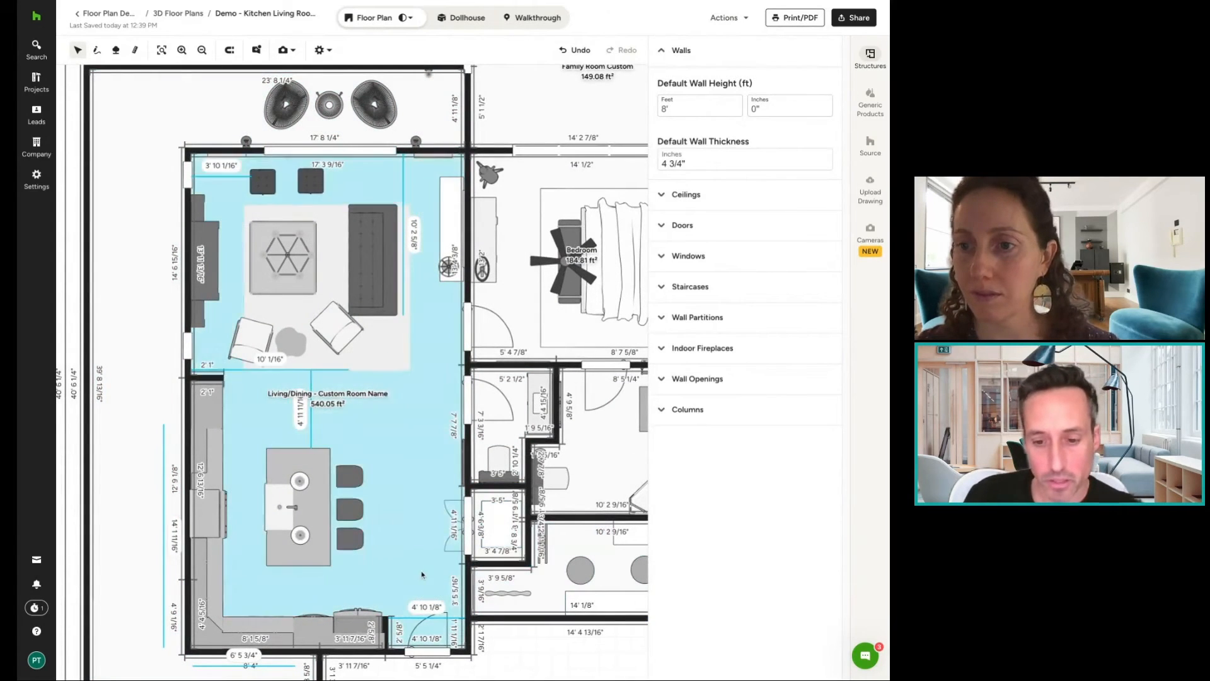
scroll(416, 567, down, 2)
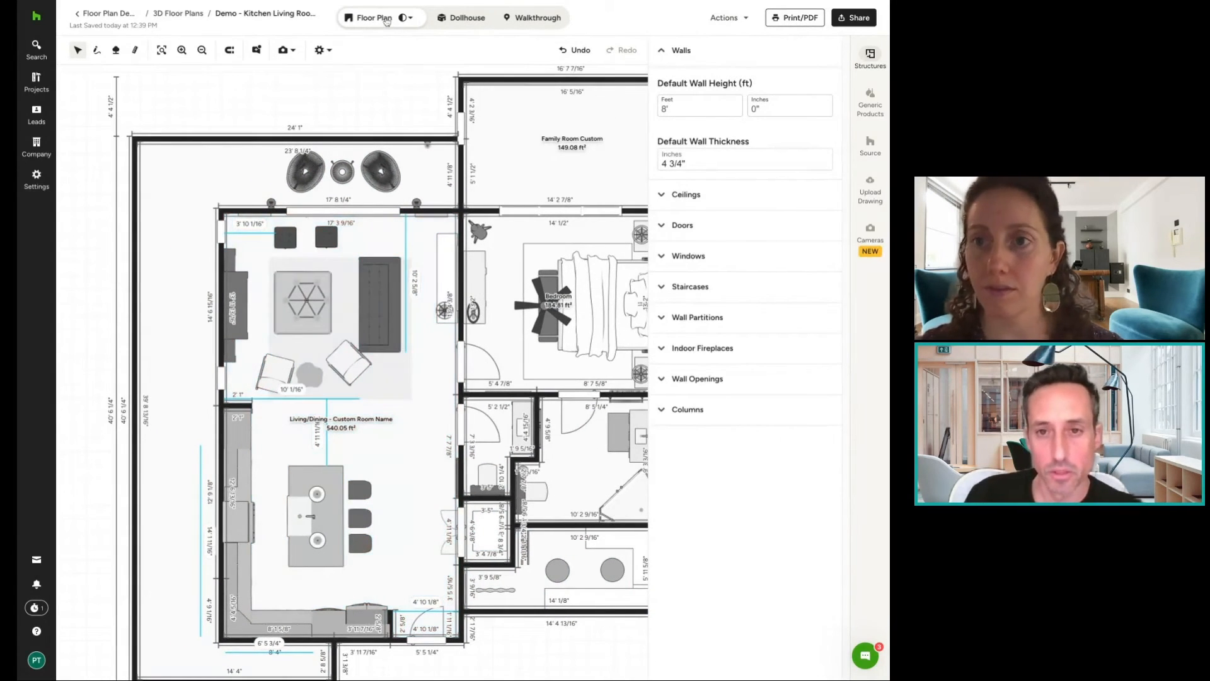
Return the floor plan to the Color style and show all window and door dimensions.
click(406, 18)
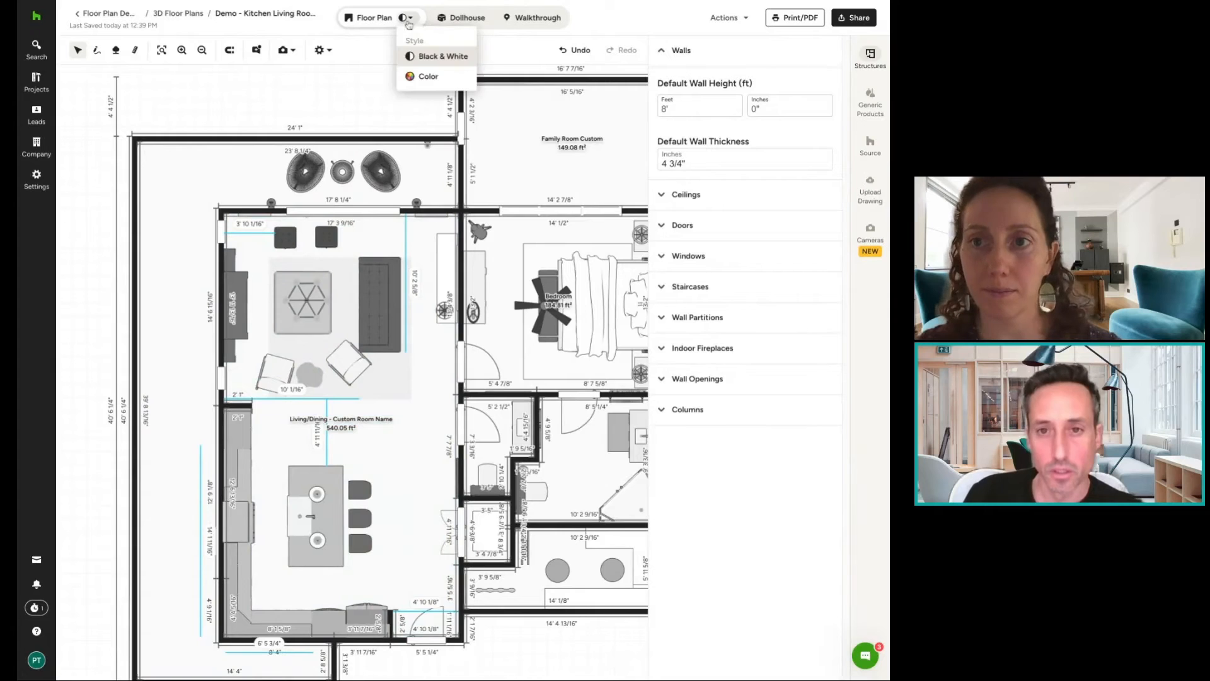
click(429, 77)
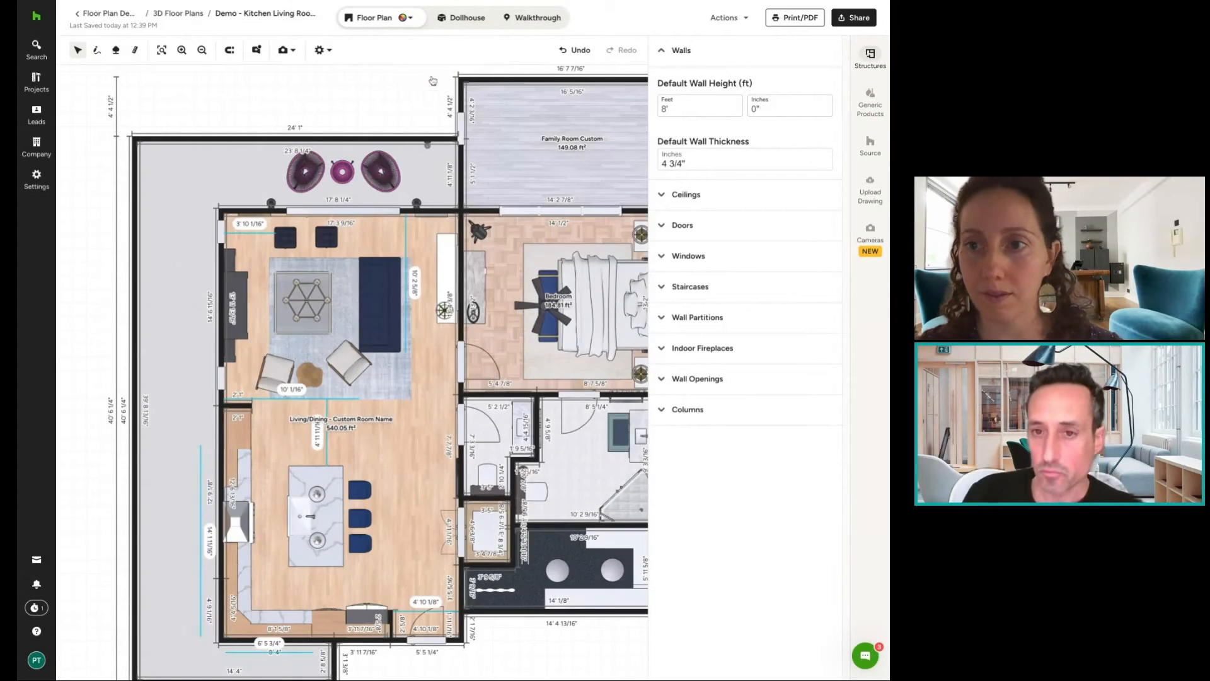
click(321, 50)
click(324, 246)
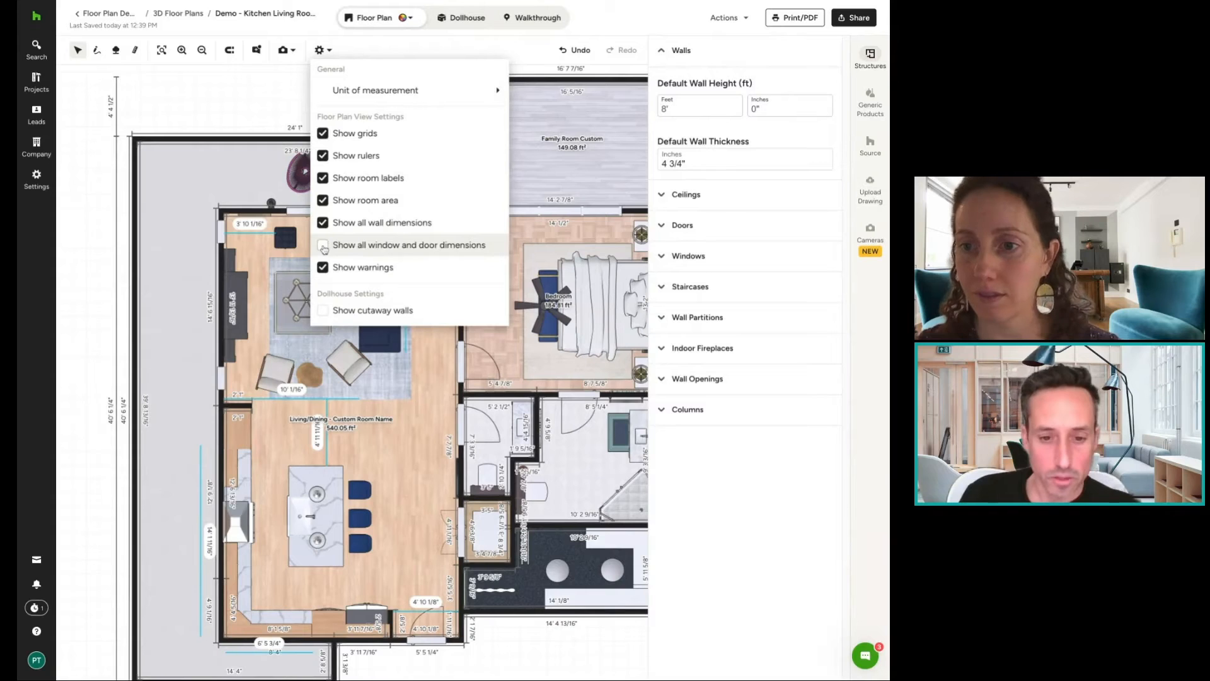
click(324, 247)
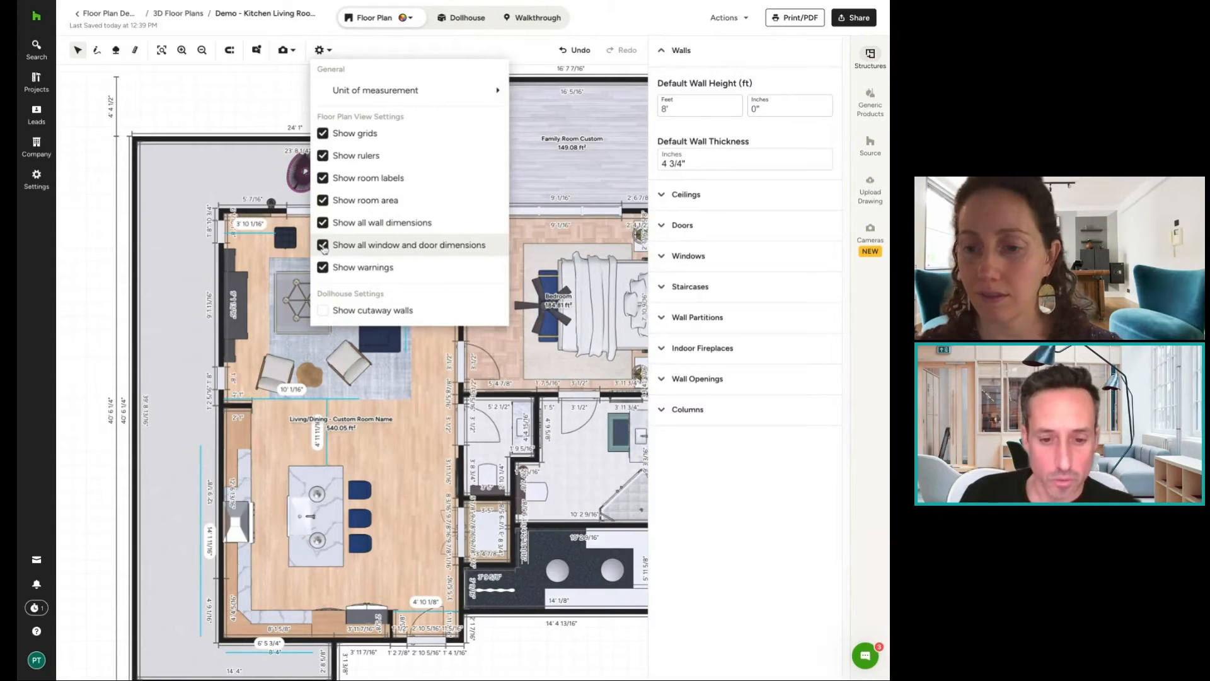
Switch the floor plan with window and door dimensions to the Black & White style and inspect the living area.
click(395, 21)
click(400, 21)
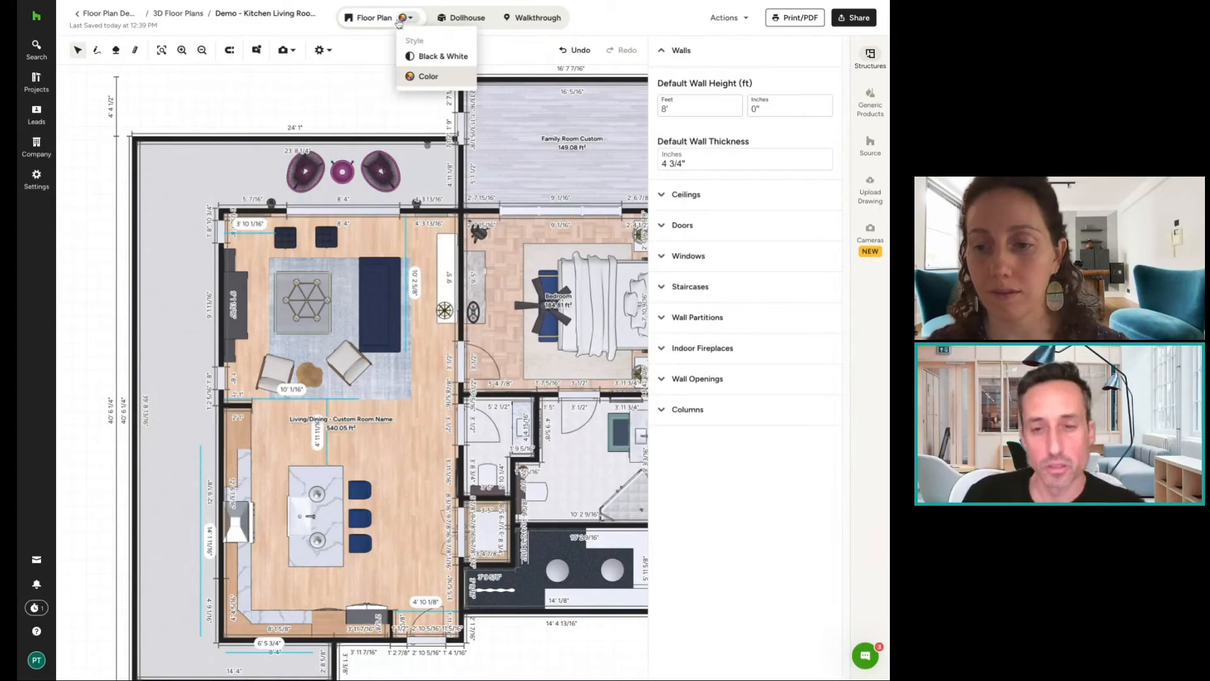
click(442, 56)
scroll(356, 262, up, 1)
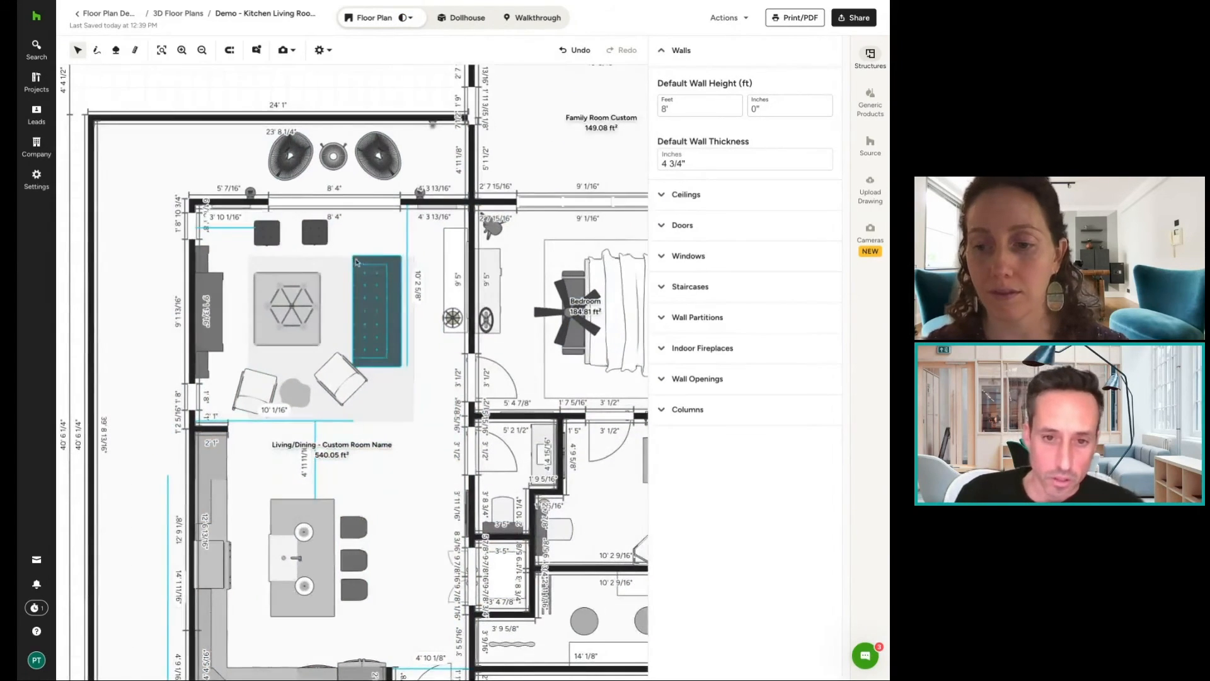
scroll(312, 218, up, 2)
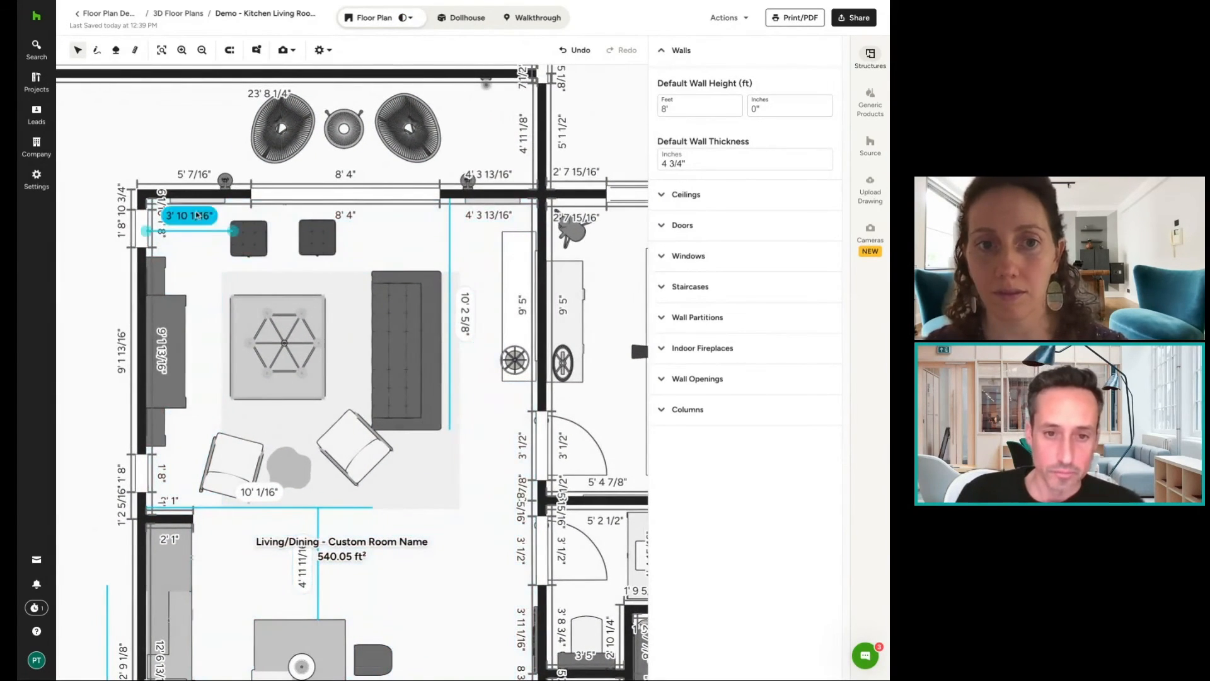
Pull the measurement line beside the two stools away from the living room corner and delete it.
drag(196, 215, 268, 240)
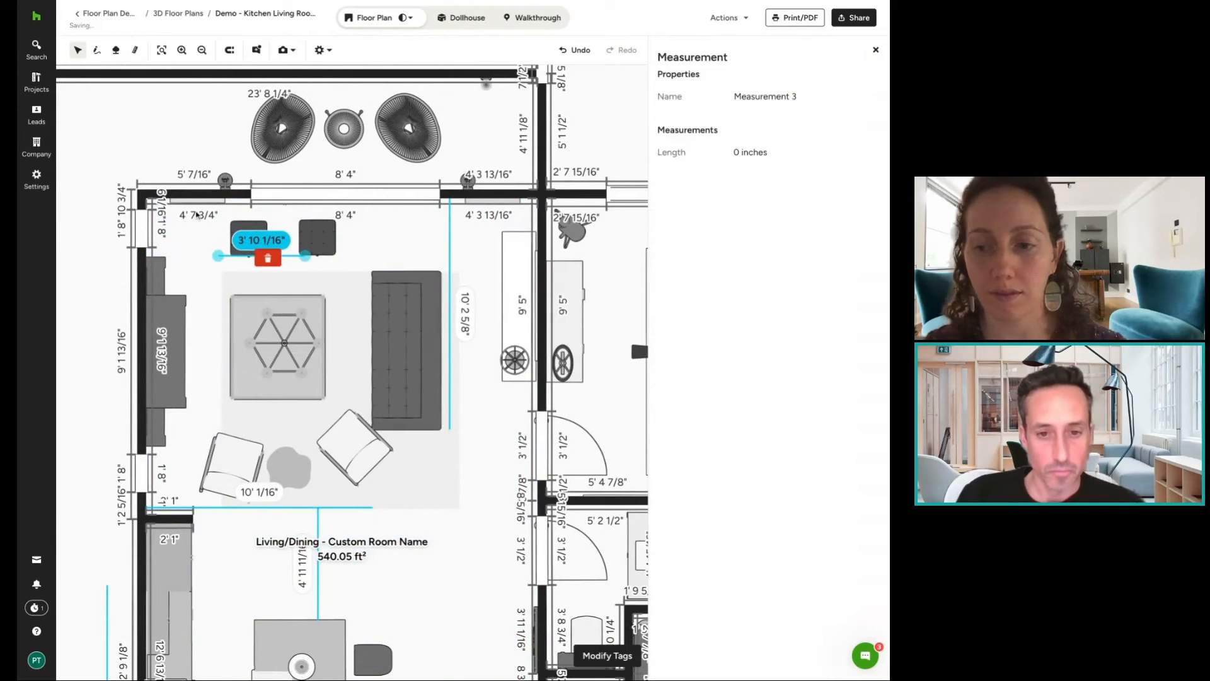
click(276, 263)
scroll(439, 181, down, 1)
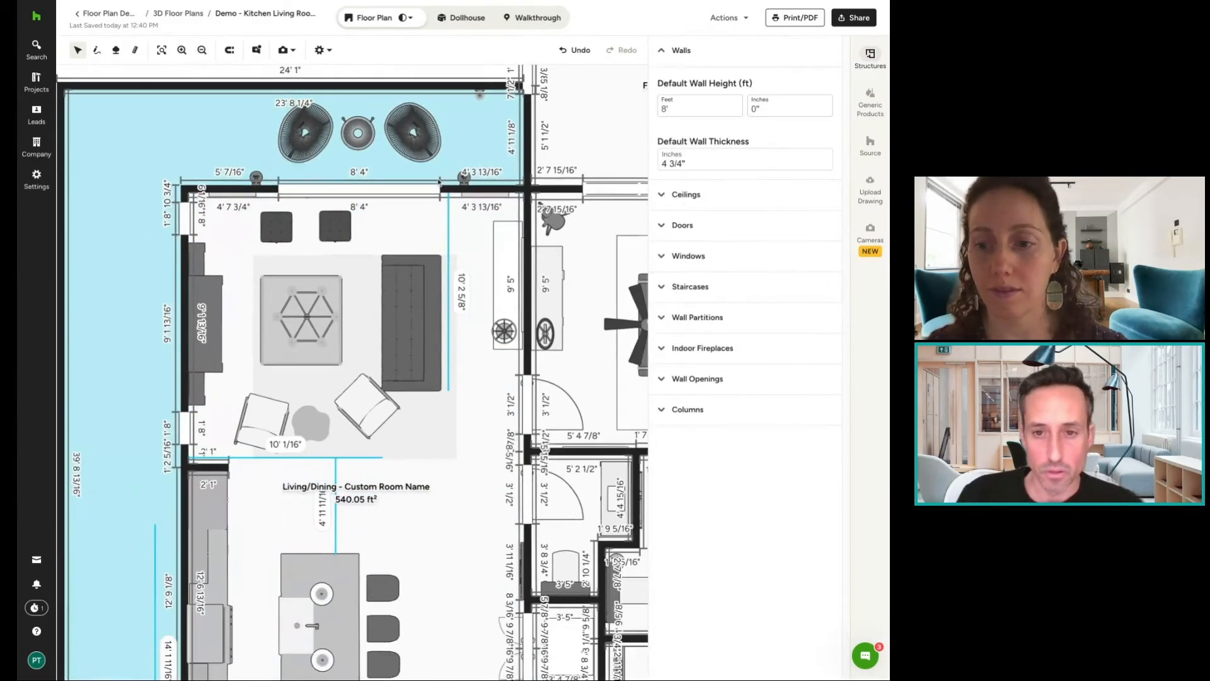
scroll(440, 181, down, 2)
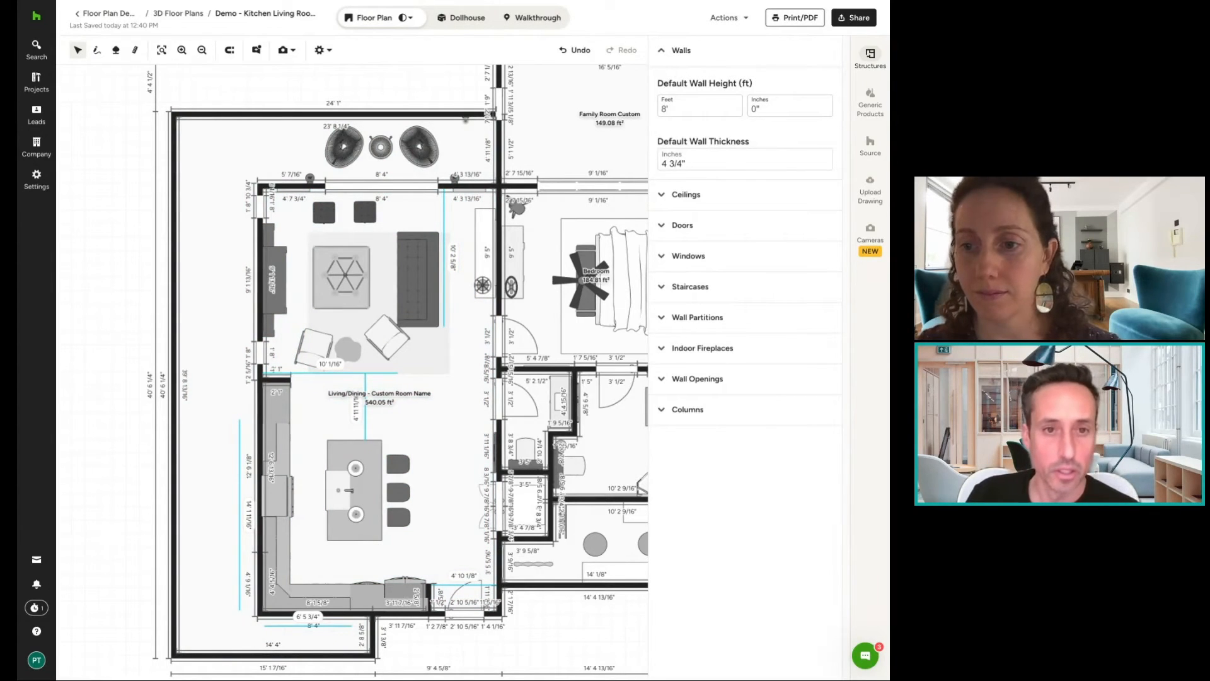
Add a horizontal measurement of about 15' 3 11/16" from the kitchen counter edge to the opposite wall, and move it just above the island.
click(135, 50)
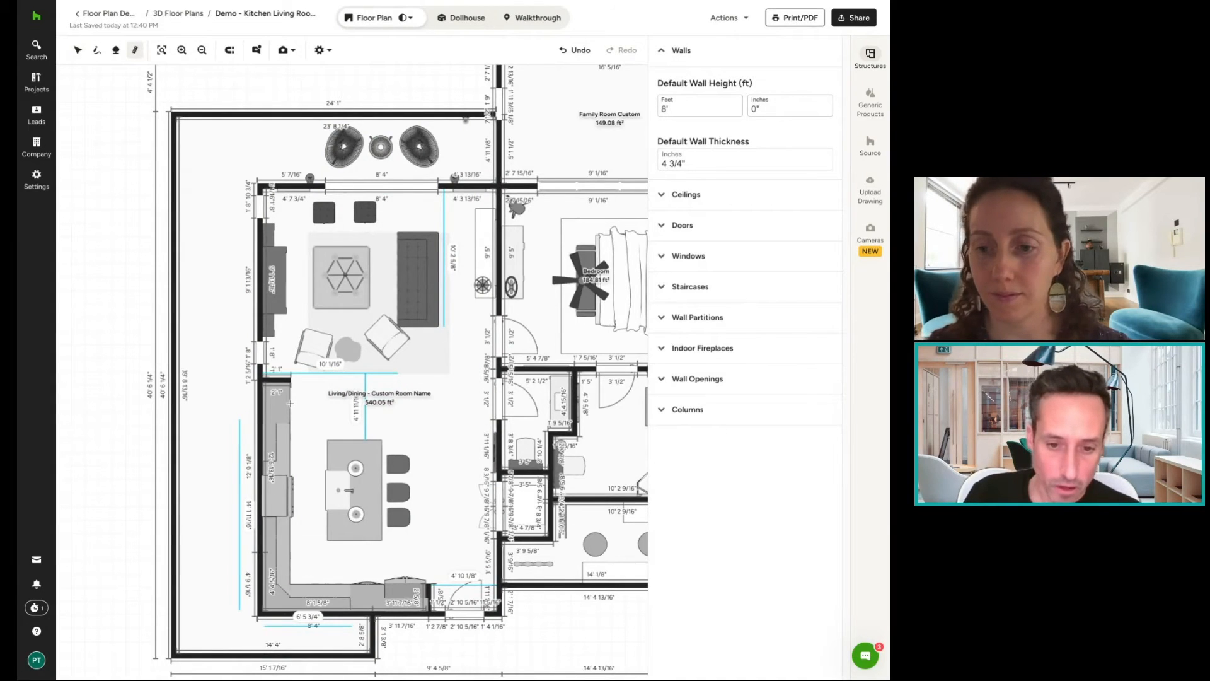
scroll(290, 404, up, 3)
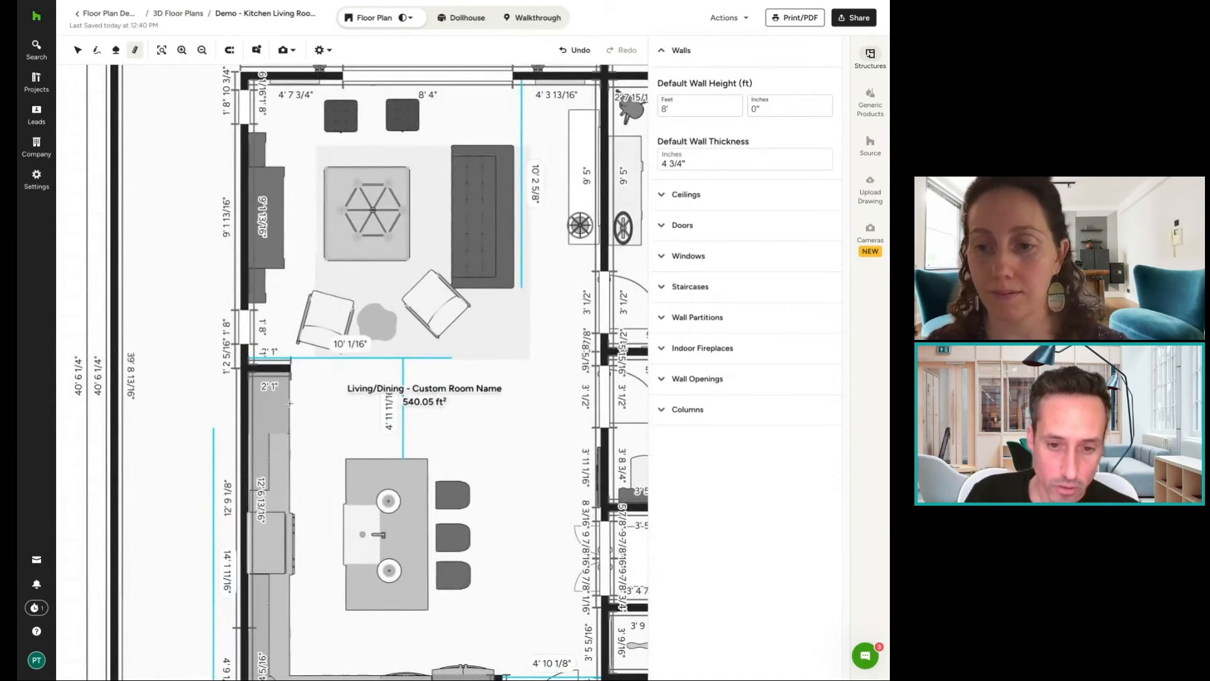
click(289, 403)
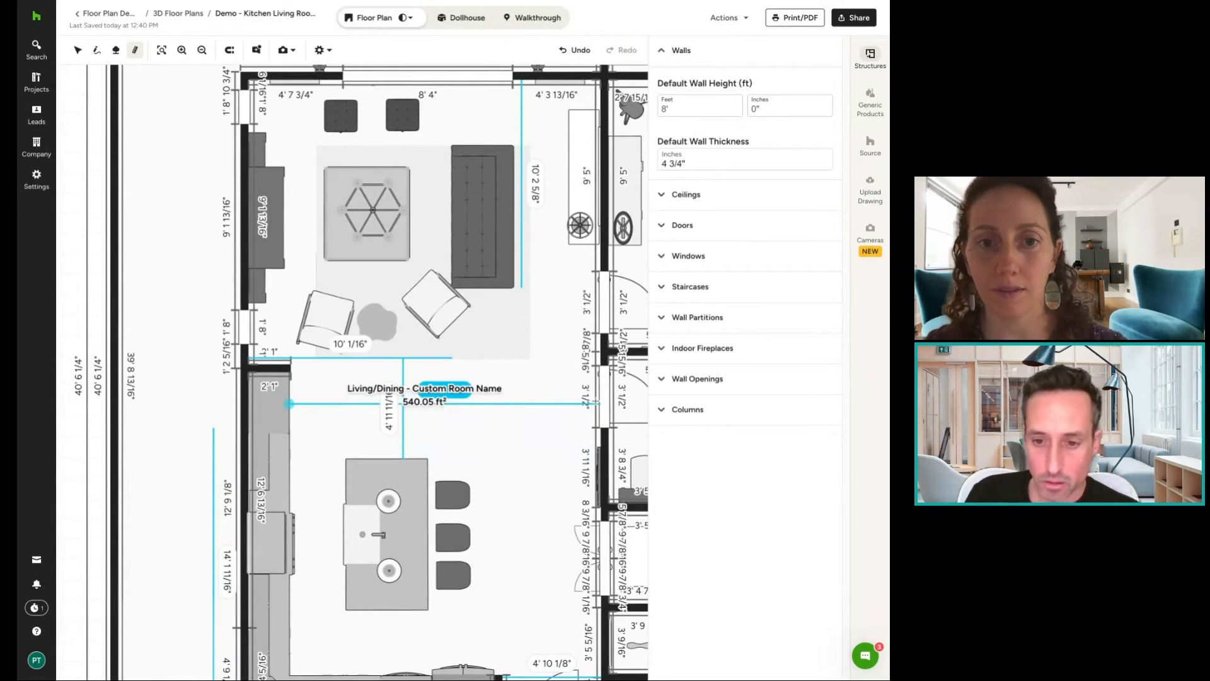
click(600, 404)
click(461, 403)
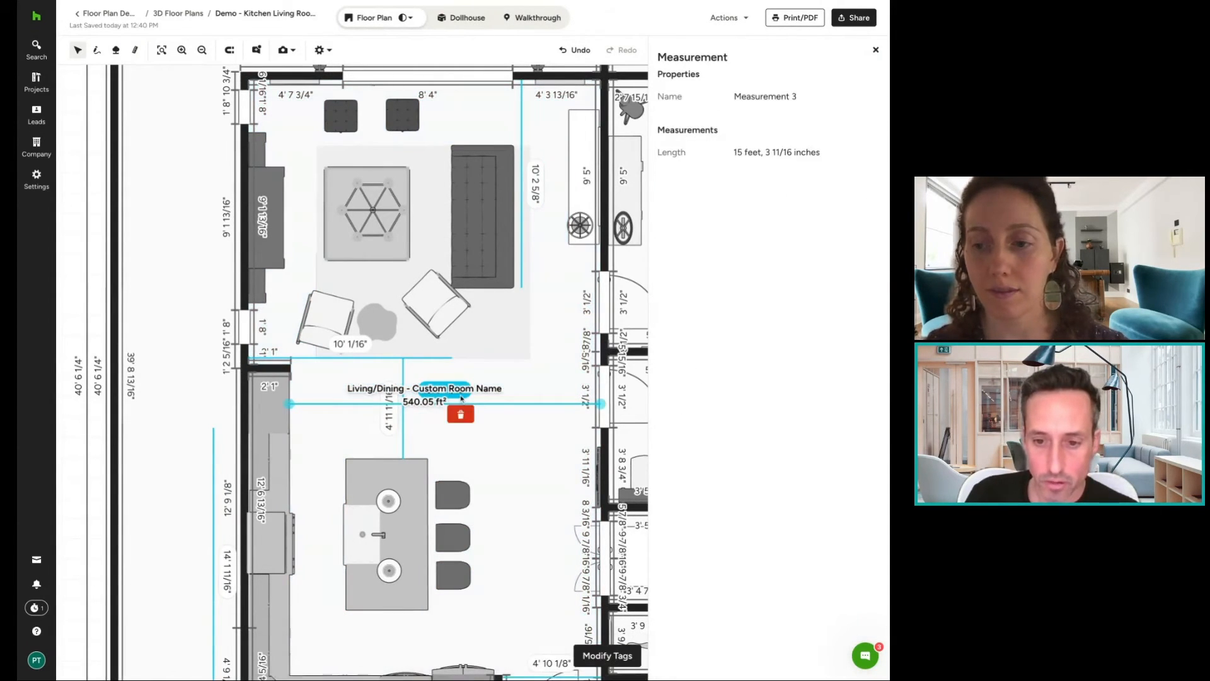
drag(462, 403, 461, 439)
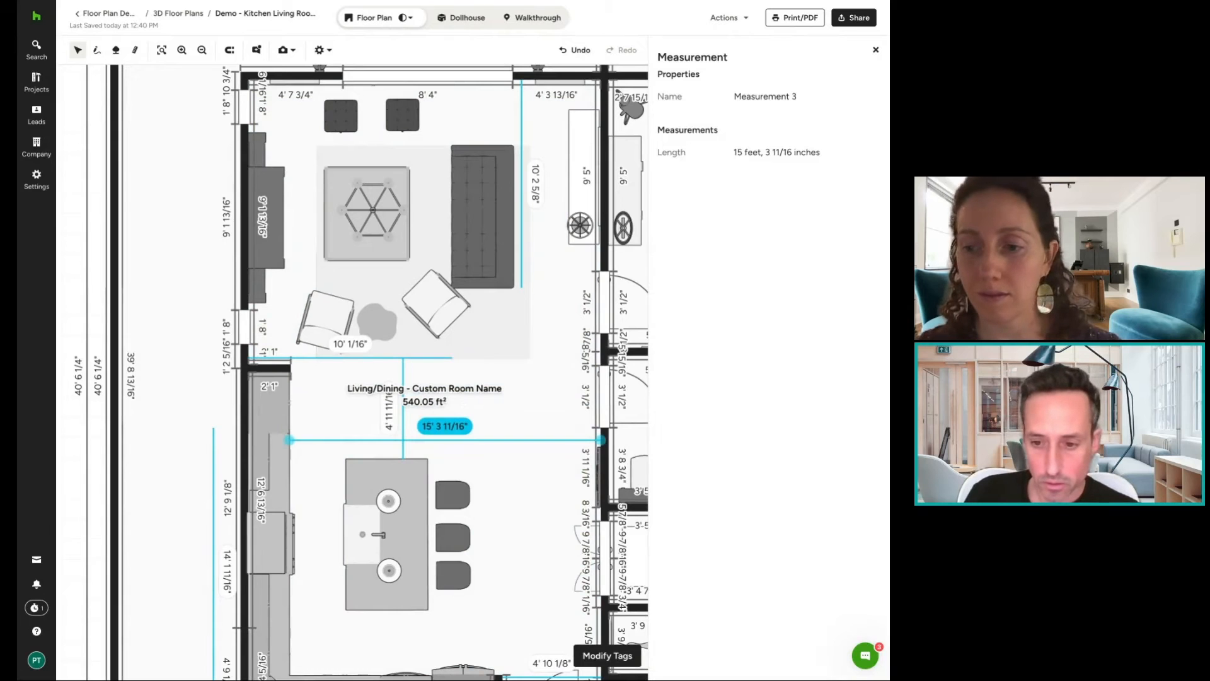
scroll(550, 439, down, 2)
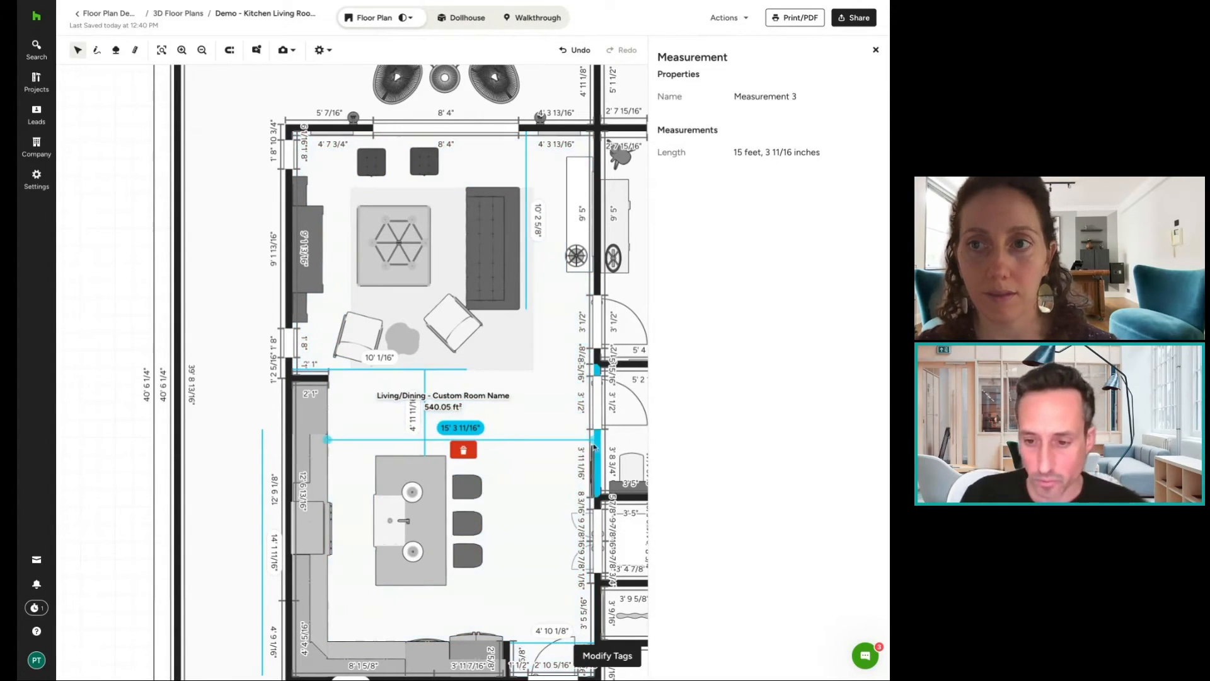
mouse_move(594, 440)
mouse_down()
mouse_move(565, 439)
mouse_move(594, 440)
mouse_up()
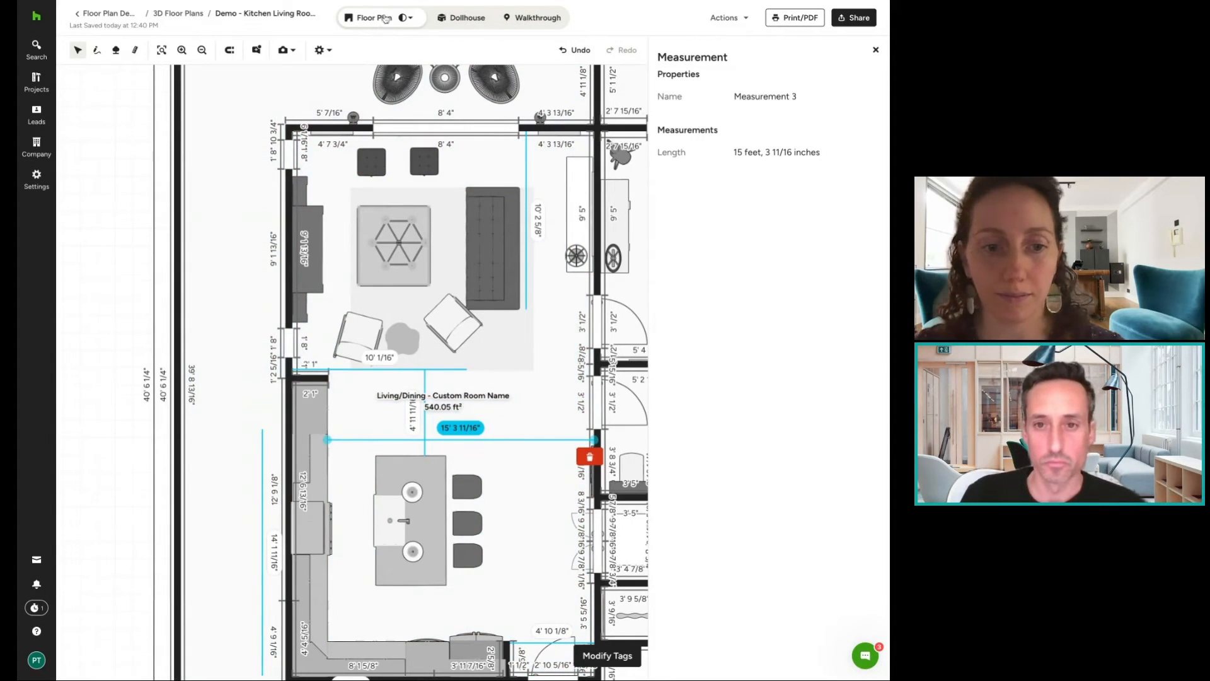
Set the floor plan style back to Color and deselect the new measurement.
click(404, 18)
click(419, 75)
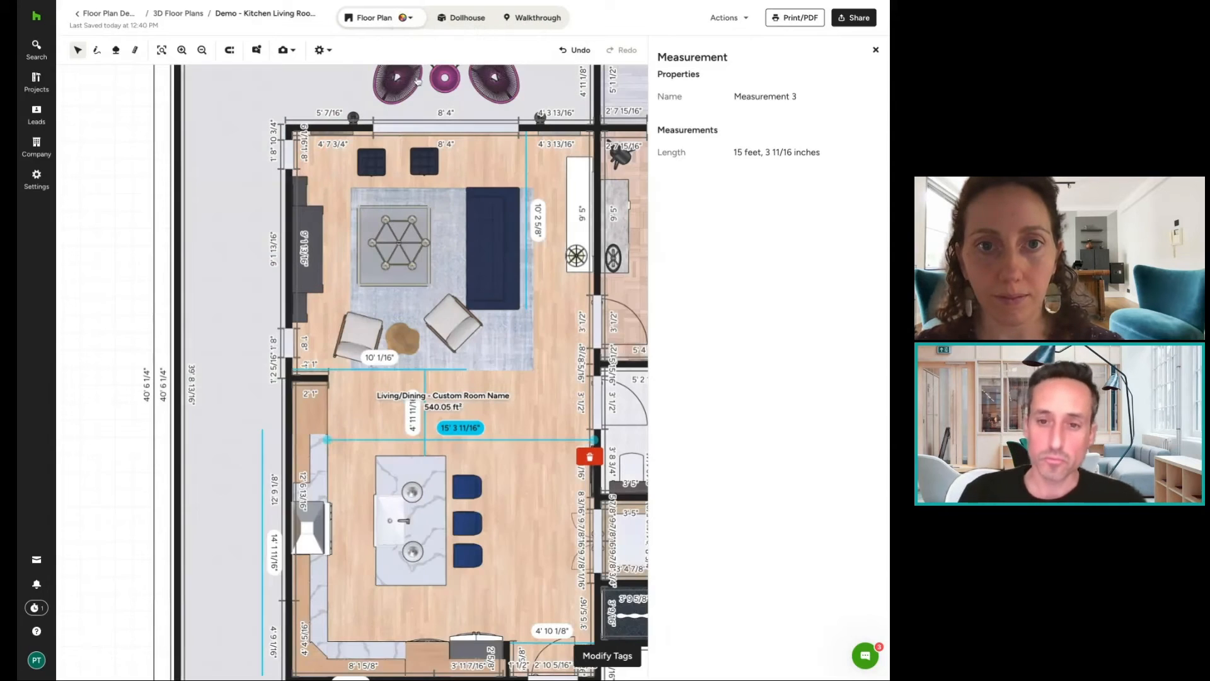
scroll(126, 268, down, 2)
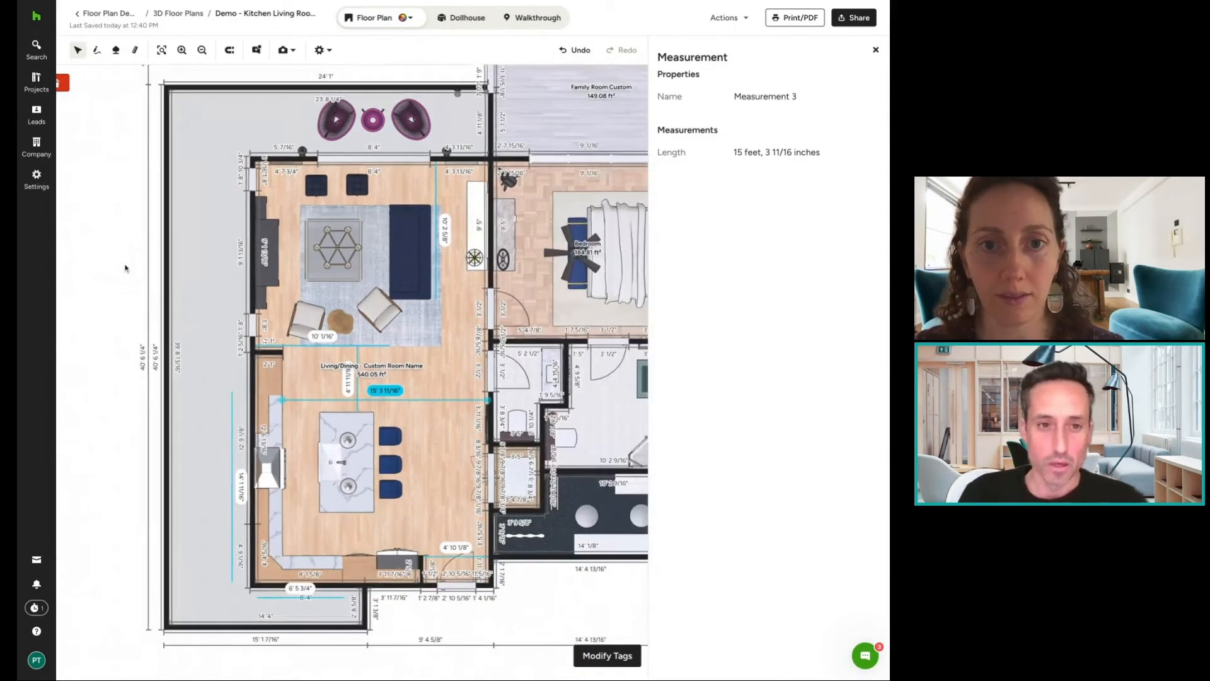
click(126, 267)
scroll(126, 268, down, 1)
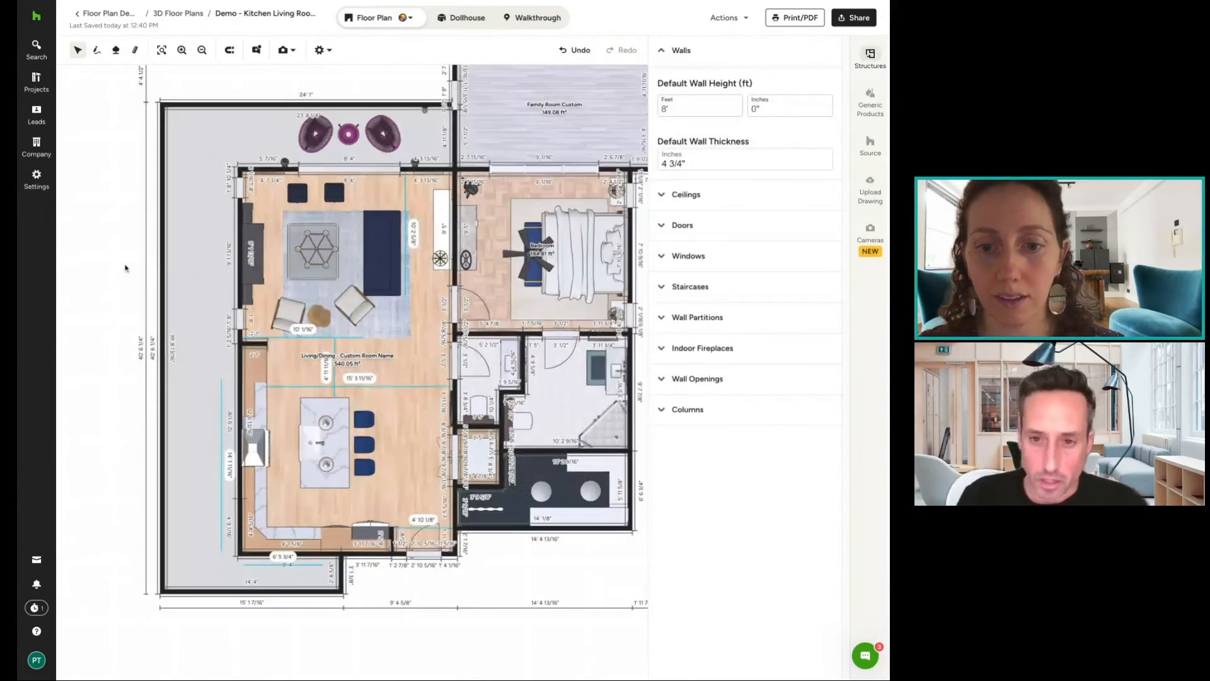
scroll(128, 240, down, 3)
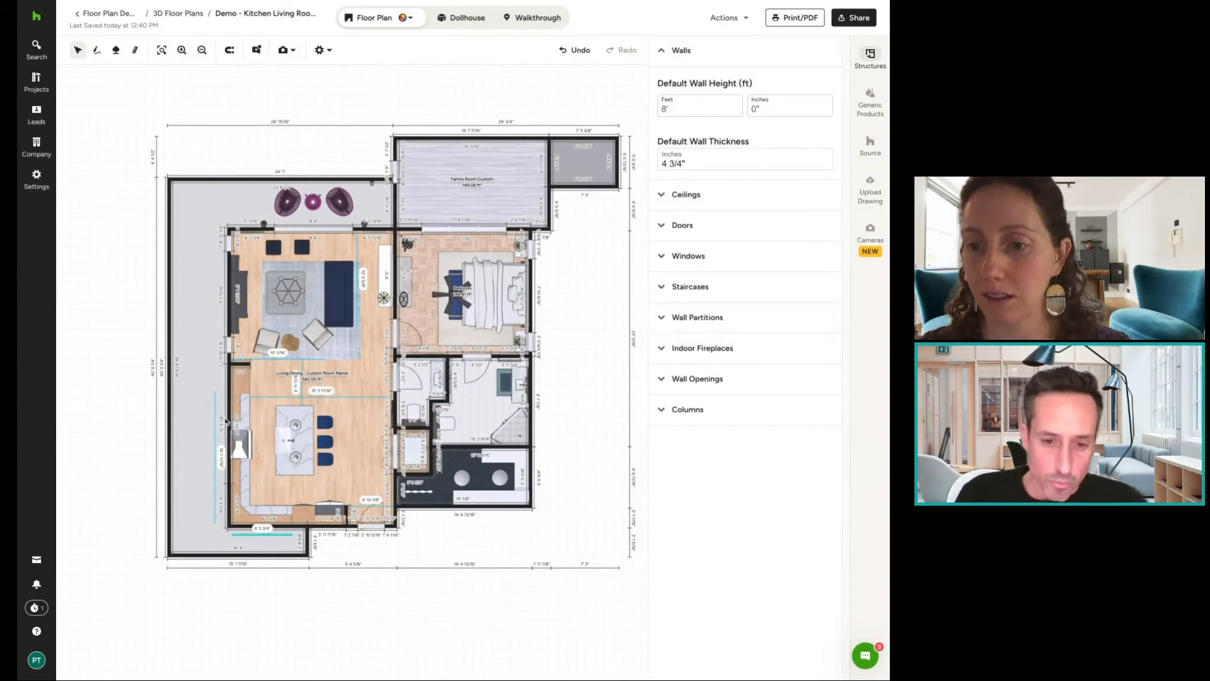
Switch to the Dollhouse view and browse the Appliances category of the generic Kitchen Products.
click(453, 19)
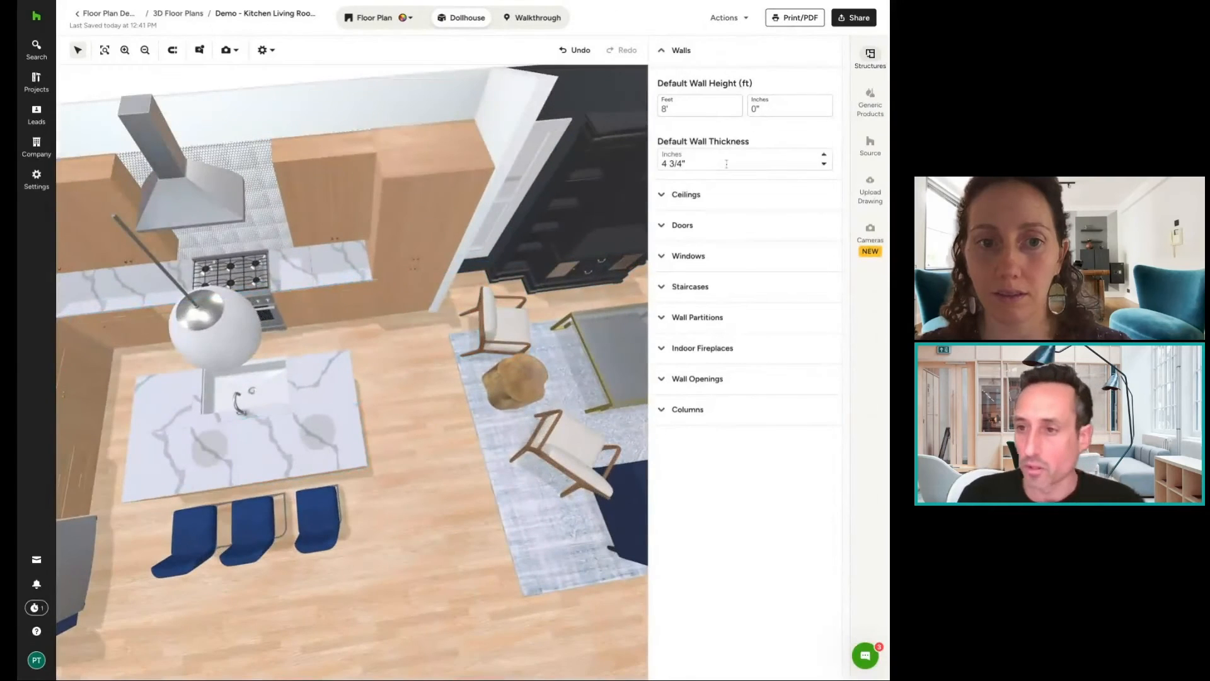
click(872, 94)
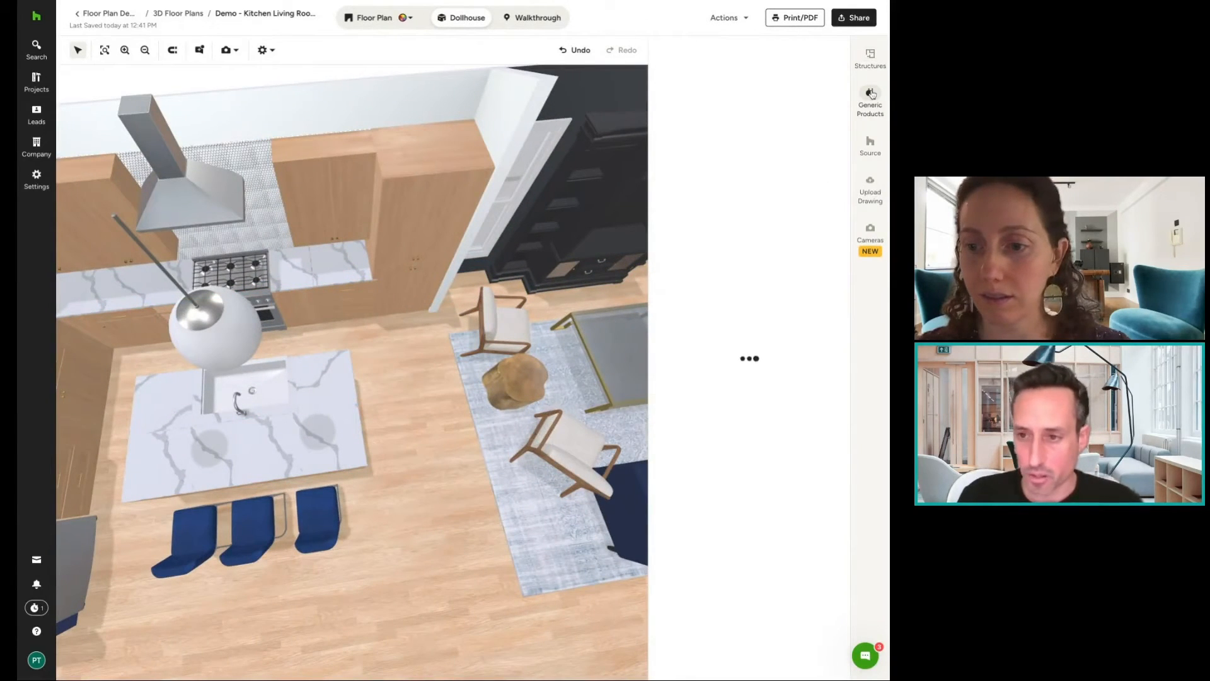
scroll(736, 459, down, 3)
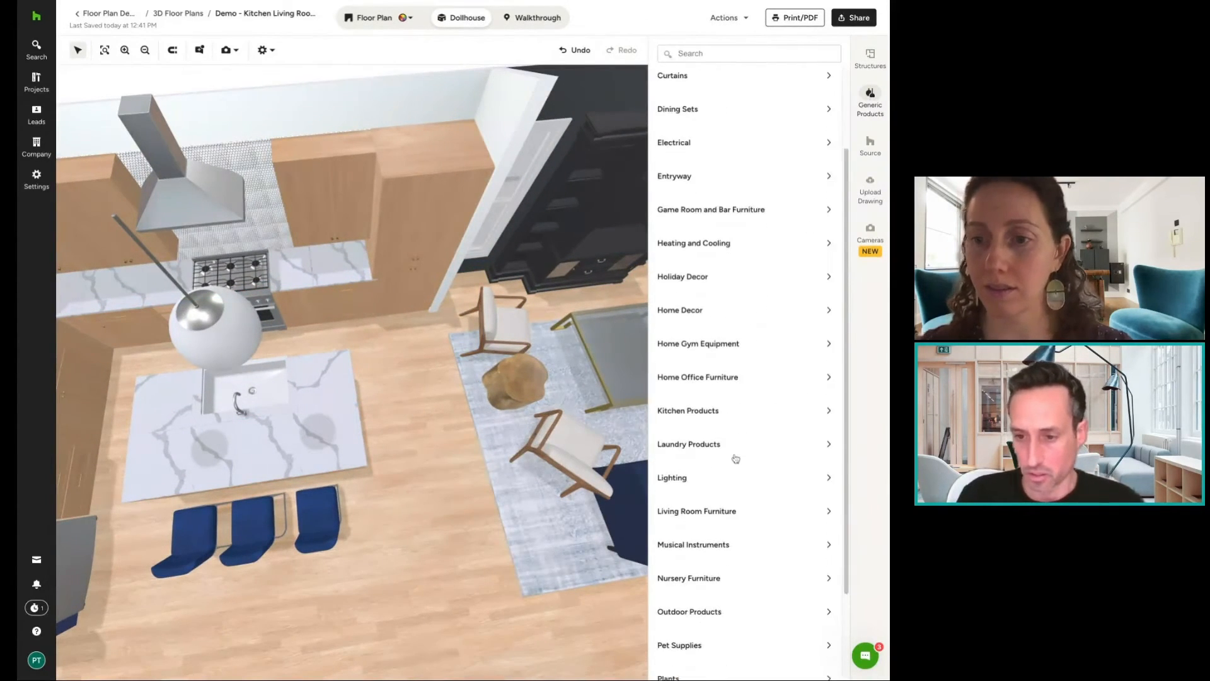
click(727, 417)
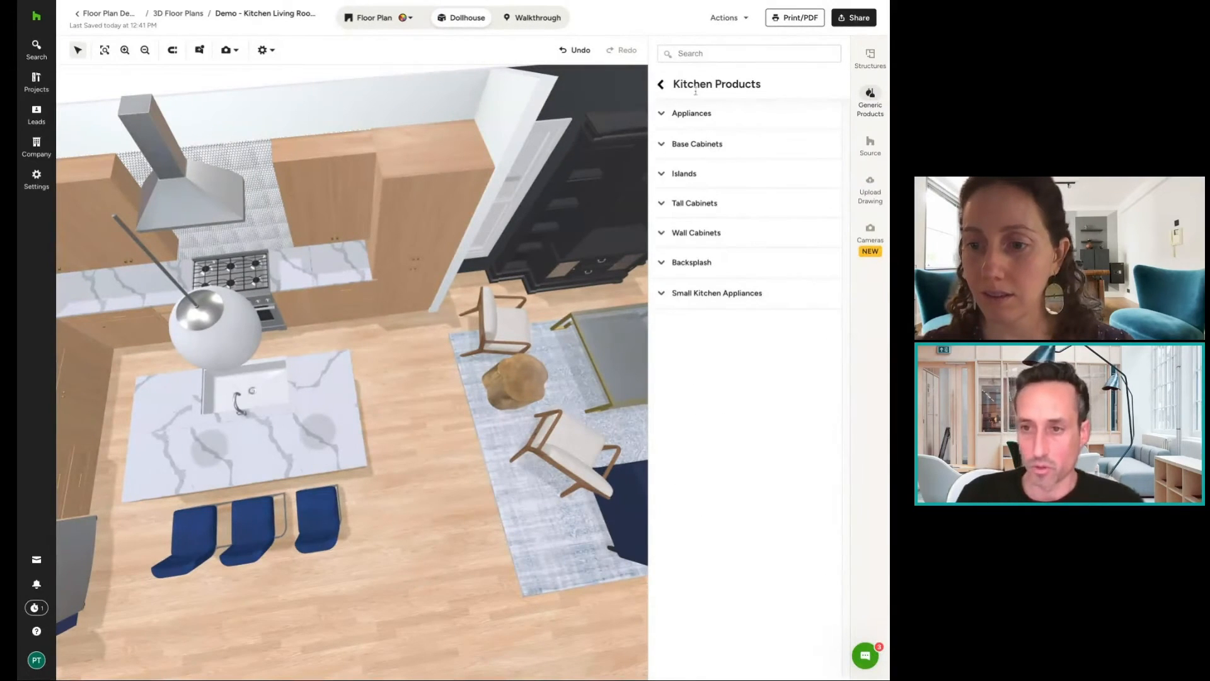
click(691, 113)
scroll(714, 218, down, 10)
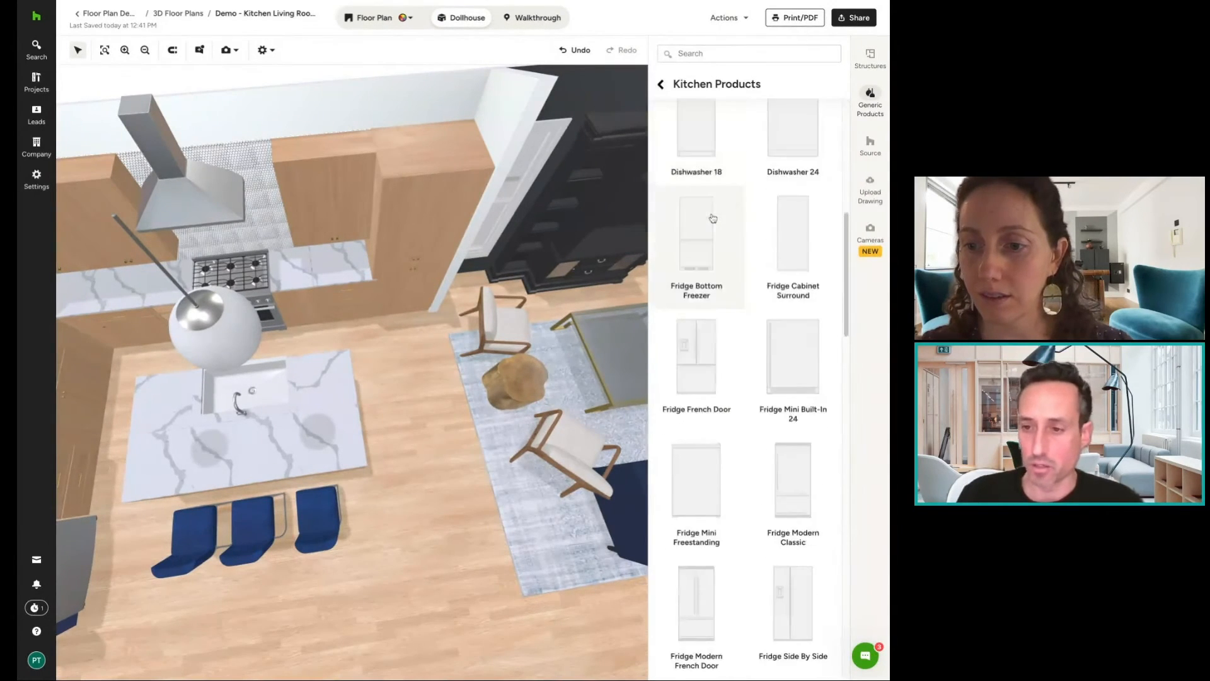
scroll(714, 218, down, 15)
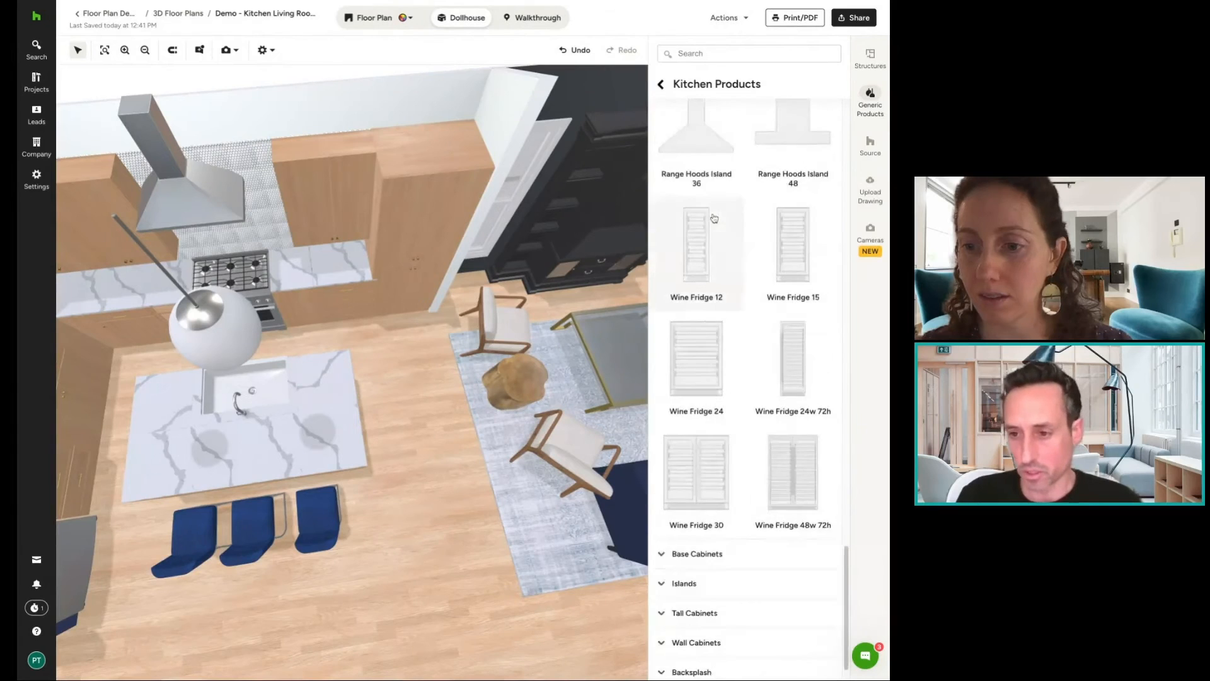
Browse the Base Cabinets category of the generic Kitchen Products through its door and drawer cabinet models.
click(663, 85)
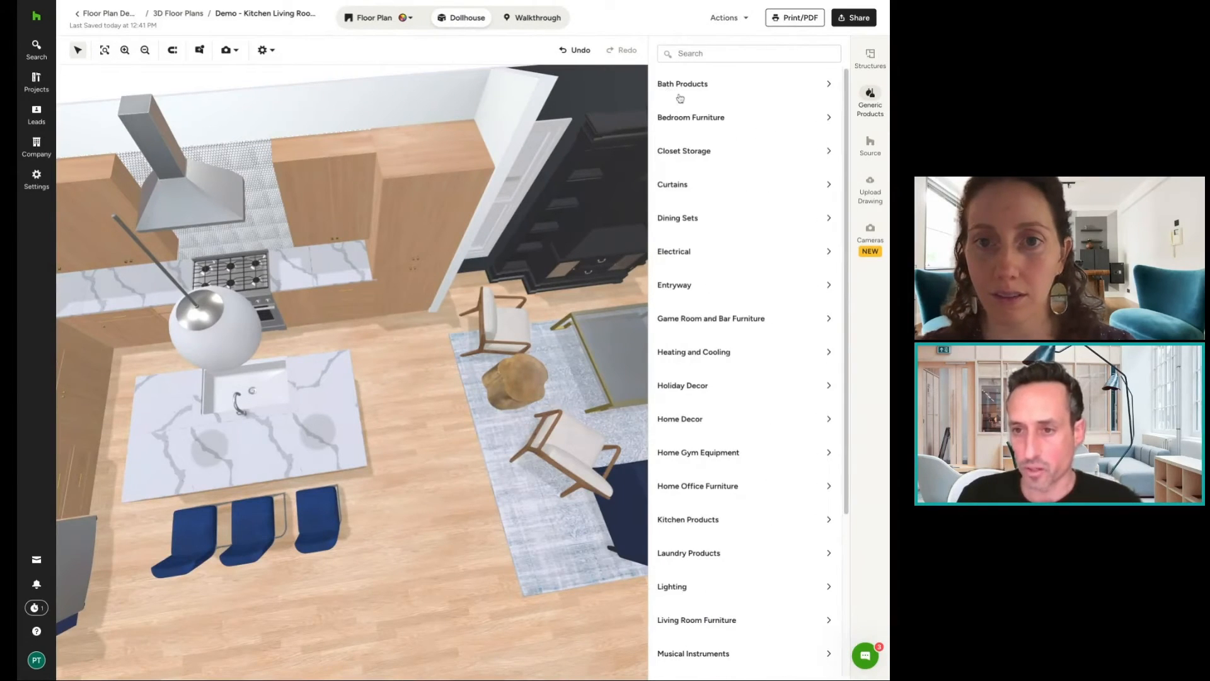
click(725, 524)
click(708, 145)
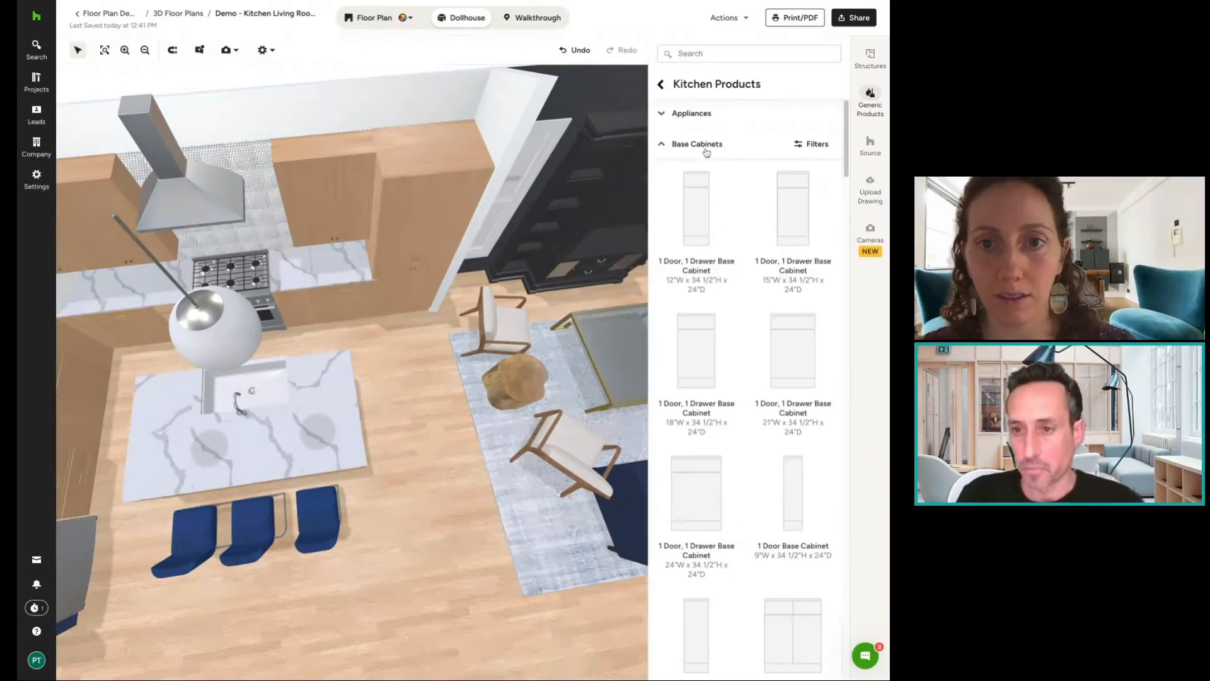
scroll(731, 314, down, 3)
scroll(731, 314, down, 5)
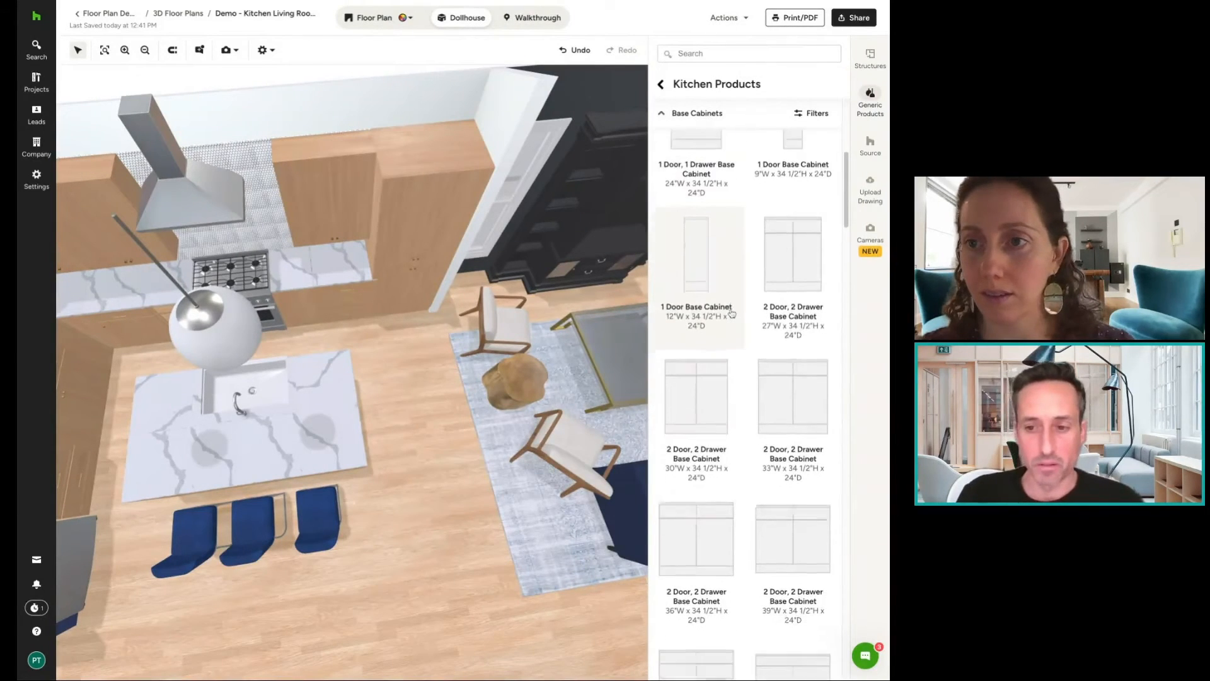
scroll(707, 246, down, 3)
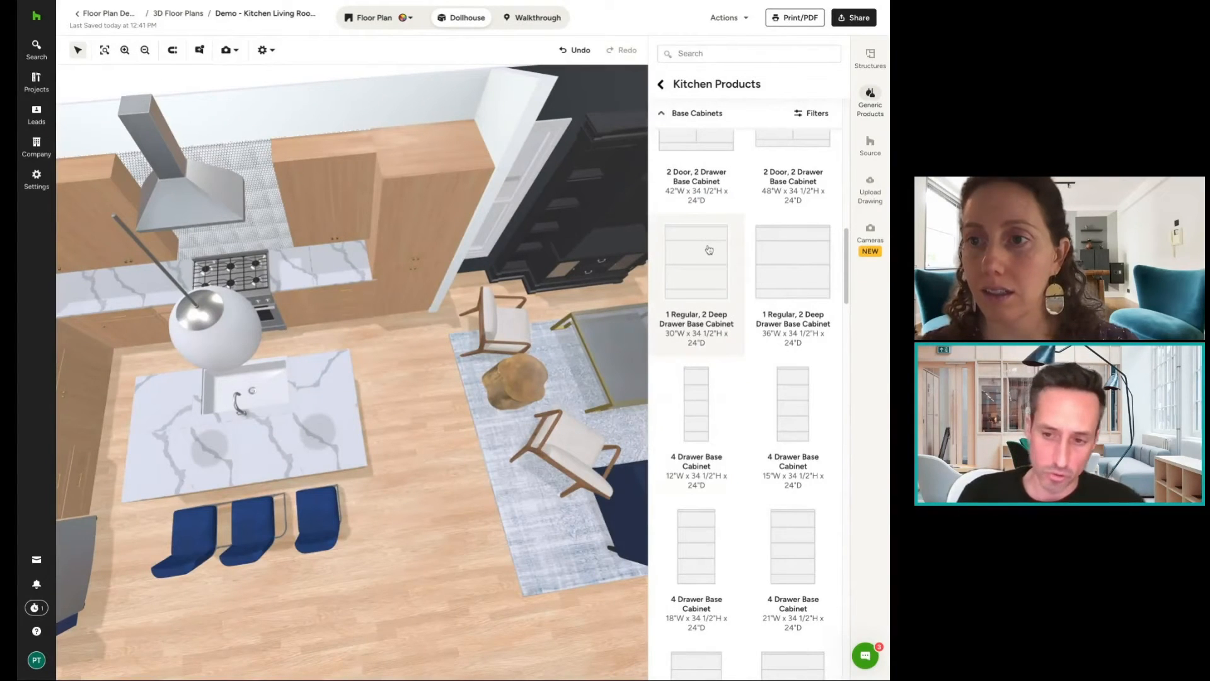
scroll(709, 249, down, 8)
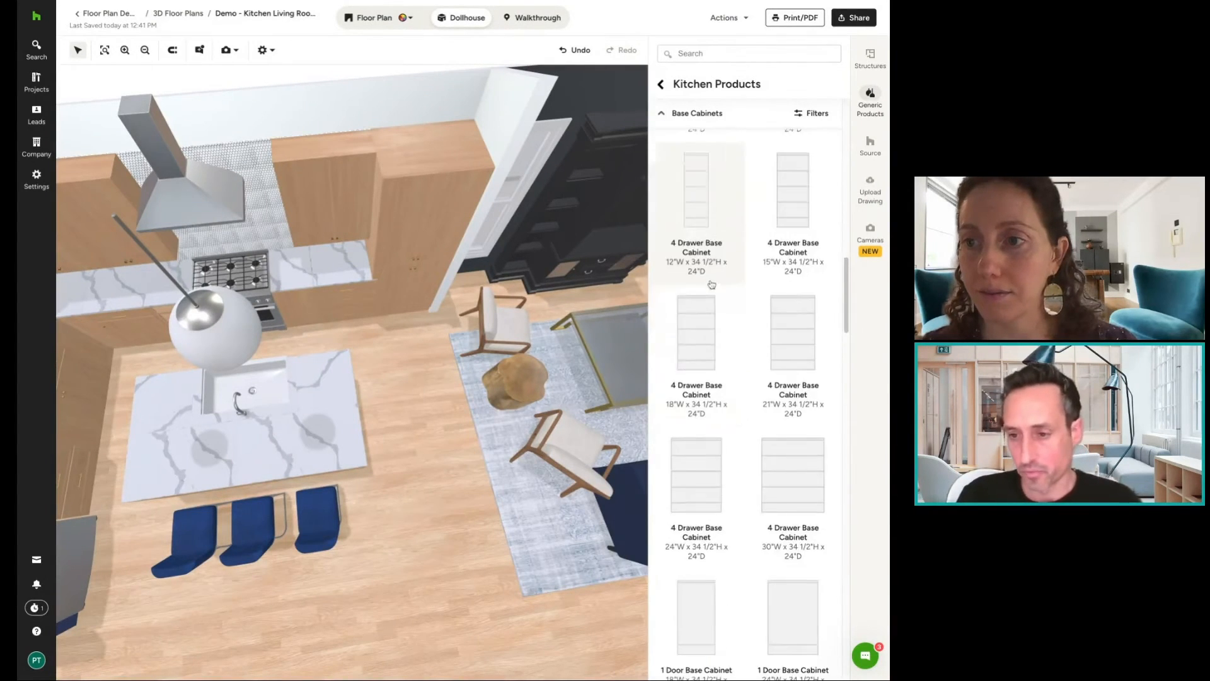
Review the Width, Height and Depth filter choices for base cabinets, then close the filters and return to the product category list.
click(808, 113)
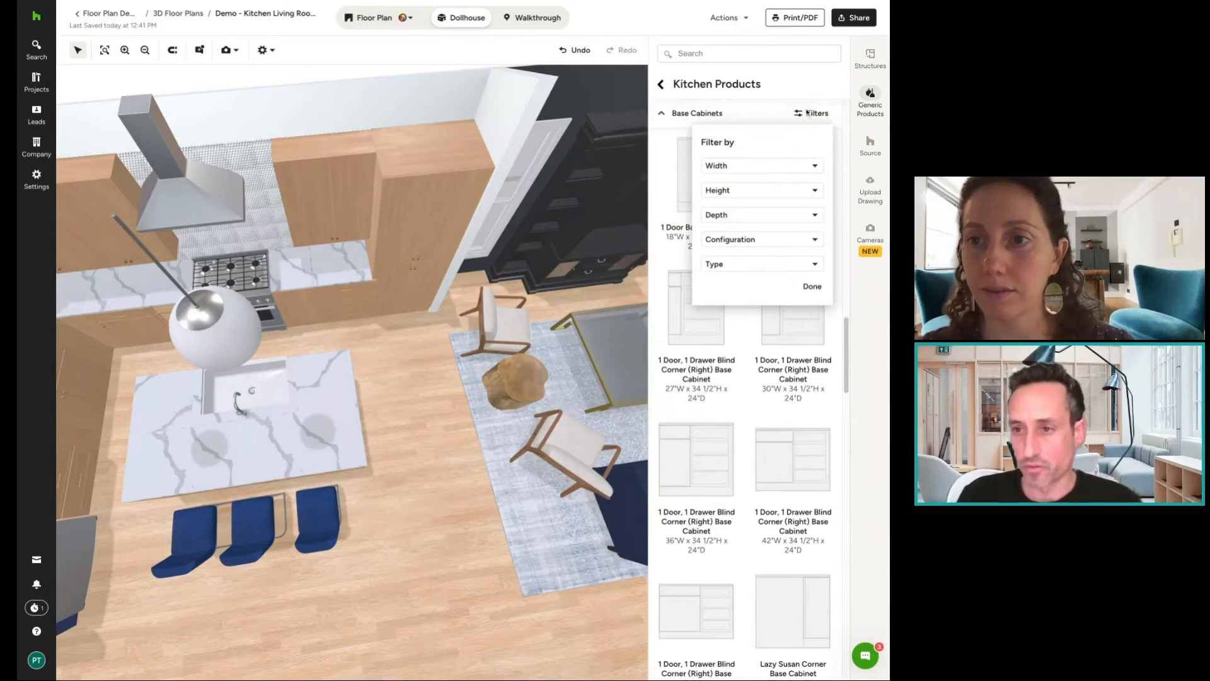
click(774, 167)
scroll(756, 234, down, 2)
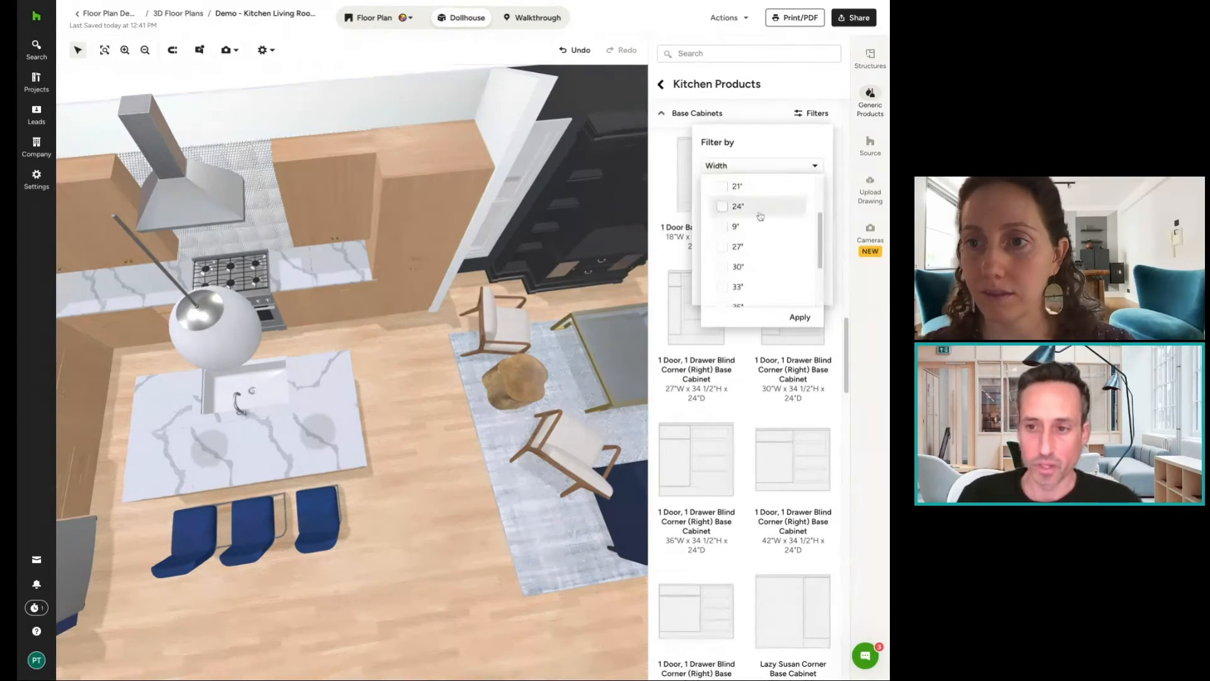
click(760, 134)
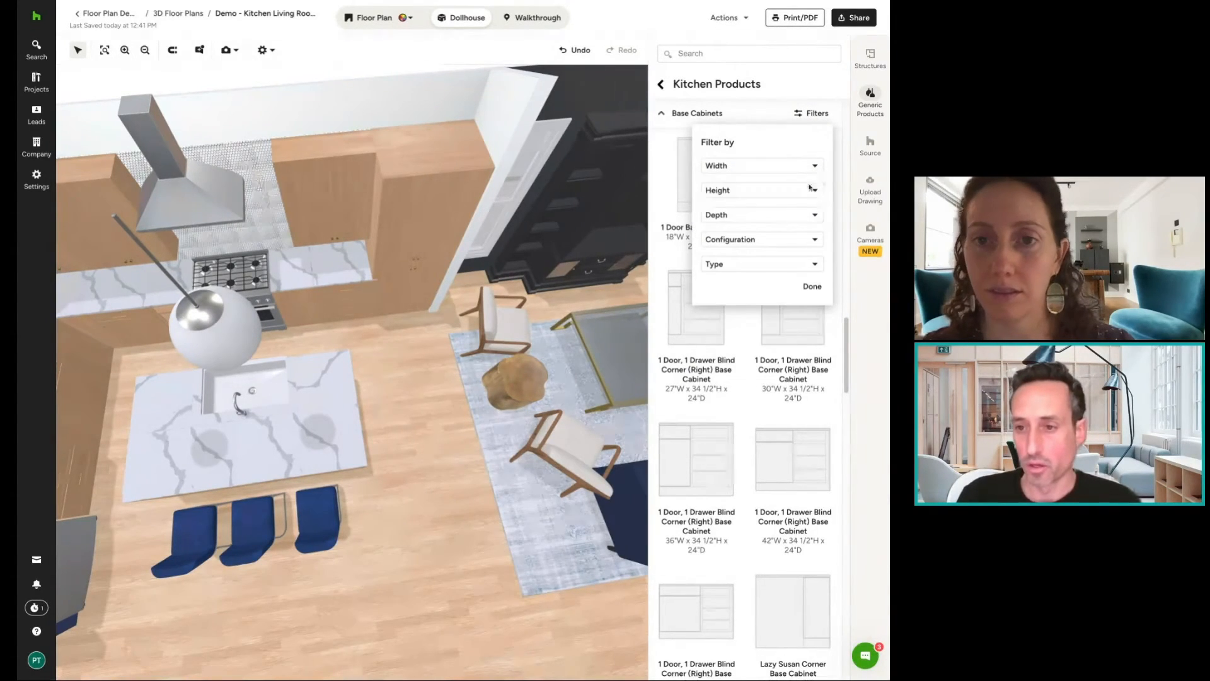
click(780, 192)
click(779, 159)
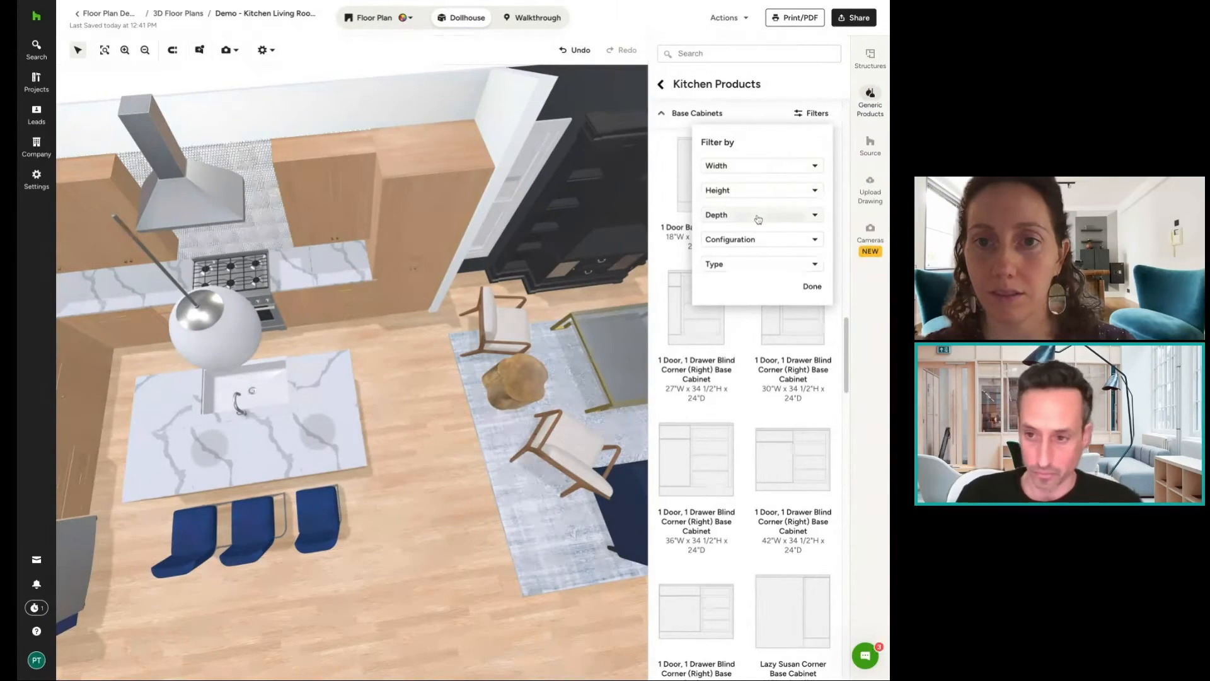
click(759, 215)
click(768, 142)
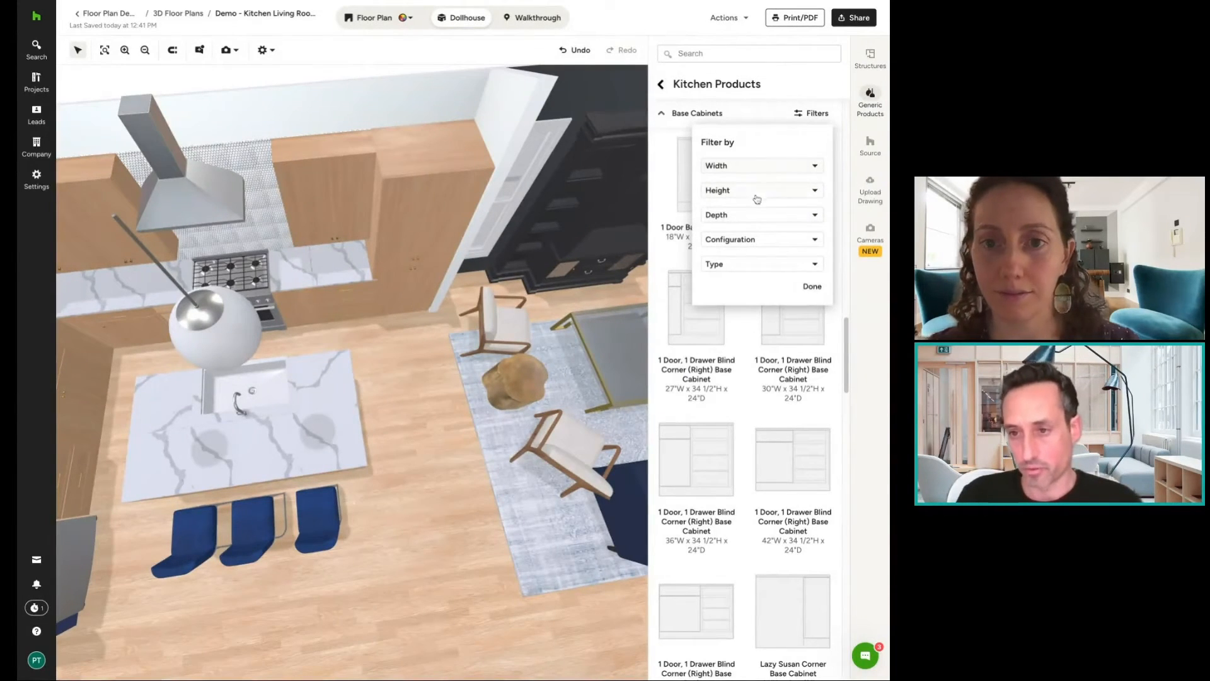
click(803, 289)
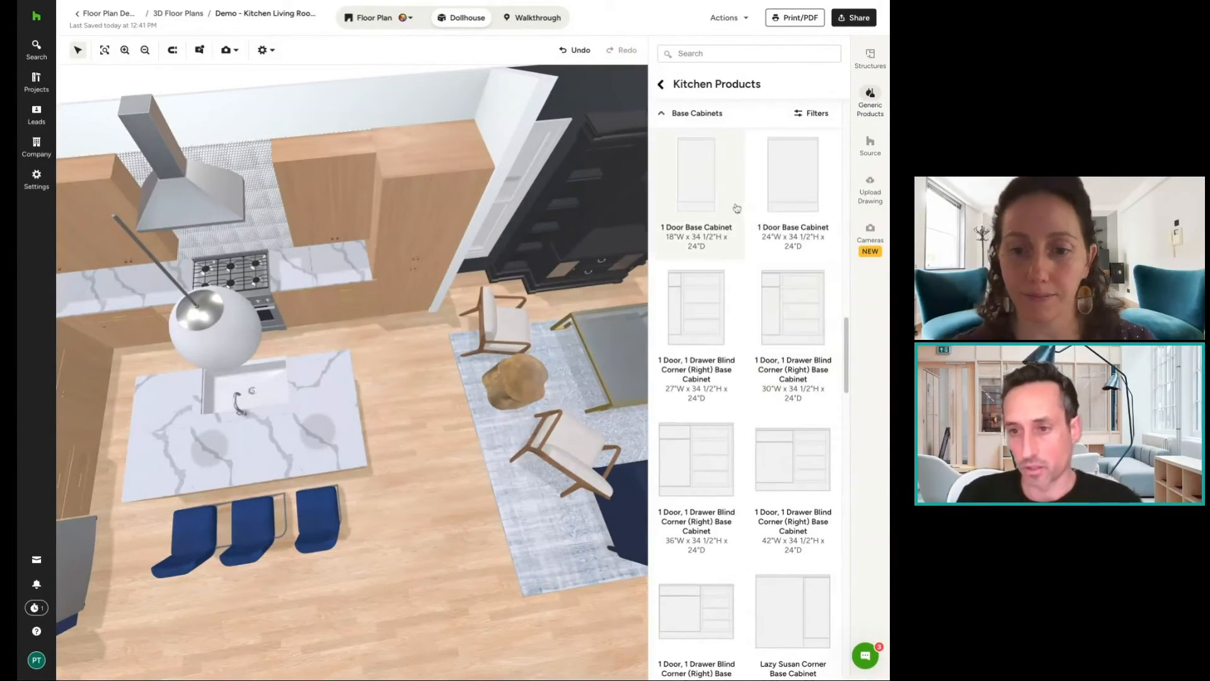
click(662, 115)
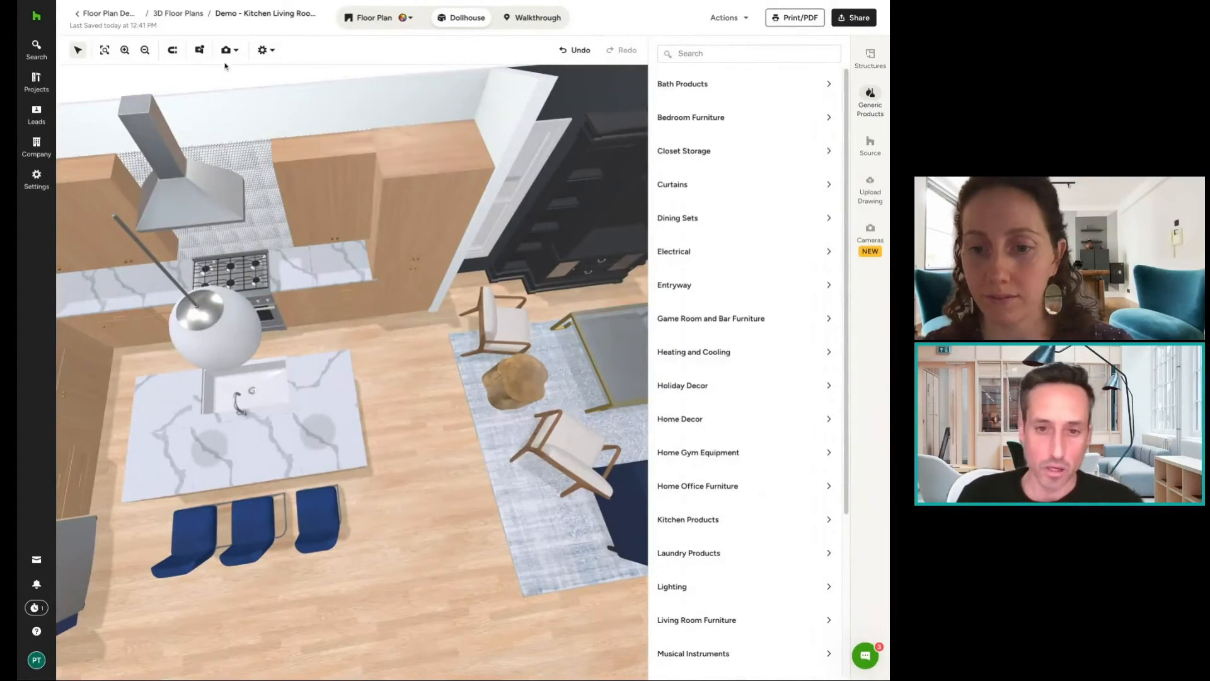
Select the two-door wall cabinet beside the range hood and review its available door styles and finishes.
drag(290, 235, 480, 225)
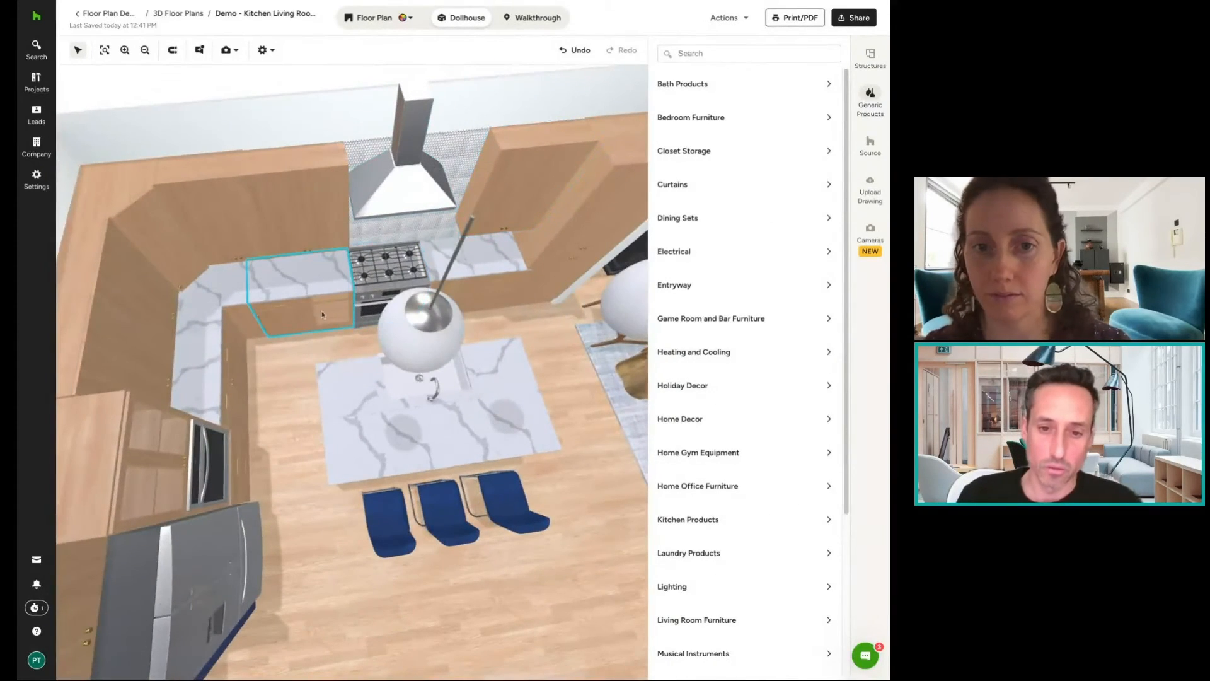
click(319, 219)
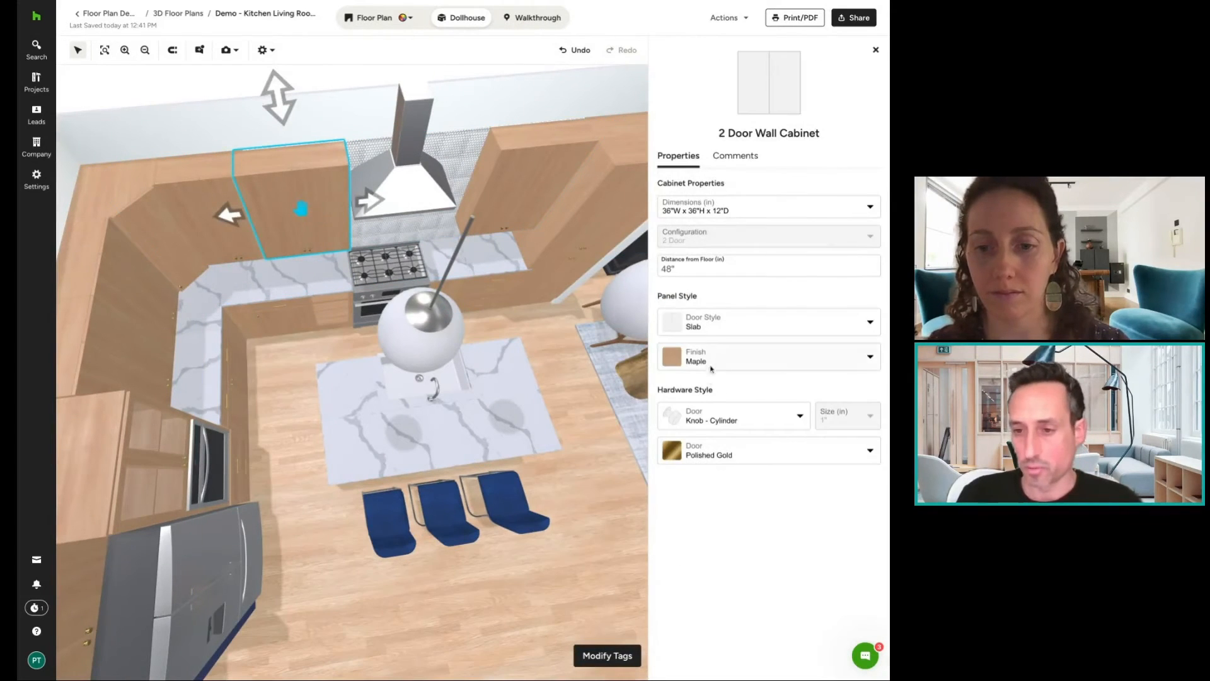
click(723, 326)
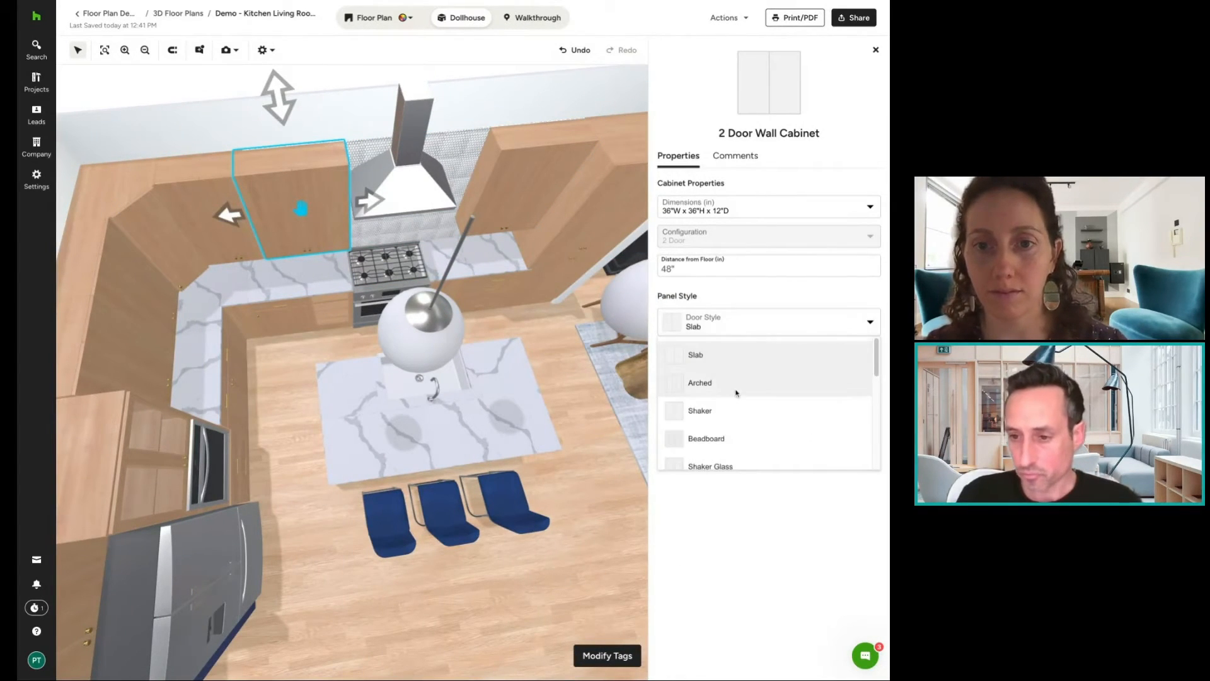
scroll(733, 394, down, 3)
scroll(732, 397, down, 3)
scroll(731, 397, up, 8)
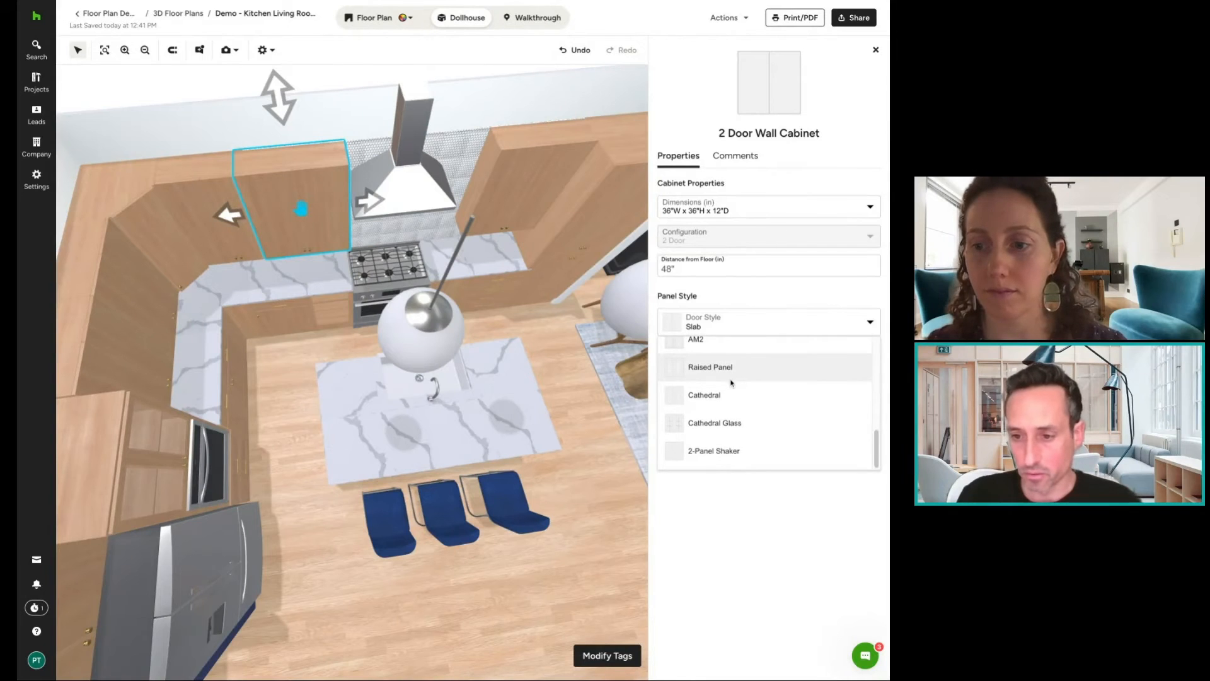
click(734, 296)
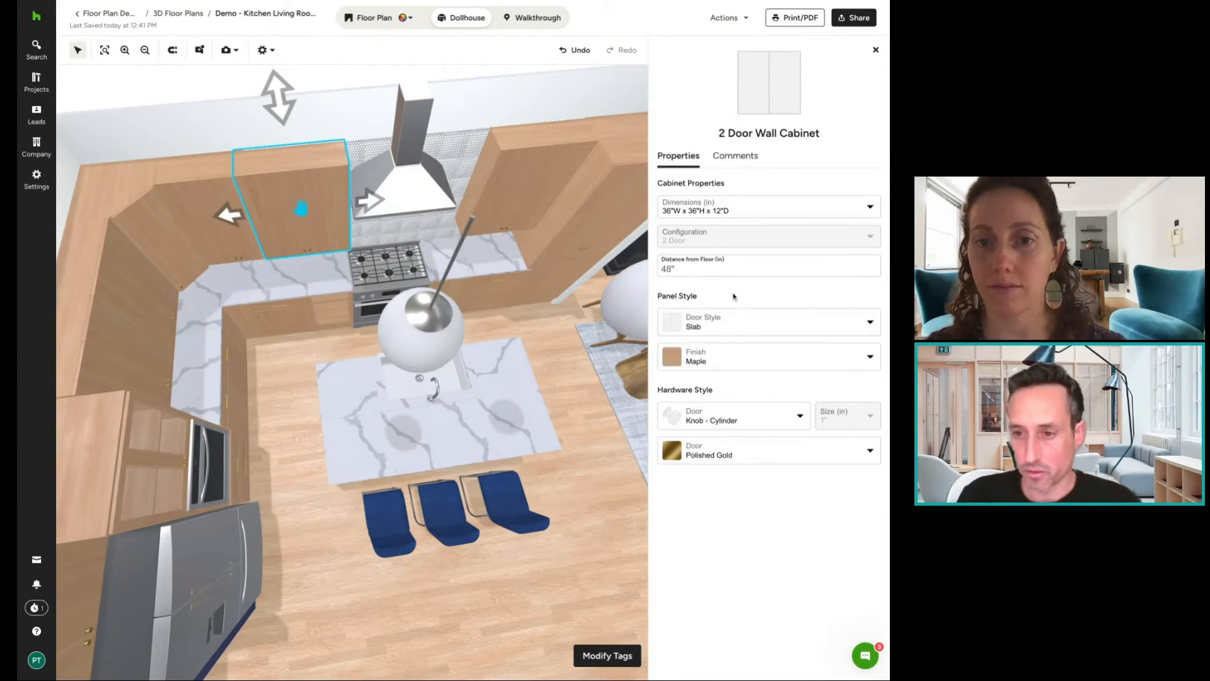
click(734, 357)
scroll(747, 428, down, 5)
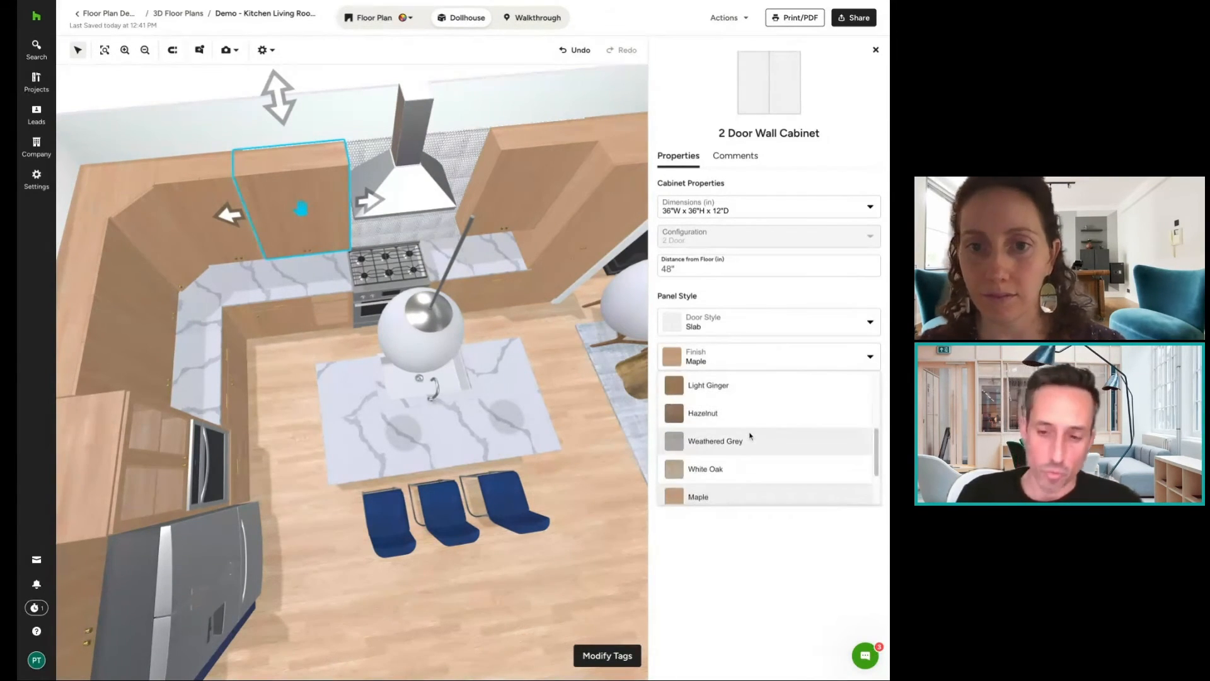
scroll(749, 429, up, 5)
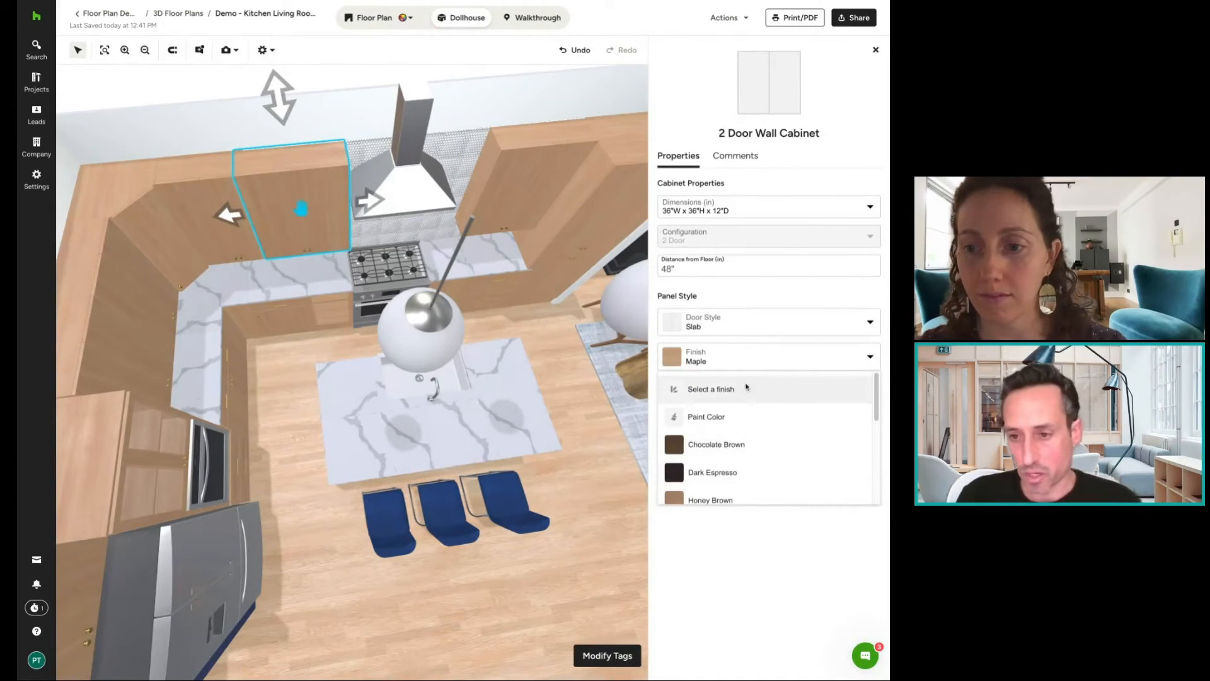
click(744, 303)
Review the wall cabinet's door hardware styles, set its hardware material to Oil Rubbed Bronze, and deselect the cabinet.
click(754, 413)
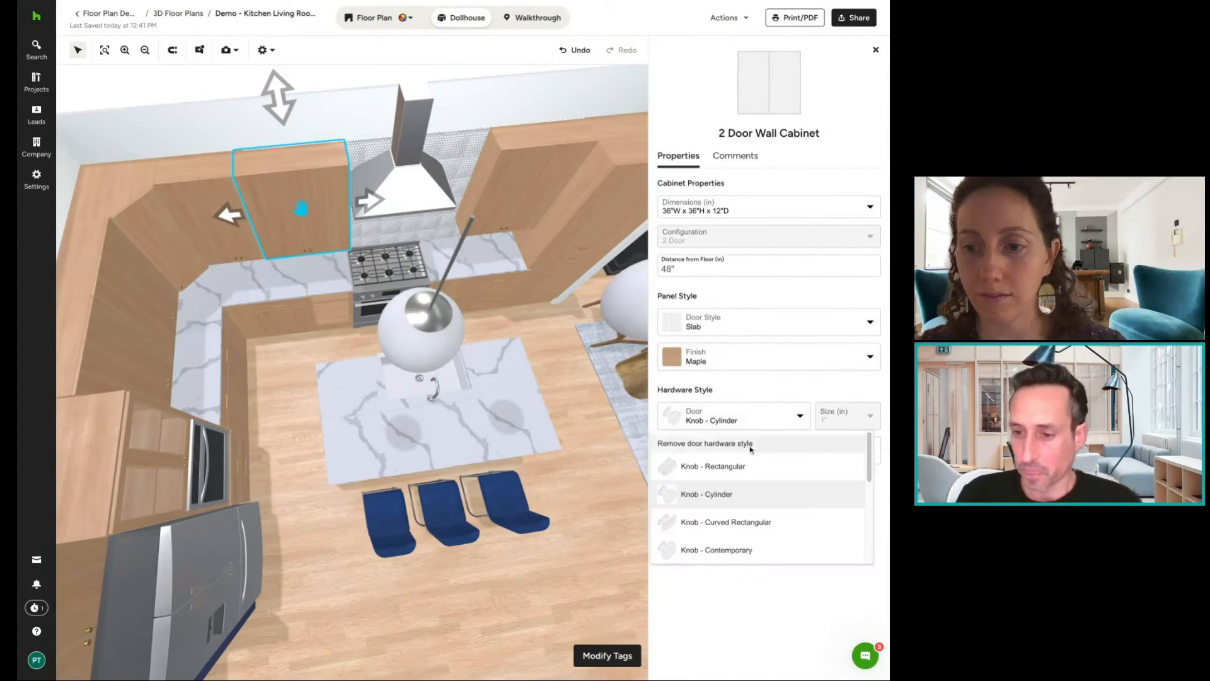
scroll(760, 479, down, 3)
scroll(763, 489, up, 3)
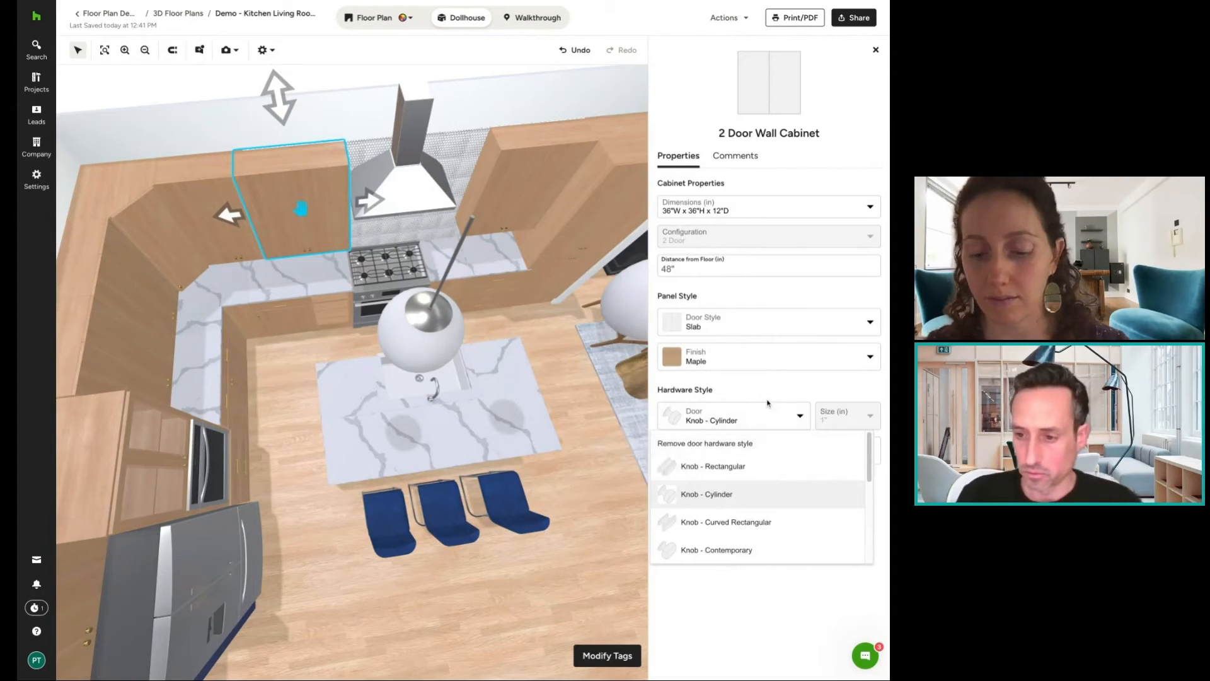
click(769, 409)
click(761, 457)
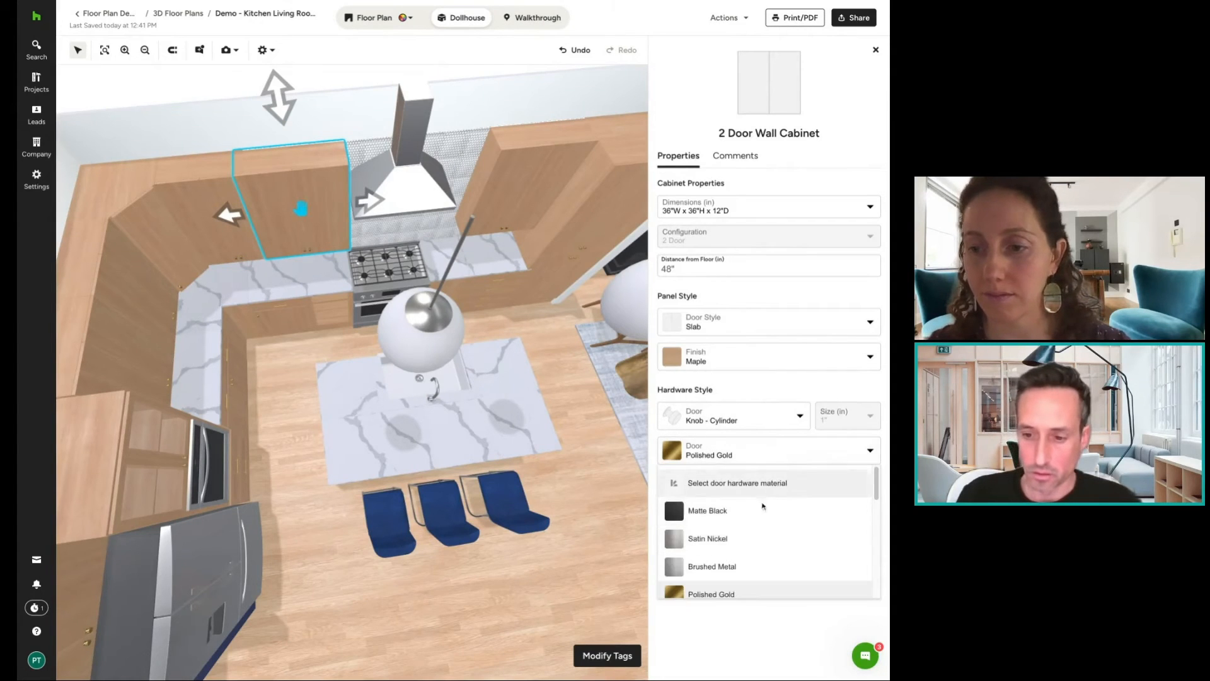
scroll(762, 530, down, 5)
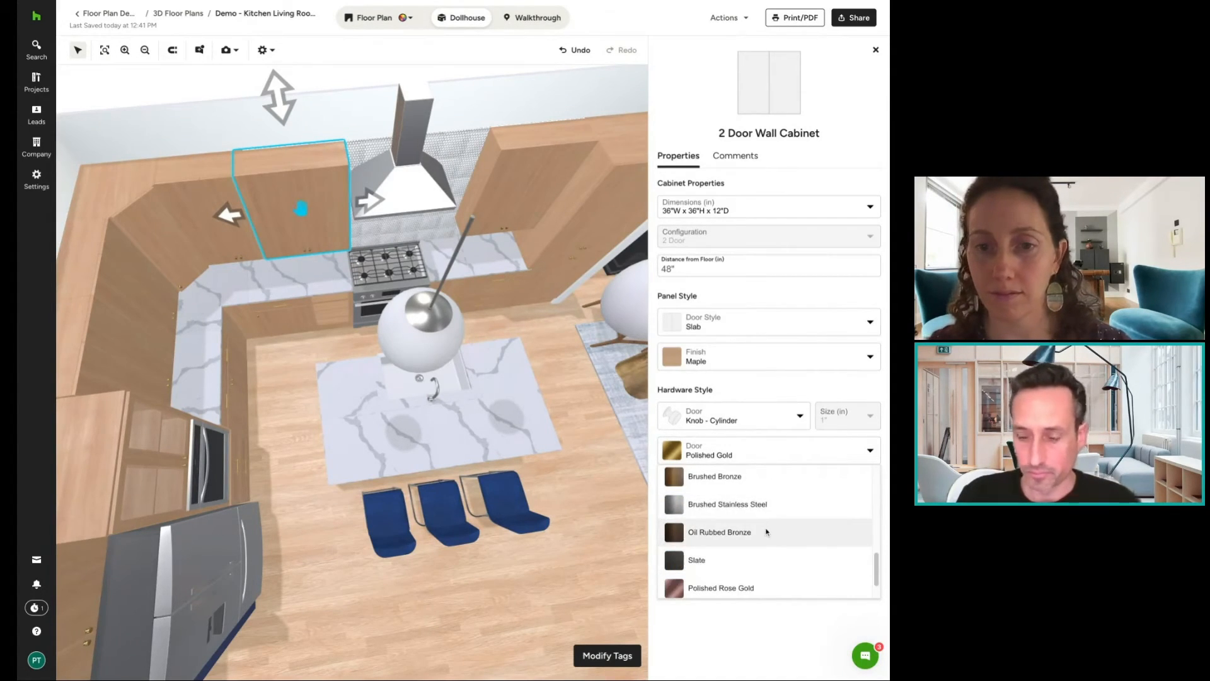
click(767, 531)
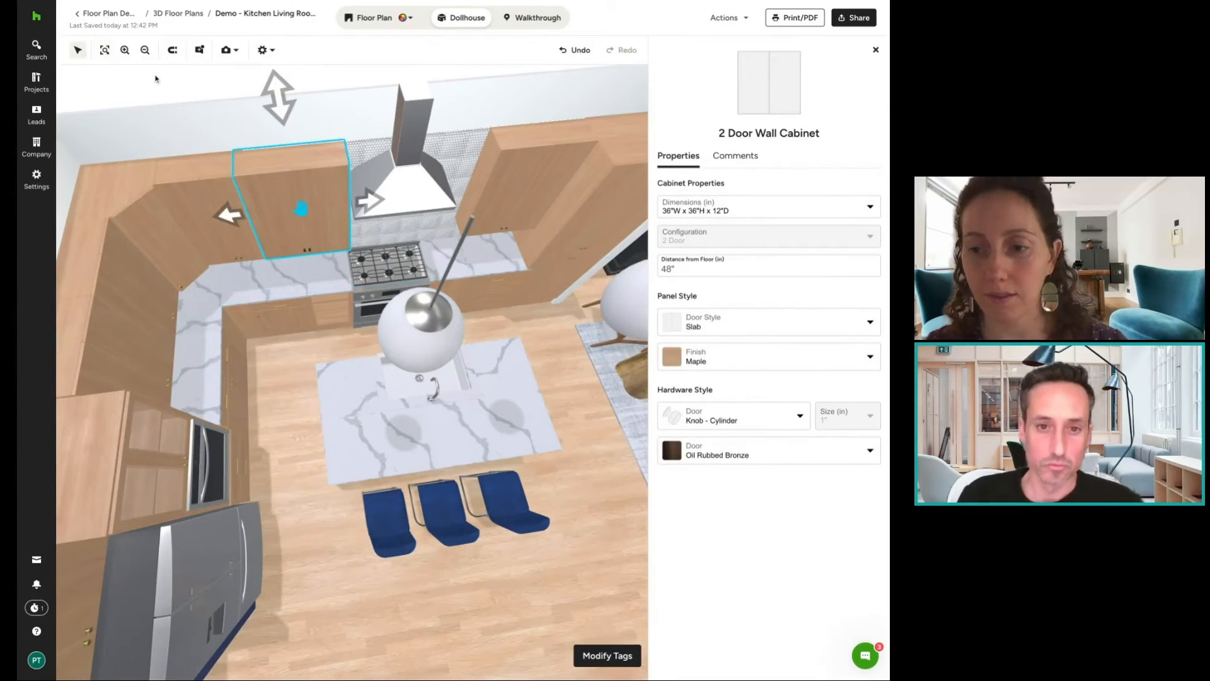
click(183, 91)
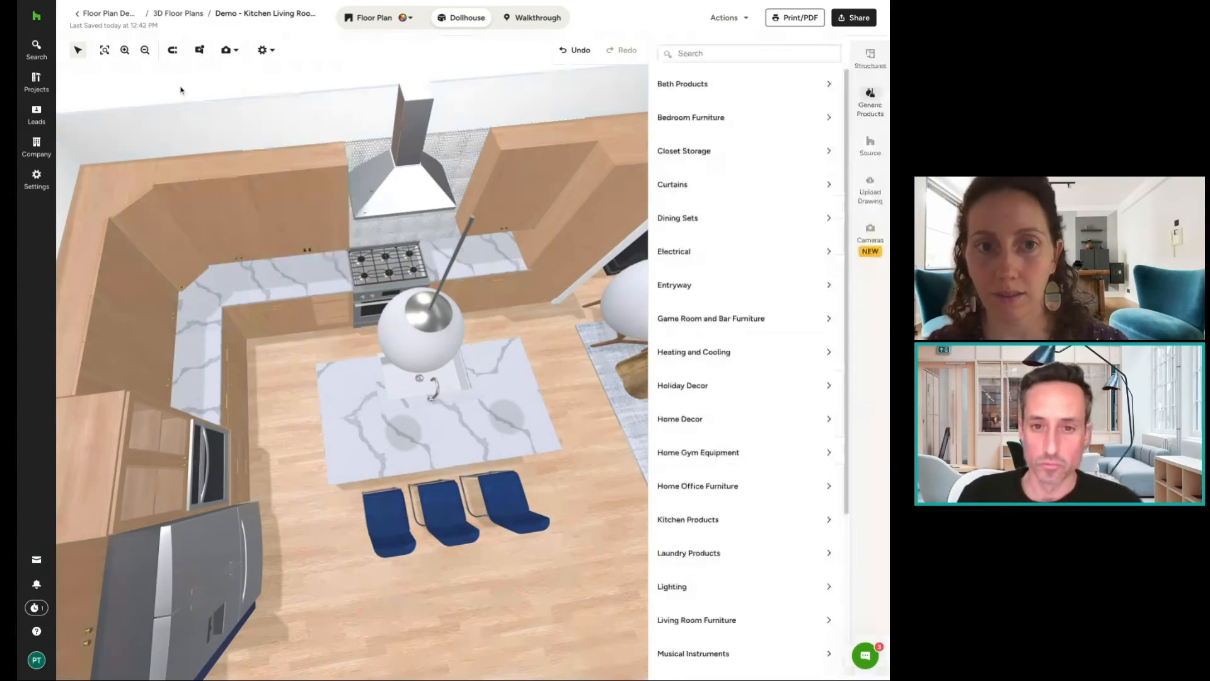
Switch from the Dollhouse view to the Floor Plan view and look over the whole apartment layout.
scroll(362, 363, down, 5)
drag(397, 543, 394, 414)
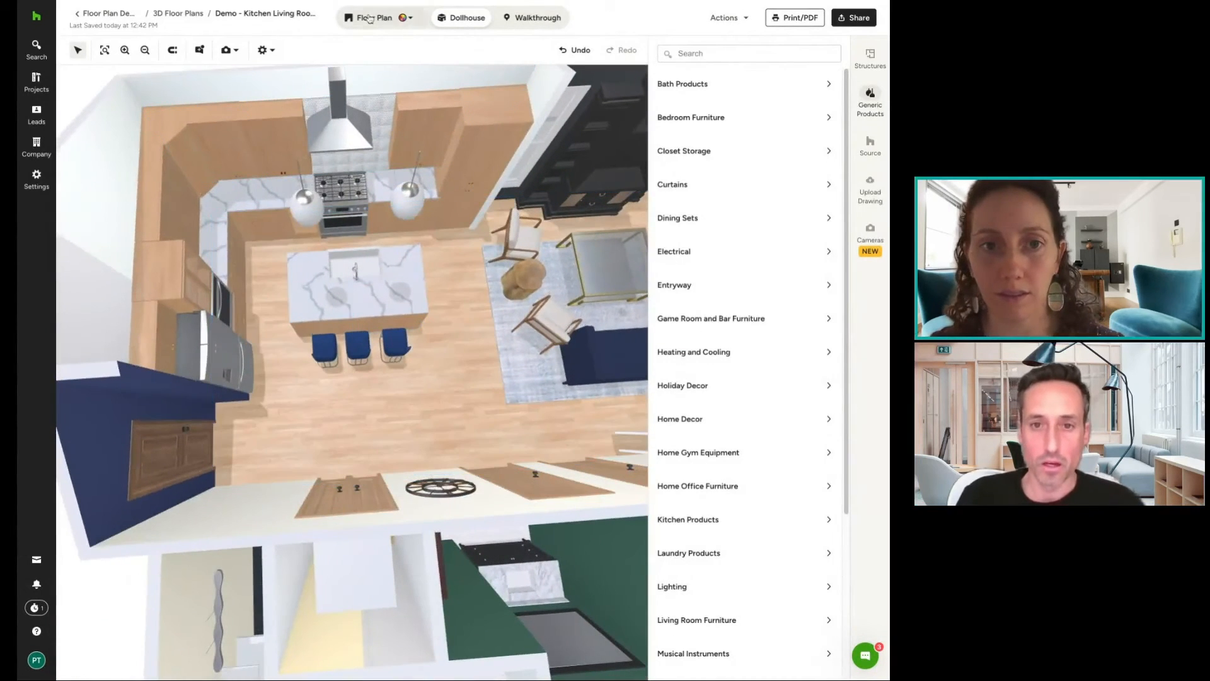
click(370, 17)
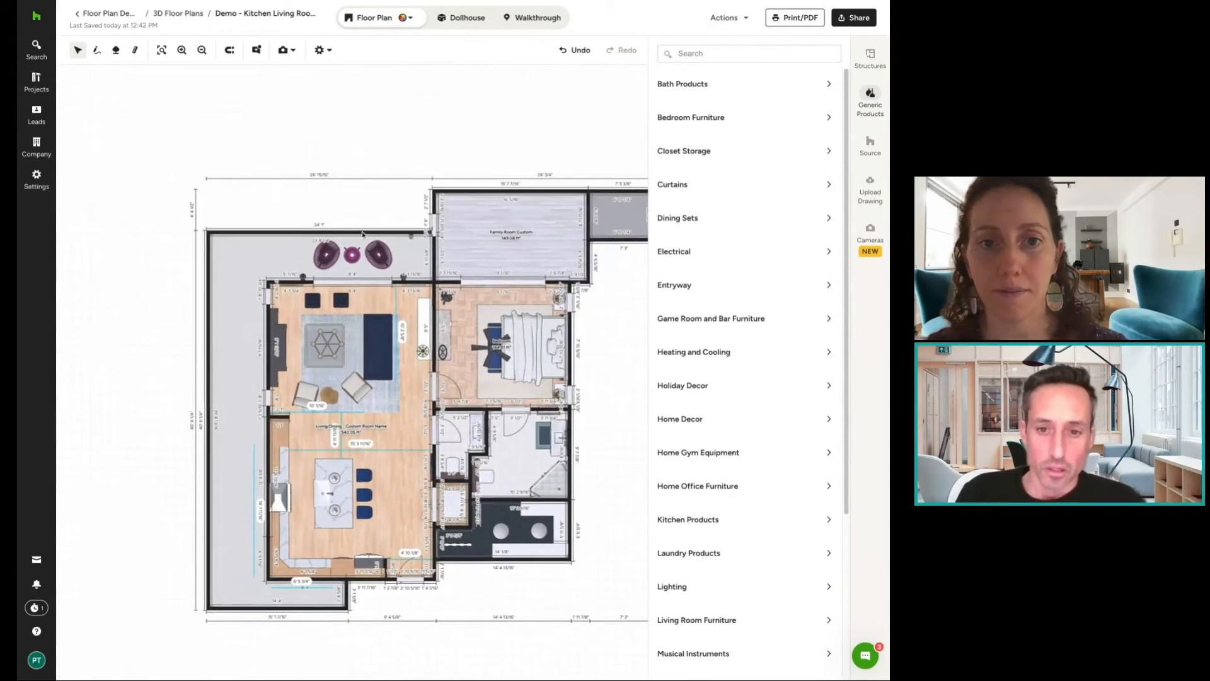
scroll(444, 155, right, 3)
scroll(495, 281, down, 3)
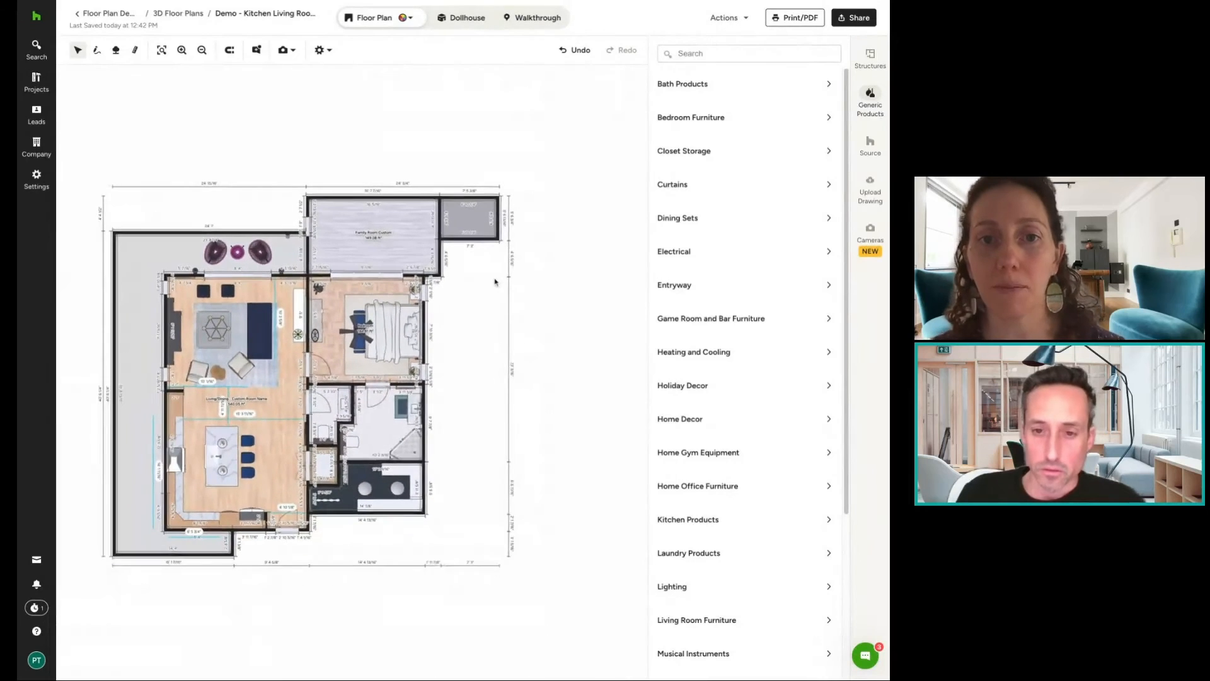
scroll(496, 281, up, 4)
scroll(495, 282, up, 2)
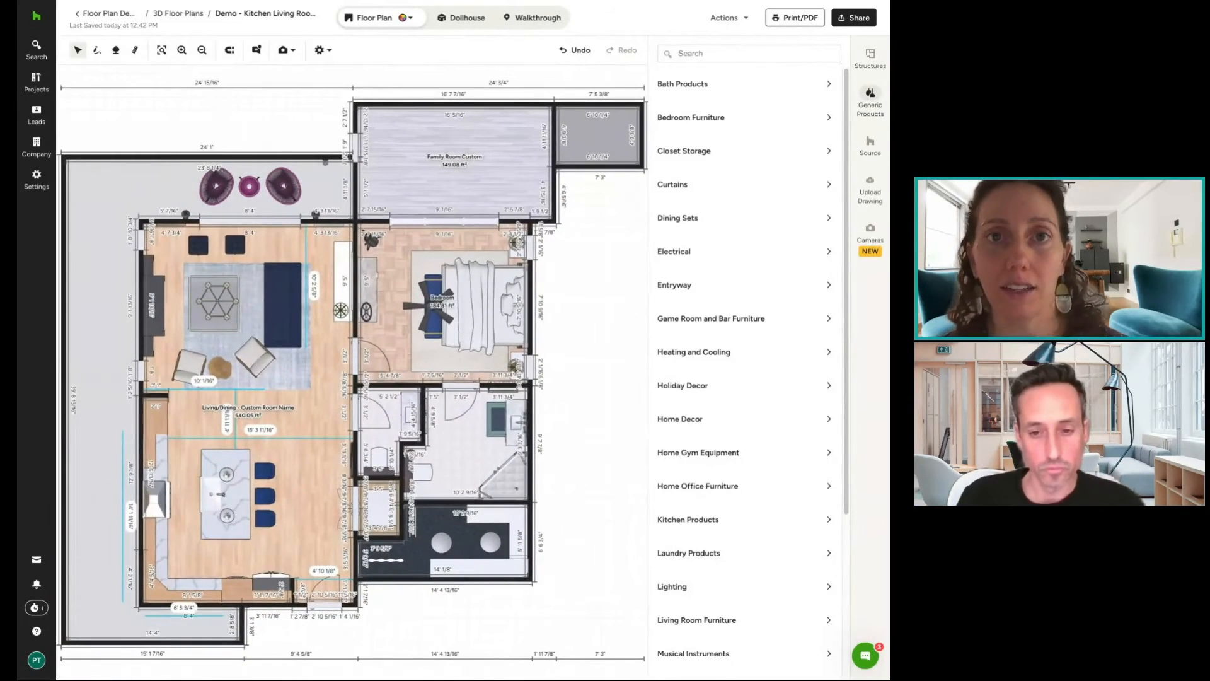
drag(577, 448, 583, 433)
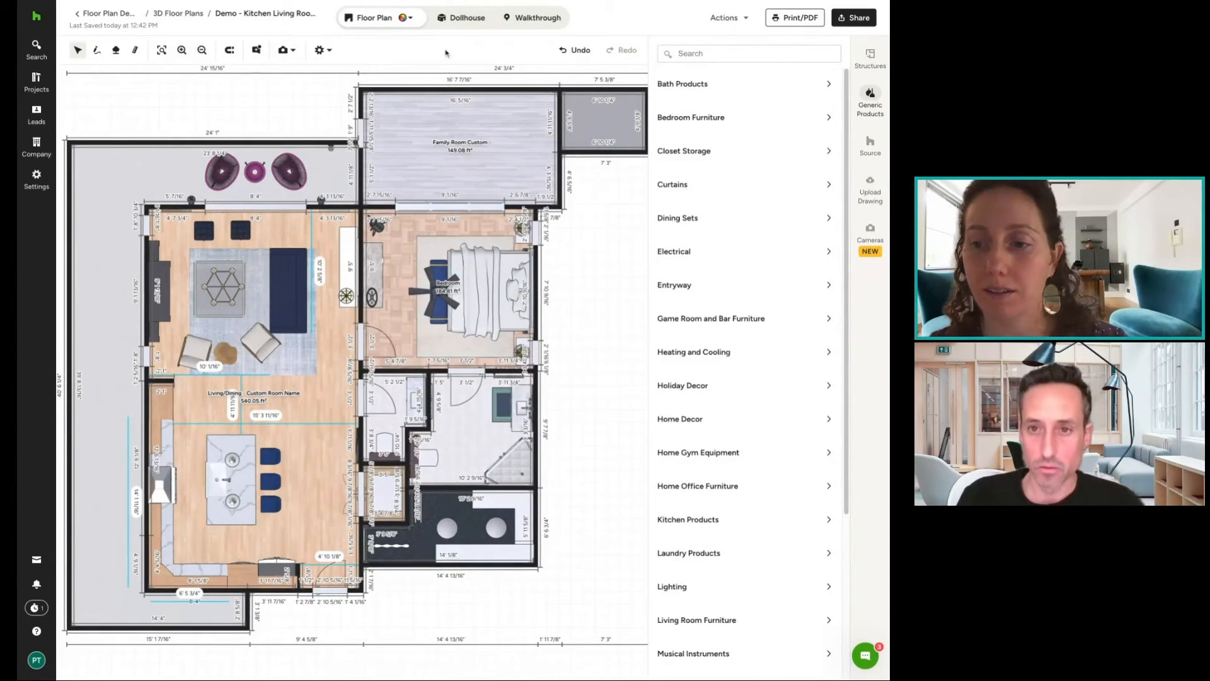
Return to the Dollhouse view and inspect the bathroom with the blue-tiled corner shower and vanity.
click(463, 17)
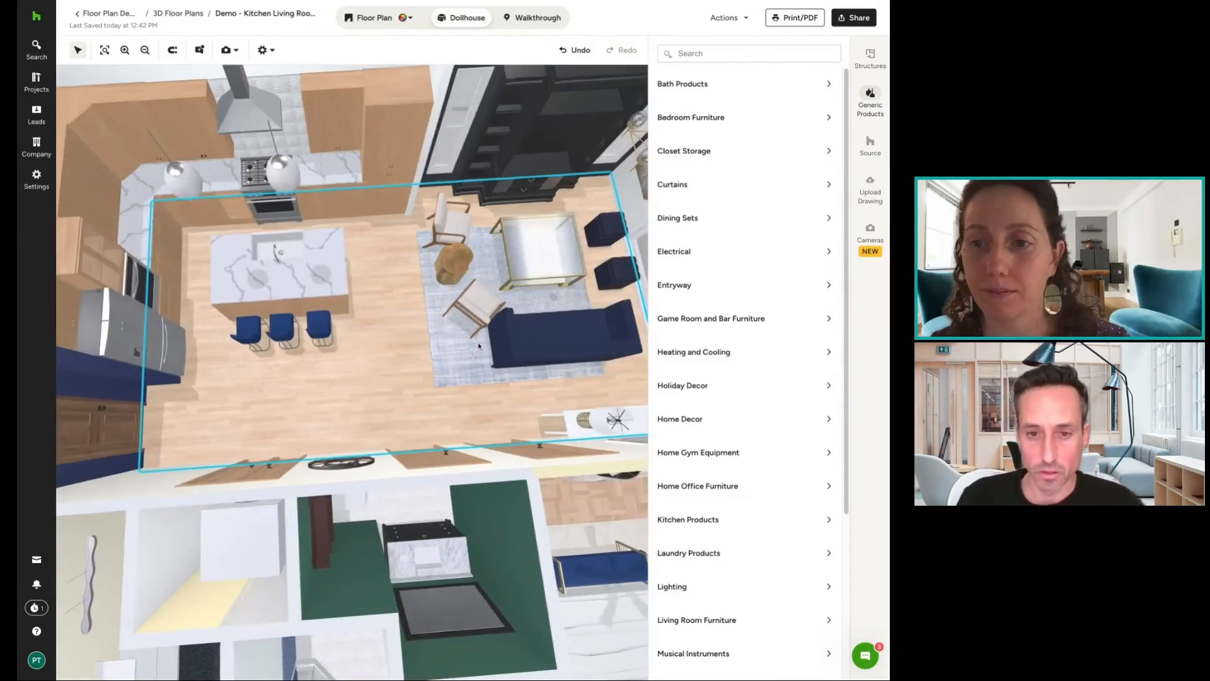
drag(479, 346, 379, 249)
drag(205, 580, 288, 470)
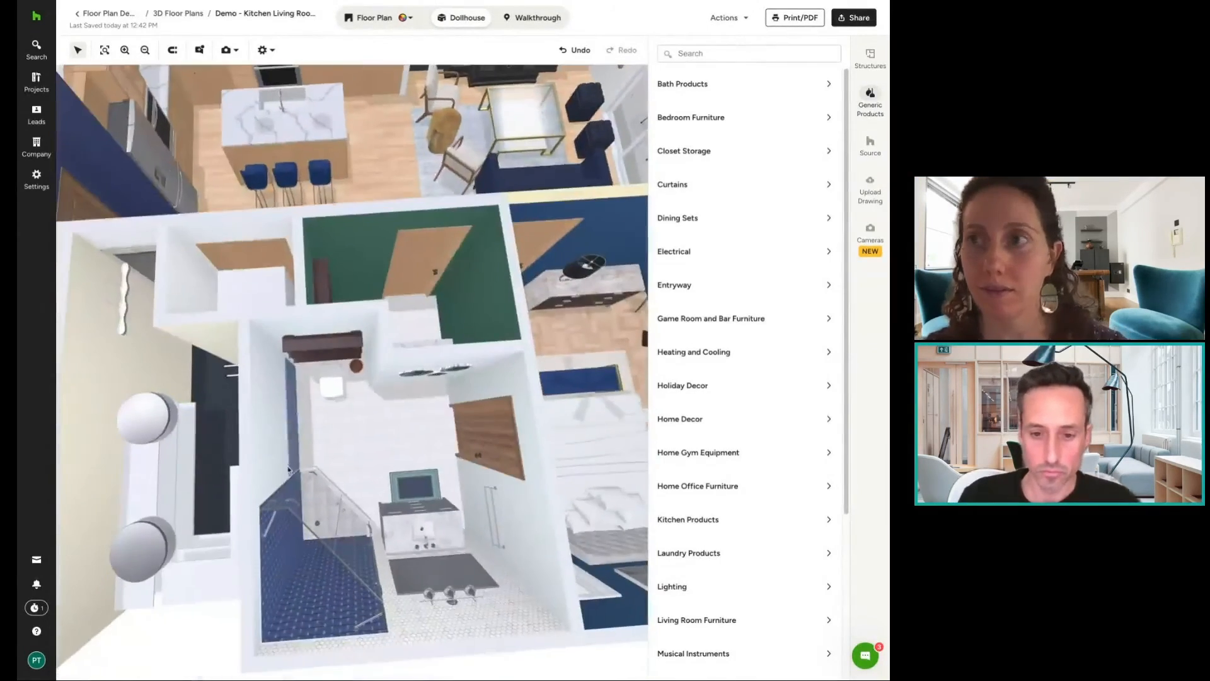
right_drag(444, 425, 331, 361)
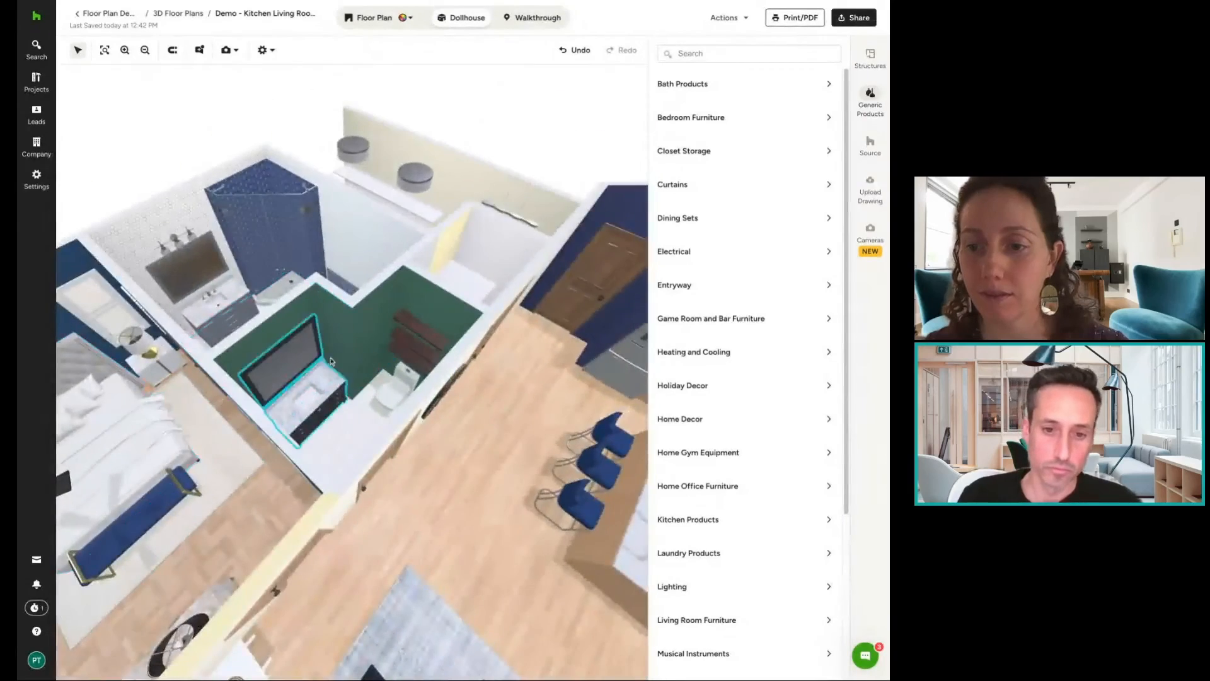
drag(331, 362, 429, 497)
scroll(429, 497, up, 5)
drag(440, 557, 450, 498)
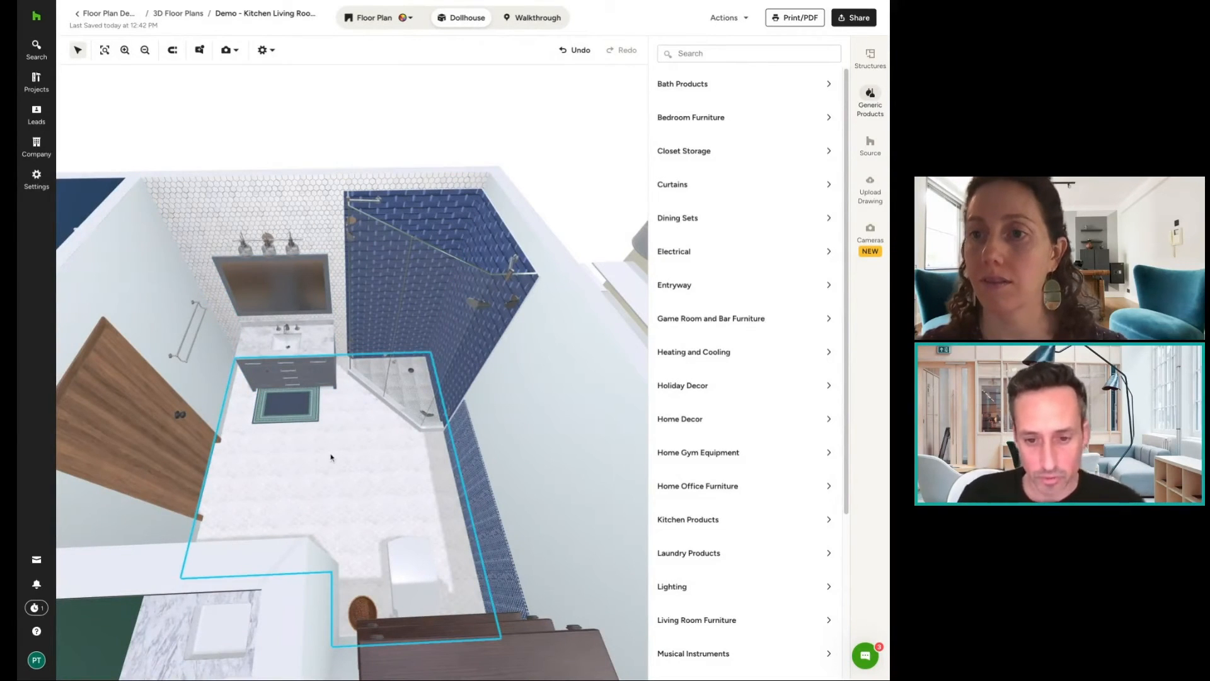
scroll(312, 121, down, 2)
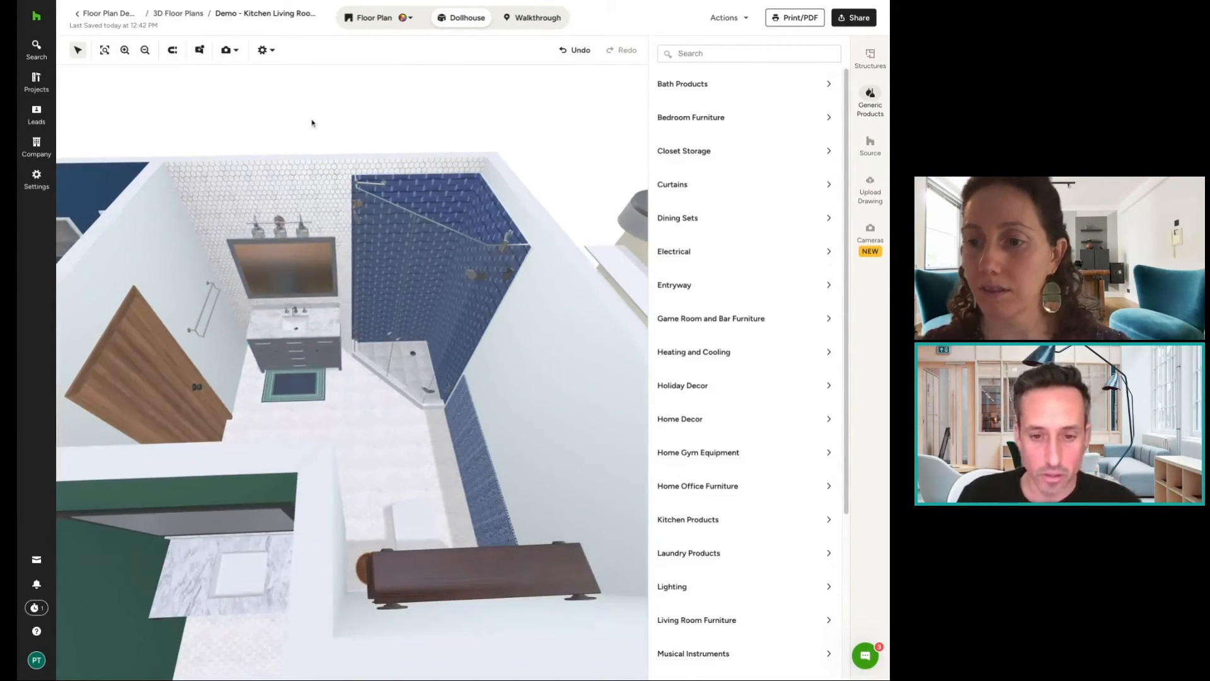
Select the bathroom floor, review the wood, tile and carpet options in the flooring library, and deselect the floor.
click(356, 428)
click(777, 206)
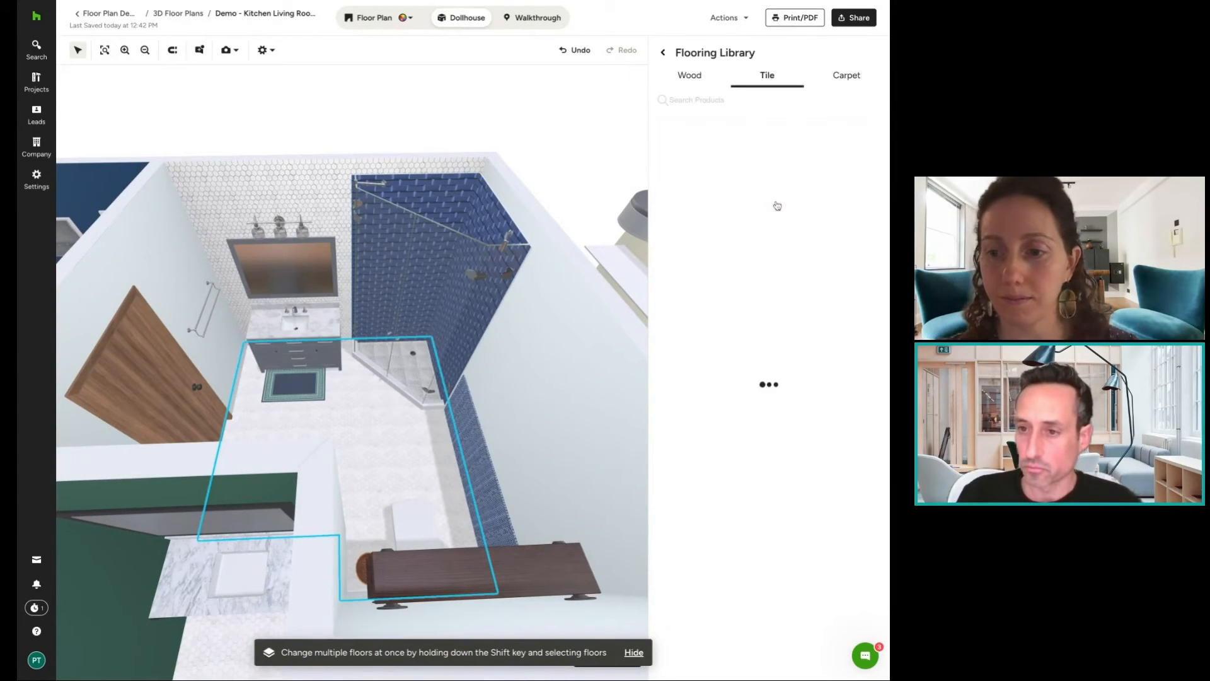
click(691, 76)
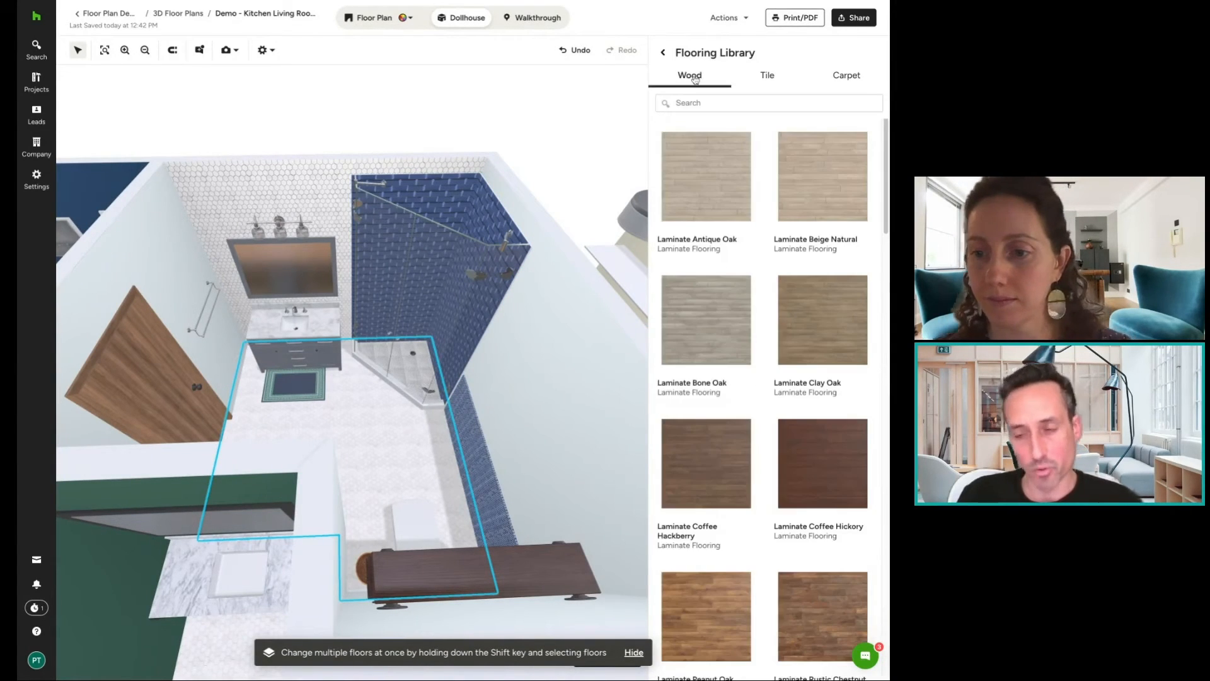
click(771, 81)
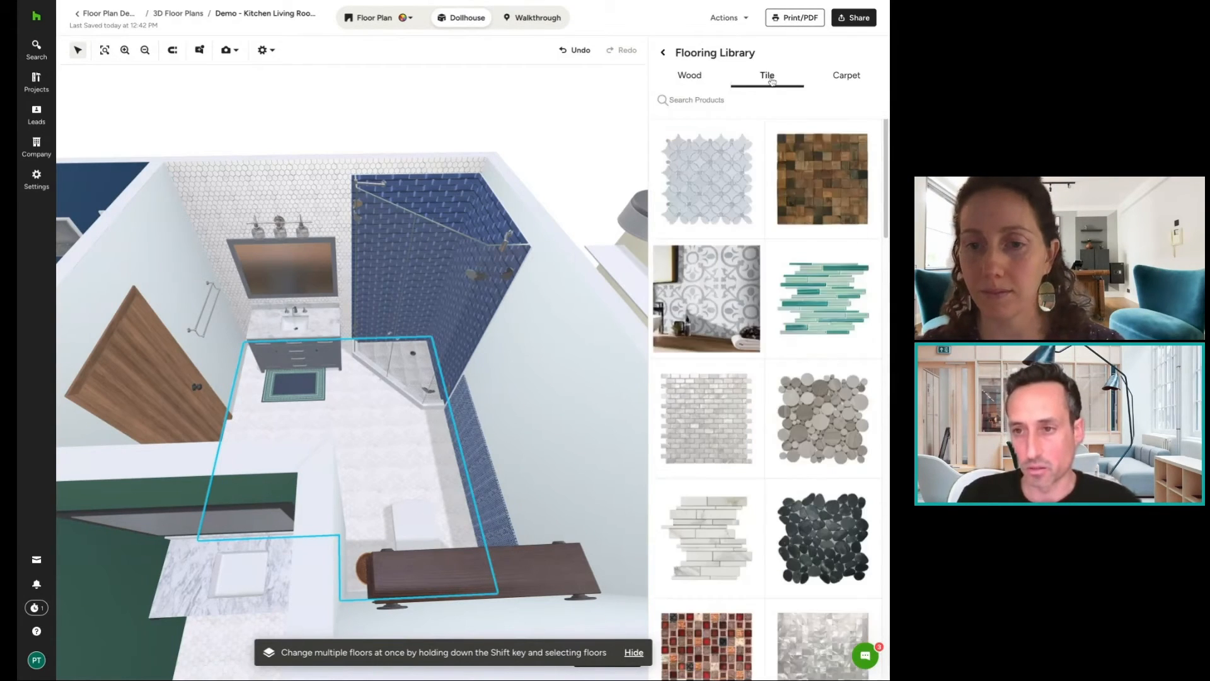
scroll(745, 267, down, 10)
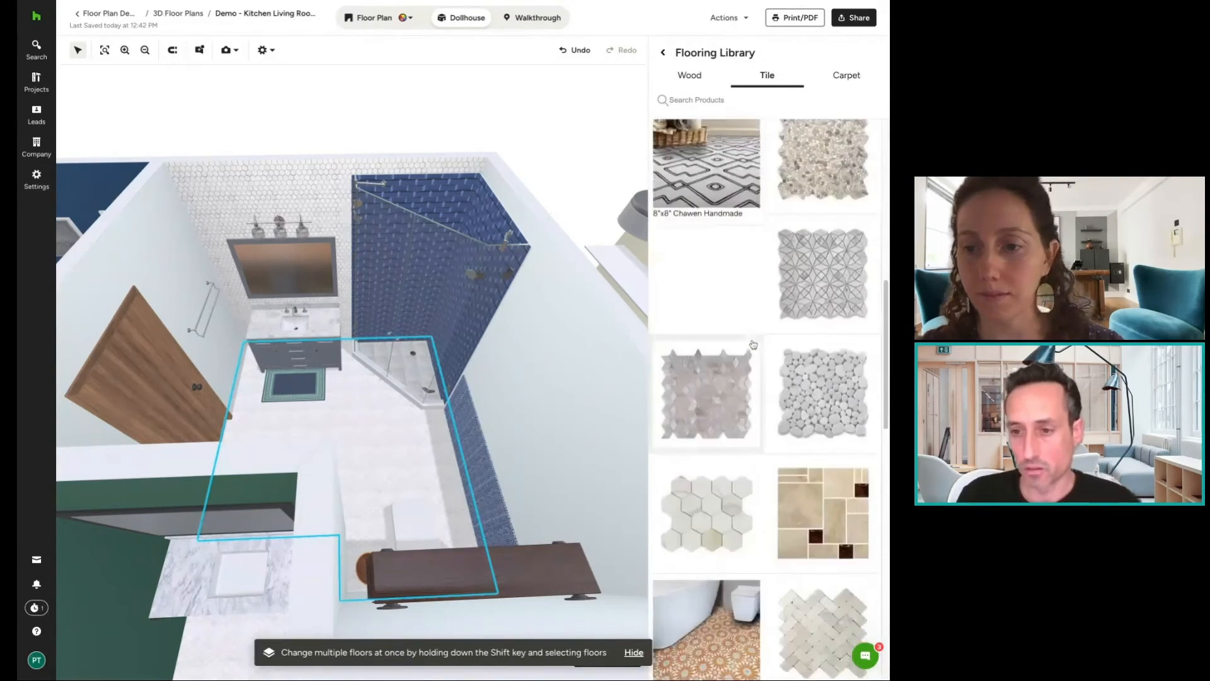
scroll(754, 345, down, 10)
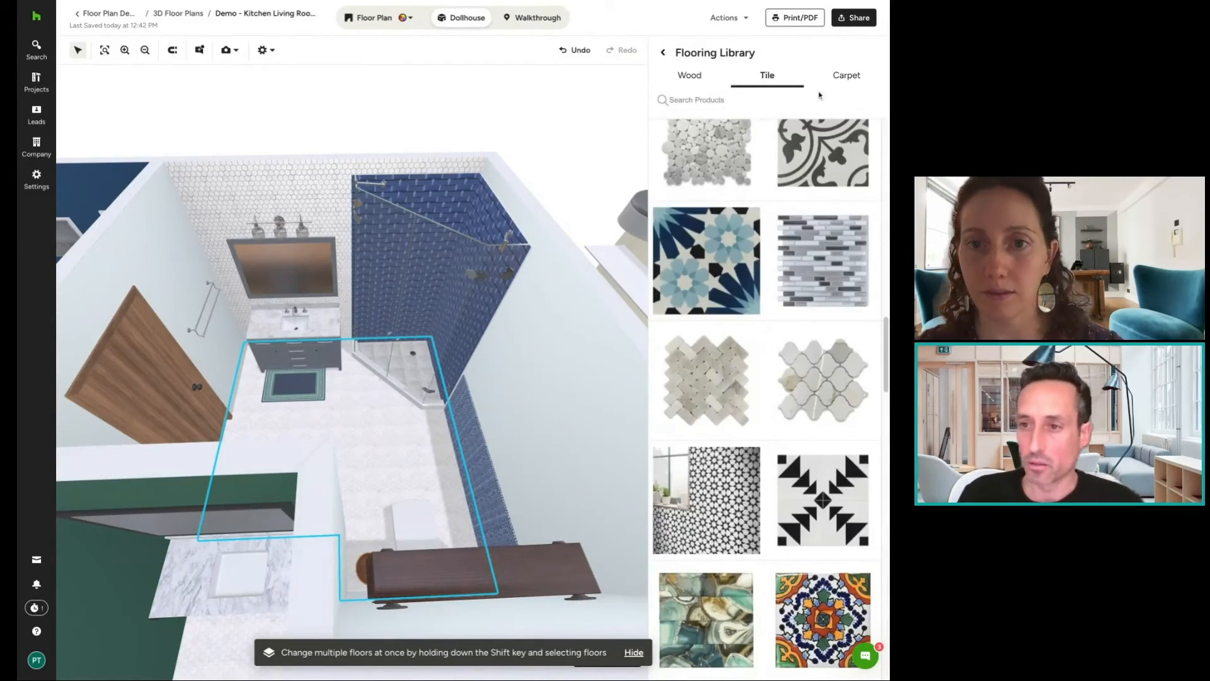
click(846, 78)
click(770, 81)
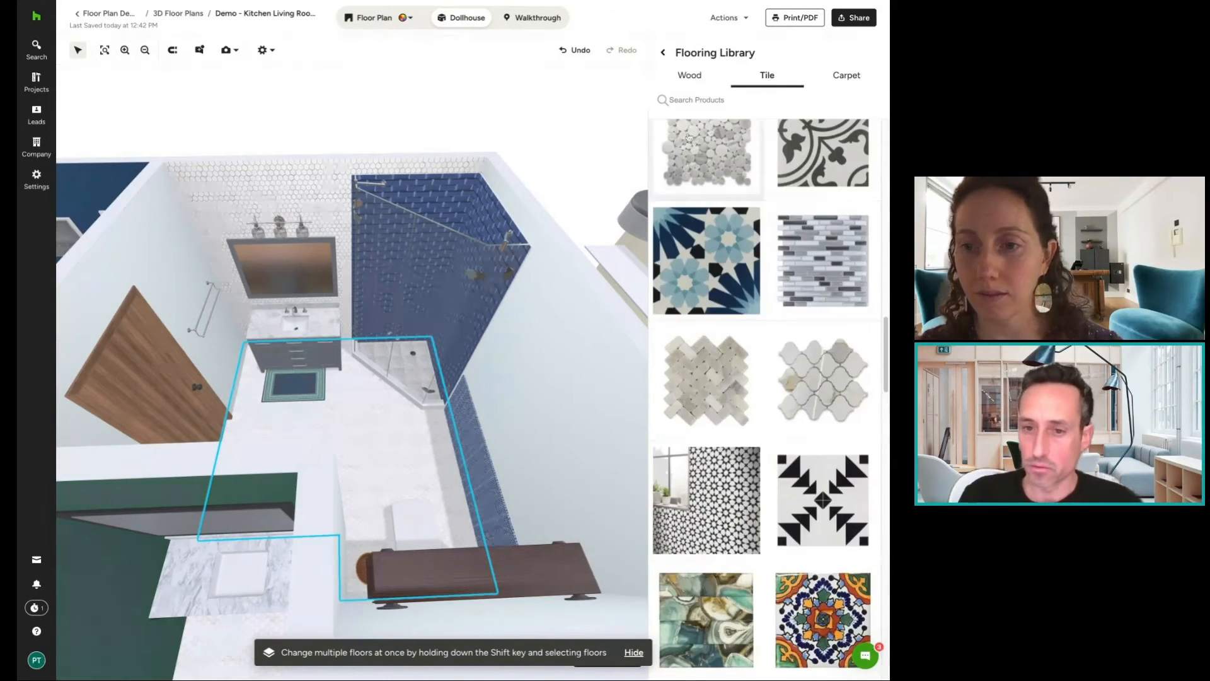
click(441, 114)
Select the corner shower, review the tile options for its floor finish, and deselect the shower.
scroll(378, 127, down, 3)
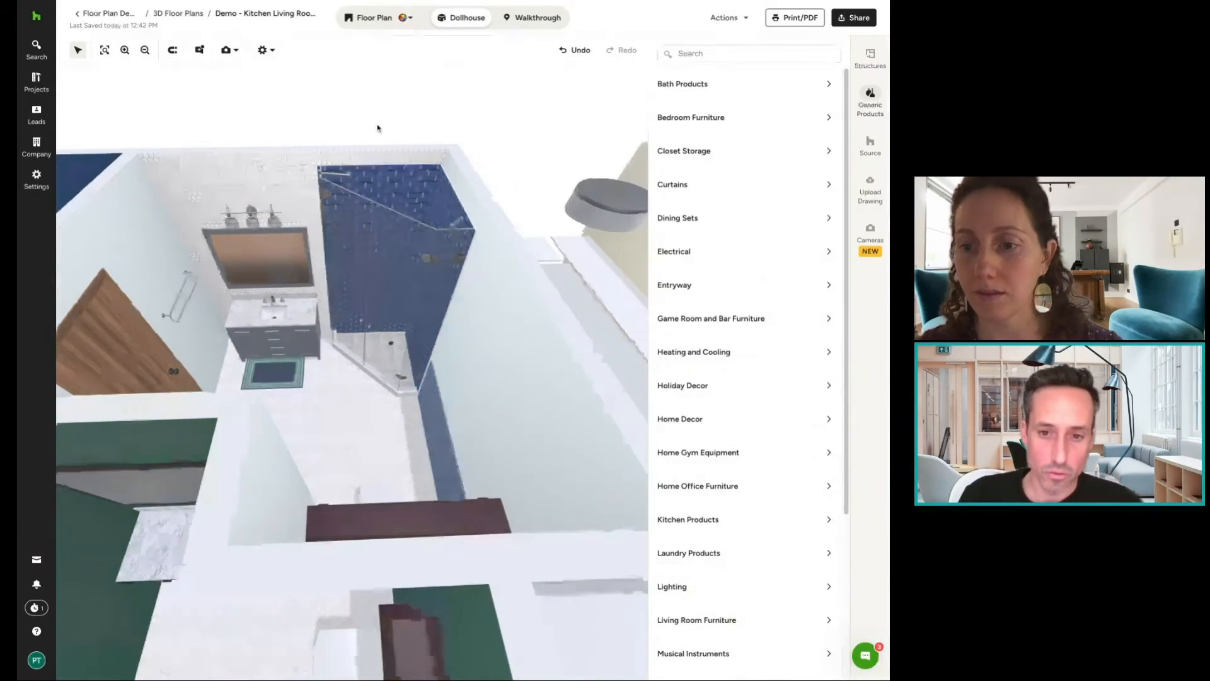
click(407, 232)
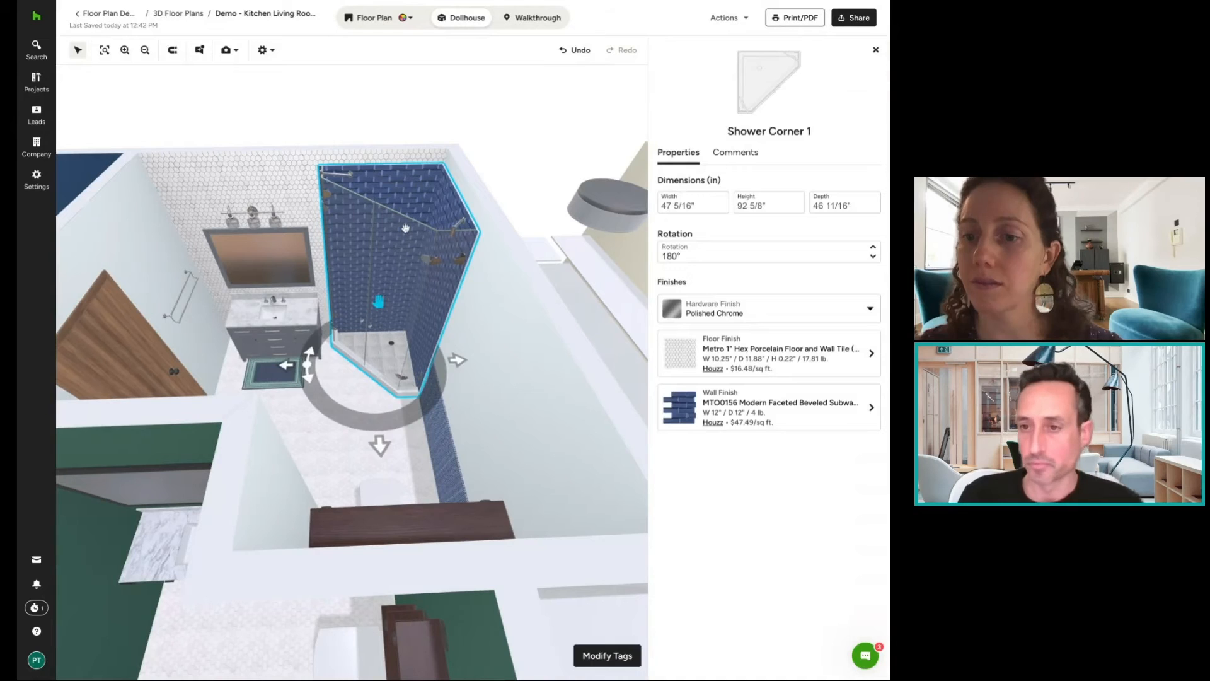
click(780, 350)
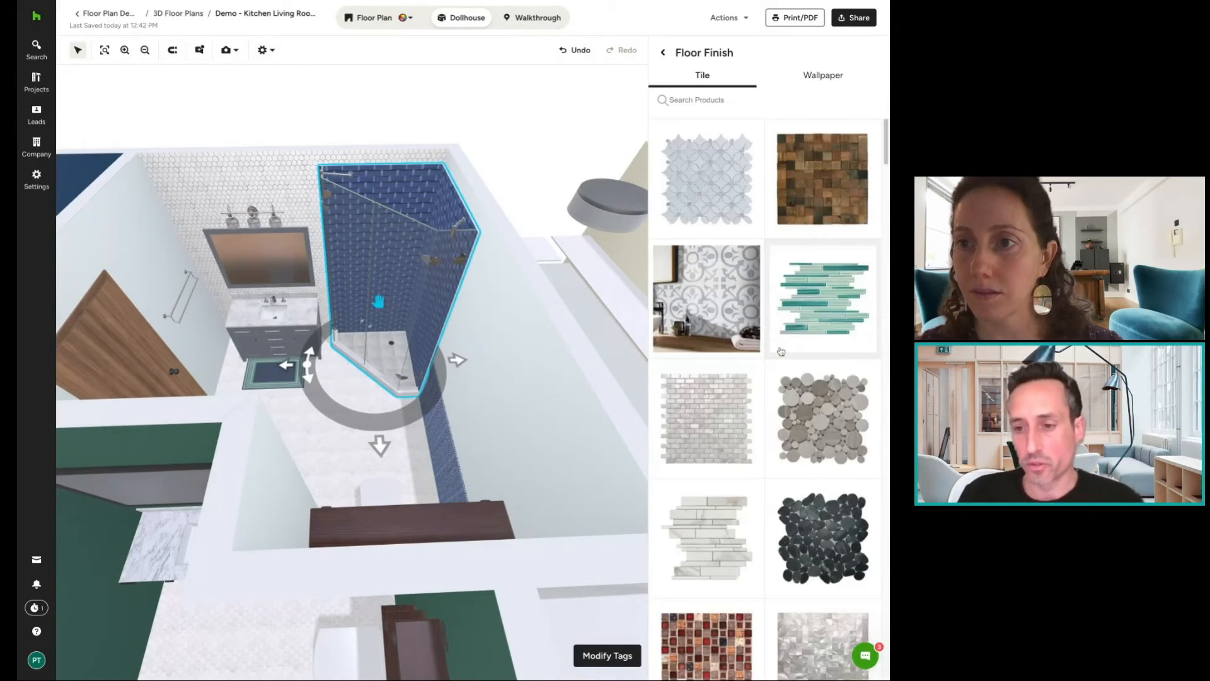
scroll(757, 369, down, 4)
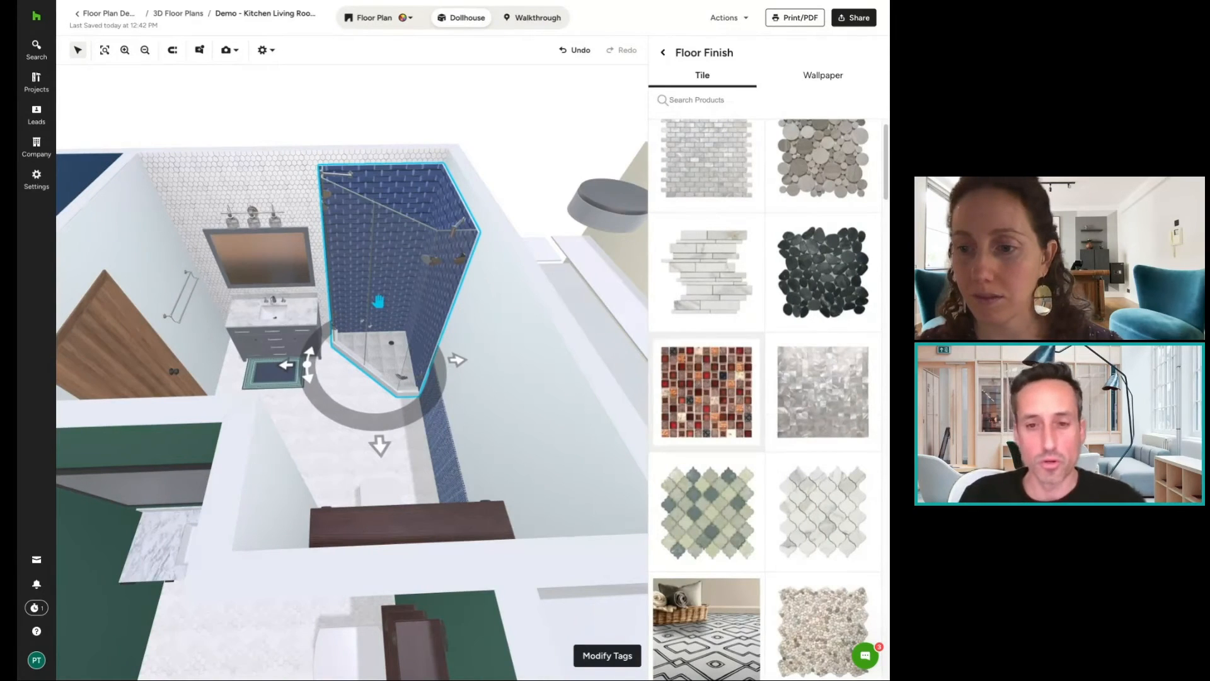
click(663, 53)
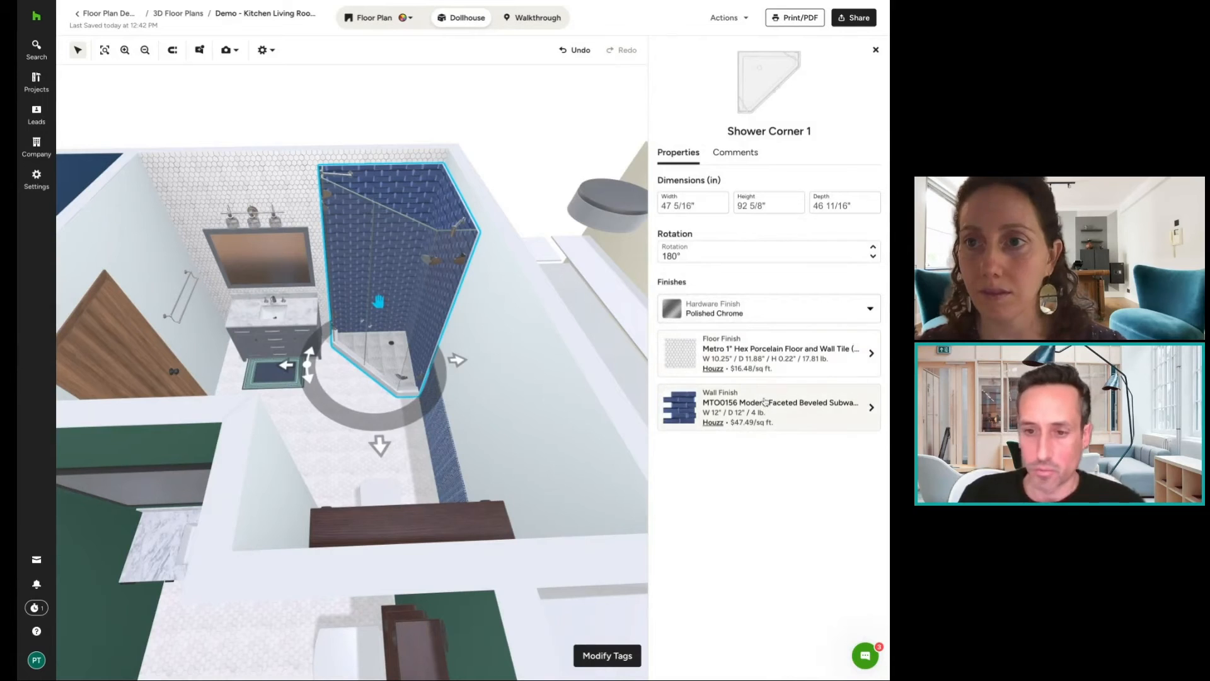
click(512, 169)
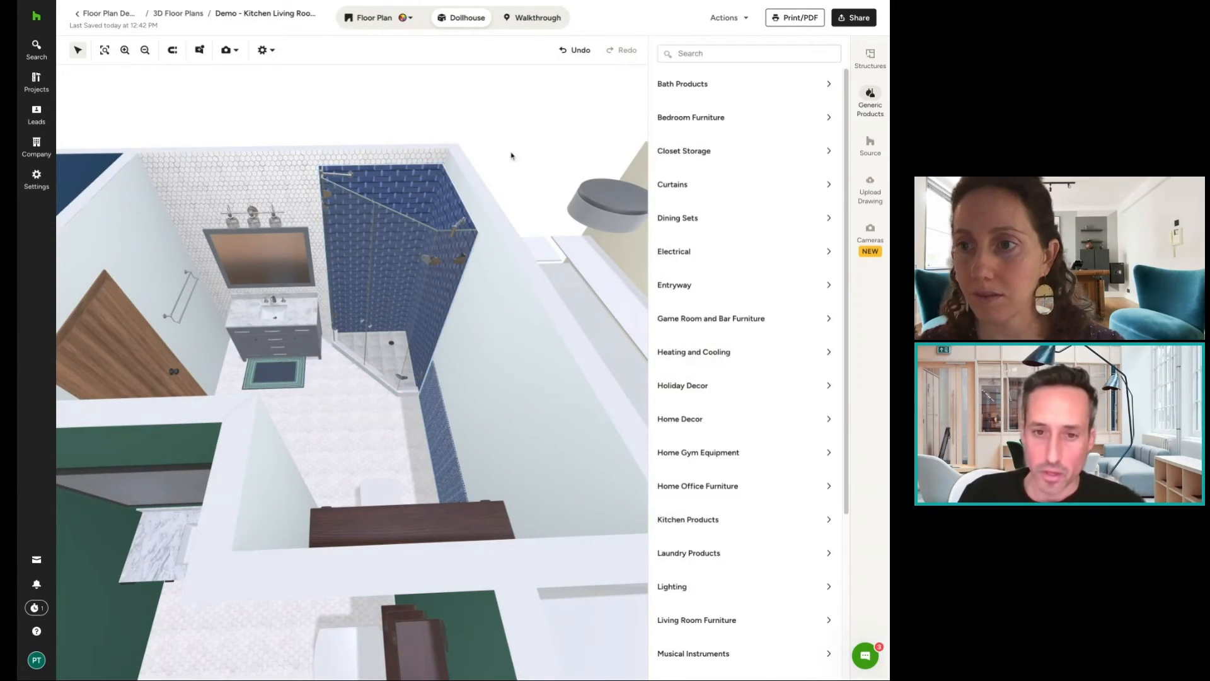
Select the blue penny-tile backsplash beside the corner shower and look at its available tile finishes.
scroll(512, 155, up, 2)
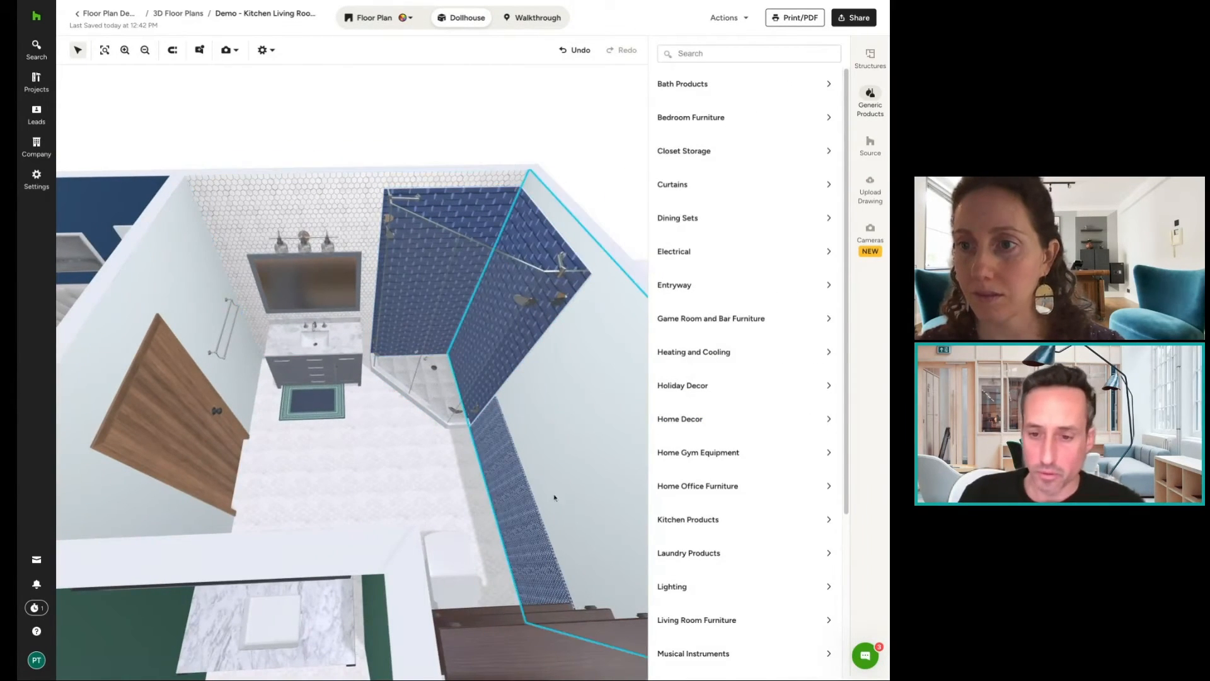
drag(573, 160, 549, 131)
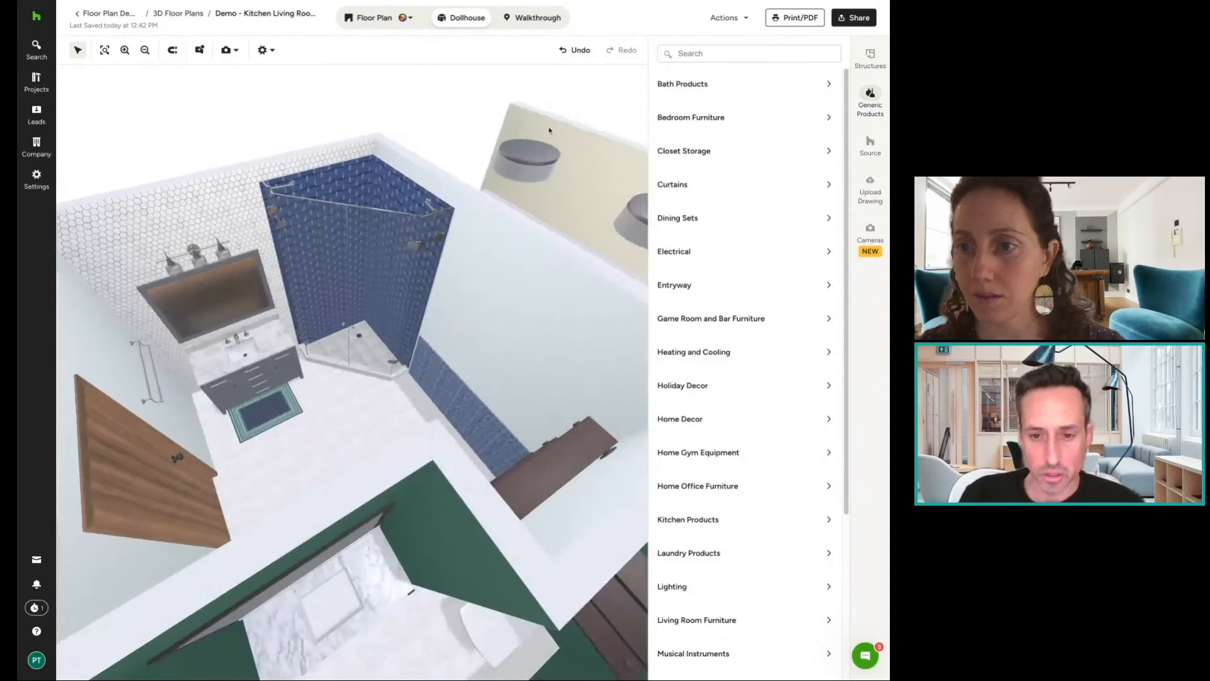
scroll(344, 112, down, 2)
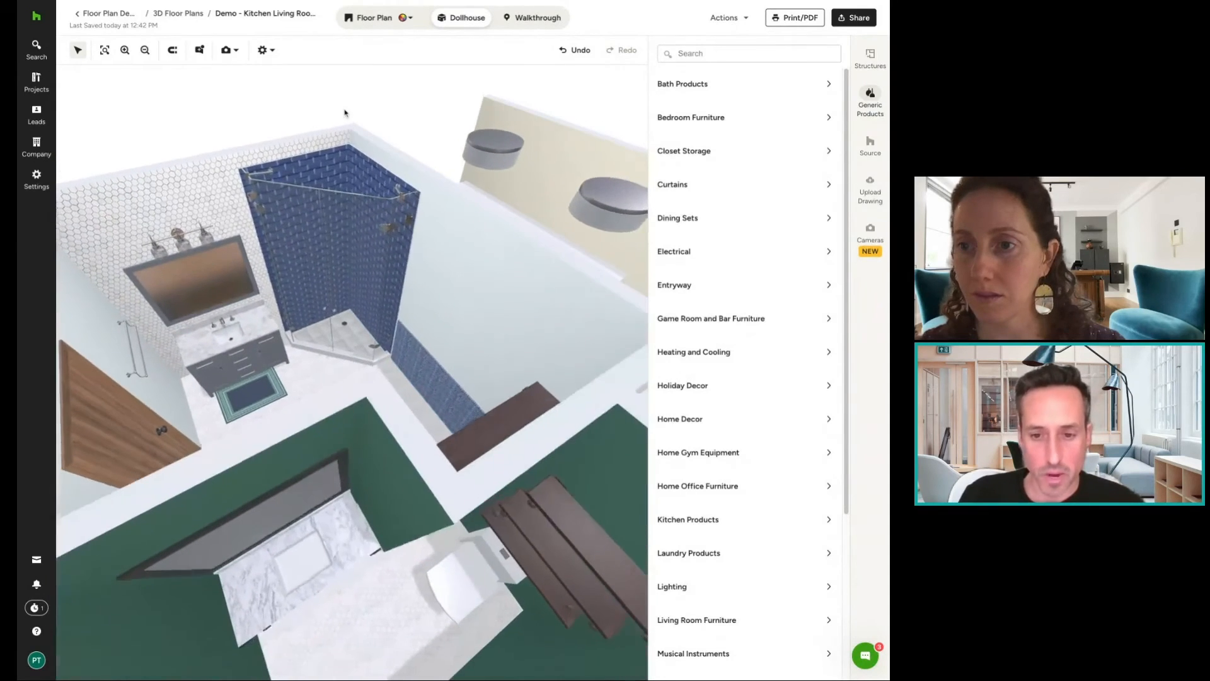
click(426, 384)
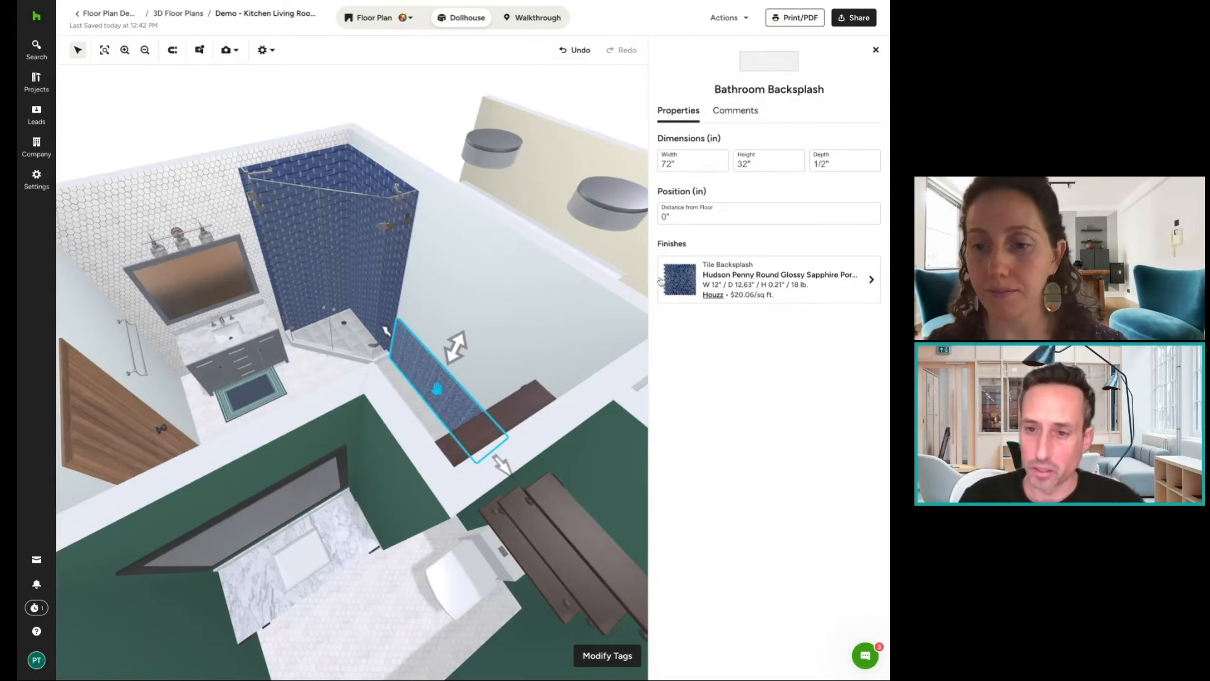
scroll(454, 391, up, 3)
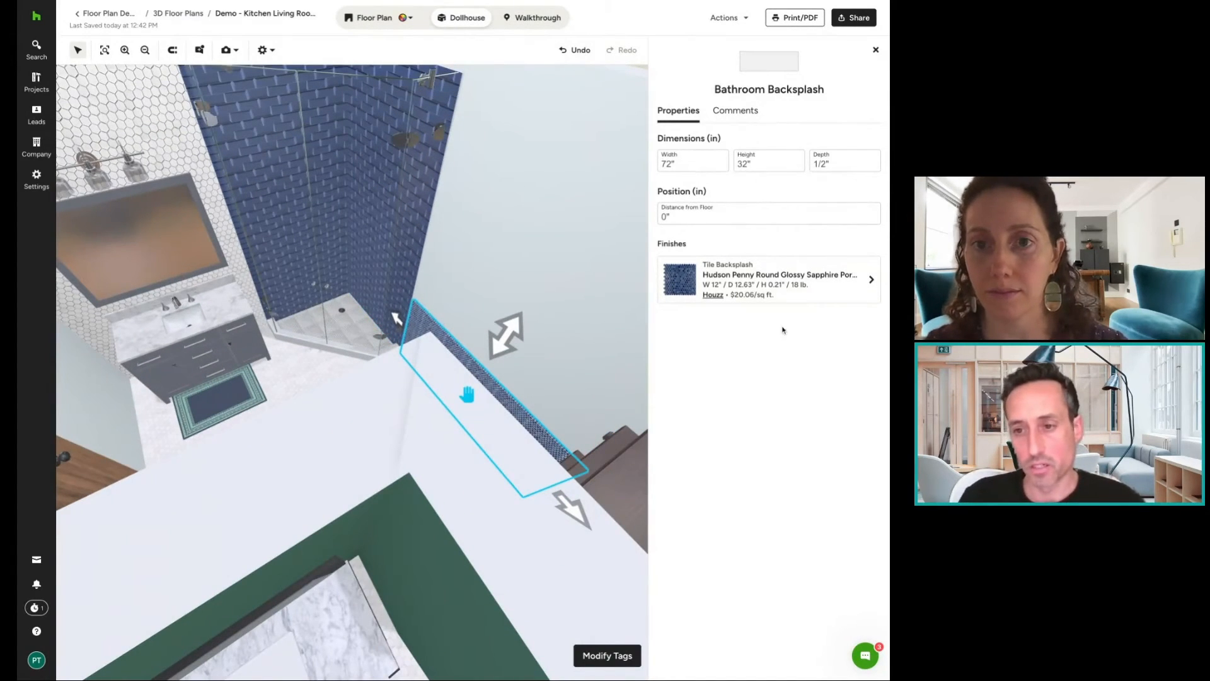
click(774, 284)
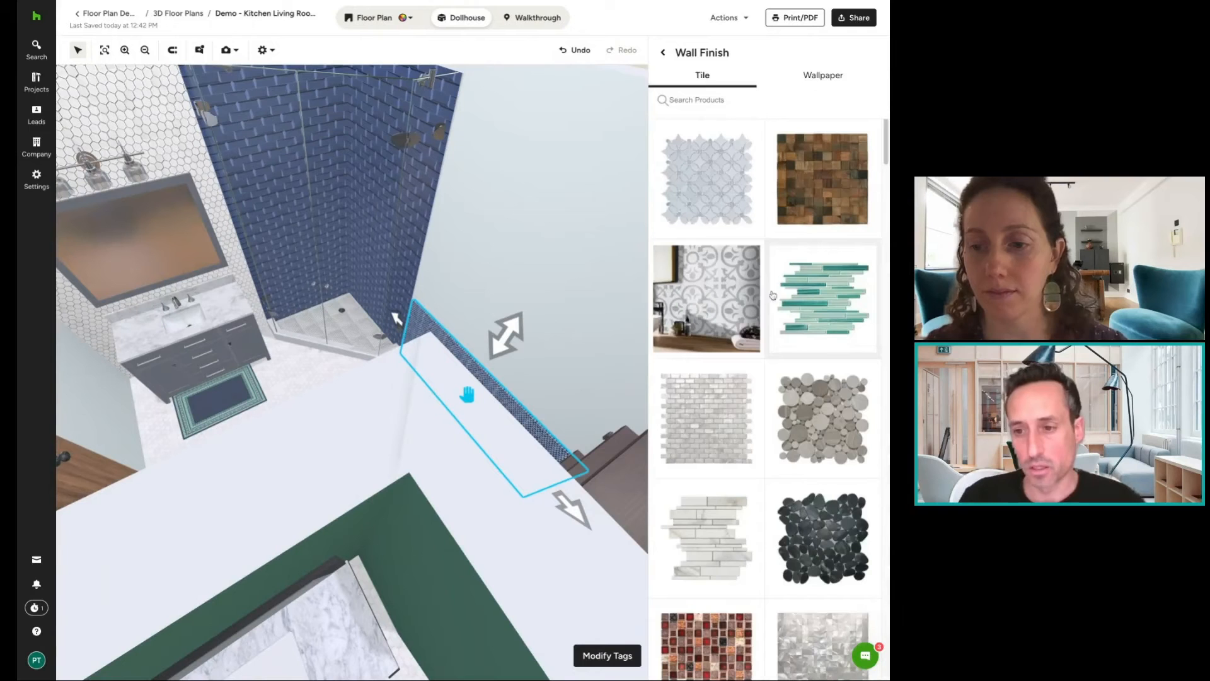
Raise the bathroom backsplash to 27 13/16" above the floor and set its height to 50".
click(508, 327)
drag(509, 326, 573, 237)
scroll(491, 334, down, 4)
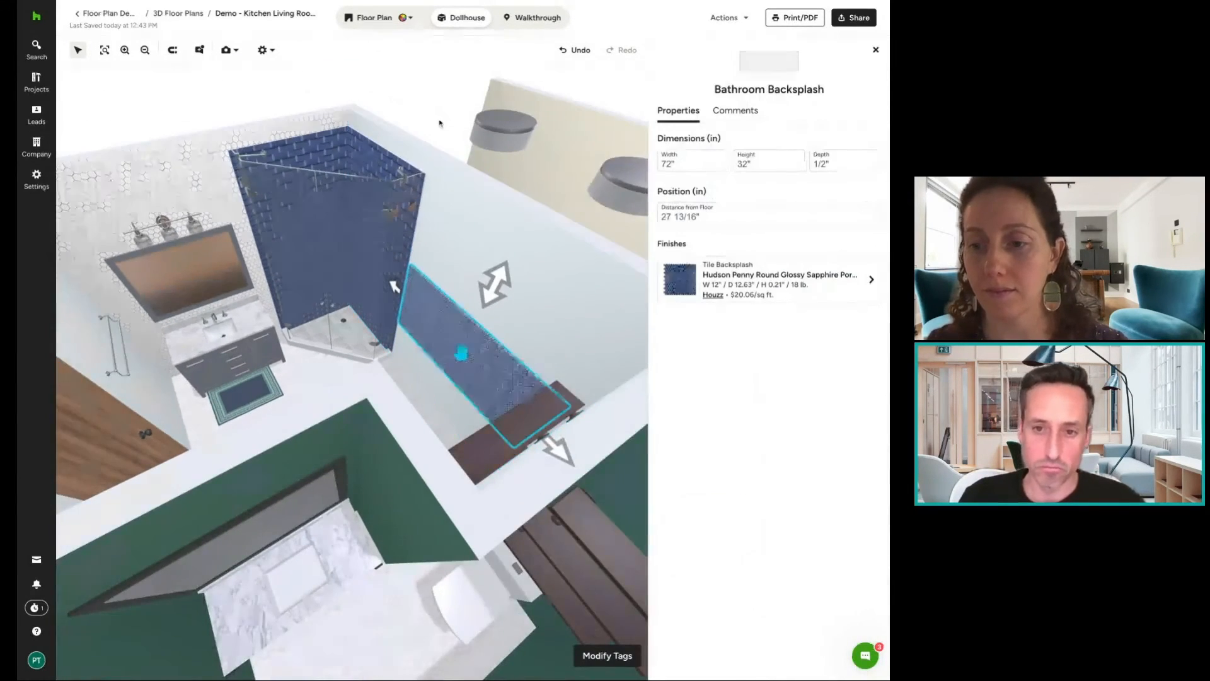
click(438, 101)
click(429, 328)
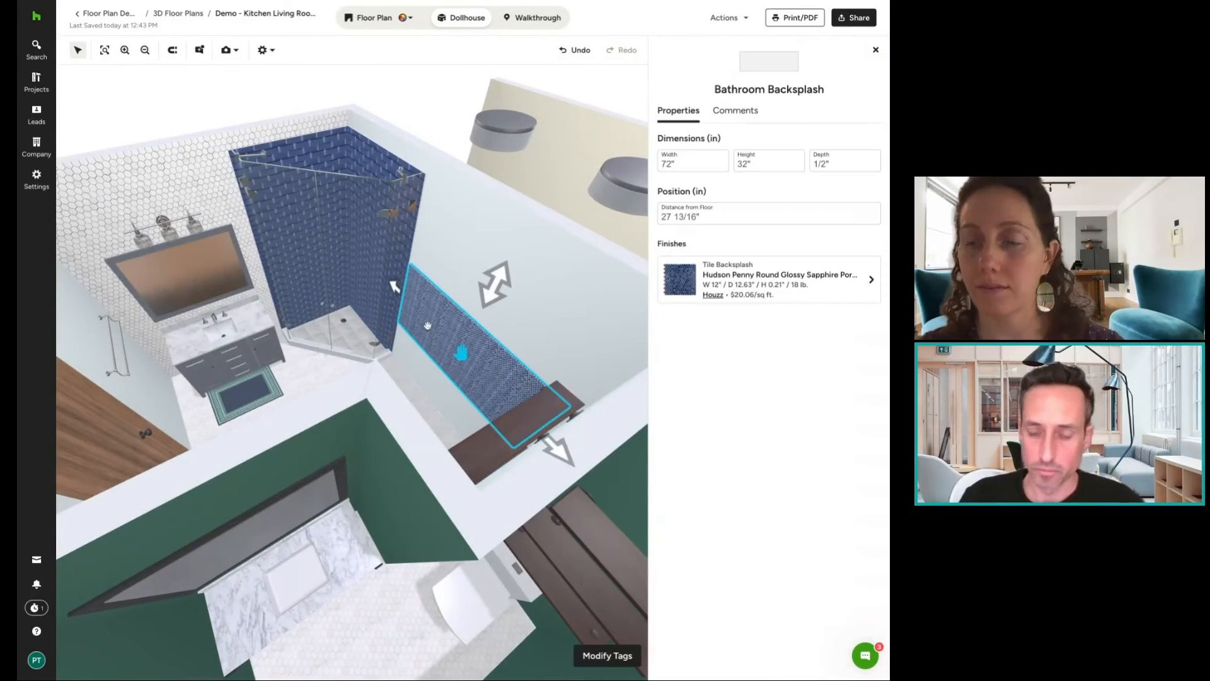
click(758, 164)
text(50)
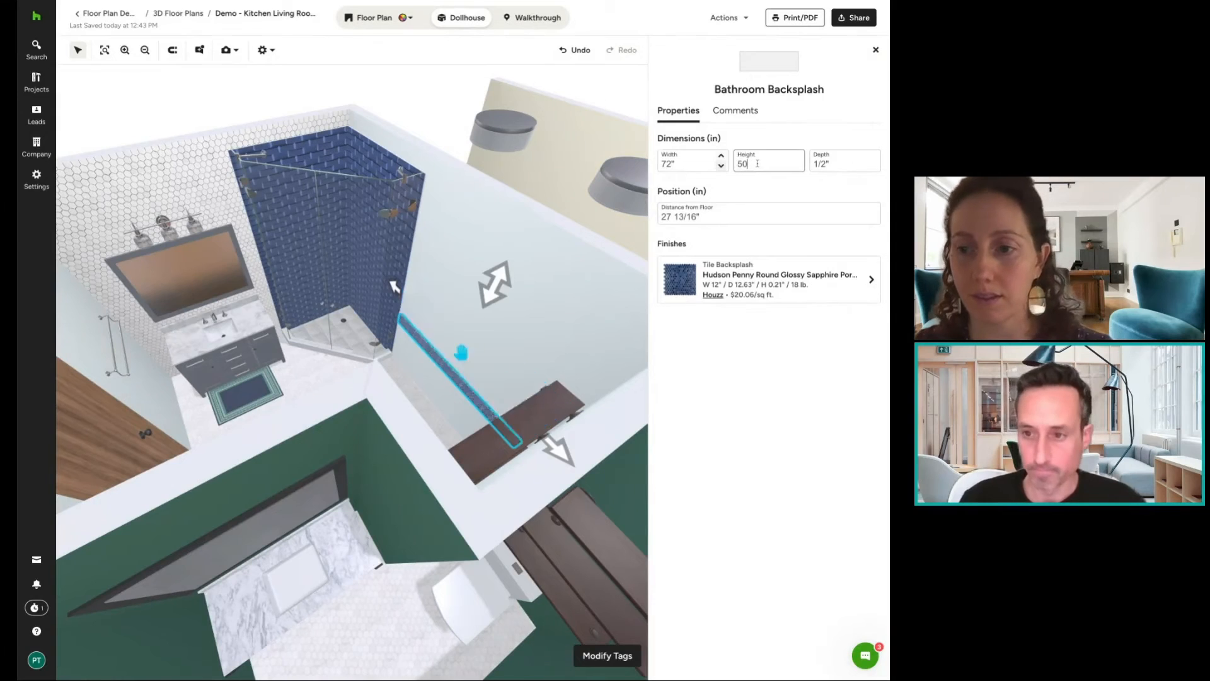
click(424, 107)
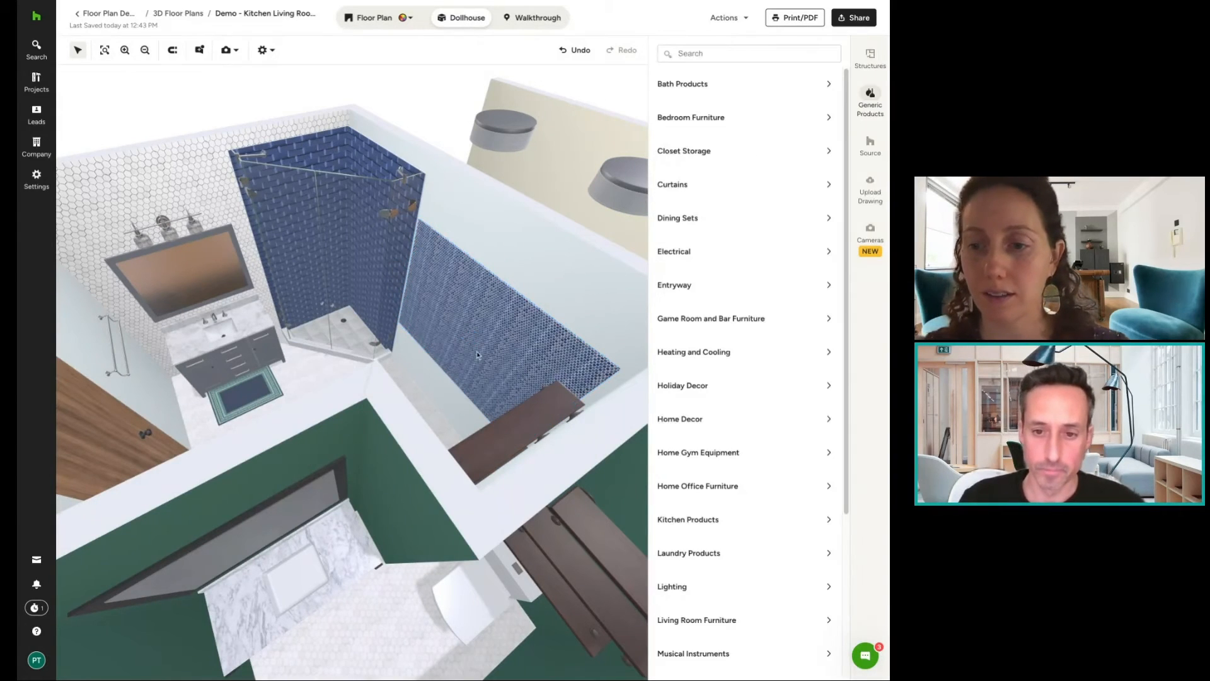
Lower the bathroom backsplash along the wall toward the floor and deselect it.
click(478, 341)
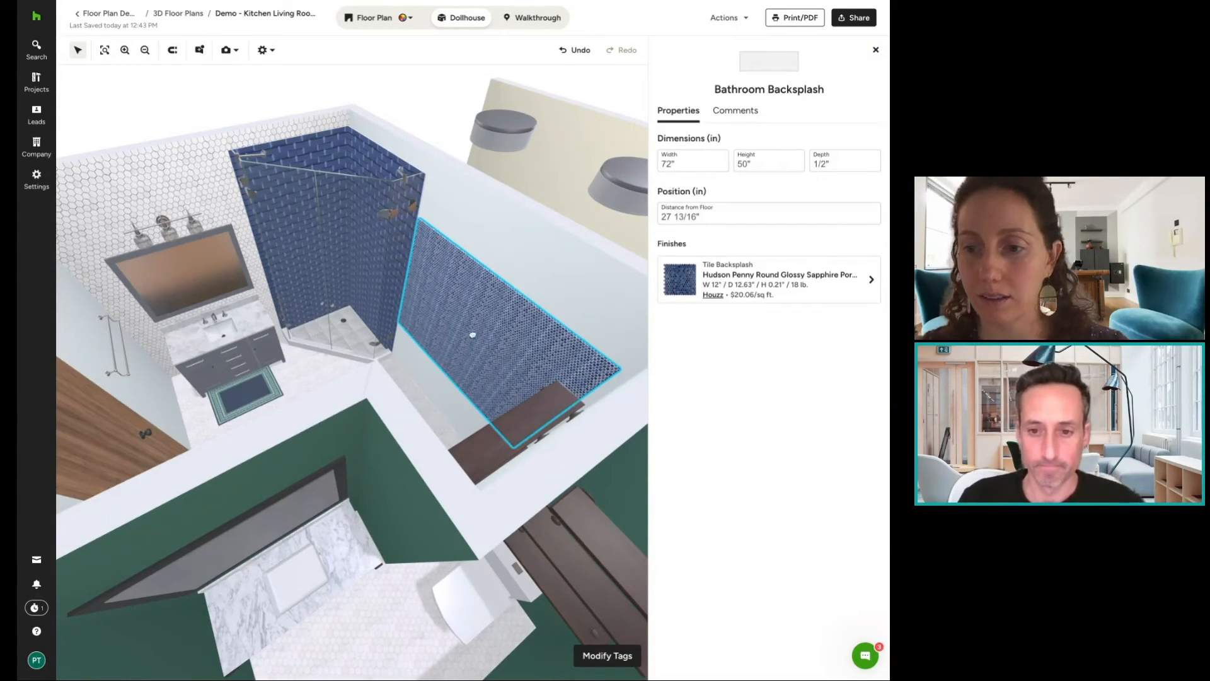
drag(529, 217, 514, 238)
click(454, 114)
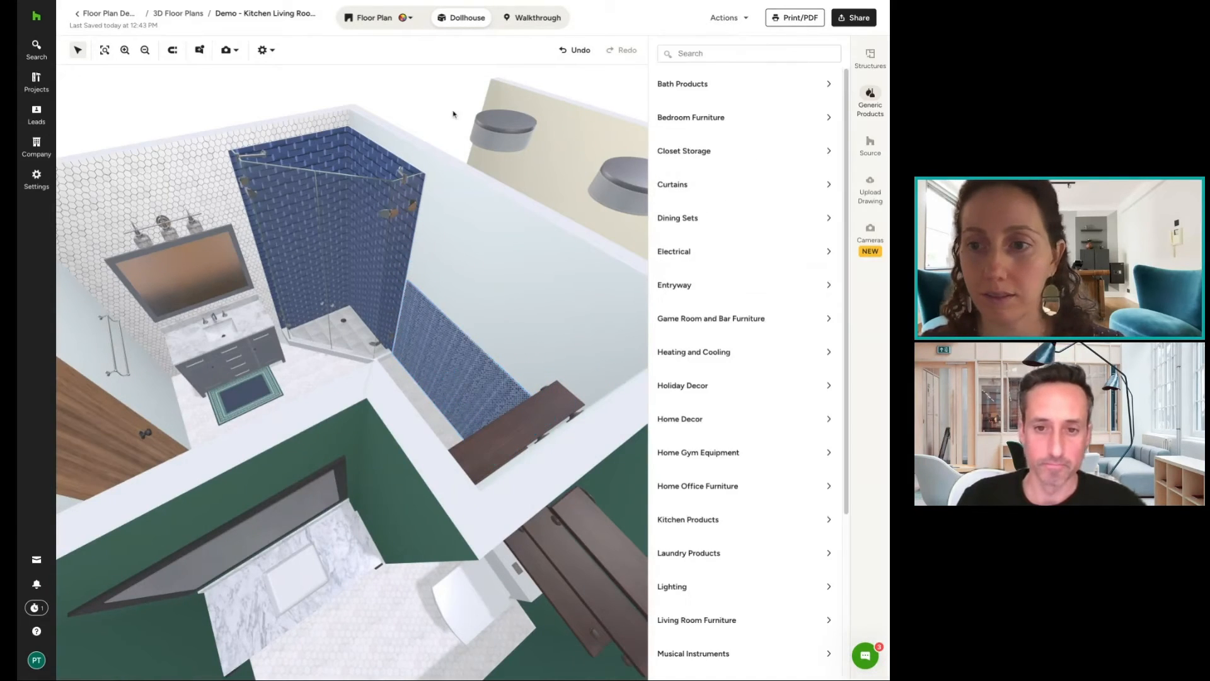
Select the bathroom wall above the backsplash and review the Benjamin Moore and Sherwin-Williams wall colors without changing the paint.
click(477, 239)
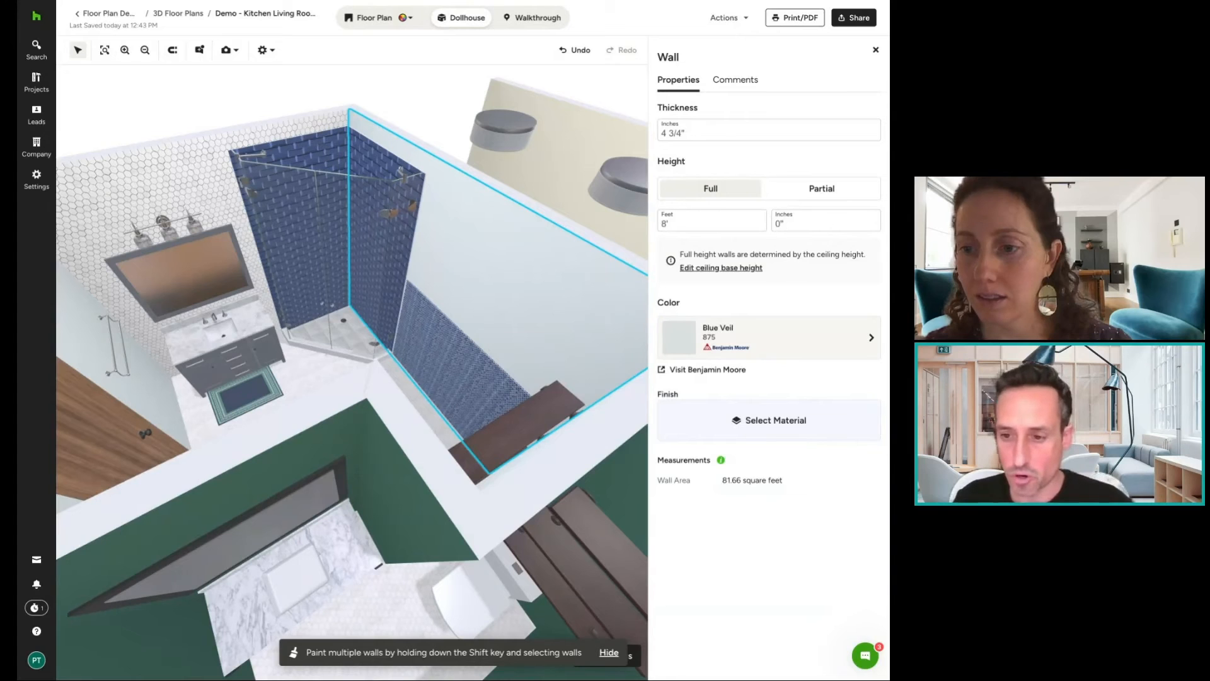
click(729, 334)
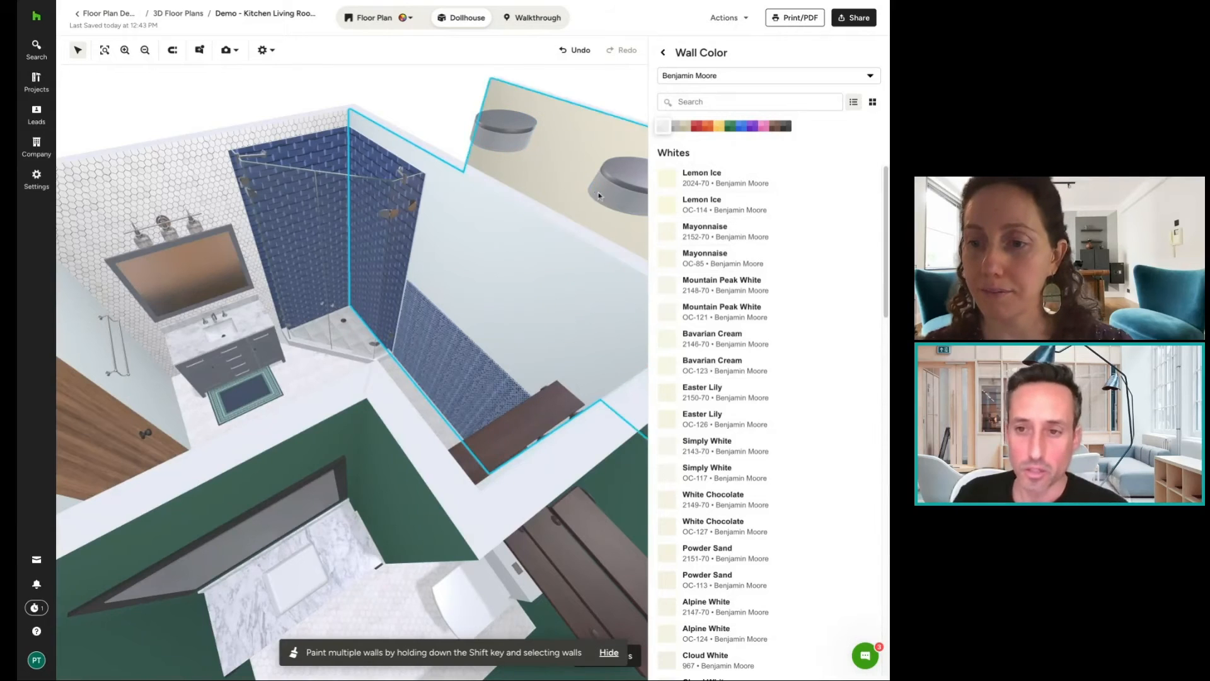
click(721, 397)
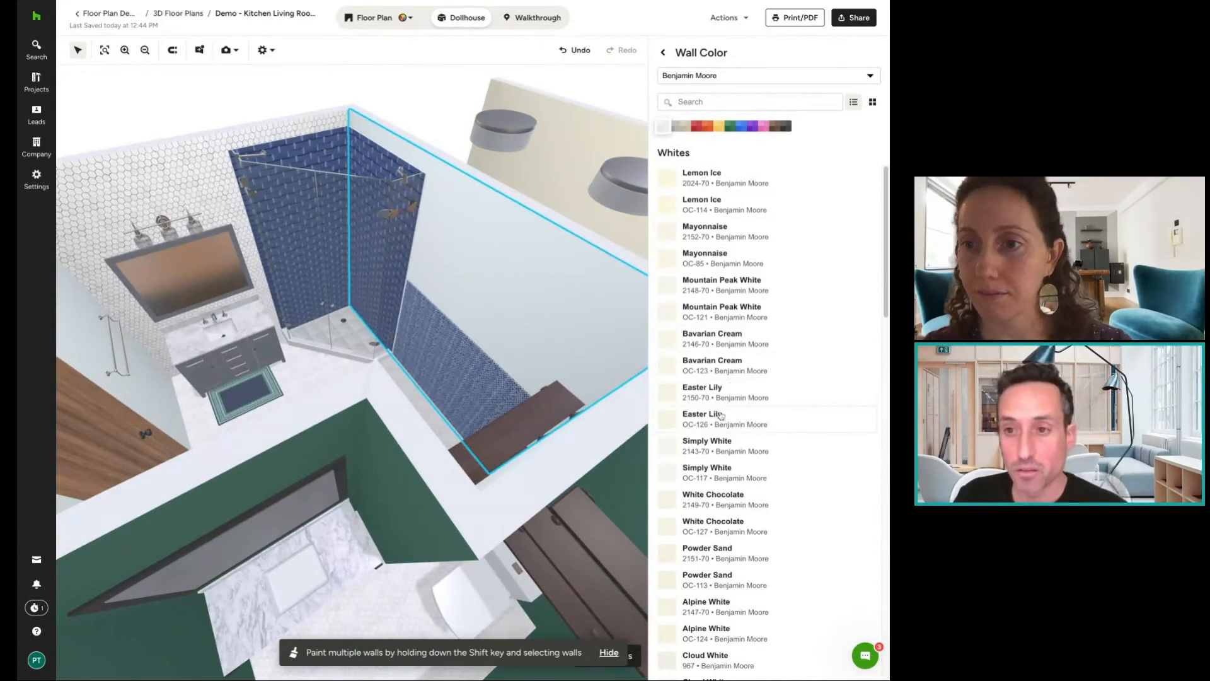
click(697, 74)
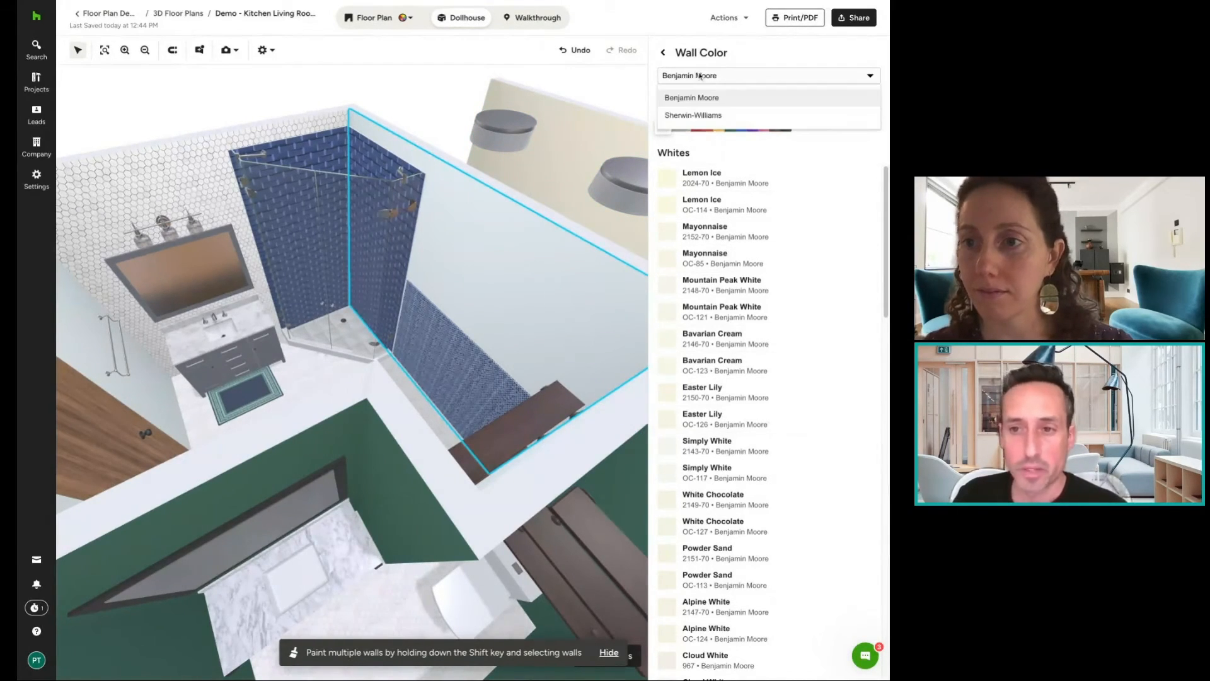
click(709, 117)
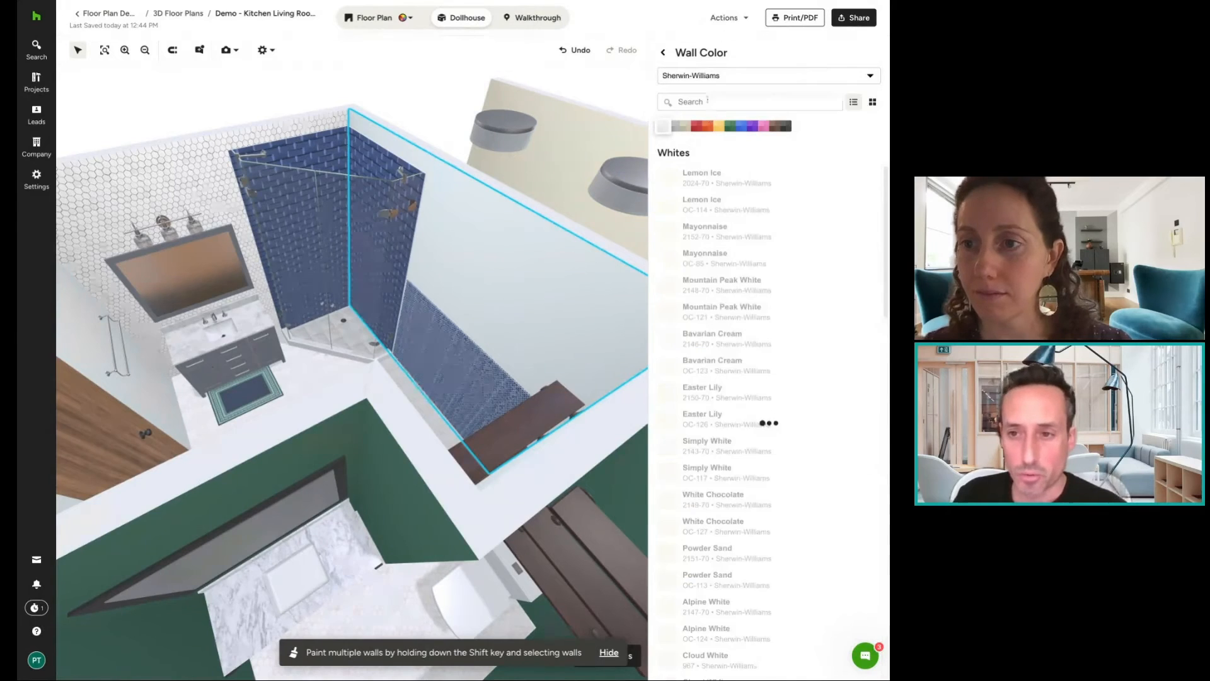
click(686, 75)
click(690, 97)
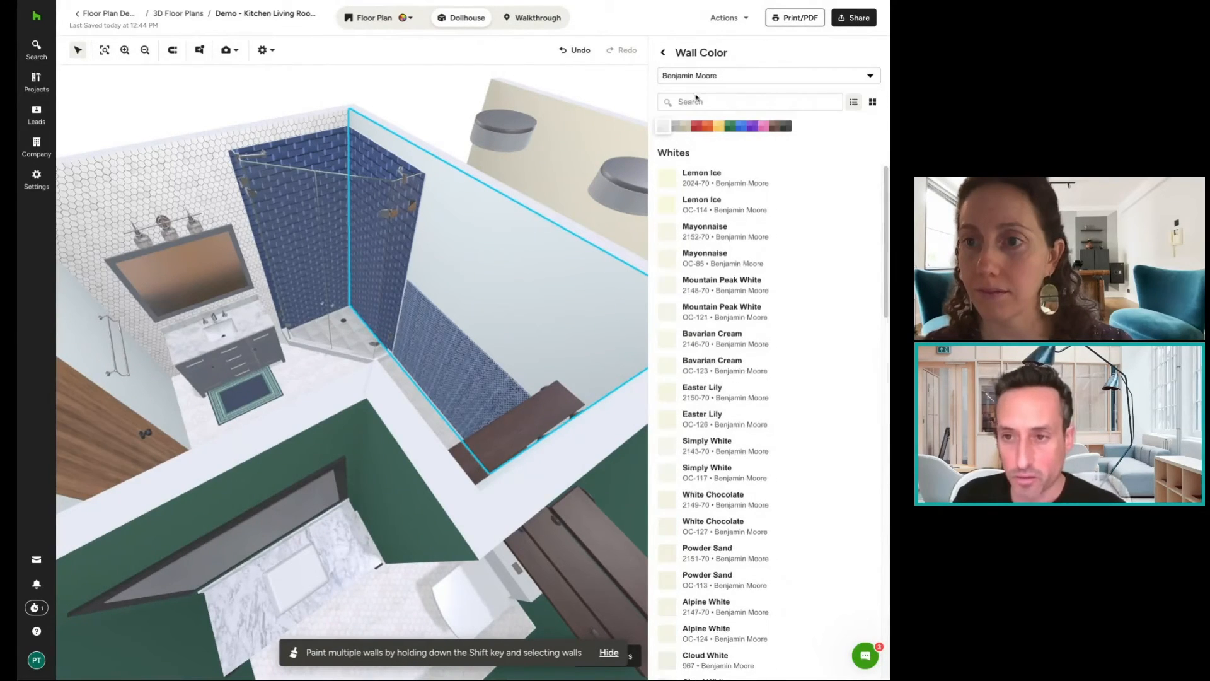
click(663, 53)
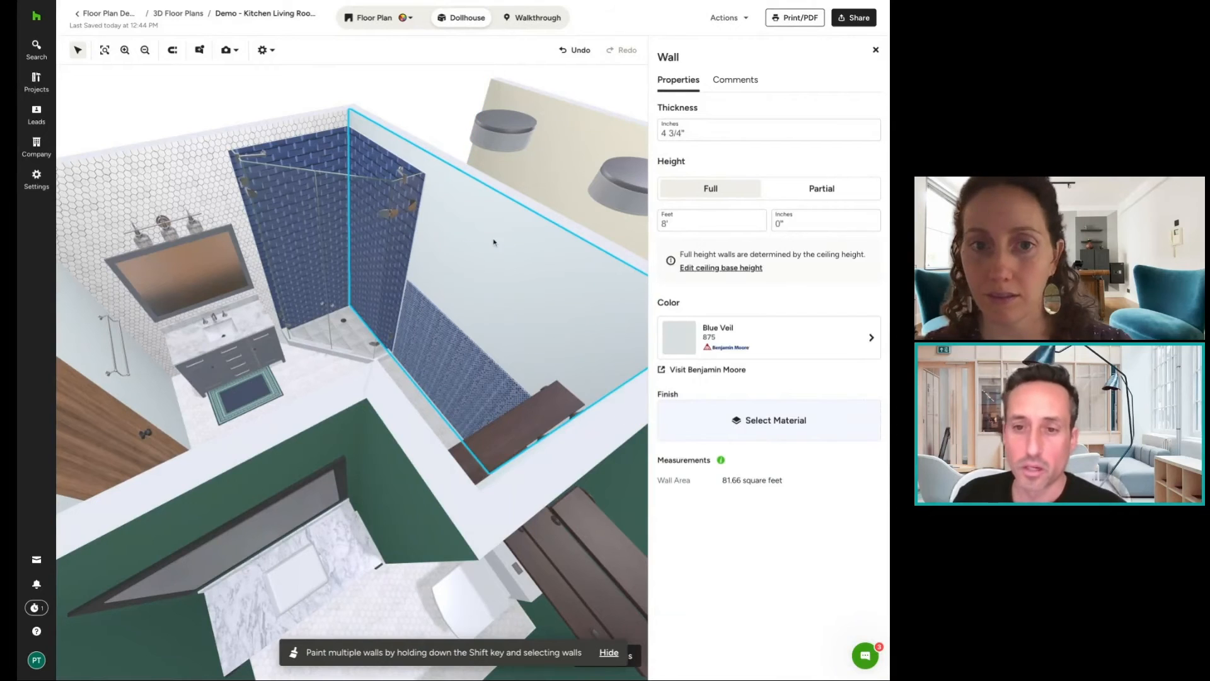
click(768, 339)
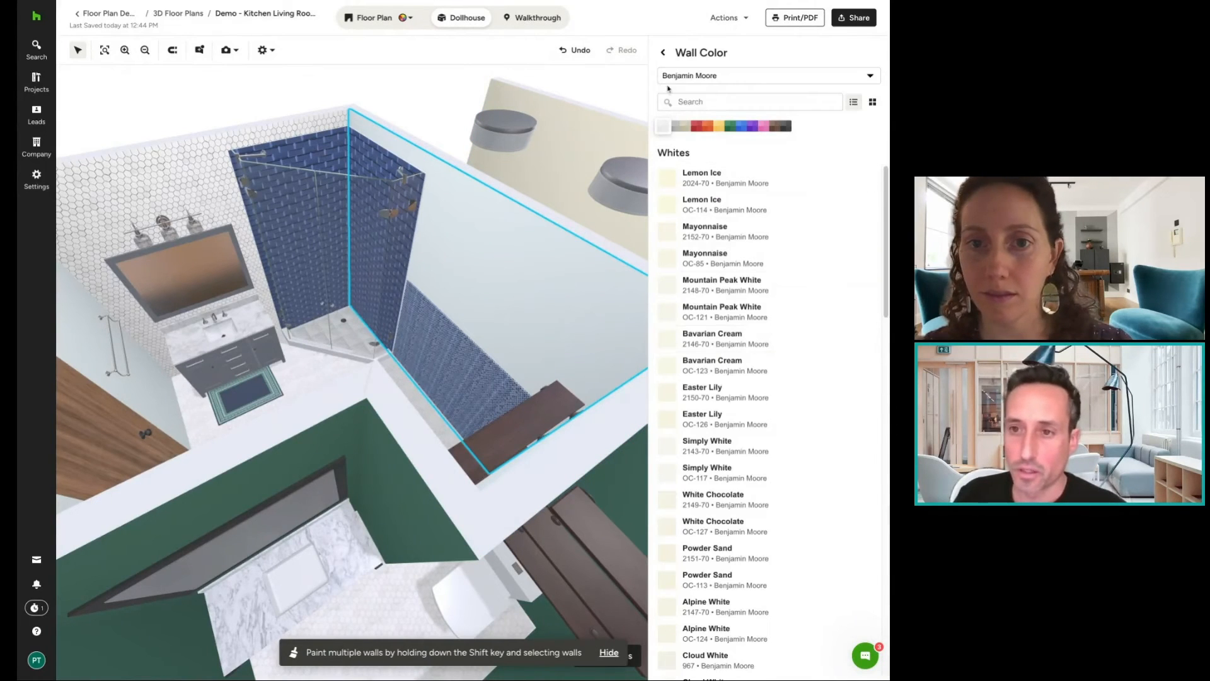
click(664, 53)
Review the tile and wallpaper options for the selected bathroom wall's finish.
click(730, 427)
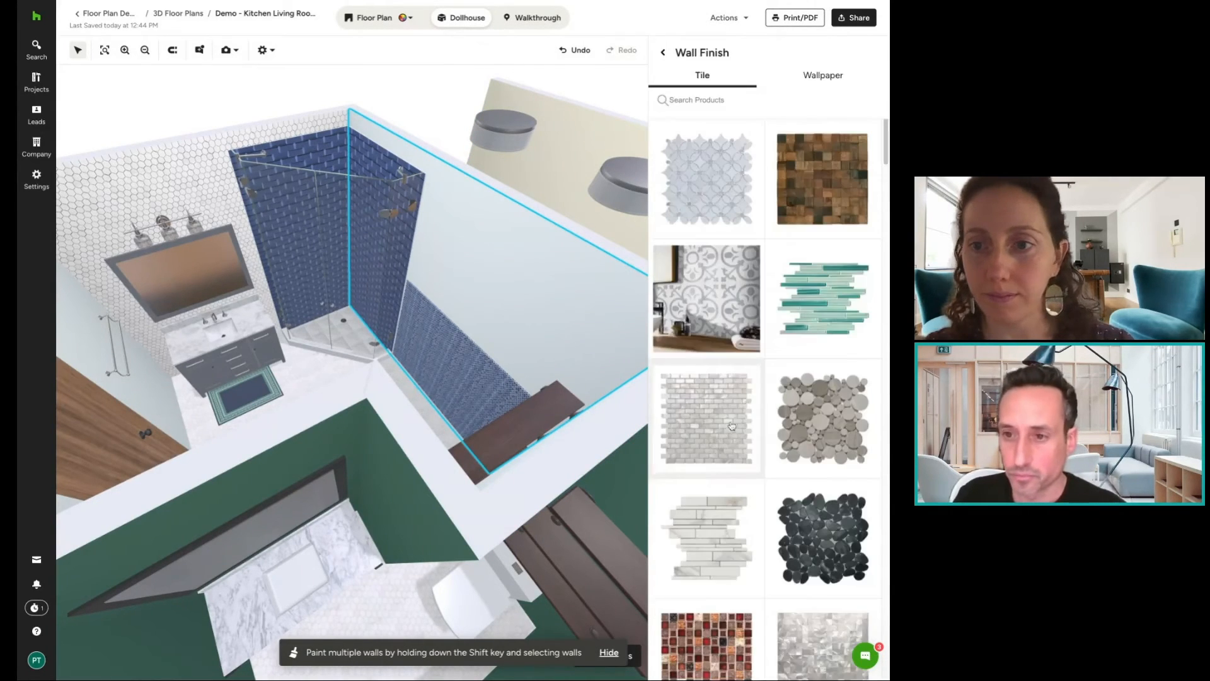
scroll(735, 405, down, 6)
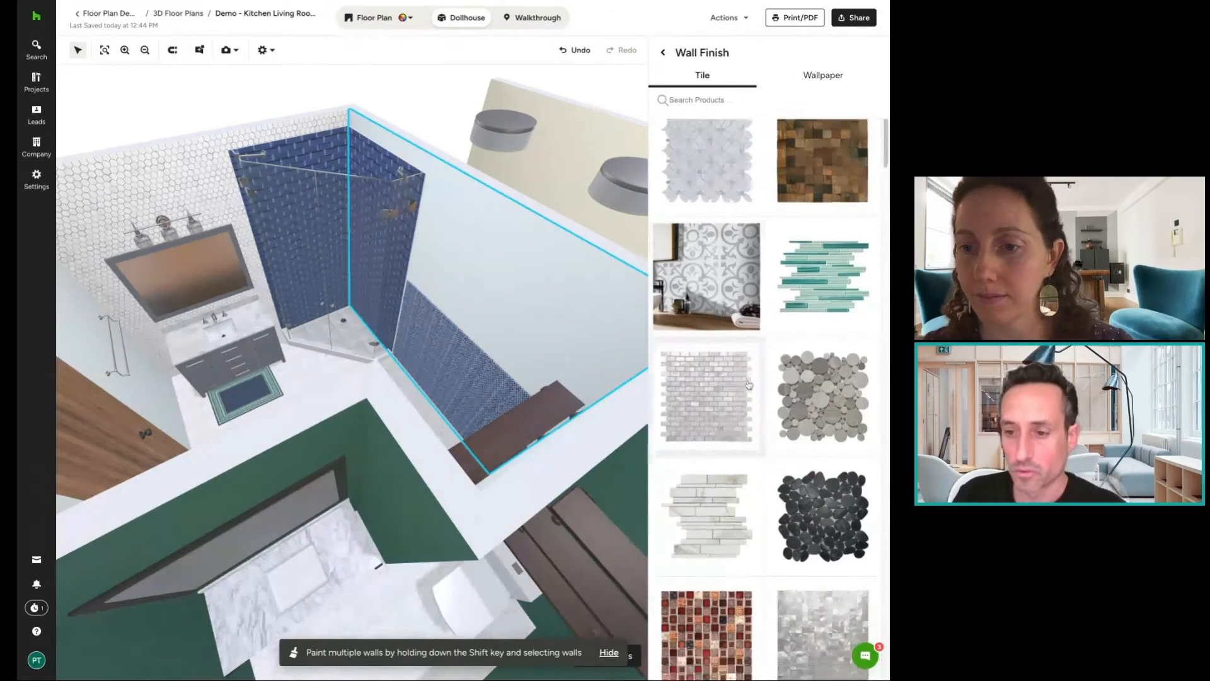
click(827, 80)
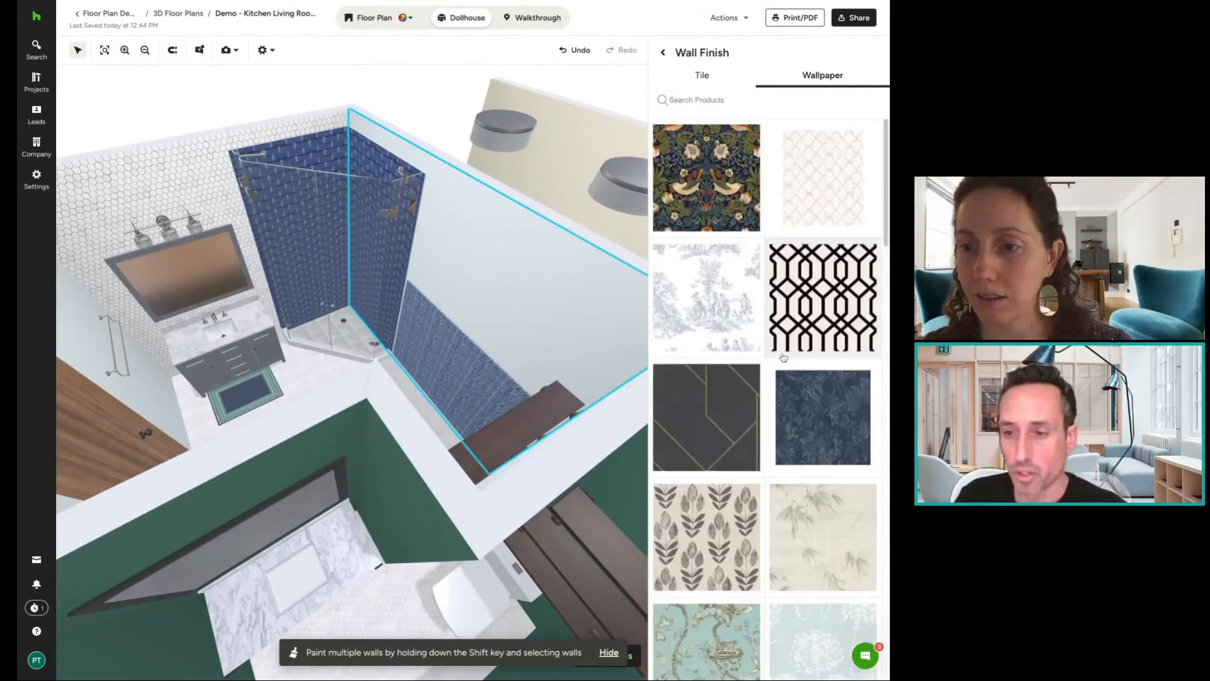
Apply the Robin Egg Chinoise Exotique wallpaper to the selected bathroom wall, deselect it and view the result in the room.
scroll(783, 391, down, 5)
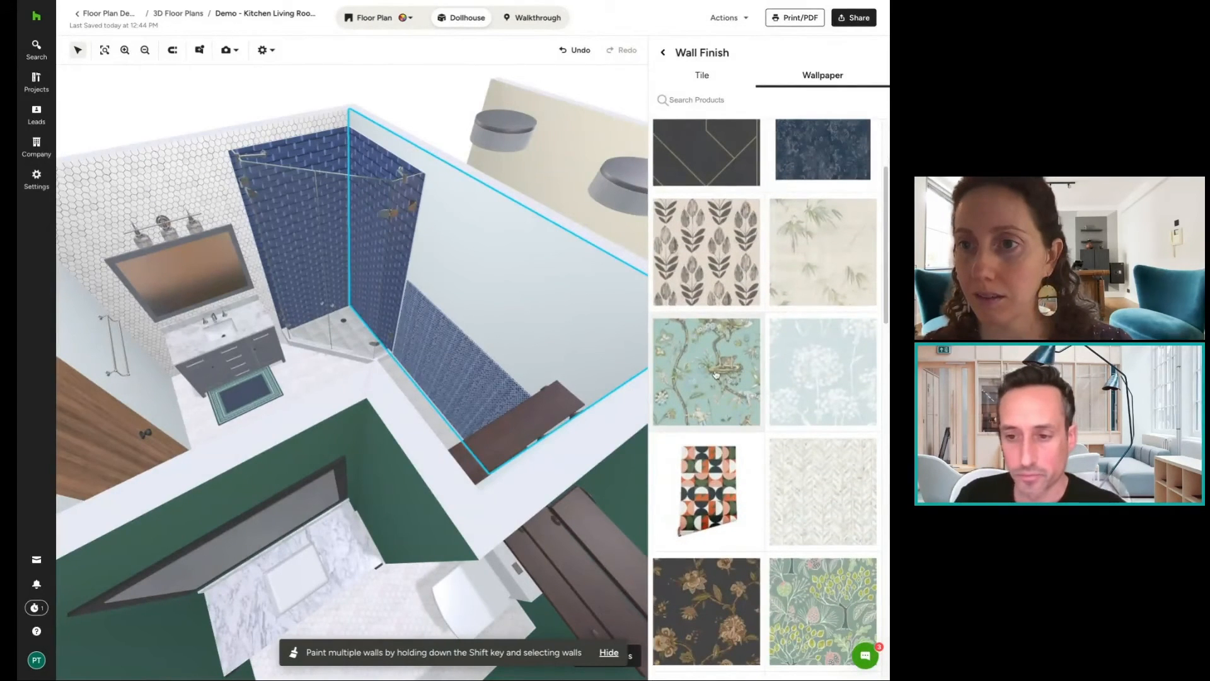
click(717, 374)
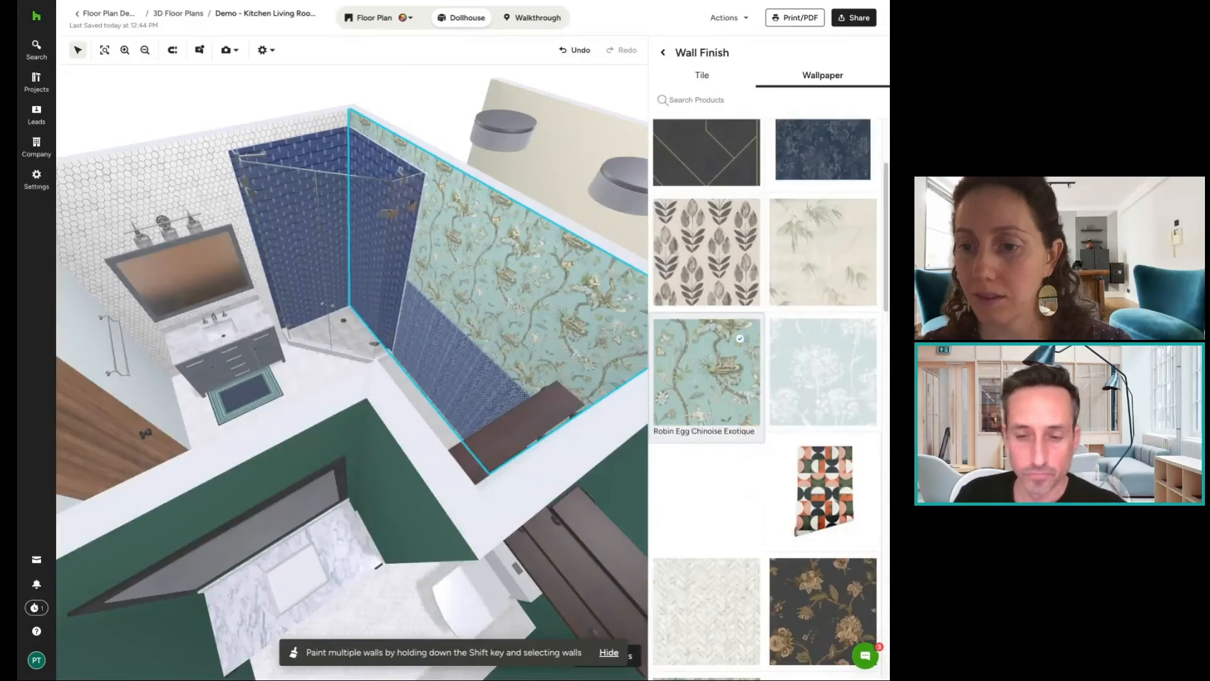
click(404, 107)
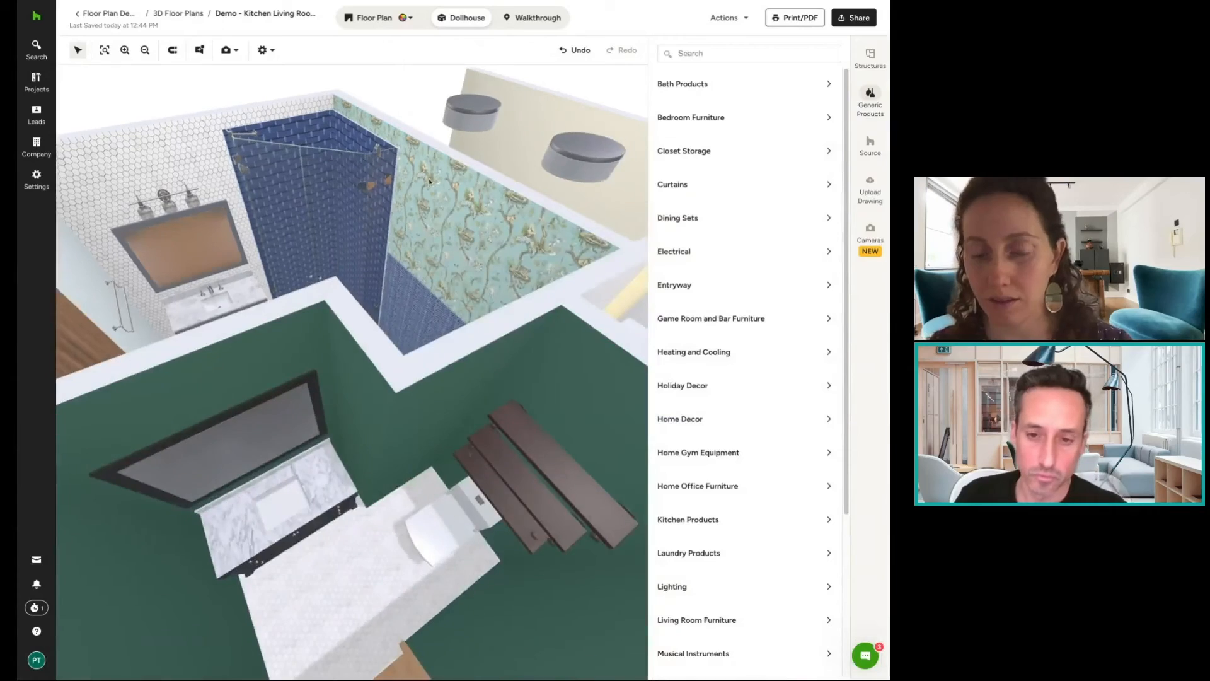
scroll(479, 323, down, 3)
drag(451, 270, 469, 378)
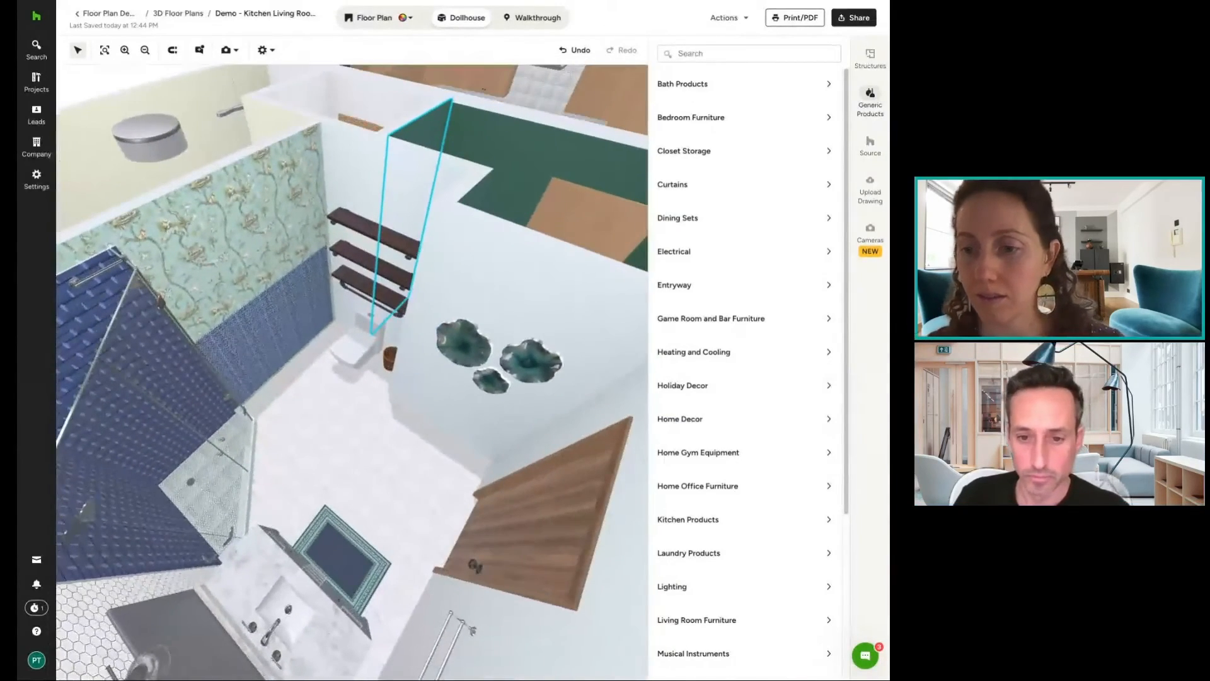
scroll(508, 408, down, 3)
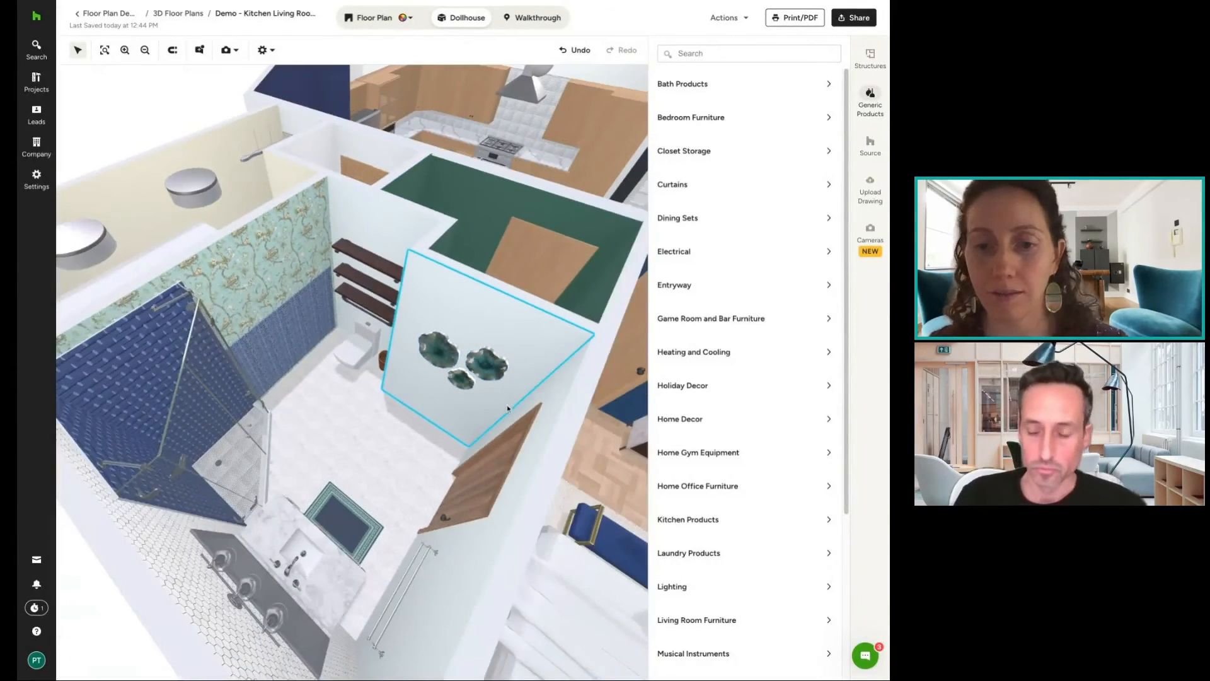
right_drag(522, 379, 472, 374)
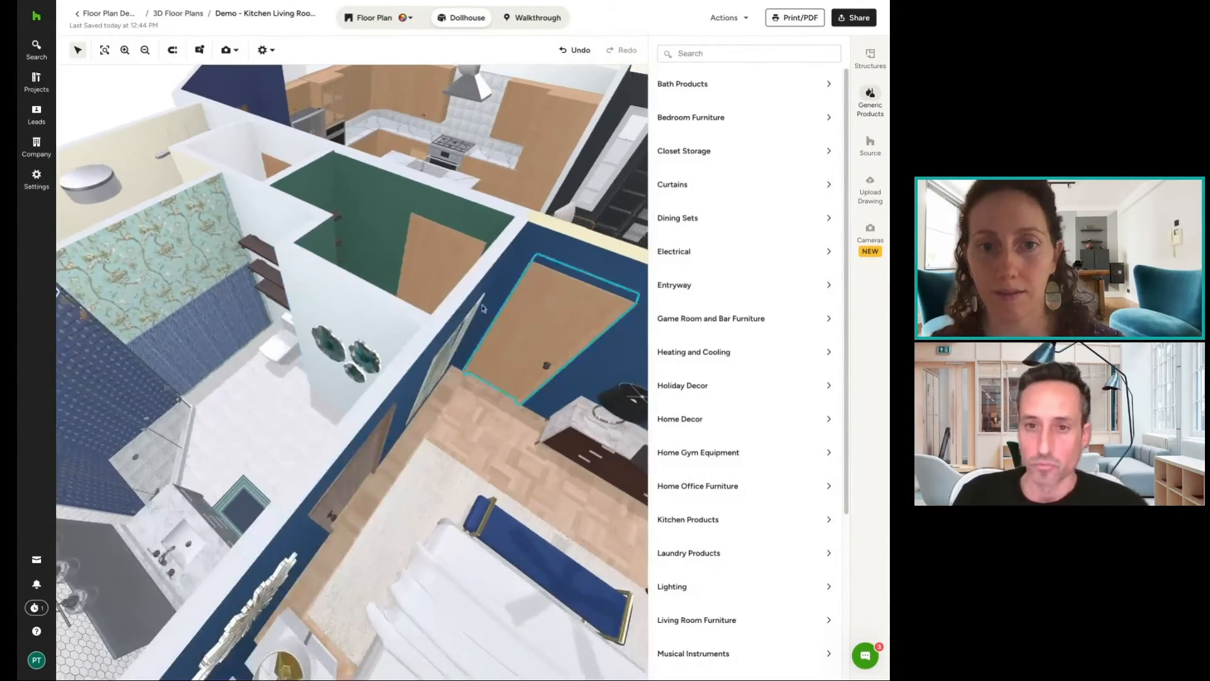
Return to the floor plan and draw a closed outdoor surface outside the entry door, about 38' 11" long and 7' 2" deep at the patio corner.
click(368, 19)
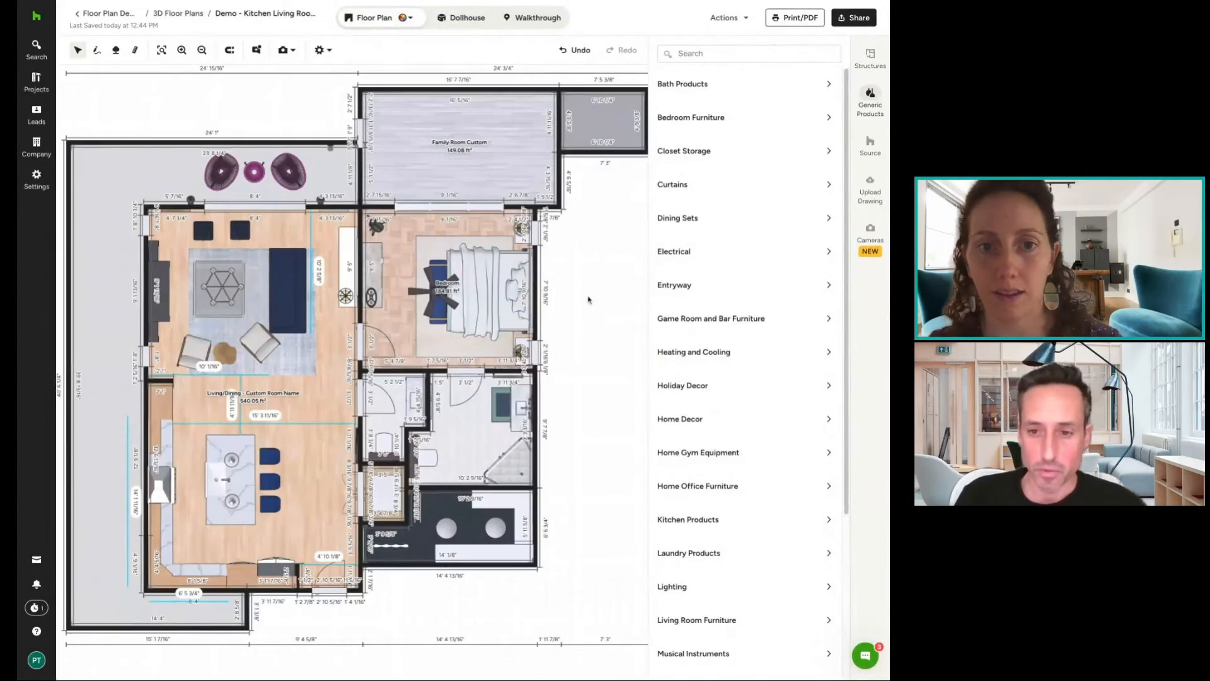
drag(589, 299, 576, 280)
drag(538, 396, 560, 289)
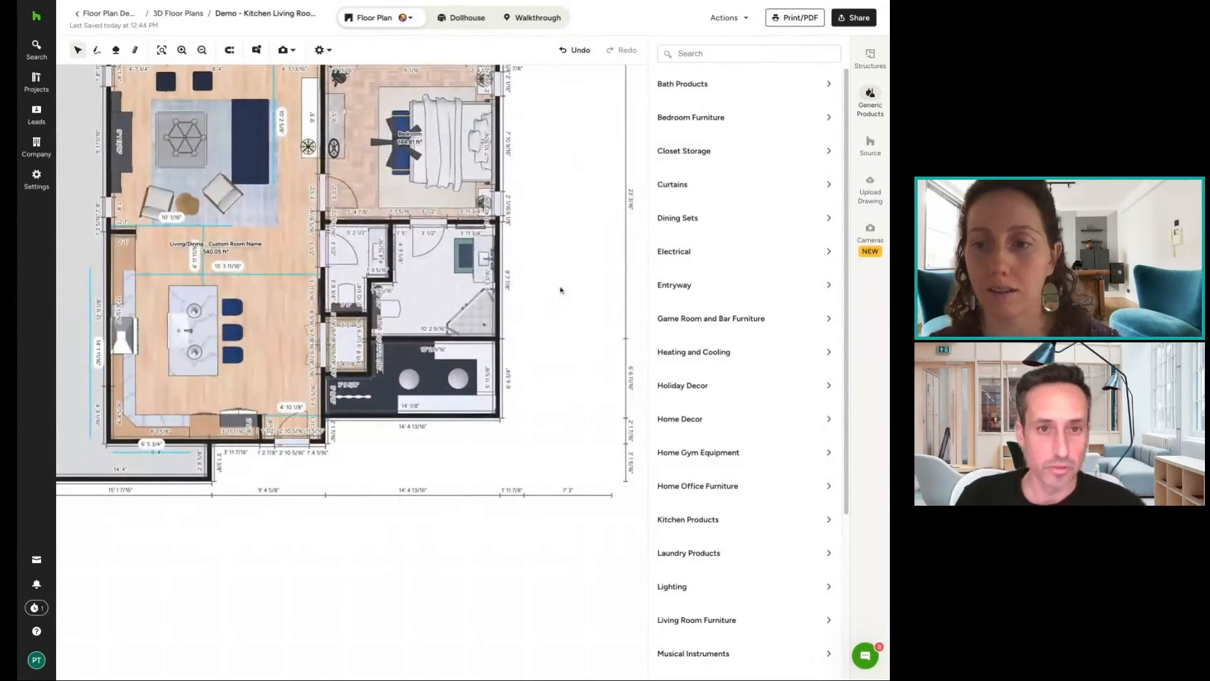
scroll(522, 121, up, 1)
scroll(521, 120, left, 1)
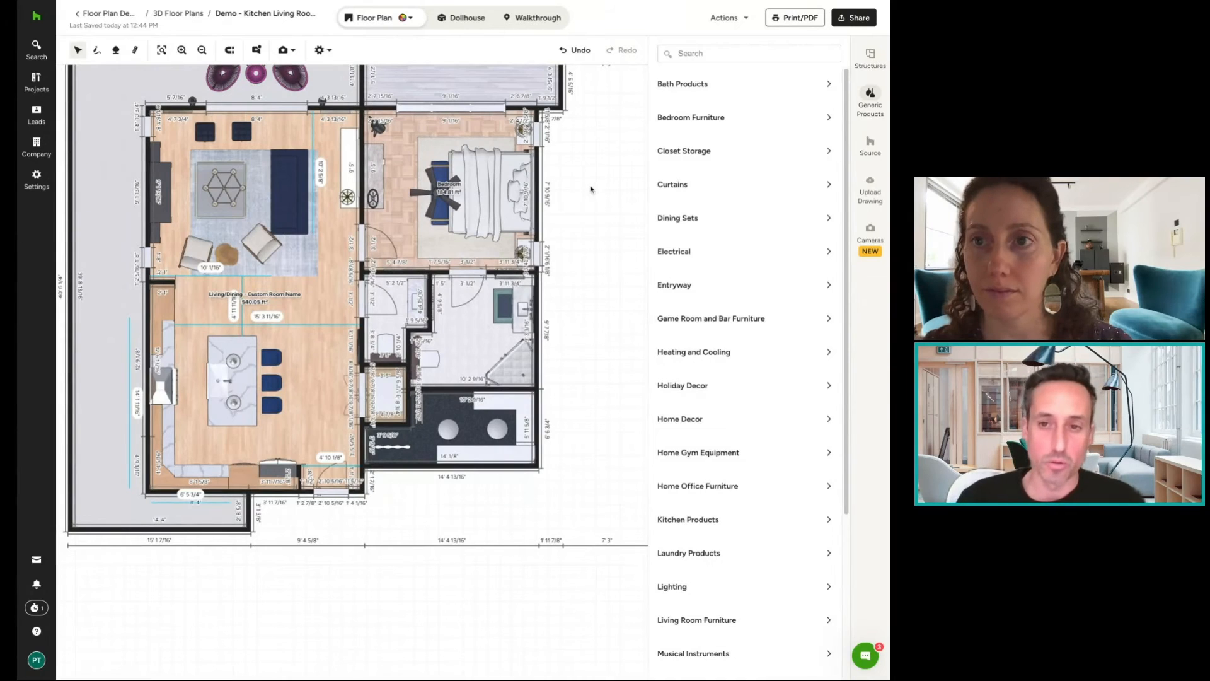
scroll(592, 208, up, 1)
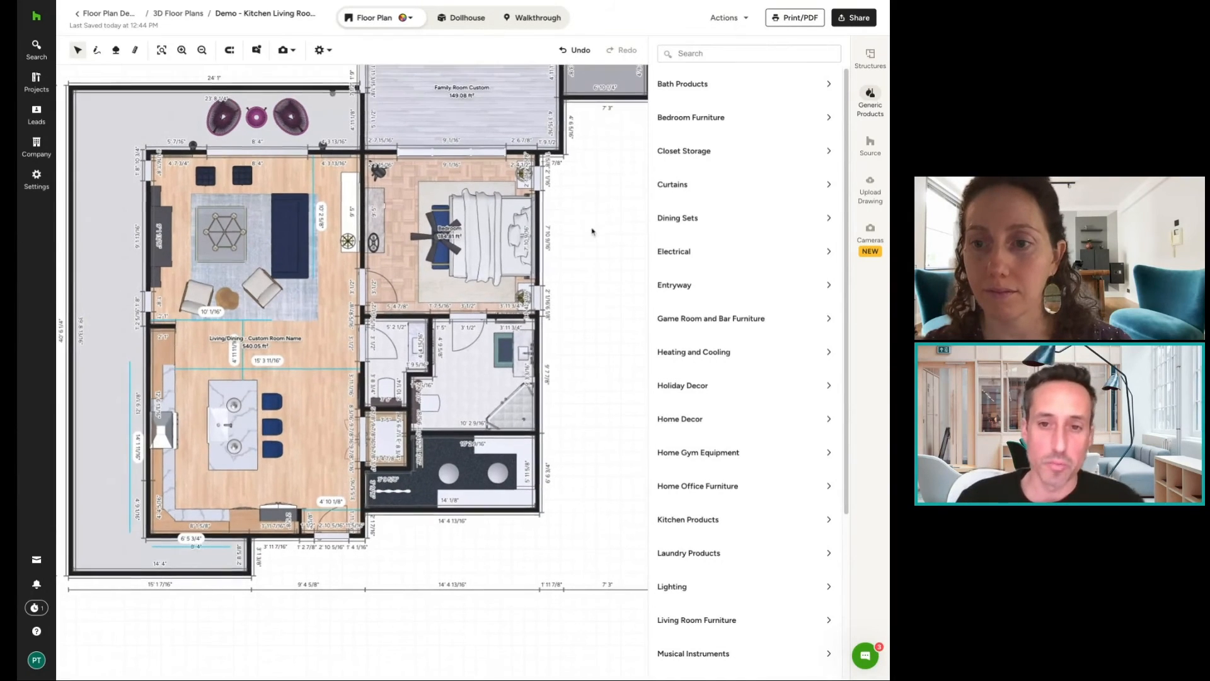
click(115, 52)
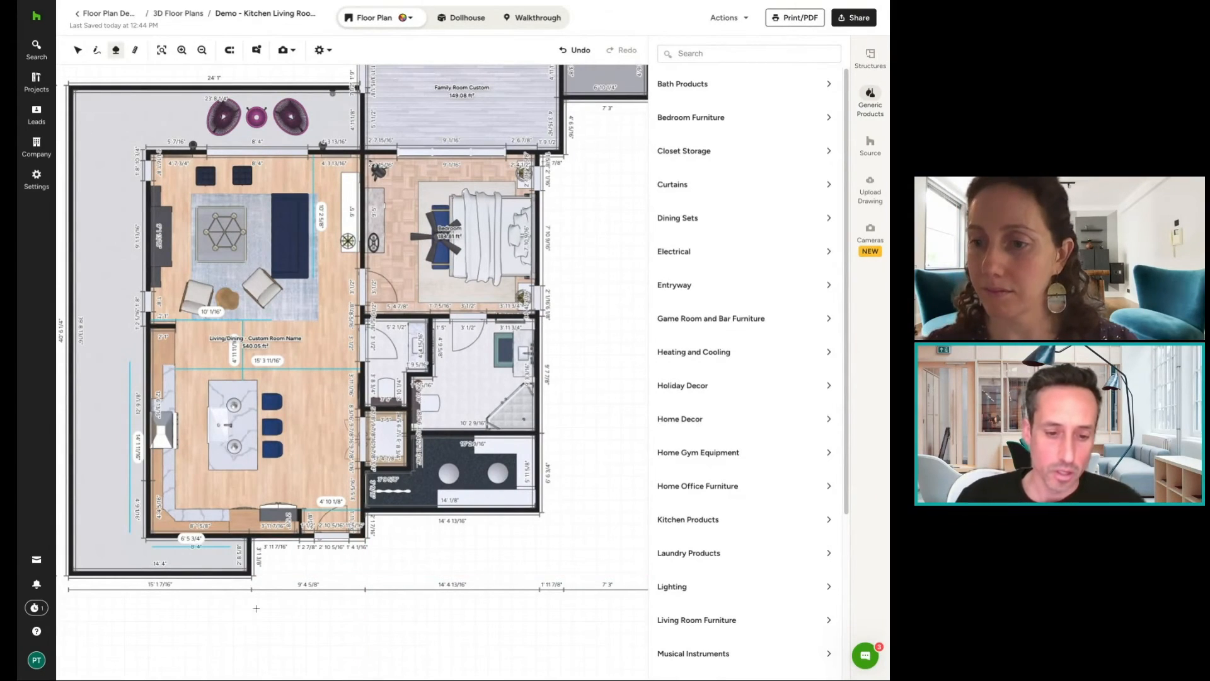
click(69, 574)
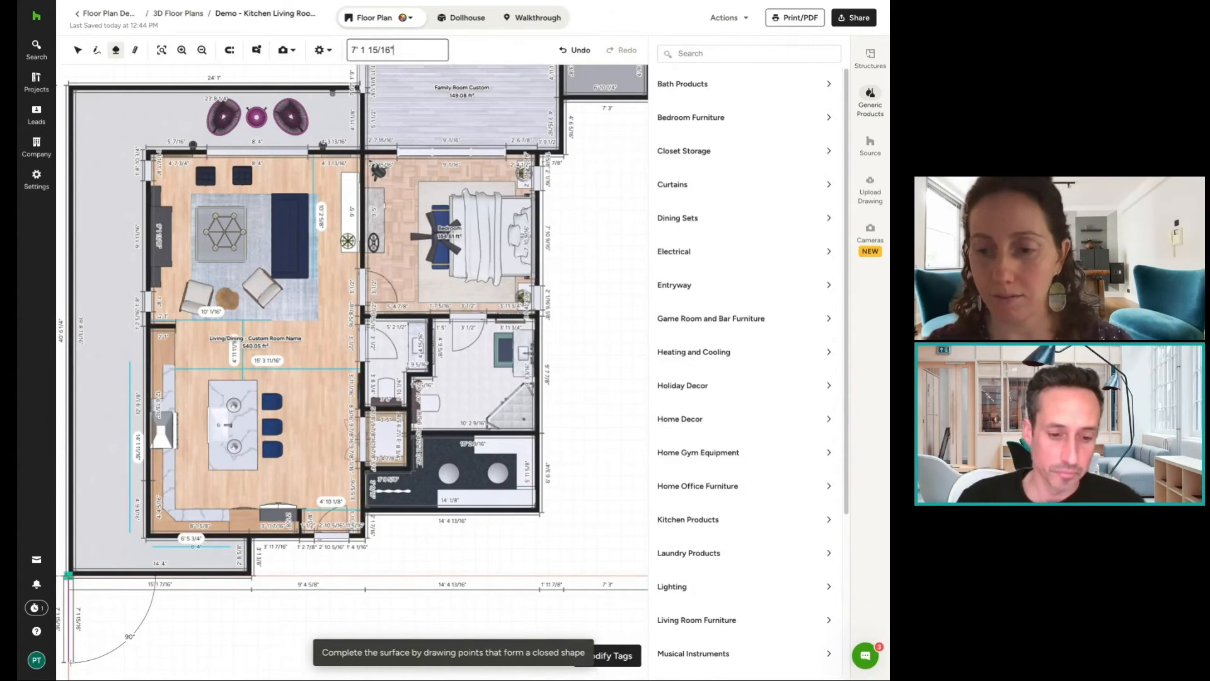
click(69, 662)
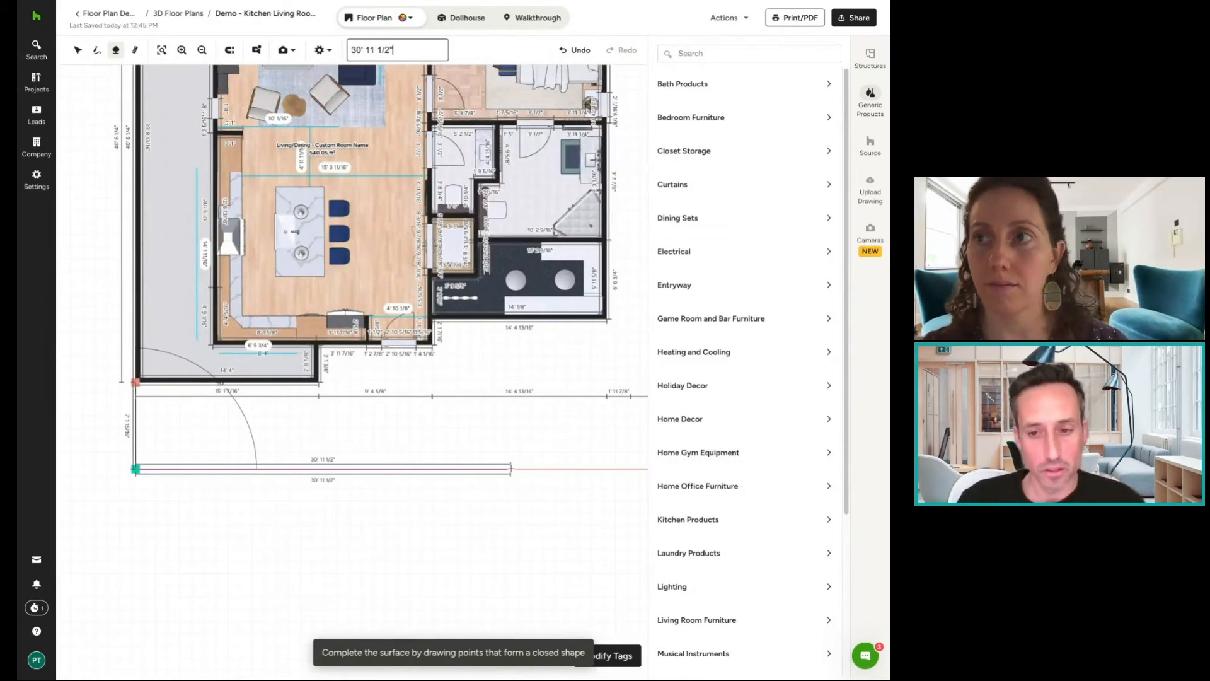
click(607, 469)
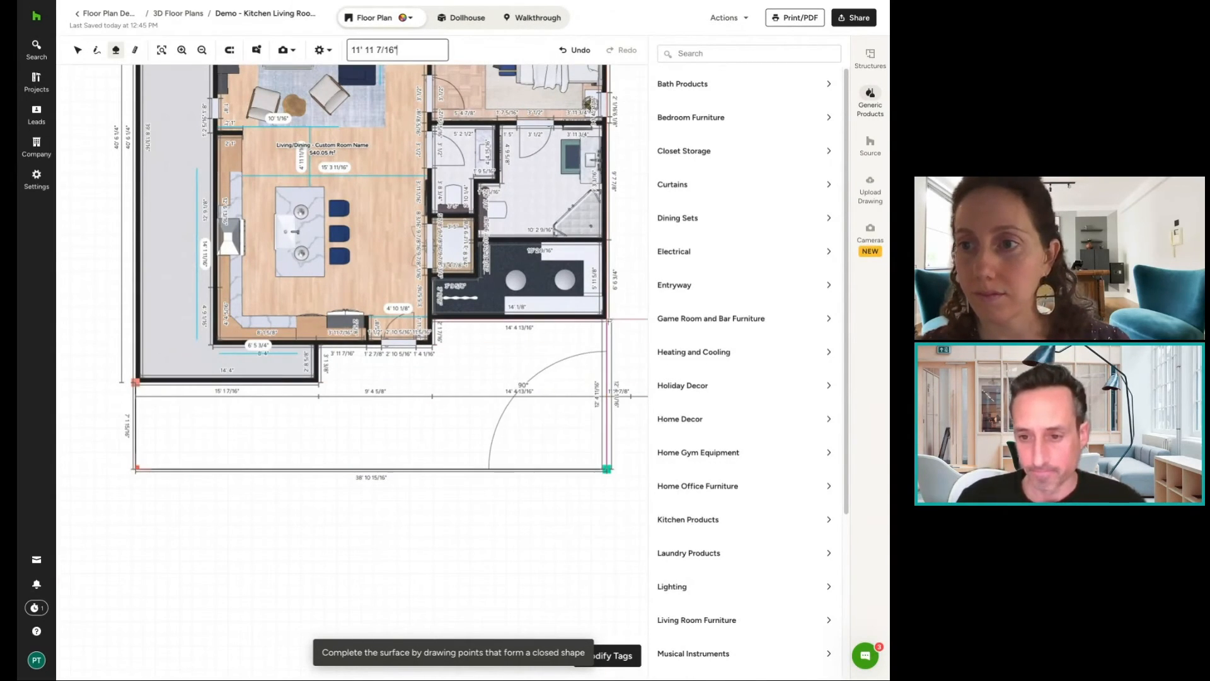
click(604, 317)
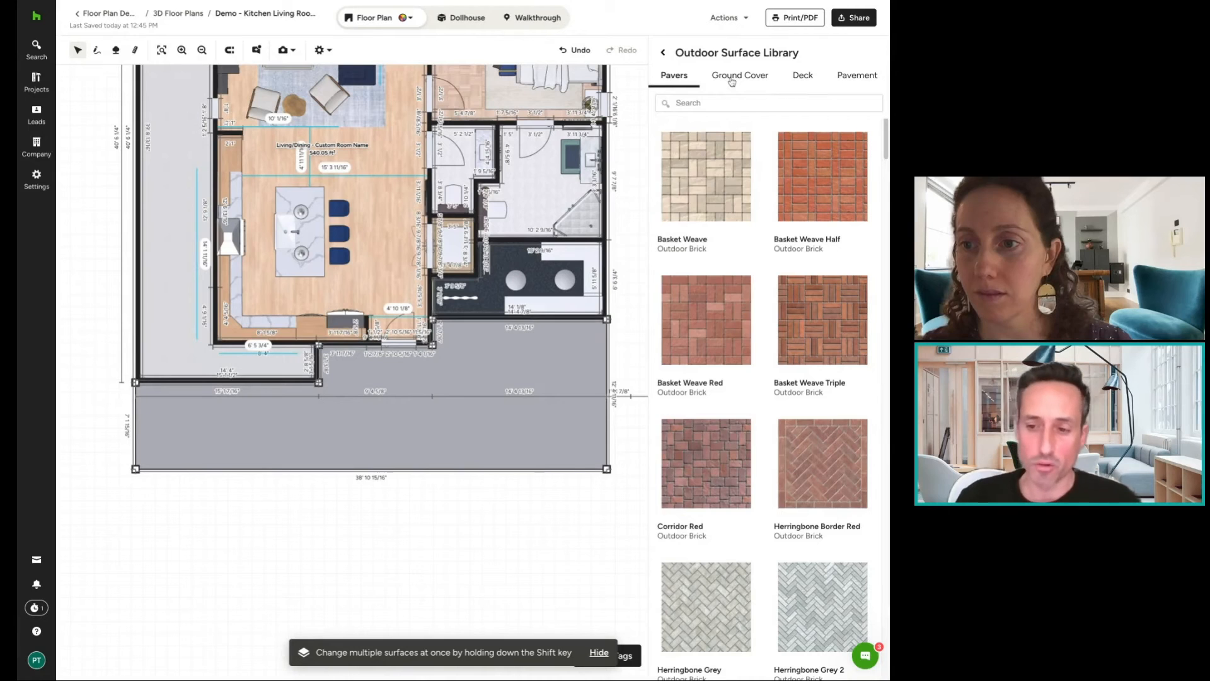
Review the paver, ground cover and deck materials and apply the Silver composite deck finish to the new outdoor surface.
scroll(706, 410, down, 1)
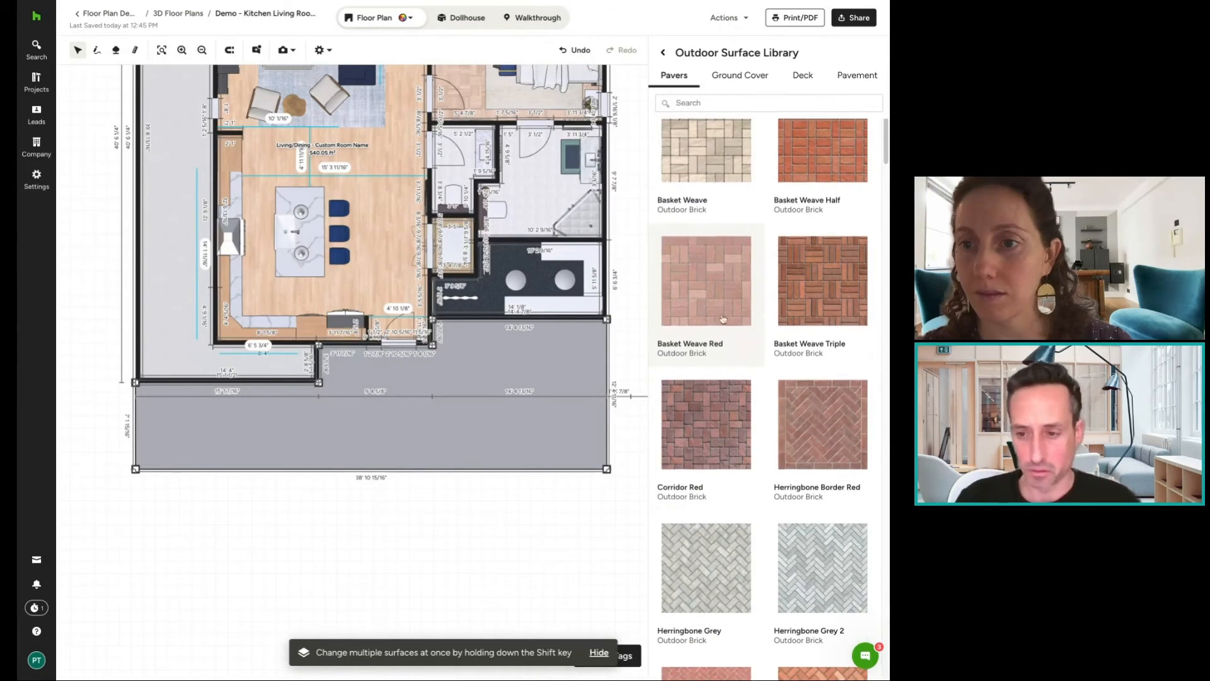
click(757, 77)
scroll(743, 370, down, 4)
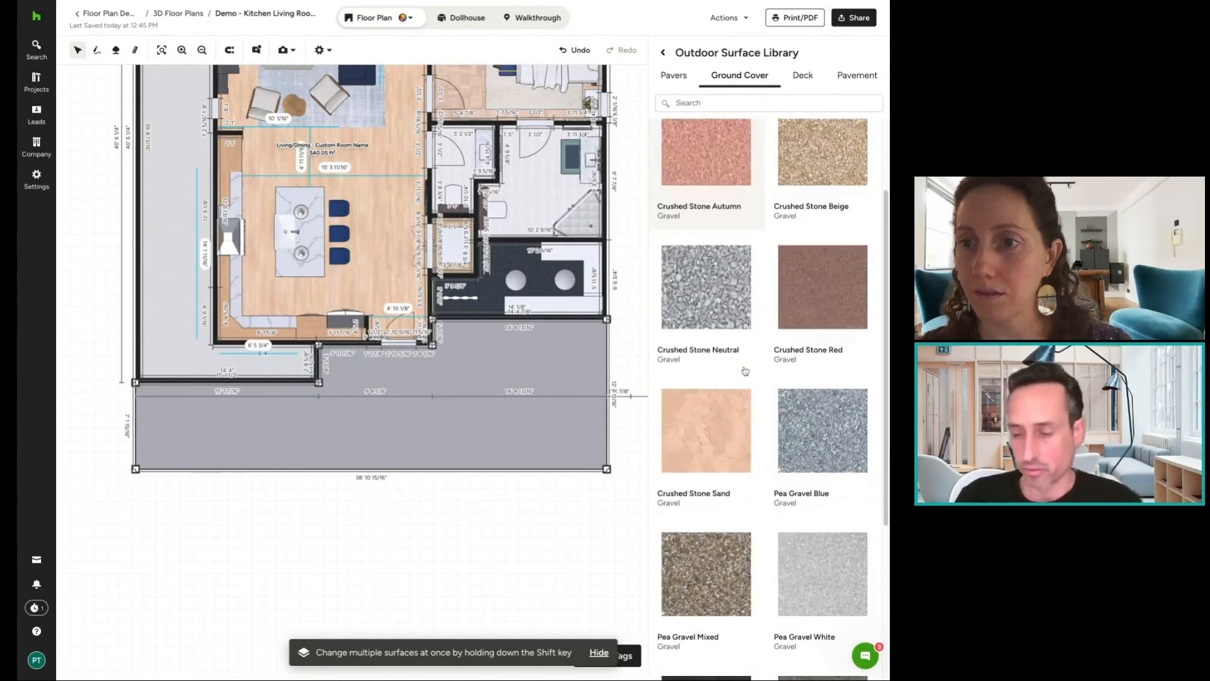
scroll(746, 371, down, 1)
scroll(750, 284, up, 4)
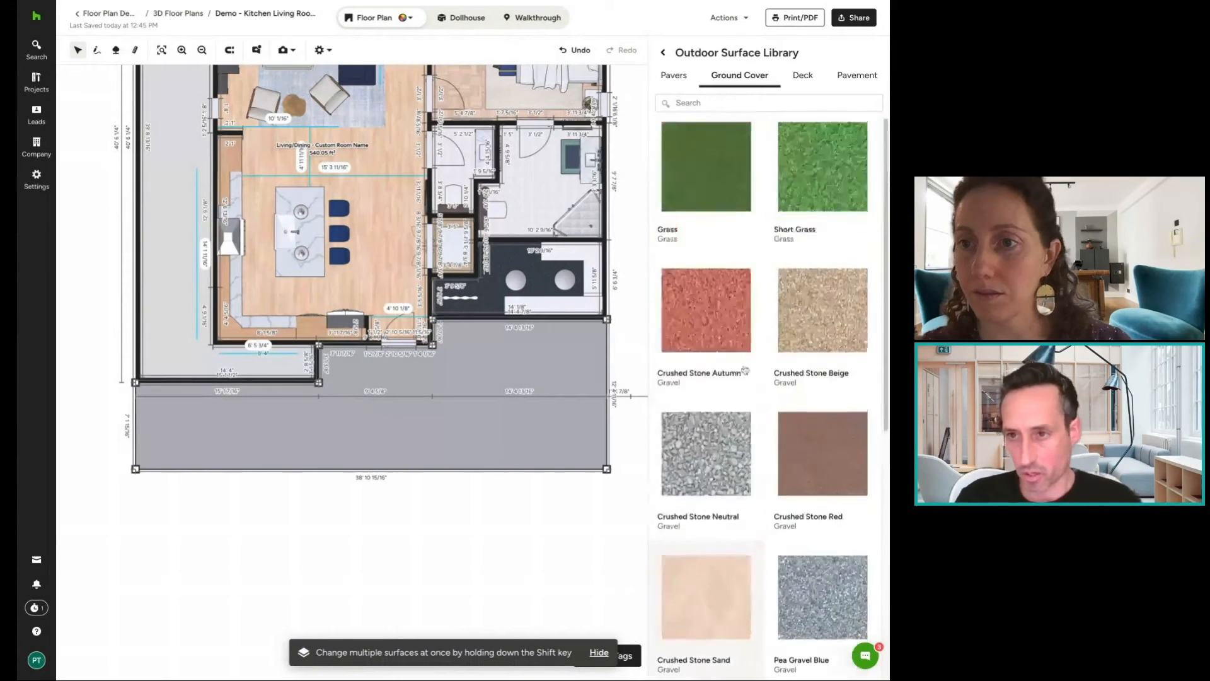
click(803, 77)
scroll(810, 417, down, 2)
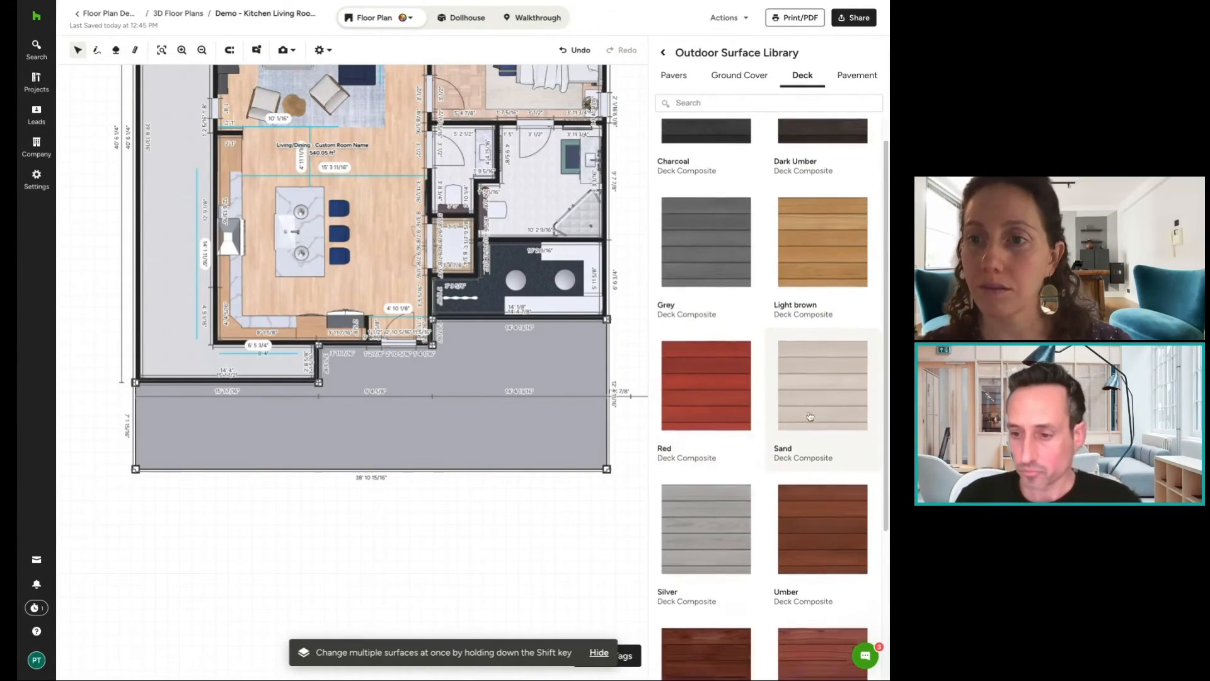
scroll(722, 372, down, 3)
click(706, 375)
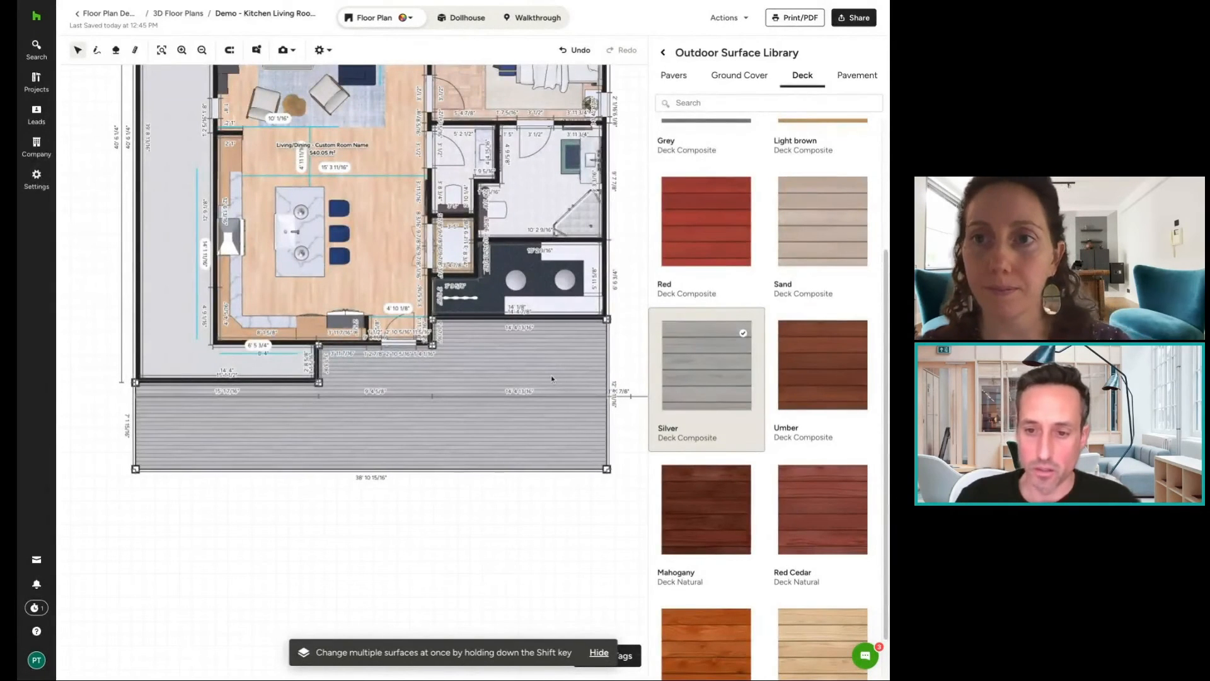
Reselect the outdoor deck surface and set its plank size to 6".
click(621, 360)
click(557, 381)
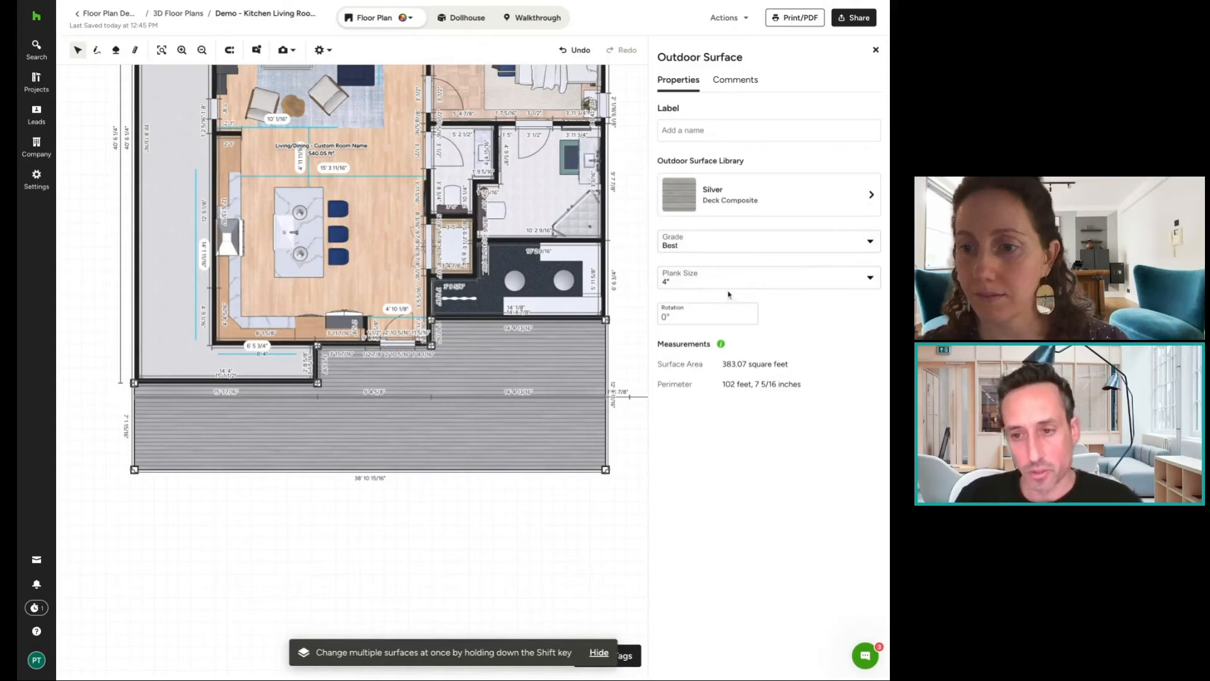
click(725, 282)
click(714, 336)
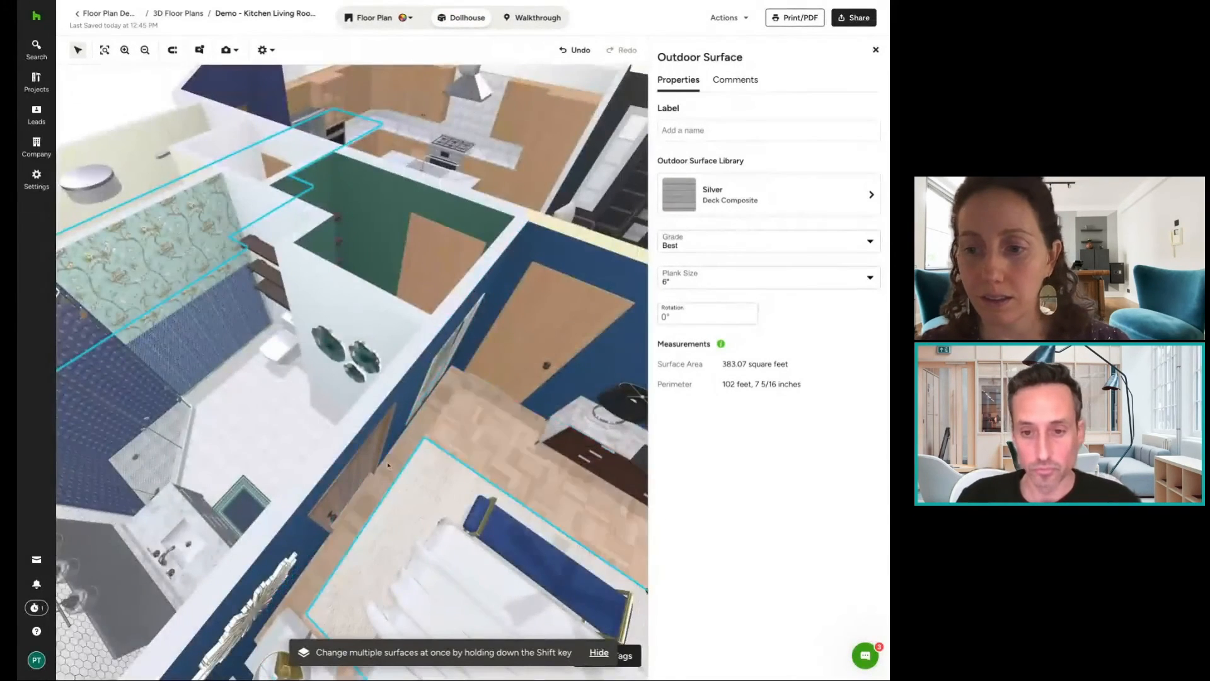
Examine the deck outside the entry door in the Dollhouse view and close its properties.
drag(347, 356, 481, 532)
scroll(481, 532, down, 5)
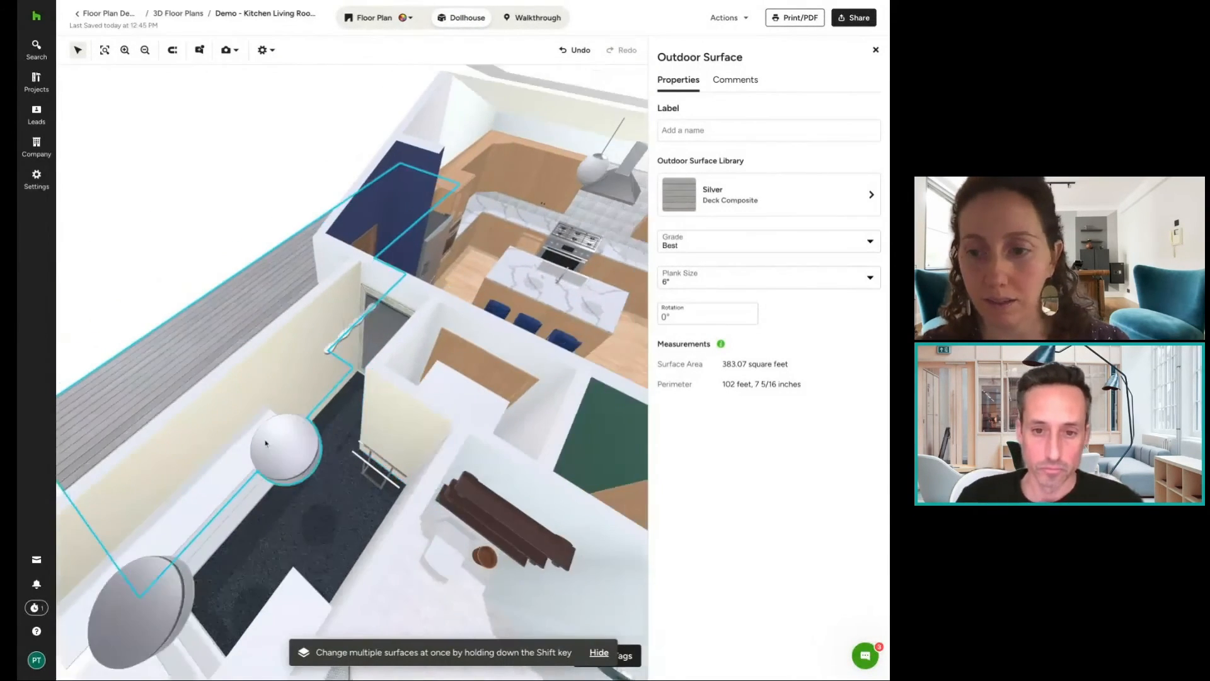
drag(113, 410, 265, 443)
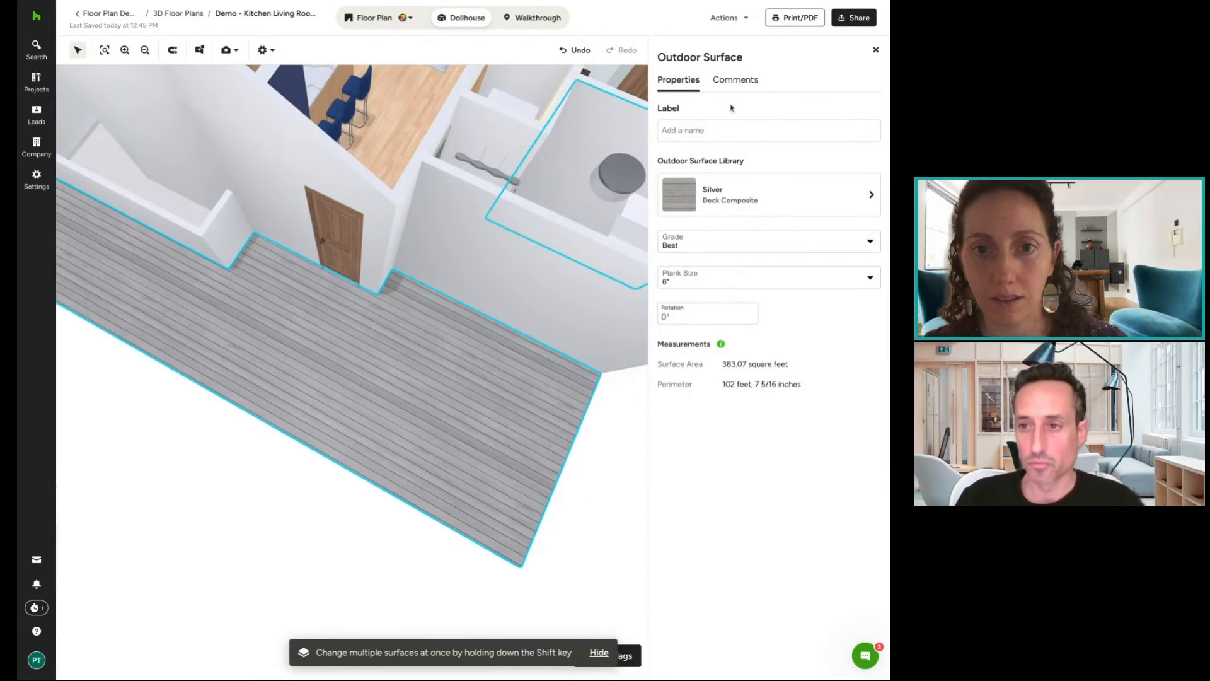
click(876, 49)
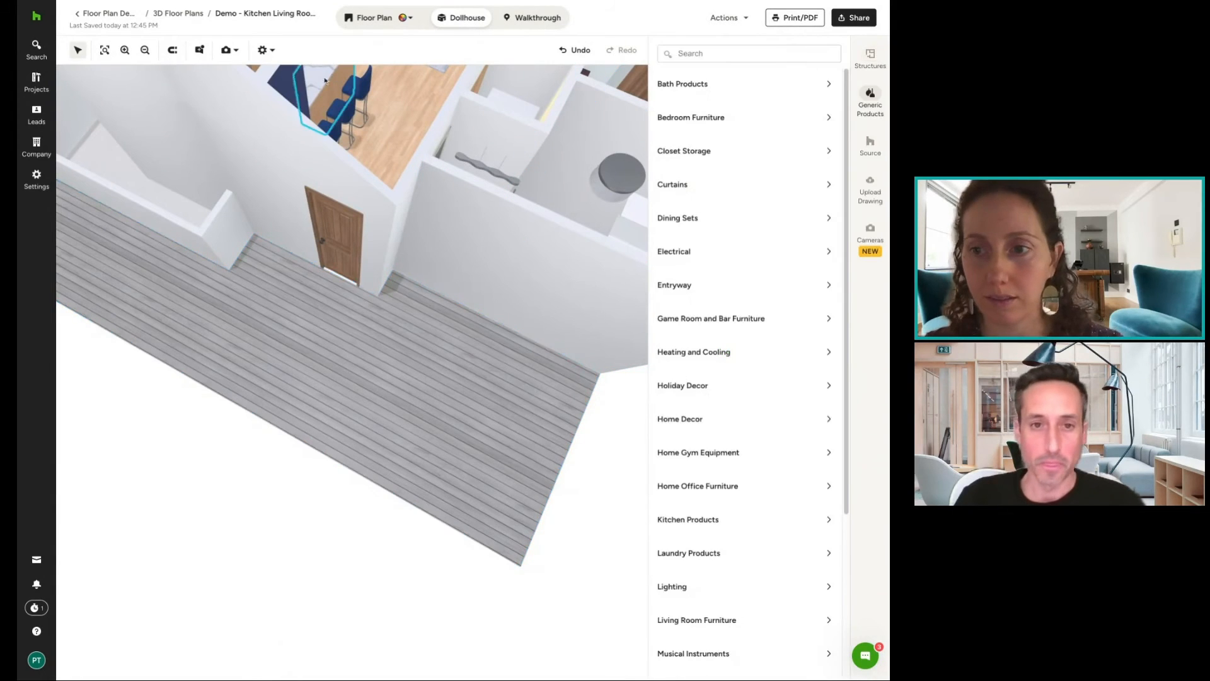
Return to the floor plan and hide all wall dimensions.
click(374, 19)
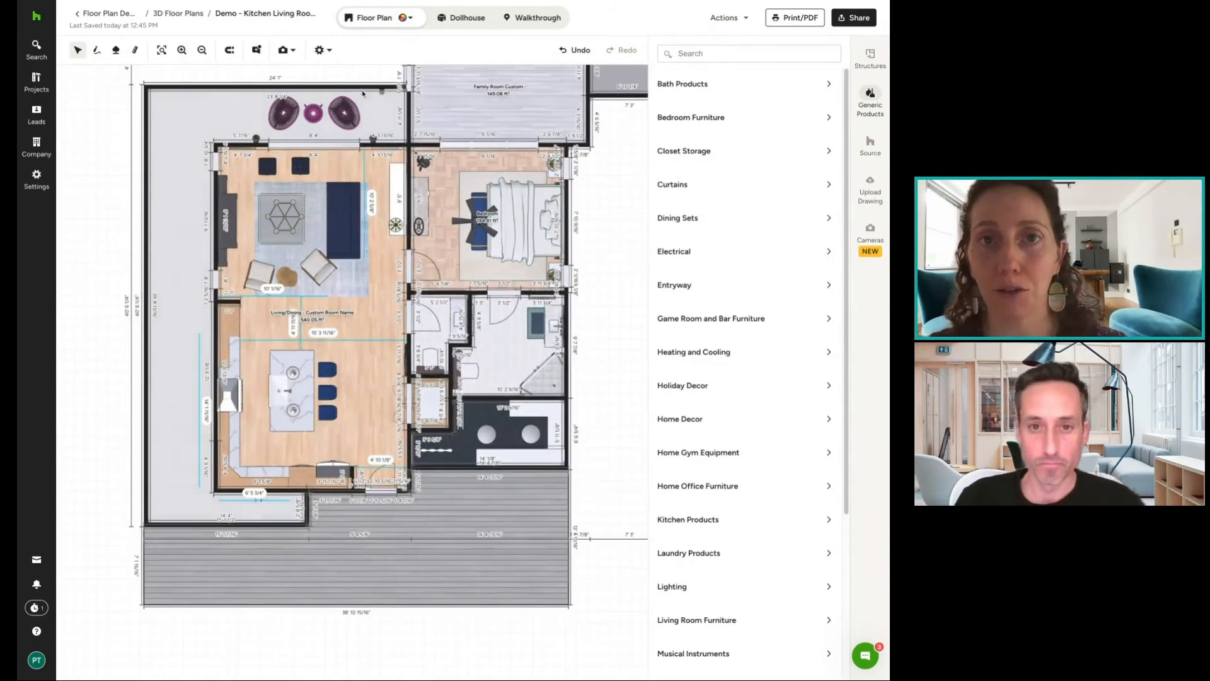
click(322, 49)
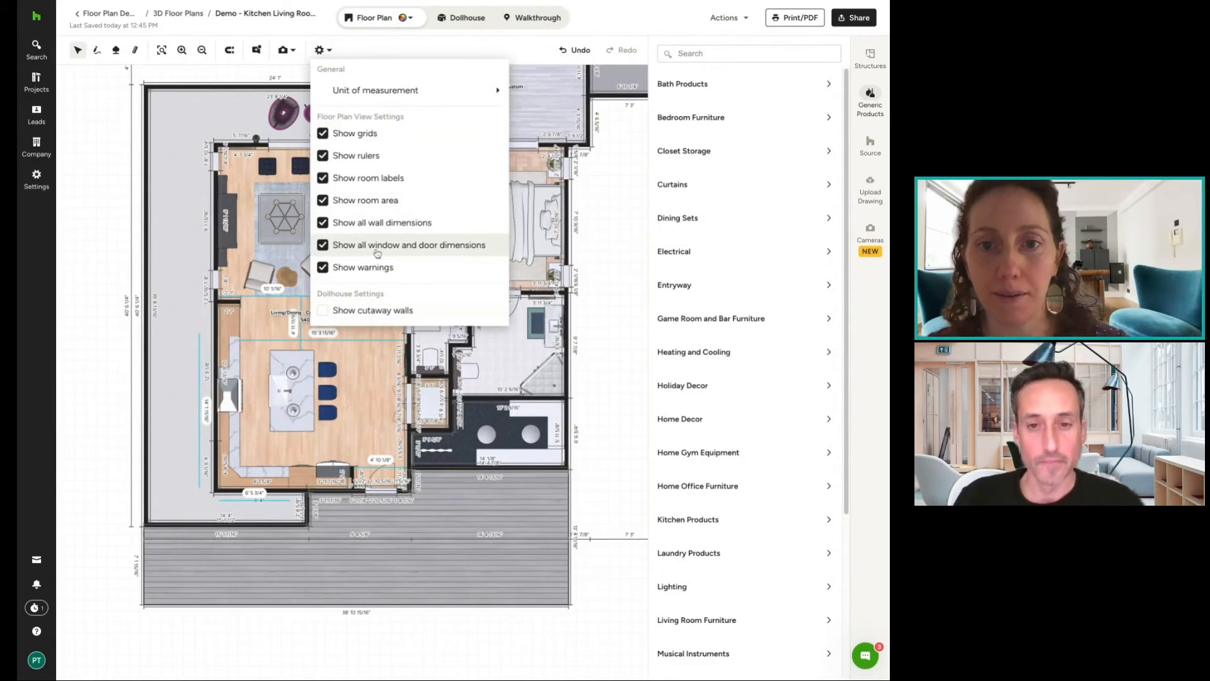
click(360, 225)
click(116, 173)
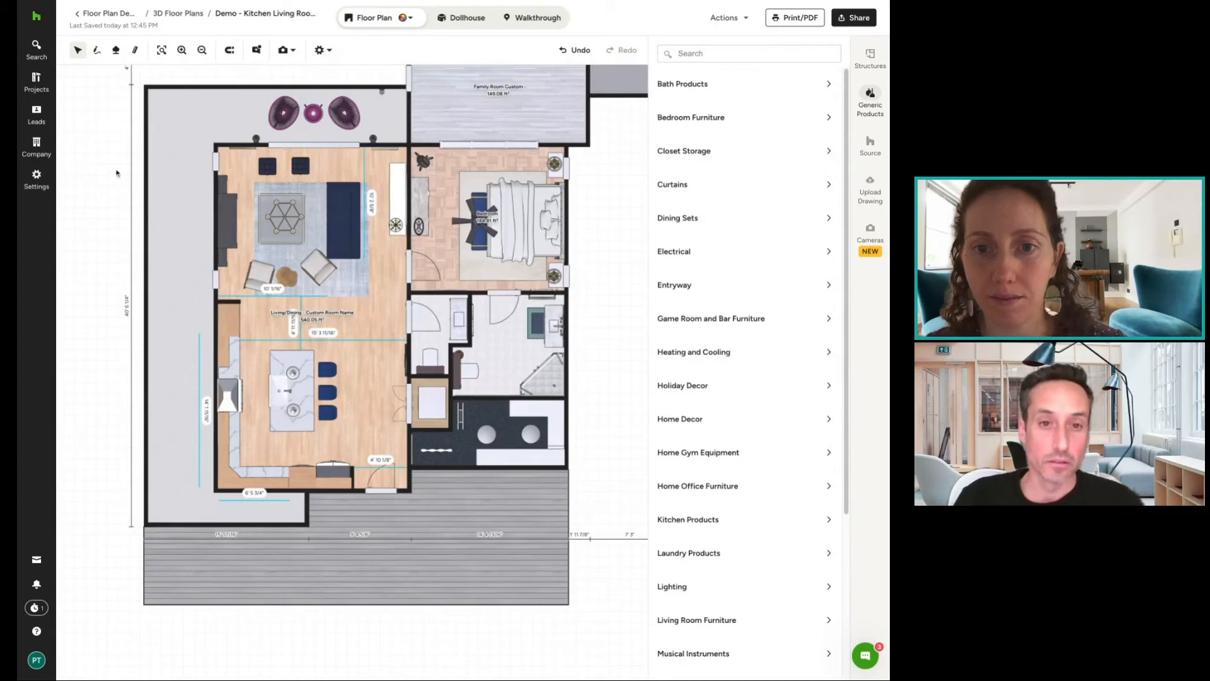
Add an Outdoor Sectional Modular Sofa from the outdoor products and place it on the deck beside the entry door.
scroll(765, 327, down, 1)
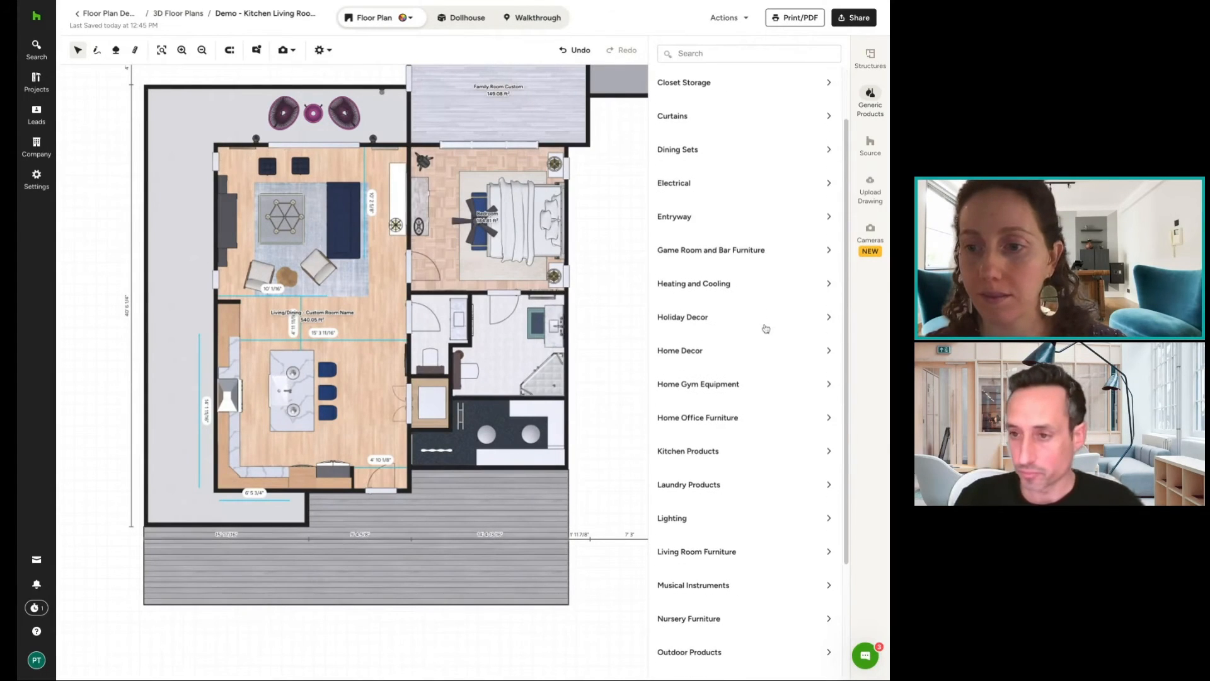
scroll(742, 392, down, 2)
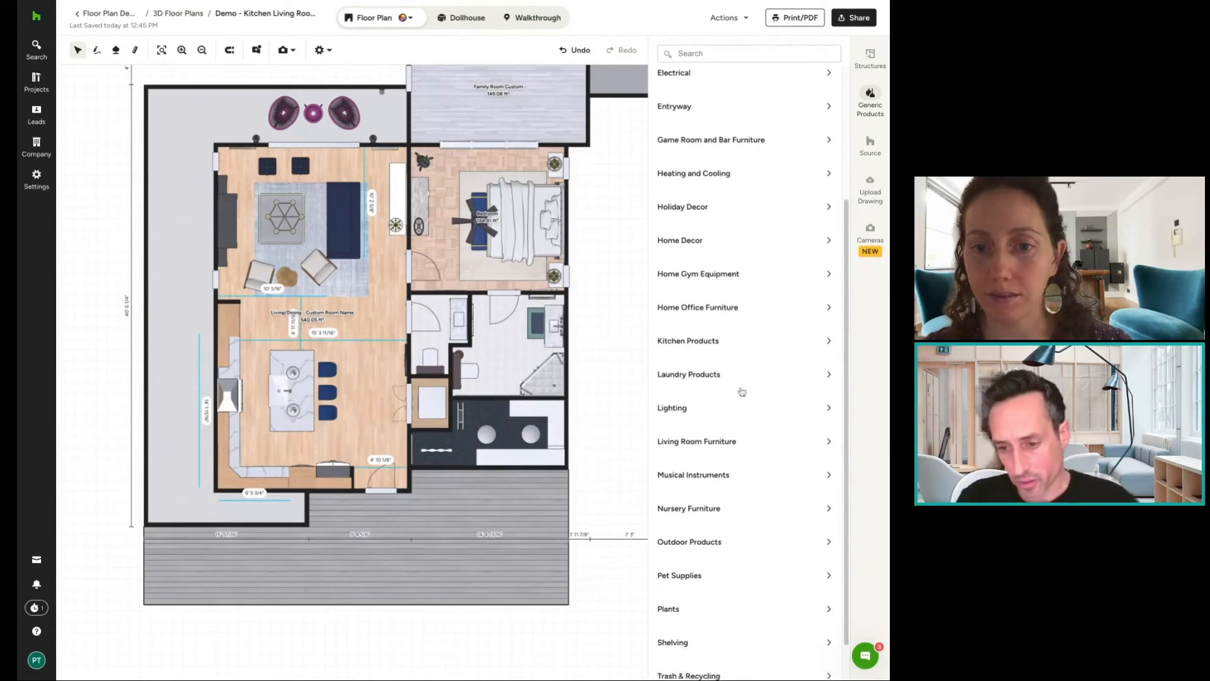
click(712, 540)
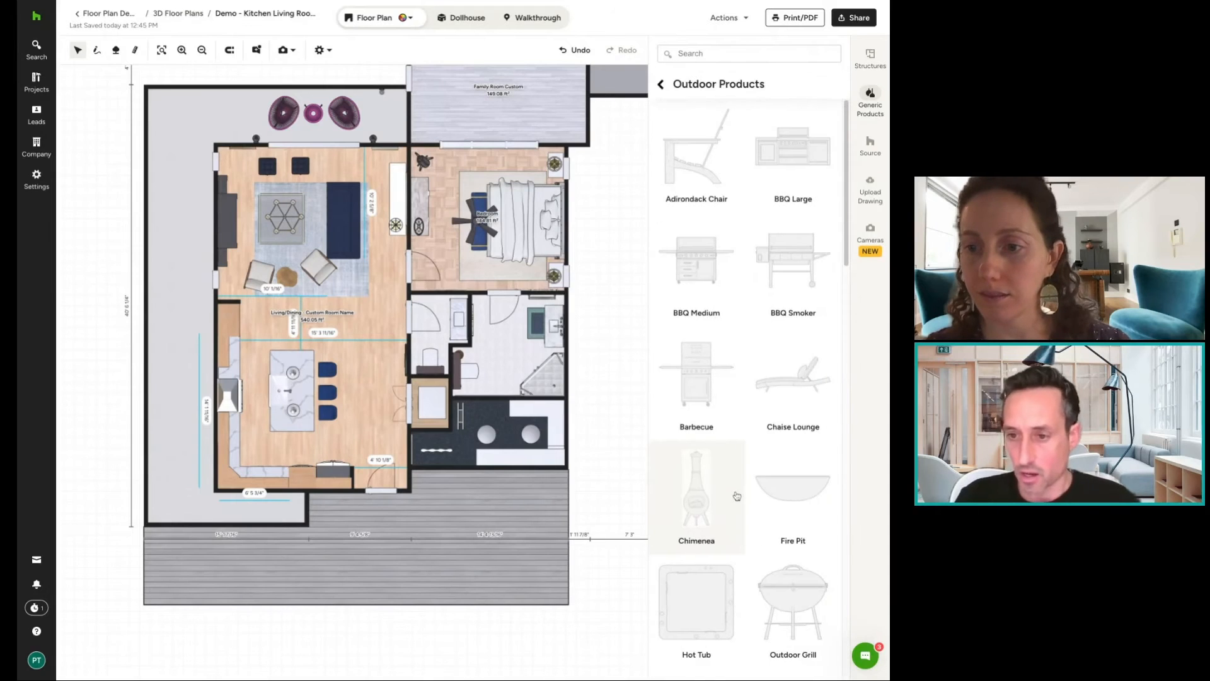
scroll(736, 497, down, 10)
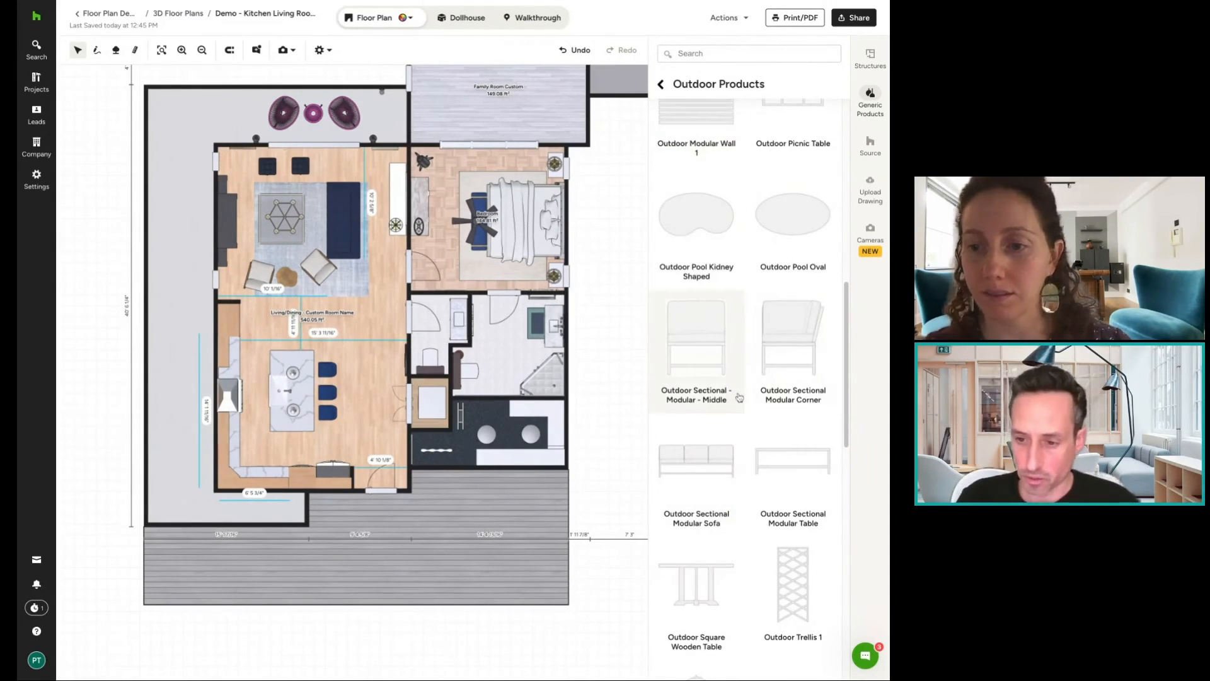
scroll(739, 397, down, 2)
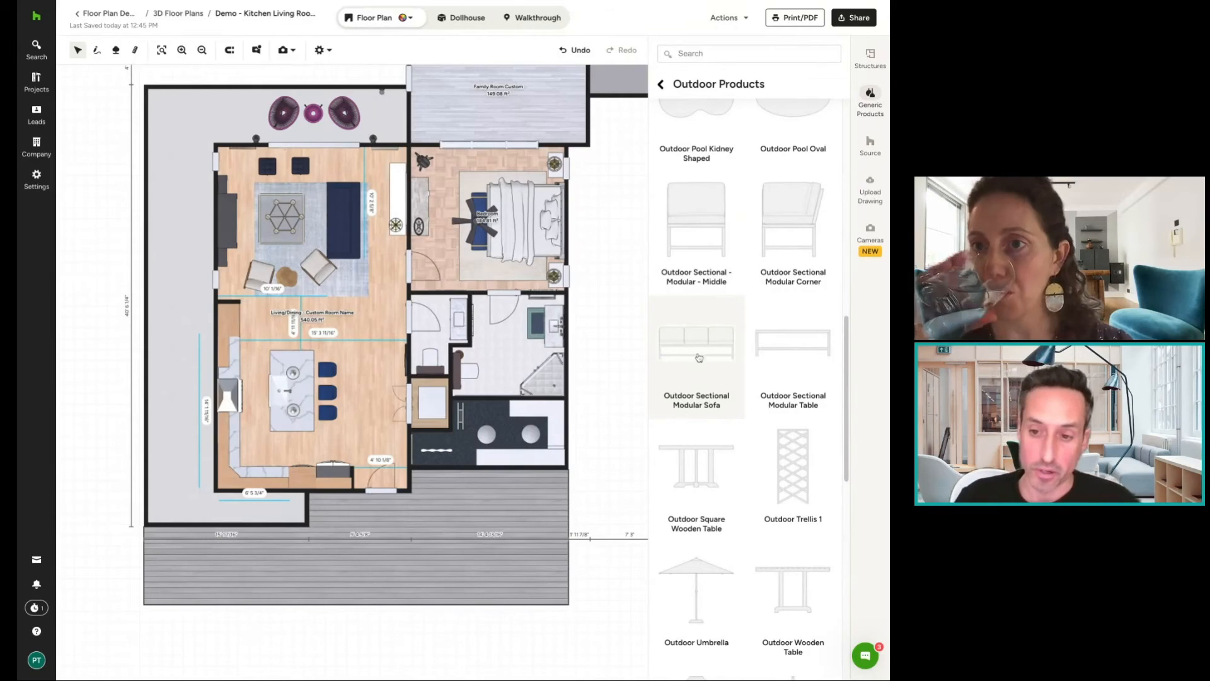
drag(698, 357, 358, 441)
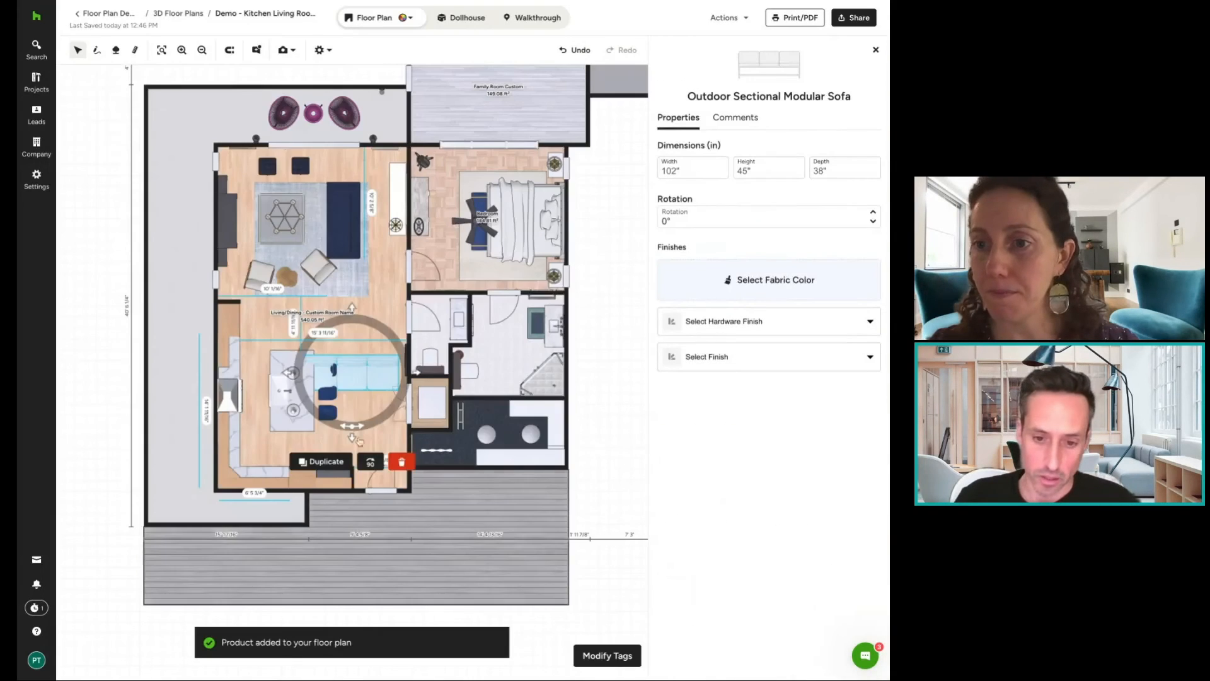
mouse_move(356, 371)
mouse_down()
mouse_move(451, 528)
mouse_move(487, 509)
mouse_move(483, 522)
mouse_up()
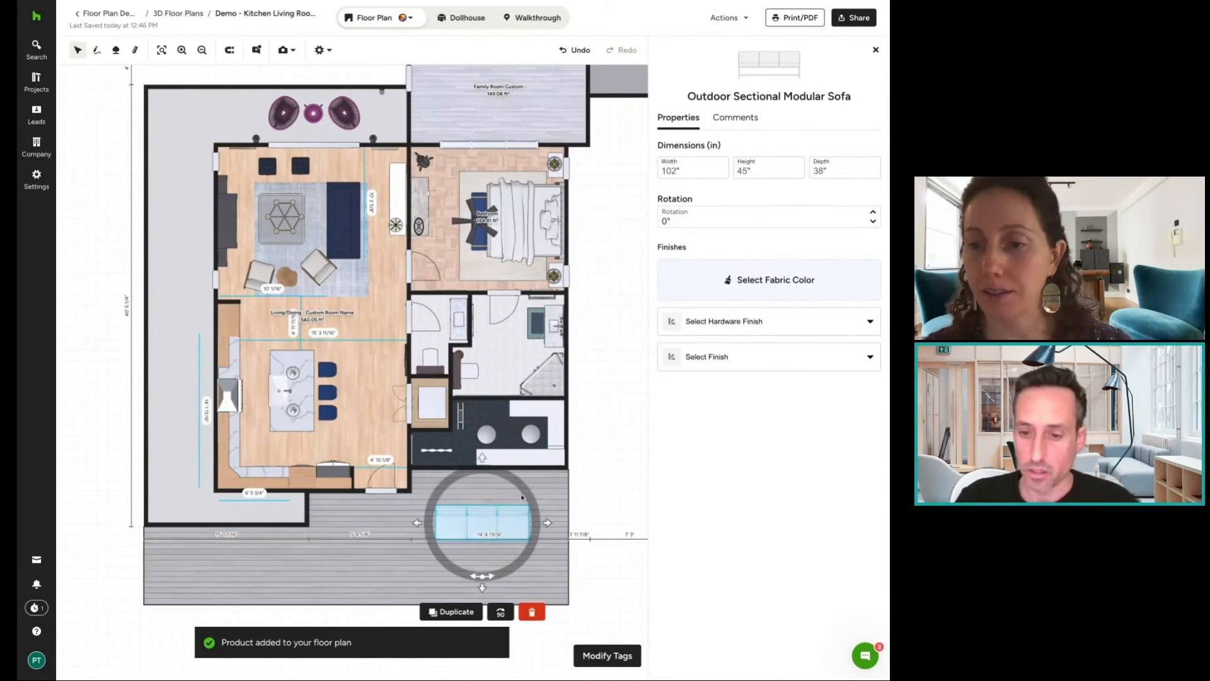
Close the sofa's properties and look through the generic outdoor products, including the pergolas, pools, tables and modular seating.
click(877, 50)
scroll(775, 417, down, 10)
scroll(775, 417, up, 1)
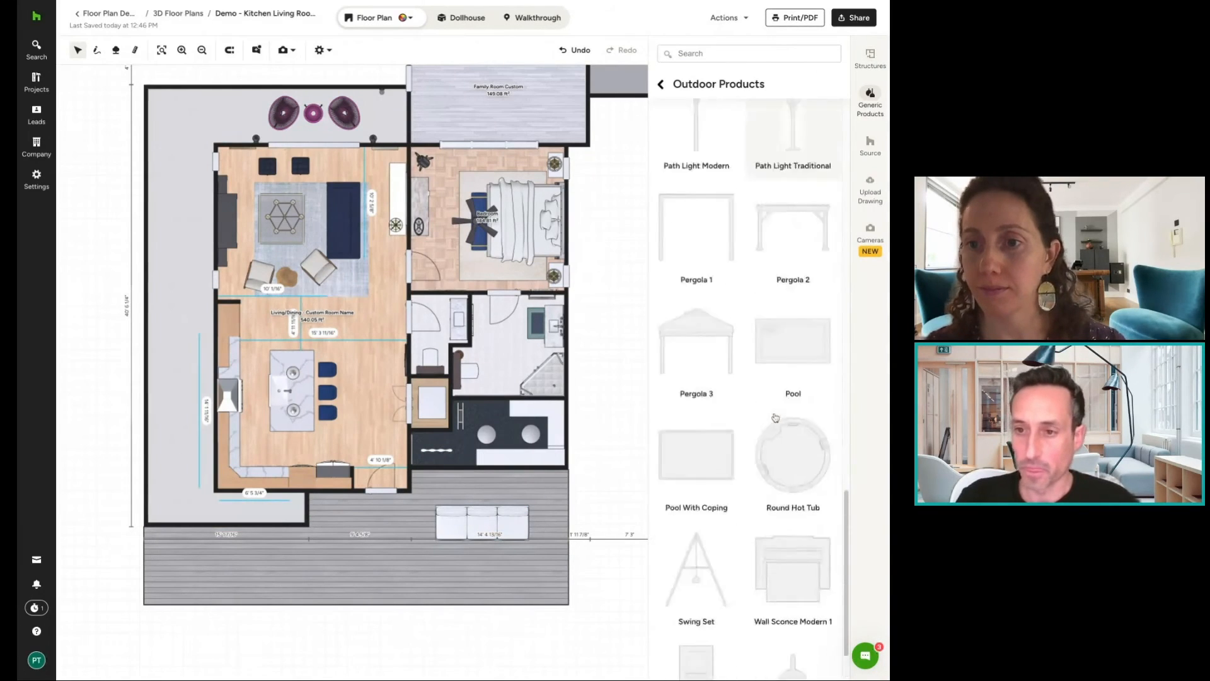
scroll(775, 417, up, 2)
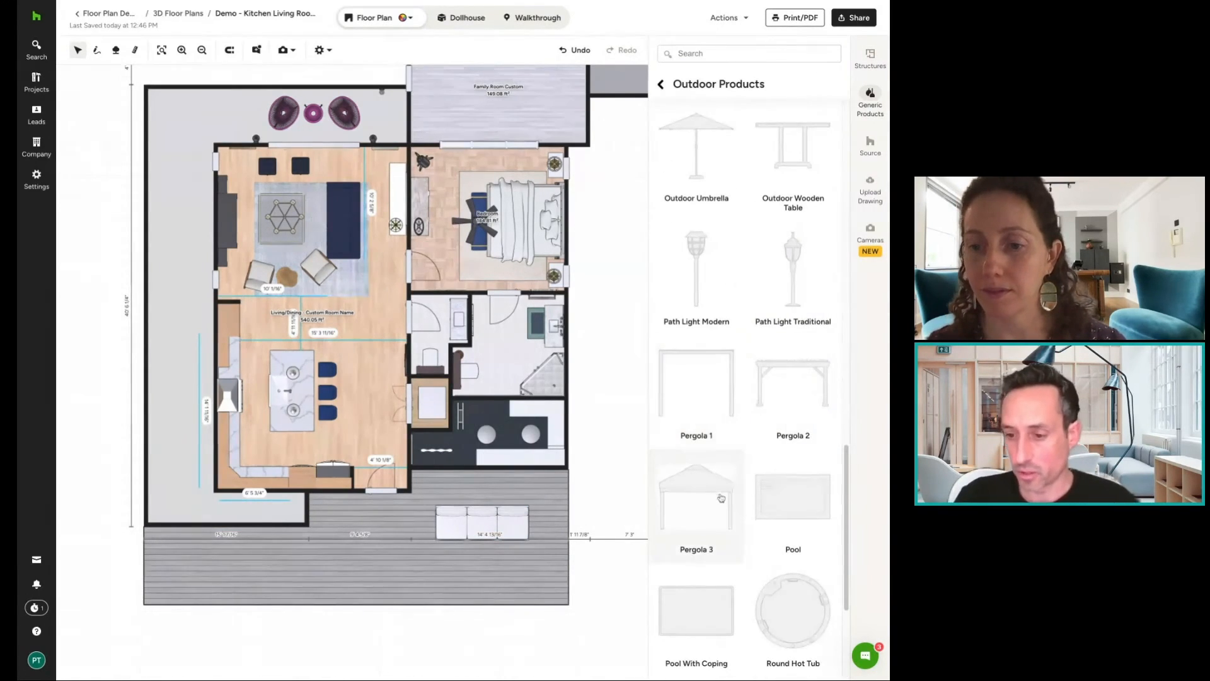
scroll(724, 495, down, 1)
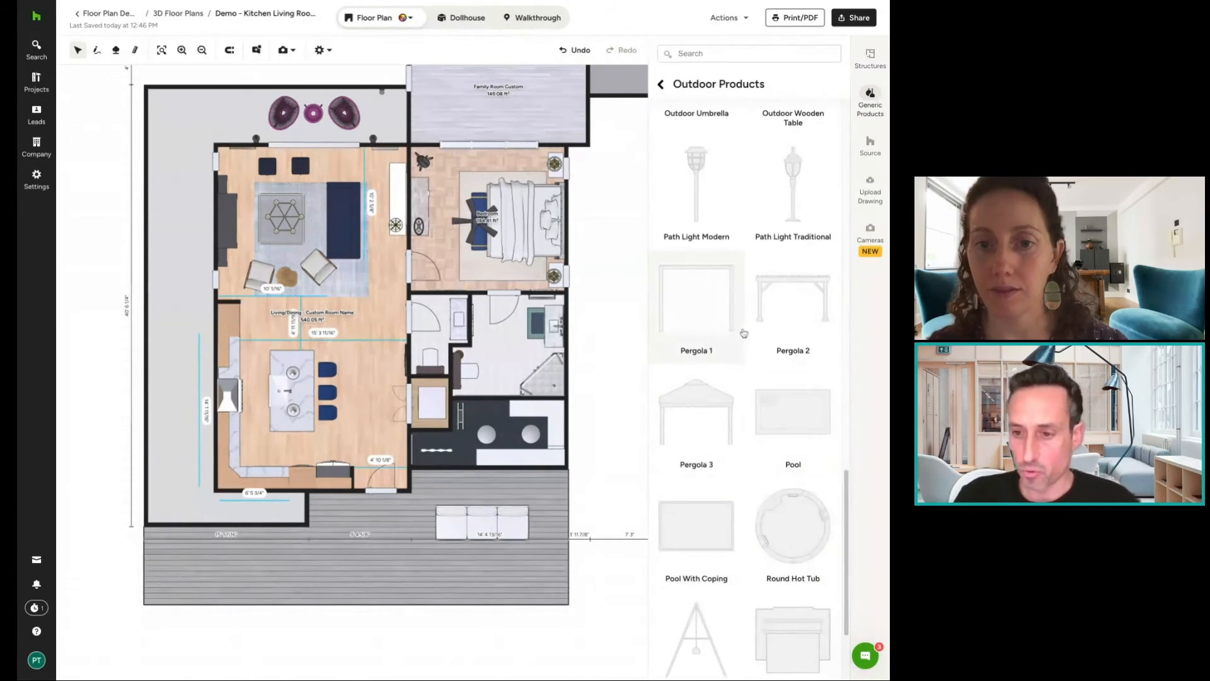
scroll(715, 382, up, 4)
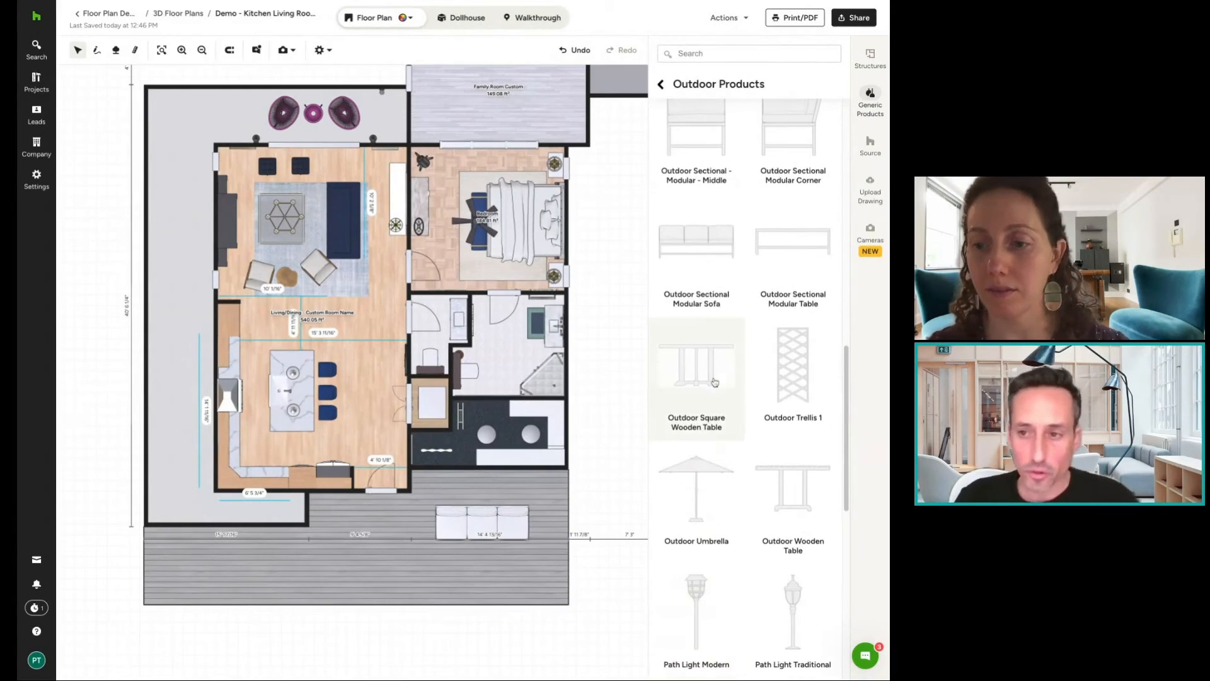
scroll(756, 270, up, 3)
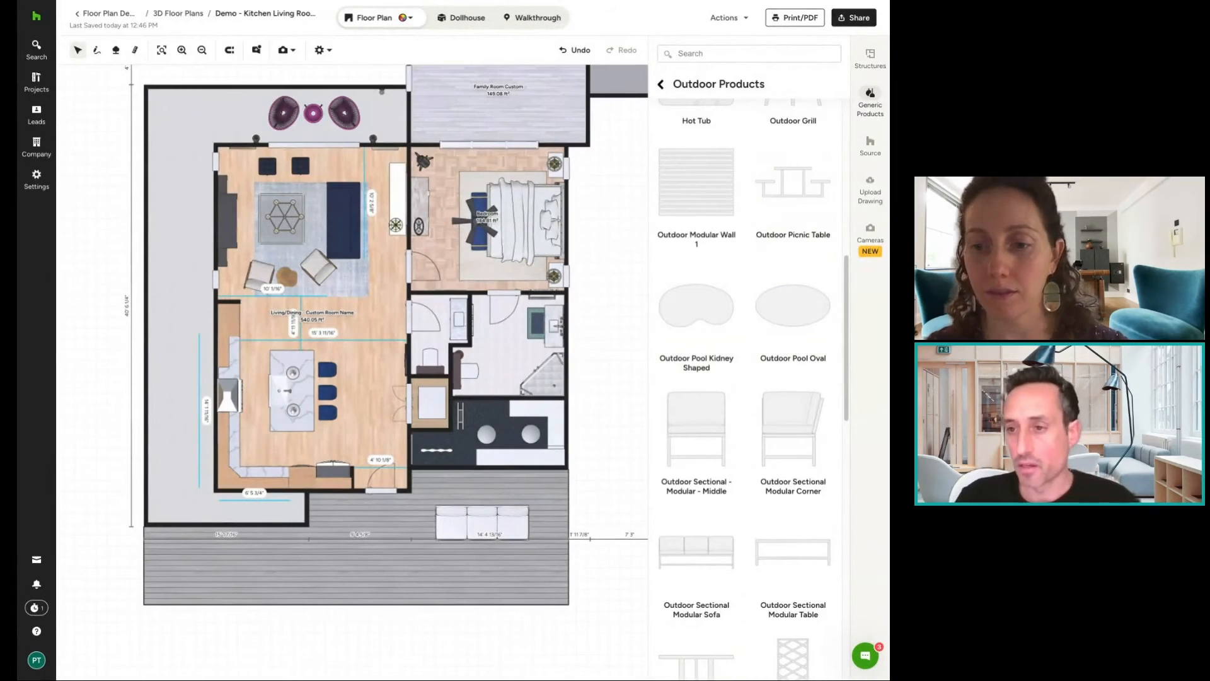
Add the Somer Lounge Arm Chair - Outdoor Teak from the Source catalog's Outdoor Lounge Furniture and place it on the deck near the sofa.
click(870, 143)
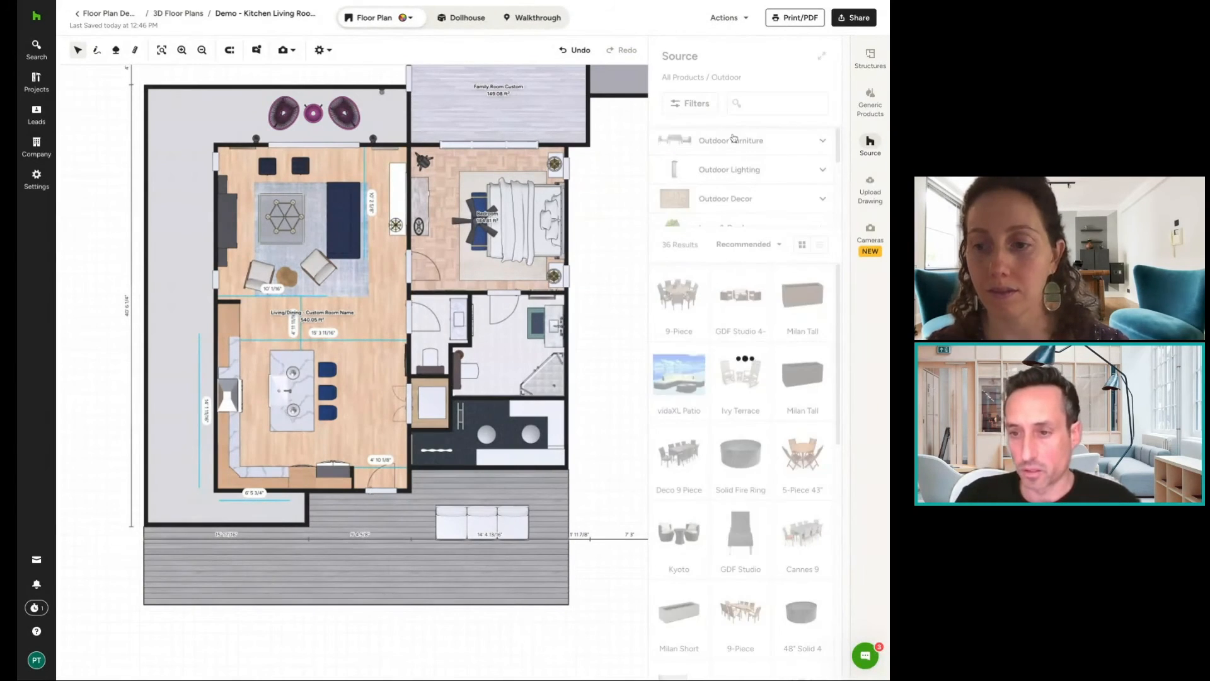
click(734, 140)
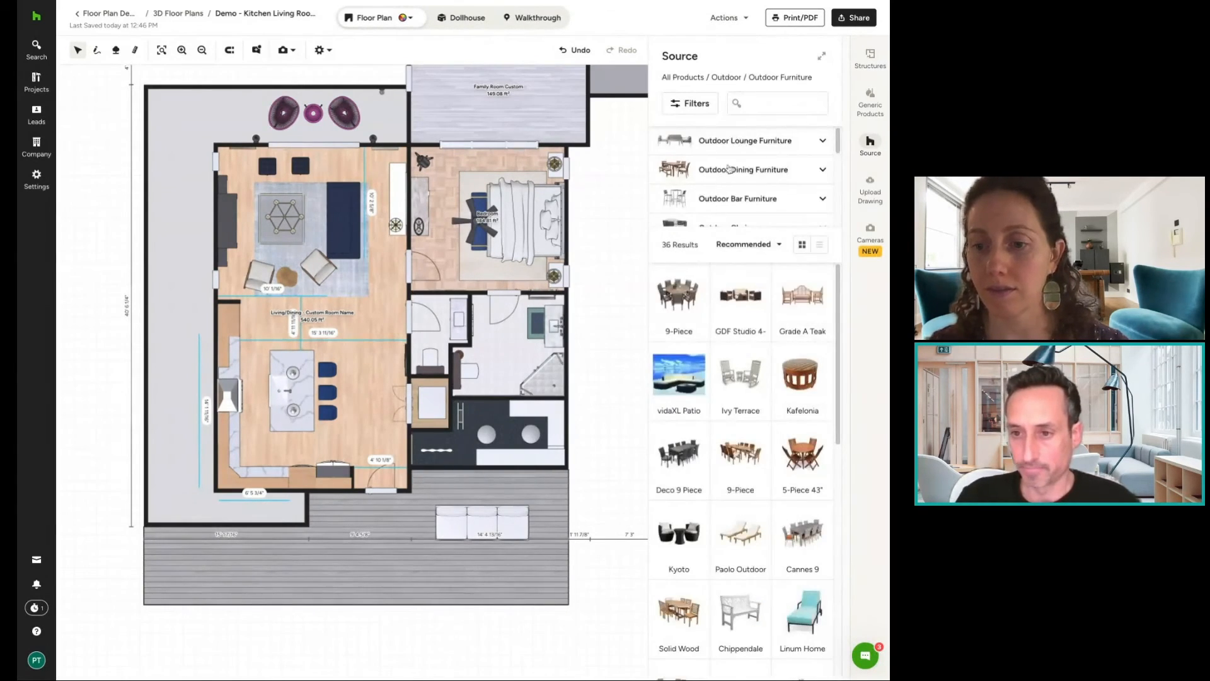
click(735, 145)
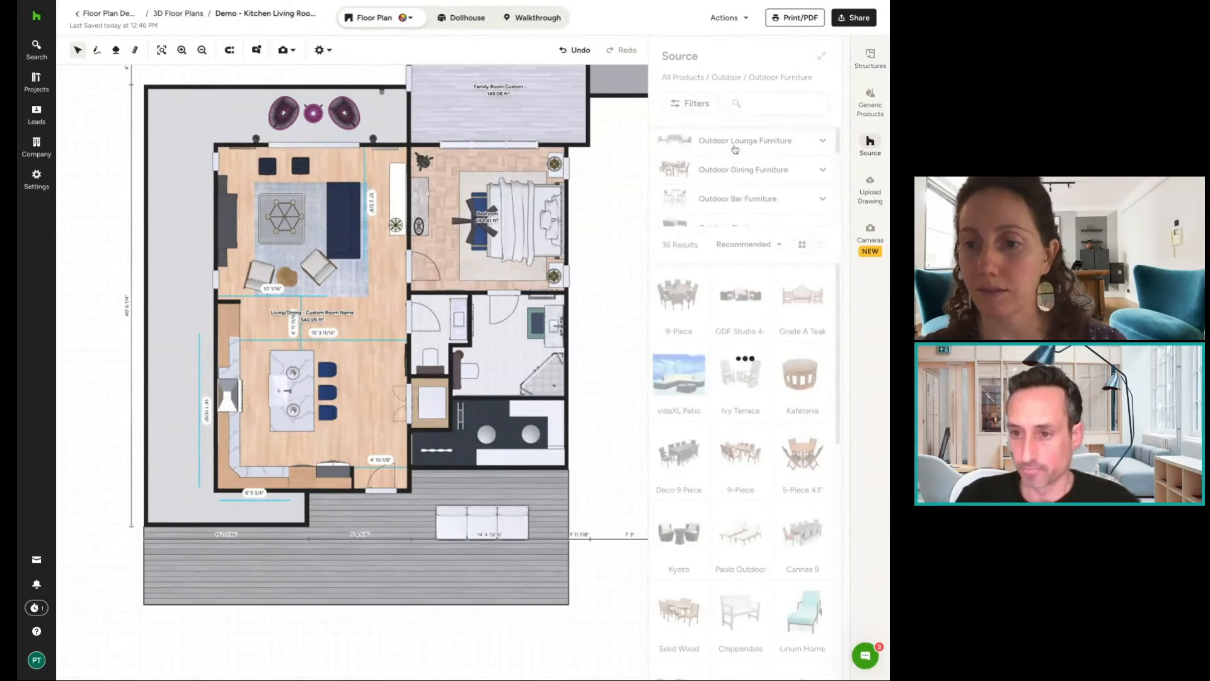
scroll(757, 378, down, 1)
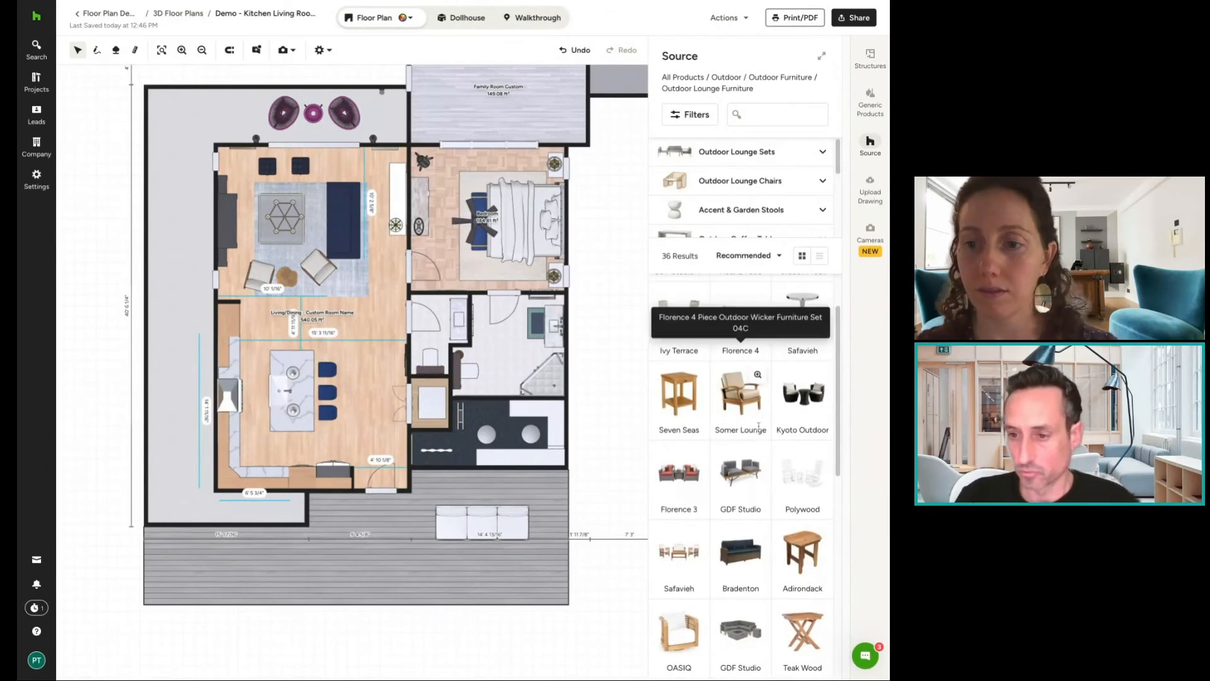
click(758, 376)
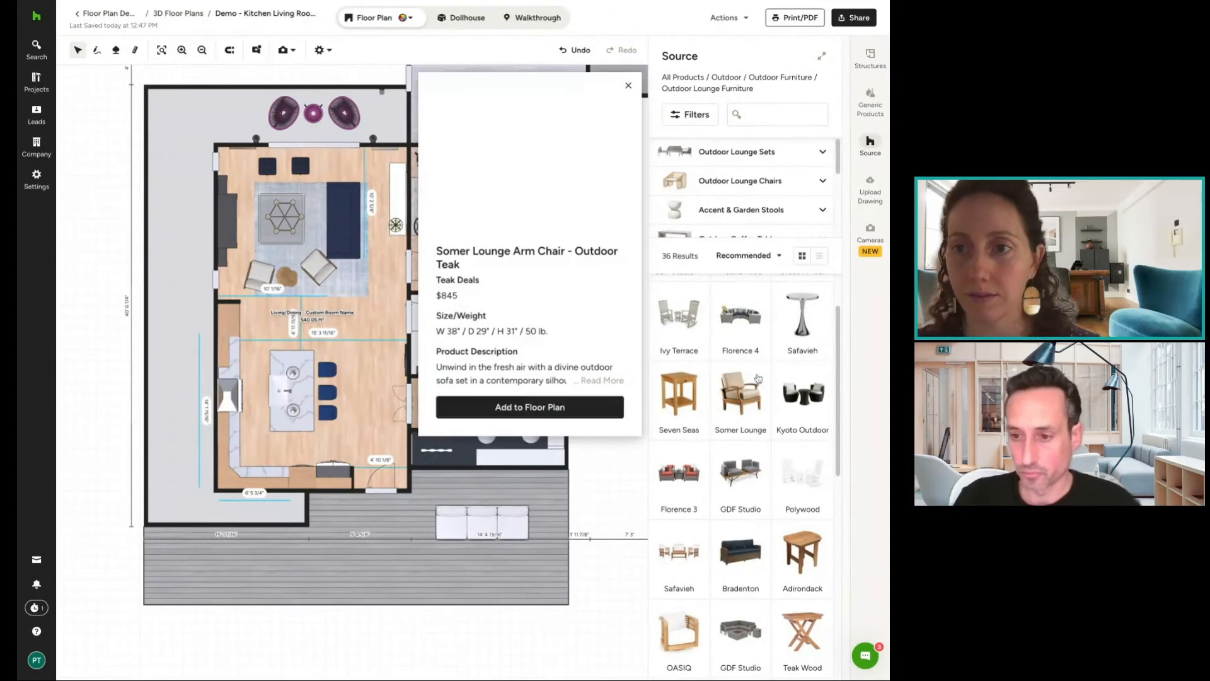
click(511, 408)
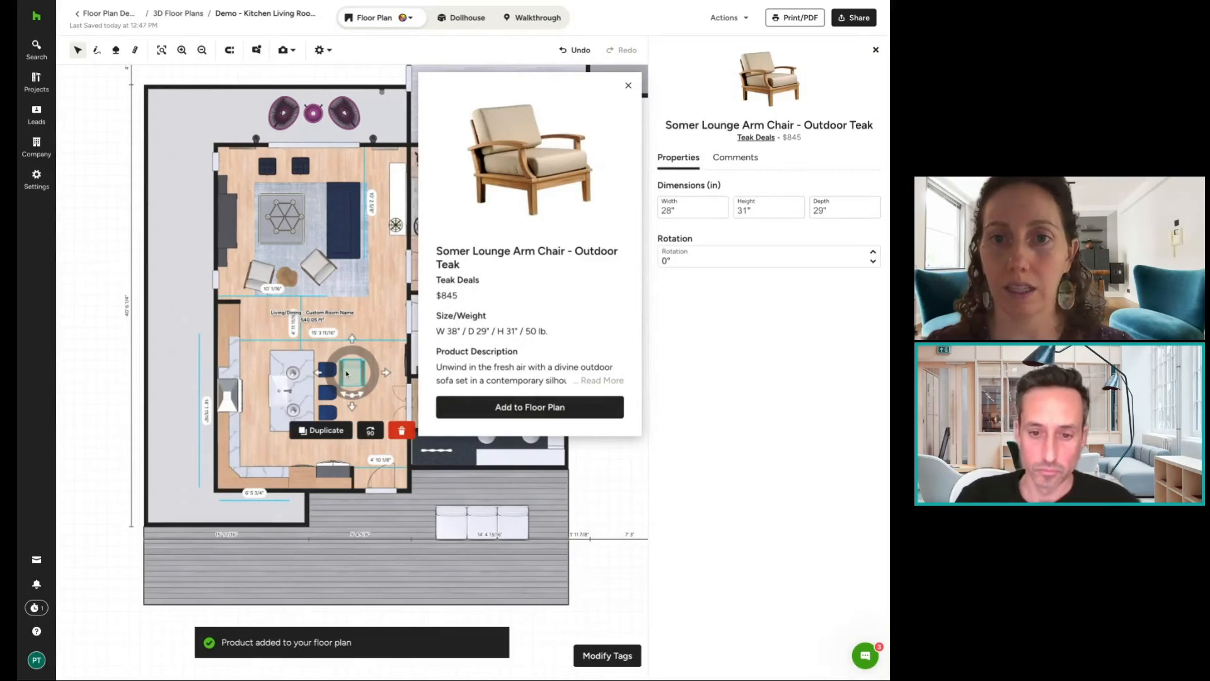
click(346, 374)
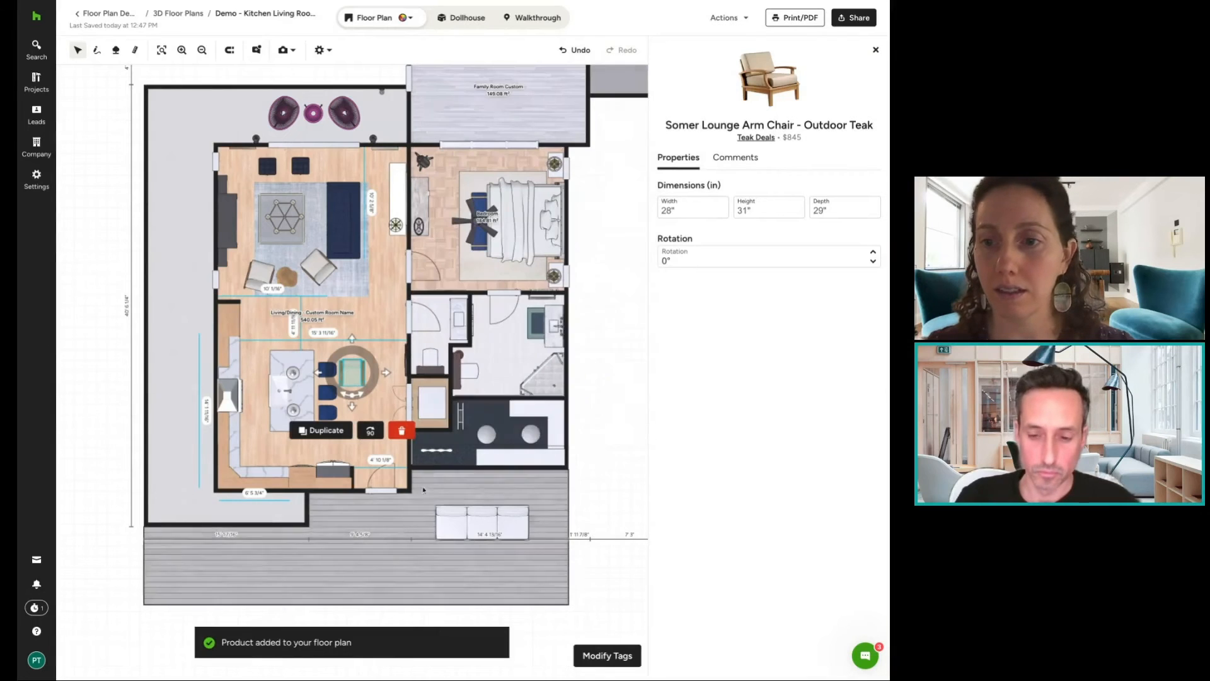
drag(356, 372, 387, 549)
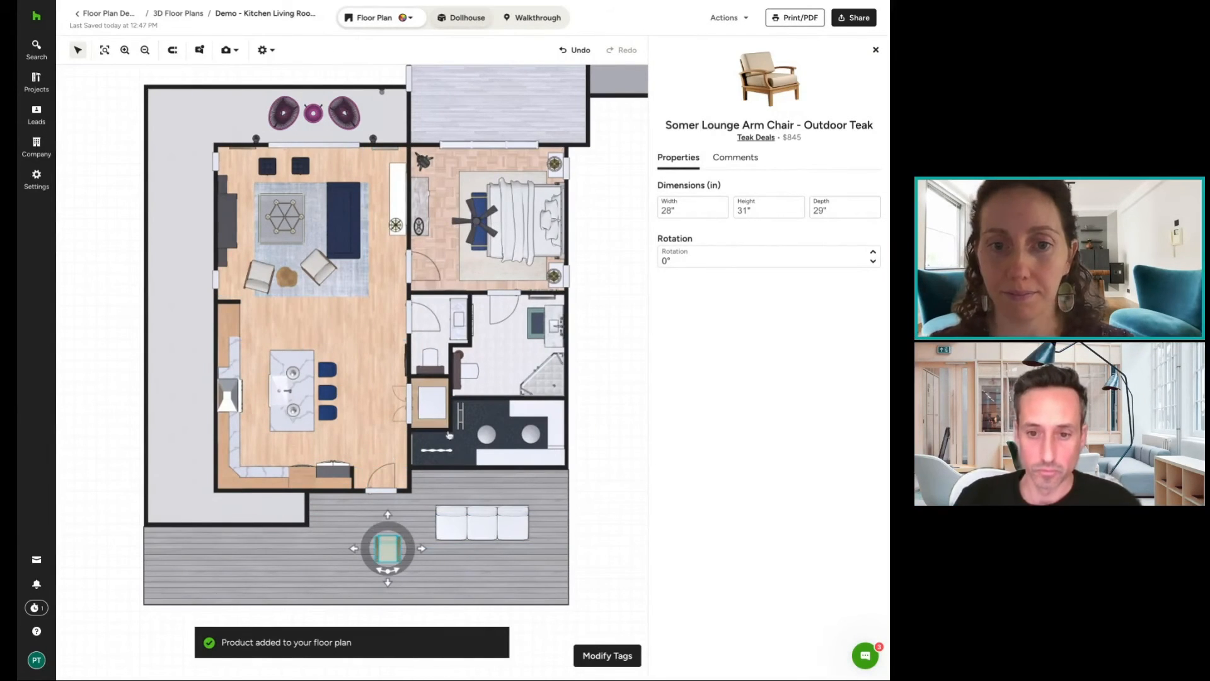
In the Dollhouse view, move the teak lounge chair closer to the entry door, deselect it, and look through more outdoor lounge furniture.
click(463, 18)
right_drag(238, 403, 334, 353)
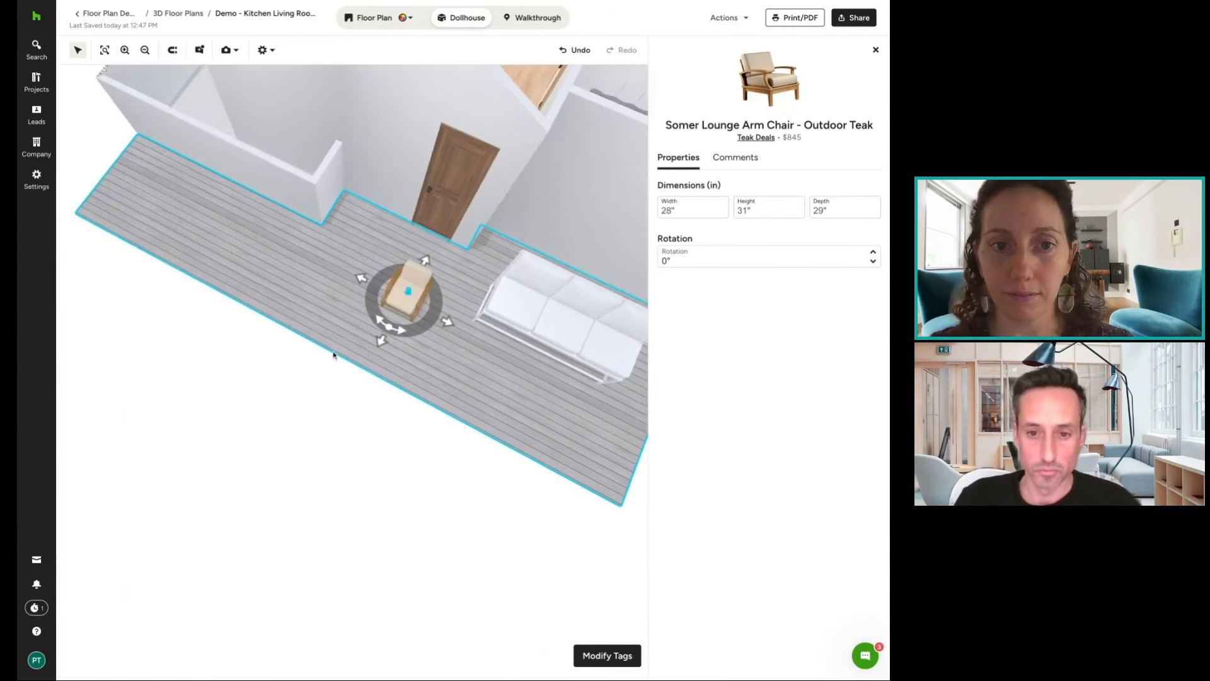
drag(283, 411, 374, 360)
drag(293, 272, 259, 278)
click(483, 363)
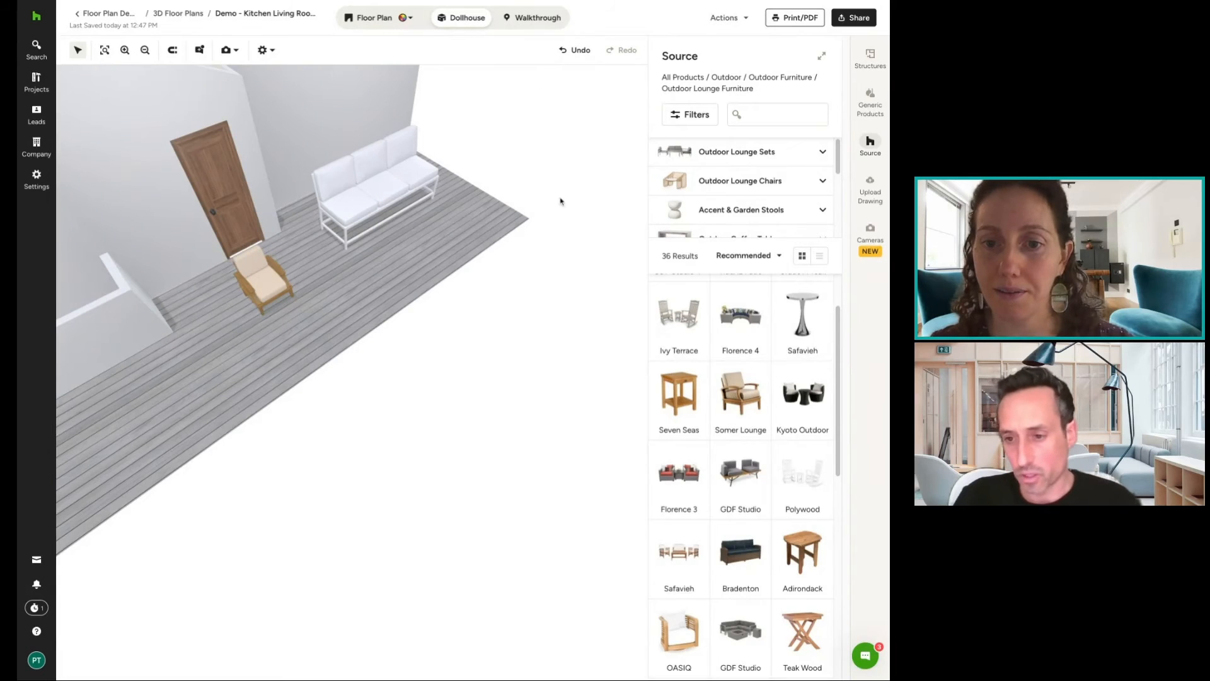
drag(560, 201, 558, 219)
scroll(784, 376, down, 5)
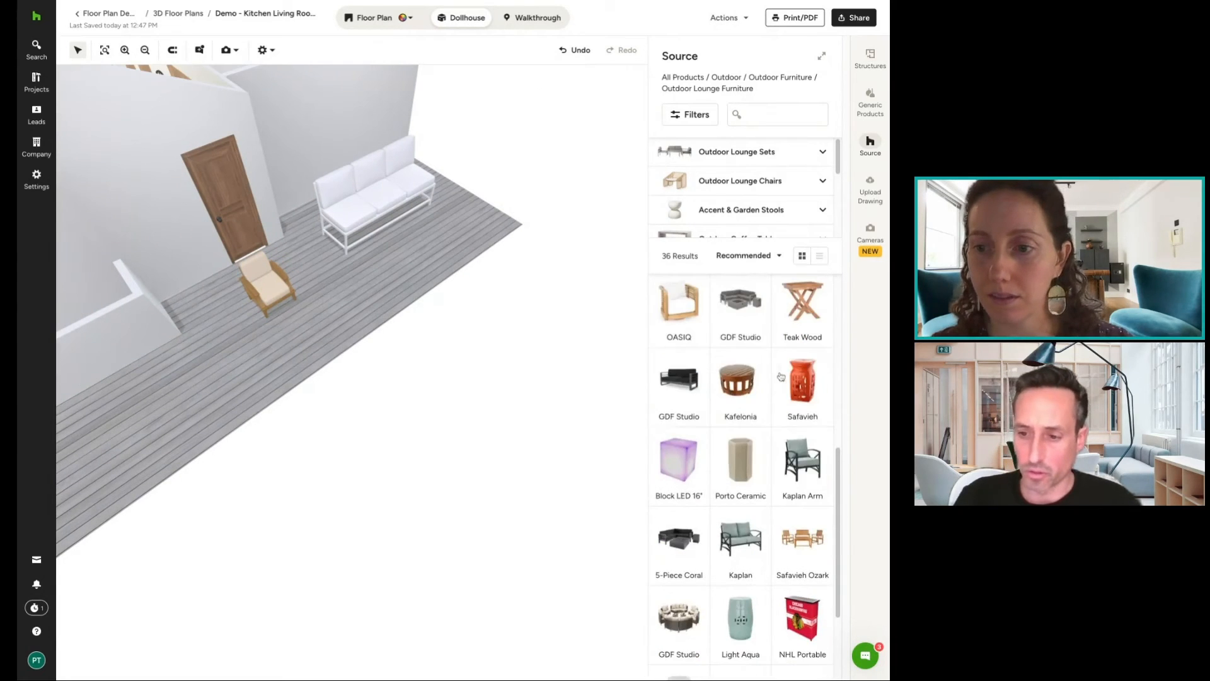
Return to the floor plan and enlarge the deck by moving its long outer edge farther away from the house.
click(380, 20)
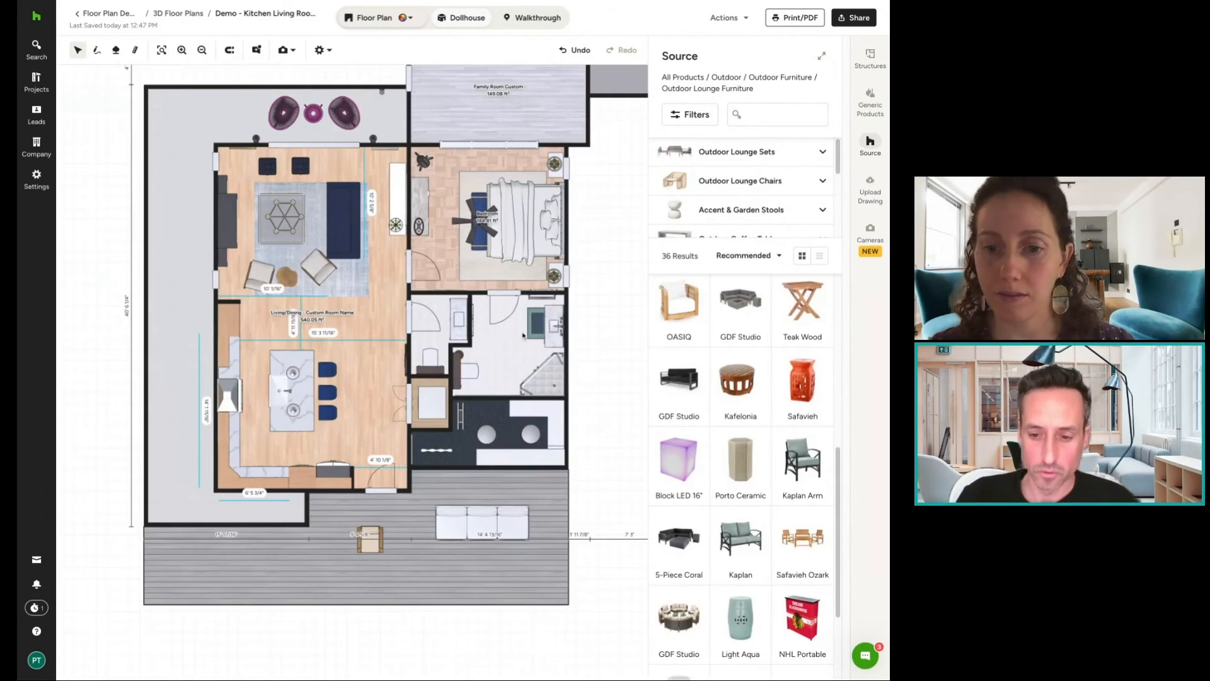
click(568, 536)
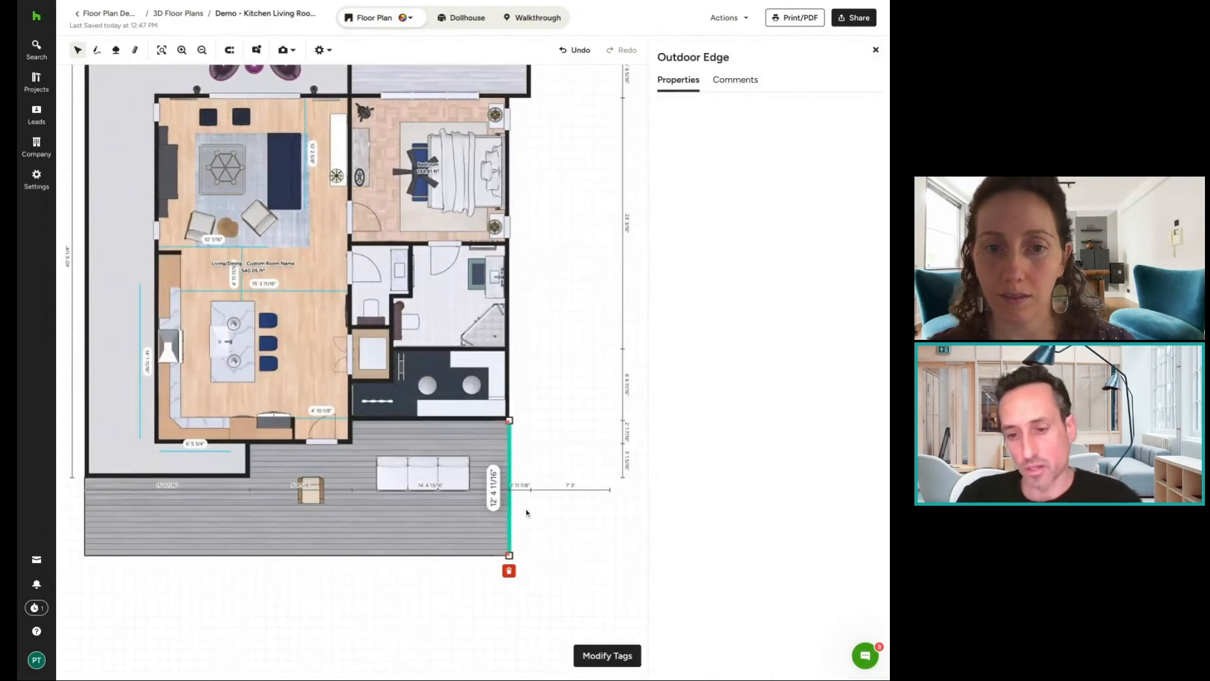
click(476, 577)
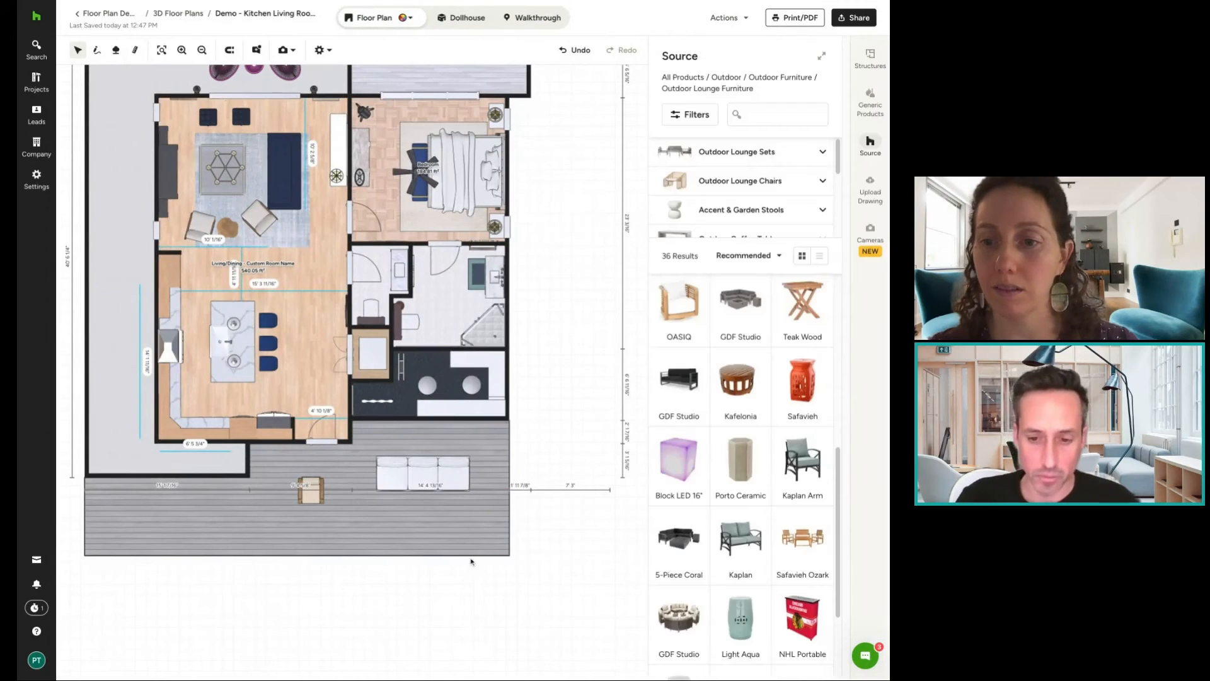
click(344, 556)
drag(343, 556, 344, 631)
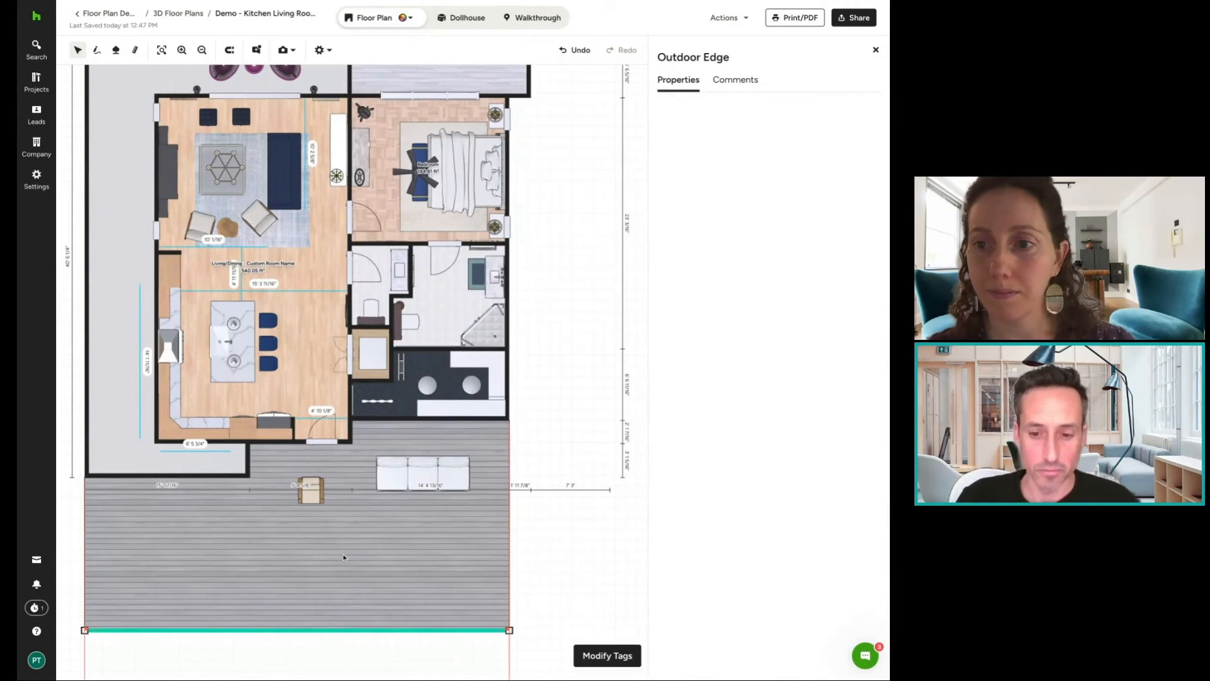
click(576, 575)
drag(575, 575, 599, 486)
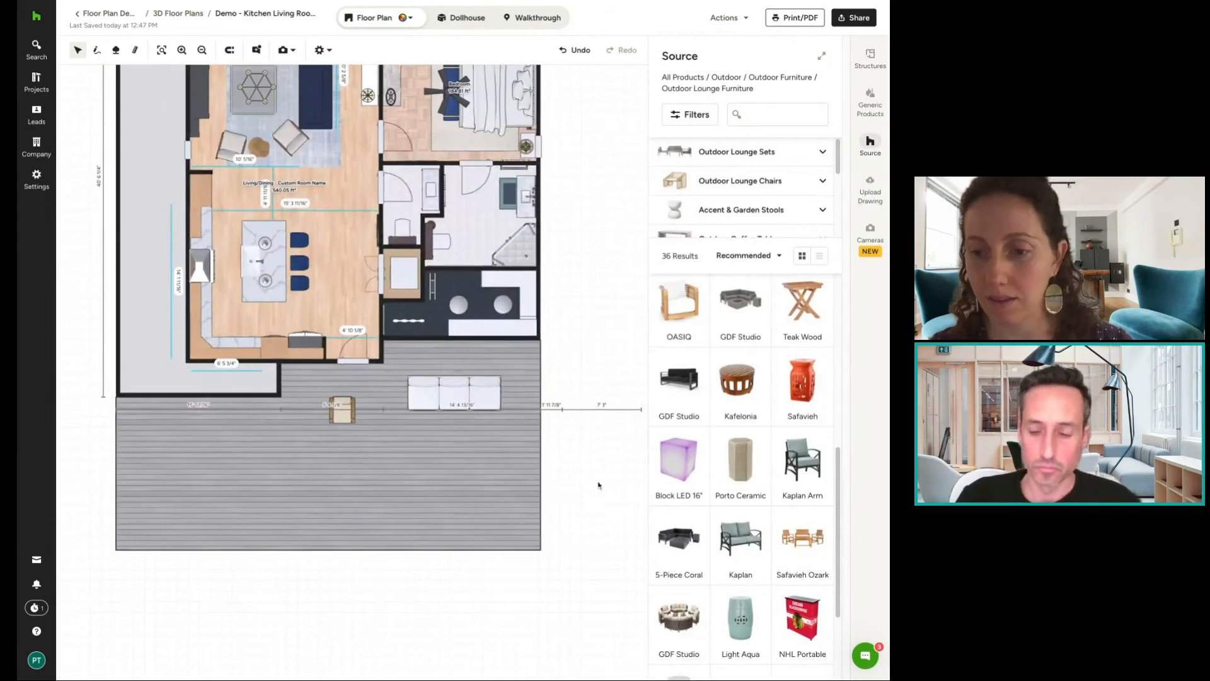
scroll(590, 522, down, 1)
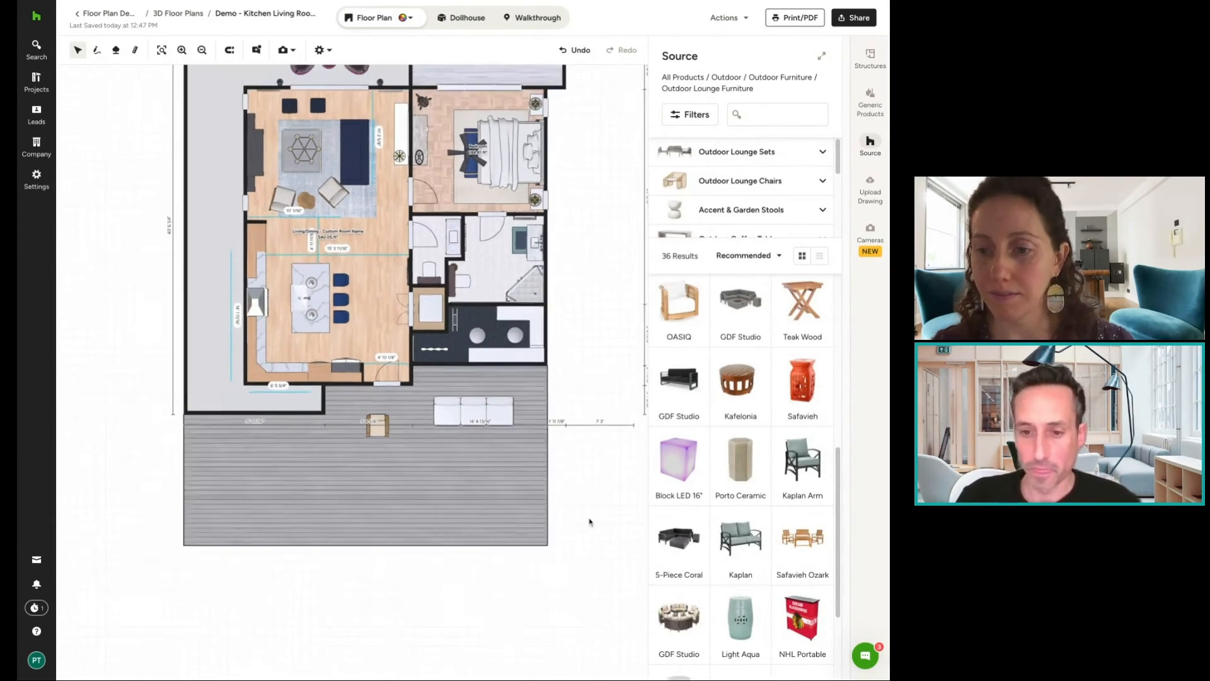
scroll(590, 522, down, 3)
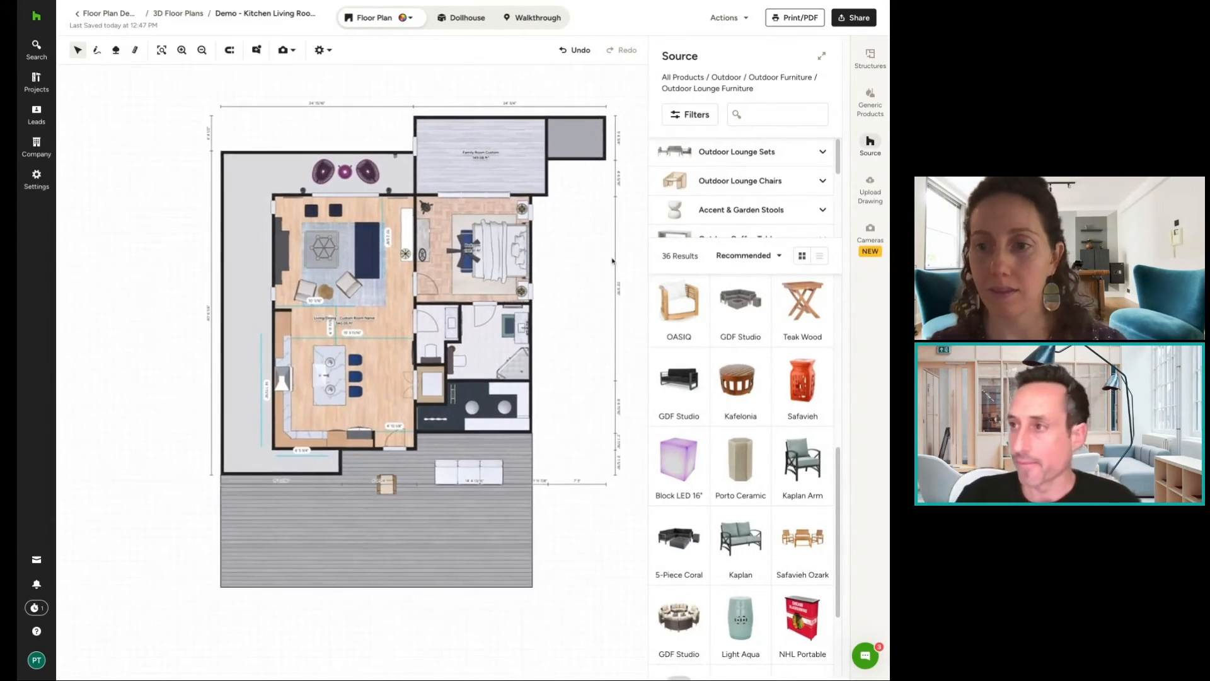
drag(601, 206, 582, 225)
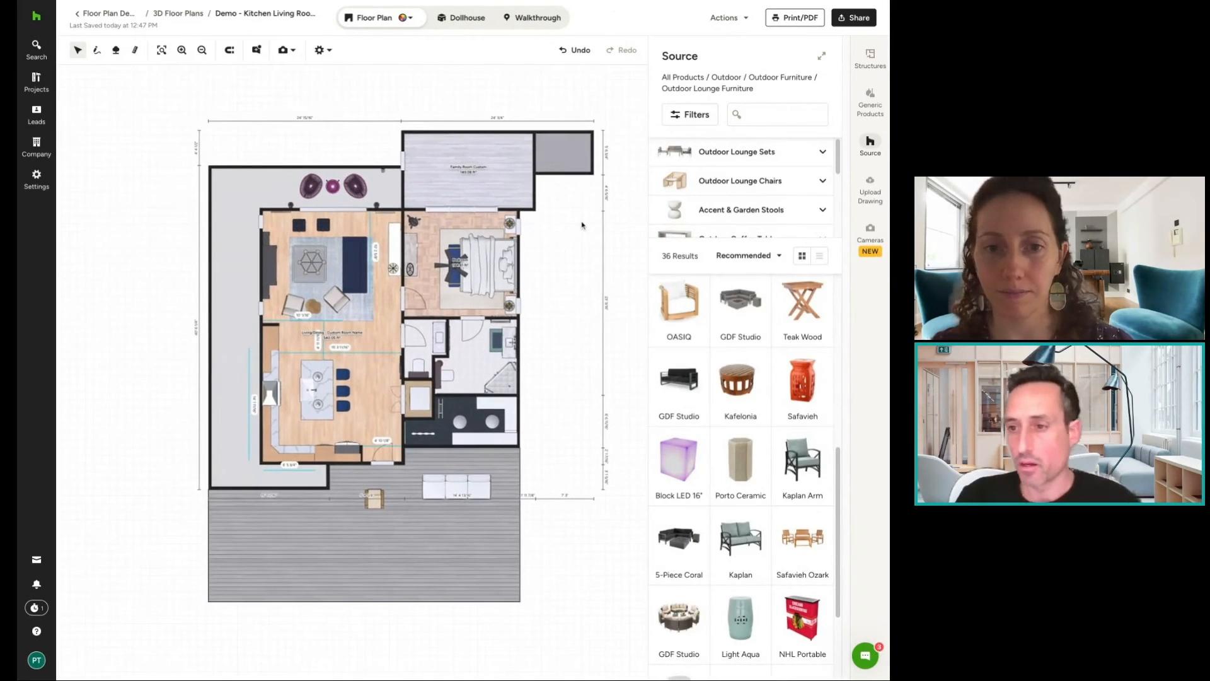